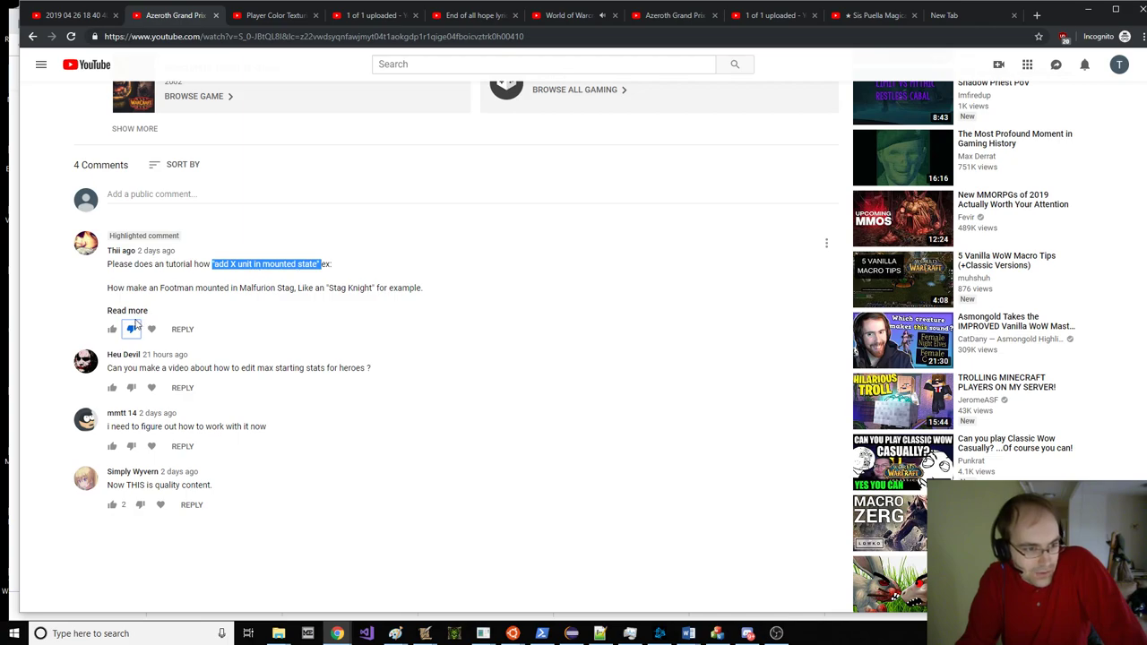
# Step: Expand the highlighted comment requesting a mounted-unit tutorial, like it, and read its example of a Footman on Malfurion's stag
pyautogui.click(133, 310)
pyautogui.click(113, 341)
pyautogui.click(112, 340)
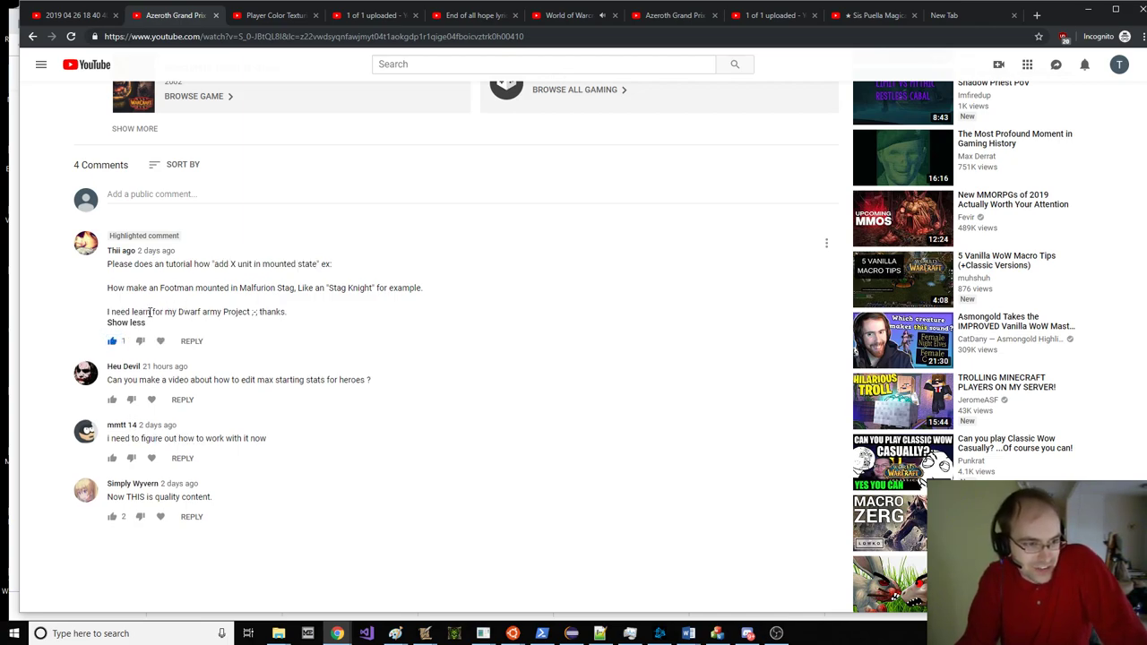
pyautogui.moveTo(140, 285); pyautogui.dragTo(311, 287)
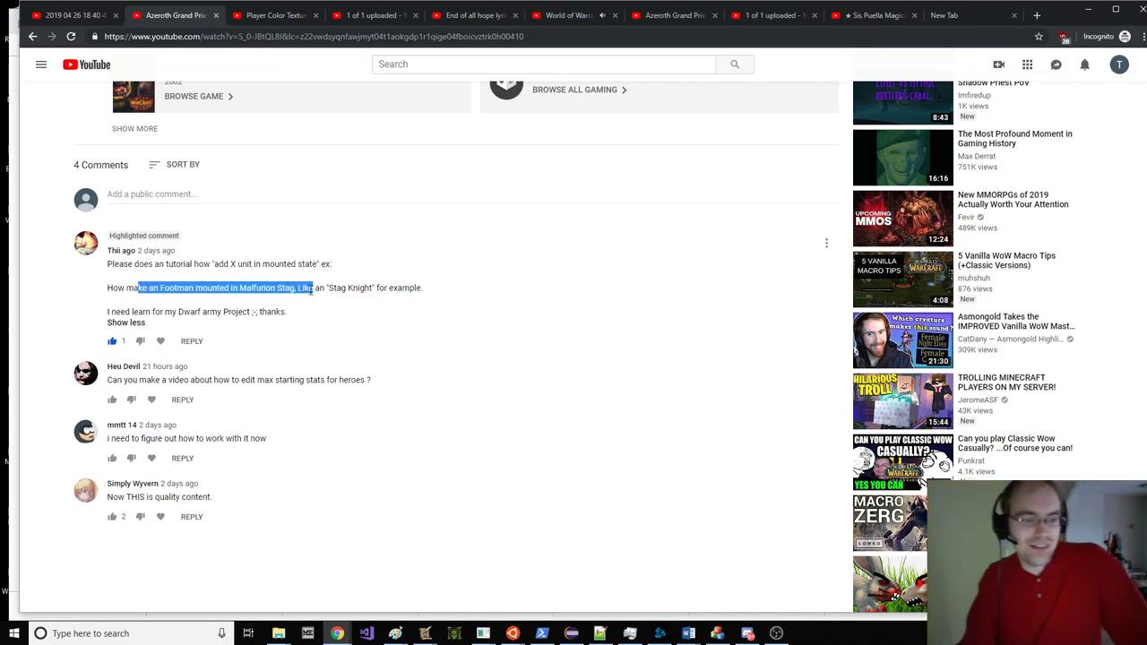
pyautogui.click(290, 302)
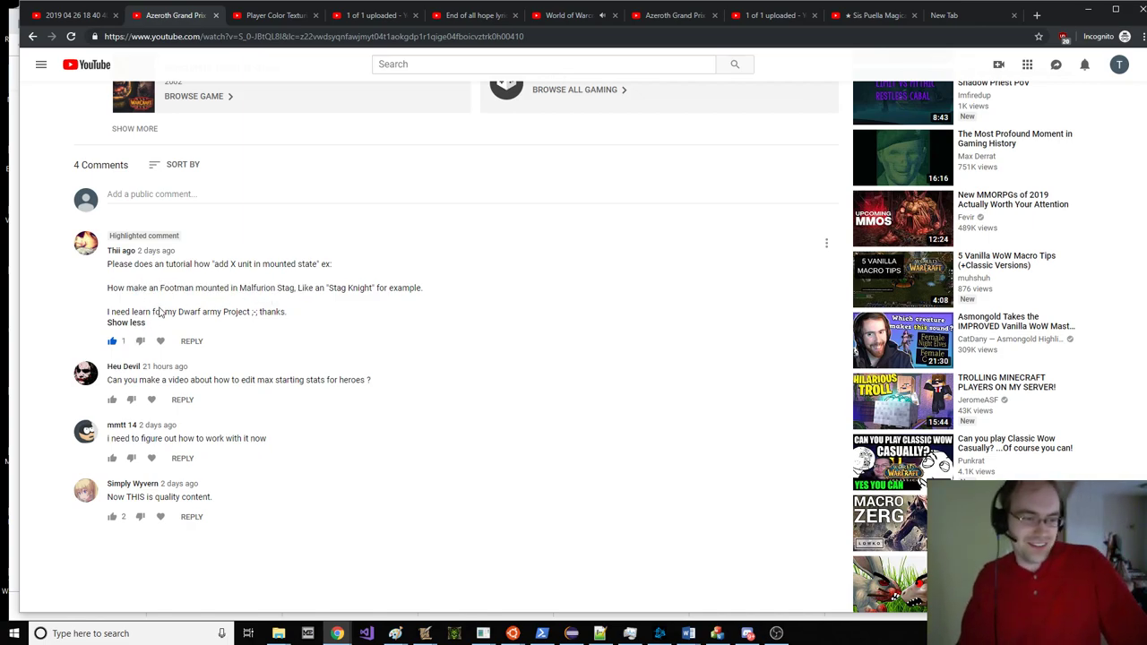
pyautogui.moveTo(188, 288); pyautogui.dragTo(263, 284)
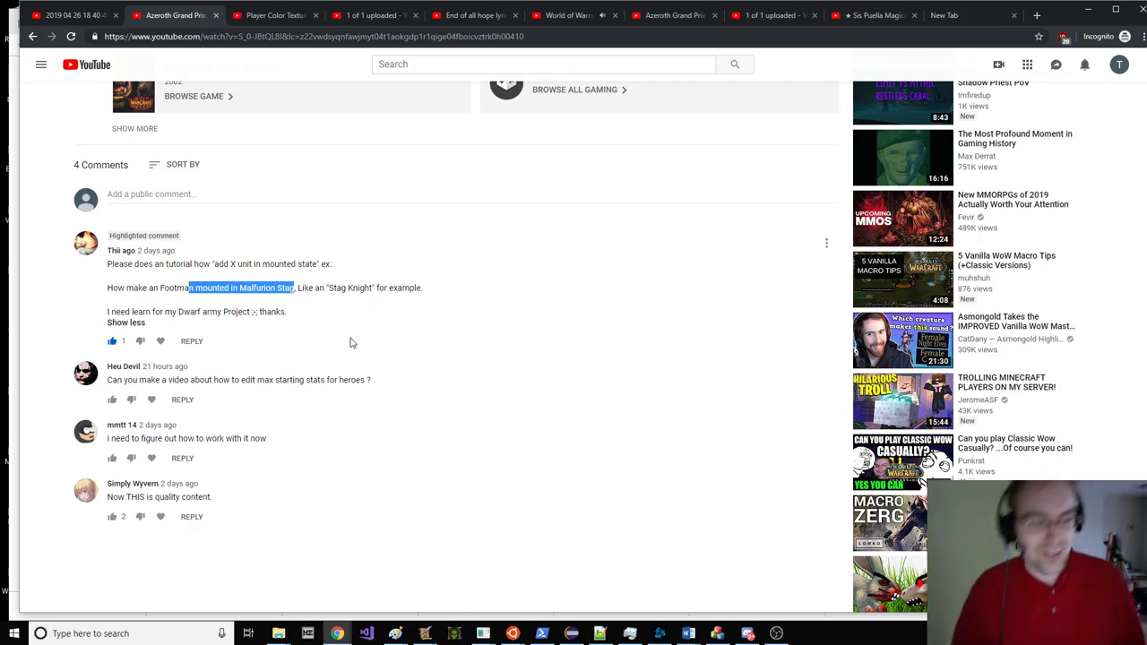
# Step: Switch to Eclipse and launch Retera Model Studio
pyautogui.click(571, 633)
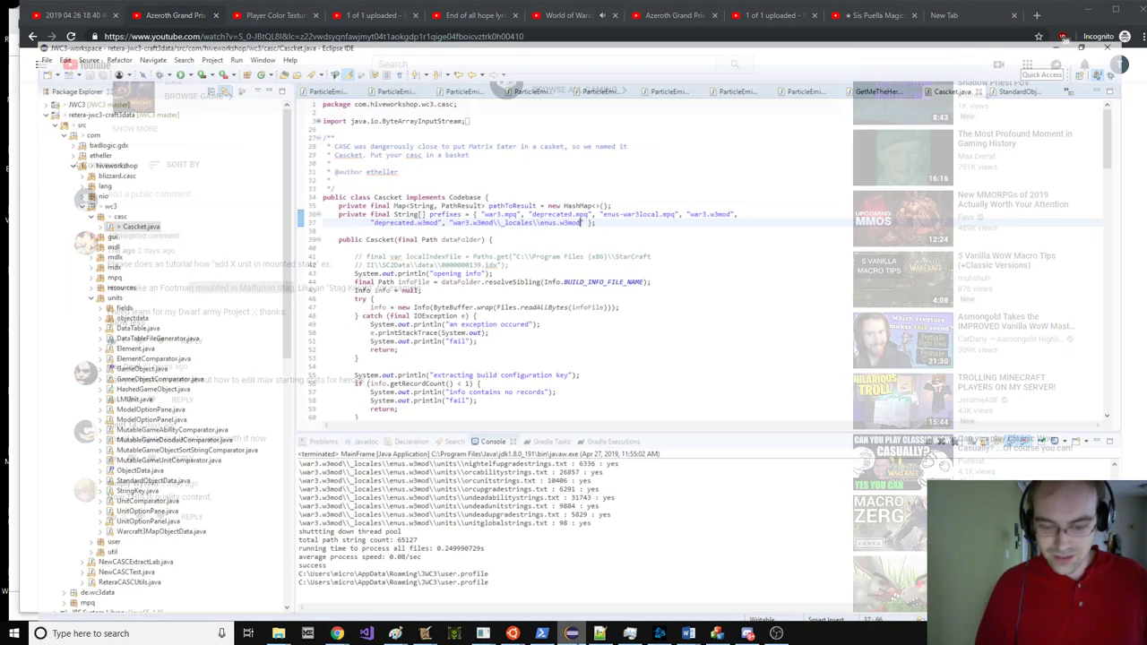
pyautogui.click(160, 35)
pyautogui.click(179, 46)
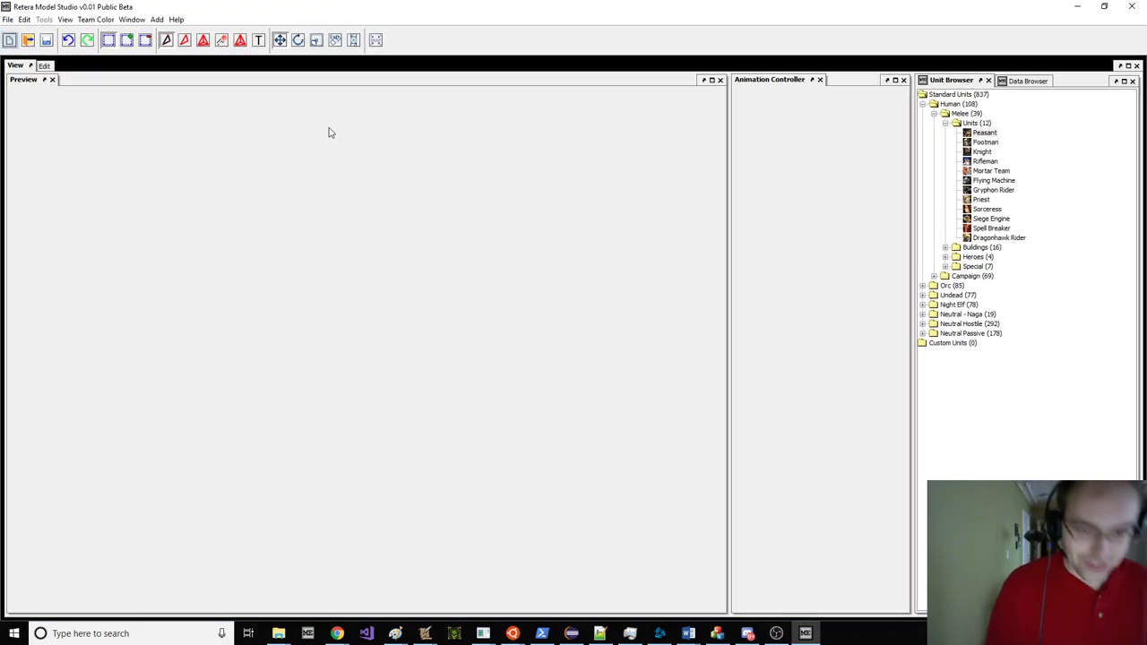
# Step: Open the Footman model from the human melee units
pyautogui.hotkey('ctrl', 'u')
pyautogui.click(651, 190)
pyautogui.doubleClick(985, 142)
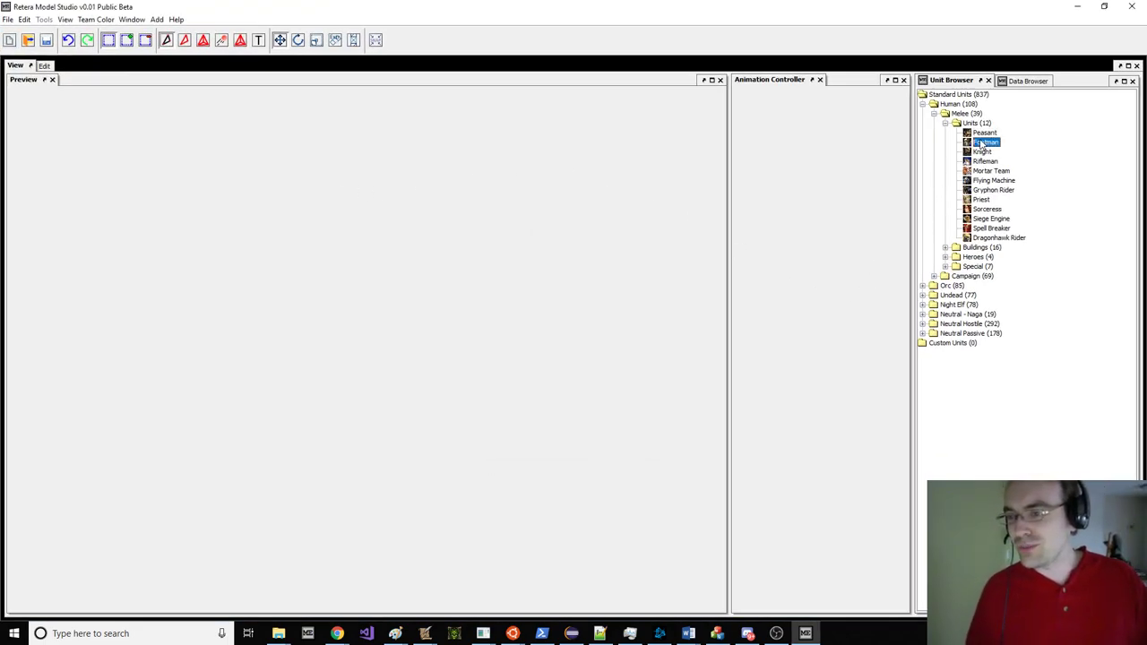
# Step: Open the stag-mounted Malfurion model from the Night Elf campaign heroes
pyautogui.click(923, 305)
pyautogui.click(944, 324)
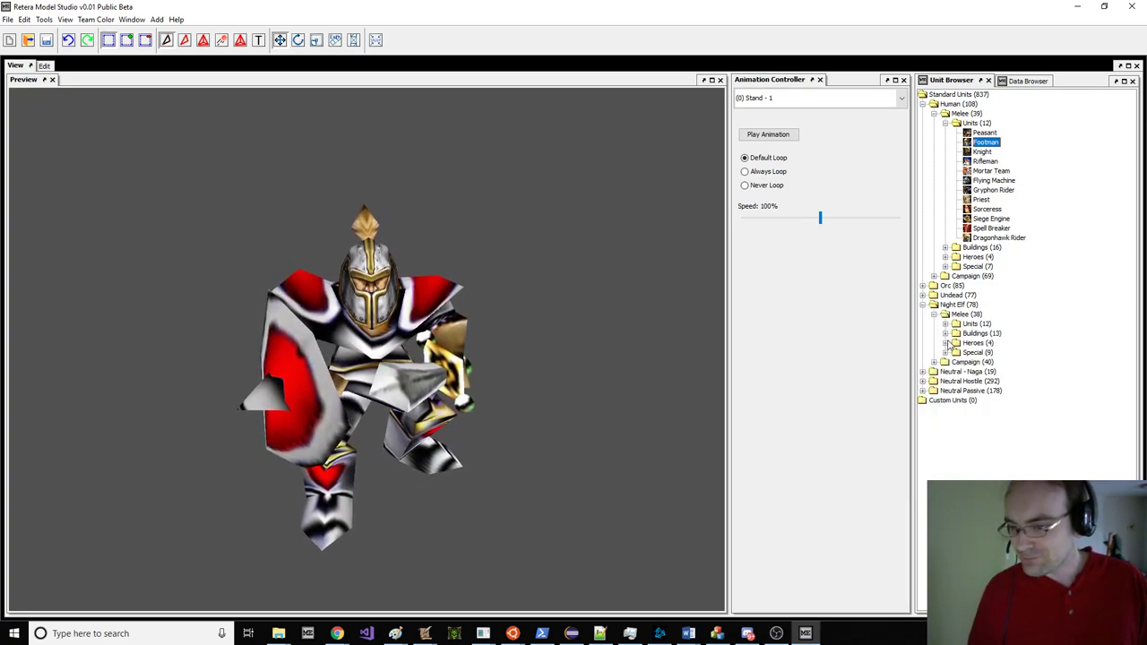
pyautogui.click(933, 361)
pyautogui.click(944, 371)
pyautogui.click(945, 371)
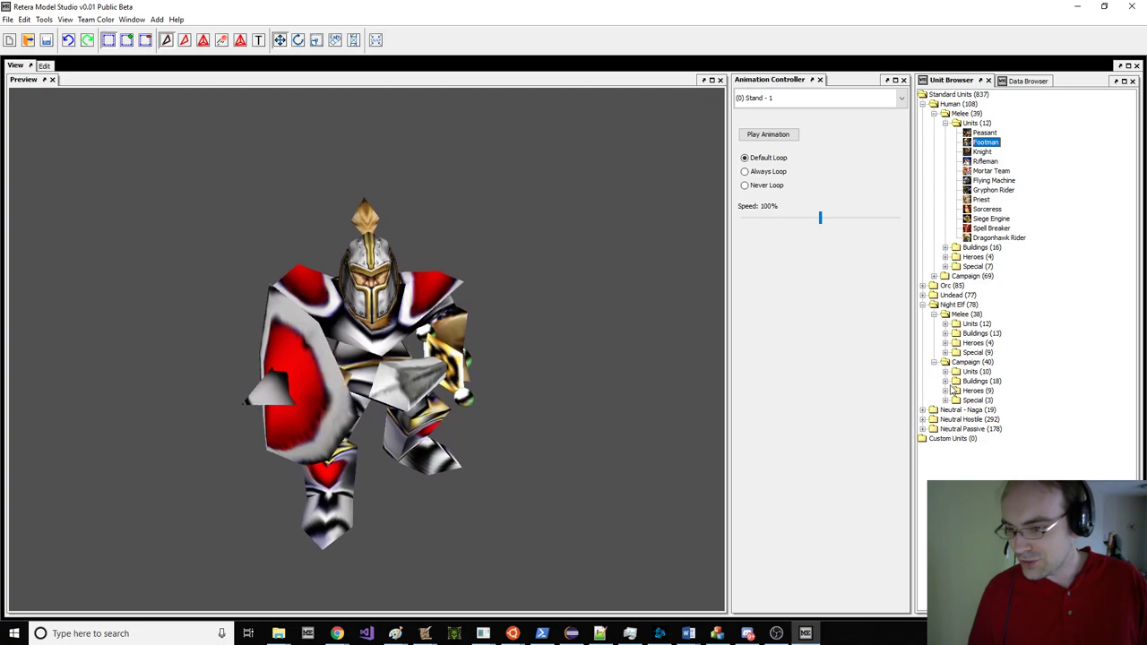
pyautogui.click(944, 390)
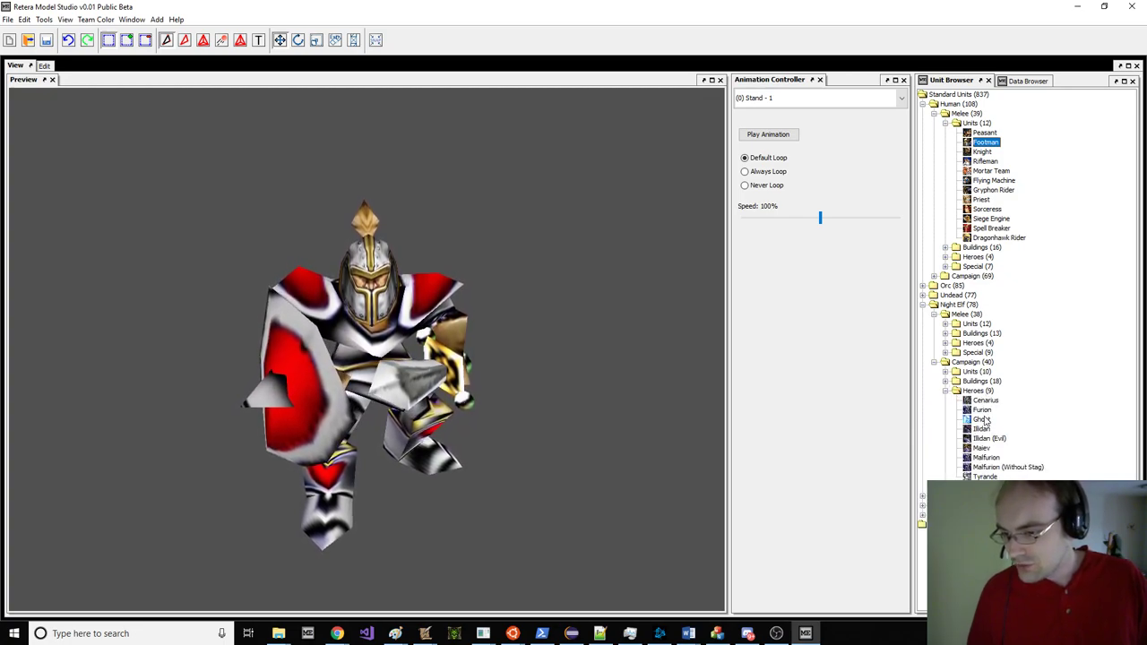
pyautogui.click(986, 457)
pyautogui.scroll(-1, 819, 99)
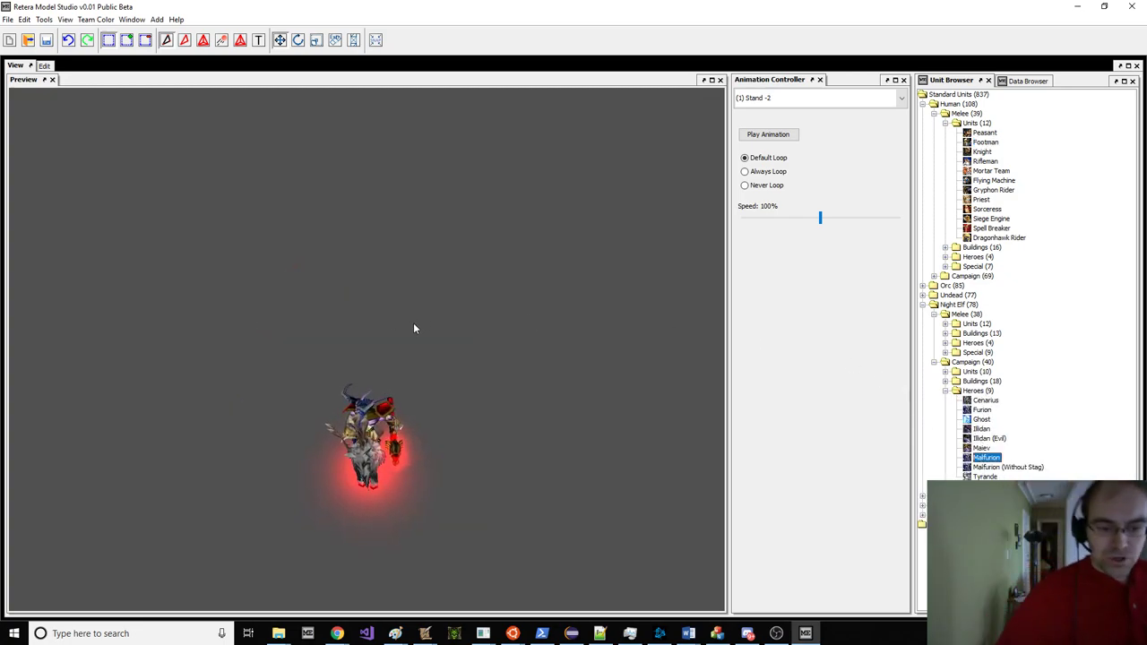
# Step: Examine the Malfurion and Footman meshes in the editing viewports, reopening the Footman from the human melee units
pyautogui.click(43, 66)
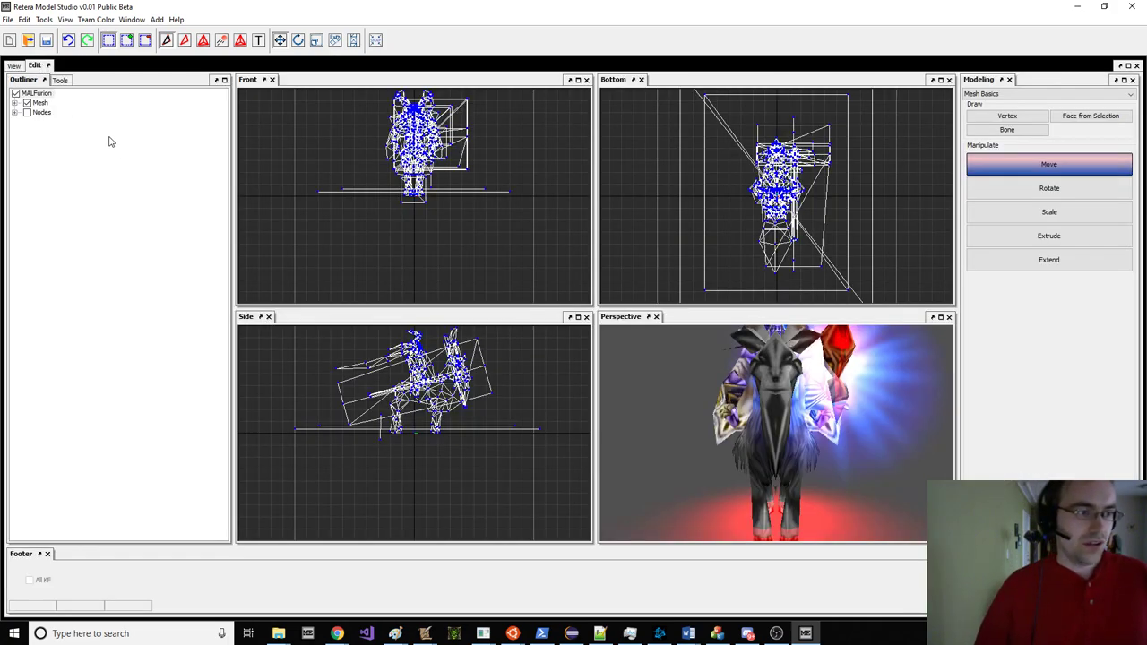
pyautogui.click(15, 66)
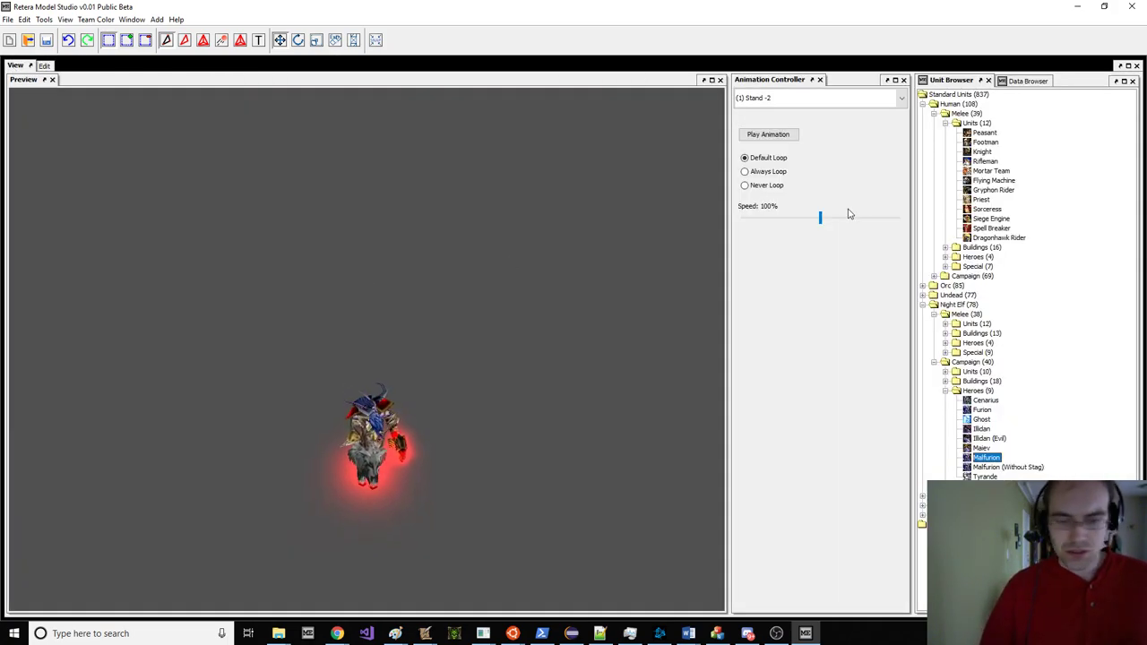
pyautogui.doubleClick(985, 142)
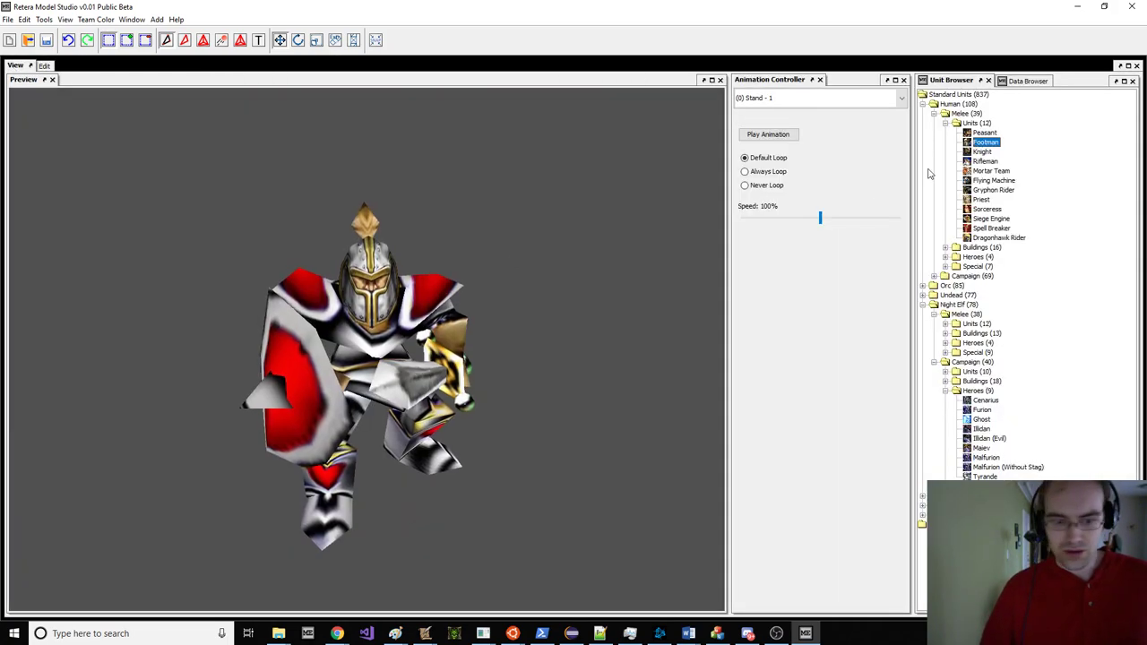
pyautogui.click(44, 65)
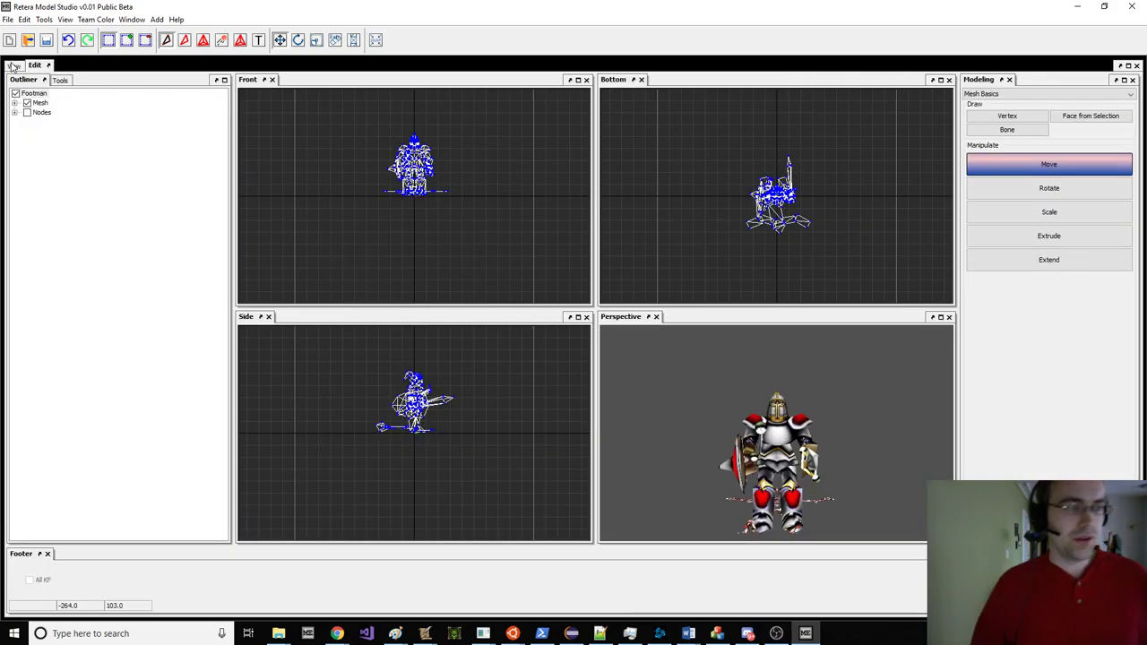
pyautogui.click(13, 65)
pyautogui.click(35, 66)
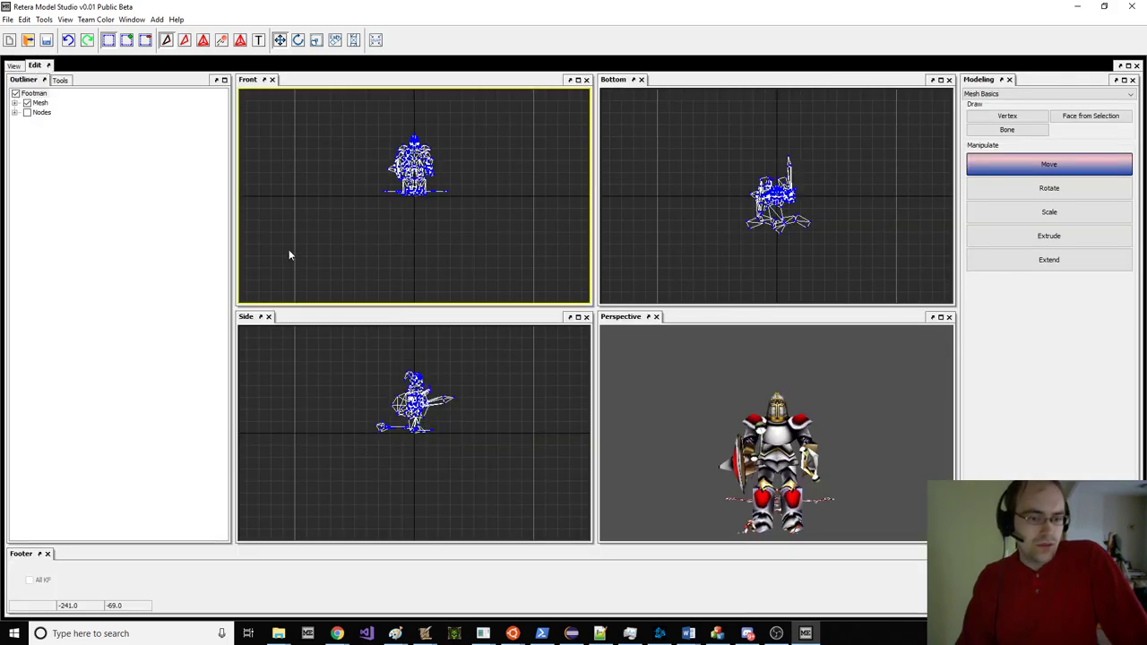
pyautogui.scroll(3, 359, 421)
pyautogui.click(15, 66)
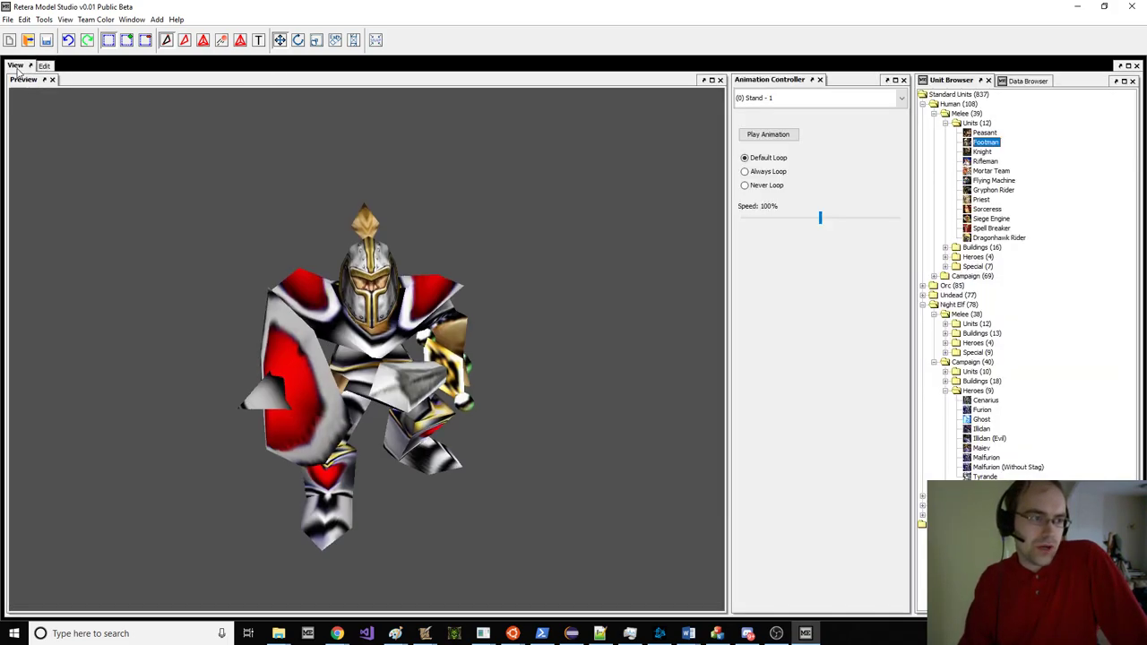
# Step: Show the Malfurion model in the editing viewports, enter animation mode, and open the time bounds settings
pyautogui.click(96, 19)
pyautogui.click(149, 98)
pyautogui.click(44, 66)
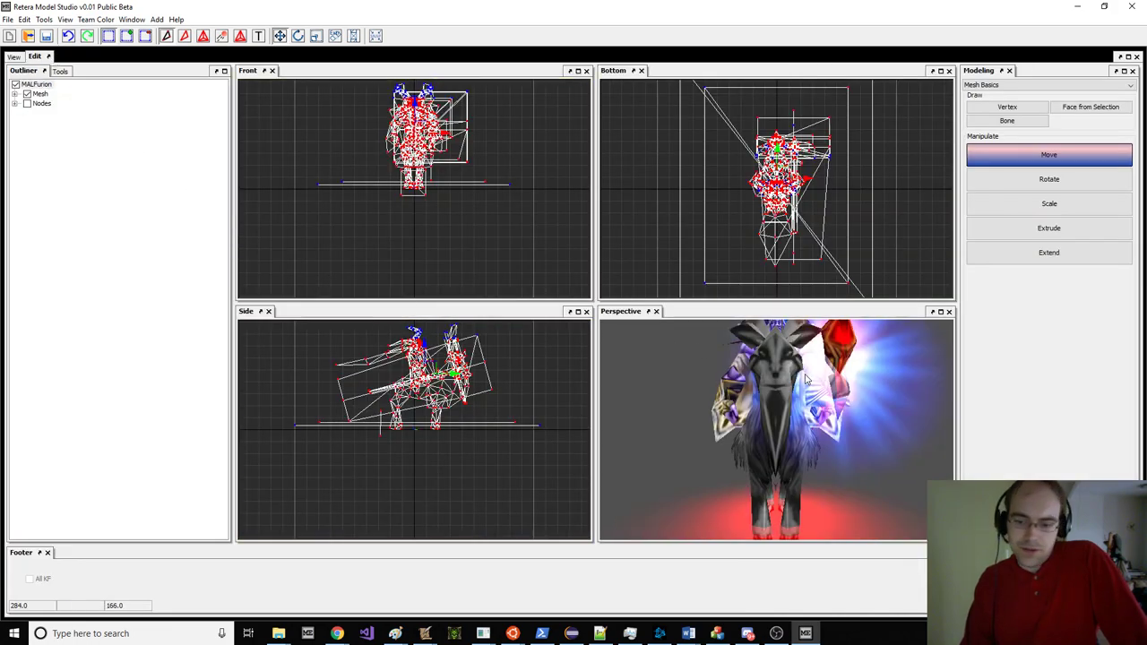
pyautogui.scroll(-1, 804, 379)
pyautogui.press('Tab')
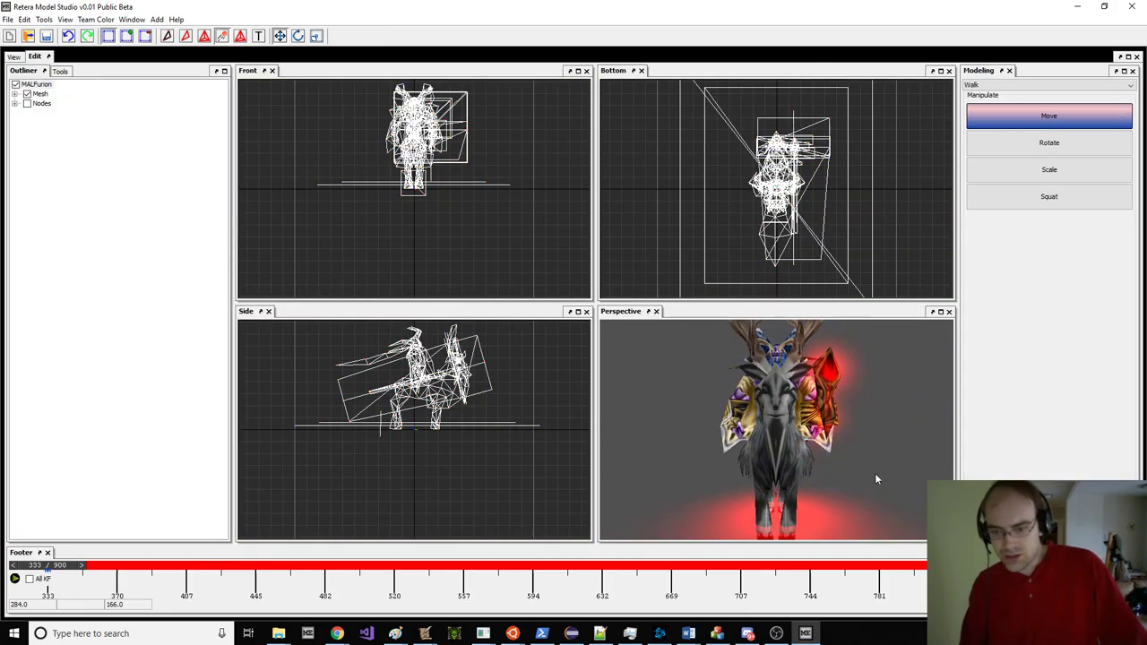
pyautogui.click(1127, 591)
pyautogui.click(433, 249)
pyautogui.click(435, 259)
pyautogui.click(438, 268)
pyautogui.click(464, 399)
pyautogui.click(577, 322)
pyautogui.click(610, 339)
pyautogui.click(453, 260)
pyautogui.click(464, 396)
pyautogui.click(594, 321)
pyautogui.click(601, 340)
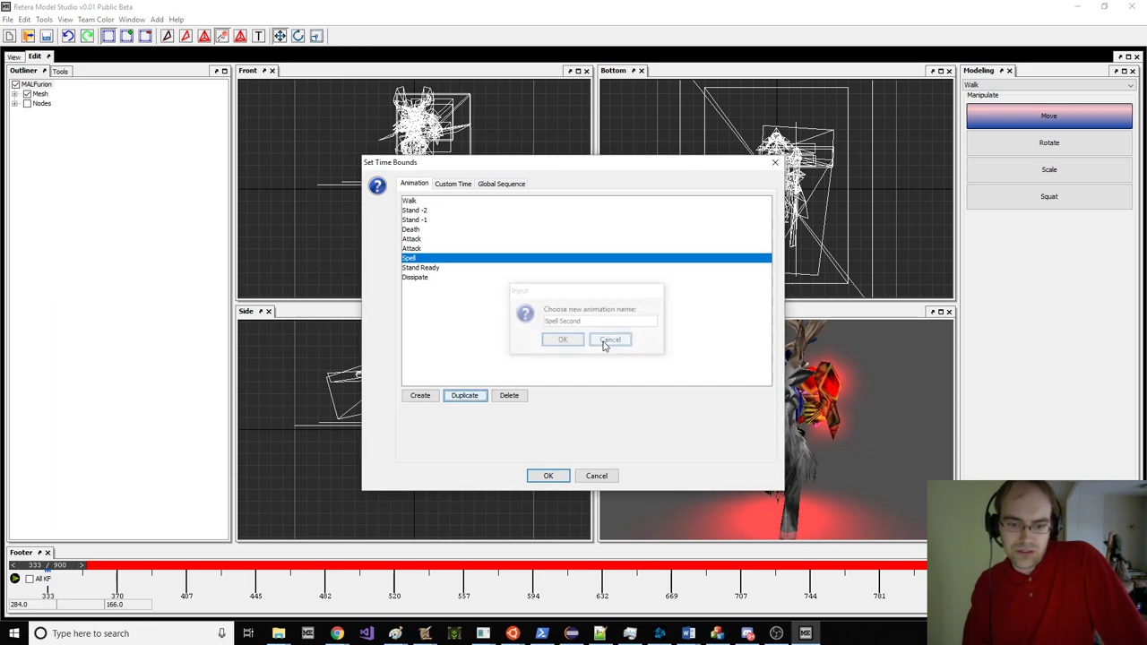
# Step: Duplicate Malfurion's Stand Ready animation under the name "Stand Ready"
pyautogui.click(437, 267)
pyautogui.click(464, 395)
pyautogui.moveTo(588, 321); pyautogui.dragTo(561, 321)
pyautogui.click(577, 320)
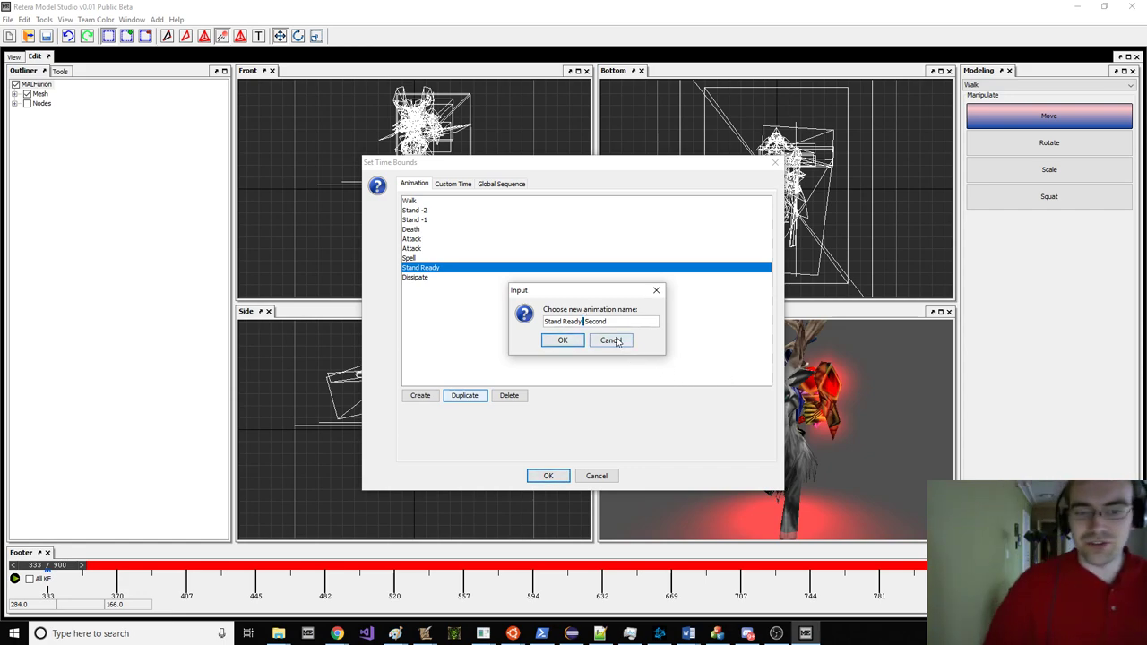
pyautogui.moveTo(620, 321); pyautogui.dragTo(403, 312)
pyautogui.write('Stand Ready')
pyautogui.press('Return')
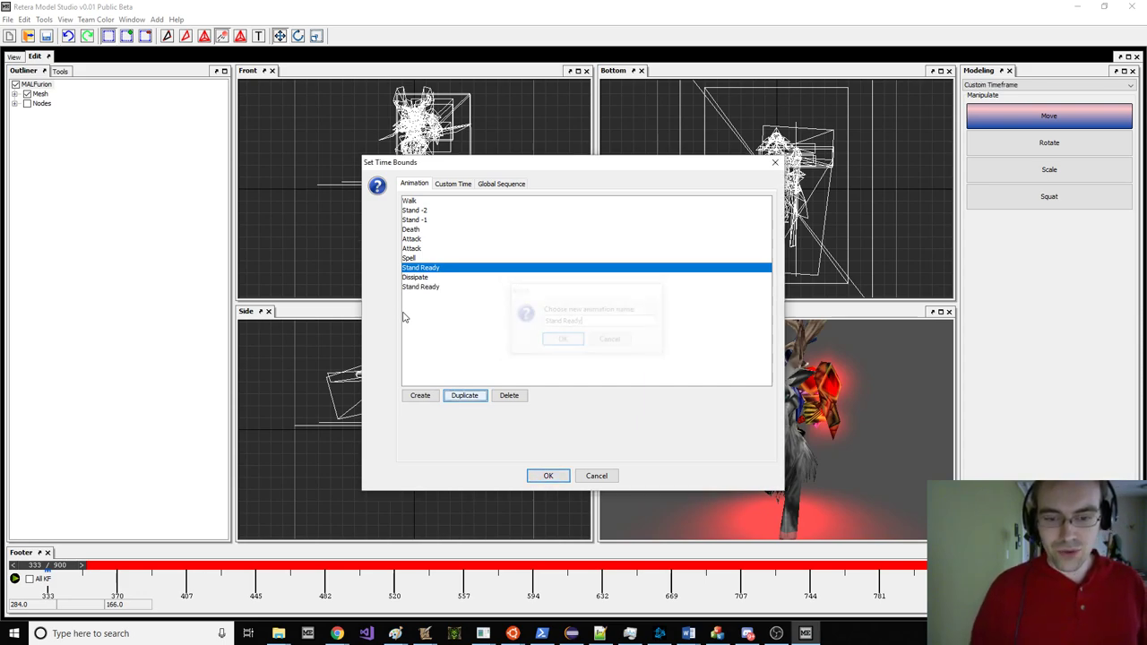
# Step: Delete the original Stand Ready animation along with its keyframes, and set the time bounds to the duplicated Stand Ready
pyautogui.click(509, 395)
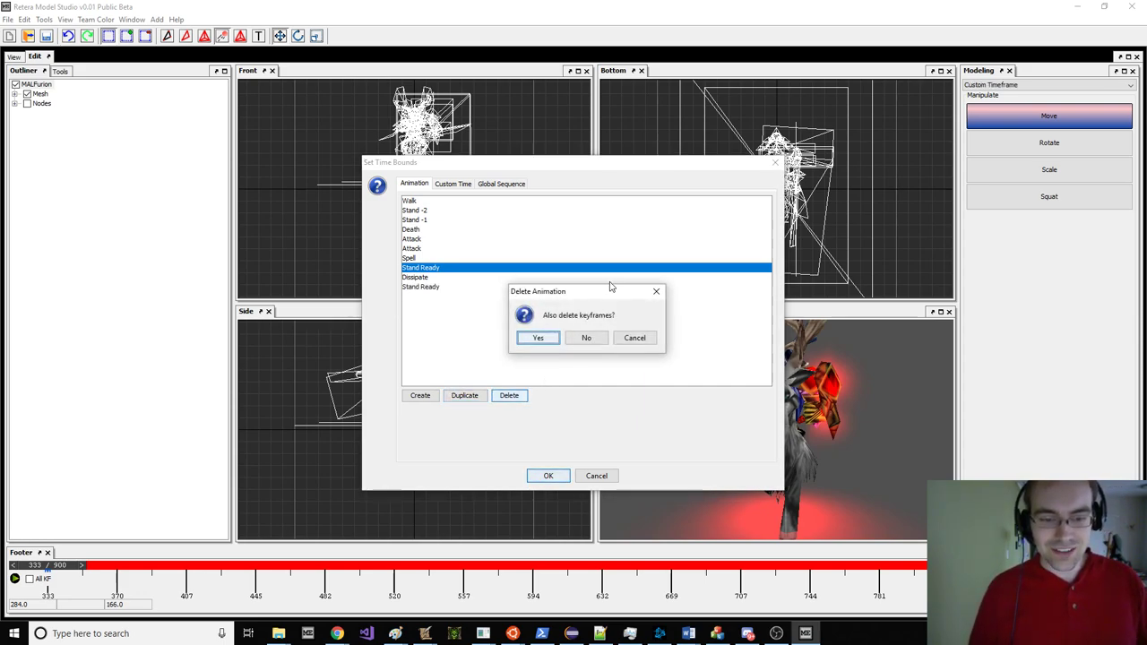
pyautogui.click(540, 337)
pyautogui.click(451, 278)
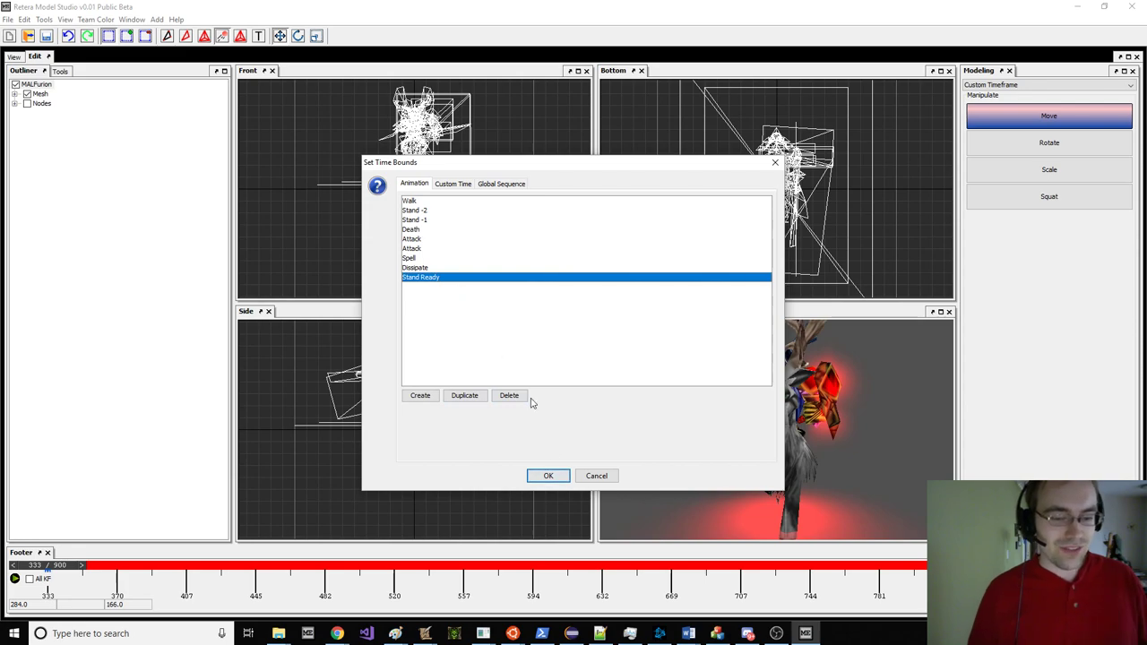
pyautogui.click(547, 476)
pyautogui.moveTo(645, 430); pyautogui.dragTo(714, 426, button='middle')
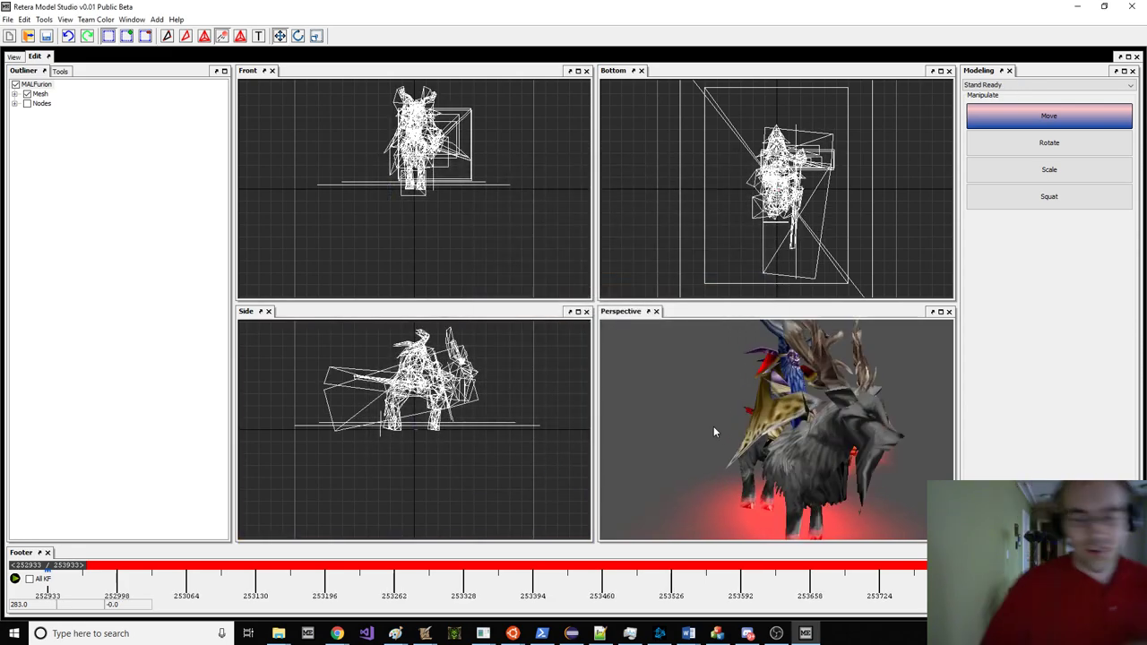
pyautogui.scroll(-3, 694, 411)
pyautogui.moveTo(842, 429); pyautogui.dragTo(813, 436, button='middle')
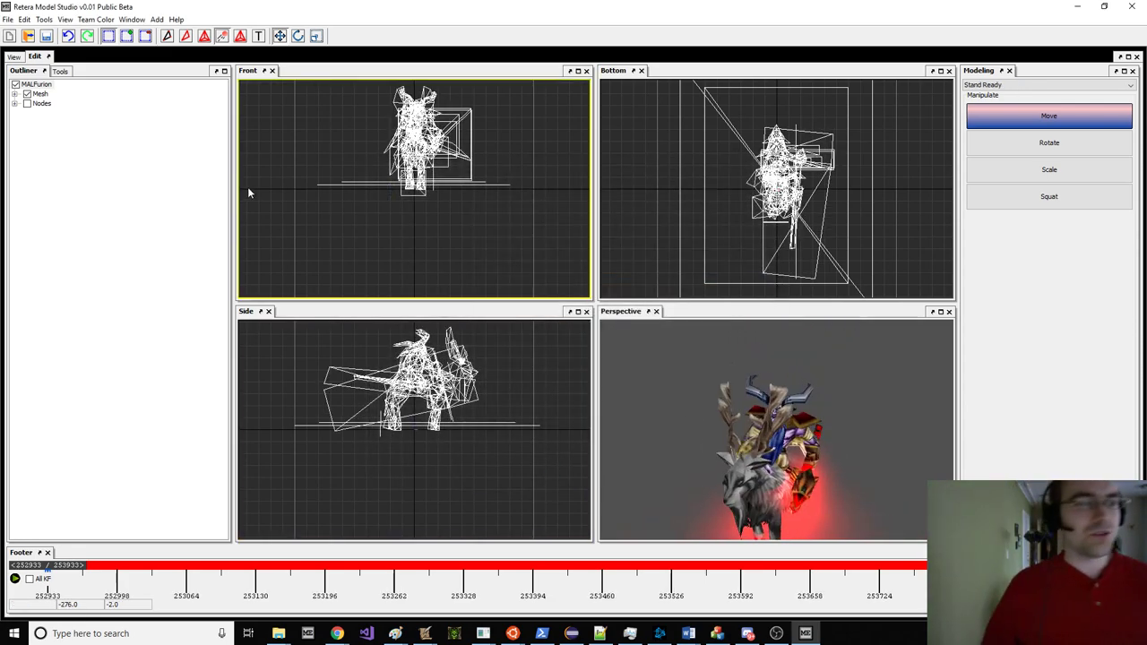
# Step: Display the Footman model in the animation editing viewports
pyautogui.click(132, 19)
pyautogui.click(170, 98)
pyautogui.click(132, 18)
pyautogui.click(150, 112)
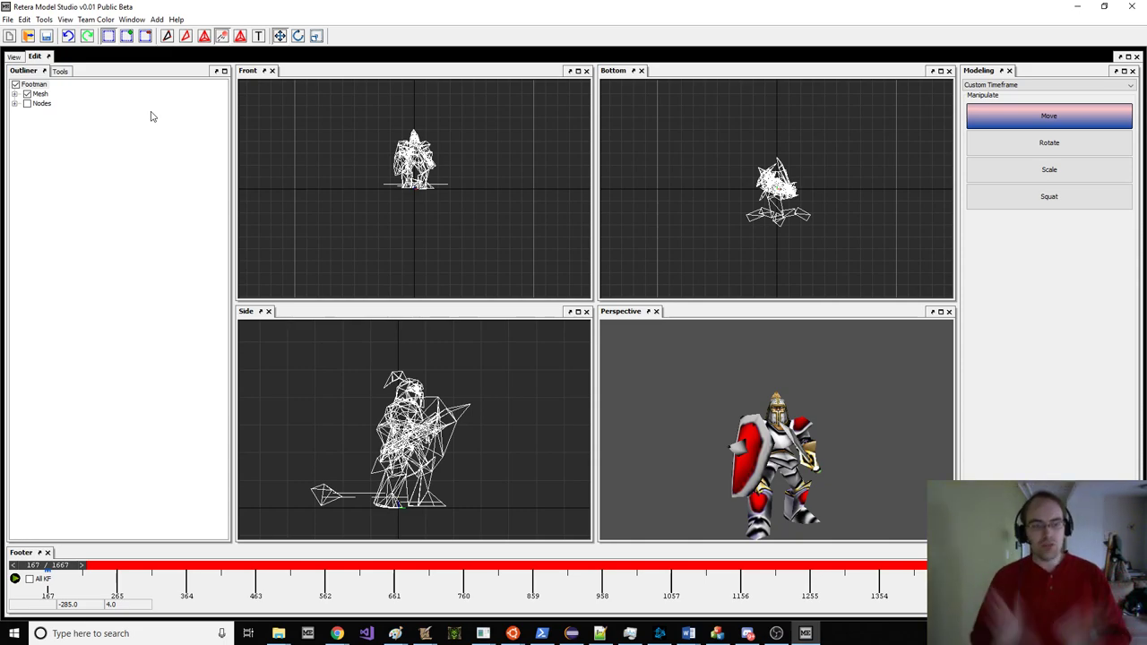
# Step: Switch back to the Malfurion model and return it to mesh editing mode
pyautogui.click(132, 19)
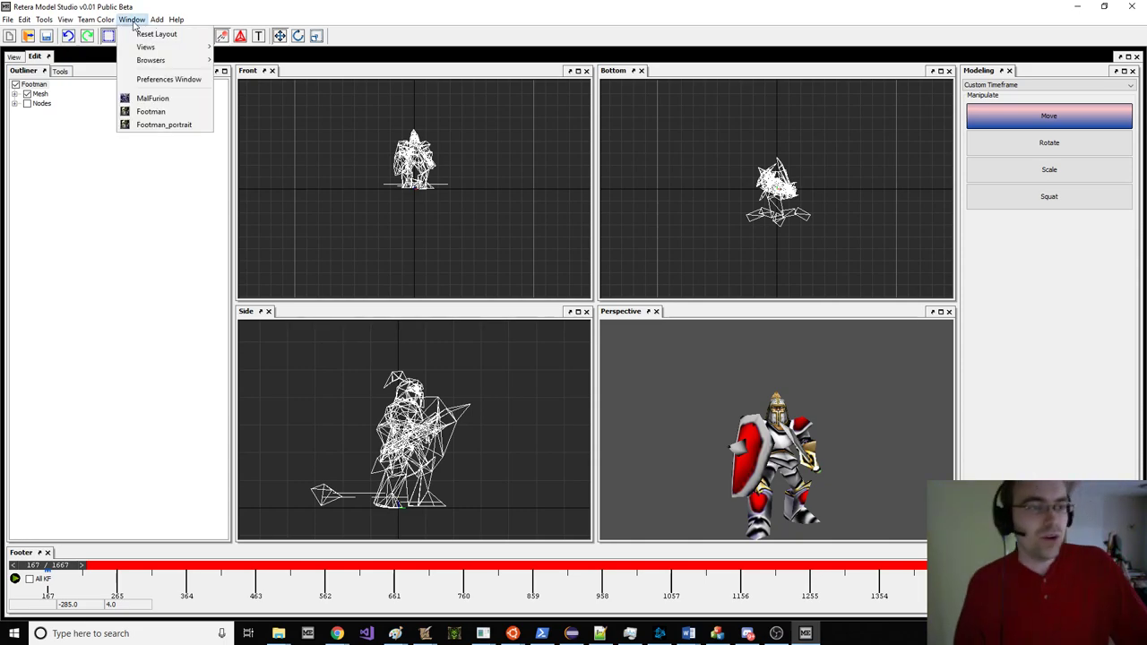
pyautogui.click(171, 98)
pyautogui.press('a')
pyautogui.scroll(4, 484, 377)
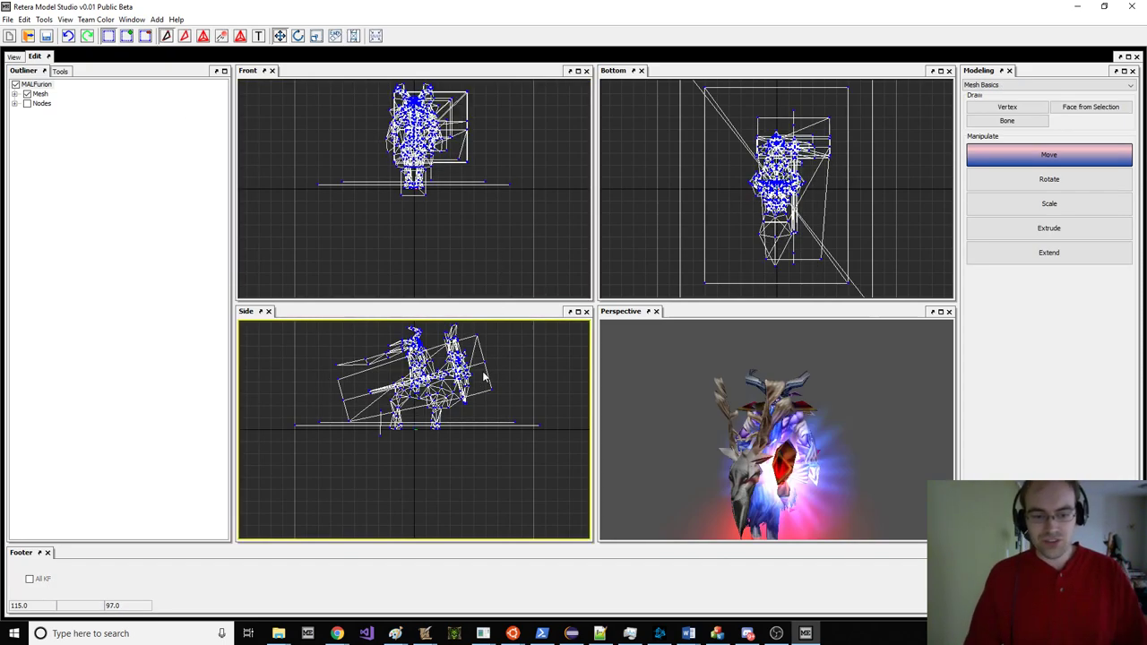
pyautogui.moveTo(452, 344); pyautogui.dragTo(428, 415, button='middle')
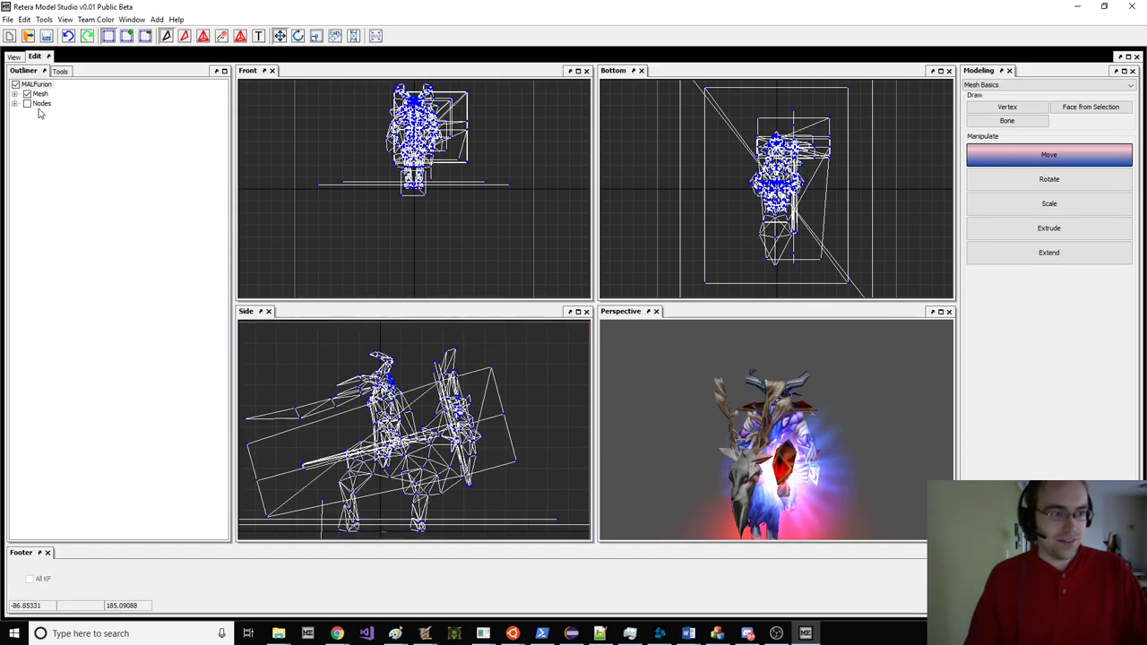
# Step: Expand Malfurion's nodes and show the "Bone Horse" bone with its child bones in the viewports
pyautogui.click(27, 103)
pyautogui.click(40, 105)
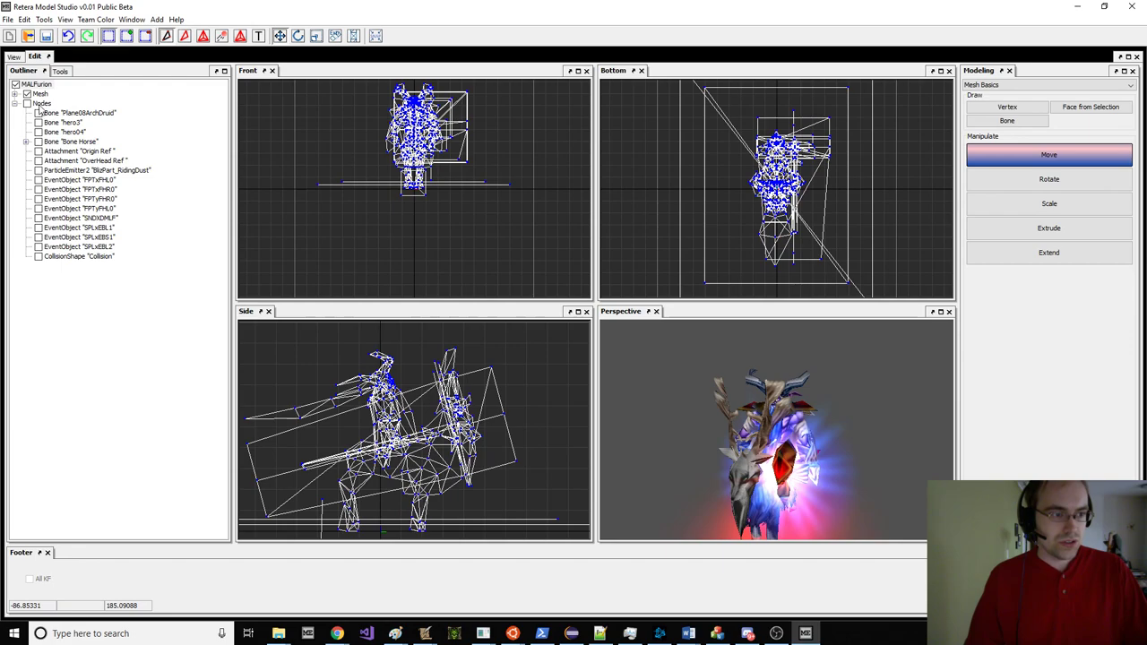
pyautogui.click(51, 141)
pyautogui.scroll(4, 358, 430)
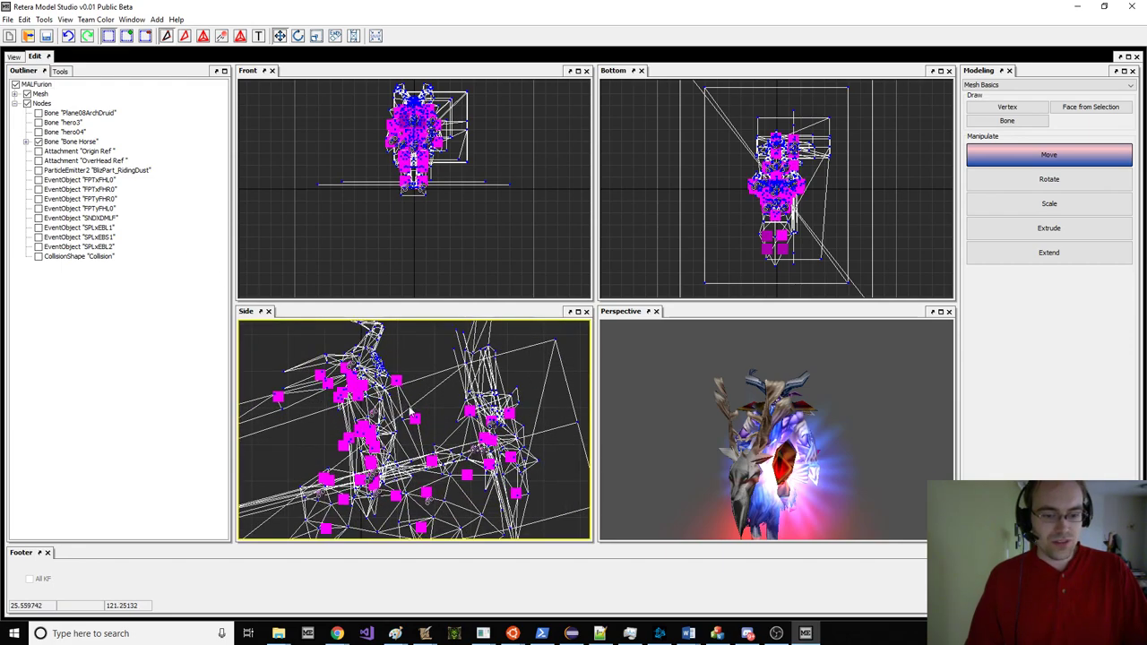
pyautogui.scroll(3, 417, 179)
pyautogui.moveTo(331, 436); pyautogui.dragTo(359, 406, button='middle')
pyautogui.moveTo(767, 434); pyautogui.dragTo(821, 430, button='middle')
pyautogui.moveTo(821, 430); pyautogui.dragTo(679, 446)
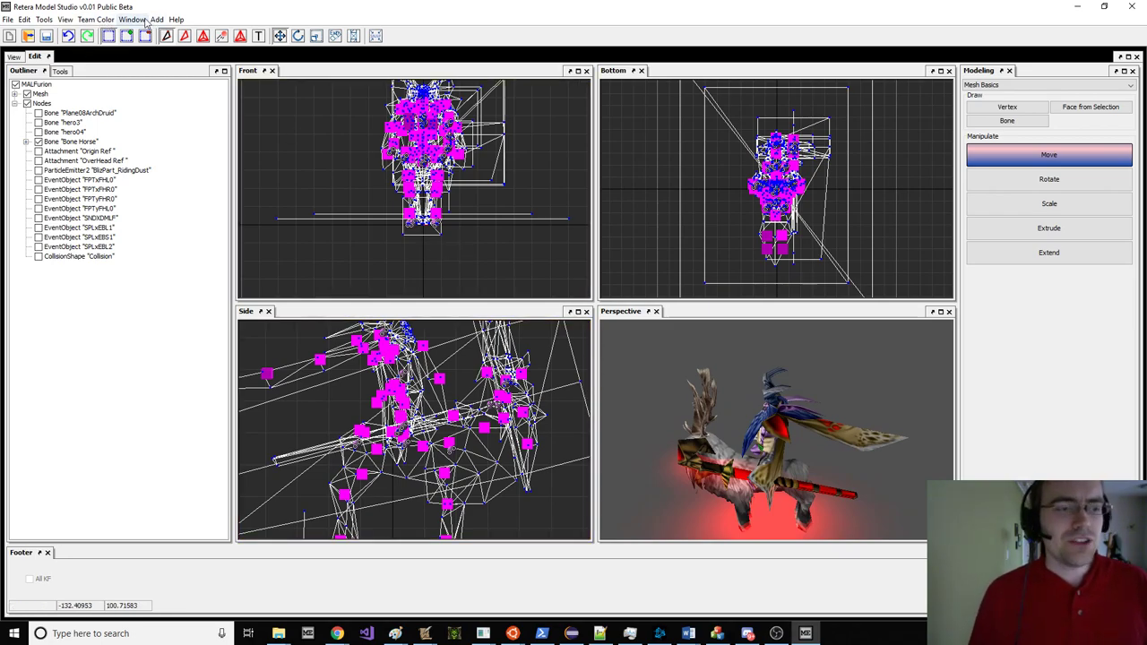
# Step: Examine Malfurion and the stag from an angle in the animated preview, and return to the editing viewports
pyautogui.click(10, 57)
pyautogui.moveTo(325, 321); pyautogui.dragTo(352, 291)
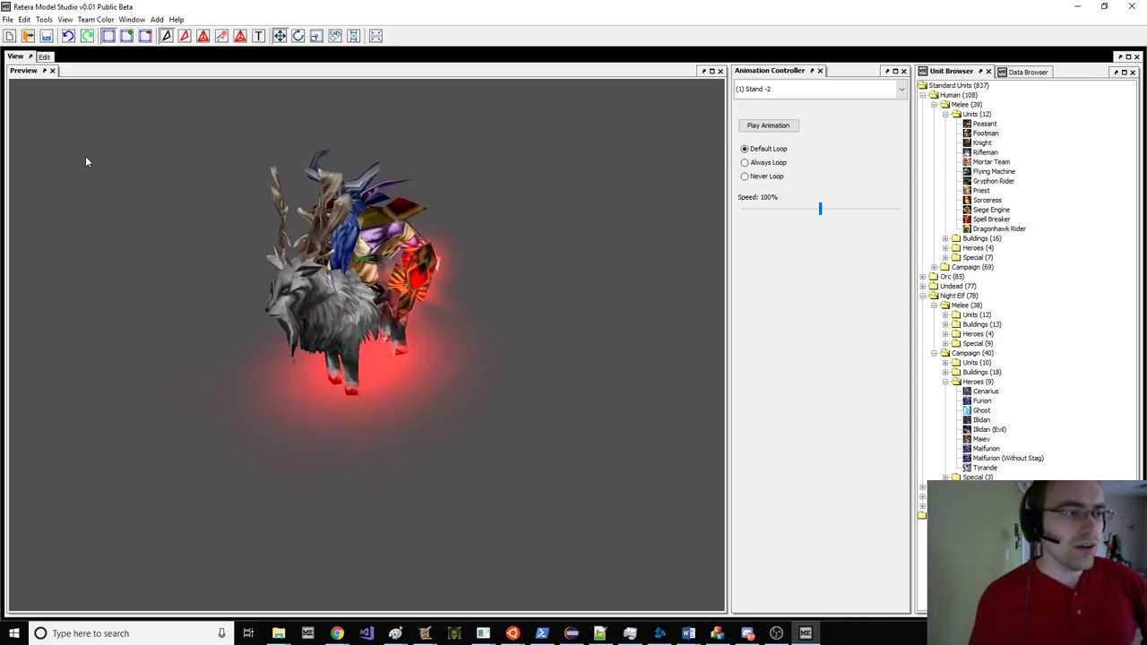
pyautogui.click(43, 56)
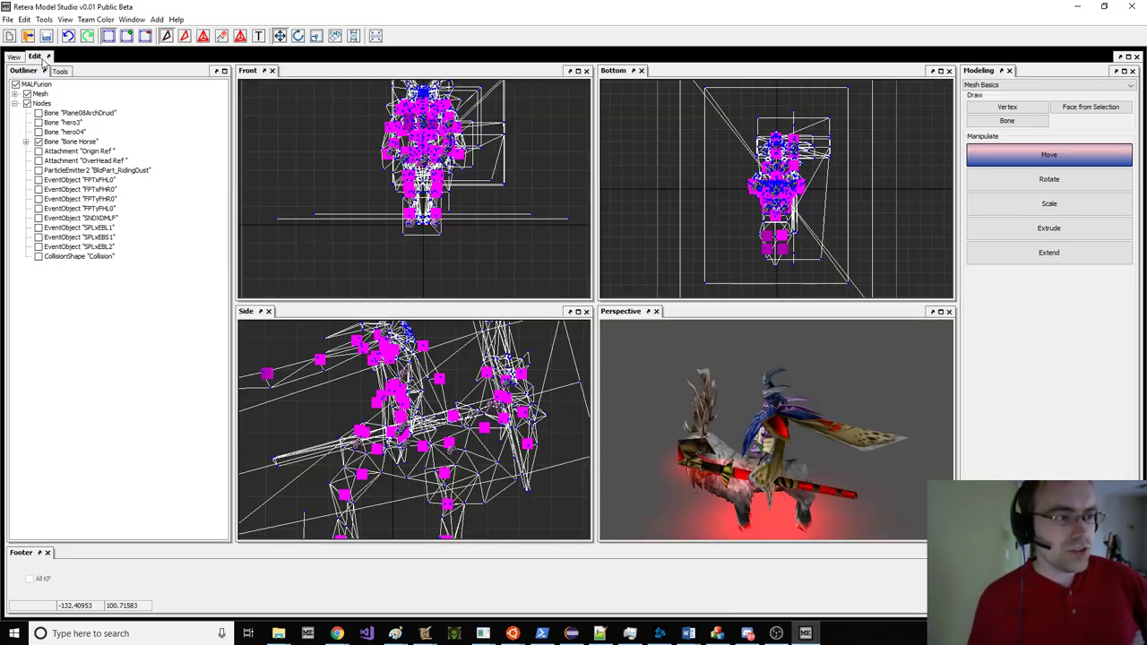
# Step: Start importing the Footman from the workspace into the Malfurion model and maximize the import window
pyautogui.click(7, 19)
pyautogui.moveTo(36, 87)
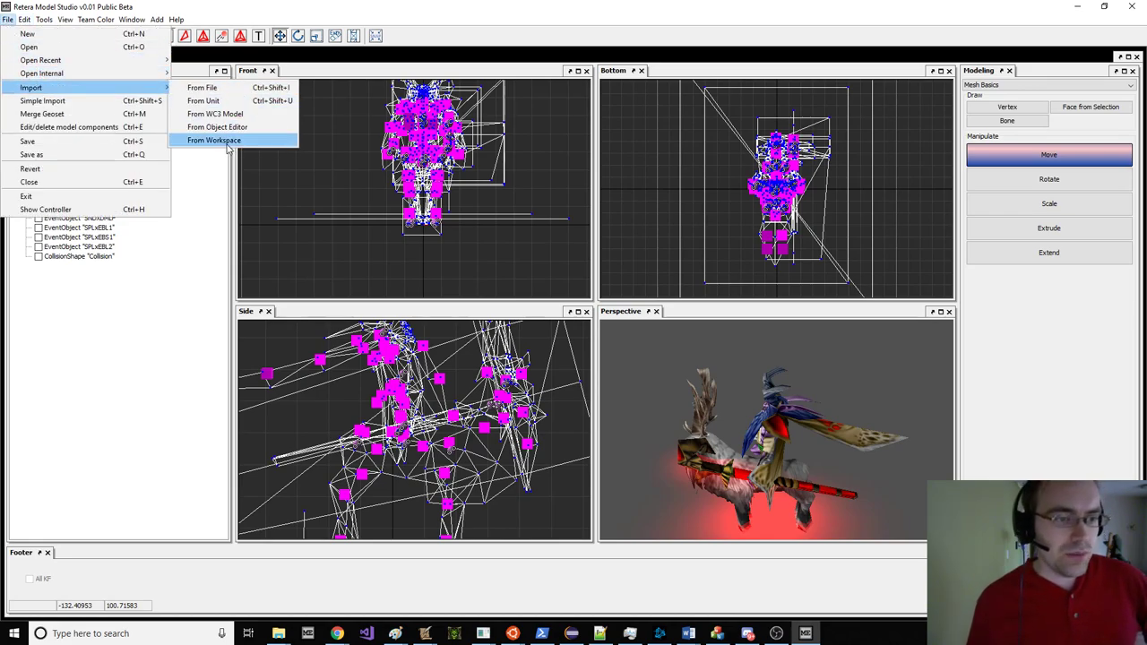
pyautogui.click(215, 141)
pyautogui.click(556, 326)
pyautogui.click(552, 347)
pyautogui.click(560, 348)
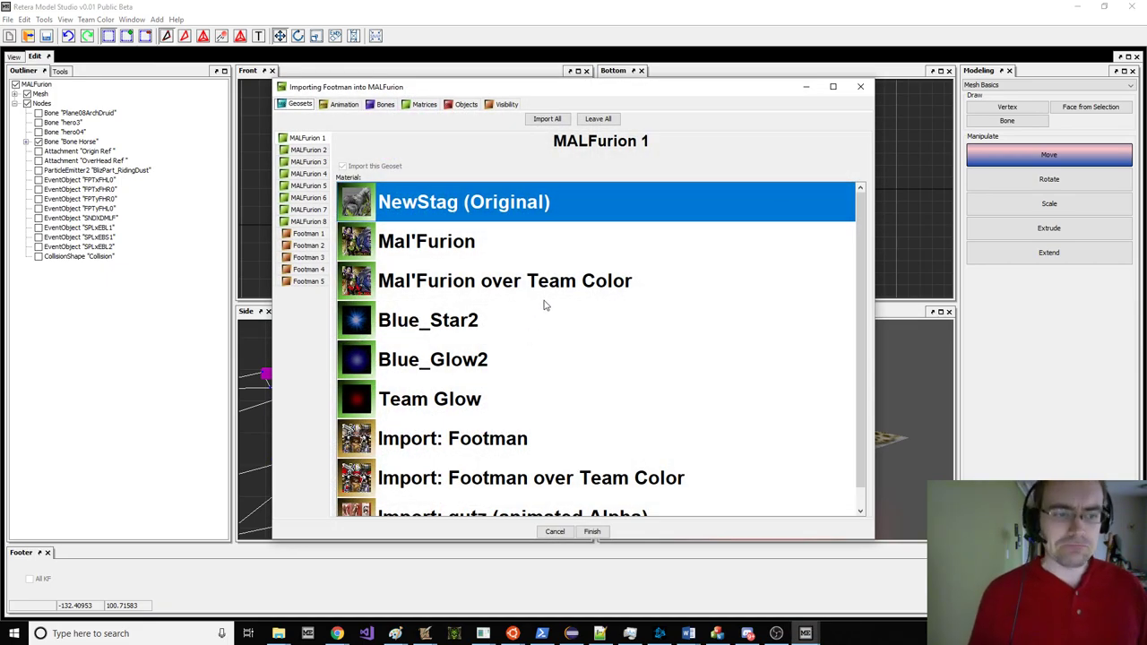
pyautogui.doubleClick(475, 93)
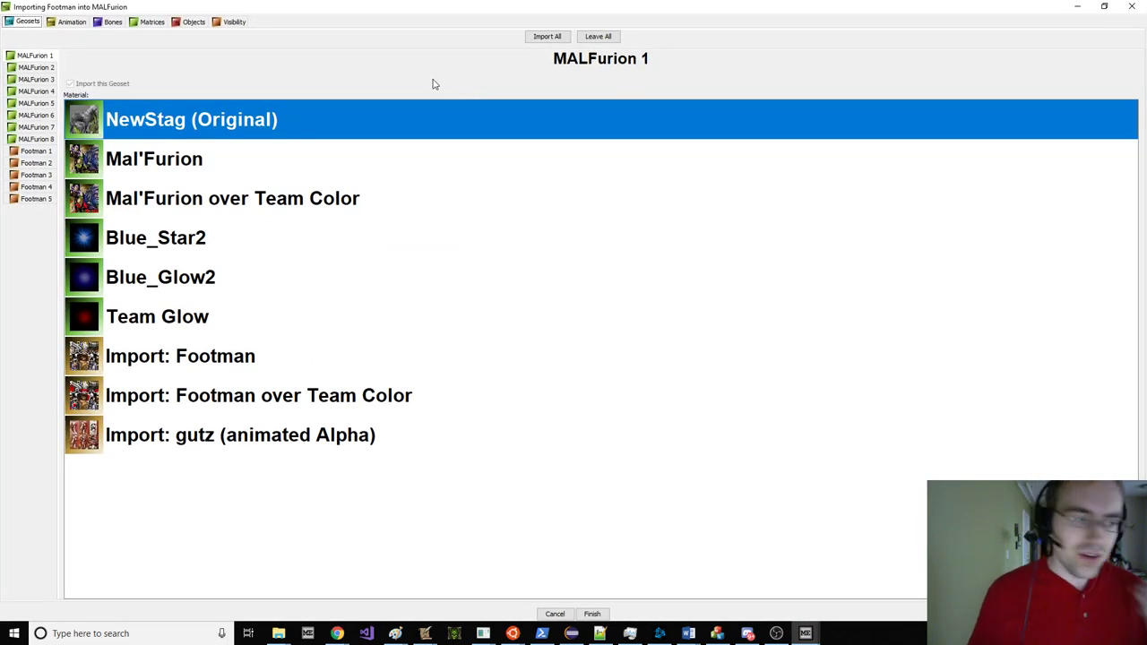
# Step: Exclude the Footman 5 "gutz" geoset from the import and review the settings of Footman geosets 4 to 1
pyautogui.click(36, 151)
pyautogui.click(34, 199)
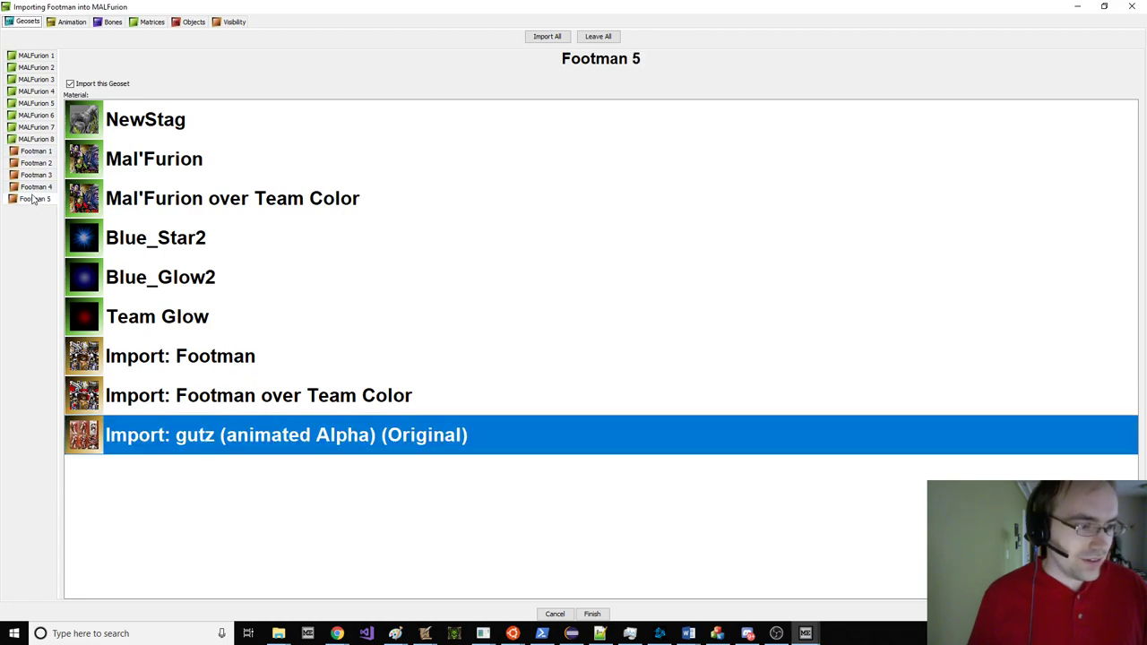
pyautogui.click(96, 84)
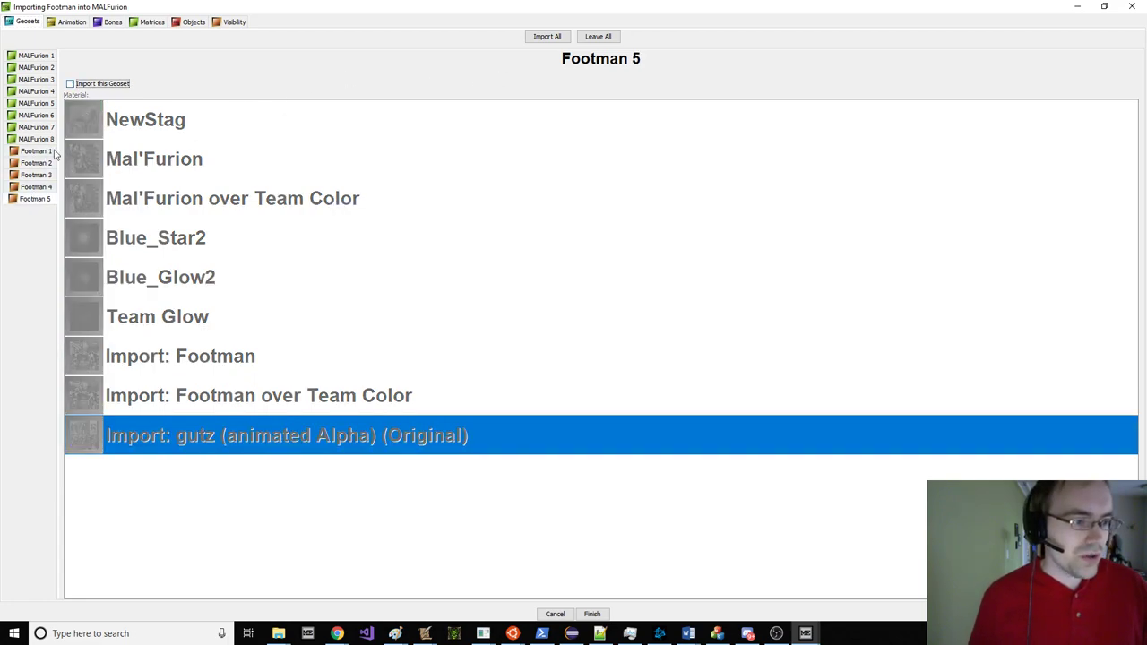
pyautogui.click(28, 186)
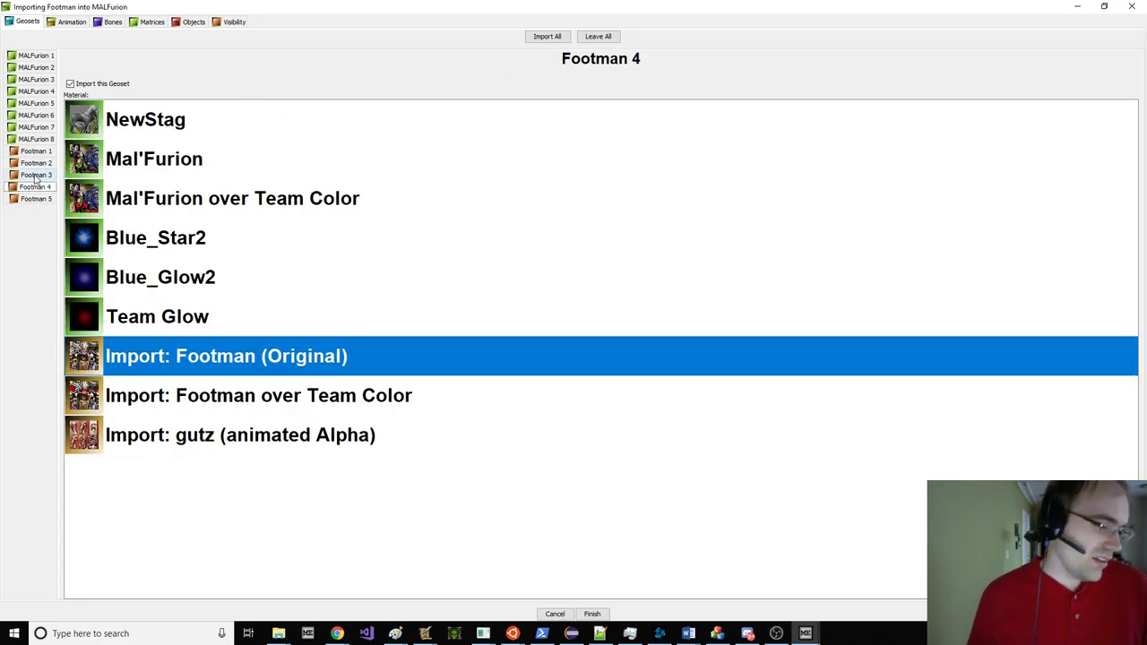
pyautogui.click(36, 175)
pyautogui.click(36, 163)
pyautogui.click(36, 151)
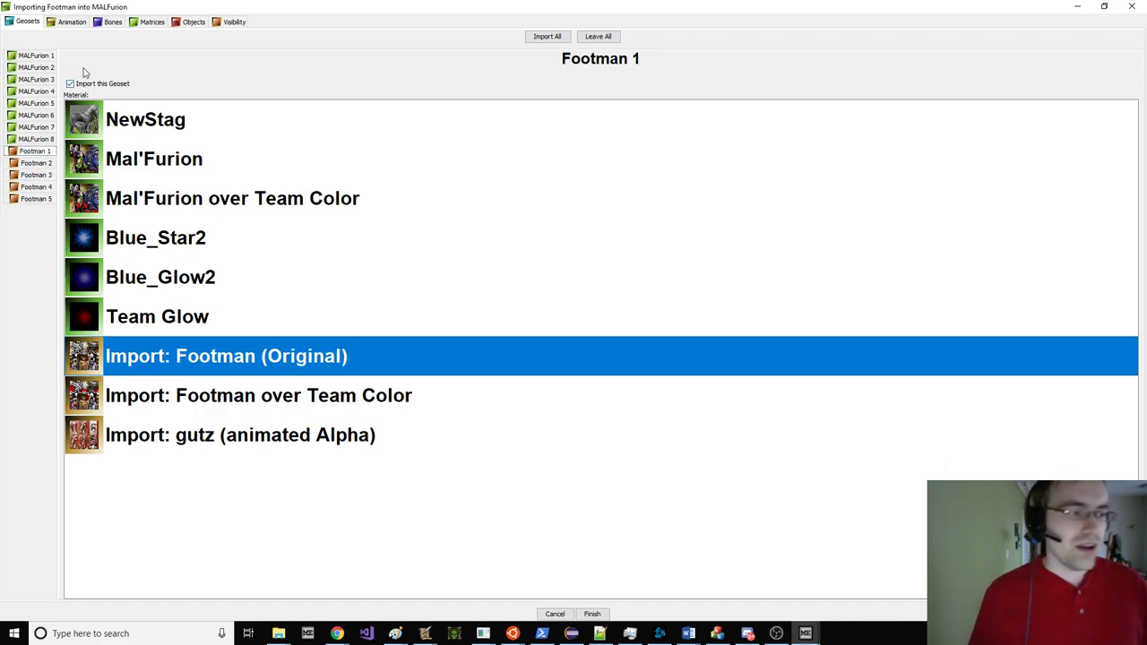
# Step: Leave all of the Footman's animations out of the import and go to the bone import settings
pyautogui.click(70, 21)
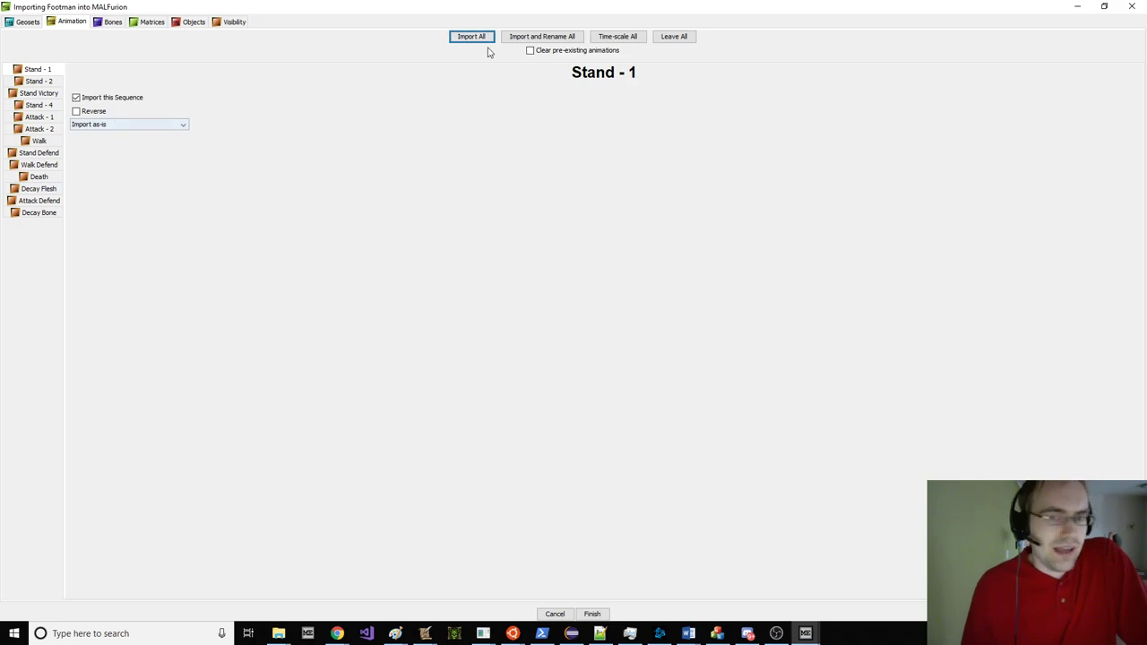
pyautogui.click(674, 36)
pyautogui.click(112, 23)
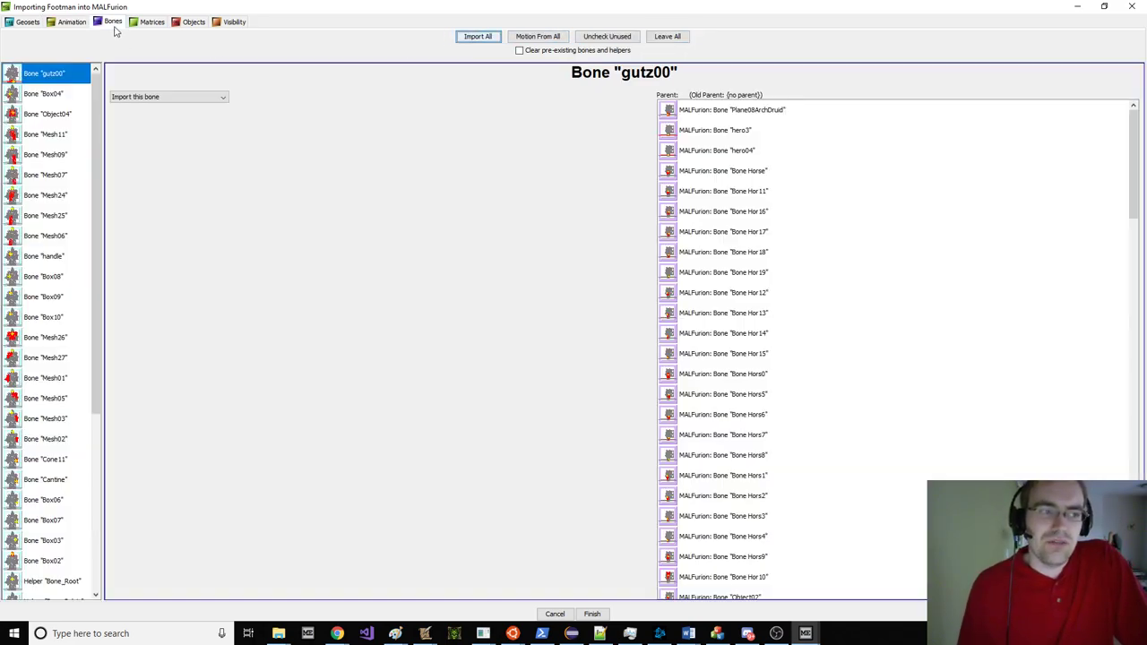
# Step: Open the matrices of the Footman 1 geoset, select its Mesh09 bone reference, and display parent names
pyautogui.click(150, 23)
pyautogui.click(32, 172)
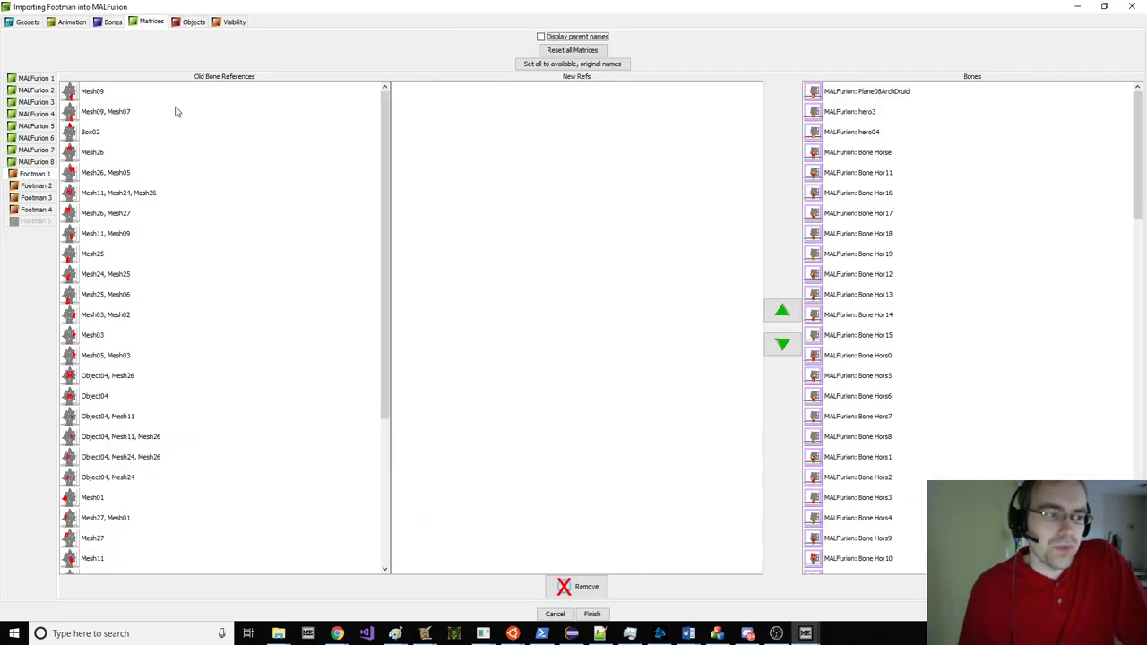
pyautogui.click(331, 90)
pyautogui.click(541, 36)
pyautogui.click(537, 92)
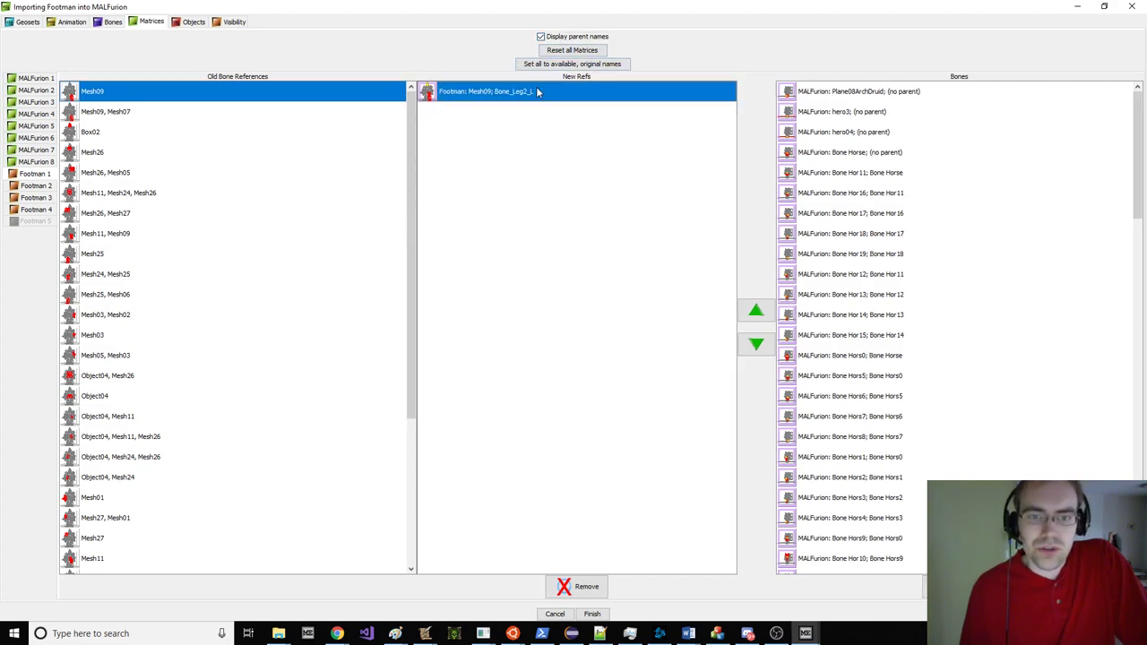
# Step: Find Malfurion's Bone_Leg2_L among the available bones and add it to the new references of Footman 1's Mesh09 entry
pyautogui.scroll(-20, 929, 227)
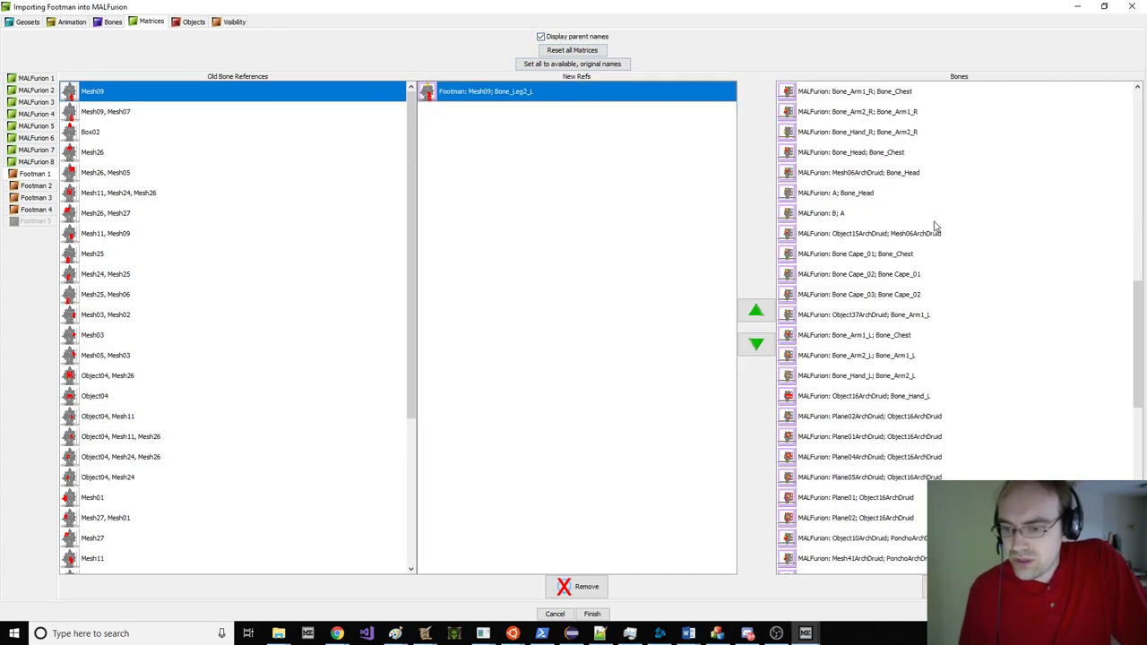
pyautogui.scroll(-2, 936, 243)
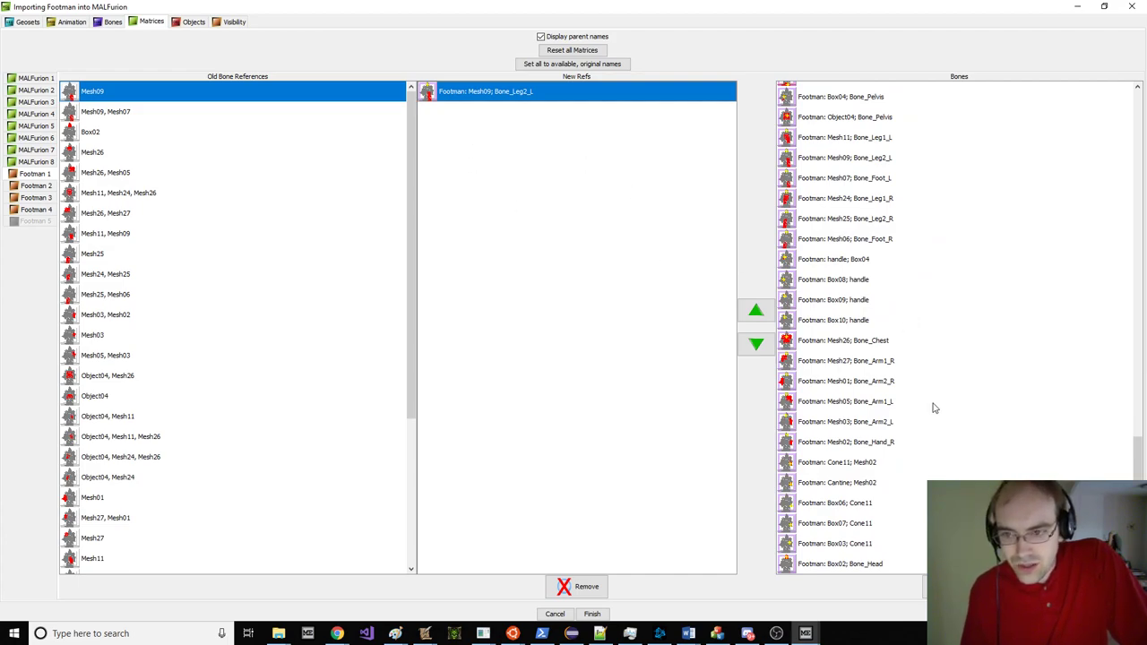
pyautogui.click(917, 162)
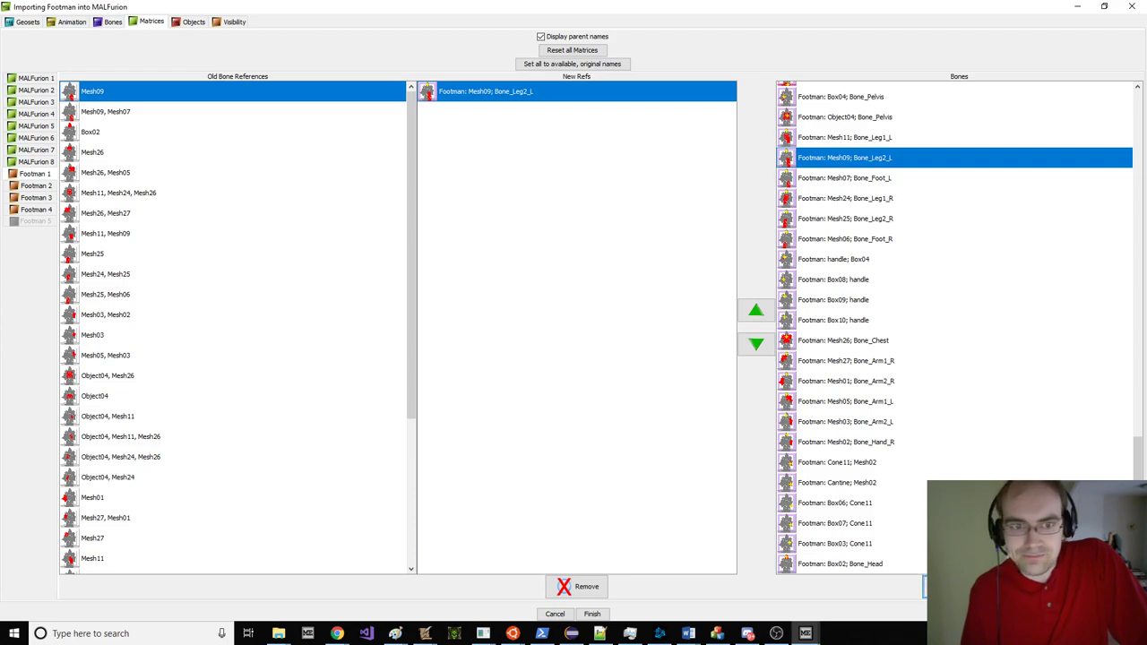
pyautogui.scroll(10, 903, 355)
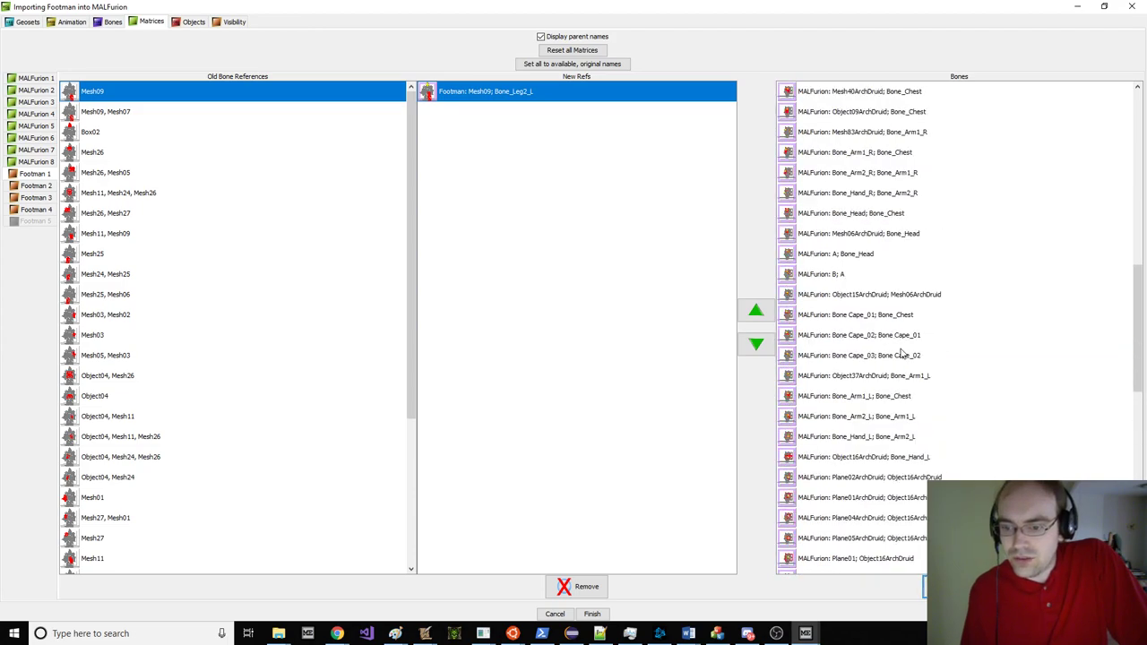
pyautogui.scroll(4, 884, 262)
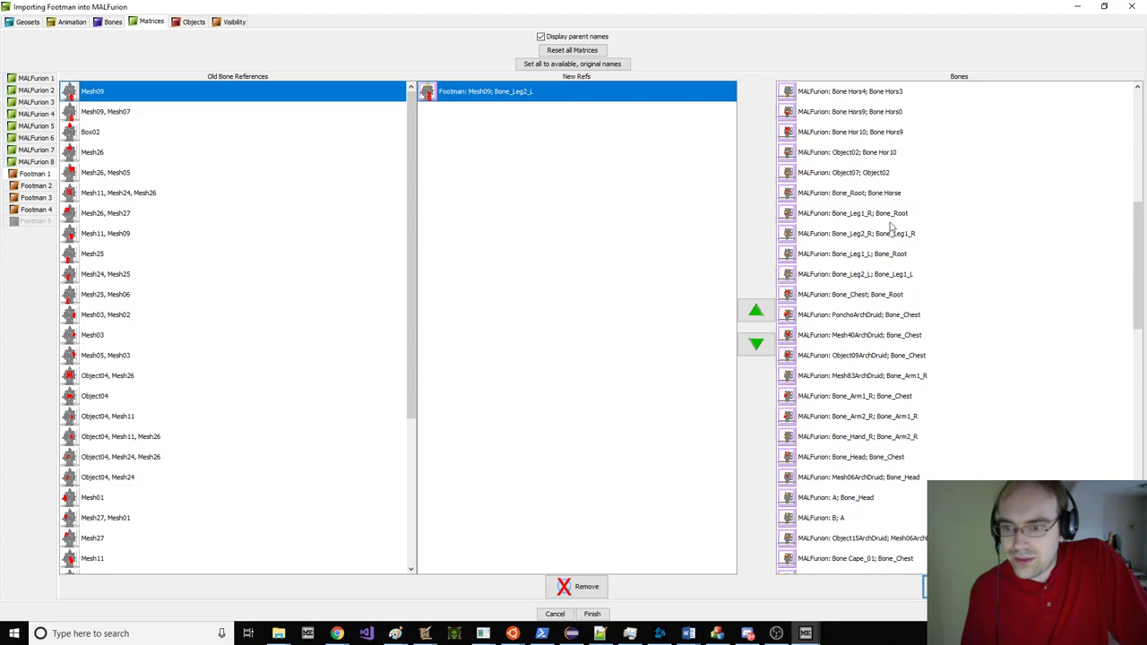
pyautogui.click(885, 276)
pyautogui.doubleClick(806, 276)
# Step: Add Malfurion's Bone_Leg2_L to the new references of the "Mesh09, Mesh07" entry
pyautogui.scroll(-6, 806, 286)
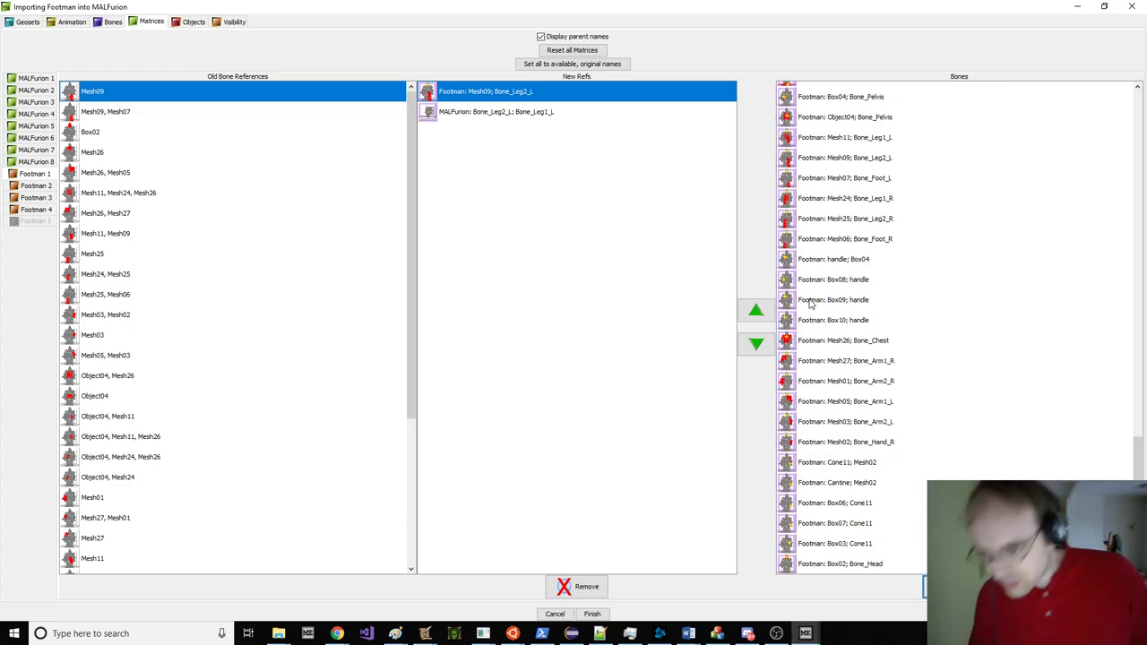
pyautogui.scroll(8, 806, 278)
pyautogui.scroll(-2, 807, 269)
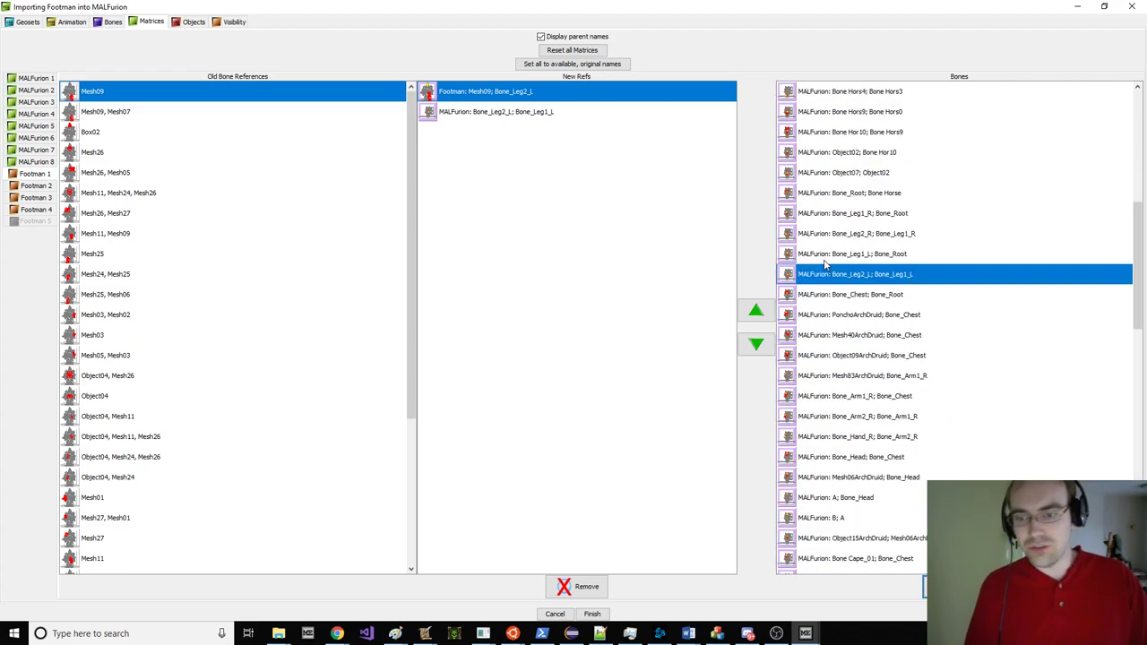
pyautogui.click(152, 111)
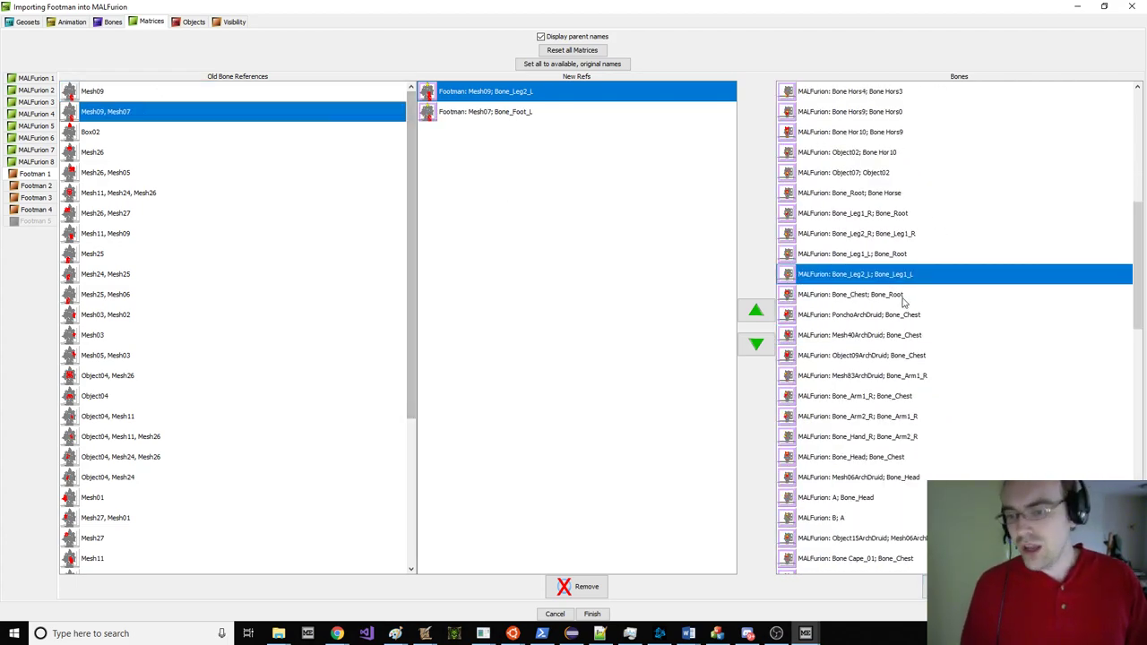
pyautogui.click(925, 587)
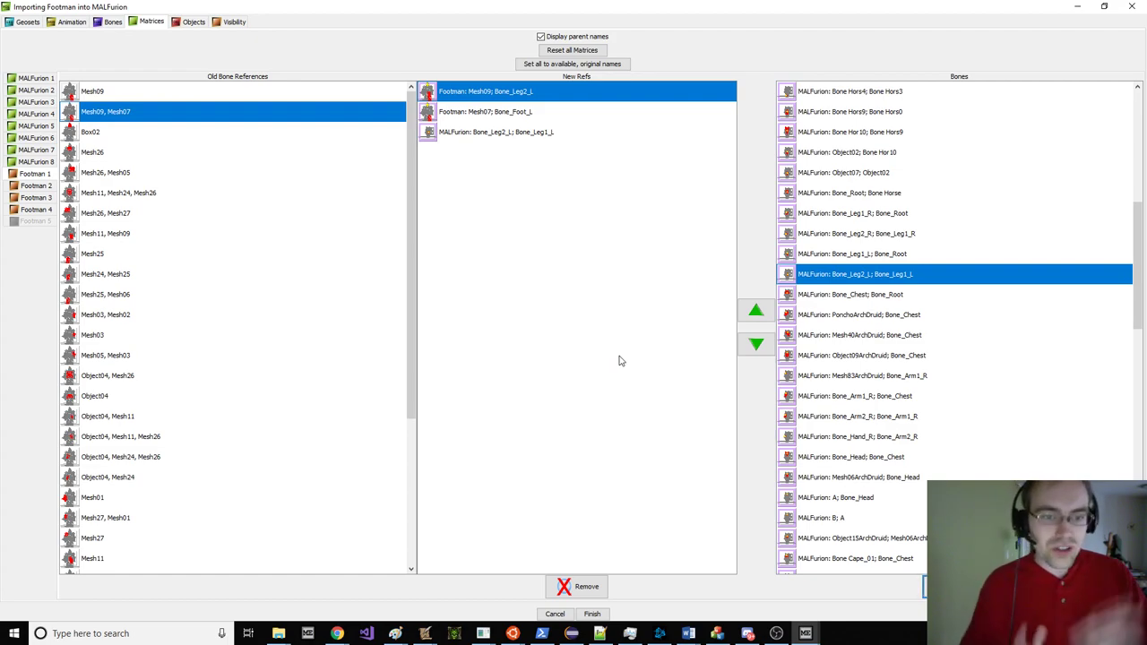
# Step: Look up which bones Malfurion's lower-leg vertices are attached to in the main editing window, and return to the Footman import
pyautogui.moveTo(806, 634)
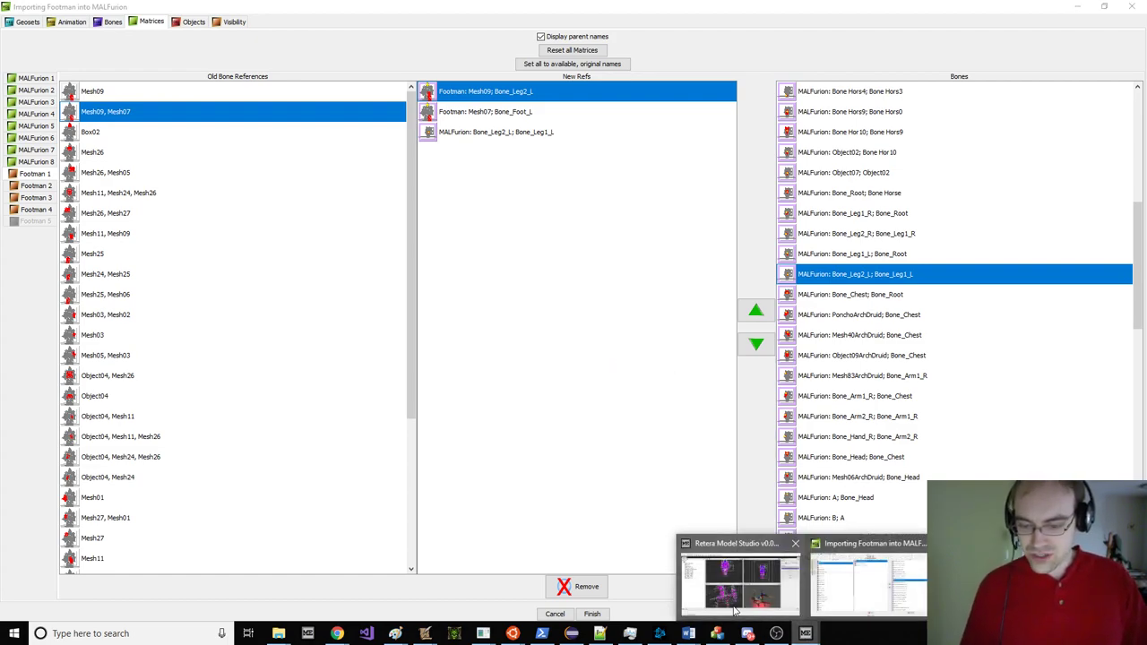
pyautogui.click(736, 573)
pyautogui.scroll(5, 398, 460)
pyautogui.moveTo(401, 451); pyautogui.dragTo(428, 465)
pyautogui.click(45, 19)
pyautogui.click(56, 26)
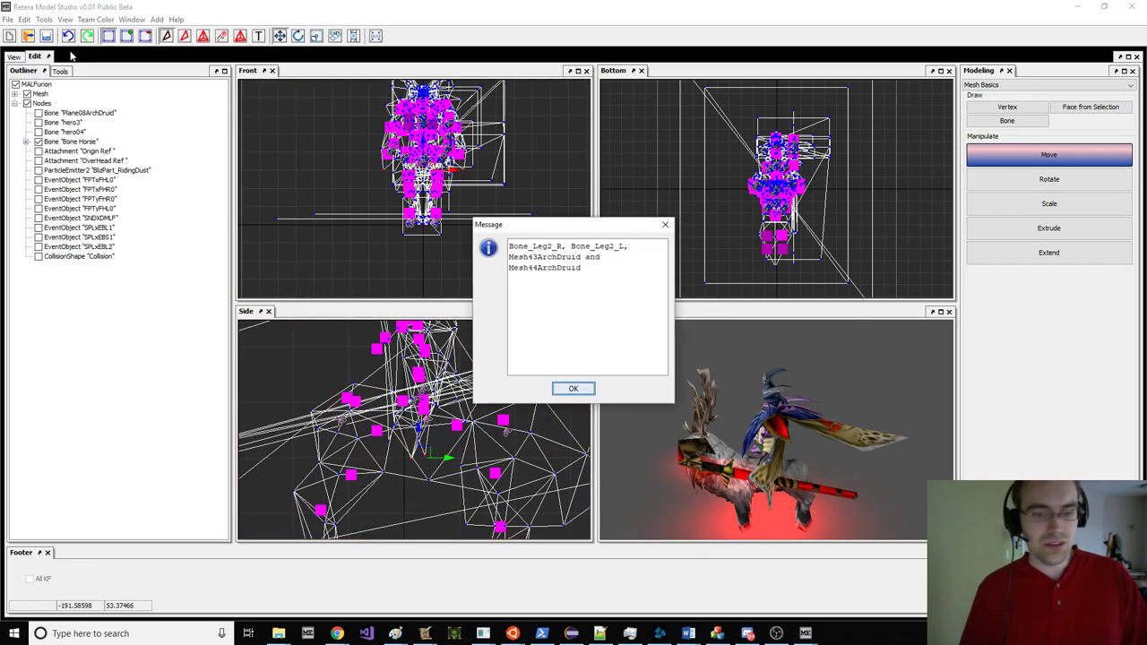
pyautogui.click(573, 387)
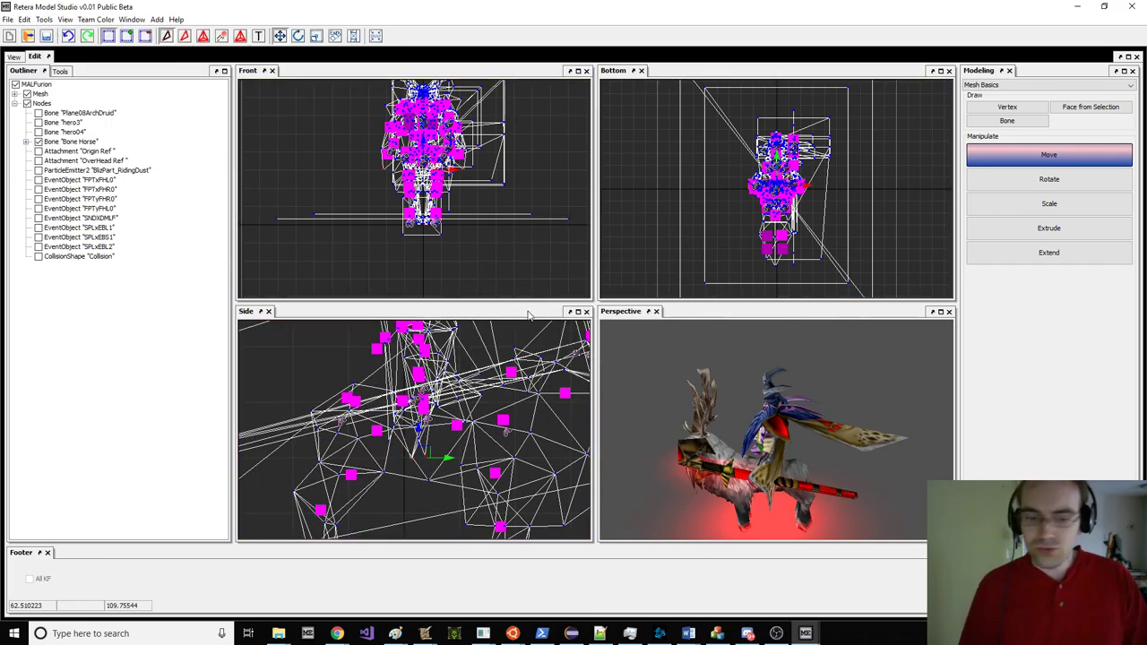
pyautogui.click(858, 578)
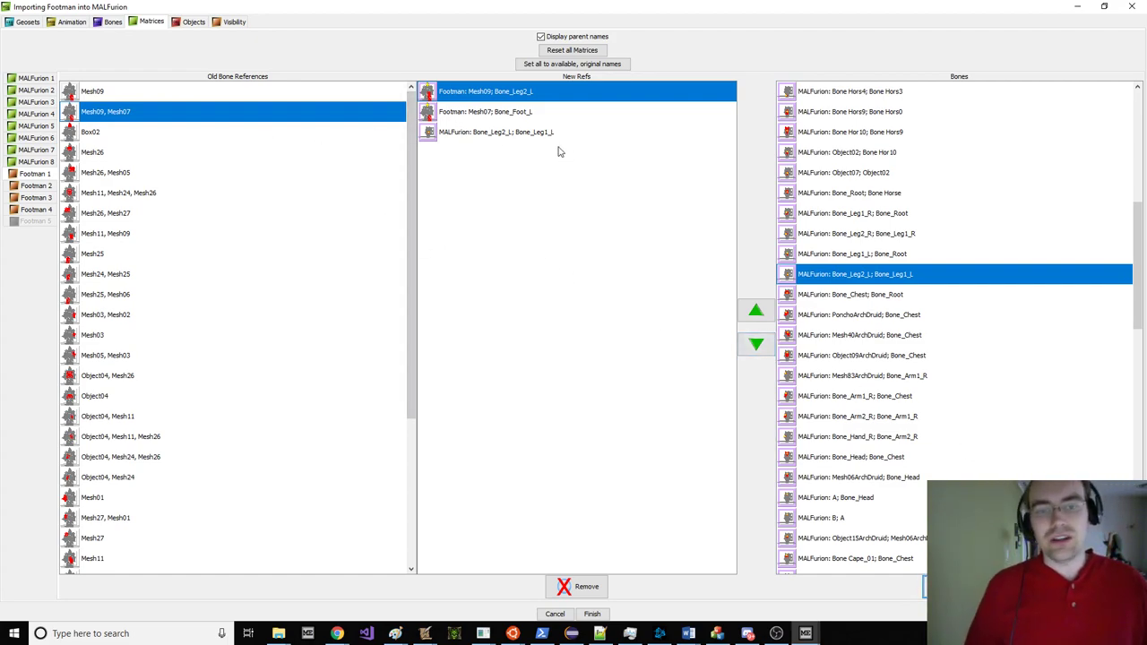
# Step: Add Malfurion's Bone_Head to the new references of the Box02 entry and his Bone_Chest to the Mesh26 entry
pyautogui.click(175, 131)
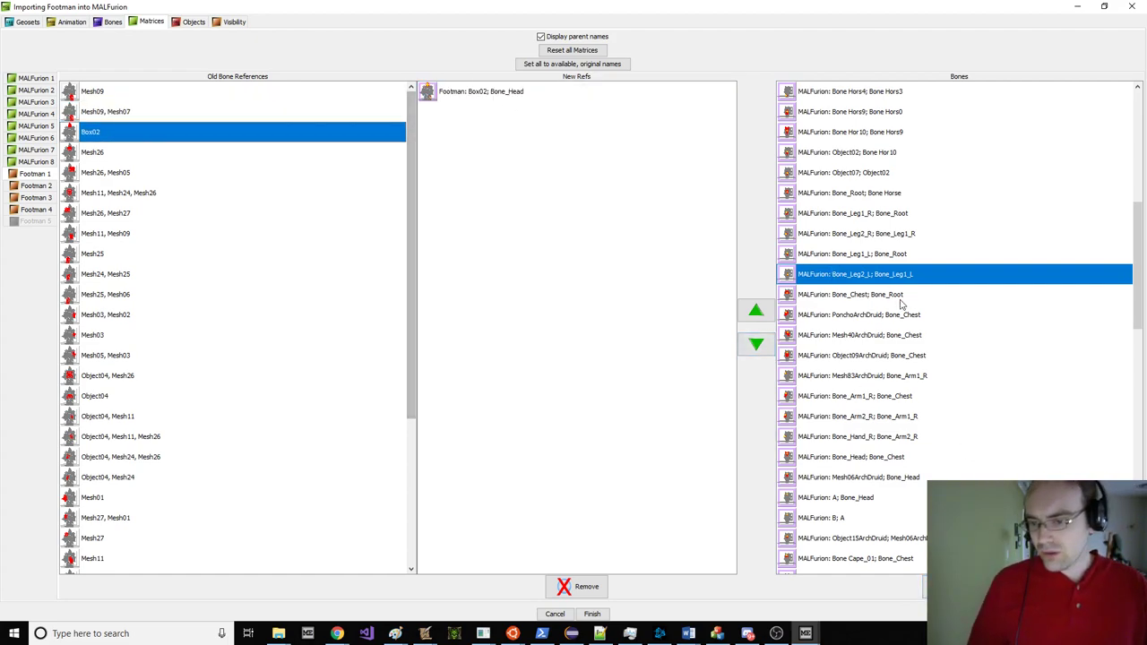
pyautogui.click(883, 457)
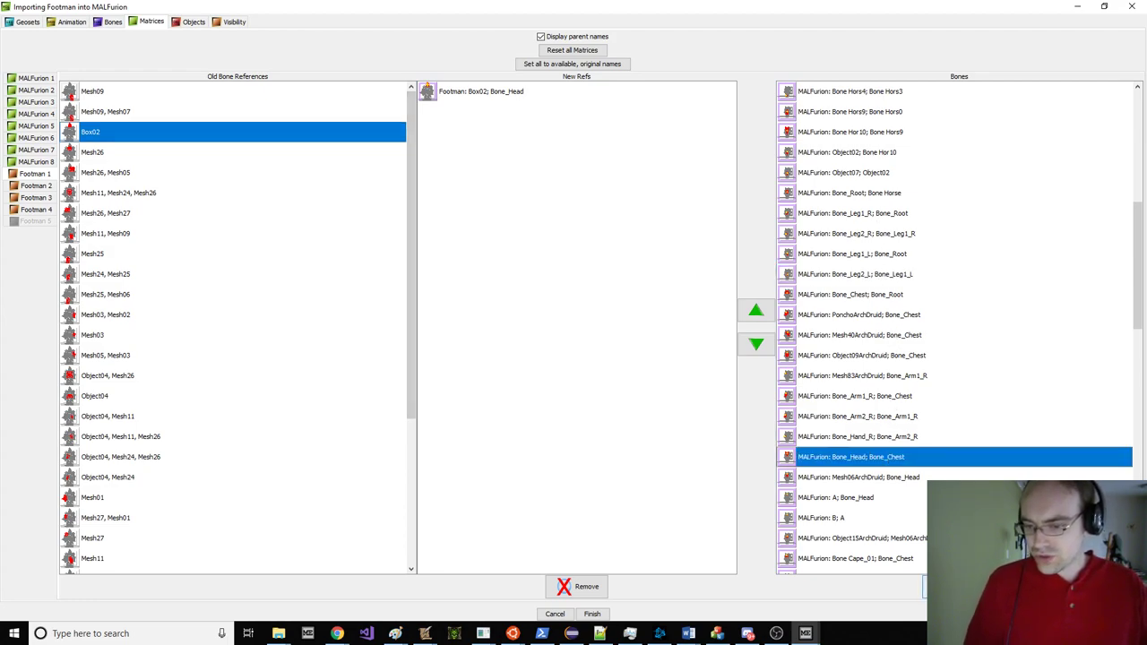
pyautogui.doubleClick(882, 457)
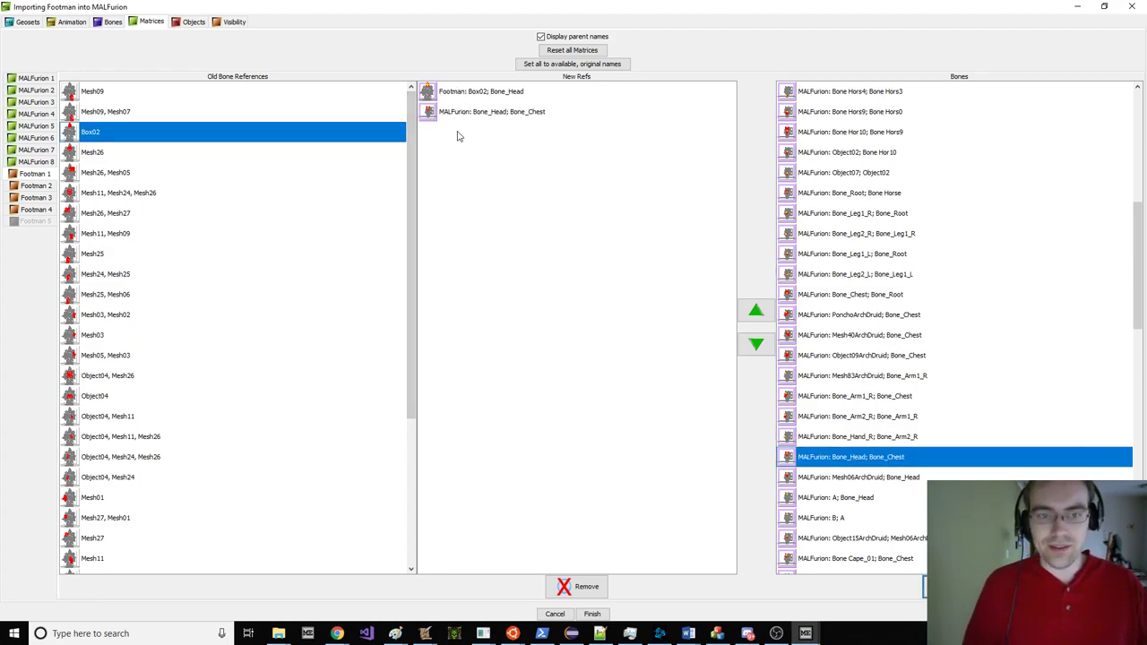
pyautogui.click(182, 165)
pyautogui.click(182, 156)
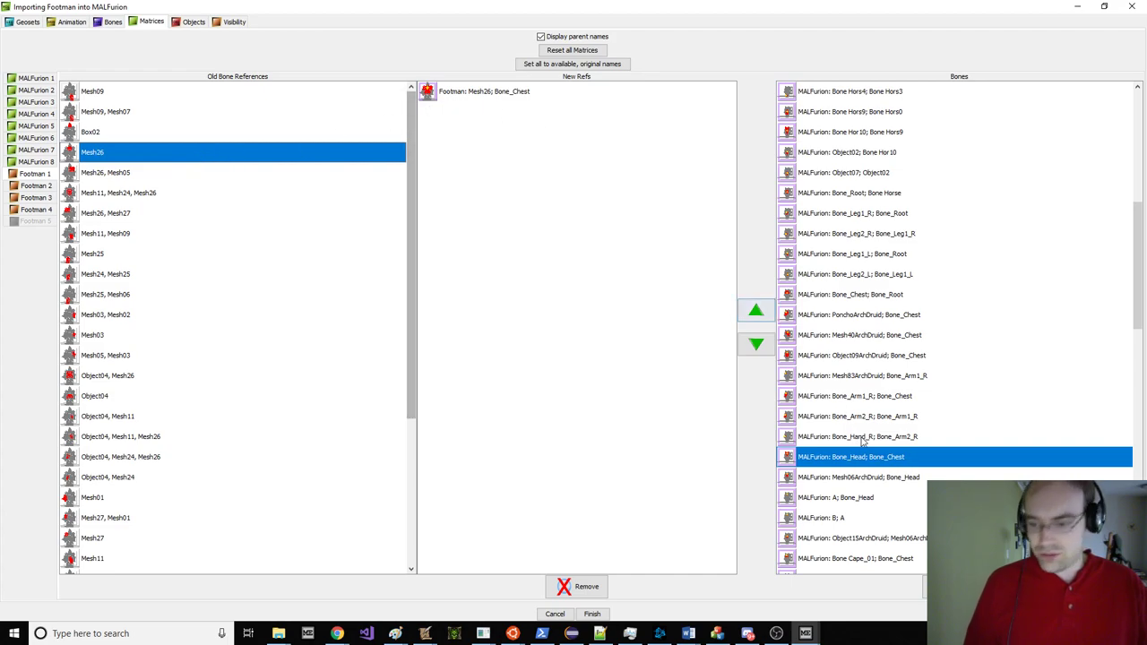
pyautogui.doubleClick(903, 298)
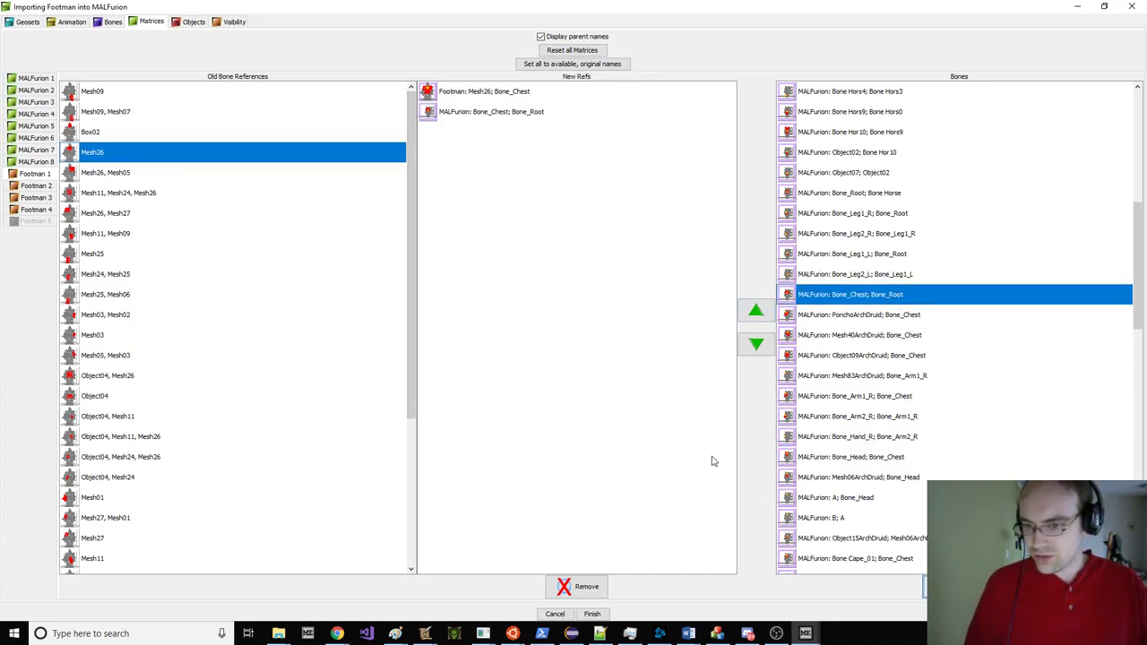
# Step: Add Malfurion's Bone_Arm1_L and Bone_Chest to the new references of the "Mesh26, Mesh05" entry
pyautogui.click(174, 175)
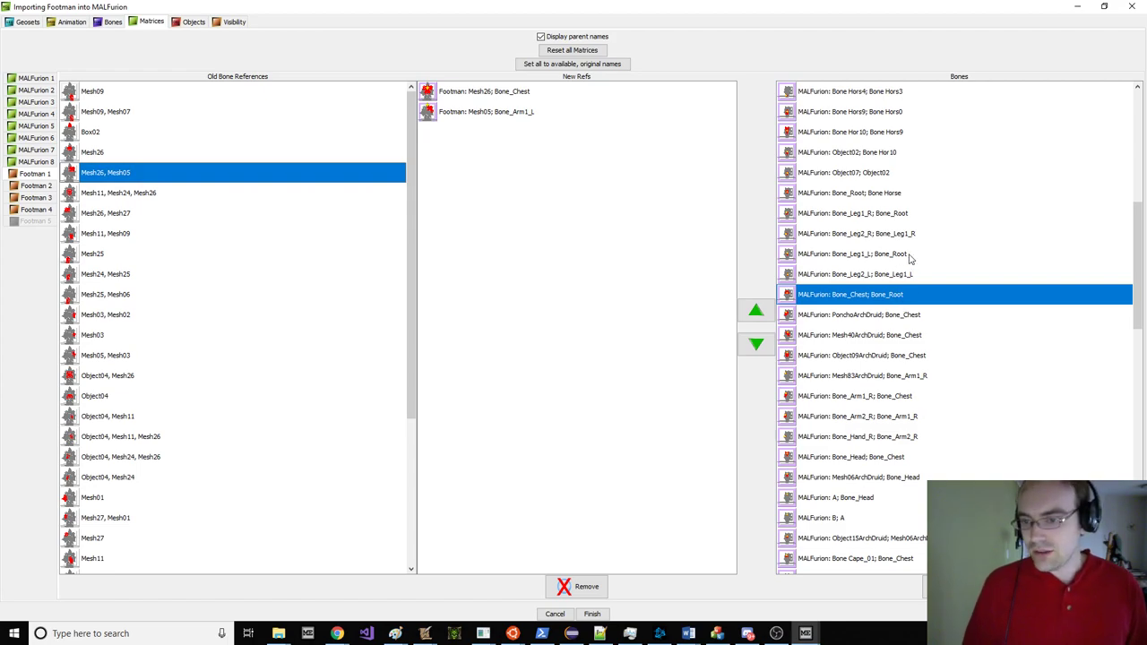
pyautogui.scroll(-4, 907, 371)
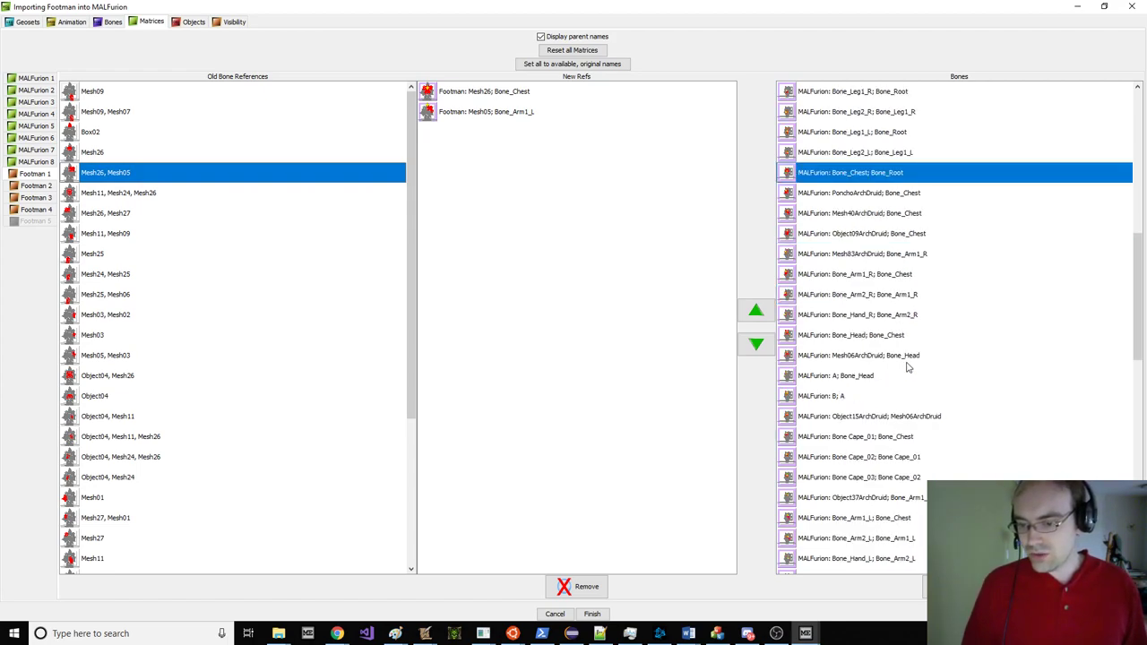
pyautogui.click(890, 403)
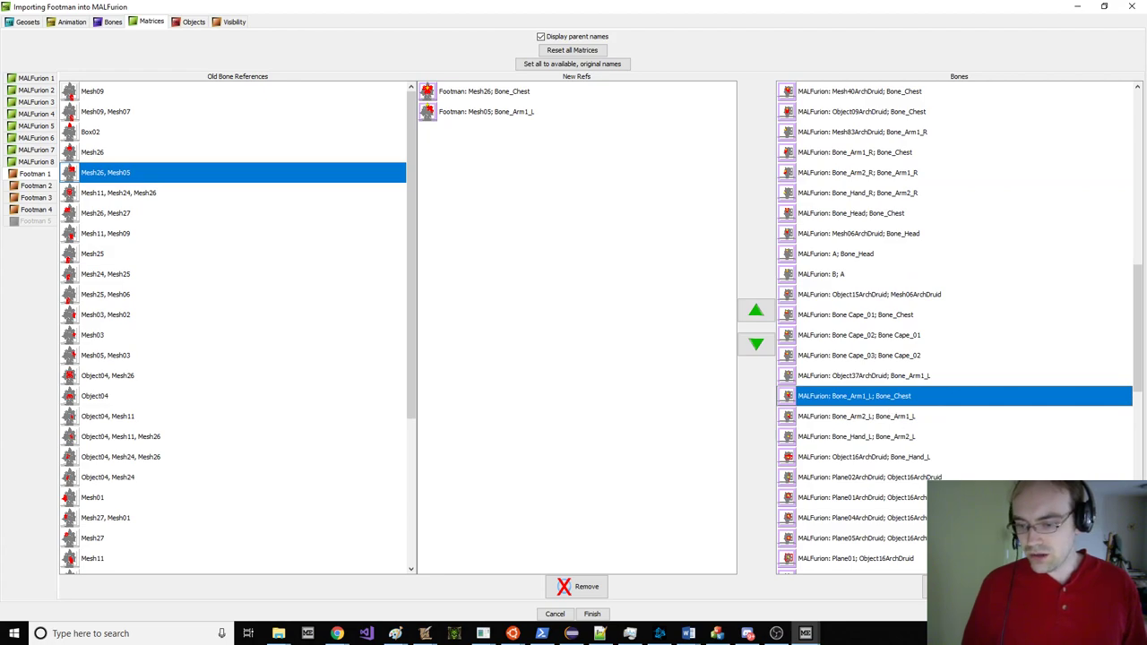
pyautogui.moveTo(896, 401); pyautogui.dragTo(950, 590)
pyautogui.click(914, 380)
pyautogui.scroll(4, 912, 377)
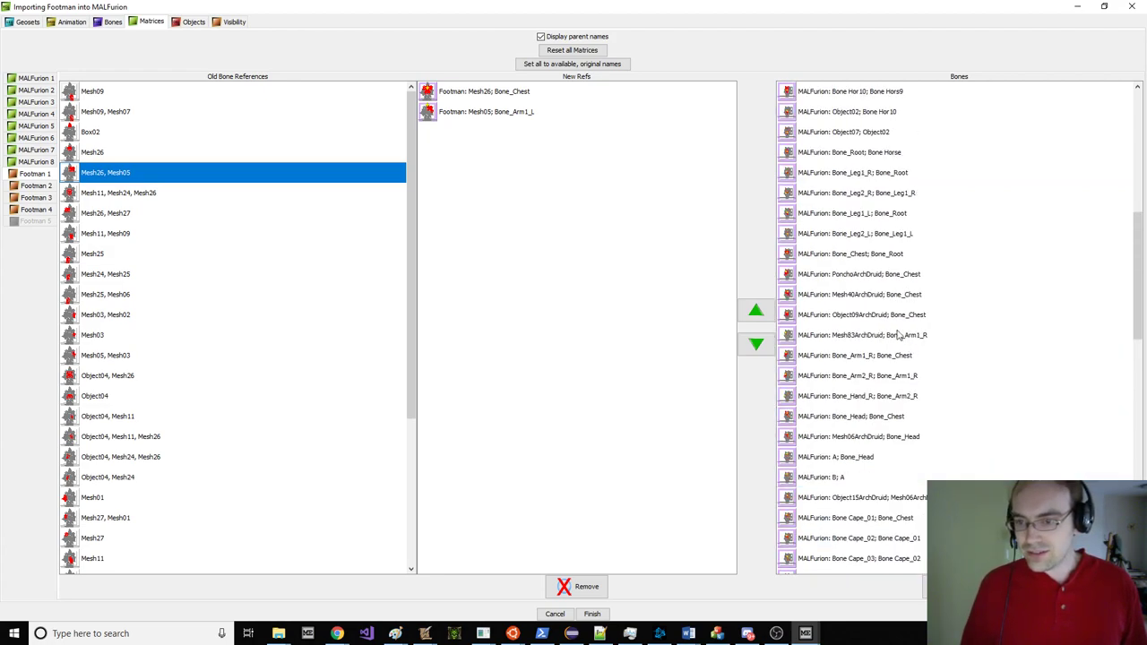
pyautogui.click(889, 260)
pyautogui.click(955, 587)
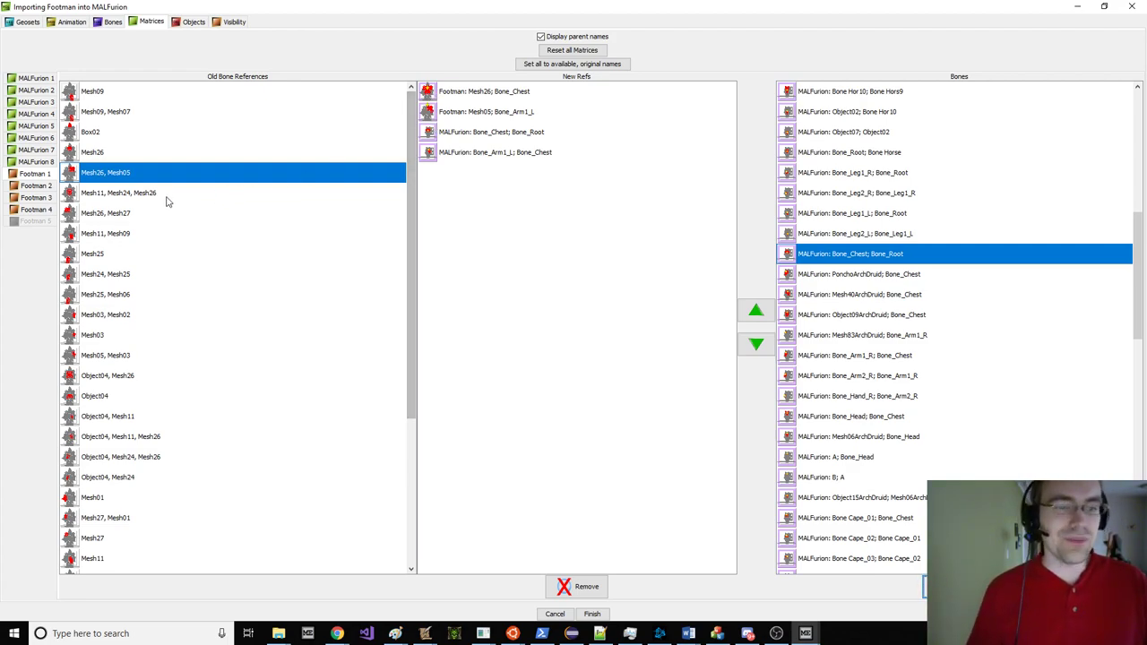
# Step: Add Malfurion's Bone_Leg1_R, Bone_Leg1_L and Bone_Chest to the new references of the "Mesh11, Mesh24, Mesh26" entry
pyautogui.click(167, 199)
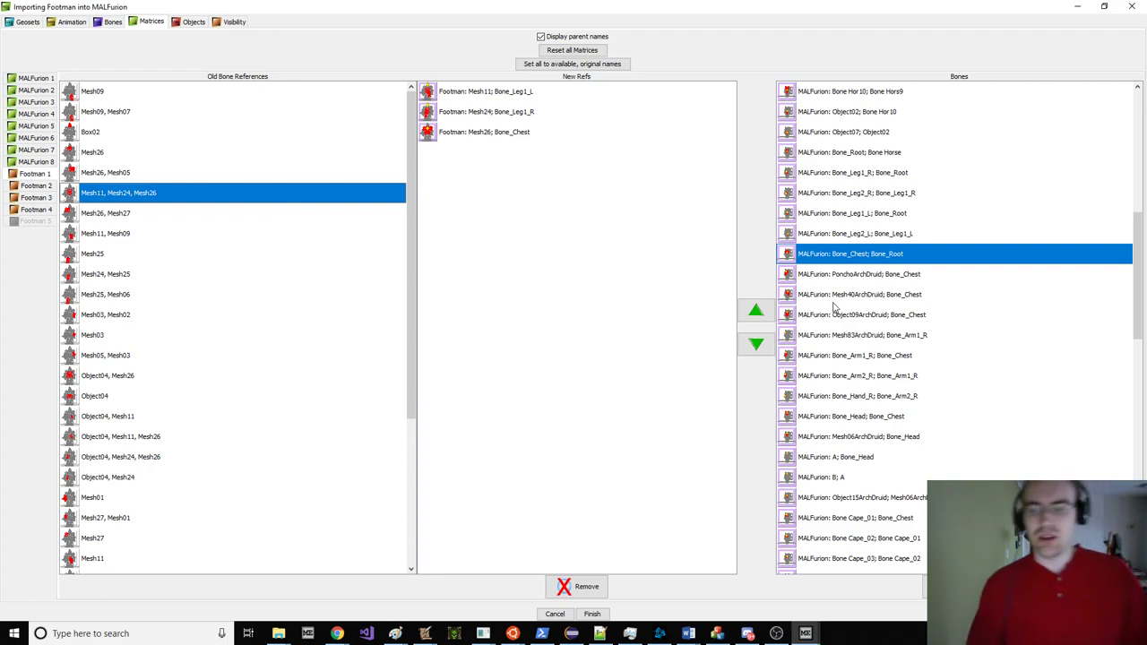
pyautogui.click(884, 214)
pyautogui.keyDown('ctrl'); pyautogui.click(887, 173); pyautogui.keyUp('ctrl')
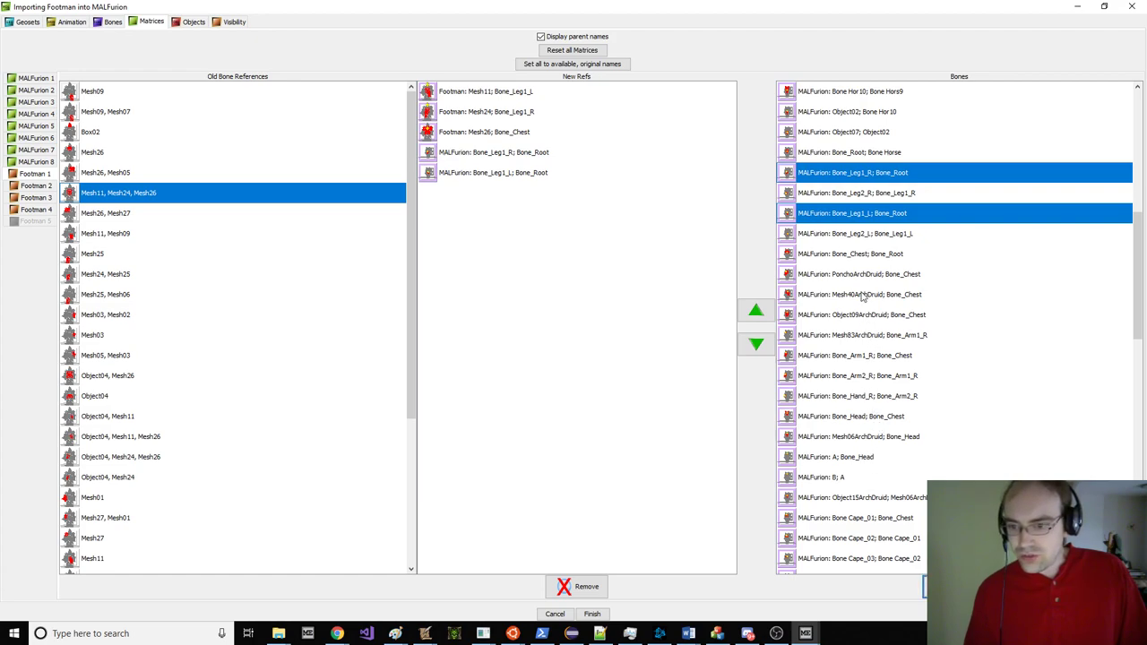
pyautogui.click(862, 260)
# Step: Add Malfurion's Bone_Chest and Bone_Arm1_R to the "Mesh26, Mesh27" entry, and his Bone_Leg1_L and Bone_Leg2_L to the "Mesh11, Mesh09" entry
pyautogui.click(132, 217)
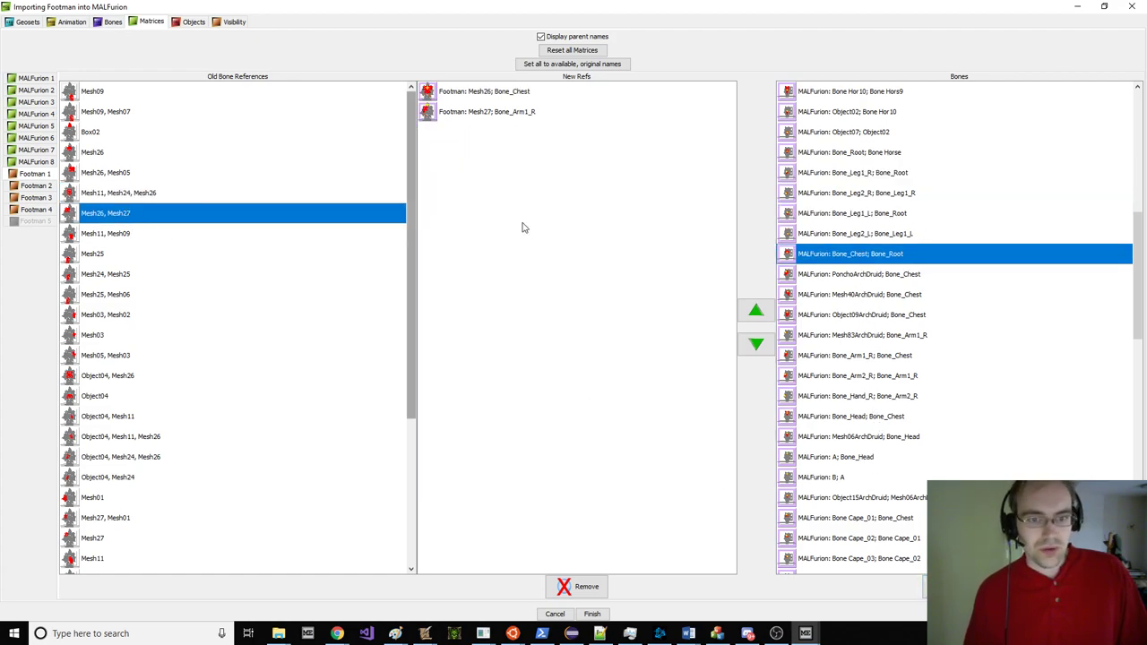
pyautogui.keyDown('ctrl'); pyautogui.click(901, 355); pyautogui.keyUp('ctrl')
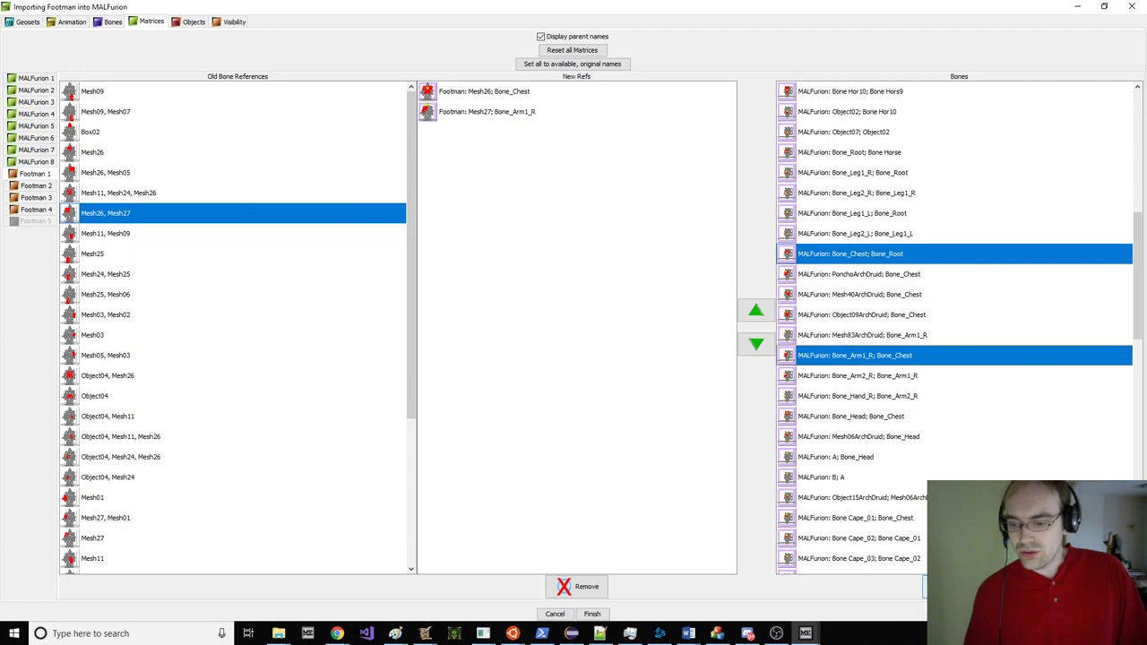
pyautogui.click(95, 238)
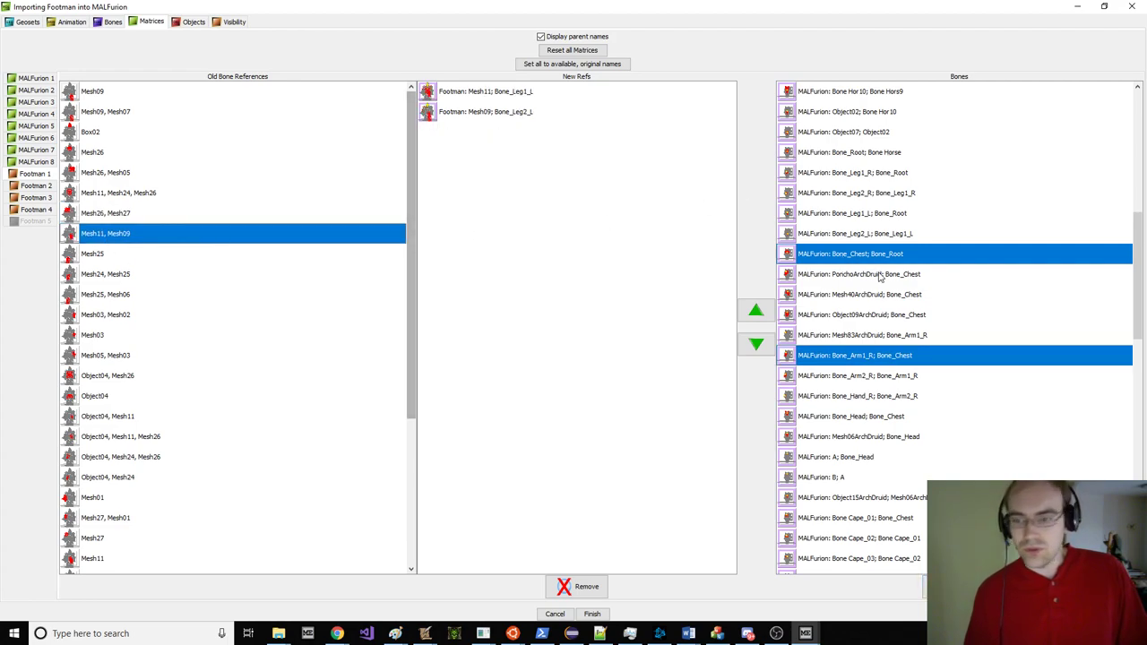
pyautogui.moveTo(896, 212); pyautogui.dragTo(899, 235)
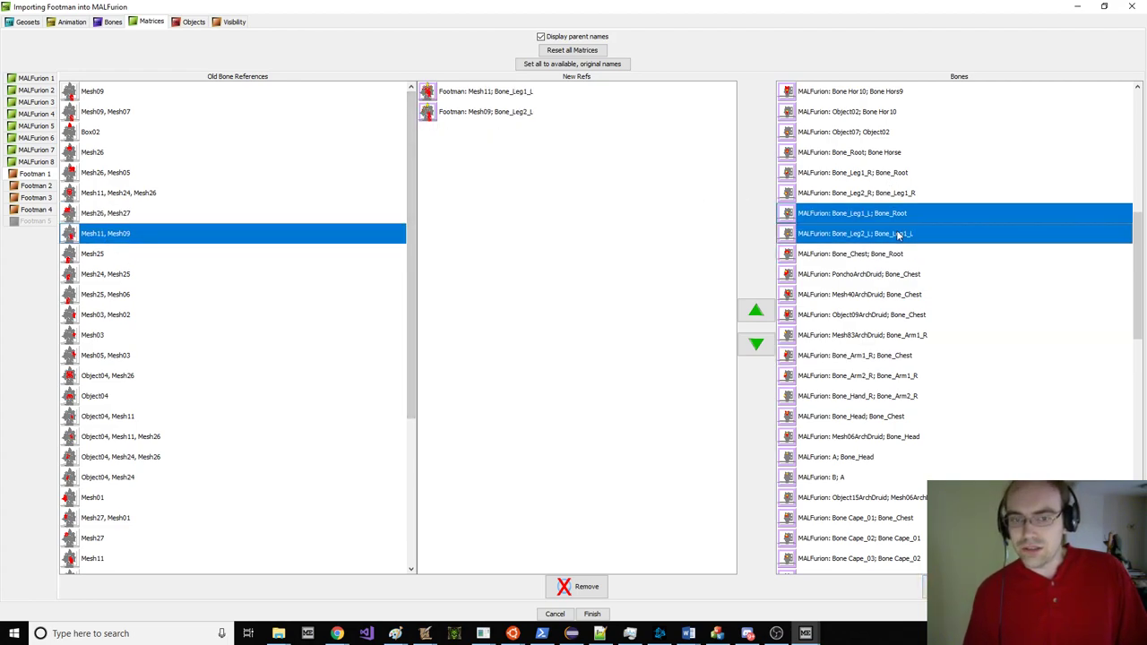
pyautogui.click(952, 587)
# Step: Add Malfurion's Bone_Leg2_R to the Mesh25 entry, and his Bone_Leg1_R and Bone_Leg2_R to the "Mesh24, Mesh25" entry
pyautogui.click(172, 250)
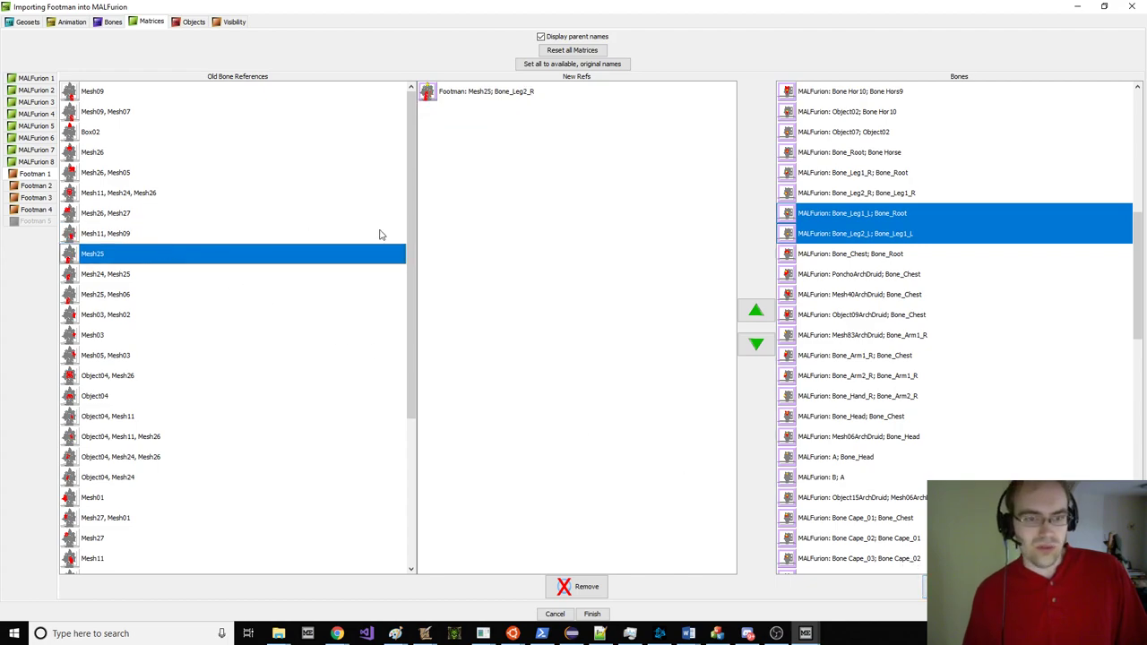
pyautogui.click(898, 192)
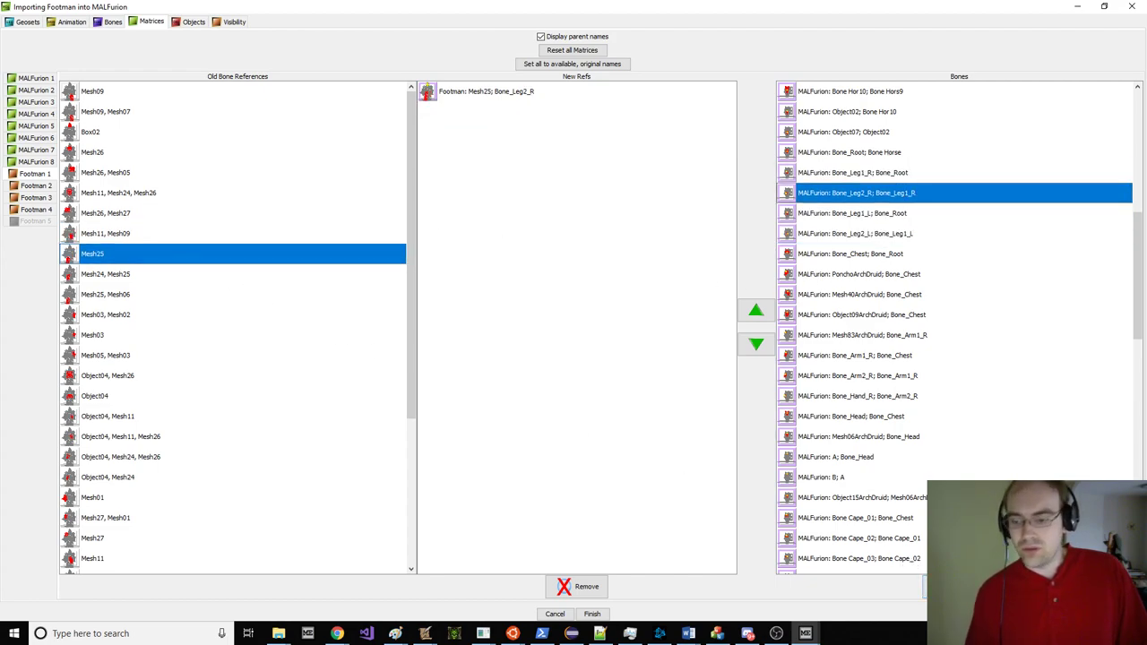
pyautogui.moveTo(899, 192); pyautogui.dragTo(555, 341)
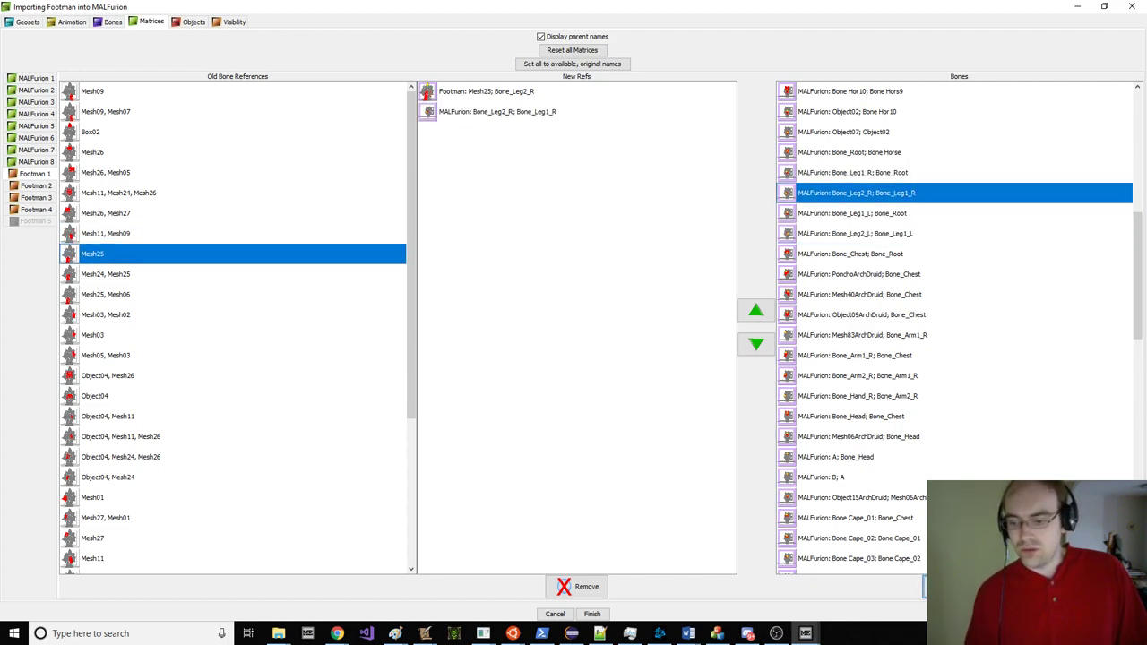
pyautogui.click(201, 273)
pyautogui.keyDown('ctrl'); pyautogui.click(887, 174); pyautogui.keyUp('ctrl')
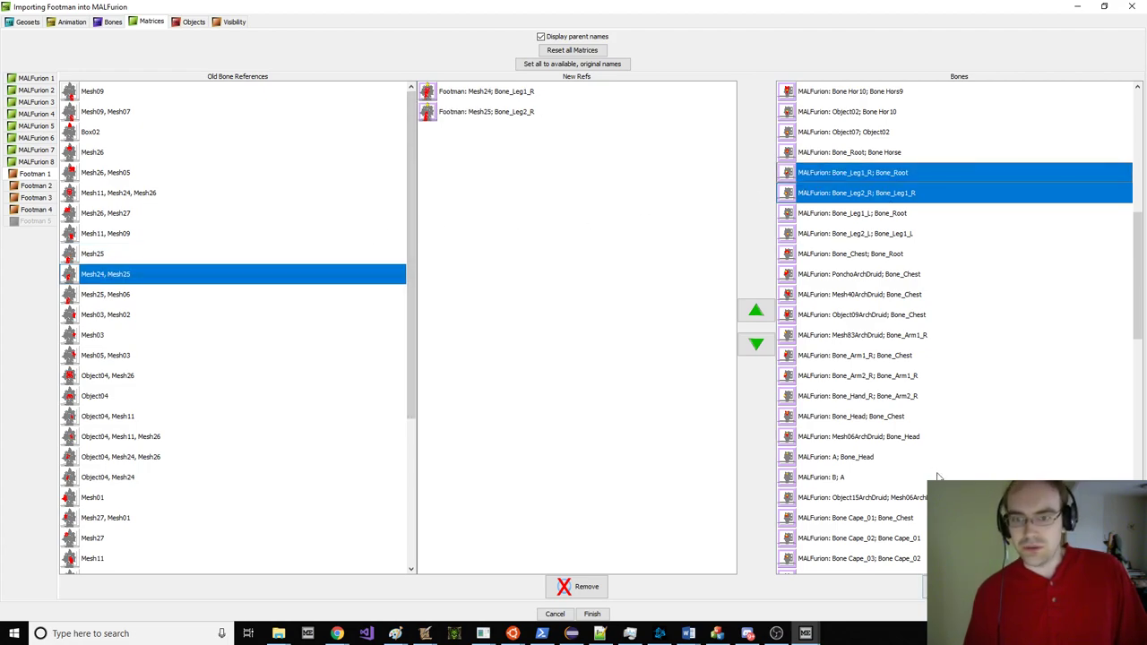
pyautogui.click(959, 587)
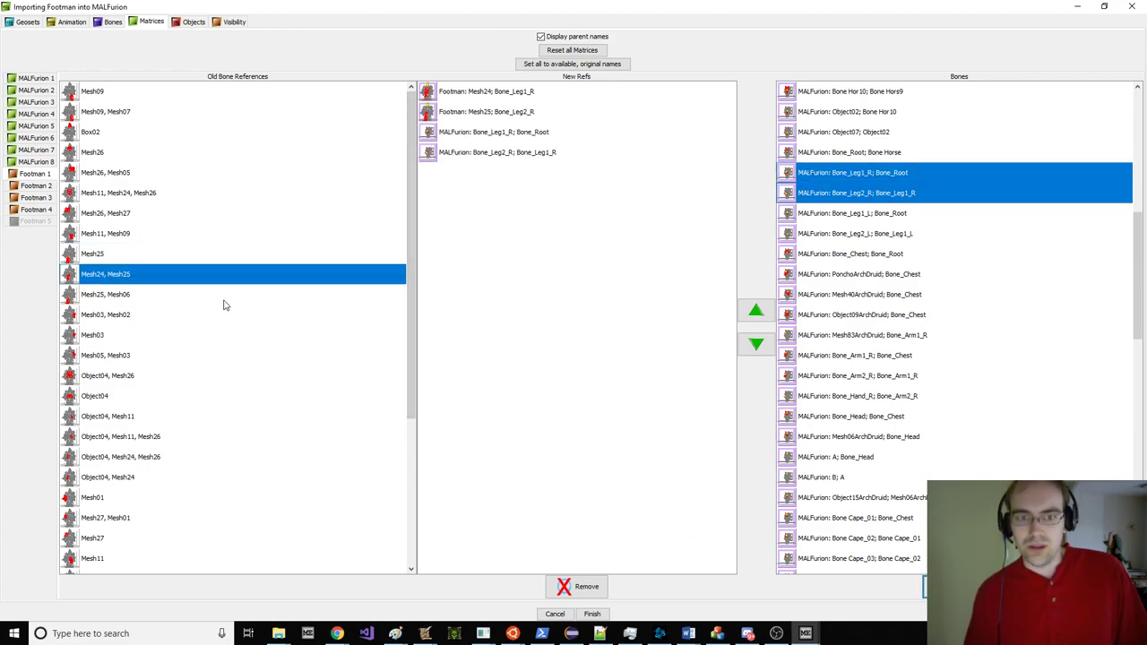
# Step: Add Malfurion's Bone_Leg2_R to the new references of the "Mesh25, Mesh06" entry and recheck that entry's references
pyautogui.click(151, 294)
pyautogui.click(867, 193)
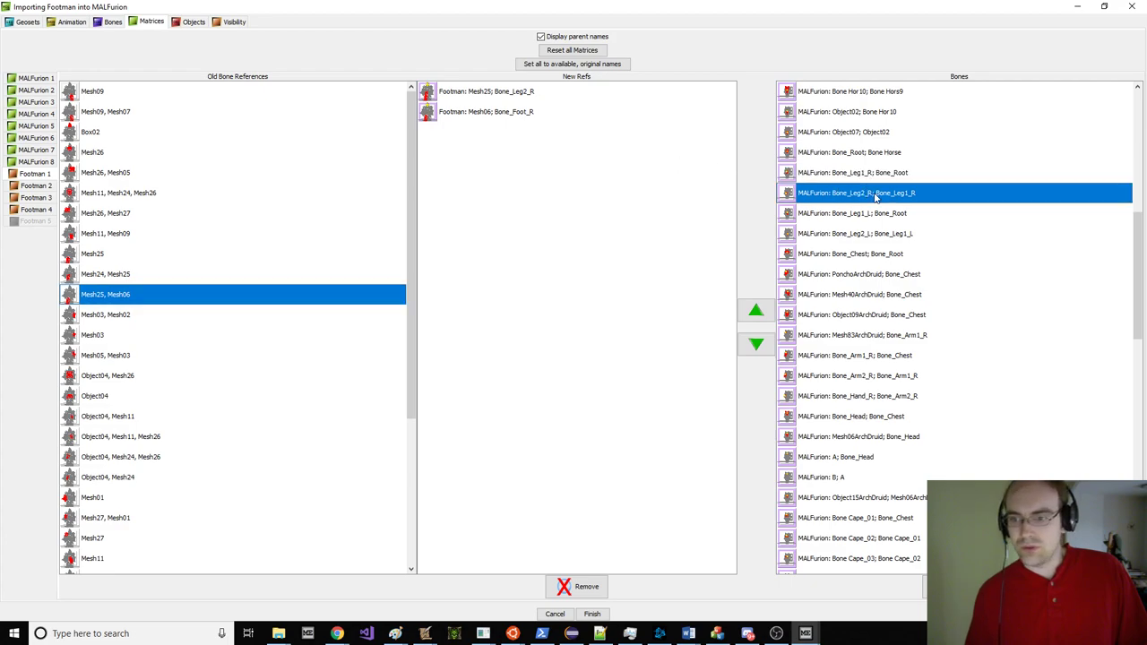
pyautogui.click(958, 587)
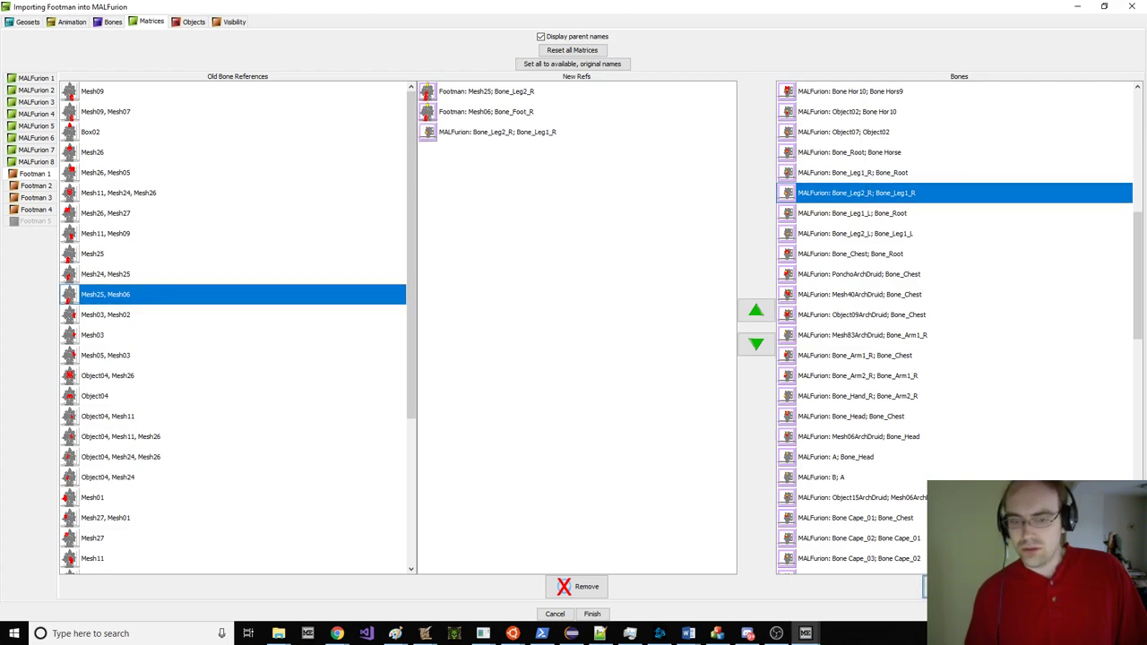
pyautogui.click(130, 318)
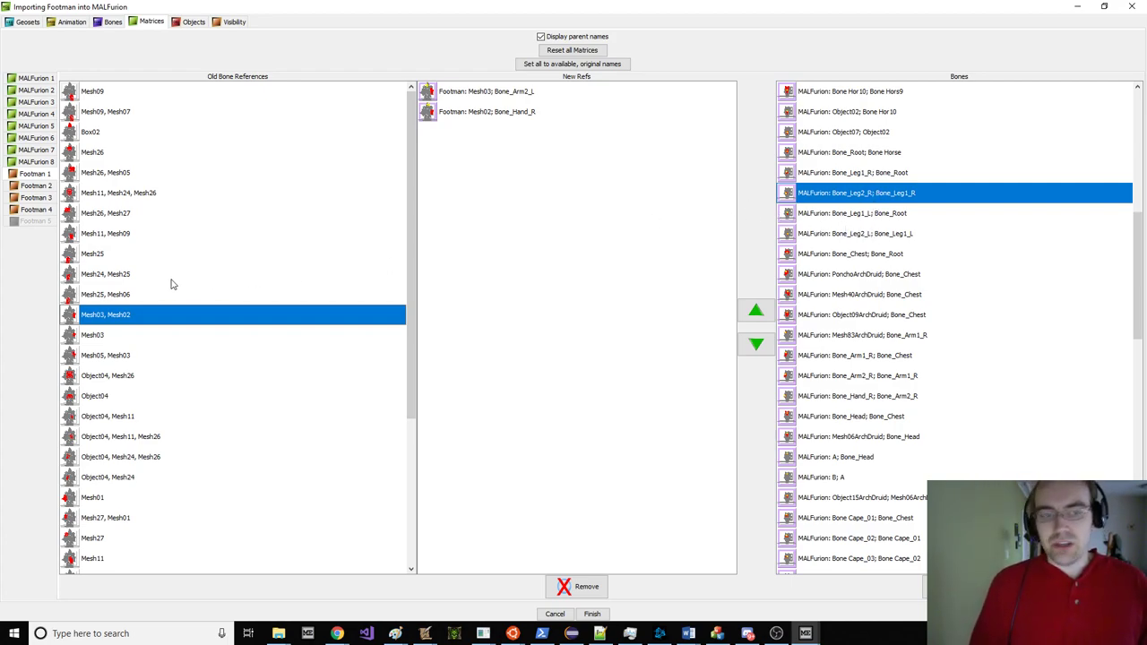
pyautogui.click(151, 297)
pyautogui.click(157, 277)
pyautogui.click(163, 289)
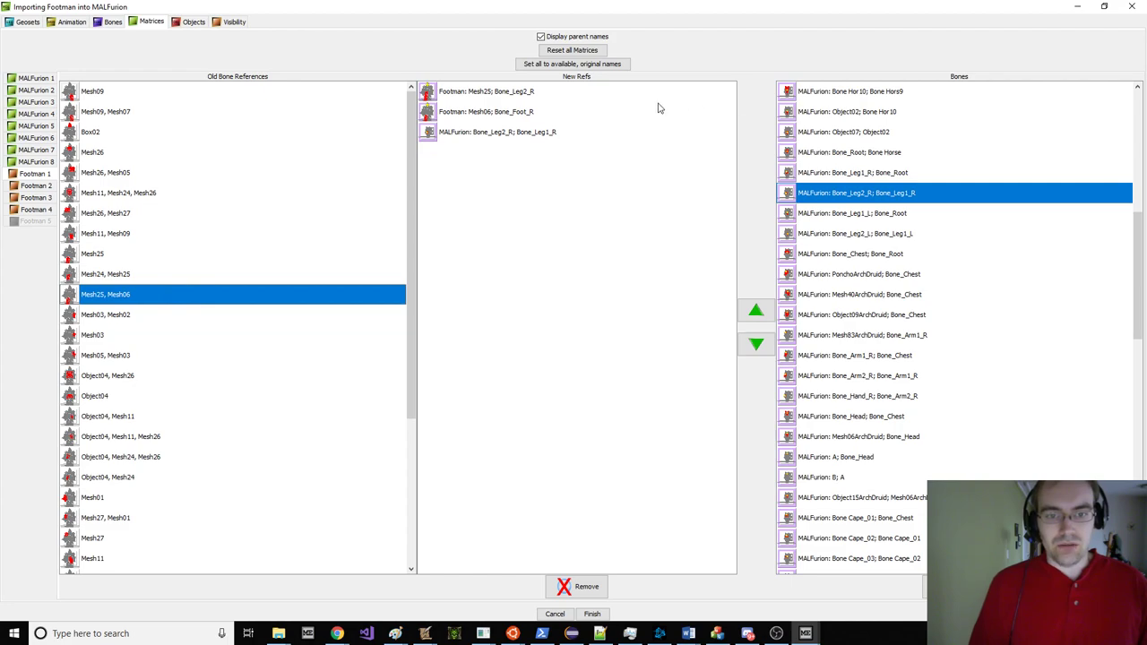
# Step: Add Malfurion's Bone_Arm2_L and Bone_Hand_L to the new references of the "Mesh03, Mesh02" entry
pyautogui.click(206, 317)
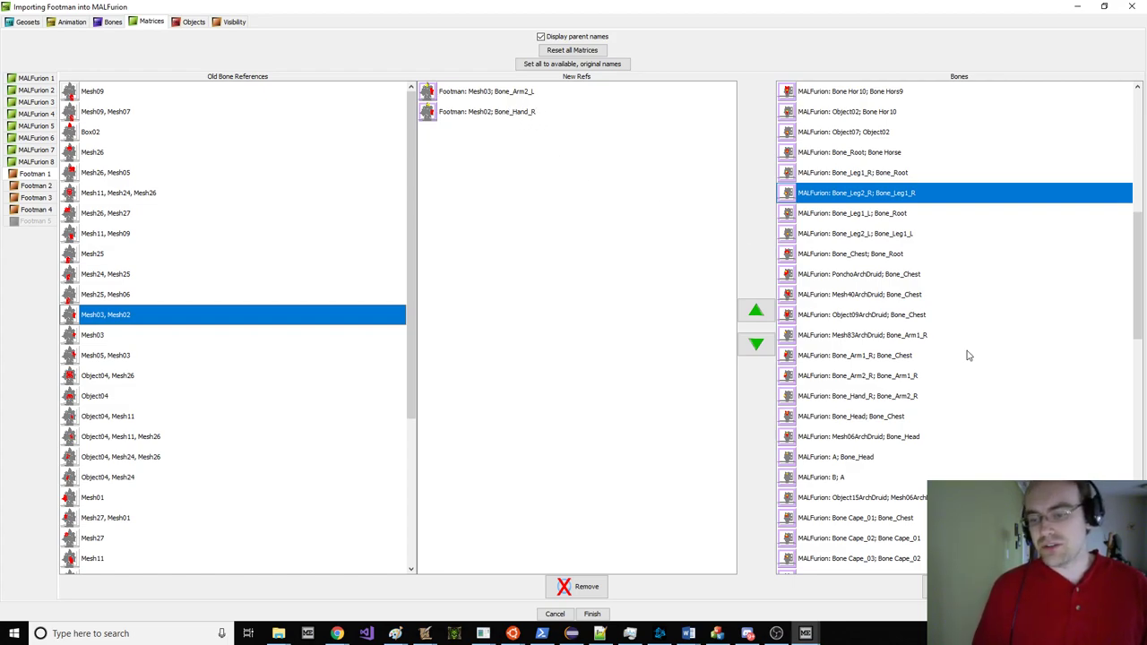
pyautogui.scroll(-2, 898, 327)
pyautogui.click(915, 519)
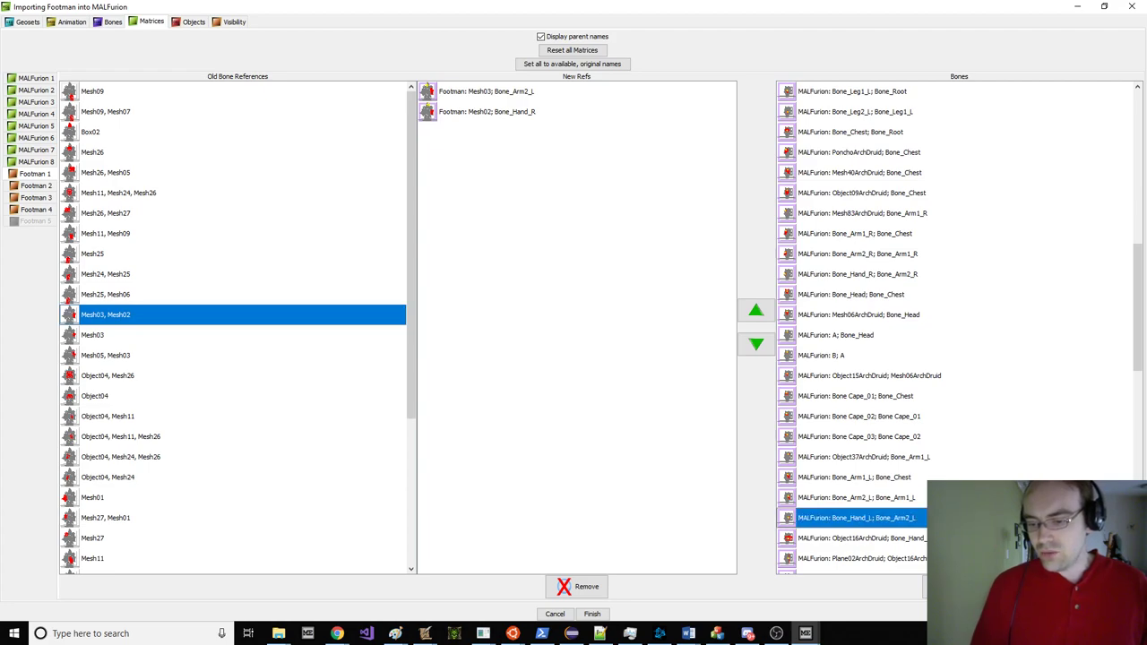
pyautogui.keyDown('ctrl'); pyautogui.click(905, 498); pyautogui.keyUp('ctrl')
pyautogui.click(926, 587)
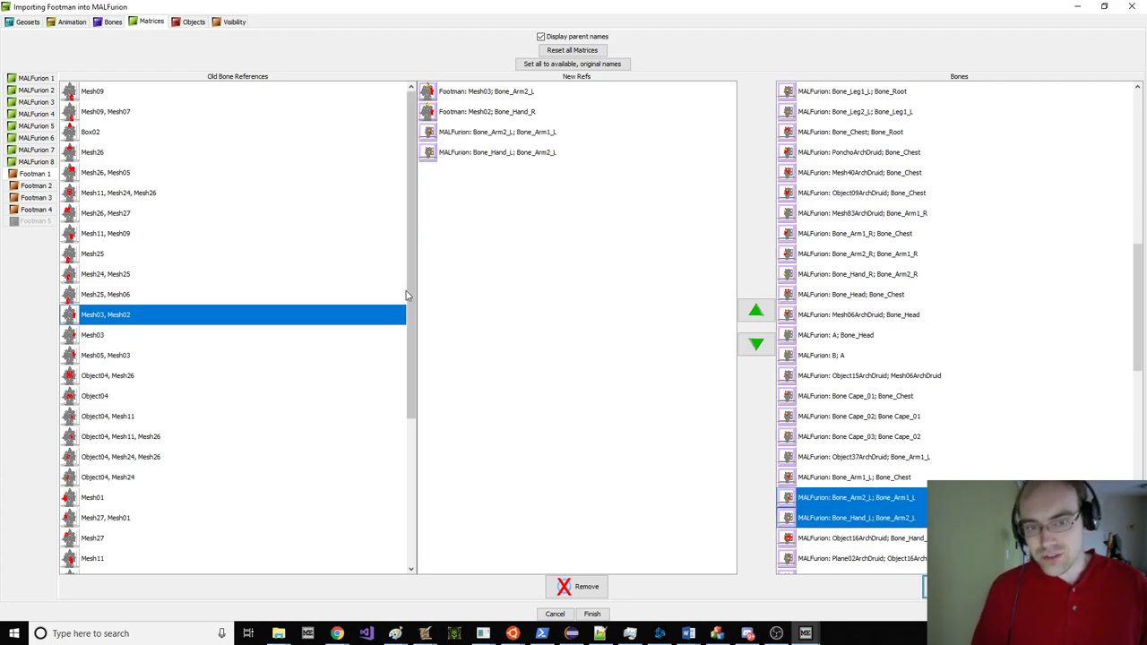
# Step: Add Malfurion's Bone_Arm2_L to the Mesh03 entry, and his Bone_Arm1_L and Bone_Arm2_L to the "Mesh05, Mesh03" entry
pyautogui.click(260, 337)
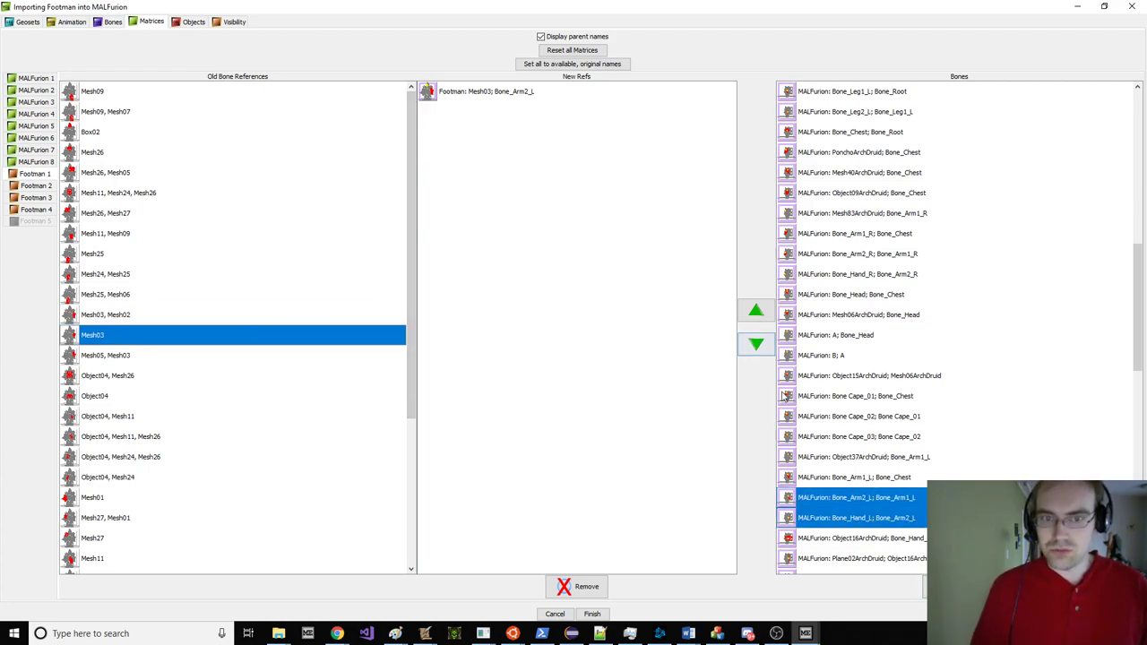
pyautogui.click(856, 497)
pyautogui.click(926, 586)
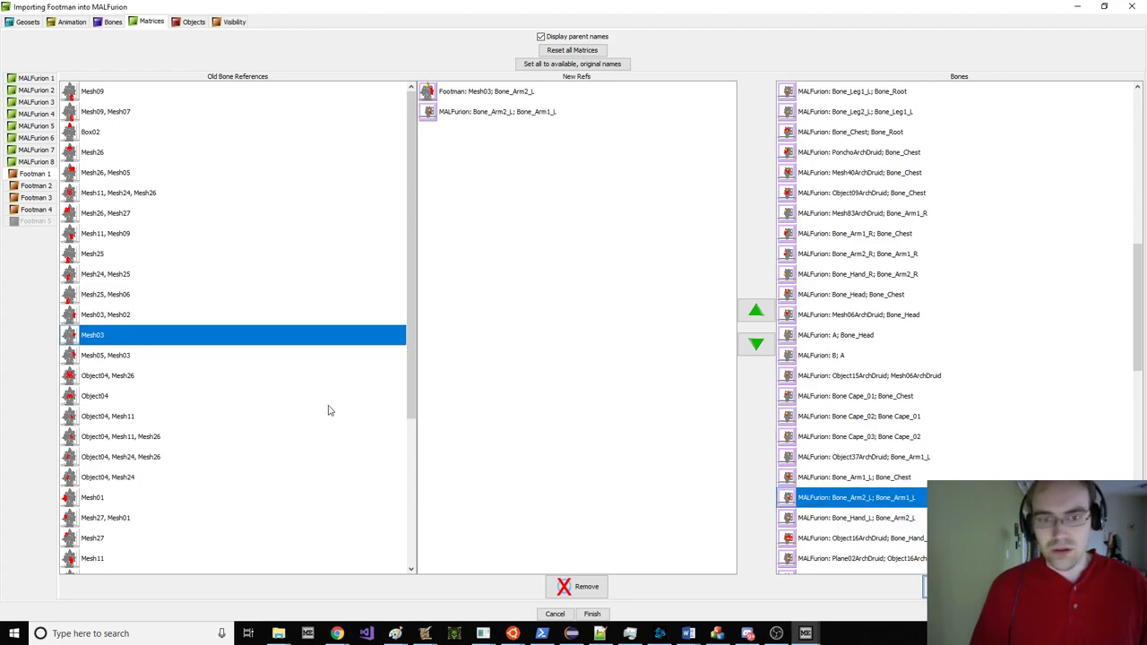
pyautogui.click(161, 364)
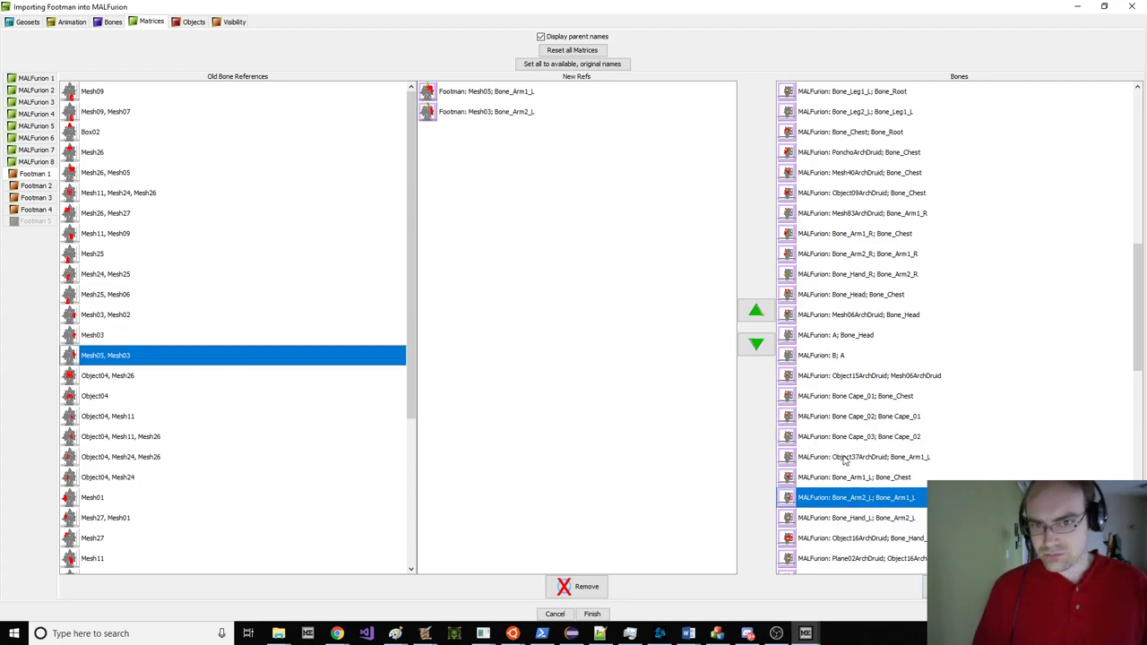
pyautogui.keyDown('ctrl'); pyautogui.click(897, 481); pyautogui.keyUp('ctrl')
pyautogui.click(926, 587)
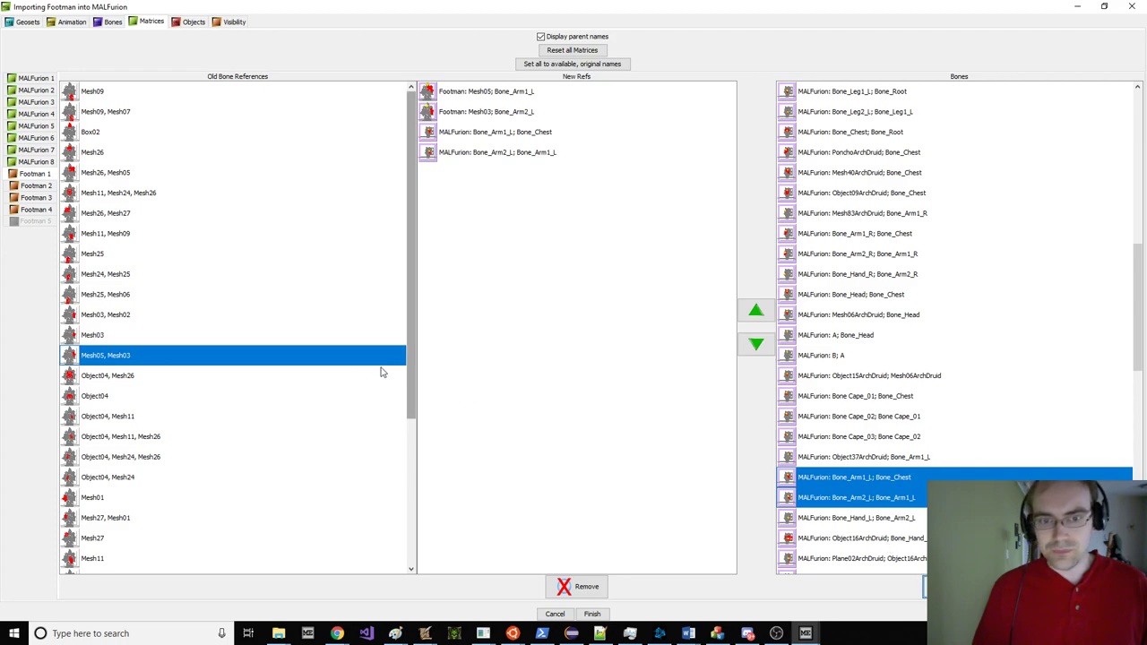
# Step: Add Malfurion's Bone_Root and Bone_Chest to the new references of the "Object04, Mesh26" entry
pyautogui.click(199, 372)
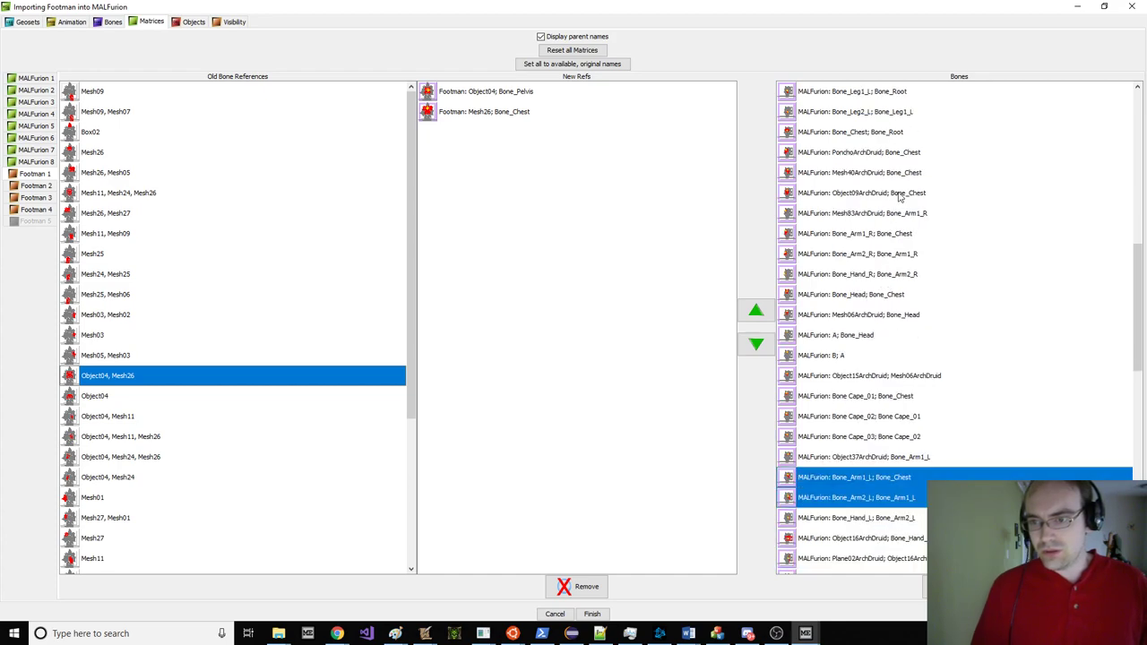
pyautogui.click(886, 132)
pyautogui.scroll(2, 914, 231)
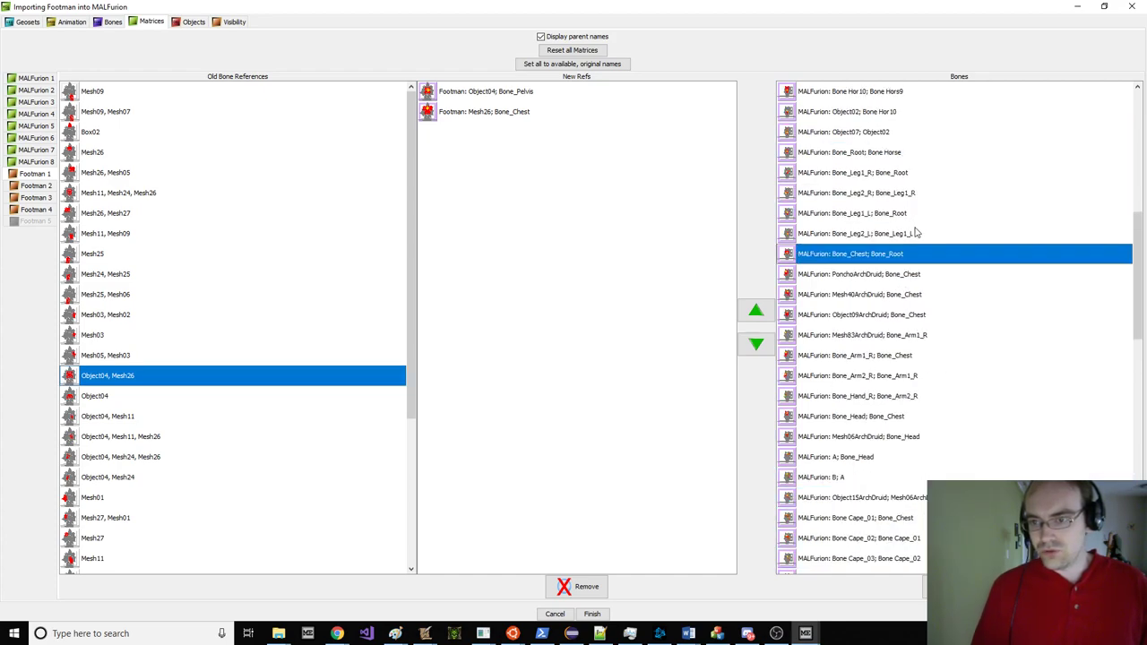
pyautogui.scroll(-3, 906, 199)
pyautogui.scroll(2, 907, 199)
pyautogui.scroll(1, 907, 199)
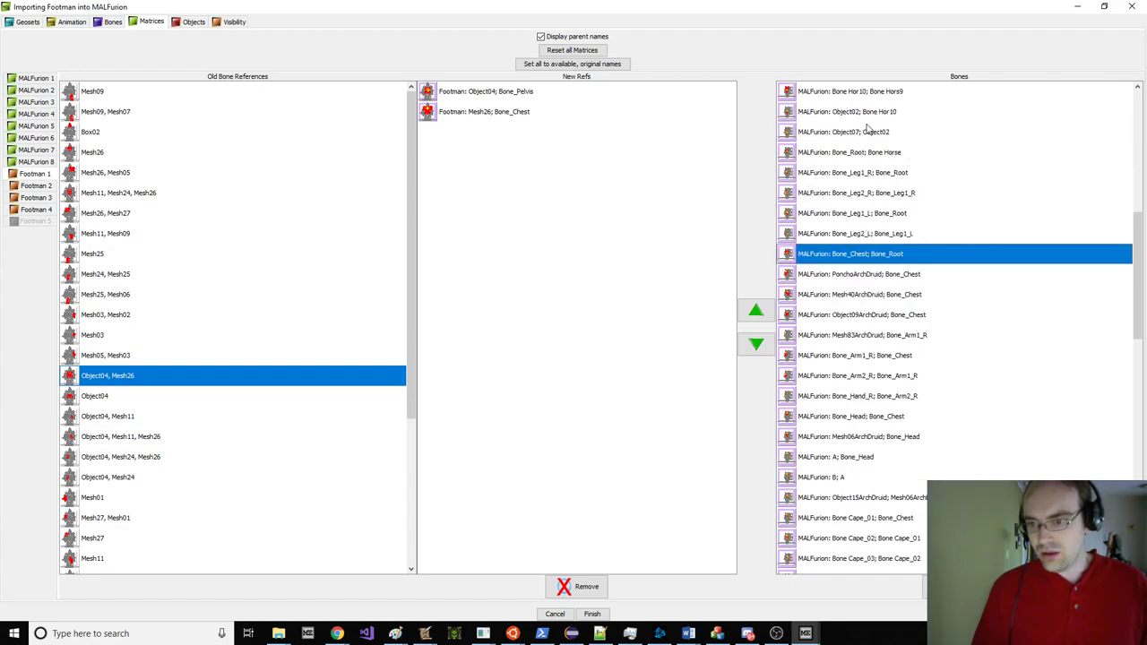
pyautogui.scroll(-10, 906, 438)
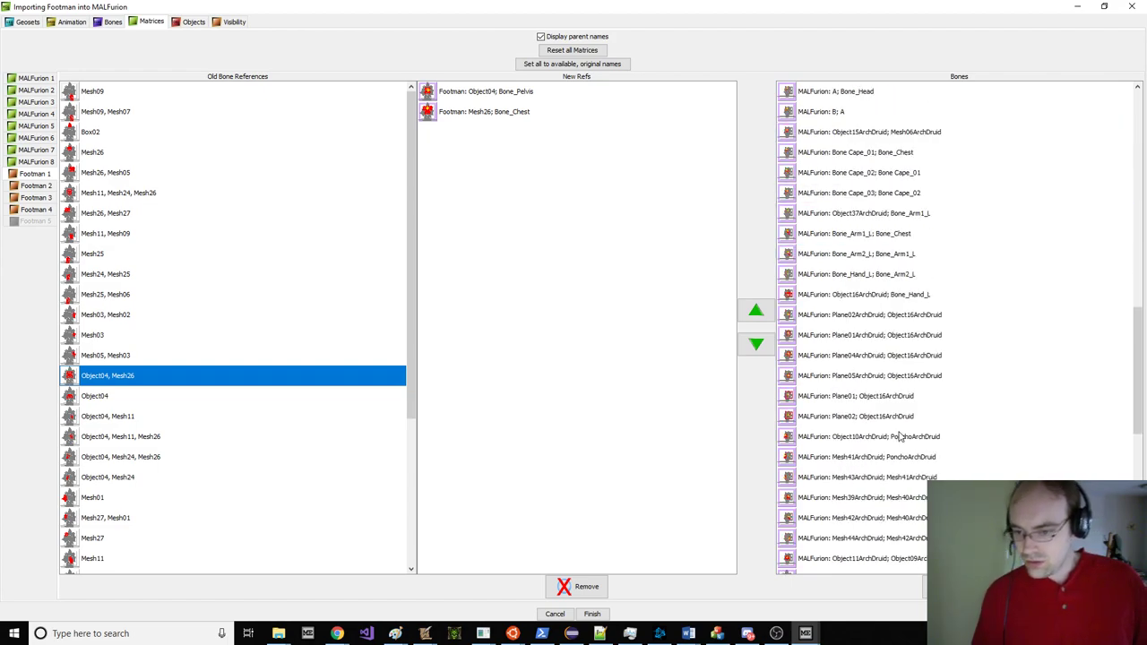
pyautogui.scroll(-3, 907, 441)
pyautogui.scroll(15, 913, 448)
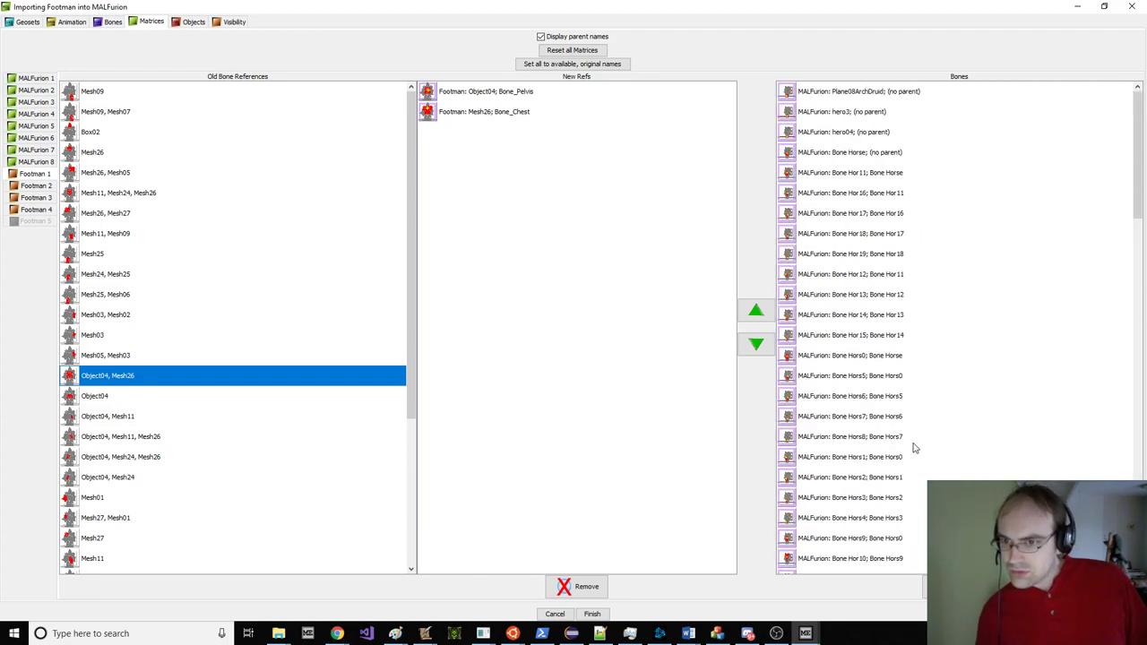
pyautogui.scroll(-7, 912, 439)
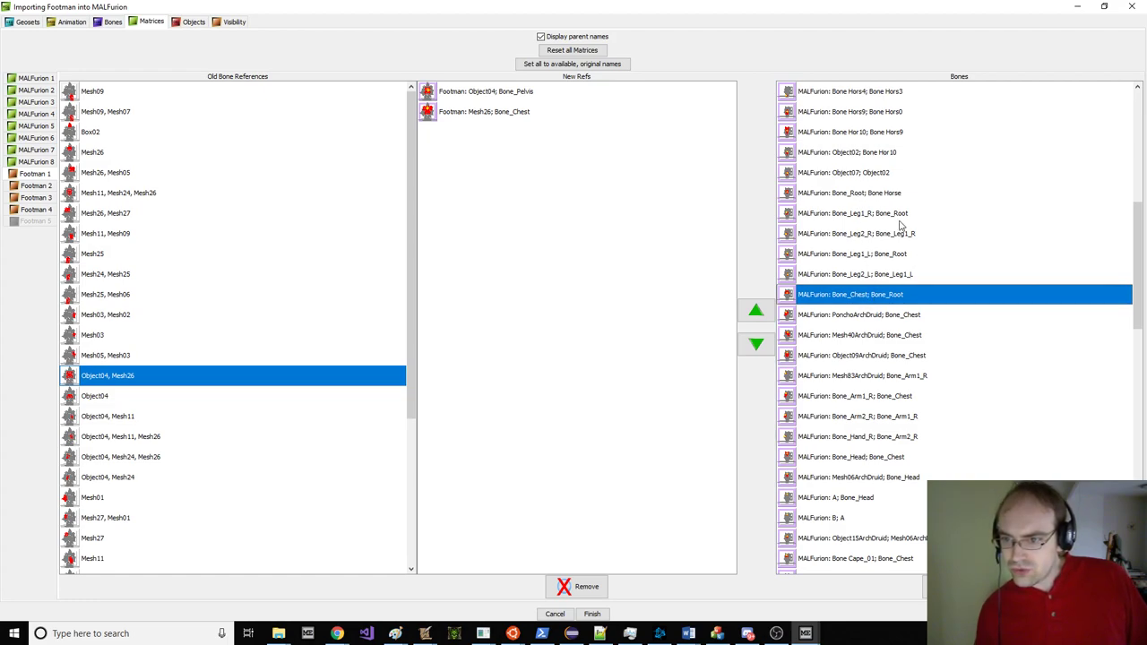
pyautogui.keyDown('ctrl'); pyautogui.click(887, 194); pyautogui.keyUp('ctrl')
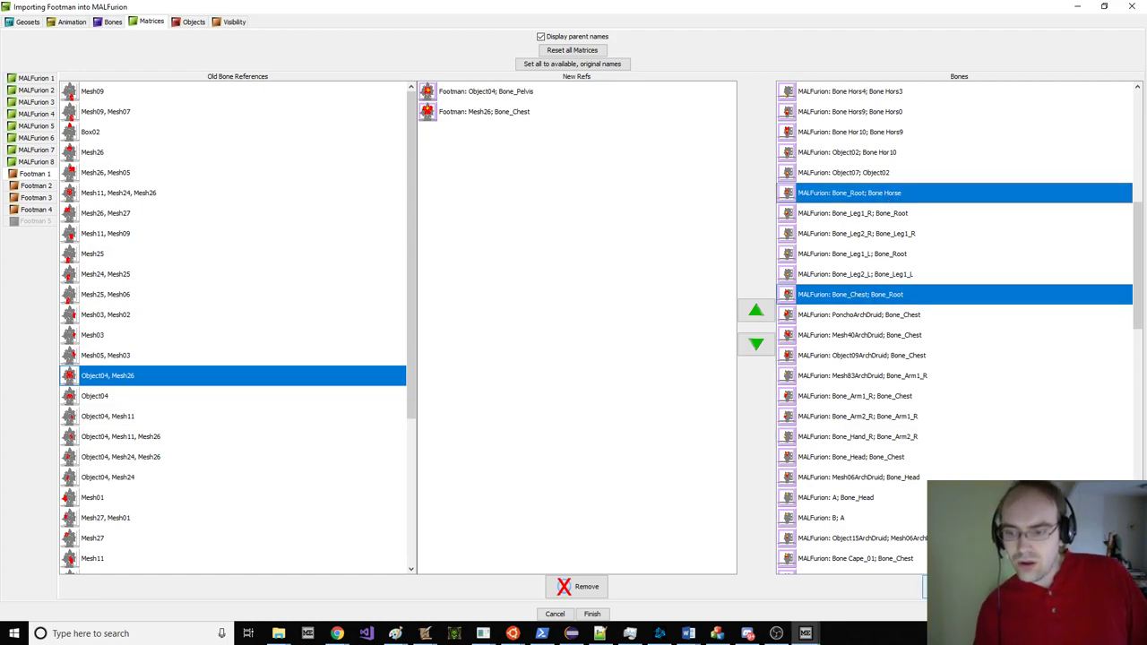
pyautogui.click(755, 310)
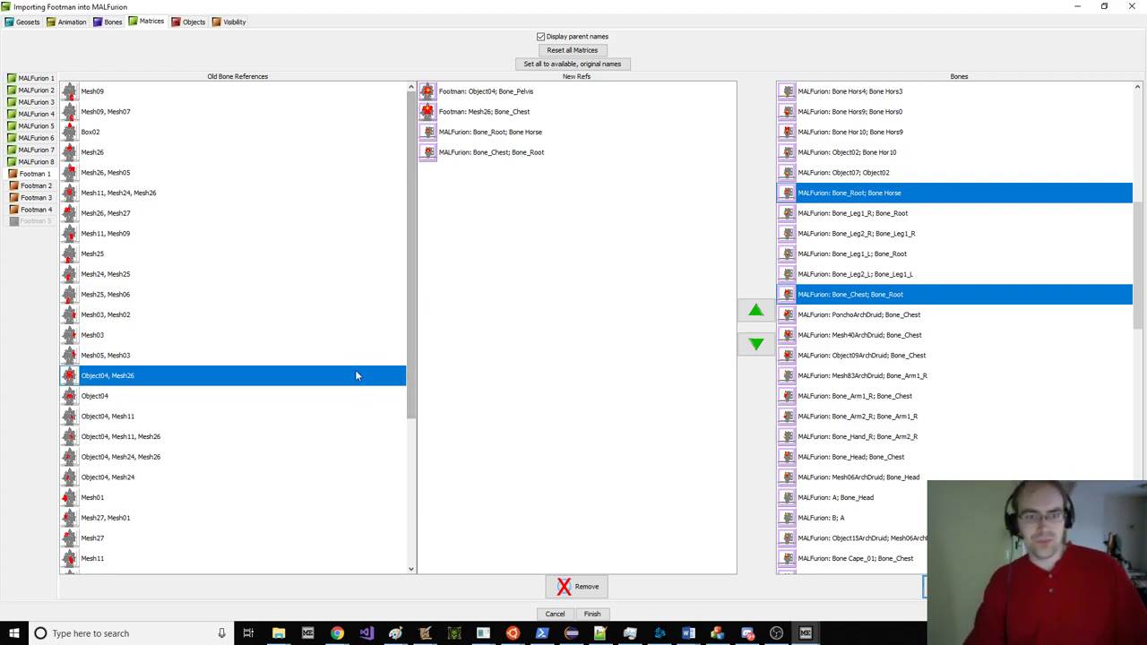
# Step: Add Malfurion's Bone_Root to the Object04 entry, and his Bone_Root and Bone_Leg1_L to the "Object04, Mesh11" entry
pyautogui.click(259, 401)
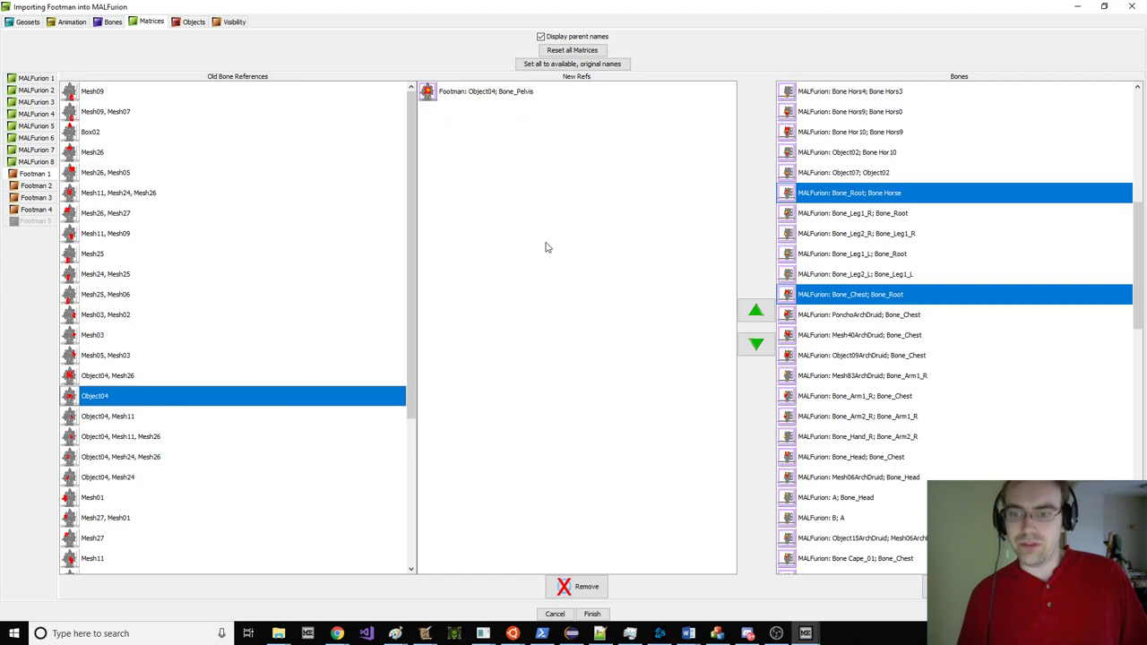
pyautogui.click(829, 201)
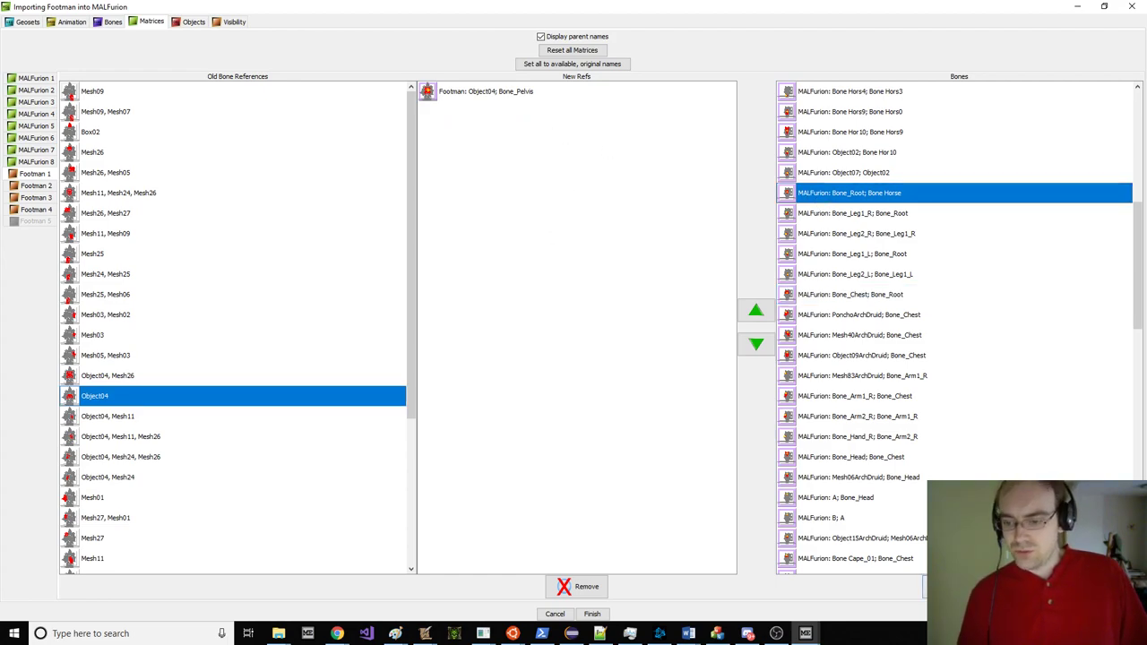
pyautogui.click(120, 418)
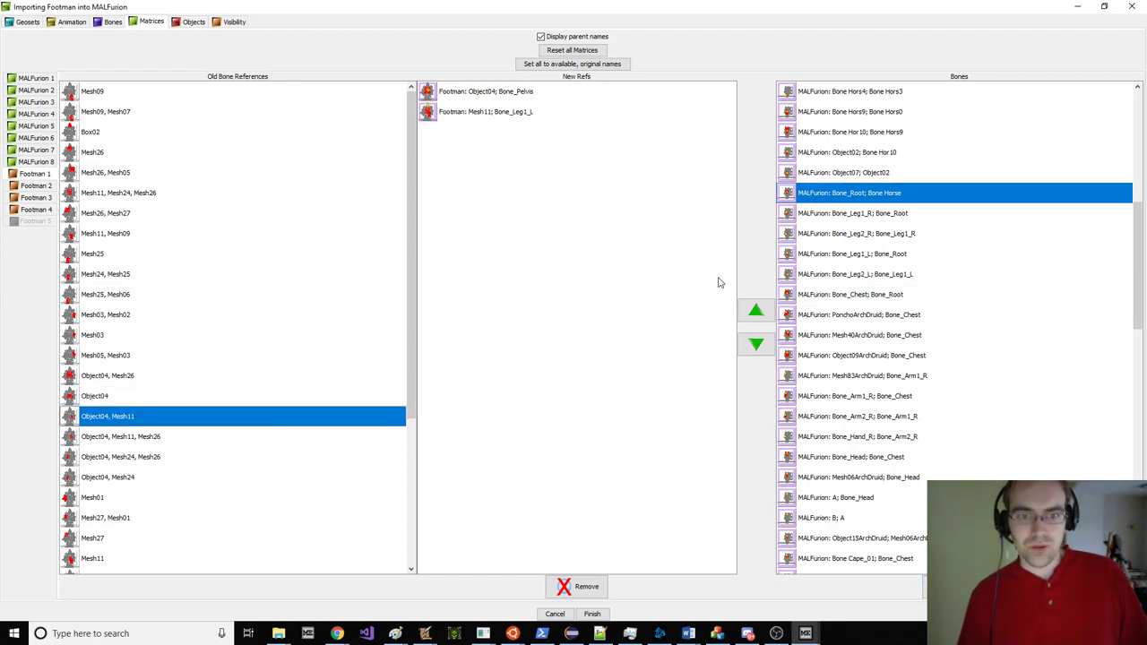
pyautogui.keyDown('ctrl'); pyautogui.click(882, 255); pyautogui.keyUp('ctrl')
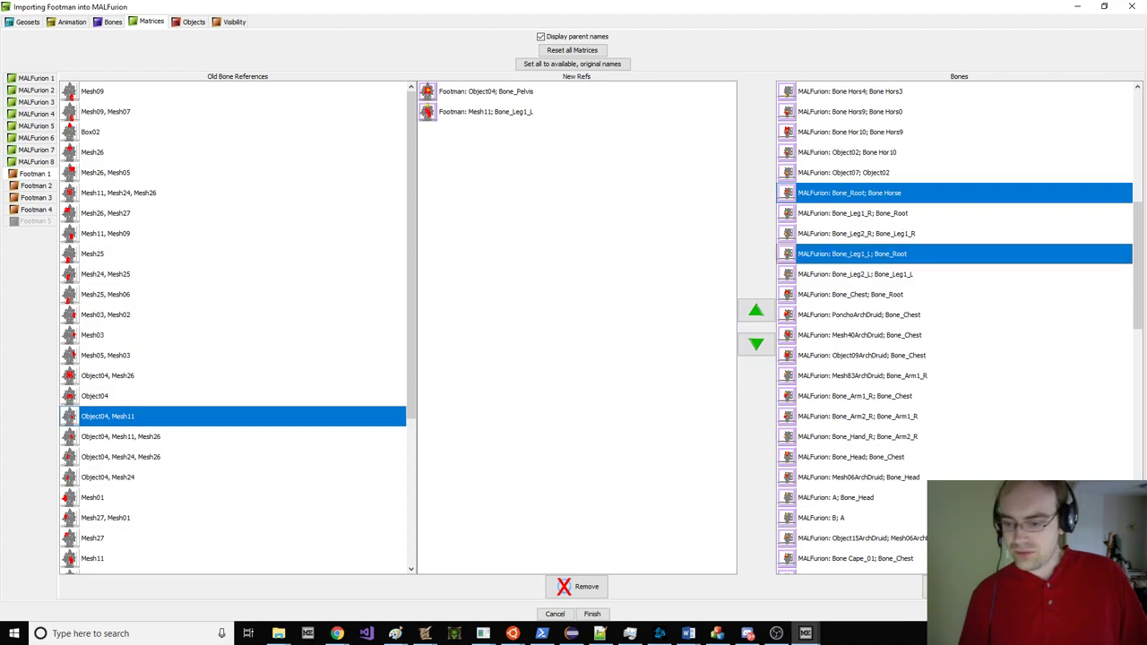
# Step: Add Malfurion's Bone_Root, Bone_Leg1_L and Bone_Chest to the new references of the "Object04, Mesh11, Mesh26" entry
pyautogui.click(166, 437)
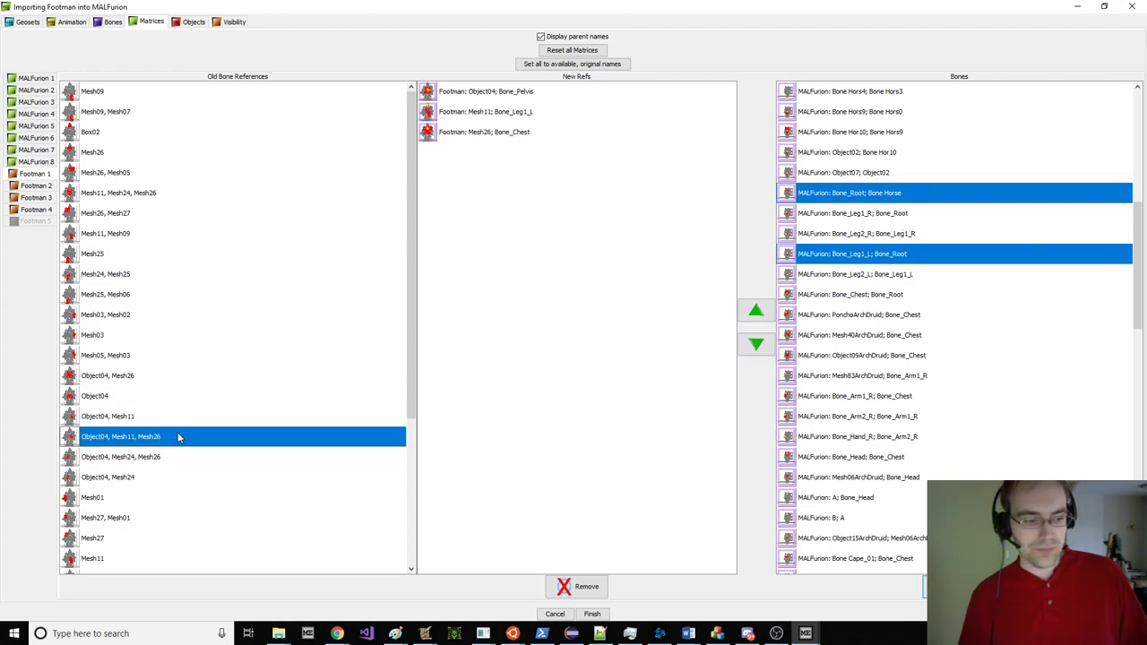
pyautogui.click(882, 201)
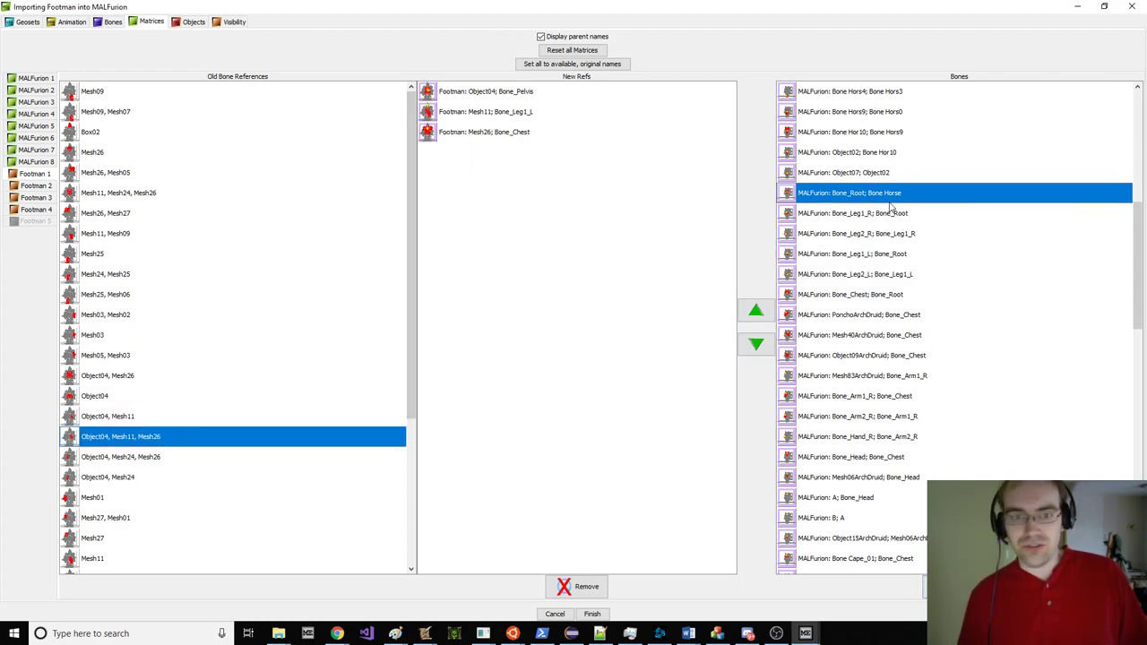
pyautogui.keyDown('ctrl'); pyautogui.click(914, 255); pyautogui.keyUp('ctrl')
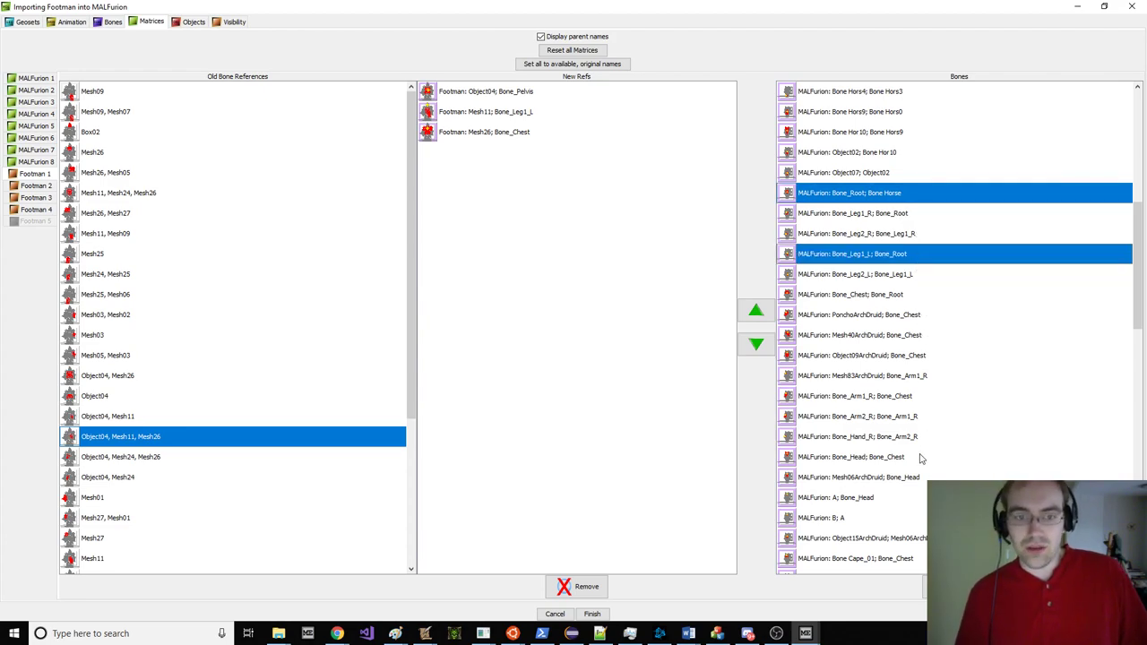
pyautogui.click(957, 587)
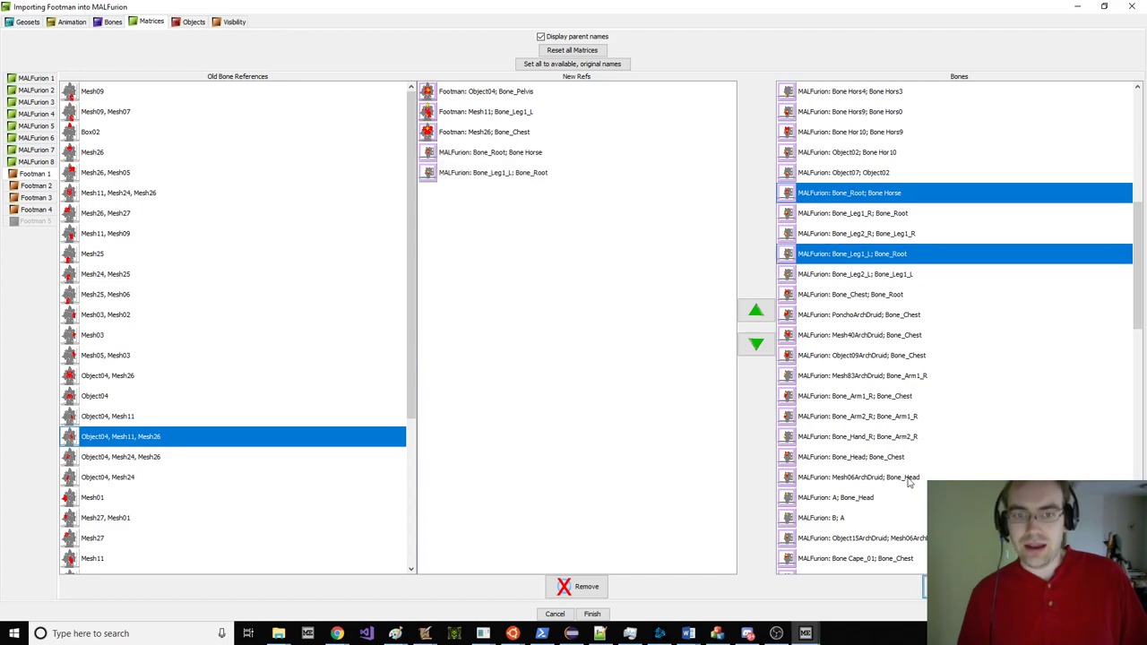
pyautogui.click(923, 295)
pyautogui.press('Return')
# Step: Add Malfurion's Bone_Root, Bone_Leg1_R and Bone_Chest to the new references of the "Object04, Mesh24, Mesh26" entry
pyautogui.click(156, 460)
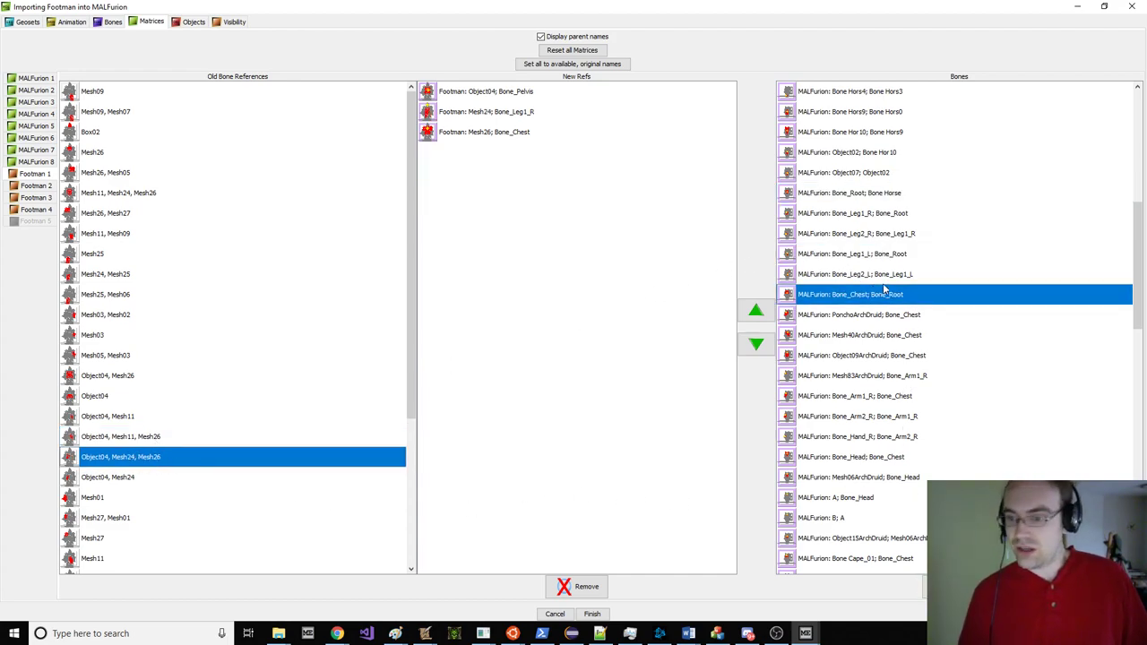
pyautogui.keyDown('ctrl'); pyautogui.click(894, 215); pyautogui.keyUp('ctrl')
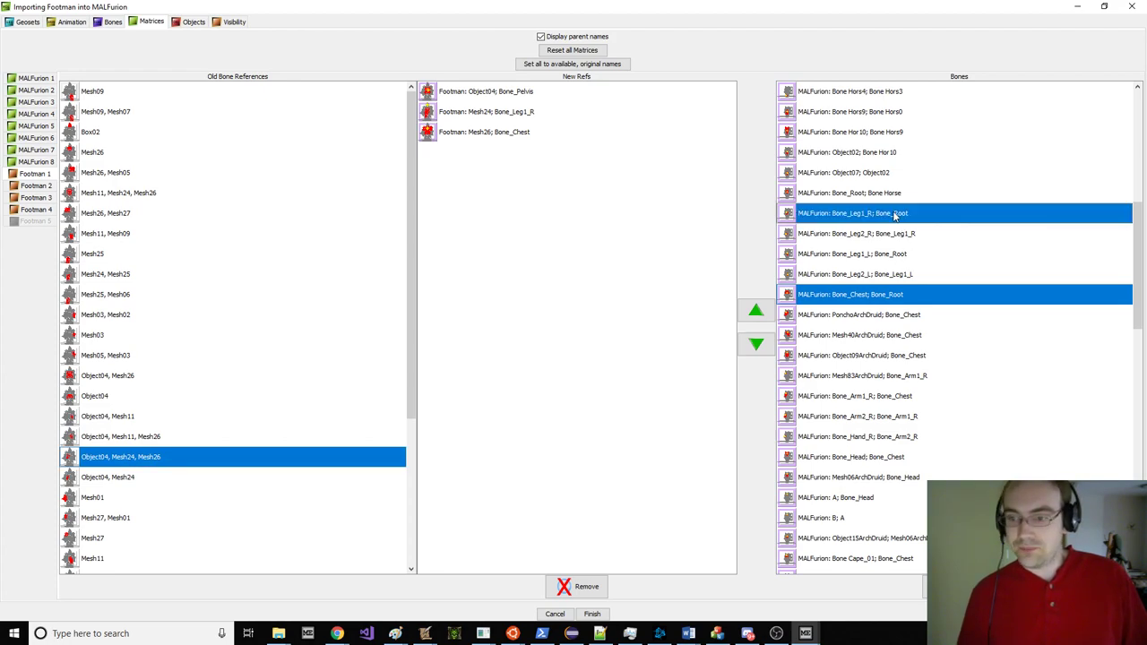
pyautogui.keyDown('ctrl'); pyautogui.click(894, 194); pyautogui.keyUp('ctrl')
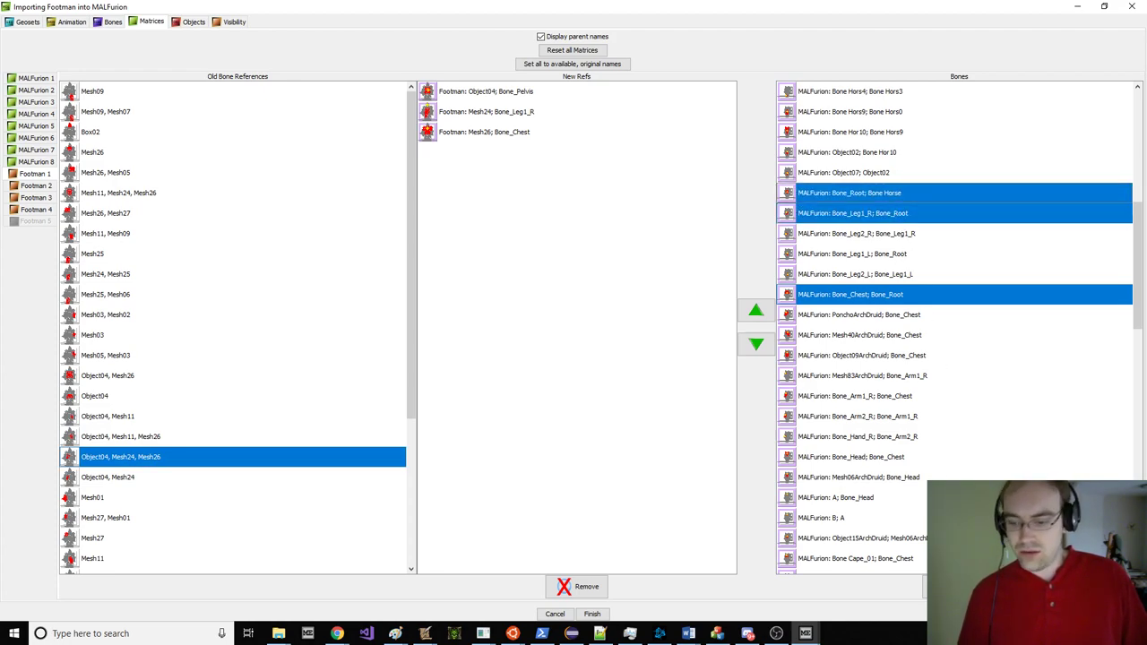
pyautogui.click(924, 586)
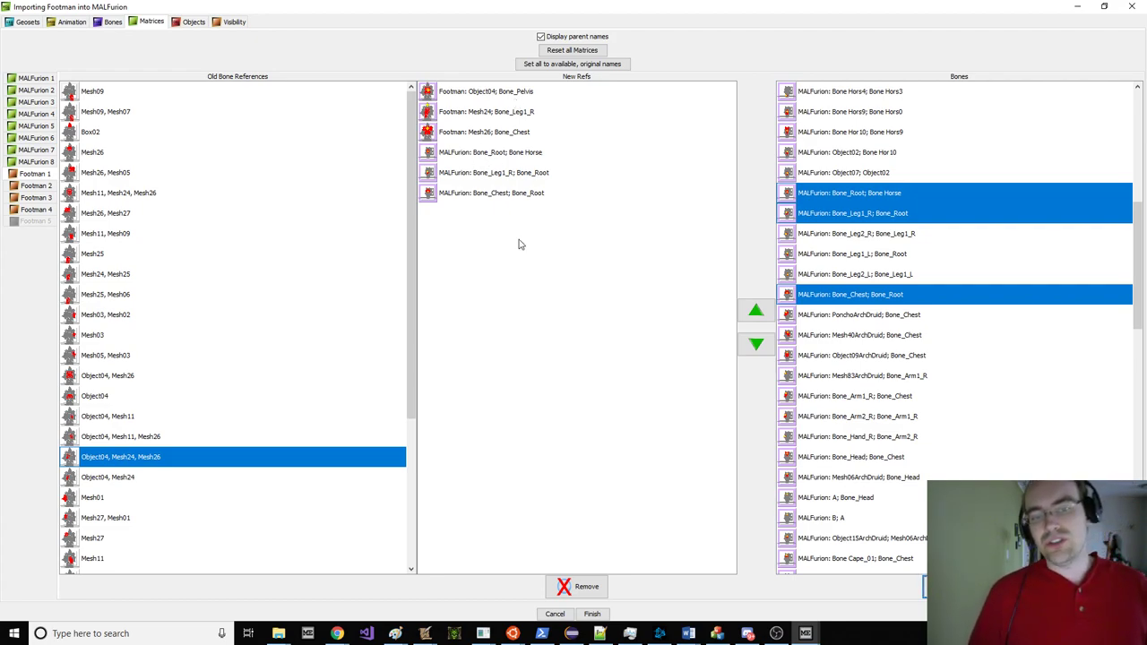
# Step: Add Malfurion's Bone_Root and Bone_Leg1_R to the new references of the "Object04, Mesh24" entry
pyautogui.click(163, 478)
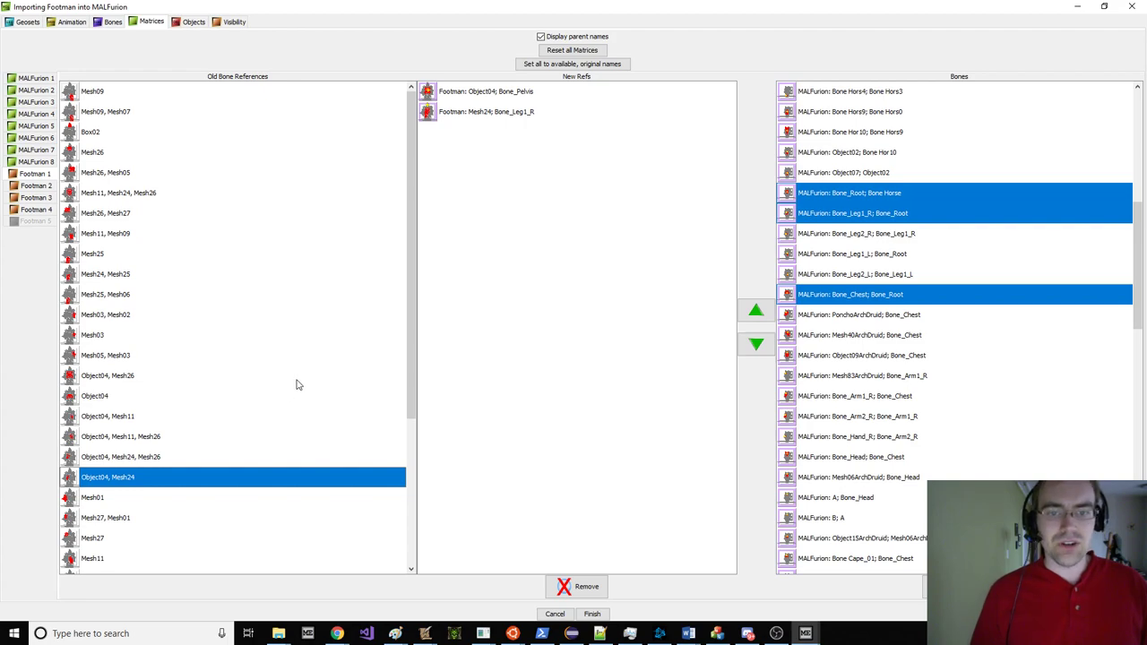
pyautogui.click(876, 193)
pyautogui.keyDown('ctrl'); pyautogui.click(887, 213); pyautogui.keyUp('ctrl')
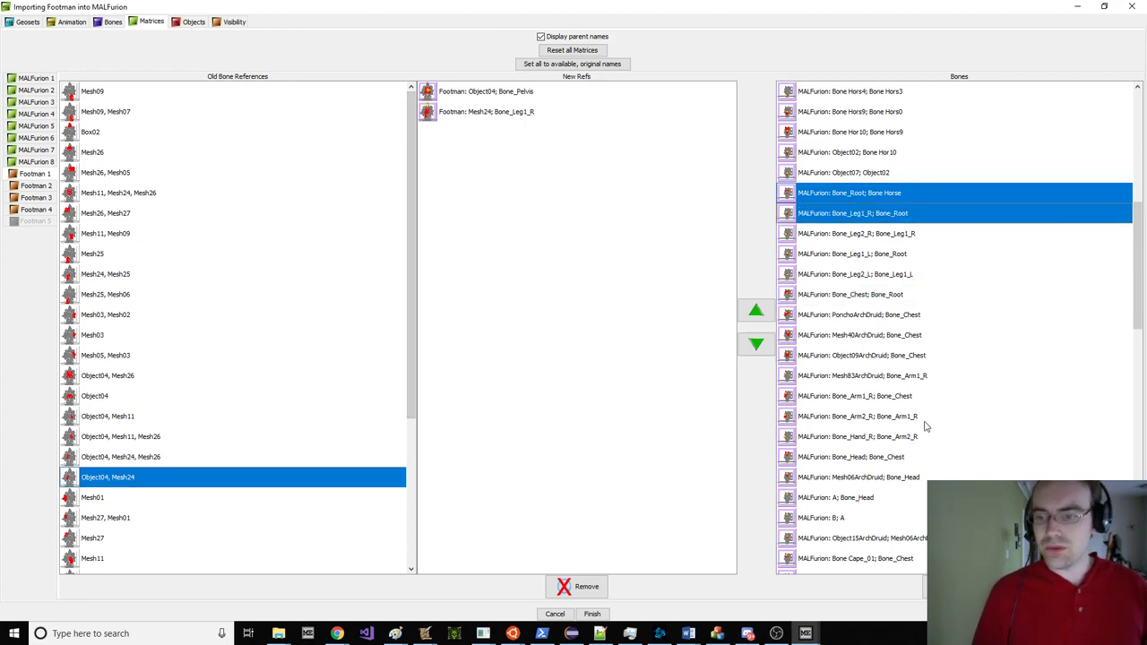
pyautogui.click(959, 586)
# Step: Add Malfurion's Bone_Arm2_R to the Mesh01 entry, and his Bone_Arm1_R and Bone_Arm2_R to the "Mesh27, Mesh01" entry
pyautogui.click(188, 499)
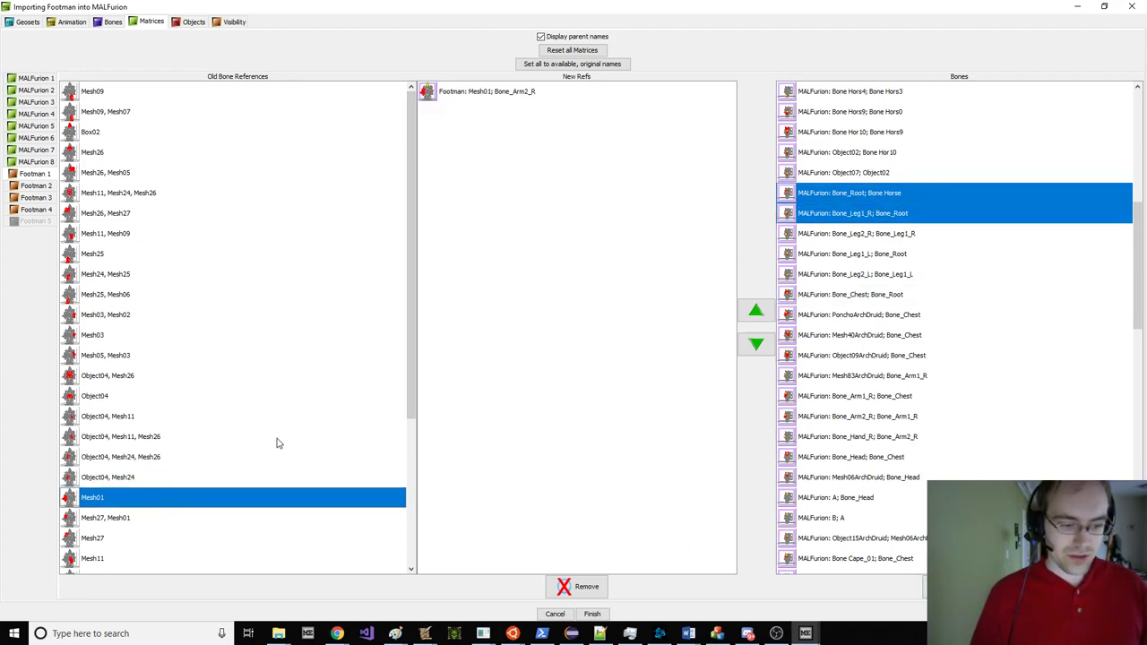
pyautogui.scroll(-4, 268, 453)
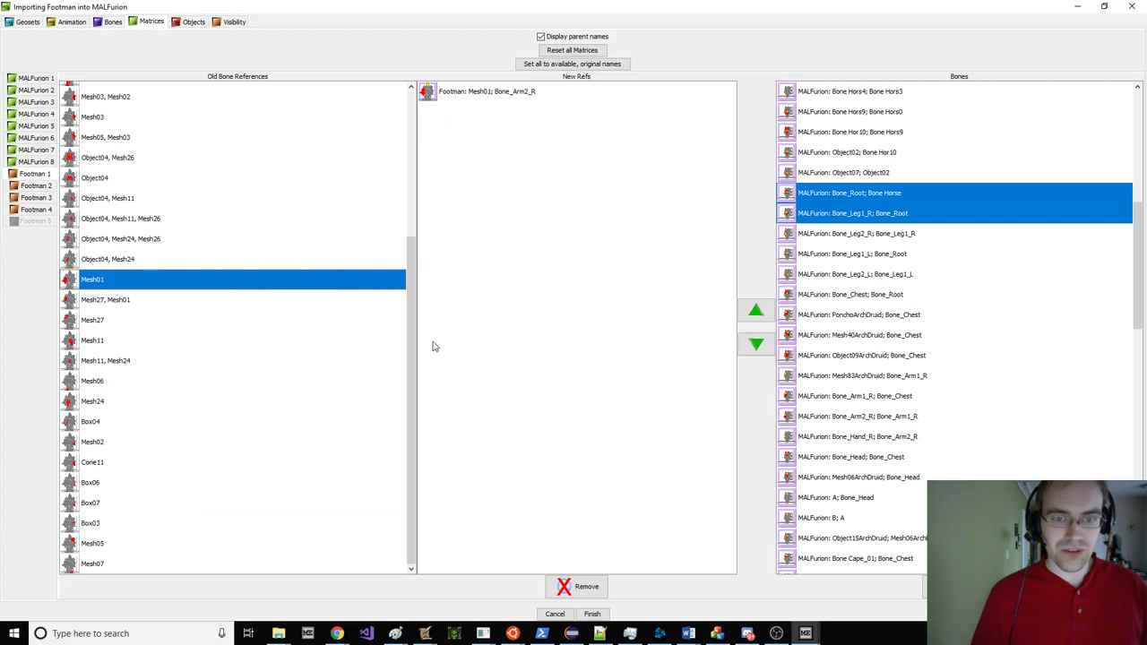
pyautogui.click(890, 416)
pyautogui.click(941, 587)
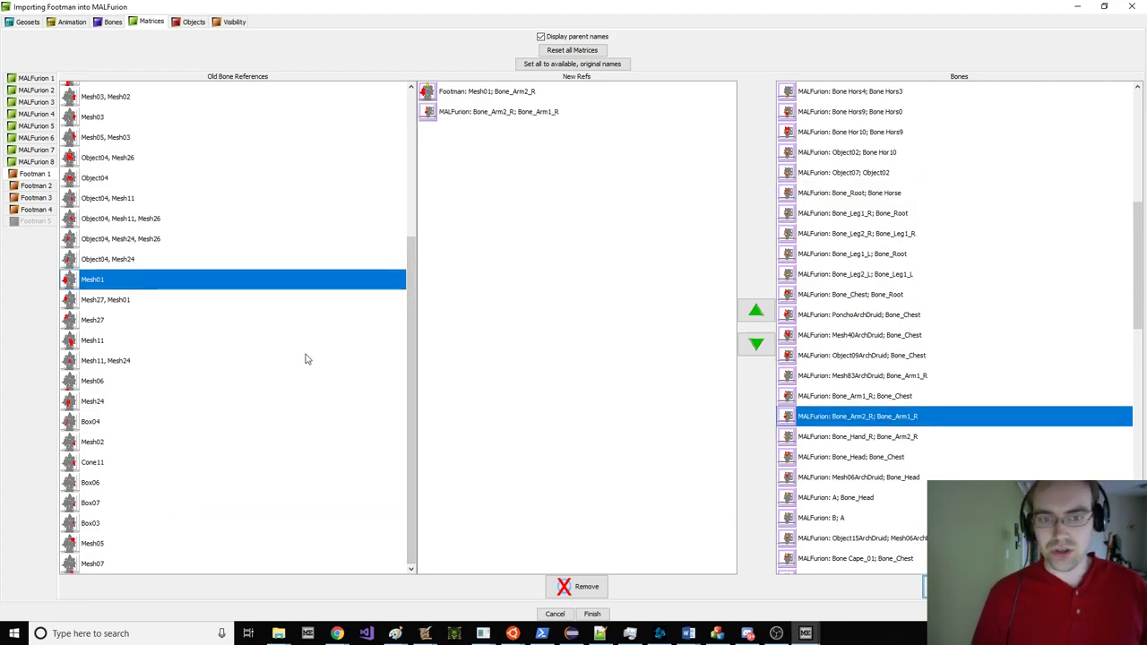
pyautogui.click(123, 301)
pyautogui.keyDown('ctrl'); pyautogui.click(833, 396); pyautogui.keyUp('ctrl')
pyautogui.click(925, 587)
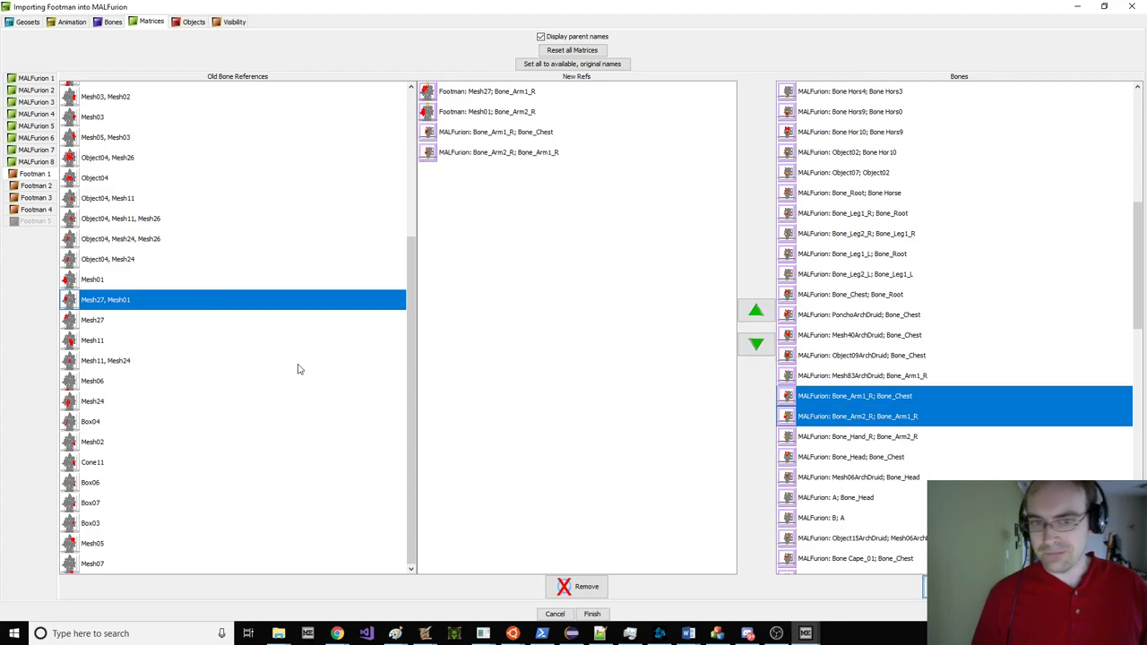
# Step: Add Malfurion's Bone_Arm1_R to the Mesh27 entry and his Bone_Leg1_L to the Mesh11 entry
pyautogui.click(92, 323)
pyautogui.click(914, 402)
pyautogui.click(925, 586)
pyautogui.click(129, 340)
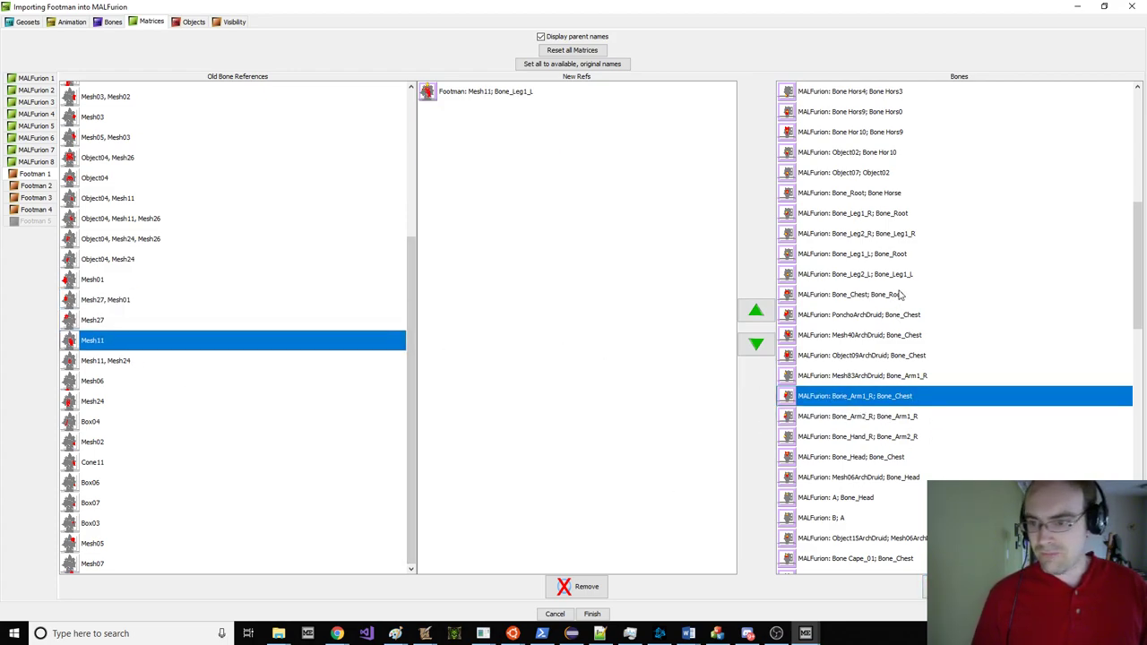
pyautogui.click(894, 258)
# Step: Add Malfurion's Bone_Leg1_L and Bone_Leg1_R to the new references of the "Mesh11, Mesh24" entry
pyautogui.click(87, 366)
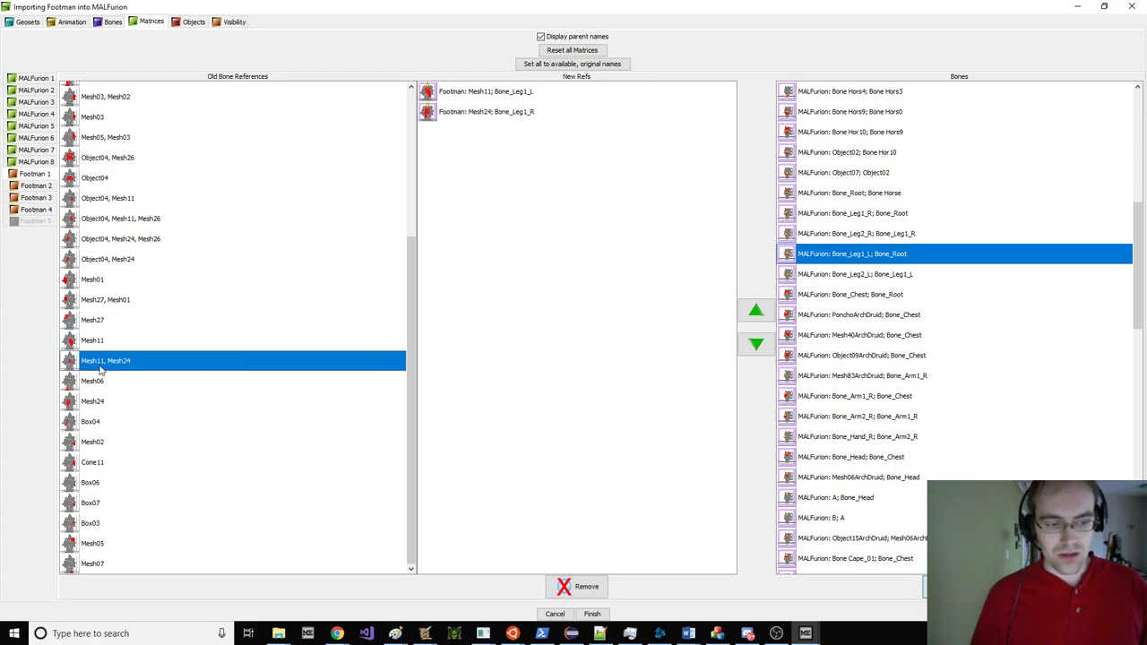
pyautogui.keyDown('ctrl'); pyautogui.click(860, 275); pyautogui.keyUp('ctrl')
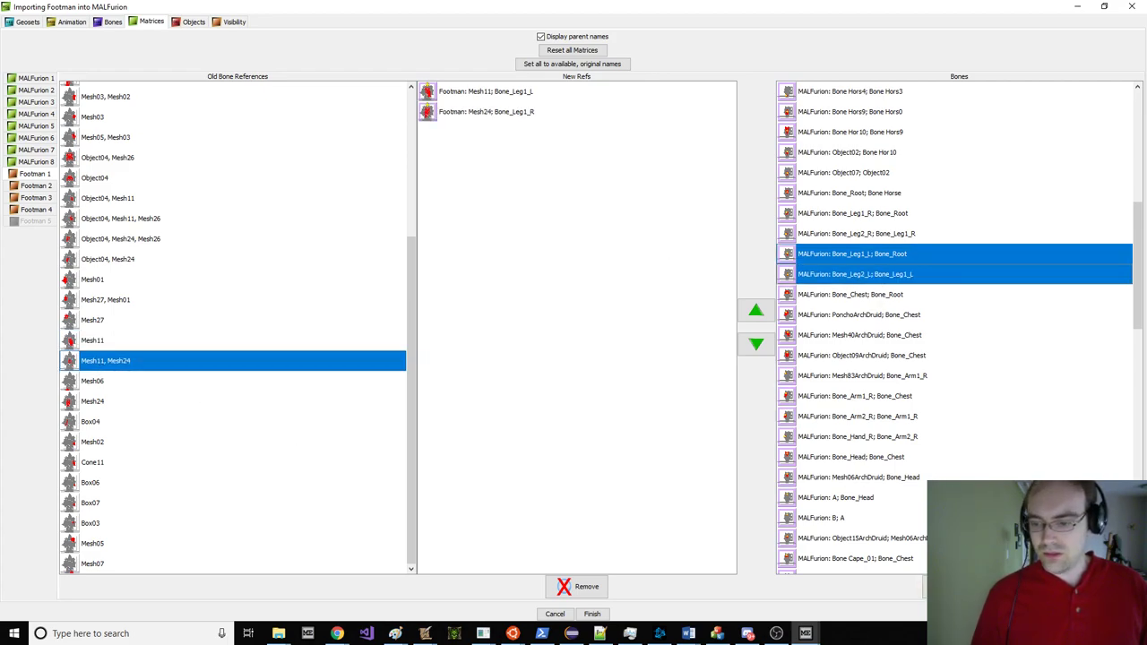
pyautogui.click(867, 258)
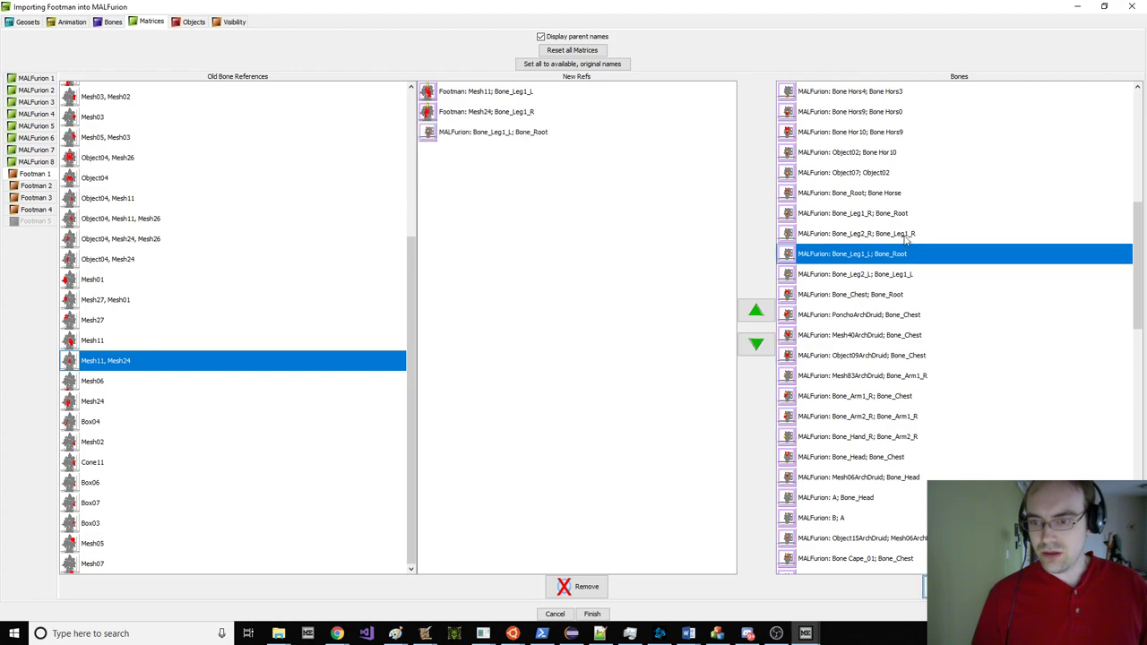
pyautogui.doubleClick(905, 215)
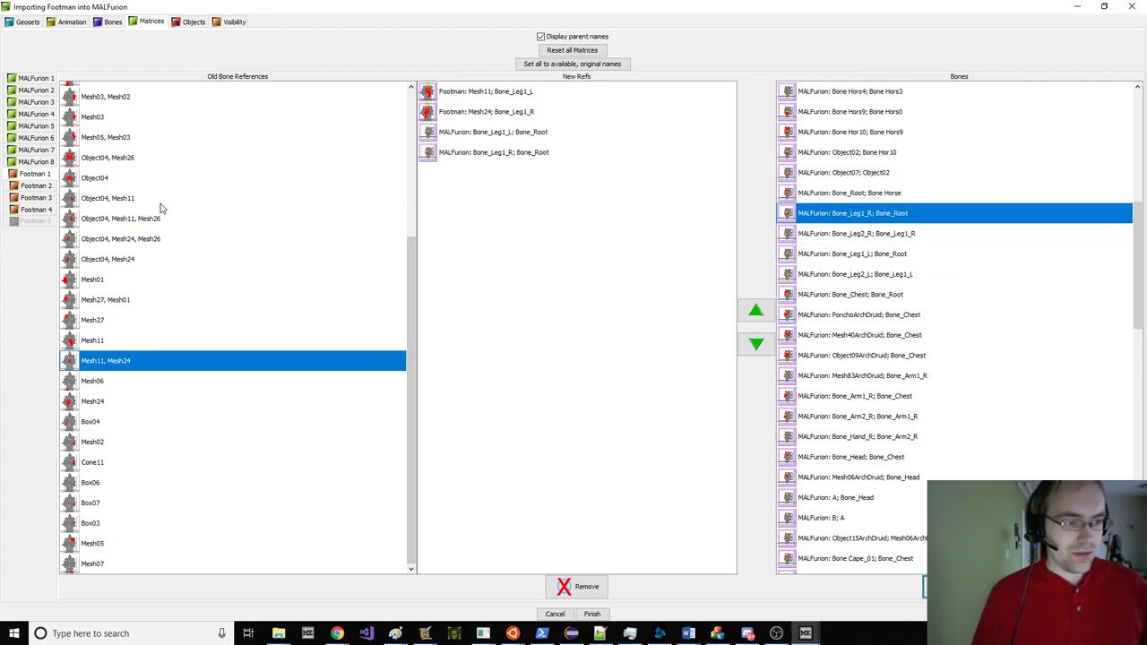
# Step: Review the earlier entries and move Malfurion's Bone_Leg1_L above his Bone_Leg1_R in the new references of "Mesh11, Mesh24, Mesh26"
pyautogui.scroll(3, 165, 211)
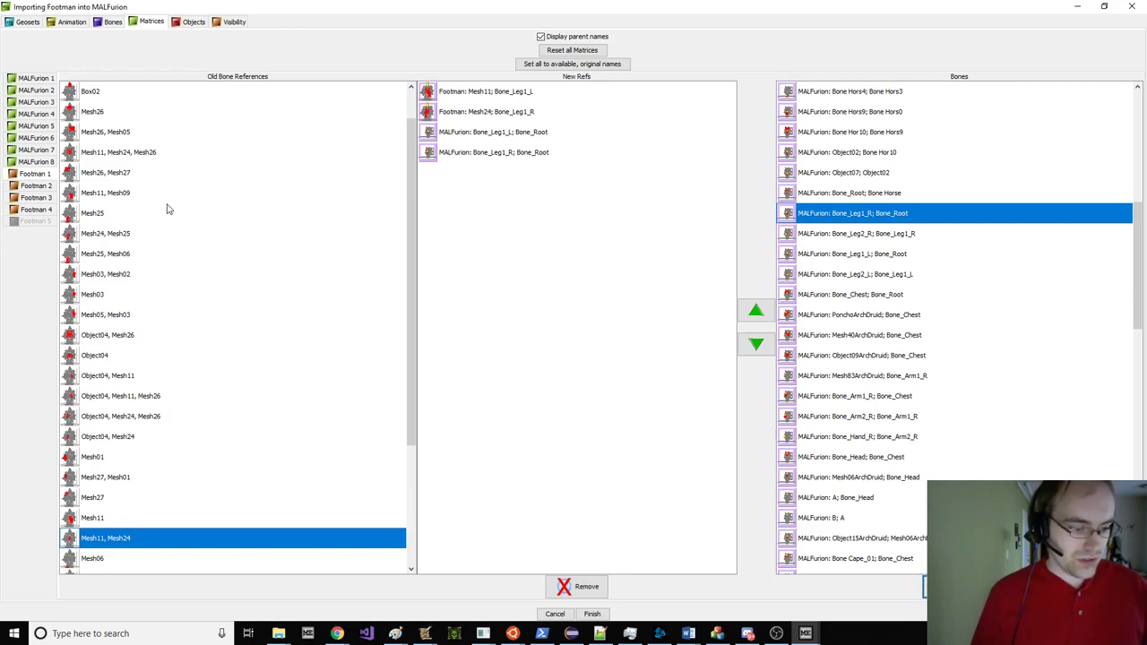
pyautogui.click(165, 436)
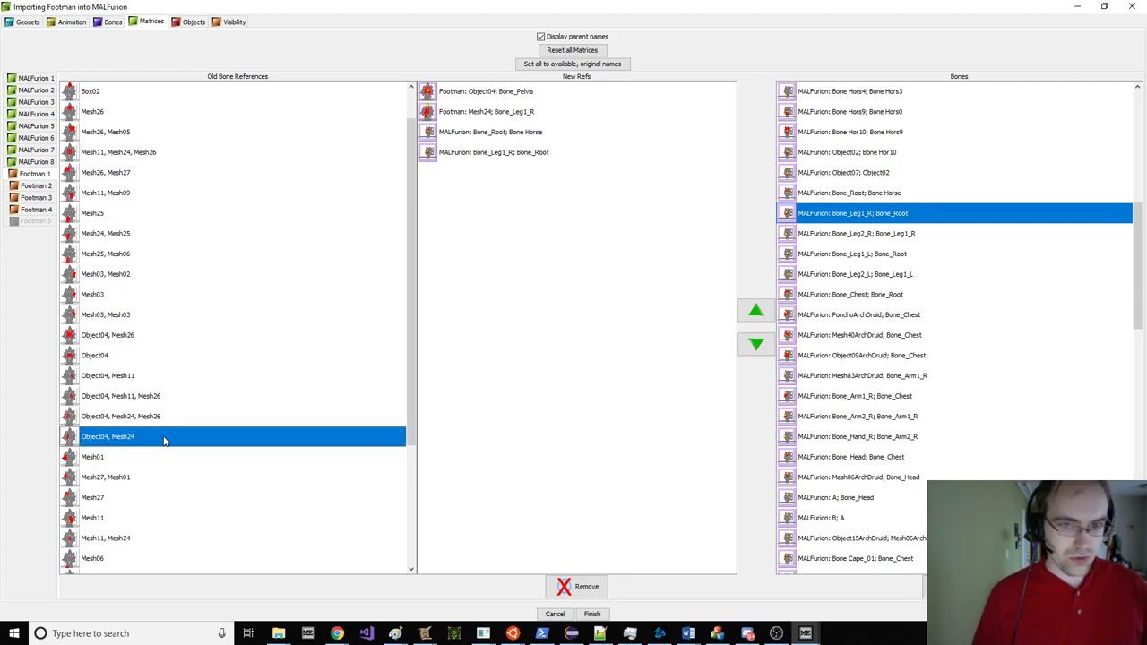
pyautogui.click(165, 396)
pyautogui.click(166, 353)
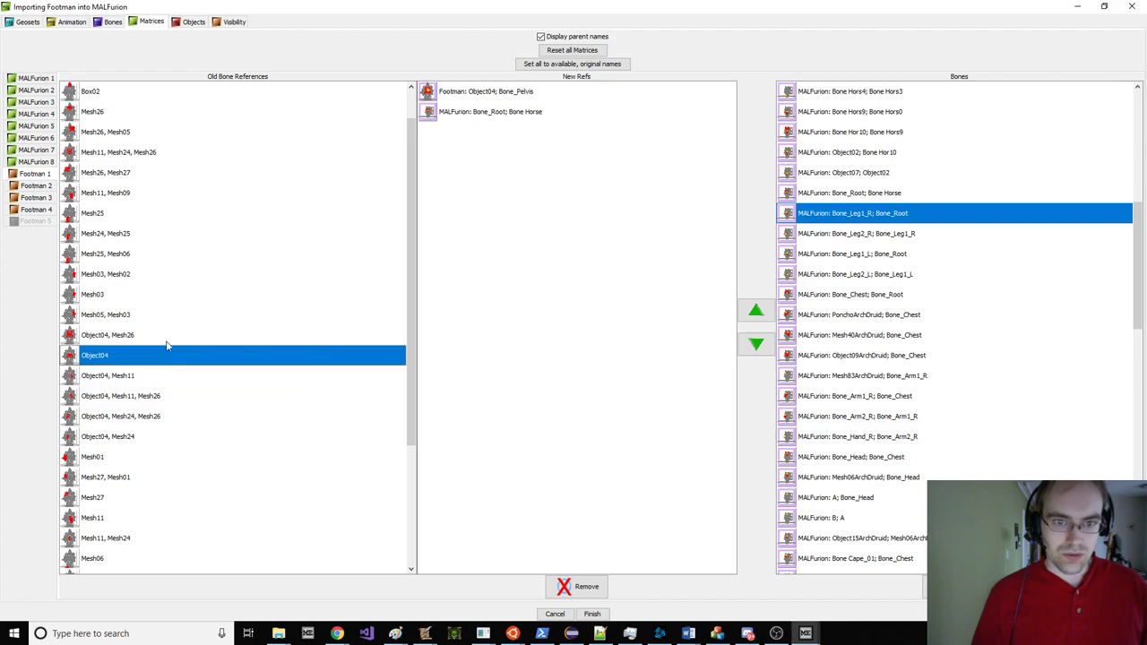
pyautogui.click(168, 337)
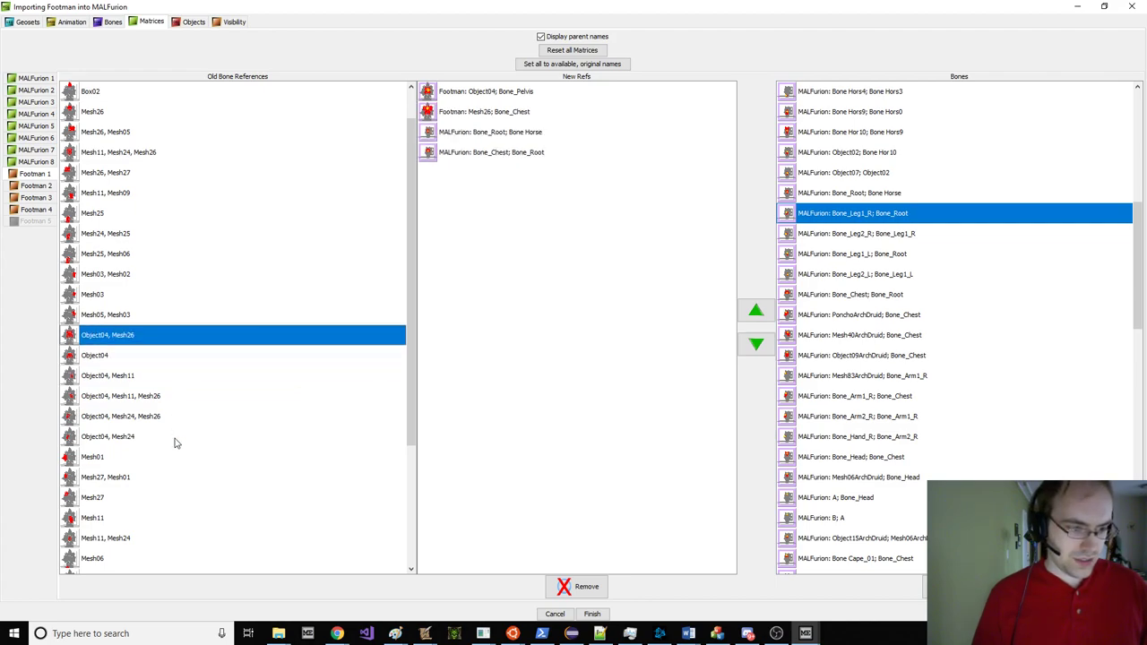
pyautogui.scroll(1, 175, 443)
pyautogui.click(148, 191)
pyautogui.click(522, 152)
pyautogui.click(529, 172)
pyautogui.click(756, 310)
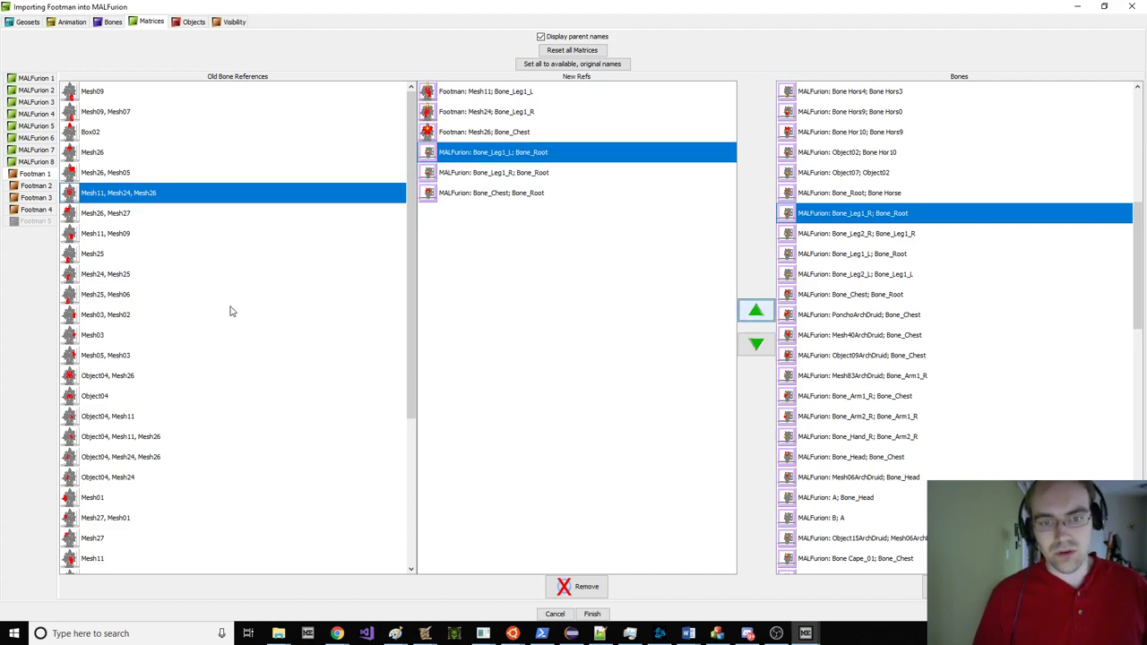
pyautogui.scroll(-4, 229, 310)
pyautogui.click(129, 359)
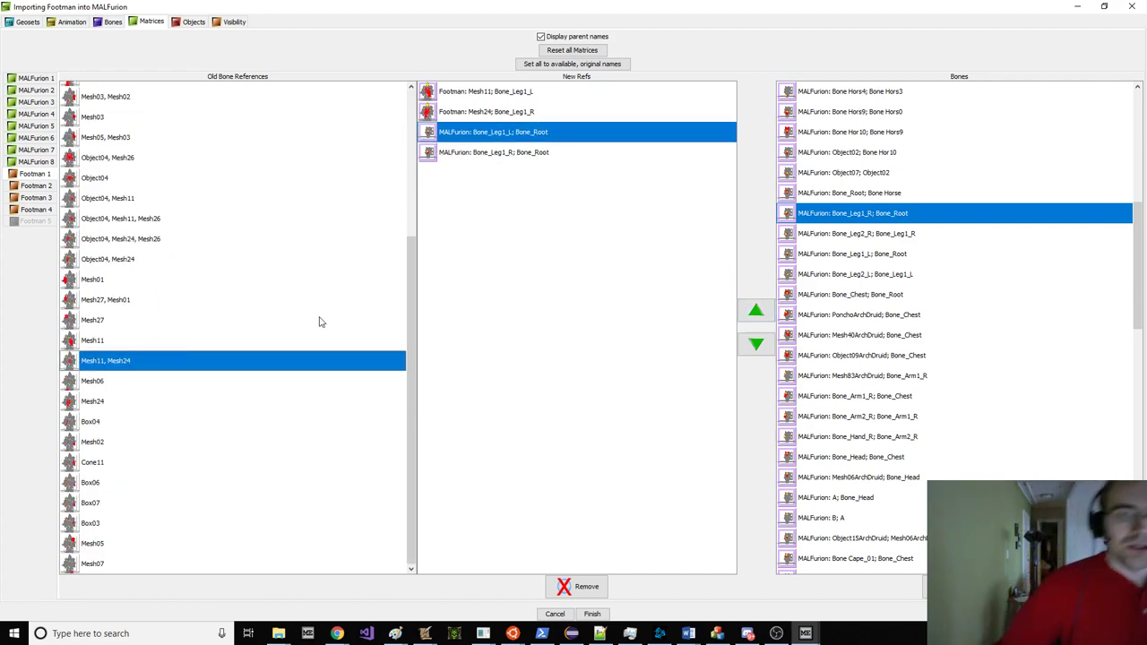
# Step: Add Malfurion's Bone_Leg2_R to the Mesh06 entry and his Bone_Leg1_R to the Mesh24 entry
pyautogui.click(188, 384)
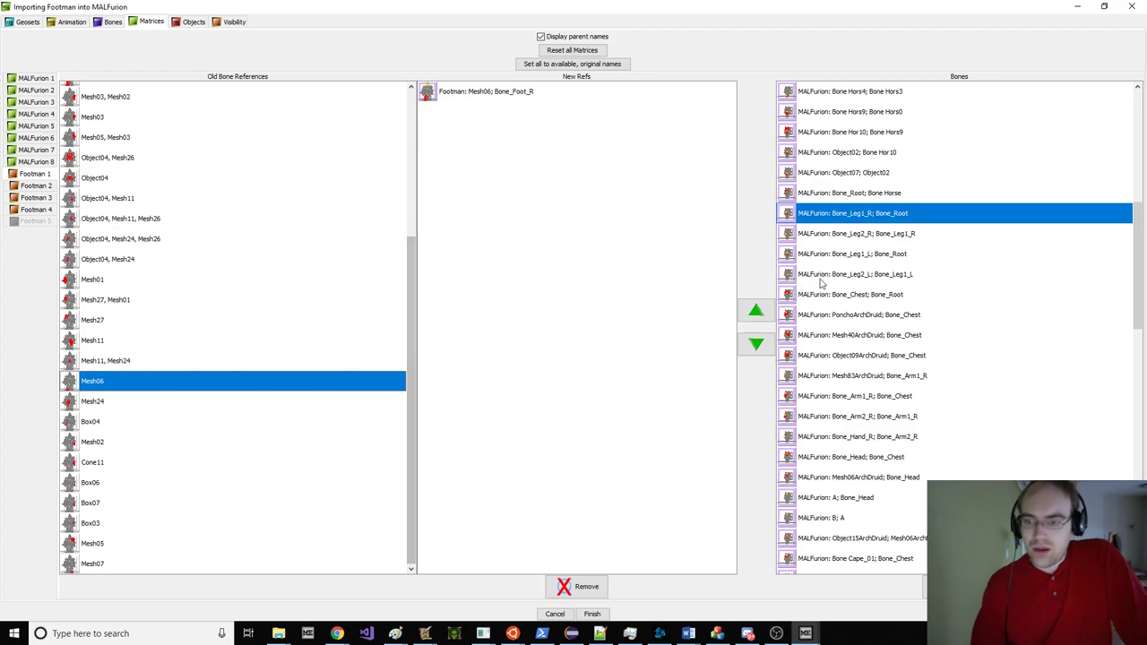
pyautogui.click(902, 233)
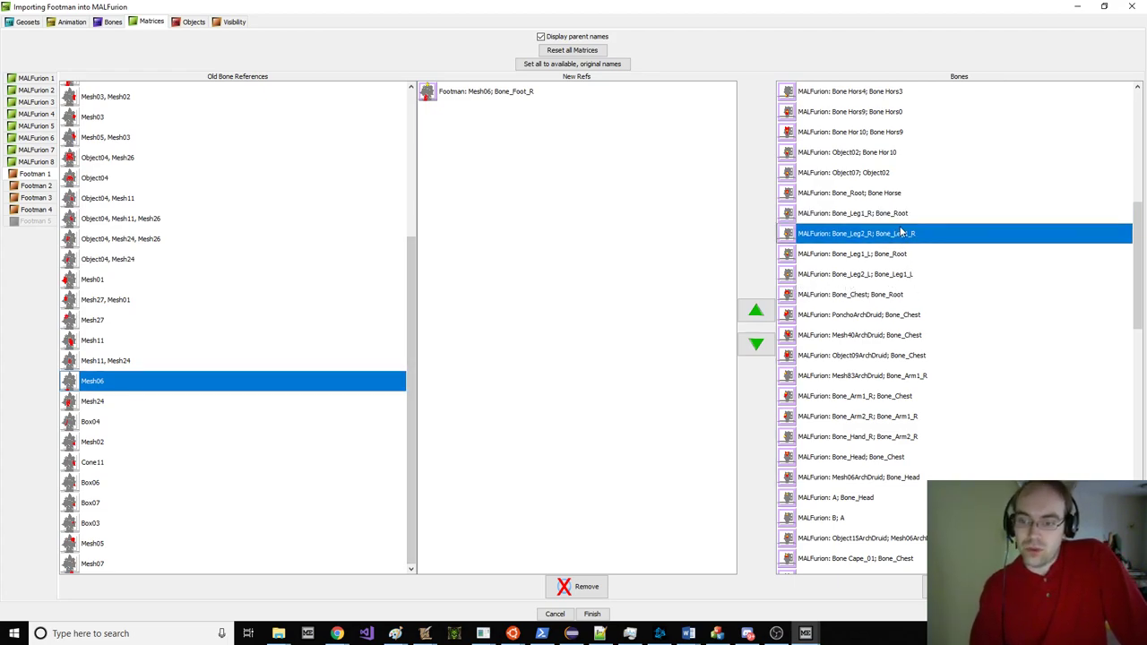
pyautogui.doubleClick(902, 233)
pyautogui.click(146, 401)
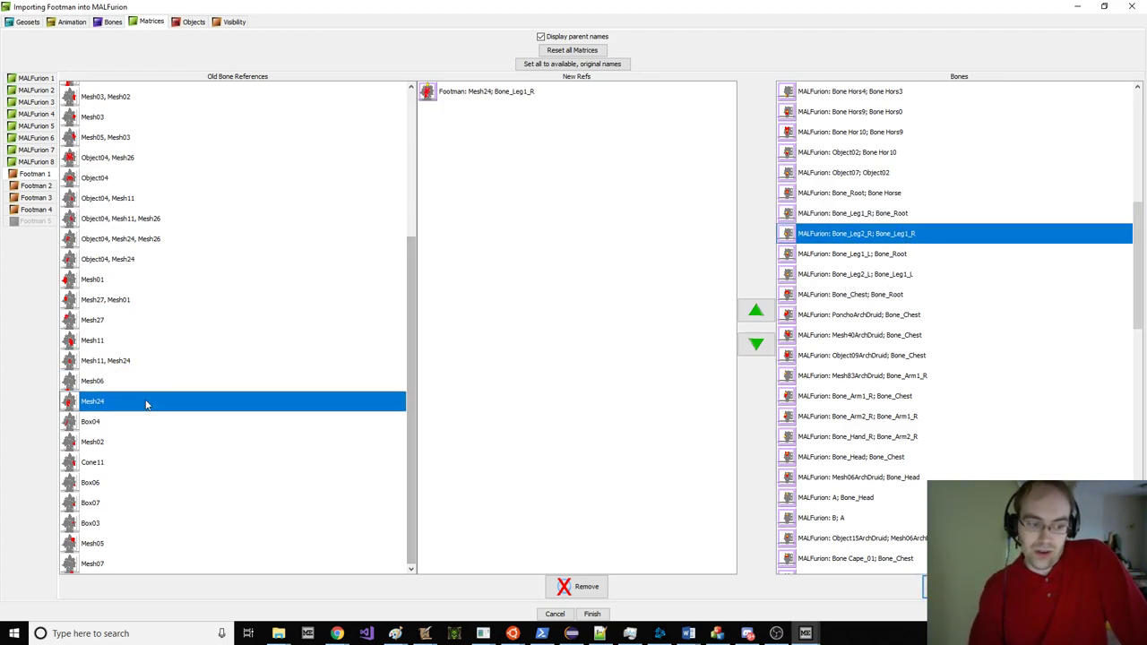
pyautogui.click(908, 220)
pyautogui.doubleClick(908, 215)
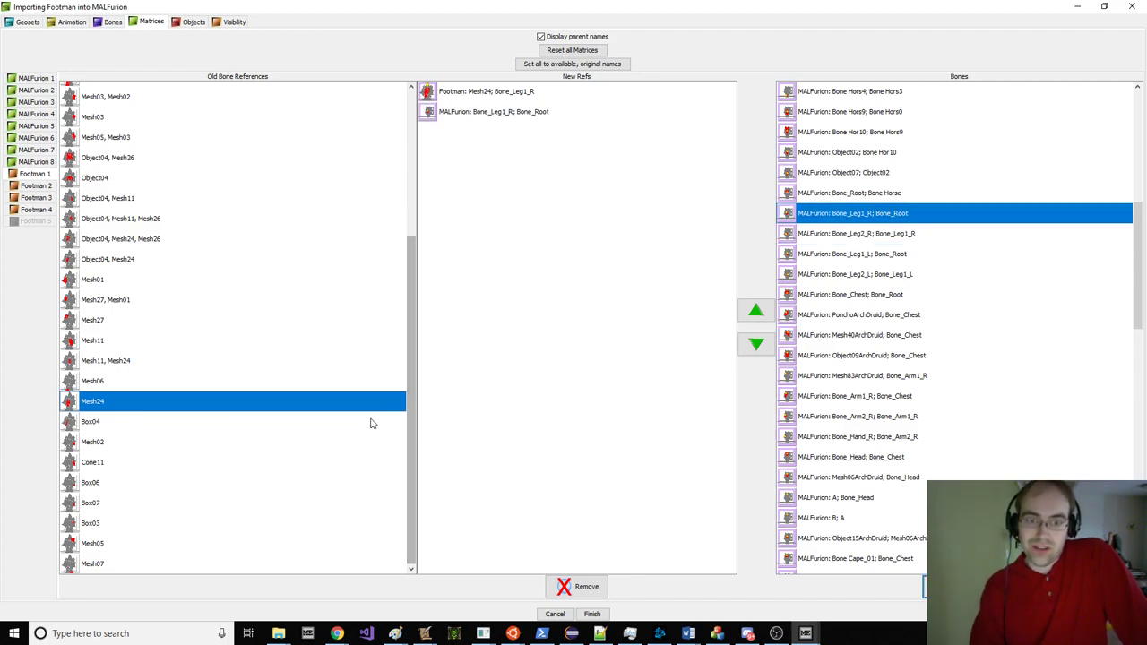
# Step: Add Malfurion's Bone_Root to the Box04 entry and his Bone_Hand_L to the Mesh02 entry
pyautogui.click(189, 423)
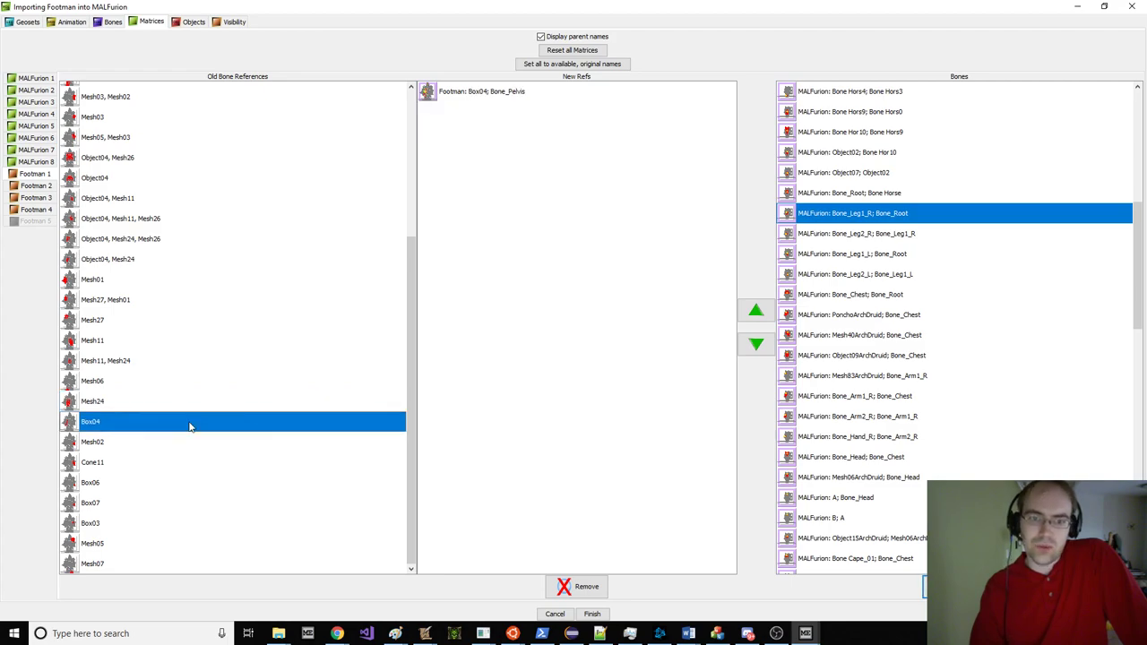
pyautogui.click(848, 194)
pyautogui.click(112, 441)
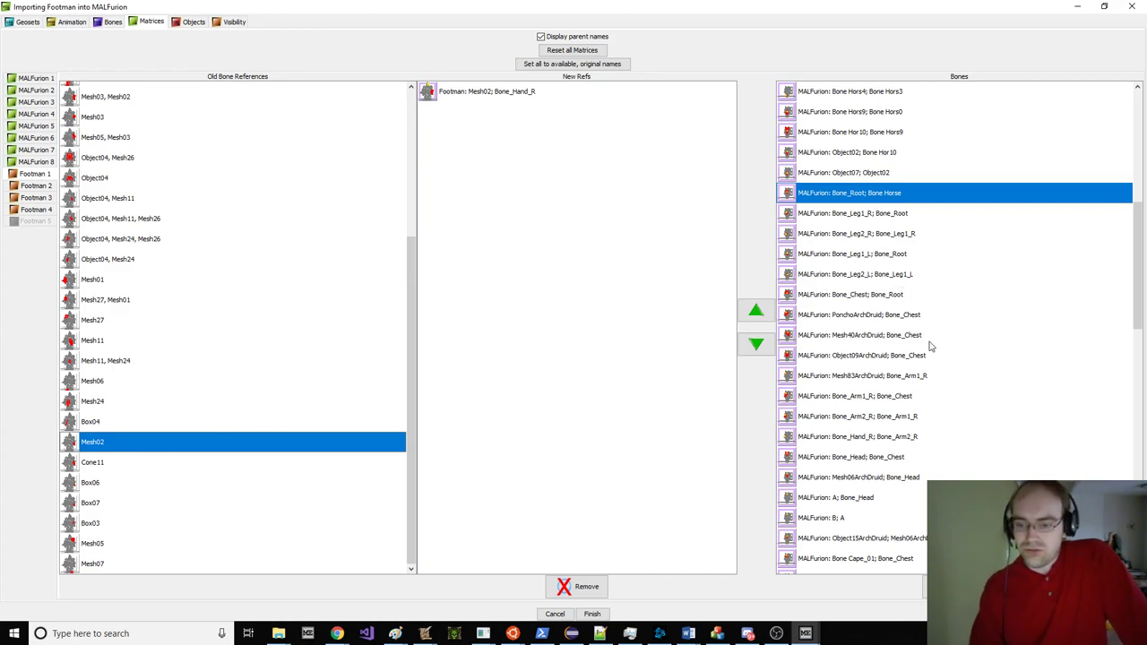
pyautogui.scroll(-3, 902, 421)
pyautogui.click(907, 475)
pyautogui.click(902, 498)
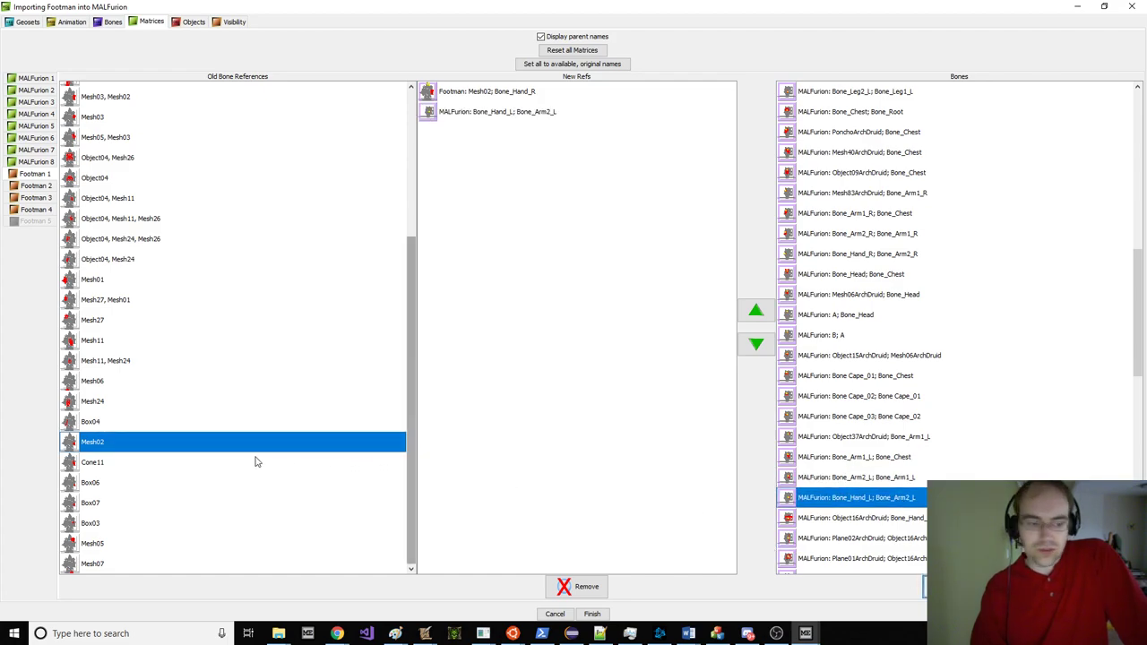
# Step: Add Malfurion's Object16ArchDruid, the child of Bone_Hand_L, to the new references of the Cone11 entry
pyautogui.click(108, 461)
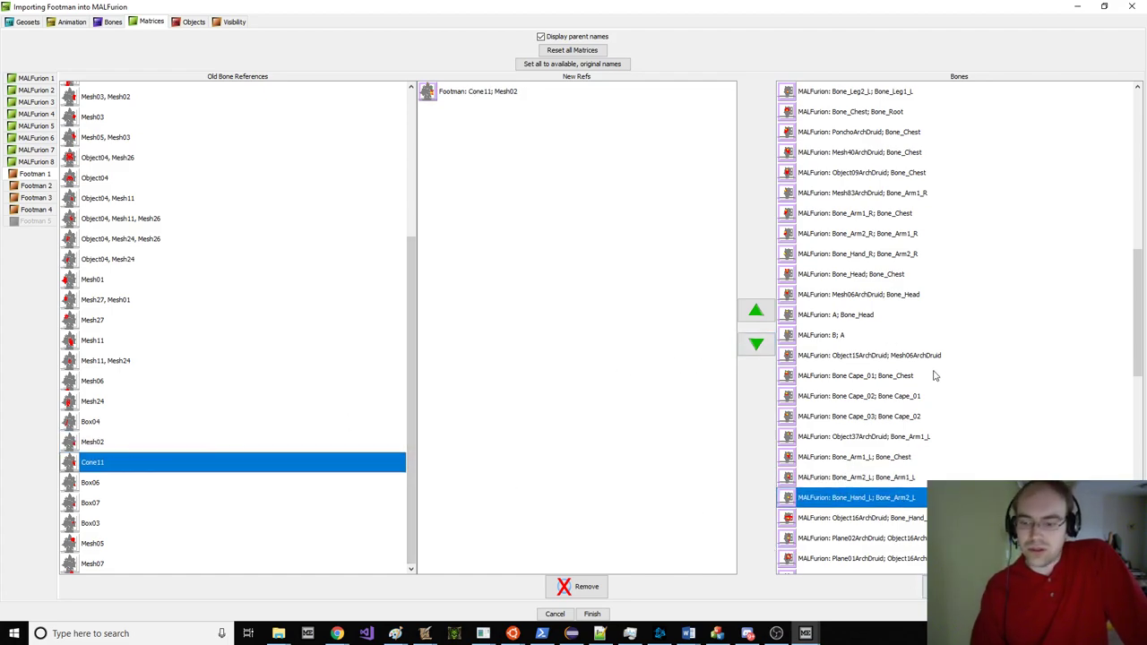
pyautogui.scroll(-2, 925, 443)
pyautogui.click(913, 395)
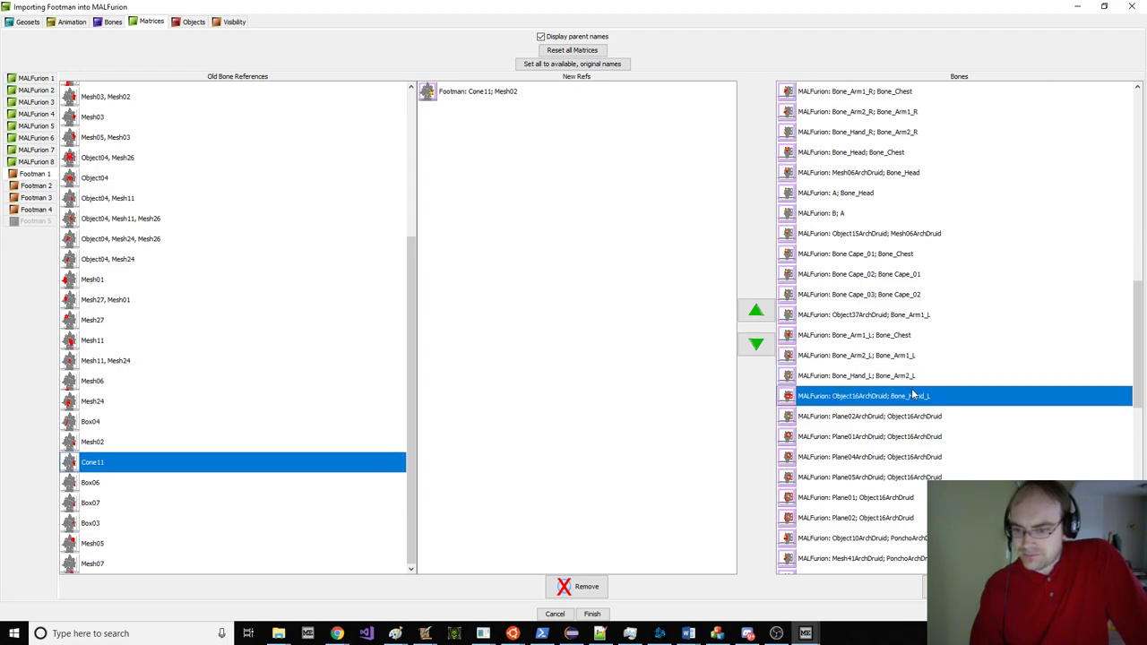
pyautogui.click(957, 587)
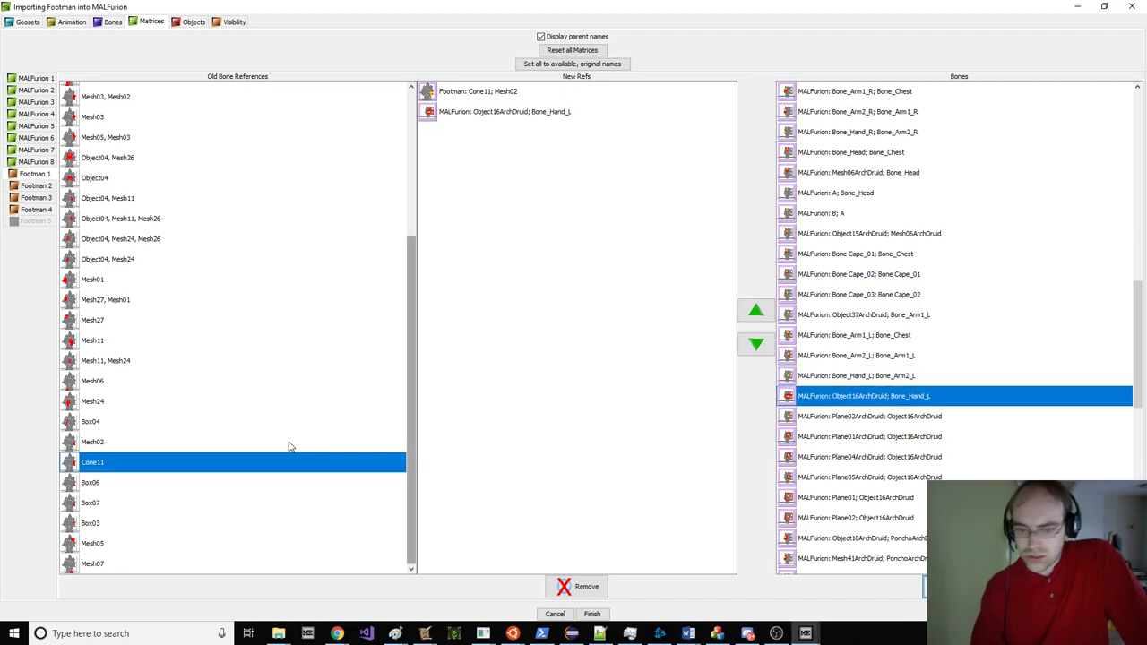
# Step: Try adding Malfurion's Object16ArchDruid to the new references of the Footman's Box06 entry
pyautogui.click(131, 484)
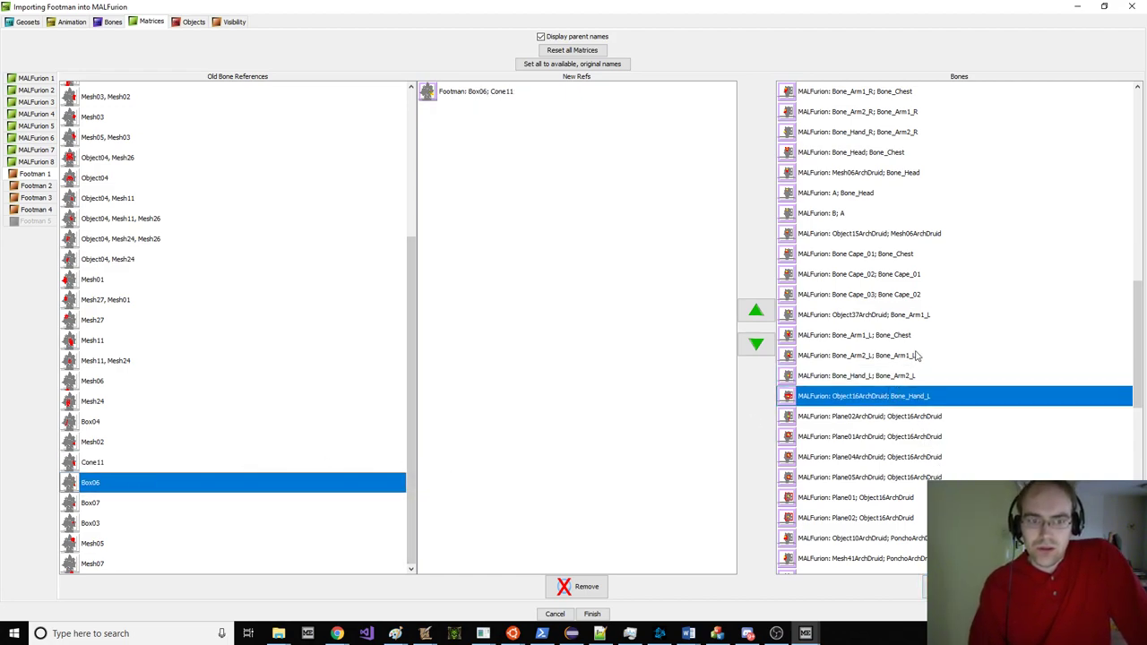
pyautogui.click(957, 587)
pyautogui.click(138, 501)
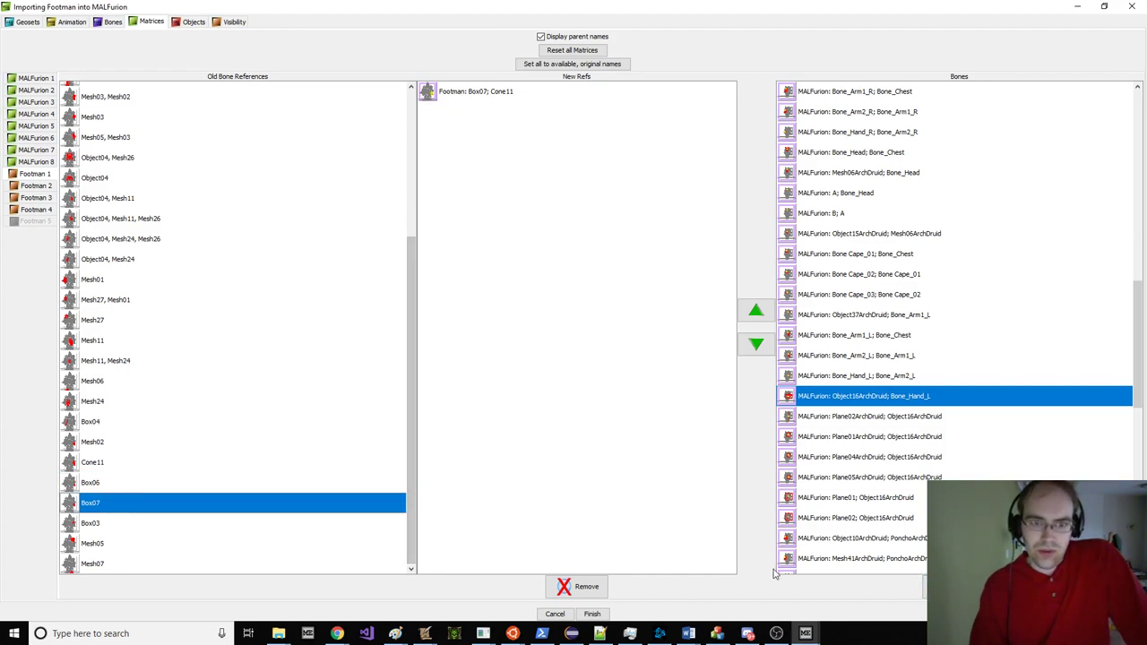
pyautogui.click(161, 485)
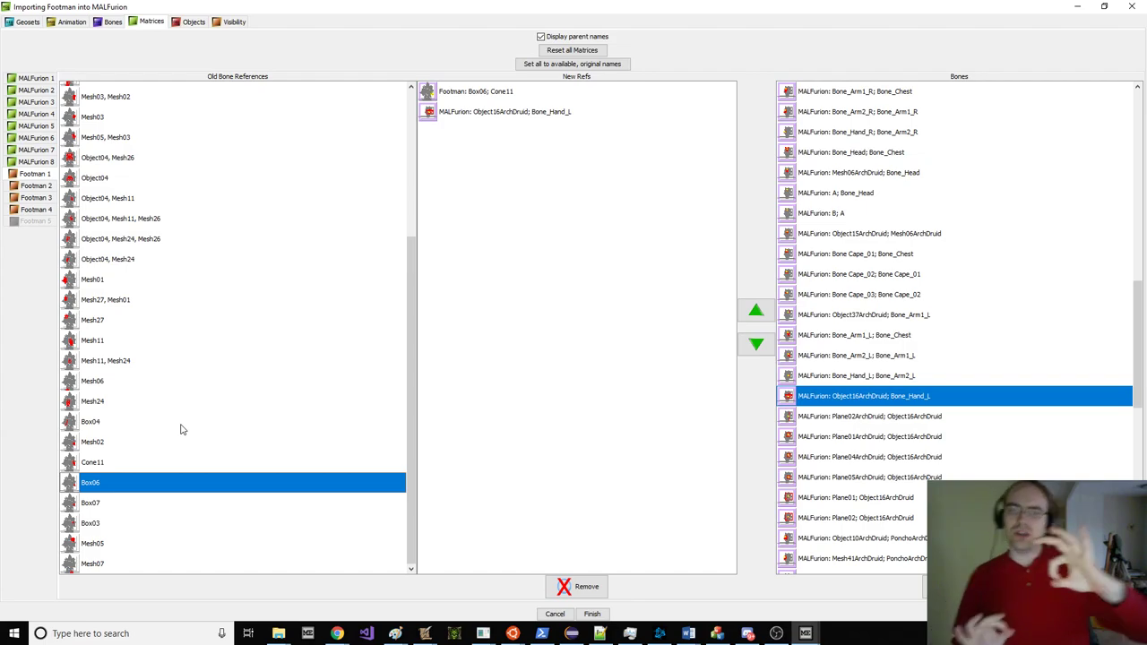
# Step: Bring up the Footman model in the main window and inspect its sword from several angles in the preview
pyautogui.click(776, 633)
pyautogui.click(686, 575)
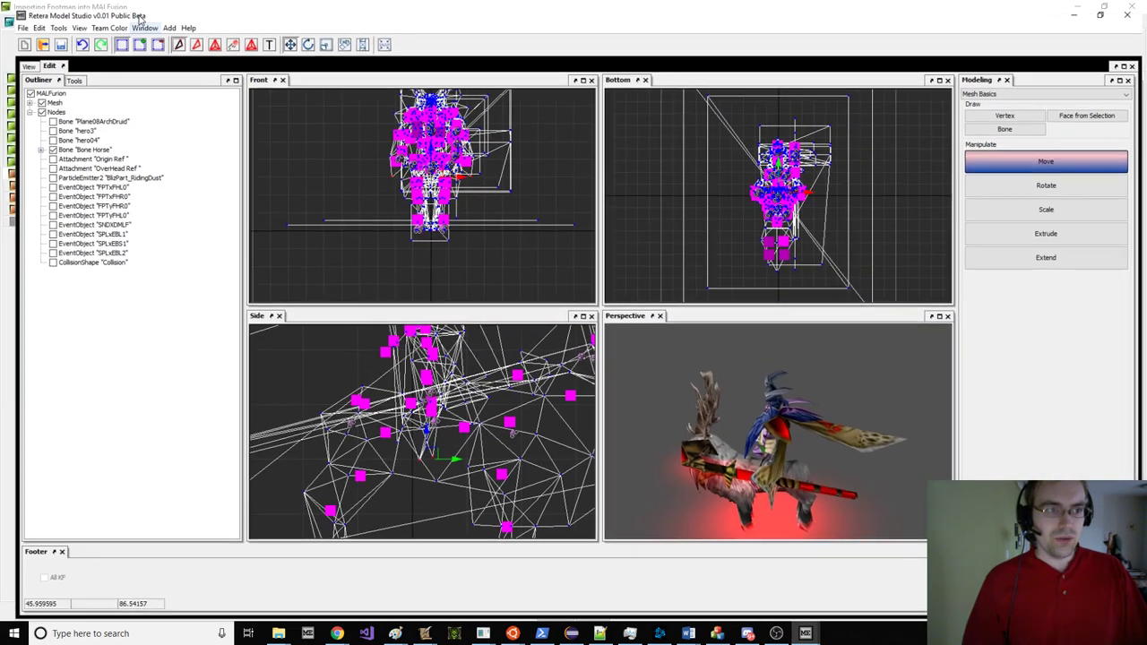
pyautogui.click(131, 18)
pyautogui.click(150, 111)
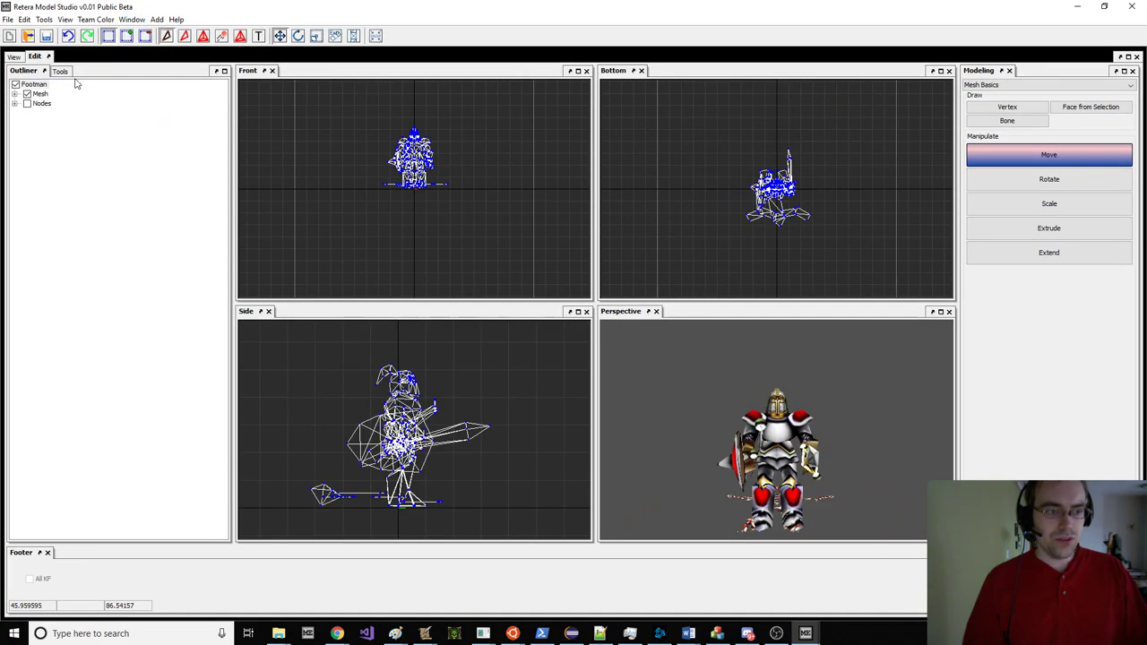
pyautogui.click(13, 56)
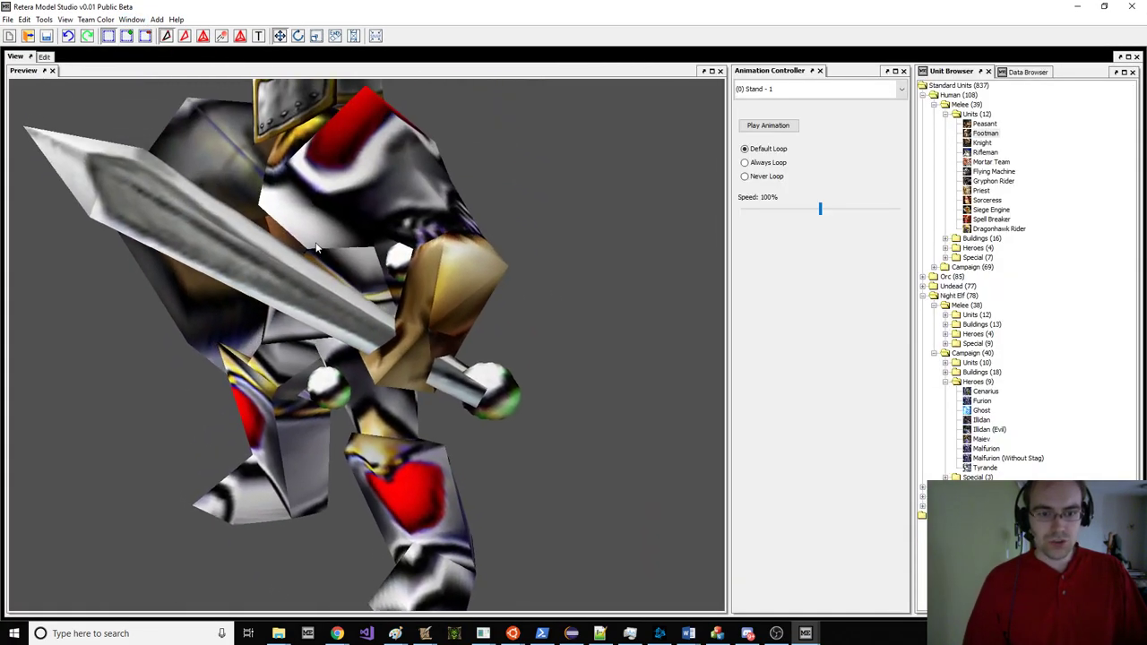
pyautogui.moveTo(430, 370); pyautogui.dragTo(522, 355)
pyautogui.moveTo(520, 354); pyautogui.dragTo(448, 273, button='middle')
pyautogui.scroll(-3, 448, 273)
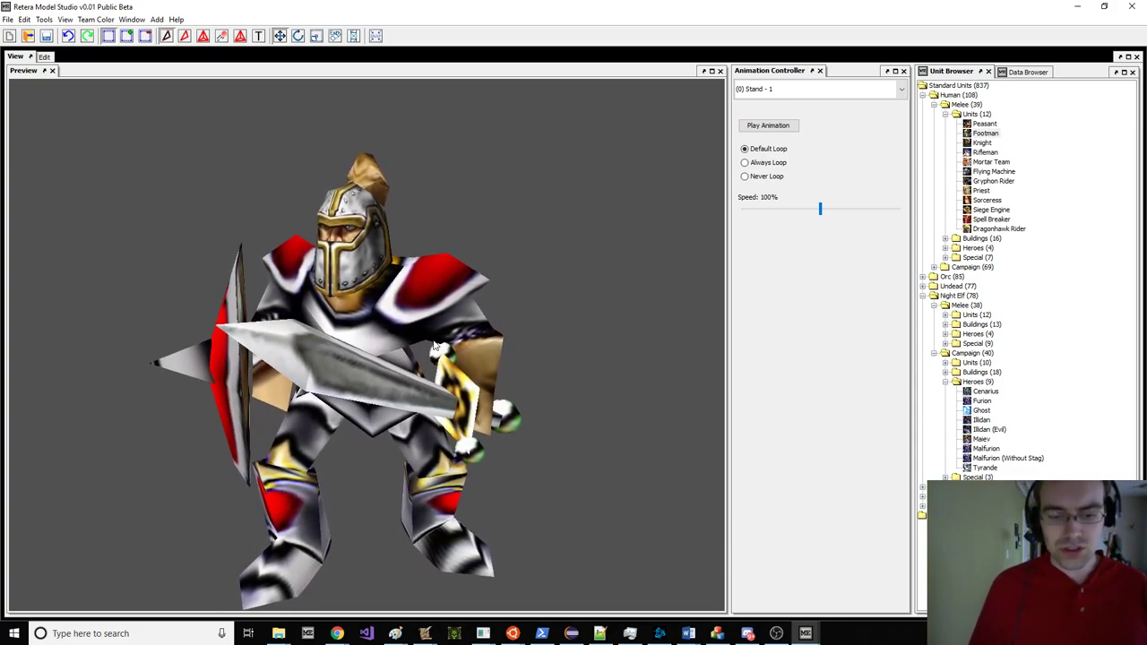
pyautogui.moveTo(451, 377); pyautogui.dragTo(388, 372, button='middle')
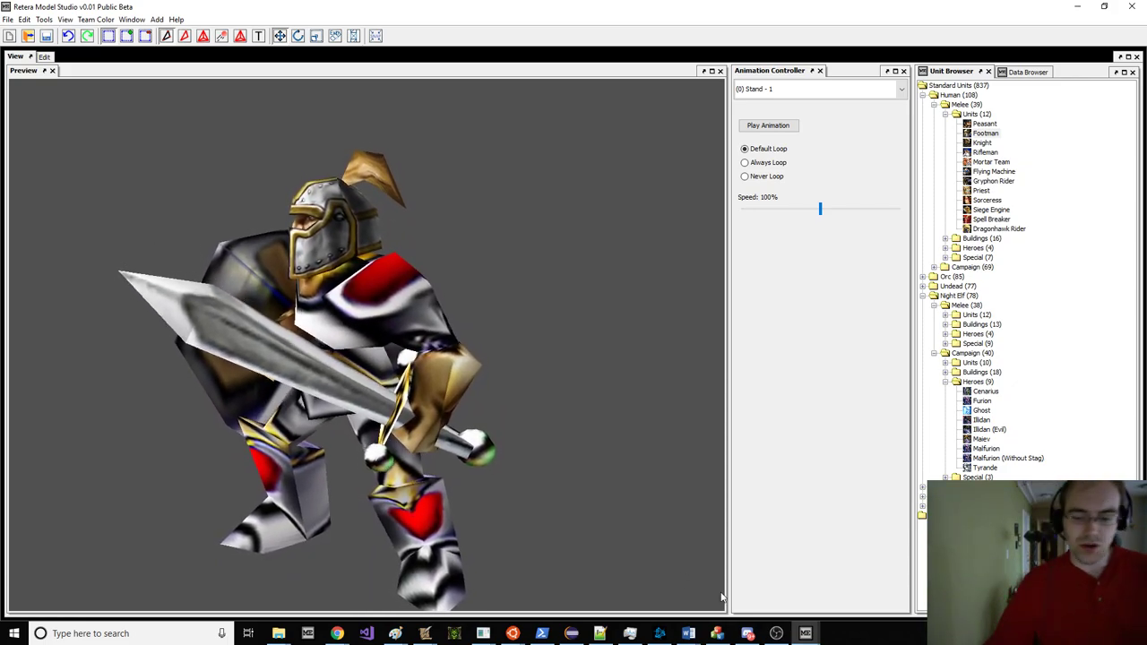
pyautogui.click(809, 639)
pyautogui.click(879, 596)
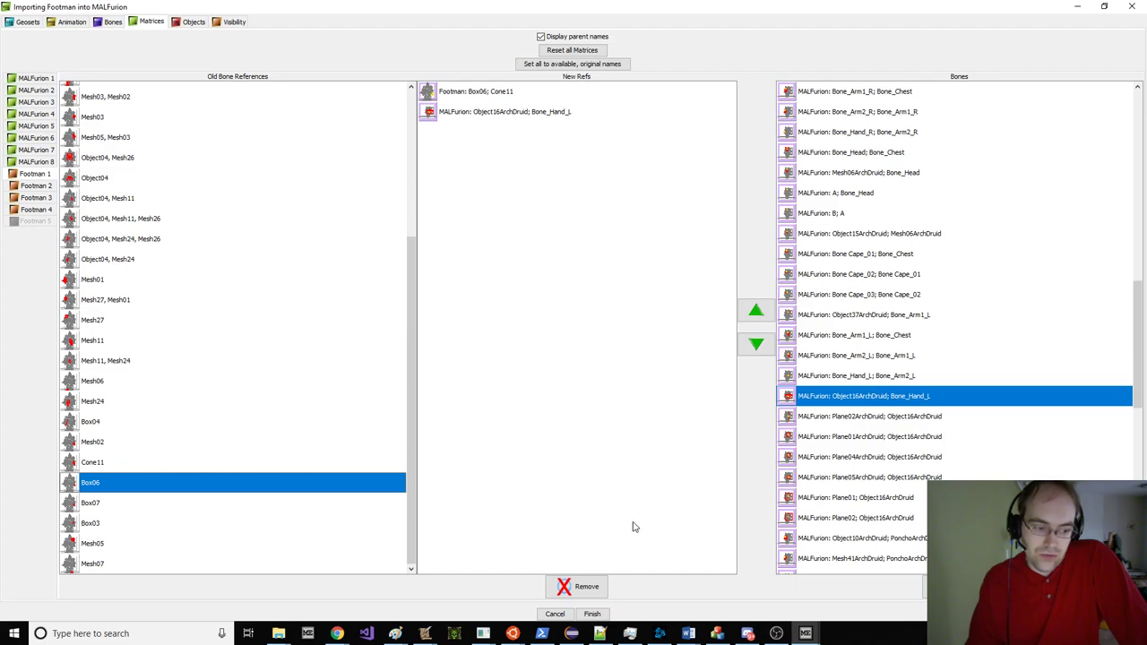
pyautogui.click(800, 636)
pyautogui.click(734, 589)
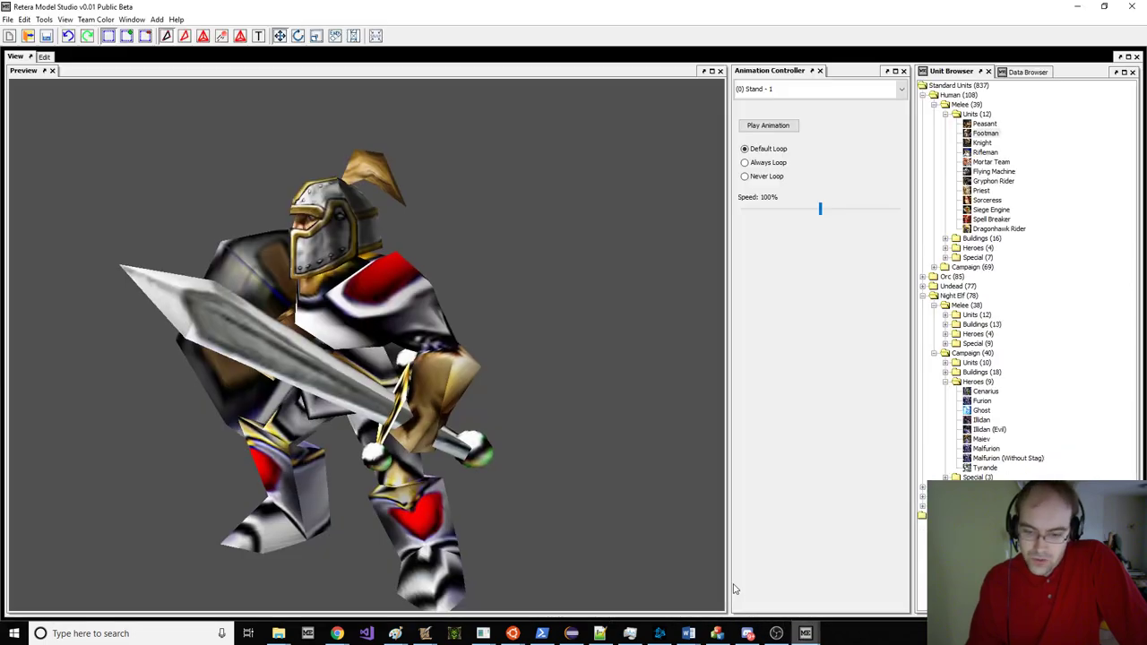
# Step: Select the lowest piece at the Footman's sword hand in the front view, expand the selection and view its matrices
pyautogui.click(39, 57)
pyautogui.scroll(5, 445, 441)
pyautogui.scroll(10, 458, 168)
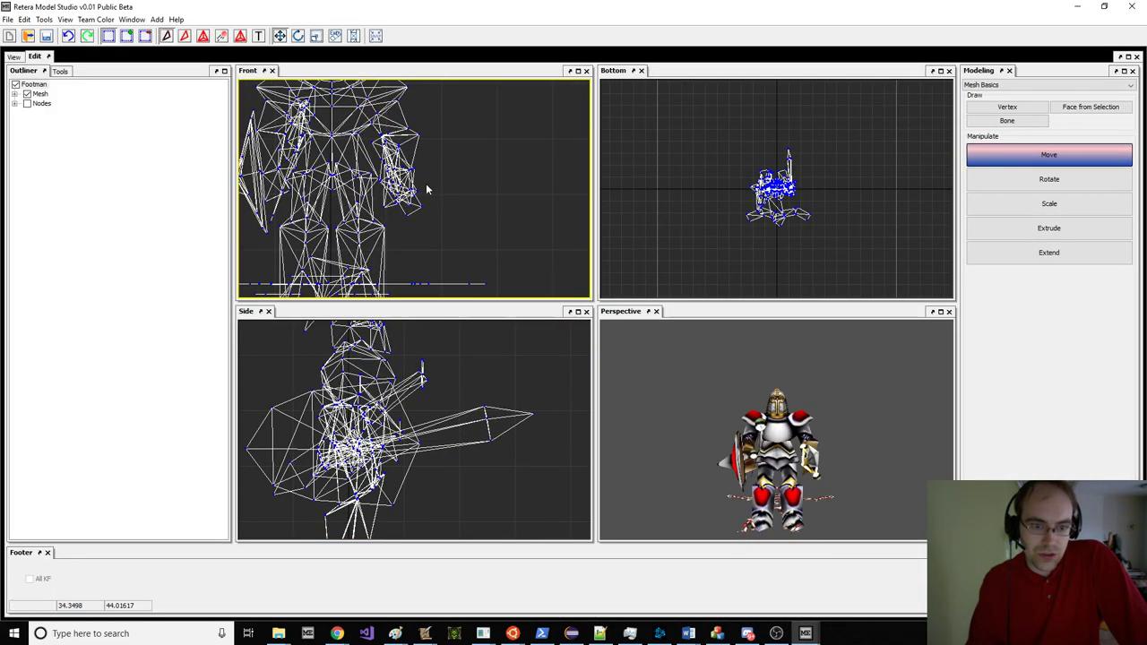
pyautogui.hotkey('ctrl', 'e')
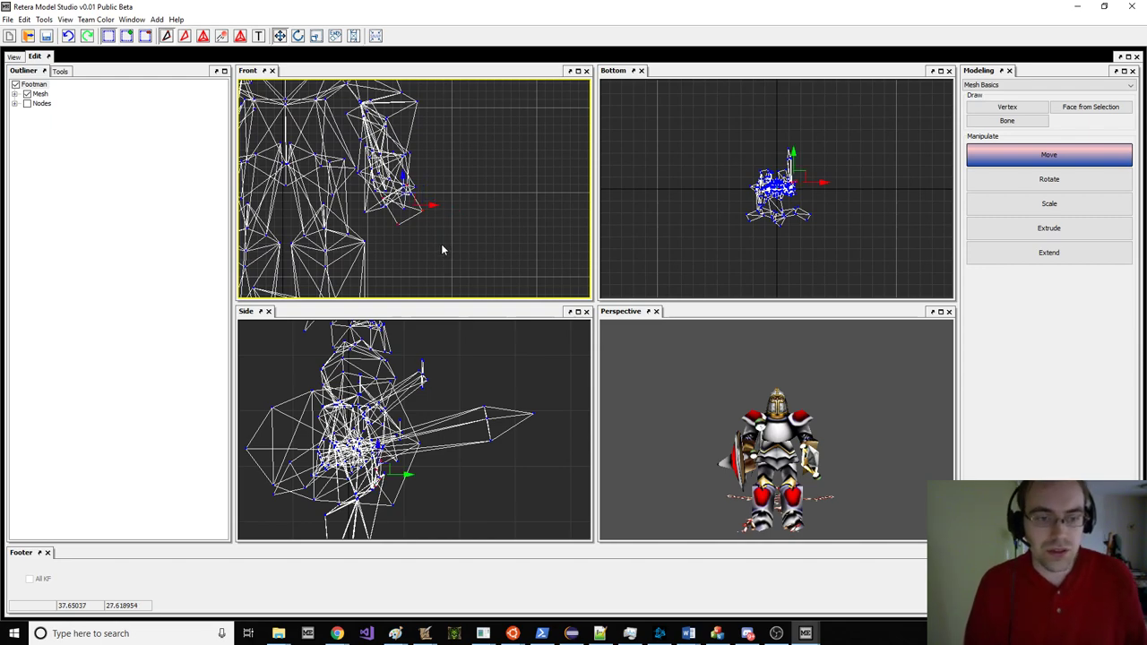
pyautogui.click(44, 20)
pyautogui.click(49, 30)
pyautogui.click(574, 389)
# Step: View the matrices of two more pieces around the Footman's sword hand, selecting one above and one beside the hand
pyautogui.scroll(3, 343, 117)
pyautogui.click(338, 87)
pyautogui.hotkey('ctrl', 'e')
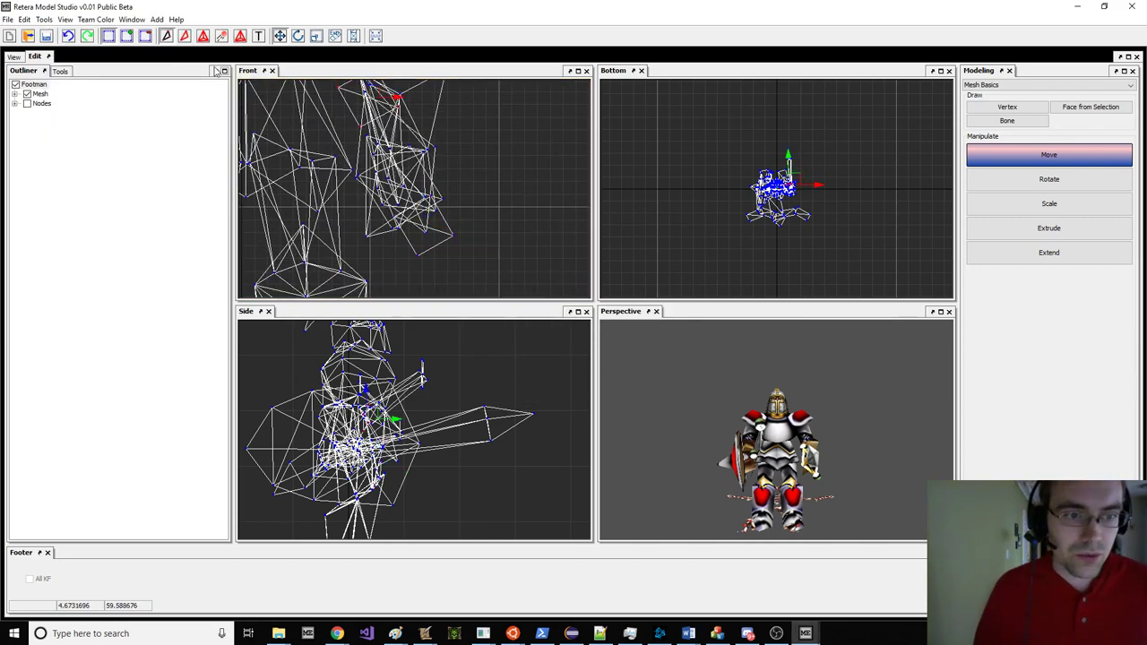
pyautogui.click(44, 19)
pyautogui.click(51, 33)
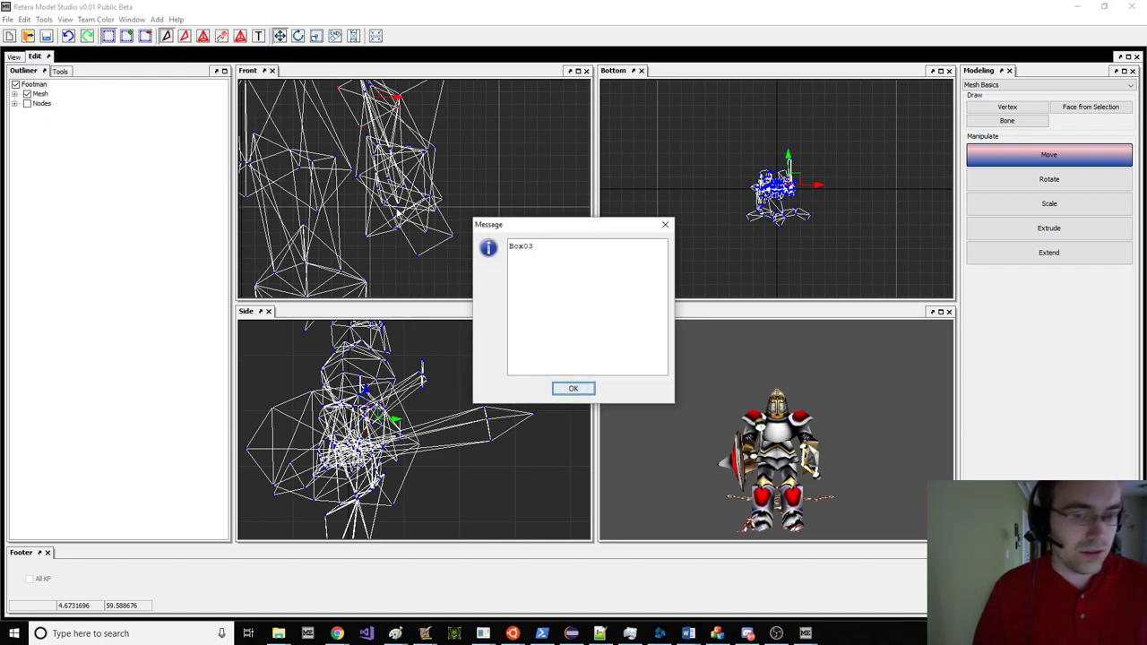
pyautogui.press('Return')
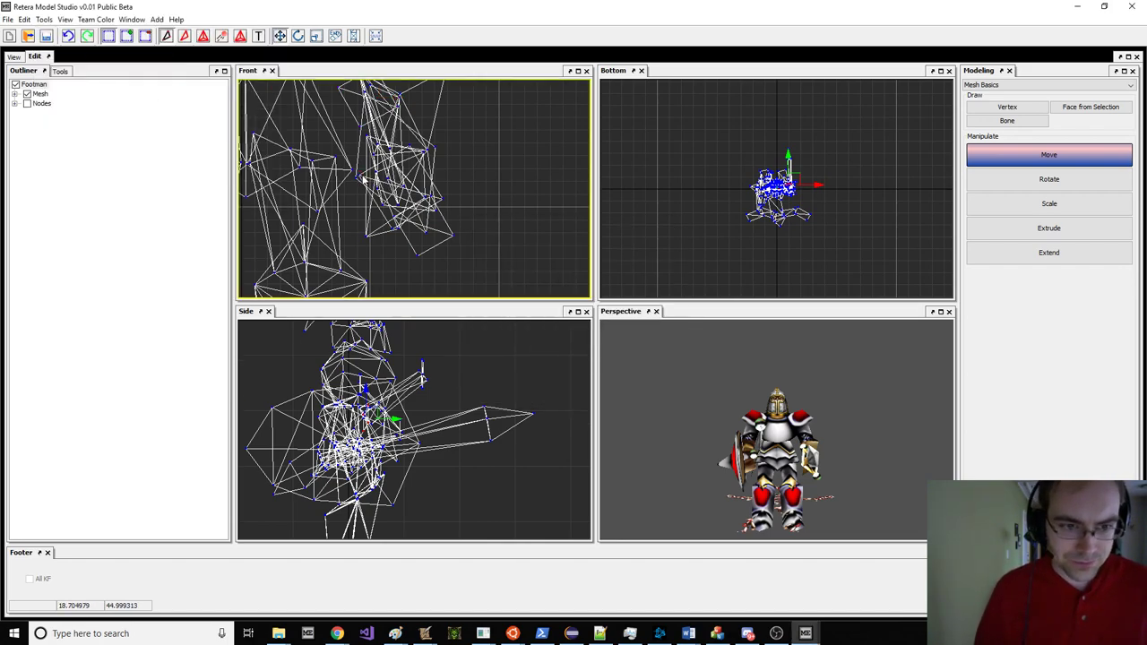
pyautogui.click(44, 18)
pyautogui.click(51, 33)
pyautogui.press('Return')
# Step: Return to the import window and remove Malfurion's Object16ArchDruid from the Box06 entry's new references
pyautogui.moveTo(806, 634)
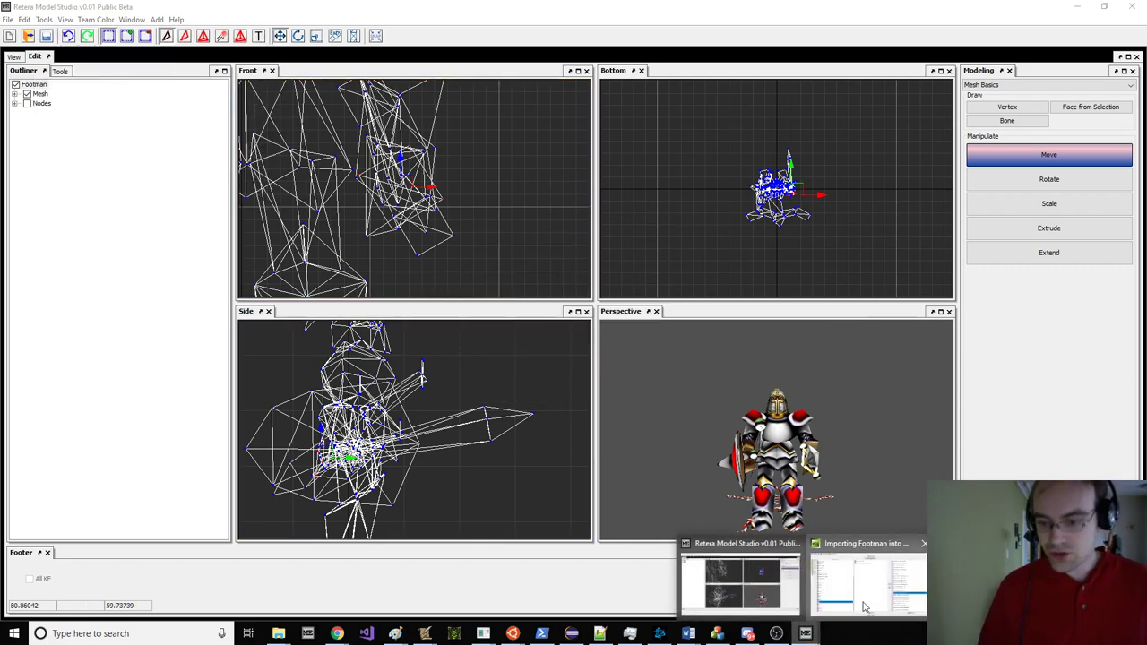
pyautogui.click(857, 580)
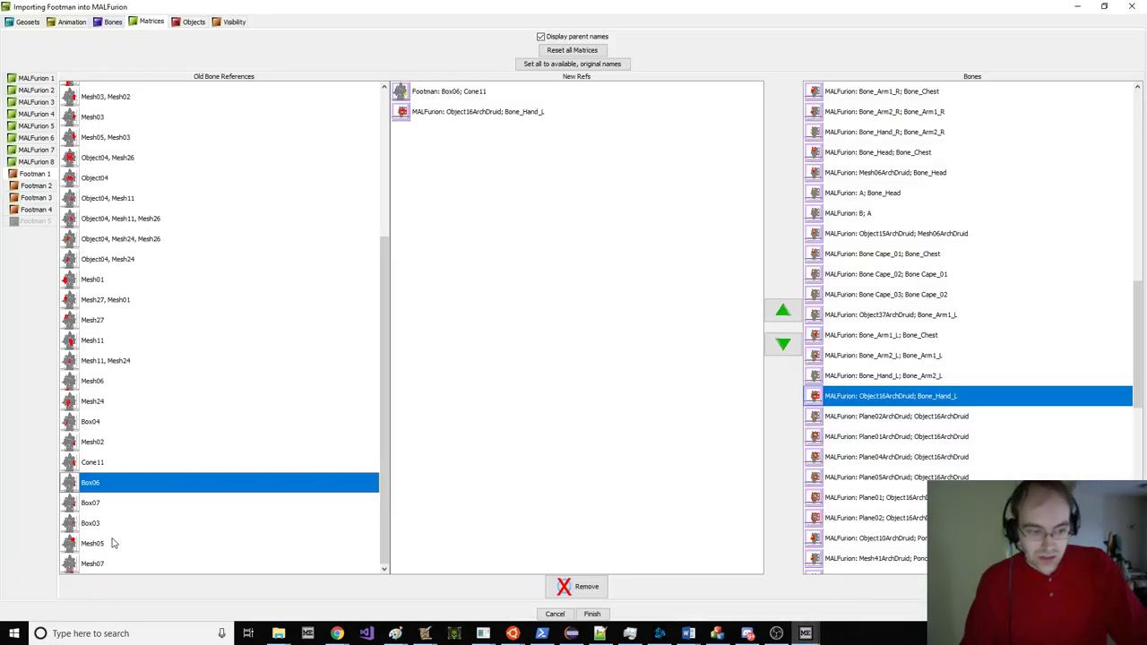
pyautogui.click(110, 502)
pyautogui.click(117, 523)
pyautogui.click(117, 502)
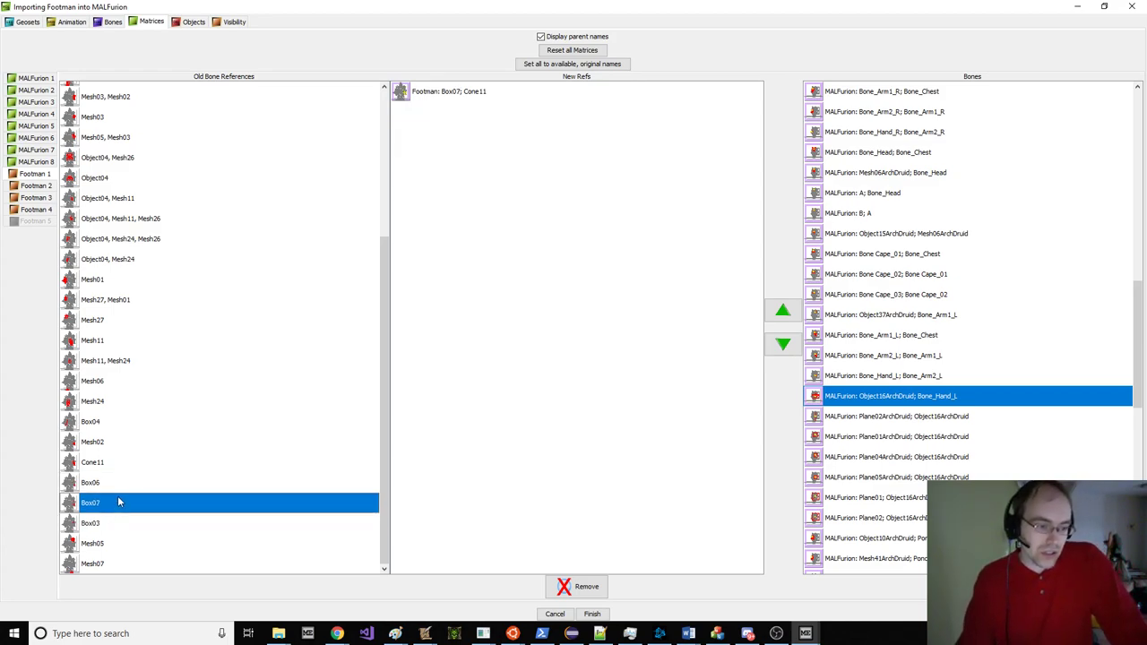
pyautogui.click(120, 486)
pyautogui.click(493, 276)
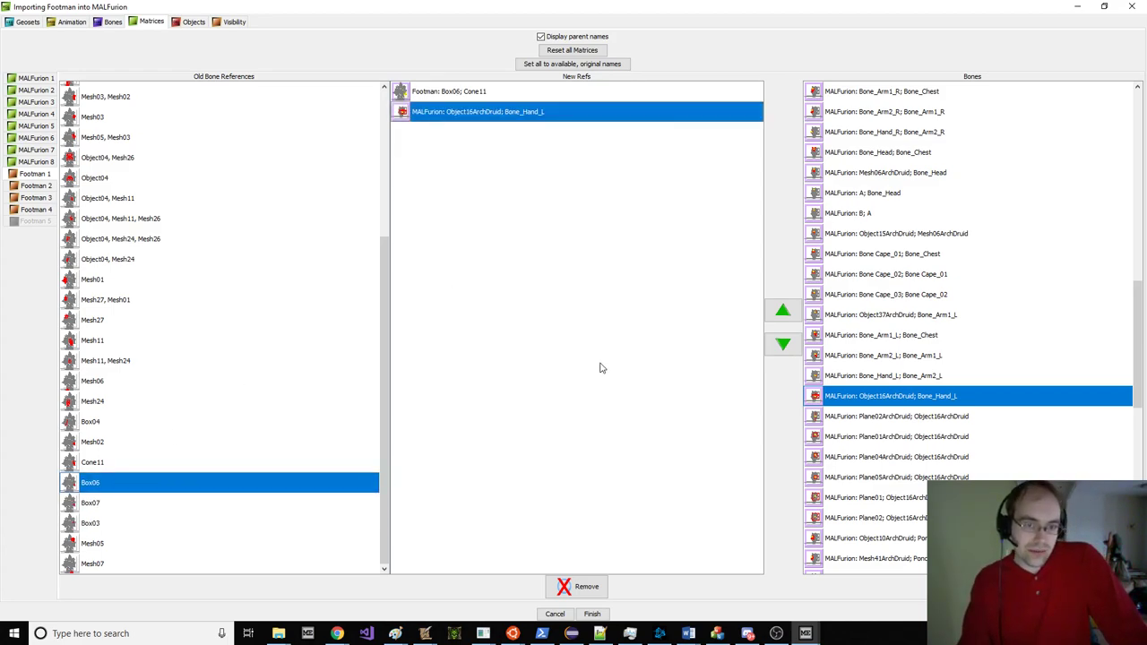
pyautogui.click(594, 583)
pyautogui.click(125, 503)
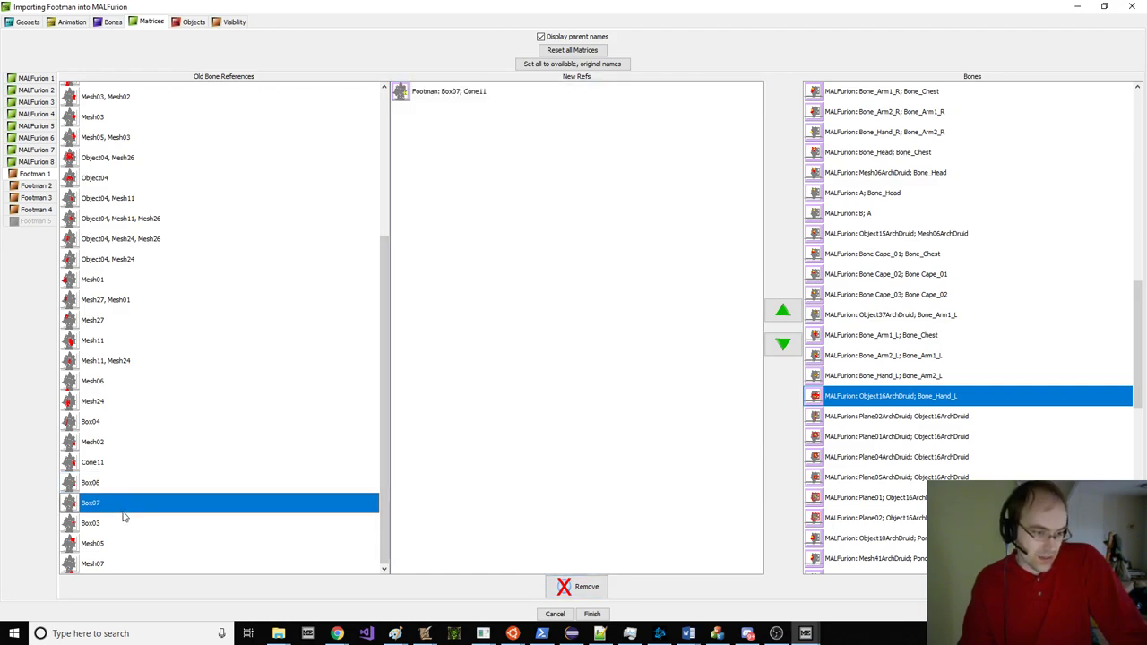
pyautogui.click(131, 484)
# Step: Set Malfurion's Object16ArchDruid as the parent of the Footman's imported bones Box06, Box07 and Box03
pyautogui.click(111, 23)
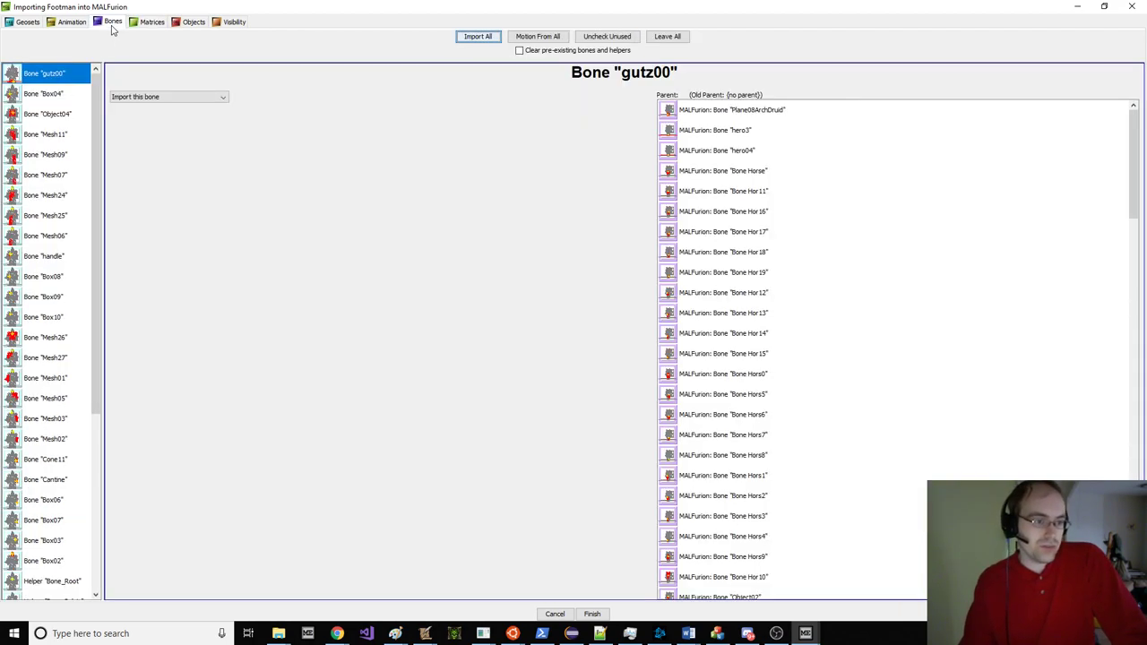
pyautogui.scroll(-3, 55, 278)
pyautogui.click(64, 419)
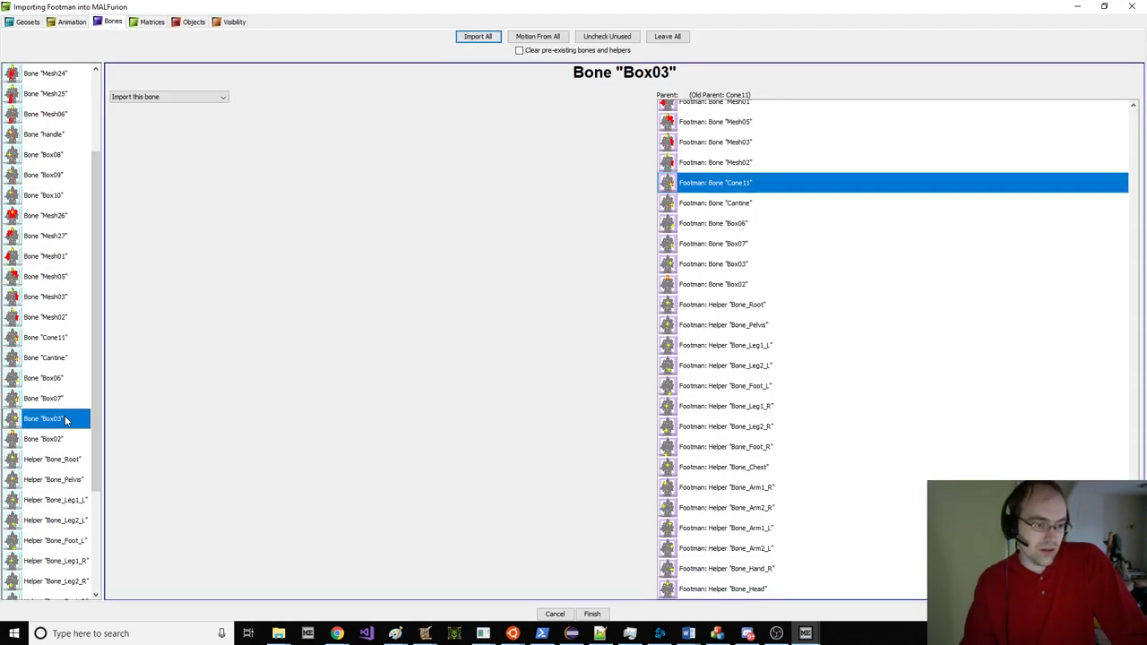
pyautogui.keyDown('shift'); pyautogui.click(68, 385); pyautogui.keyUp('shift')
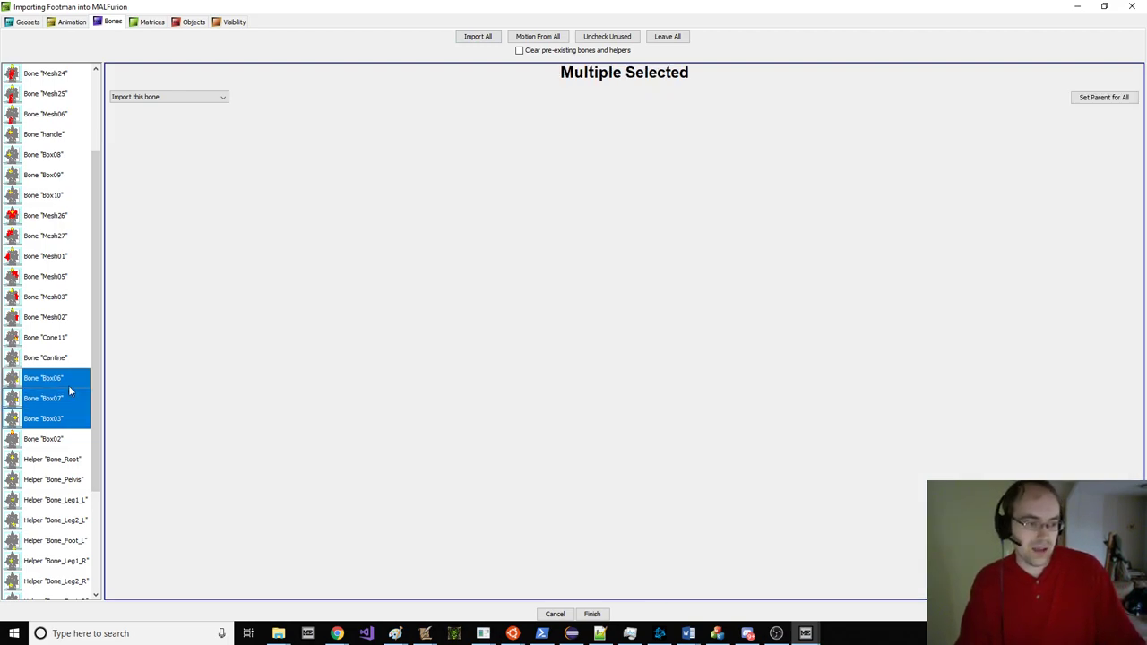
pyautogui.click(1104, 98)
pyautogui.scroll(-10, 569, 272)
pyautogui.scroll(-10, 572, 274)
pyautogui.scroll(5, 575, 276)
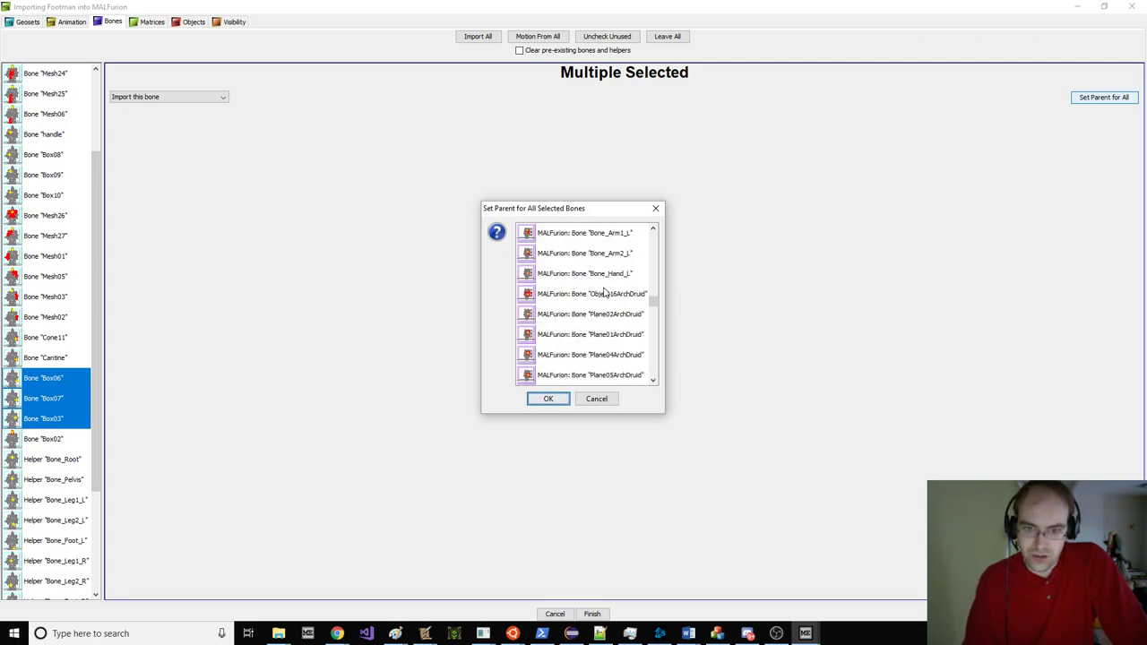
pyautogui.click(618, 295)
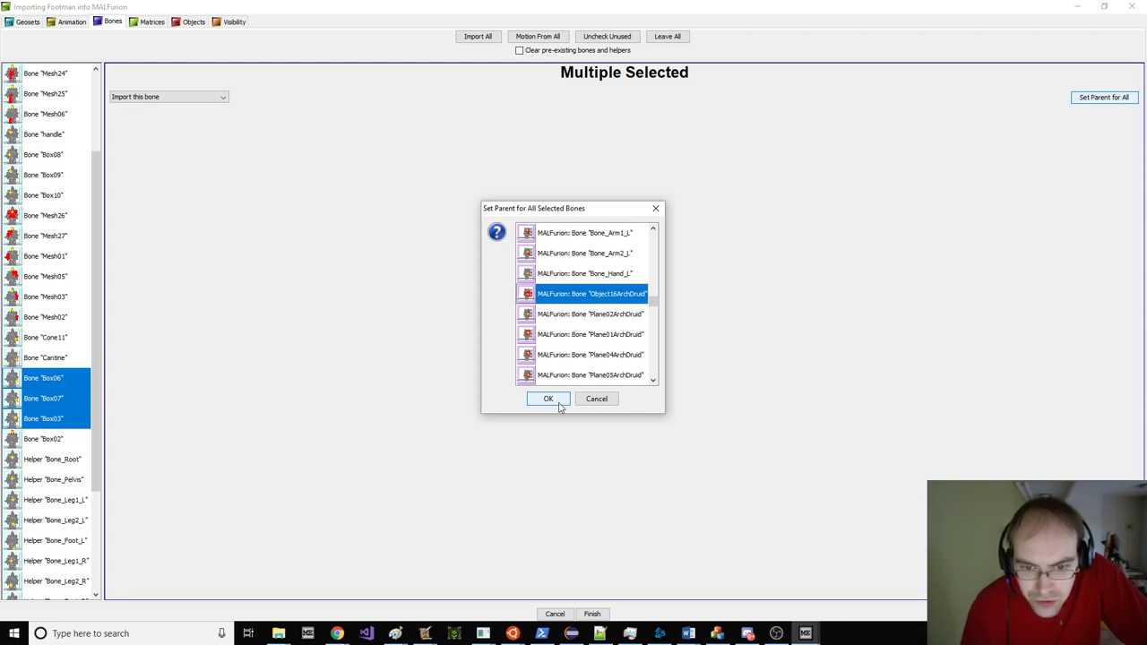
pyautogui.click(548, 399)
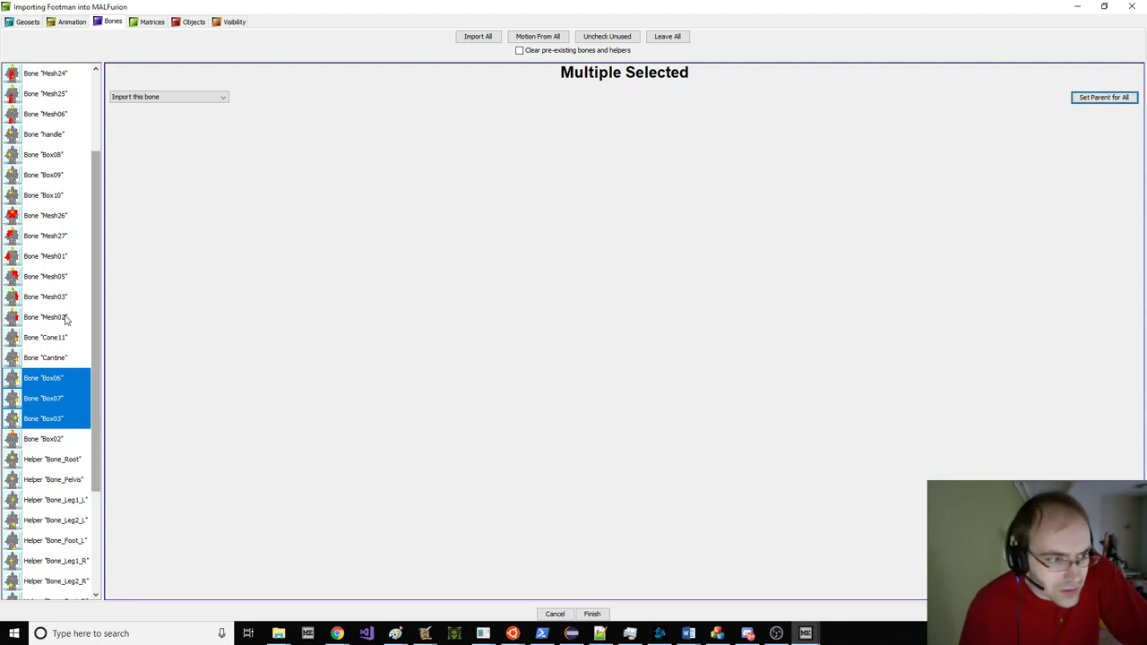
pyautogui.scroll(-3, 64, 317)
pyautogui.scroll(2, 65, 320)
pyautogui.scroll(3, 65, 320)
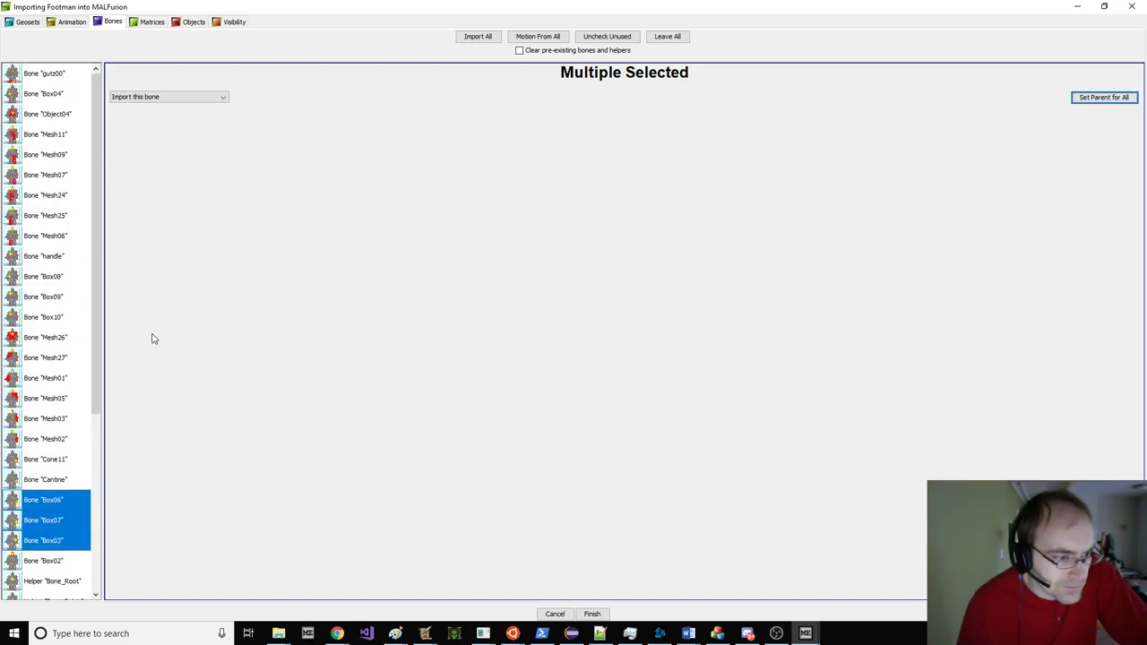
# Step: Switch to the Malfurion model in the main window and show only Geosets 4, 5, 6 and 7 of its mesh
pyautogui.moveTo(806, 634)
pyautogui.click(738, 581)
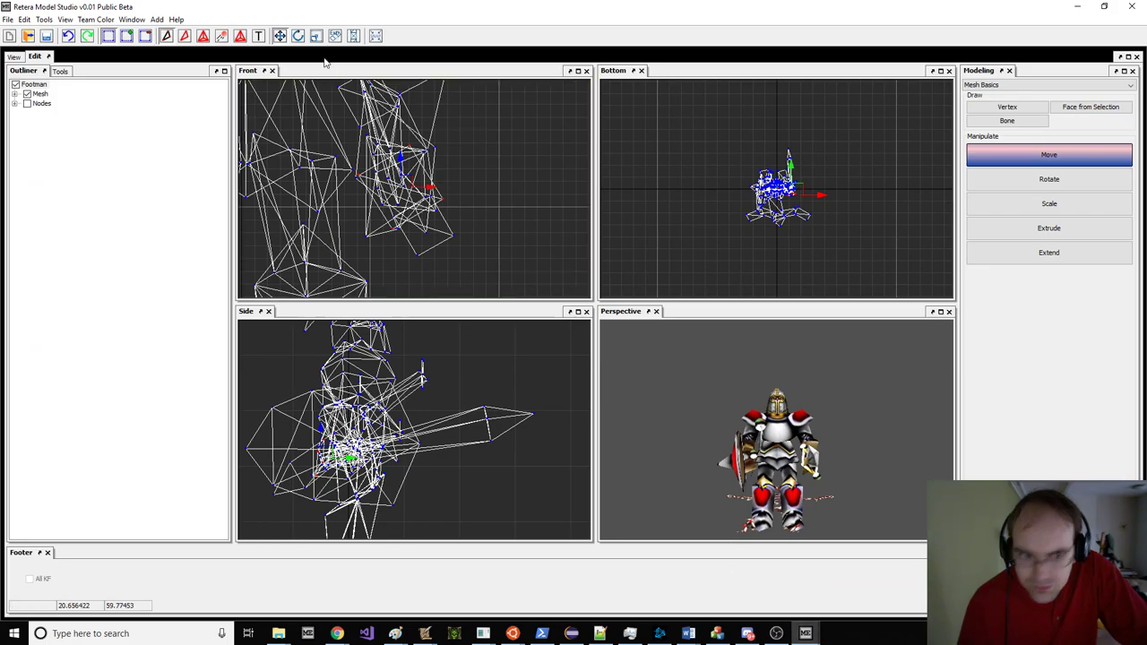
pyautogui.click(132, 19)
pyautogui.click(167, 96)
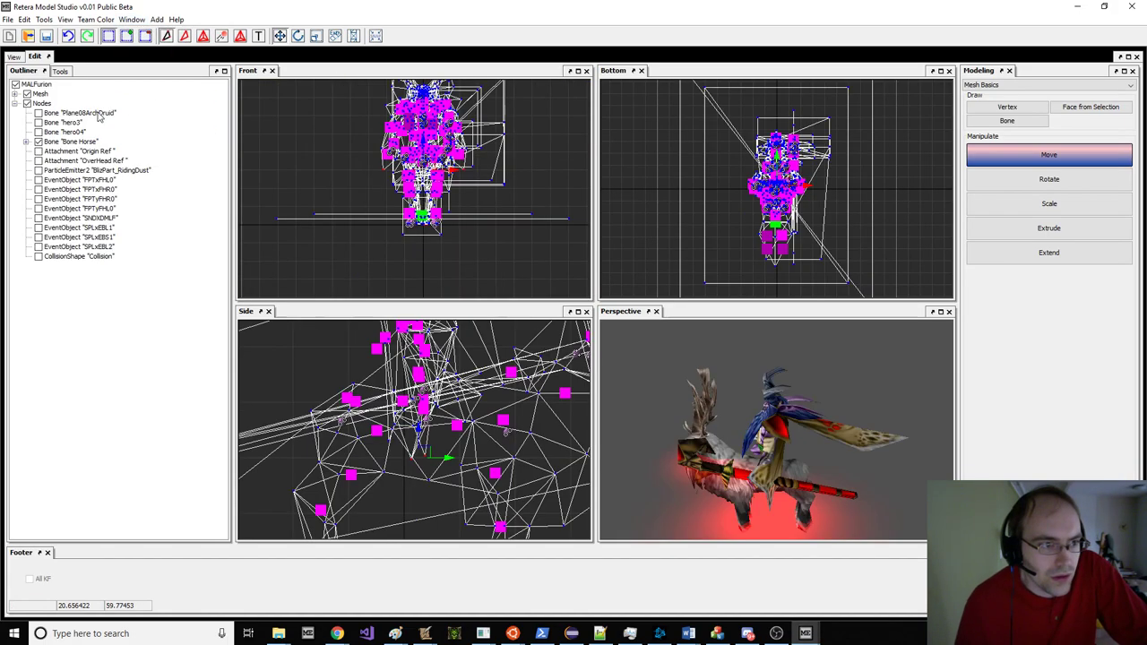
pyautogui.scroll(3, 507, 213)
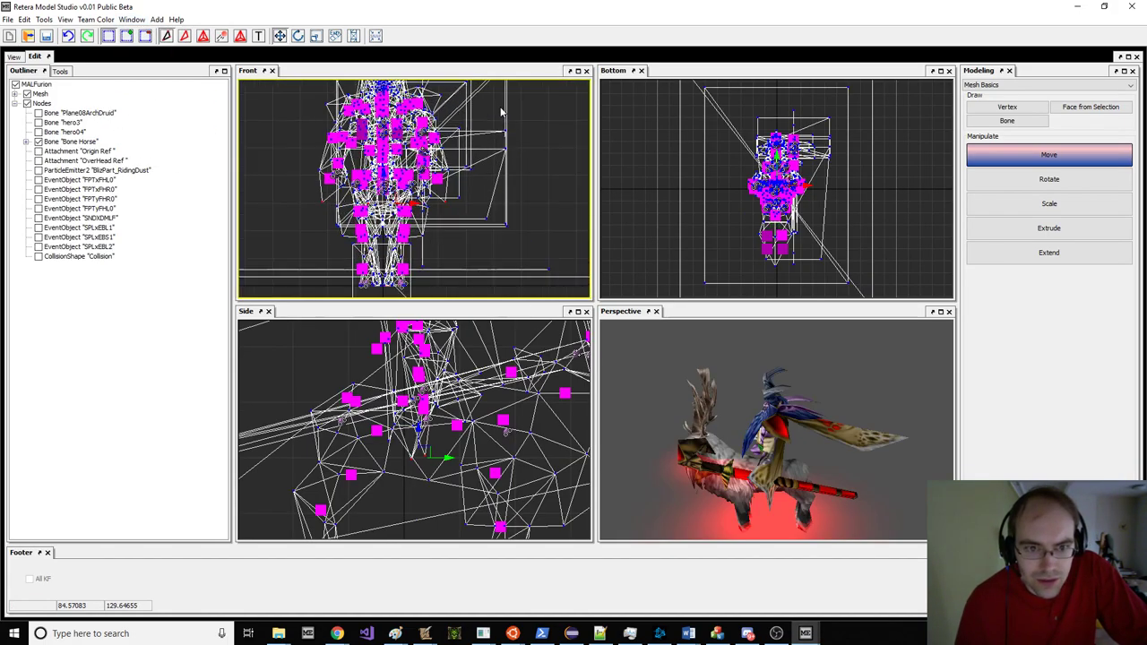
pyautogui.click(15, 95)
pyautogui.click(27, 94)
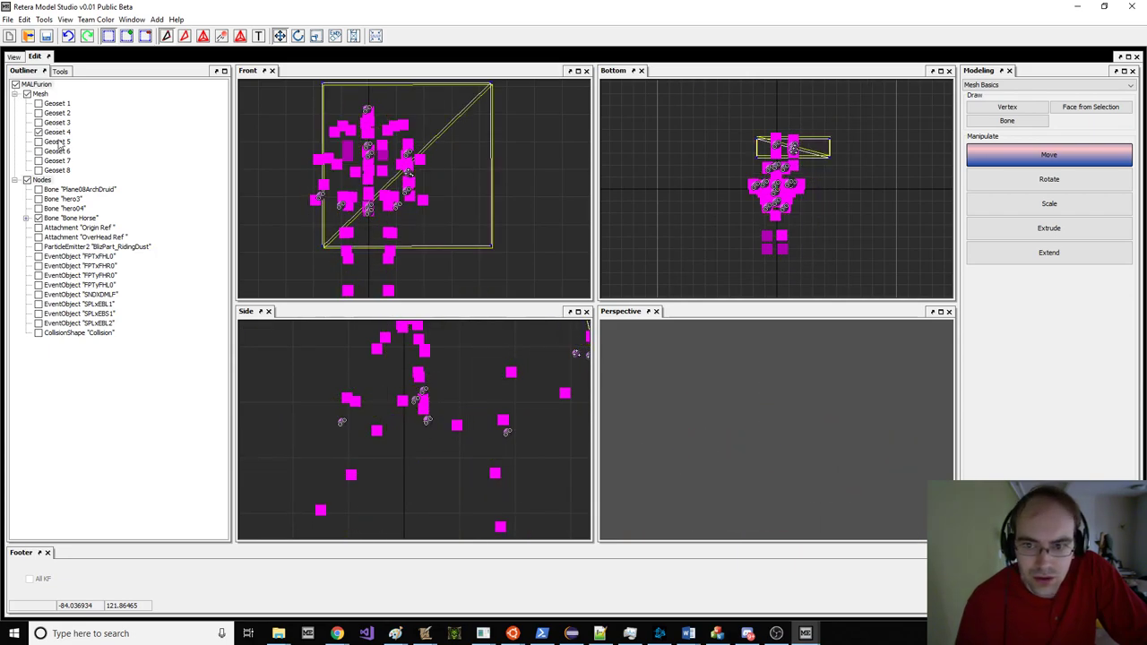
pyautogui.click(59, 142)
pyautogui.click(60, 150)
# Step: View the matrices of the vertices along the outer edge of Malfurion's visible geosets in the front view
pyautogui.moveTo(534, 159); pyautogui.dragTo(525, 183, button='middle')
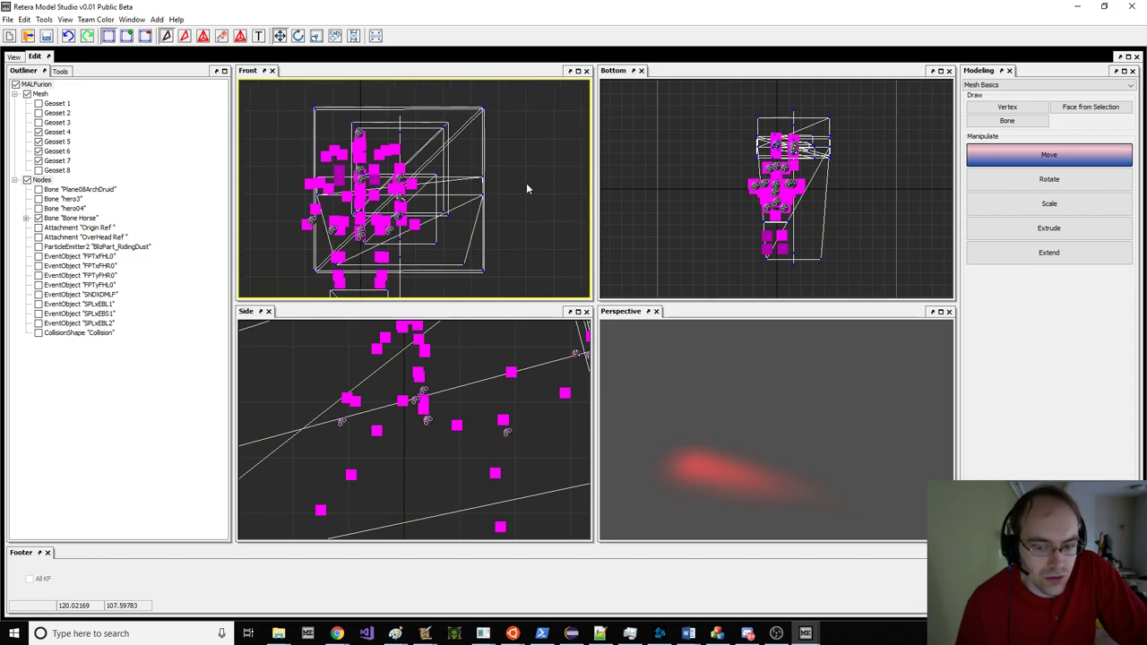
pyautogui.scroll(-1, 526, 183)
pyautogui.scroll(-5, 728, 332)
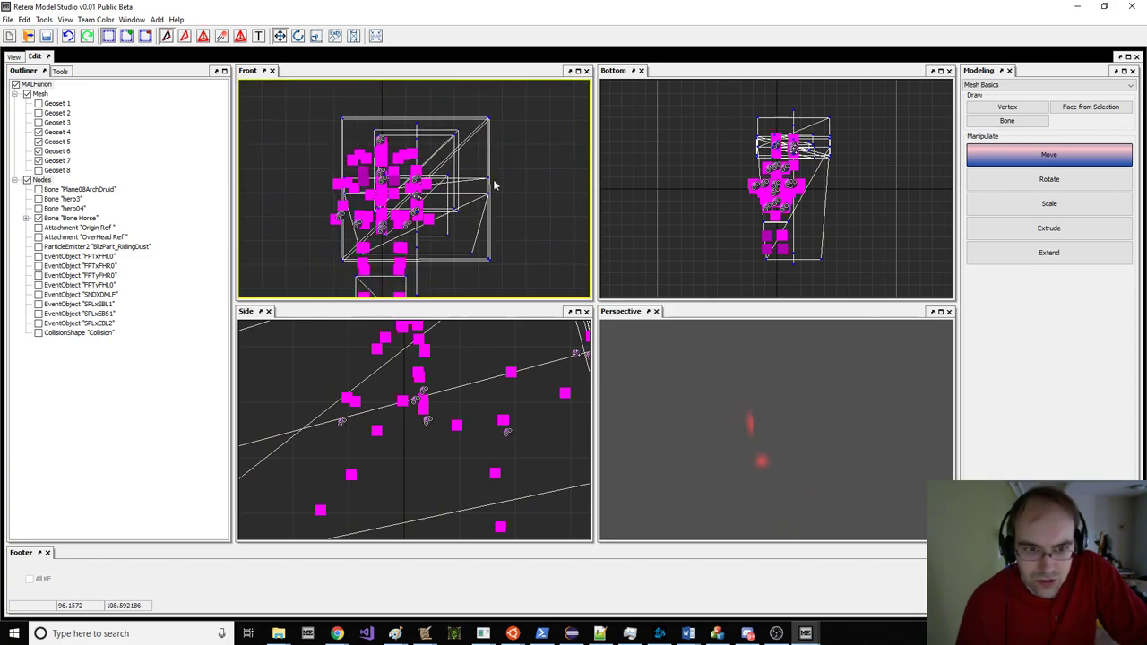
pyautogui.moveTo(506, 285); pyautogui.dragTo(506, 285)
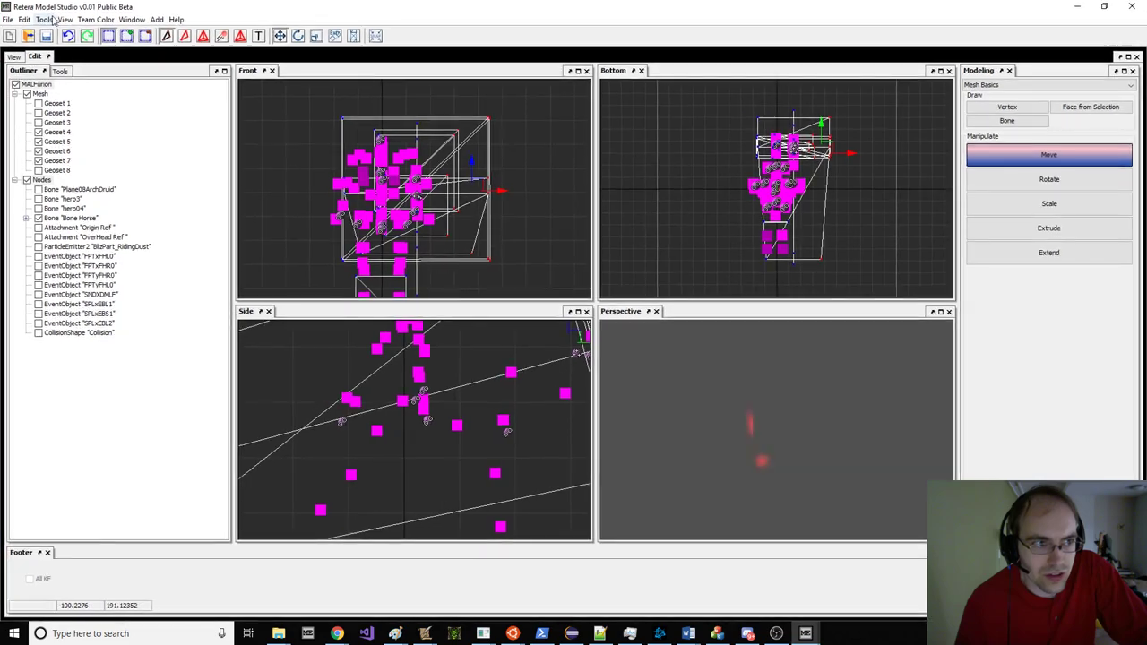
pyautogui.click(70, 19)
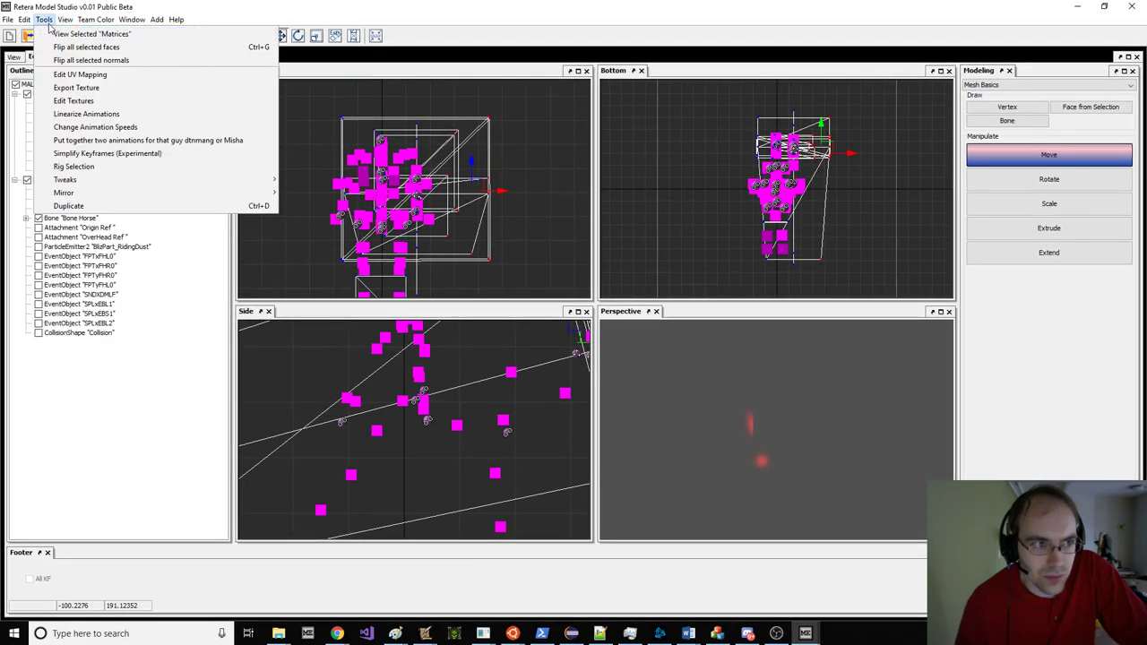
pyautogui.click(56, 33)
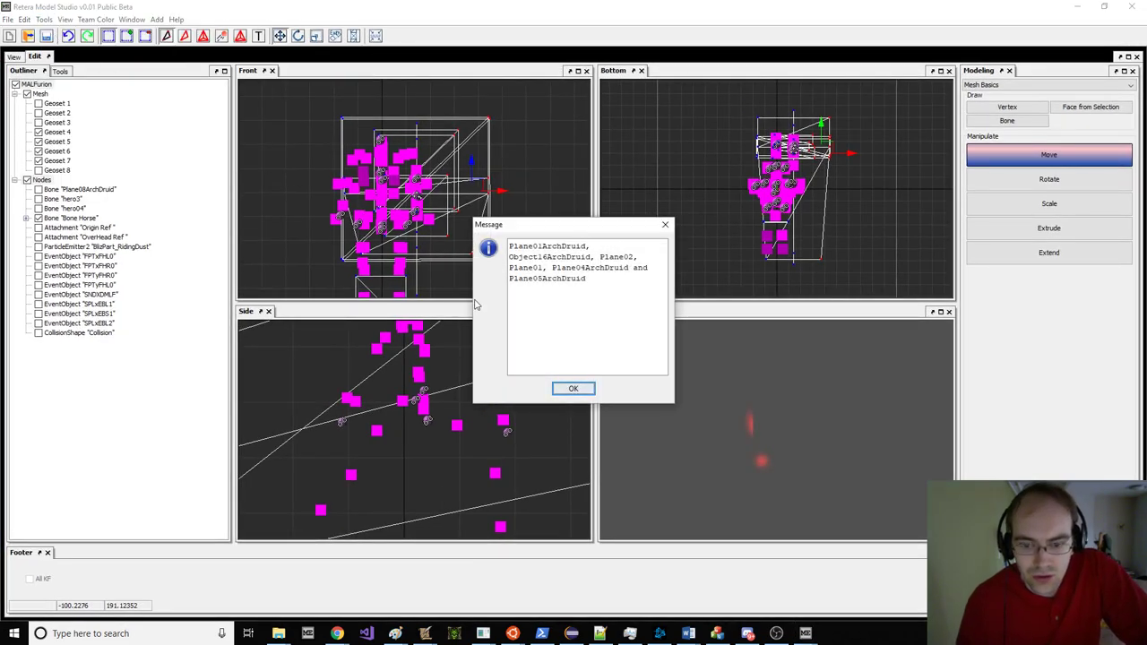
pyautogui.click(572, 388)
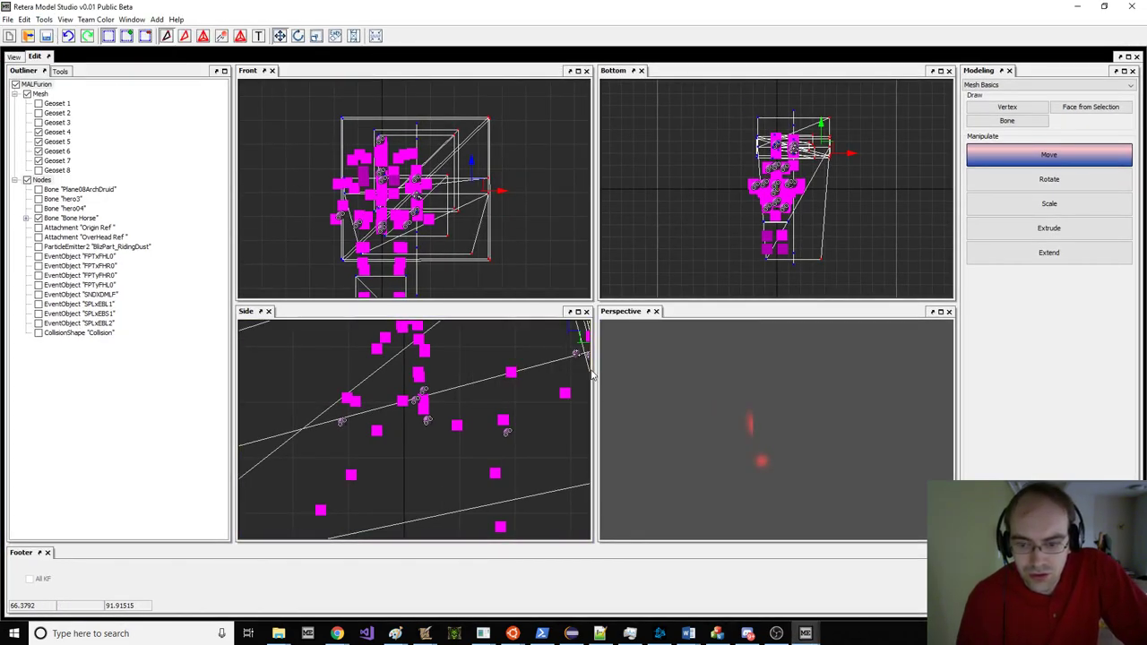
# Step: Examine the animated Malfurion model from several angles in the preview
pyautogui.click(15, 56)
pyautogui.moveTo(287, 239); pyautogui.dragTo(326, 238)
pyautogui.moveTo(326, 236)
pyautogui.mouseDown(button='middle')
pyautogui.moveTo(255, 246)
pyautogui.moveTo(317, 248)
pyautogui.mouseUp(button='middle')
pyautogui.moveTo(317, 250); pyautogui.dragTo(305, 225)
pyautogui.moveTo(416, 223); pyautogui.dragTo(400, 201)
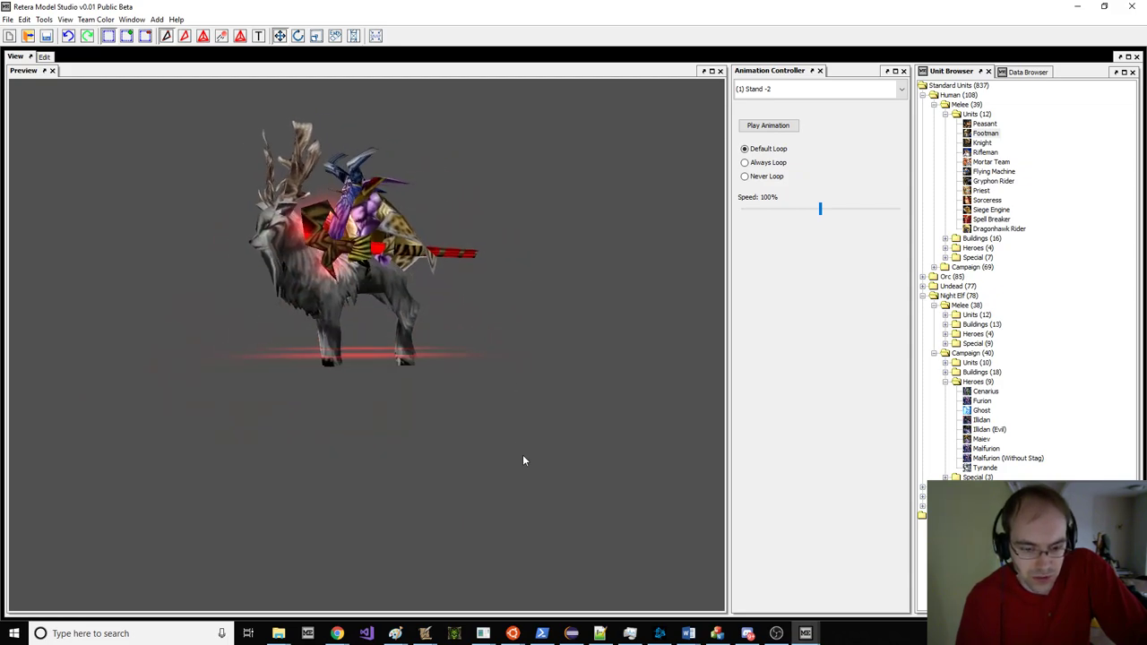
# Step: Switch to Warcraft III World Editor and list the Night Elf campaign units in the Unit Palette
pyautogui.moveTo(425, 633)
pyautogui.click(297, 587)
pyautogui.click(1050, 39)
pyautogui.click(1039, 65)
pyautogui.click(1039, 71)
pyautogui.click(1029, 106)
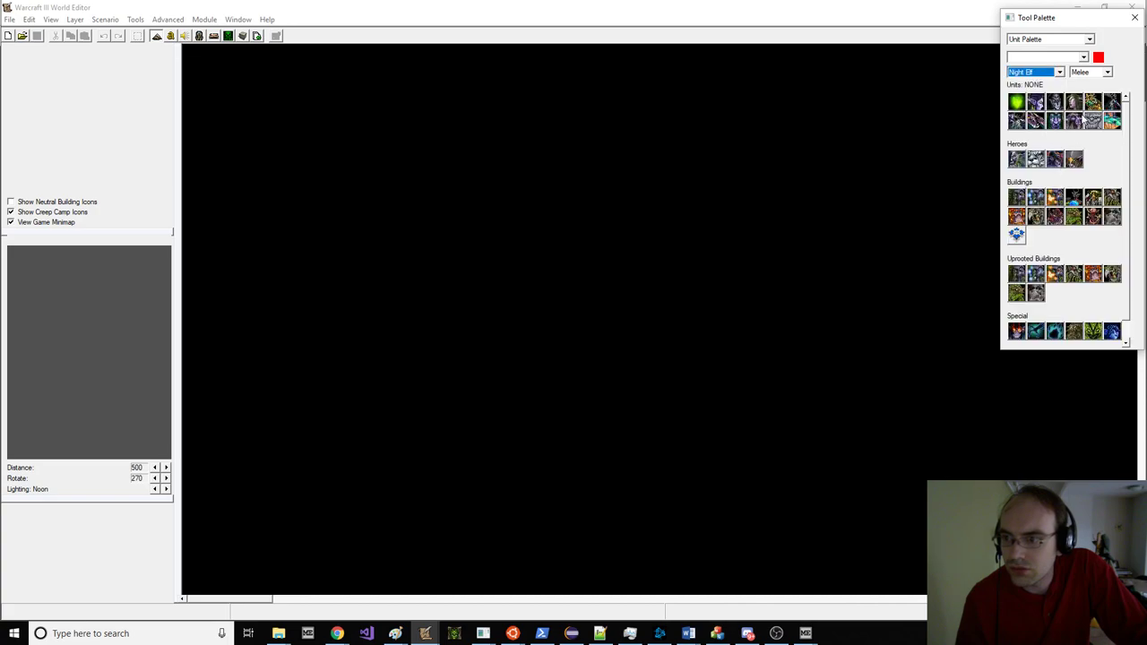
pyautogui.click(1089, 72)
pyautogui.click(1086, 91)
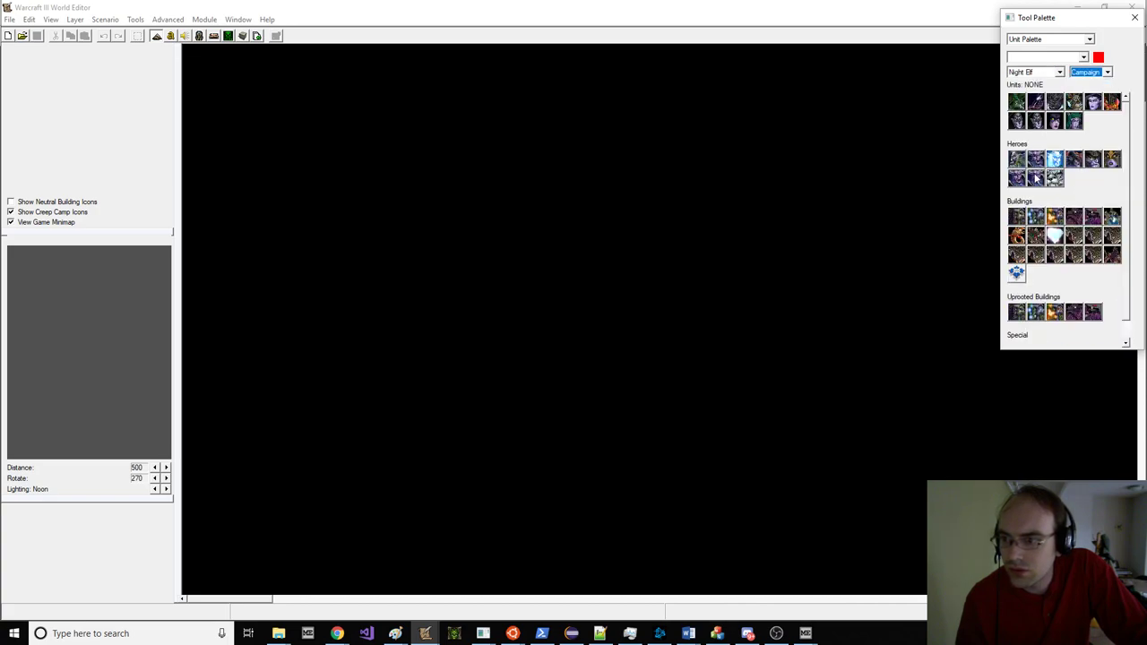
# Step: Preview the mounted Malfurion hero and try other lighting settings on the preview
pyautogui.click(1016, 177)
pyautogui.click(88, 413)
pyautogui.click(165, 489)
pyautogui.click(156, 488)
pyautogui.click(156, 488)
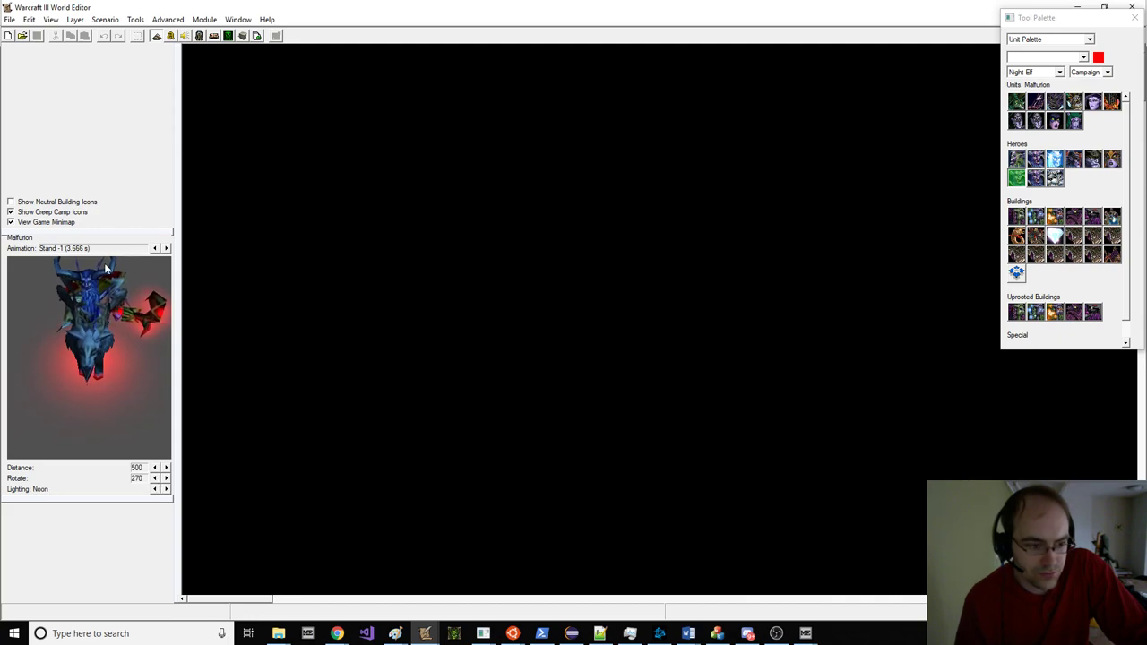
# Step: Create a new 64 by 64 Lordaeron Summer map and place the Night Elf campaign hero Malfurion on it
pyautogui.click(9, 36)
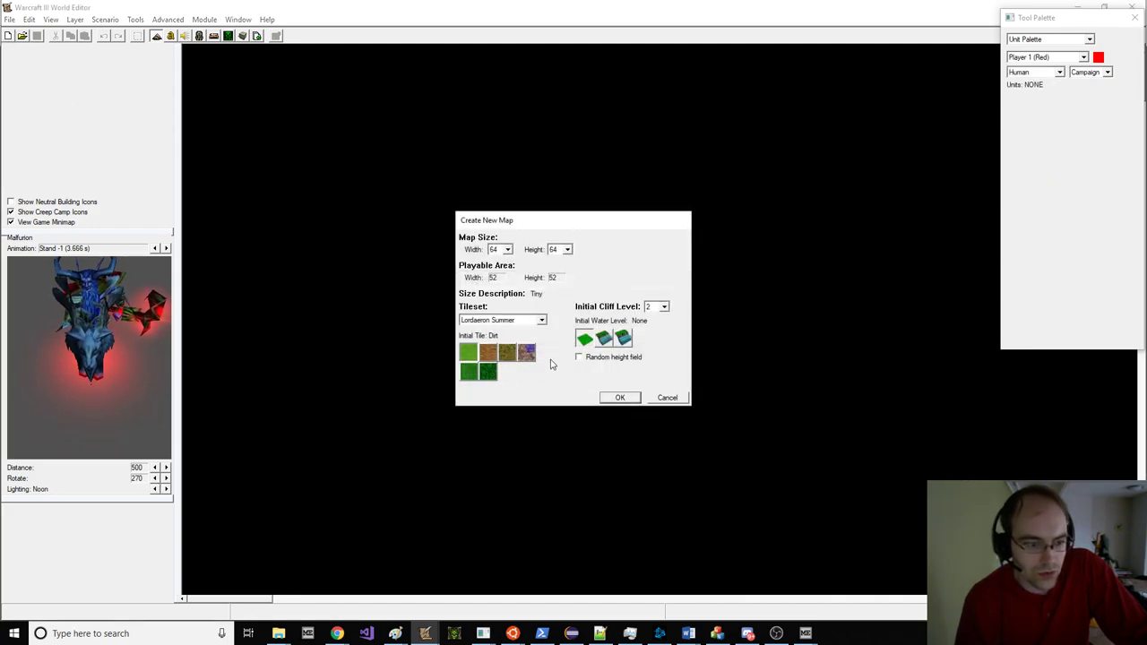
pyautogui.press('Return')
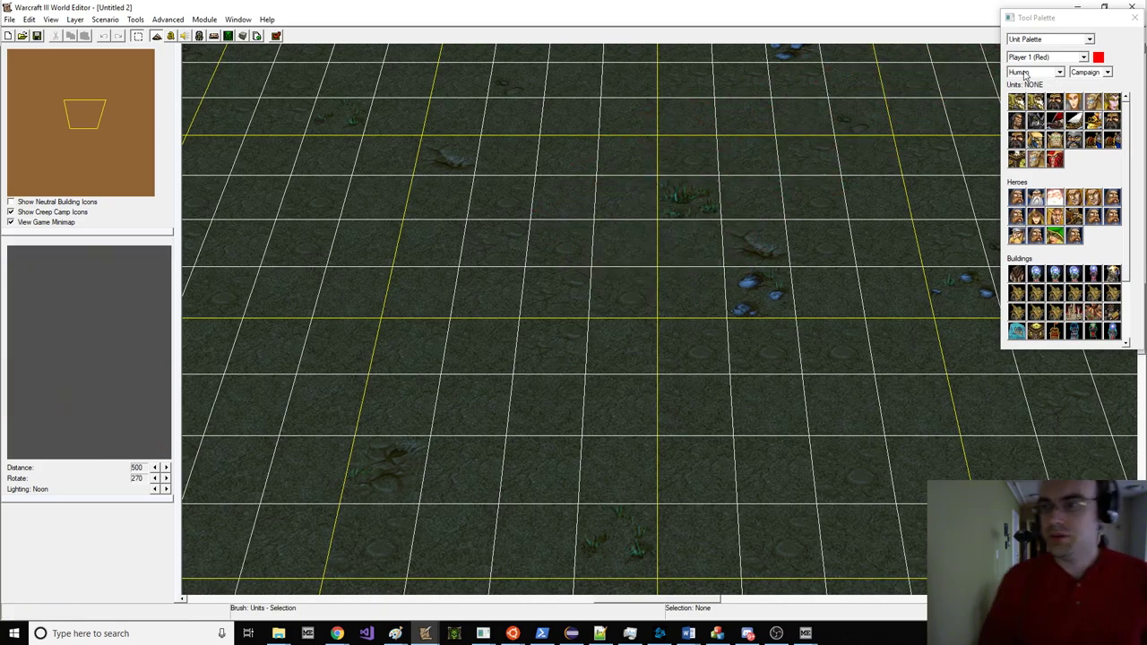
pyautogui.click(1039, 72)
pyautogui.click(1036, 107)
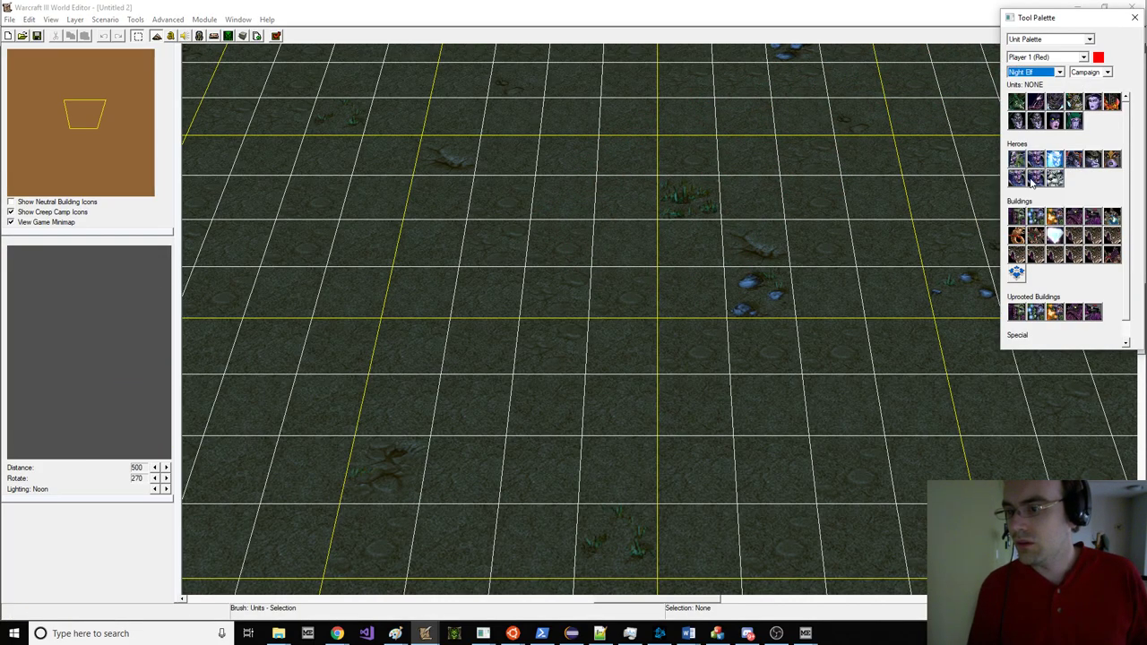
pyautogui.click(1054, 159)
pyautogui.click(640, 117)
pyautogui.scroll(-2, 633, 179)
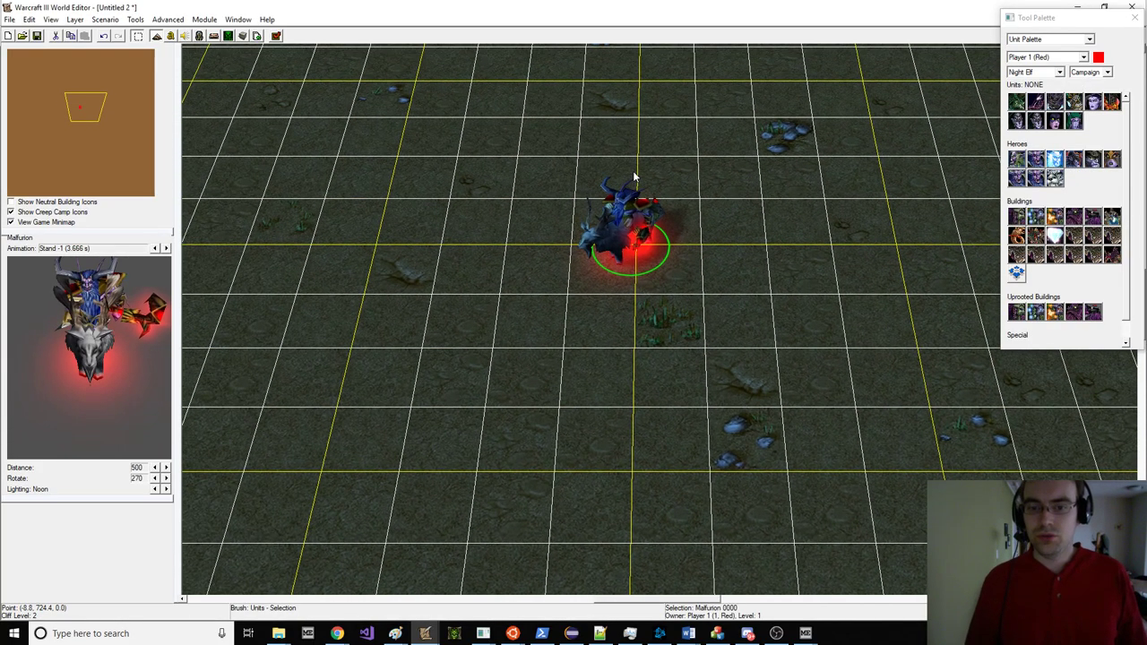
# Step: Hide the map's grid and terrain and examine the placed Malfurion up close
pyautogui.press('g')
pyautogui.press('t')
pyautogui.press('t')
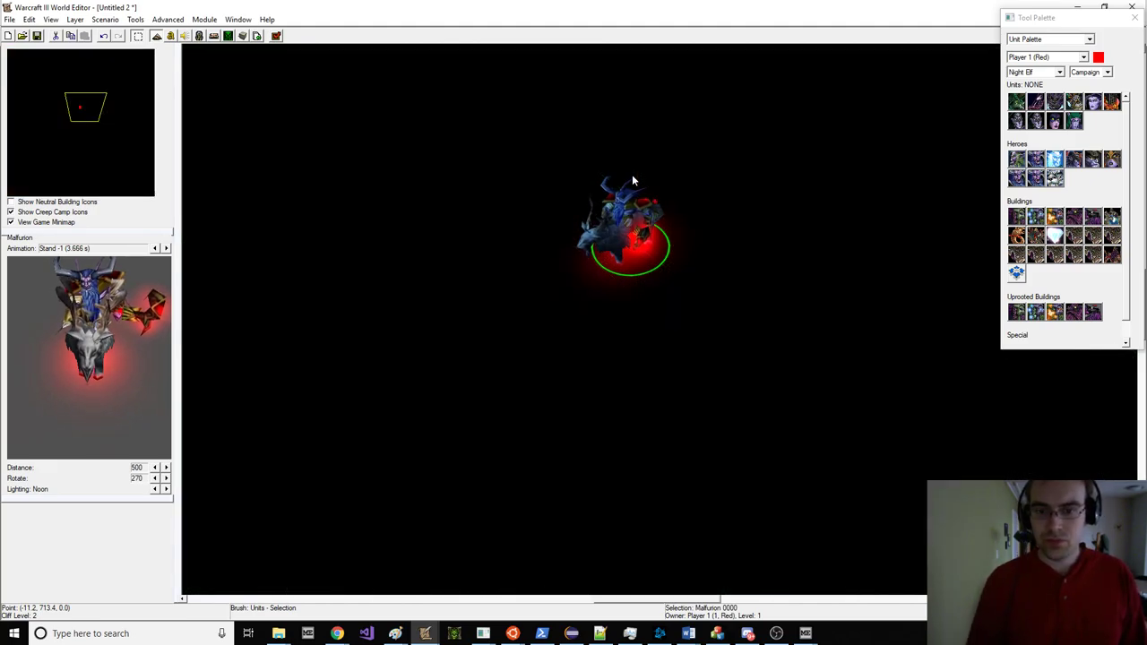
pyautogui.scroll(2, 633, 180)
pyautogui.moveTo(711, 172); pyautogui.dragTo(552, 223, button='right')
pyautogui.click(561, 251)
pyautogui.scroll(3, 575, 296)
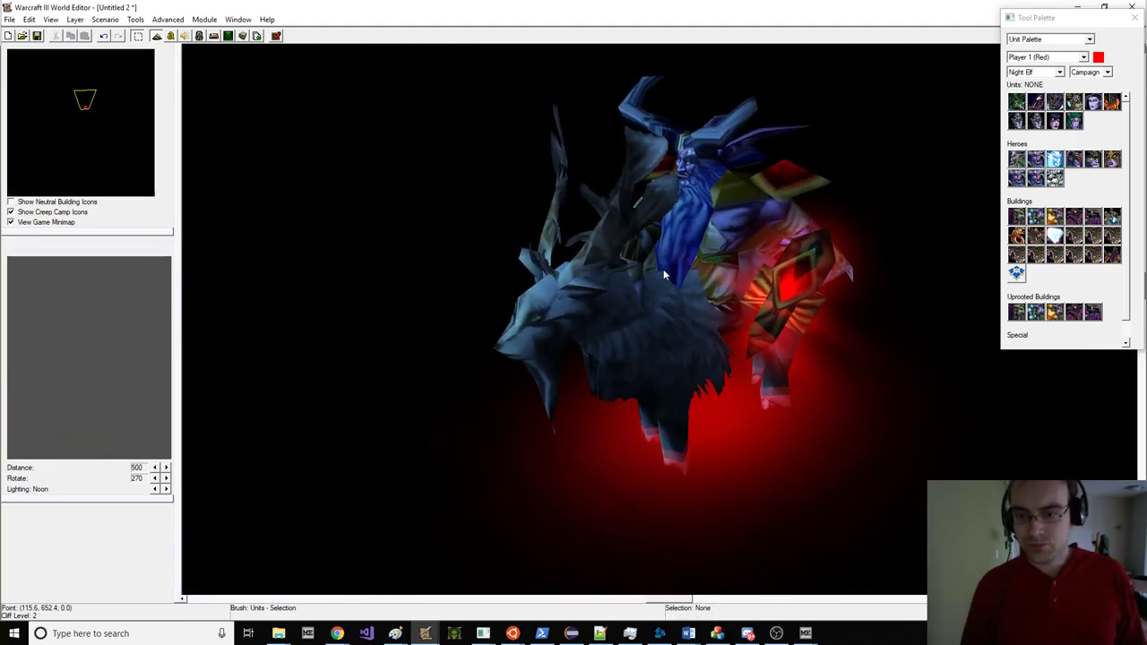
# Step: Switch the map view's lighting and examine the placed Malfurion and his staff from the side
pyautogui.press('l')
pyautogui.keyDown('ctrl'); pyautogui.moveTo(664, 272); pyautogui.dragTo(709, 173, button='right'); pyautogui.keyUp('ctrl')
pyautogui.keyDown('ctrl'); pyautogui.moveTo(937, 278); pyautogui.dragTo(667, 359, button='right'); pyautogui.keyUp('ctrl')
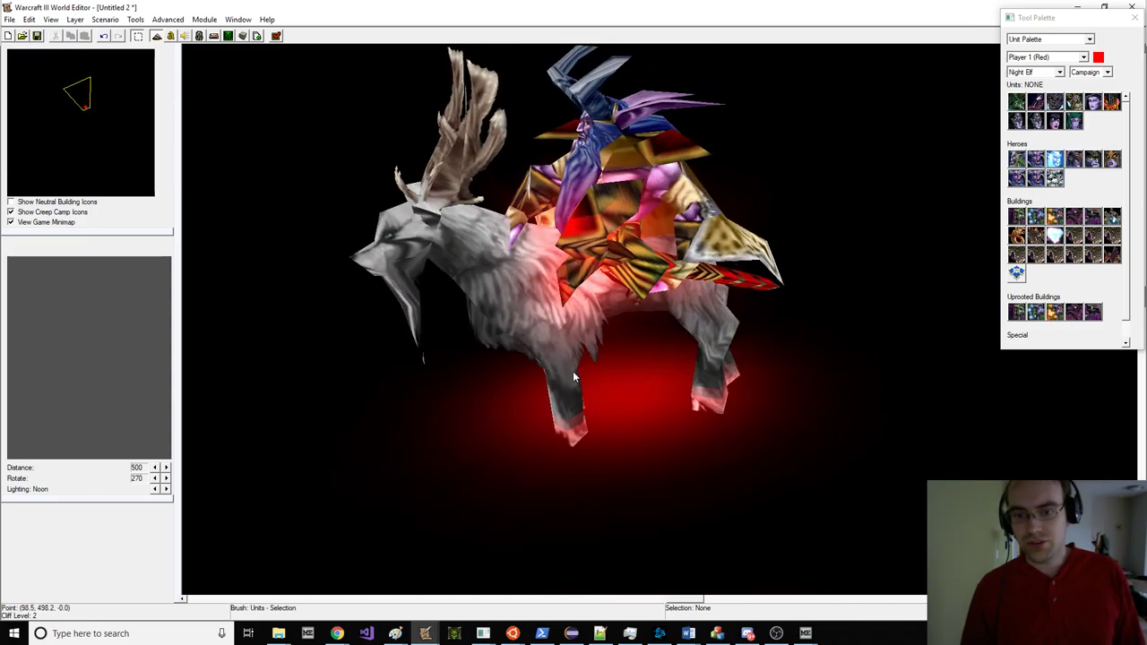
pyautogui.click(652, 434)
pyautogui.moveTo(652, 434); pyautogui.dragTo(420, 280, button='right')
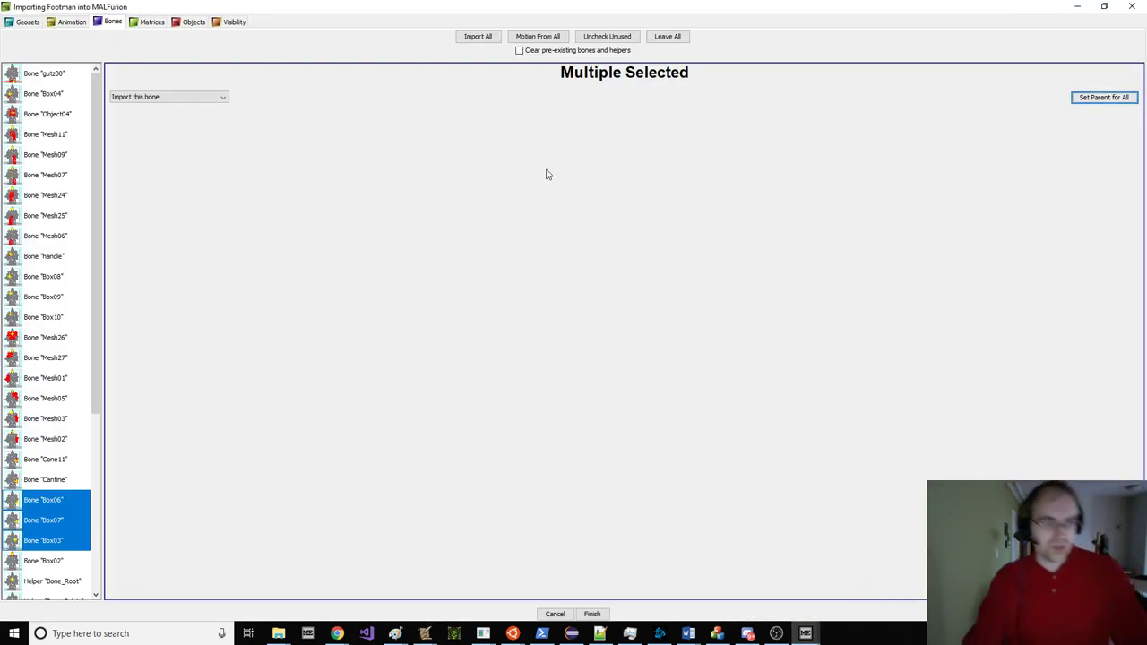
# Step: Return to the Footman import window and check the parents of bones Box06, Box07, Box03 and Cantine
pyautogui.click(54, 502)
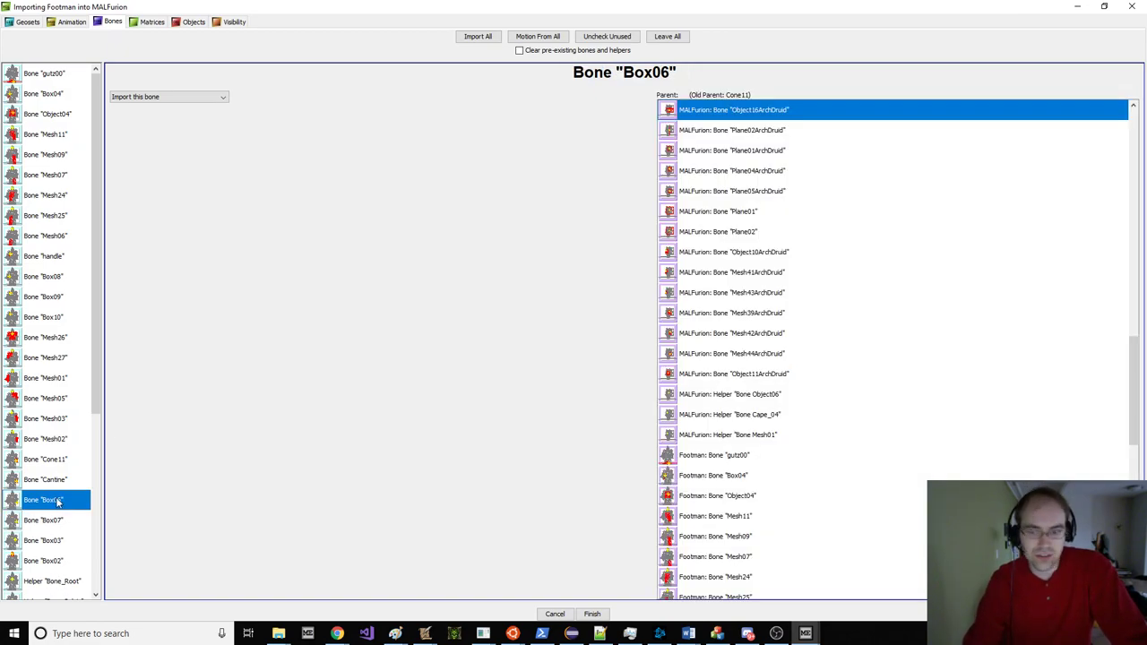
pyautogui.click(61, 520)
pyautogui.click(60, 537)
pyautogui.click(65, 507)
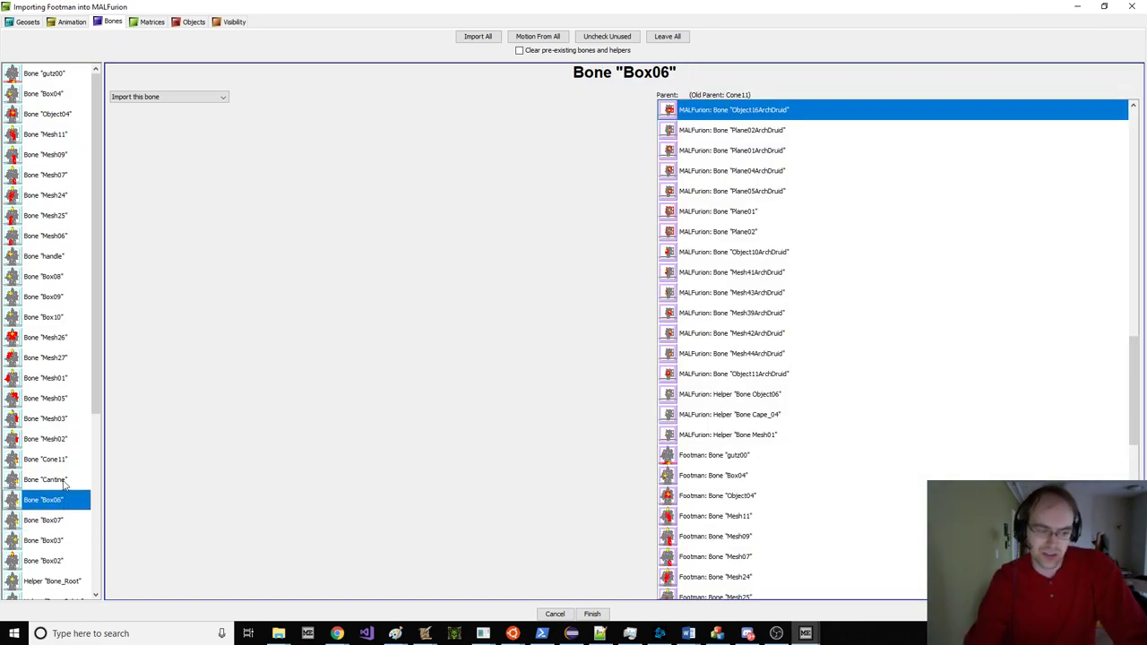
pyautogui.click(52, 480)
# Step: Check the new references of the Box07 and Box03 entries in the Footman 1 matrices
pyautogui.click(150, 21)
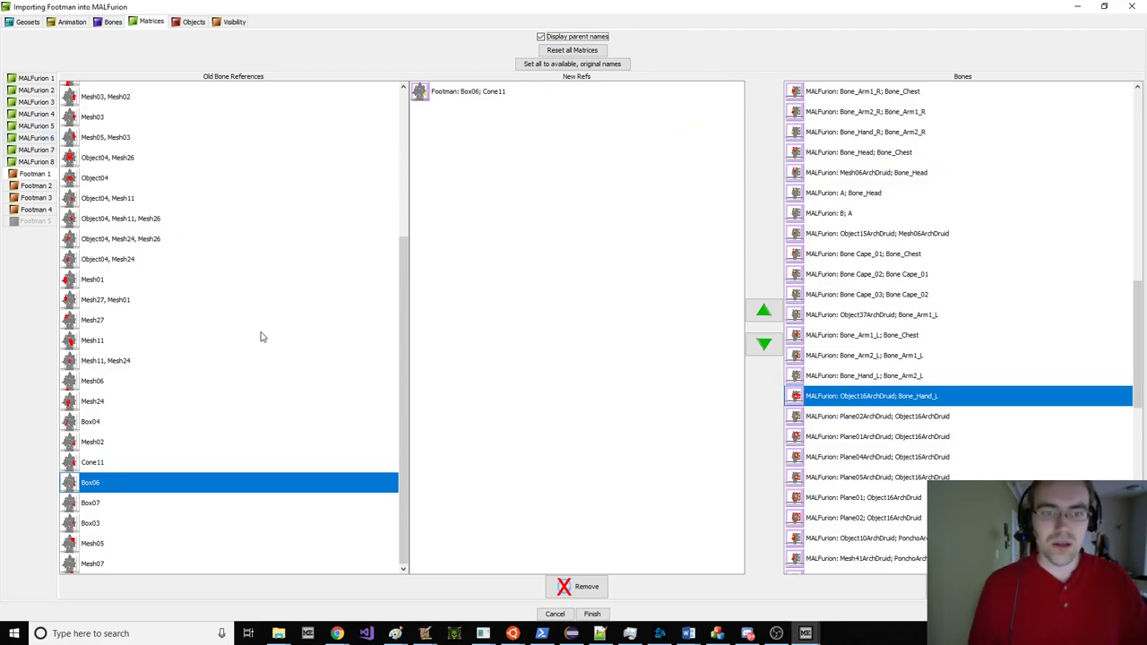
pyautogui.click(112, 503)
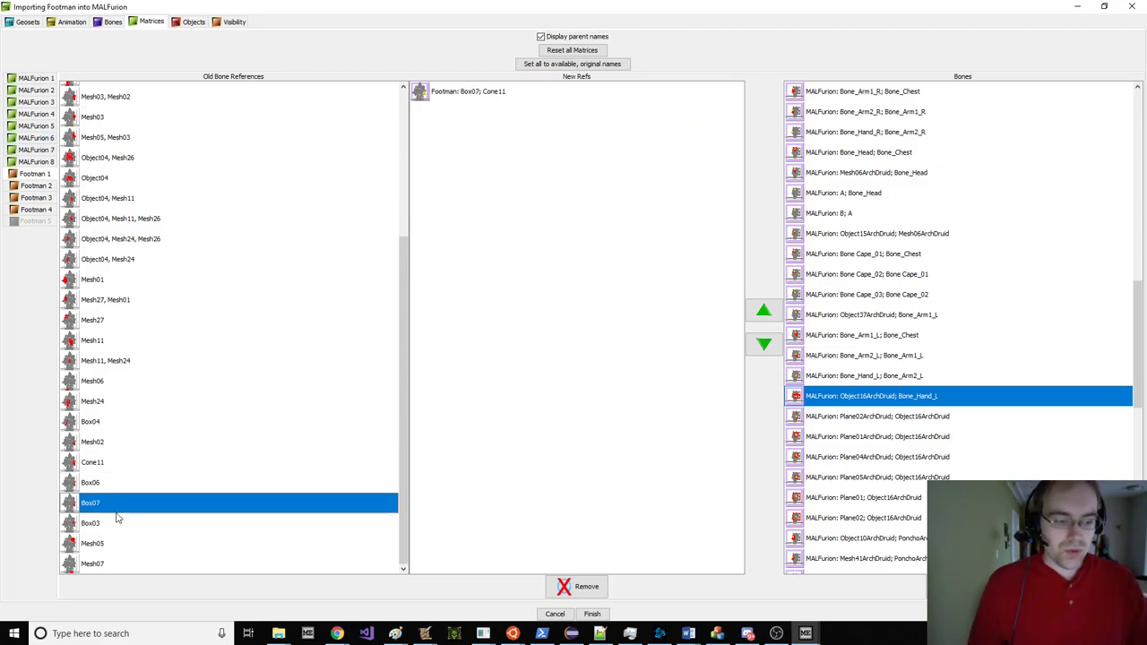
pyautogui.click(115, 523)
# Step: Switch to the main Retera Model Studio window and examine Malfurion's staff up close in the preview
pyautogui.moveTo(805, 634)
pyautogui.click(742, 591)
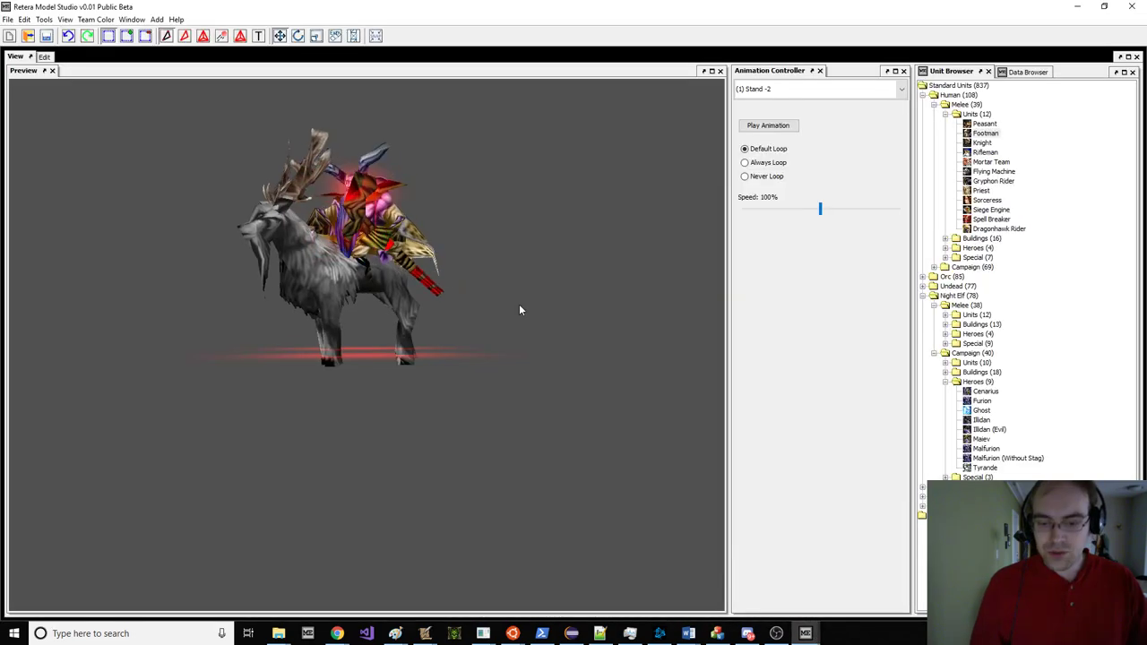
pyautogui.moveTo(408, 208); pyautogui.dragTo(425, 241)
pyautogui.scroll(3, 405, 230)
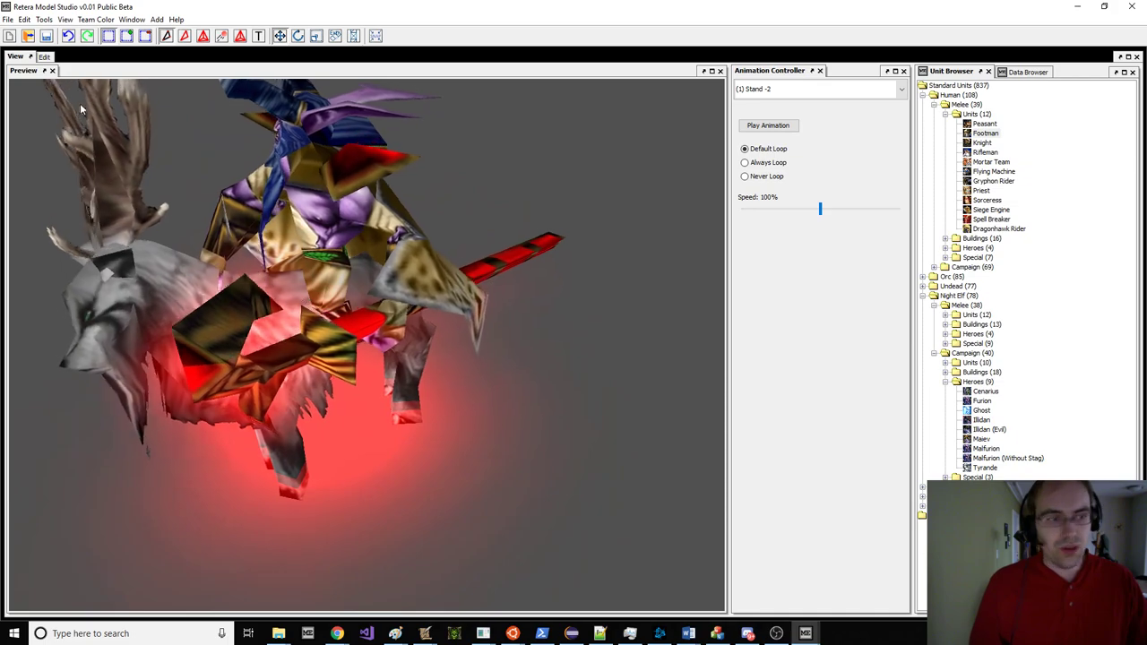
# Step: Open the Malfurion mesh for editing and show its hidden geosets so that all eight are displayed
pyautogui.click(44, 57)
pyautogui.click(38, 103)
pyautogui.click(37, 113)
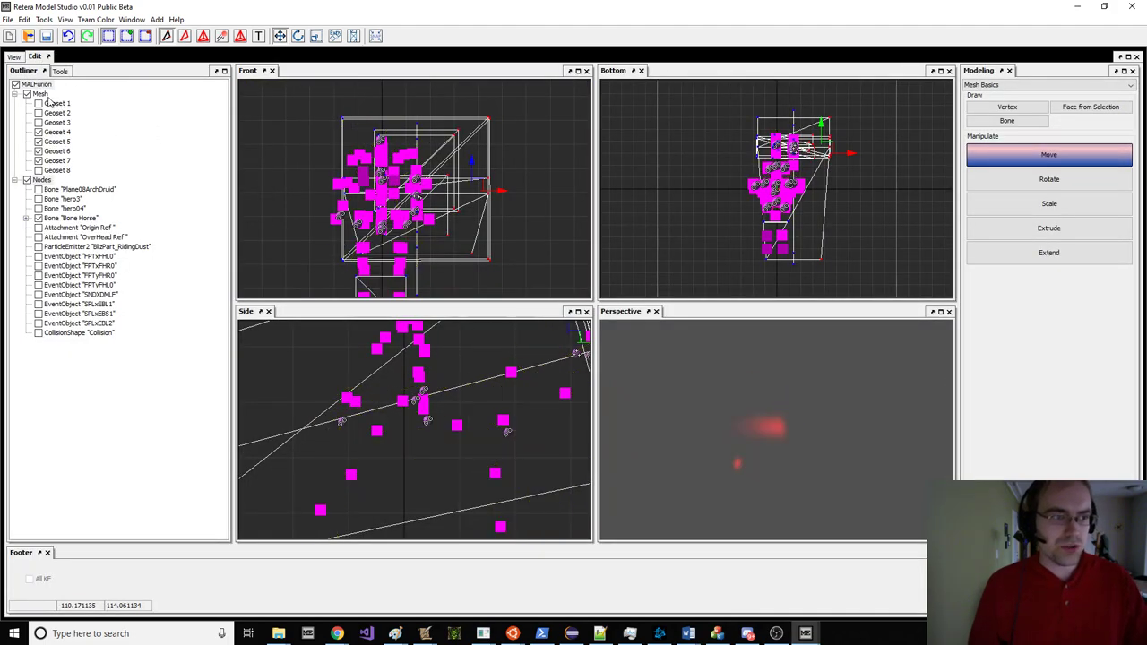
pyautogui.click(38, 122)
# Step: Select the tip of Malfurion's staff in the side view and expand the selection to the connected geometry
pyautogui.click(294, 445)
pyautogui.scroll(-3, 294, 446)
pyautogui.moveTo(293, 446); pyautogui.dragTo(408, 402, button='middle')
pyautogui.moveTo(355, 392); pyautogui.dragTo(384, 453)
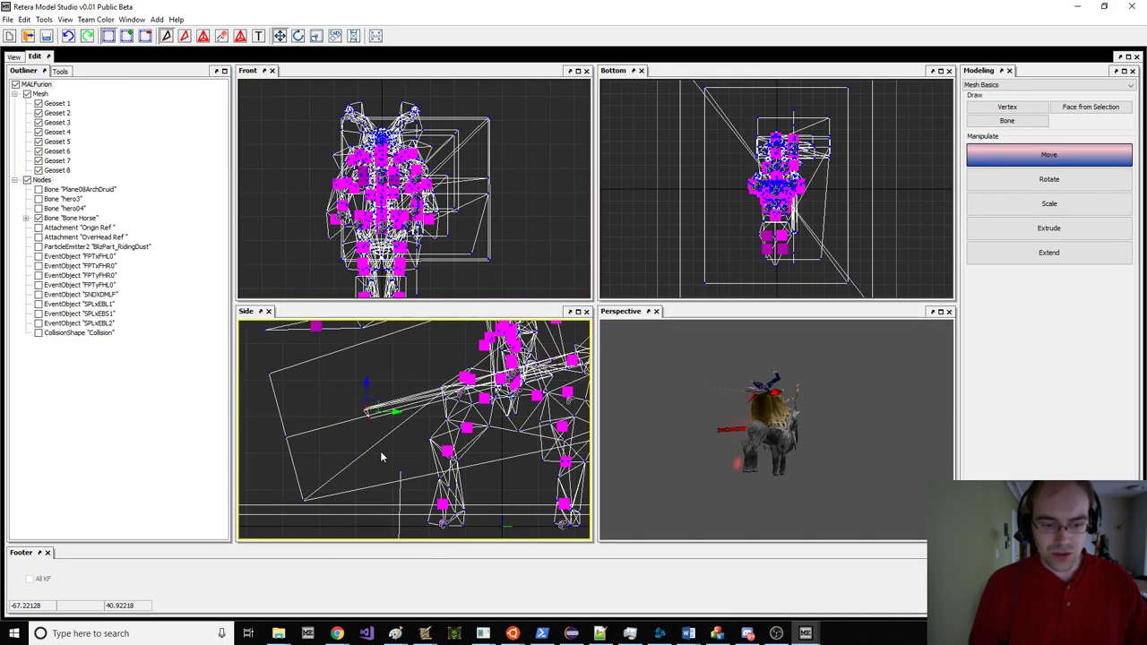
pyautogui.scroll(-2, 398, 397)
pyautogui.hotkey('ctrl', 'e')
pyautogui.moveTo(499, 373); pyautogui.dragTo(396, 392, button='middle')
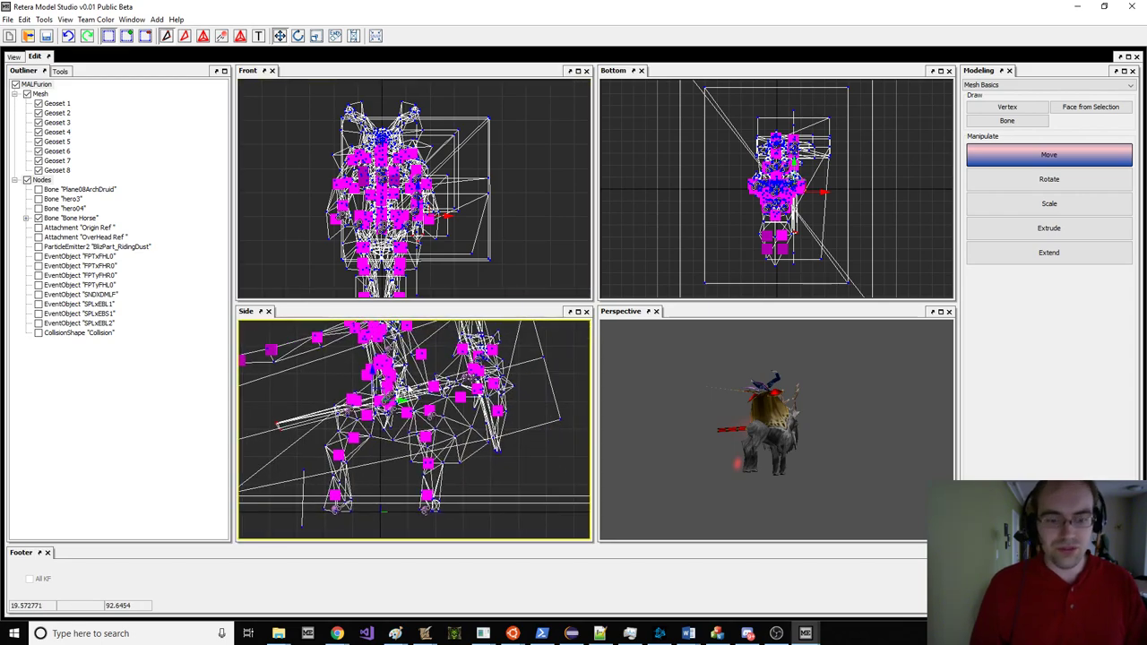
# Step: Turn the perspective view to show the stag's side and view the selected staff geometry's matrices
pyautogui.moveTo(381, 394); pyautogui.dragTo(500, 206, button='right')
pyautogui.moveTo(791, 376); pyautogui.dragTo(730, 374)
pyautogui.click(44, 19)
pyautogui.click(54, 27)
pyautogui.press('Return')
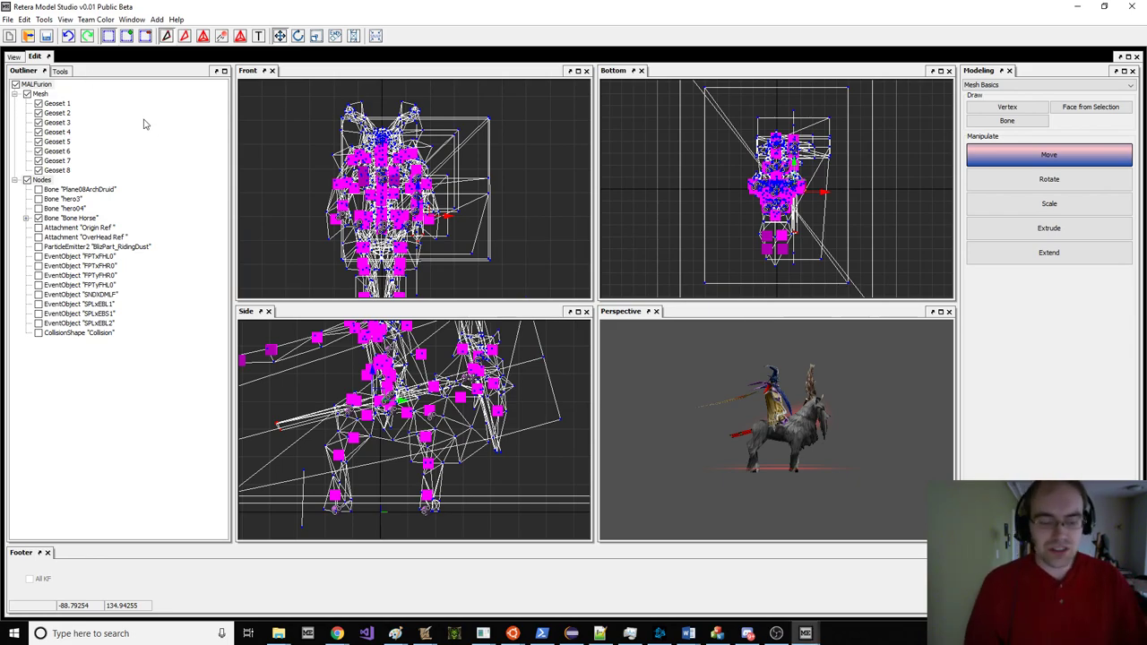
# Step: Switch to the Footman model and examine his sword hand up close in the perspective view
pyautogui.click(95, 18)
pyautogui.moveTo(131, 19)
pyautogui.click(150, 111)
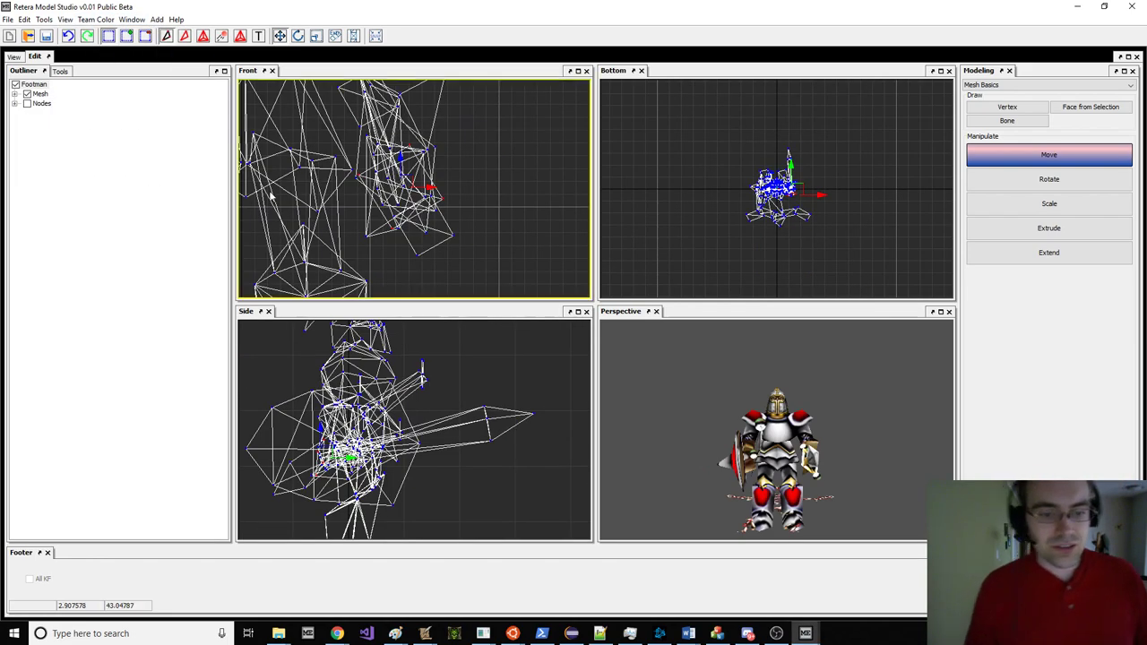
pyautogui.scroll(5, 792, 389)
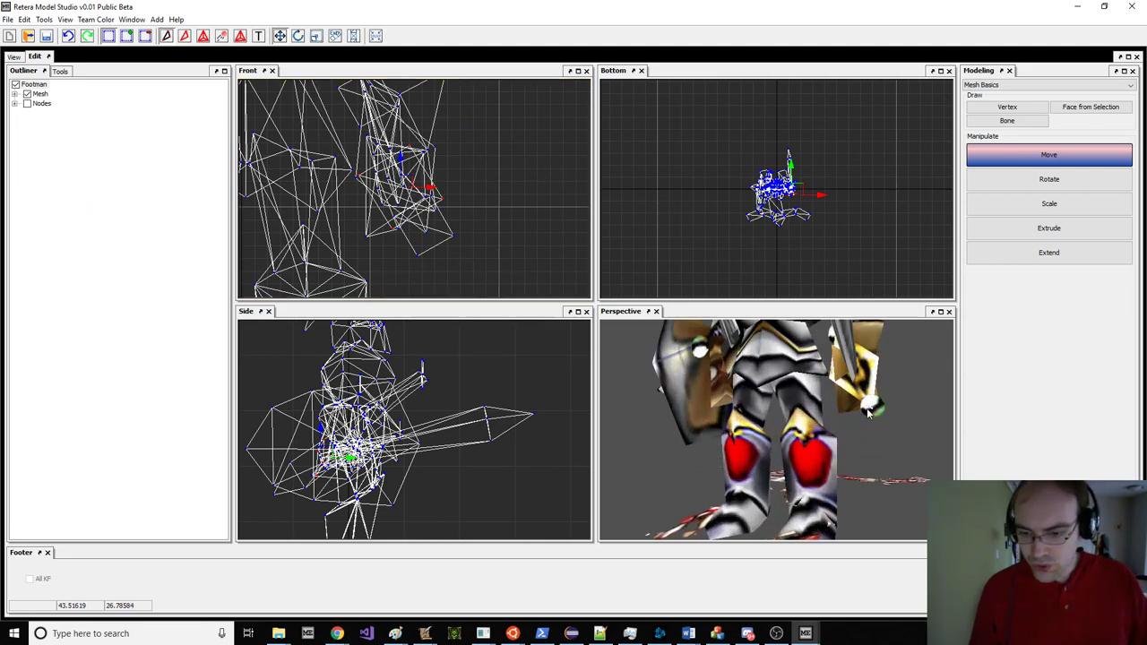
pyautogui.moveTo(792, 389); pyautogui.dragTo(789, 390)
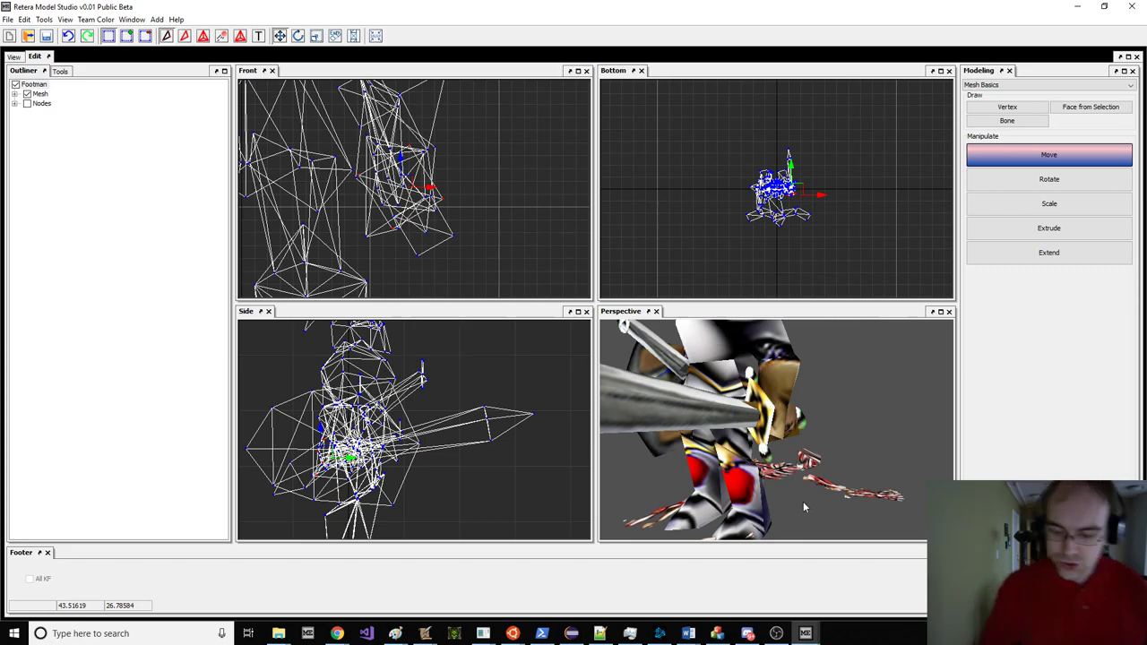
# Step: Return to the import window and check the new references of Box07, Box03, Mesh01 and the combined Mesh27, Mesh01 entry
pyautogui.click(805, 633)
pyautogui.click(862, 615)
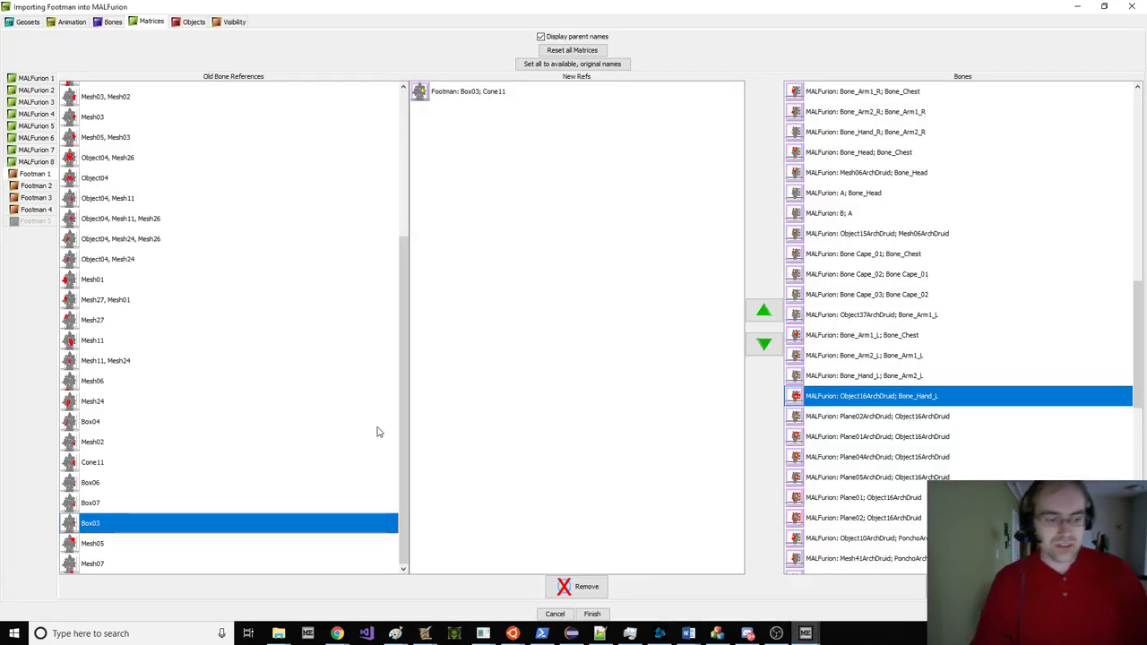
pyautogui.click(110, 504)
pyautogui.click(111, 524)
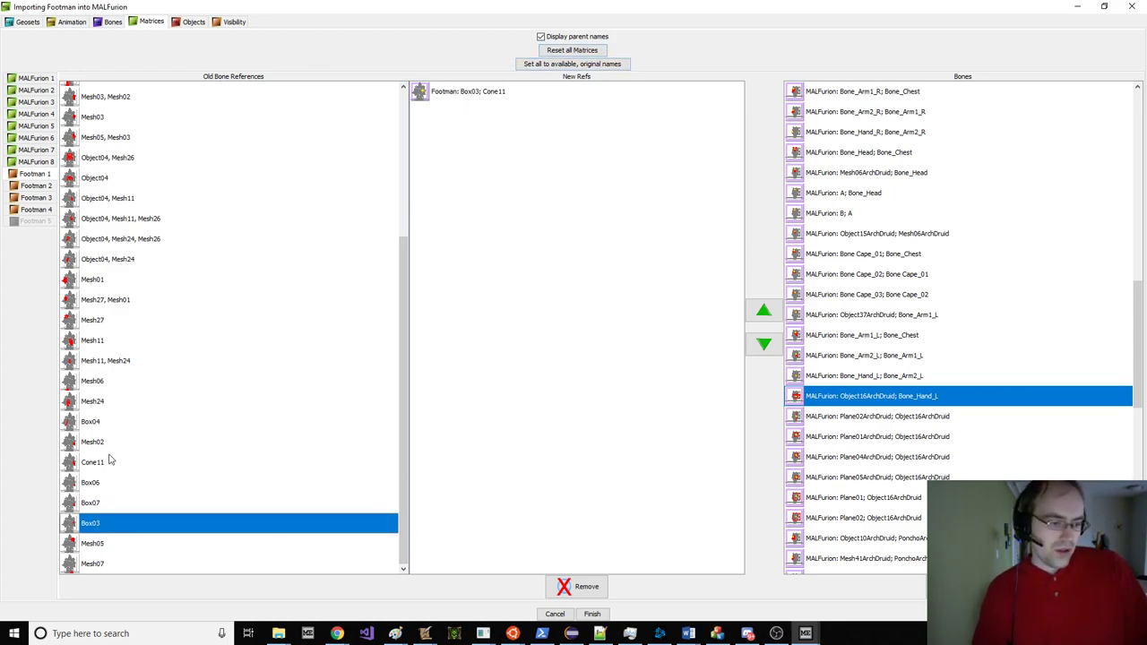
pyautogui.click(137, 282)
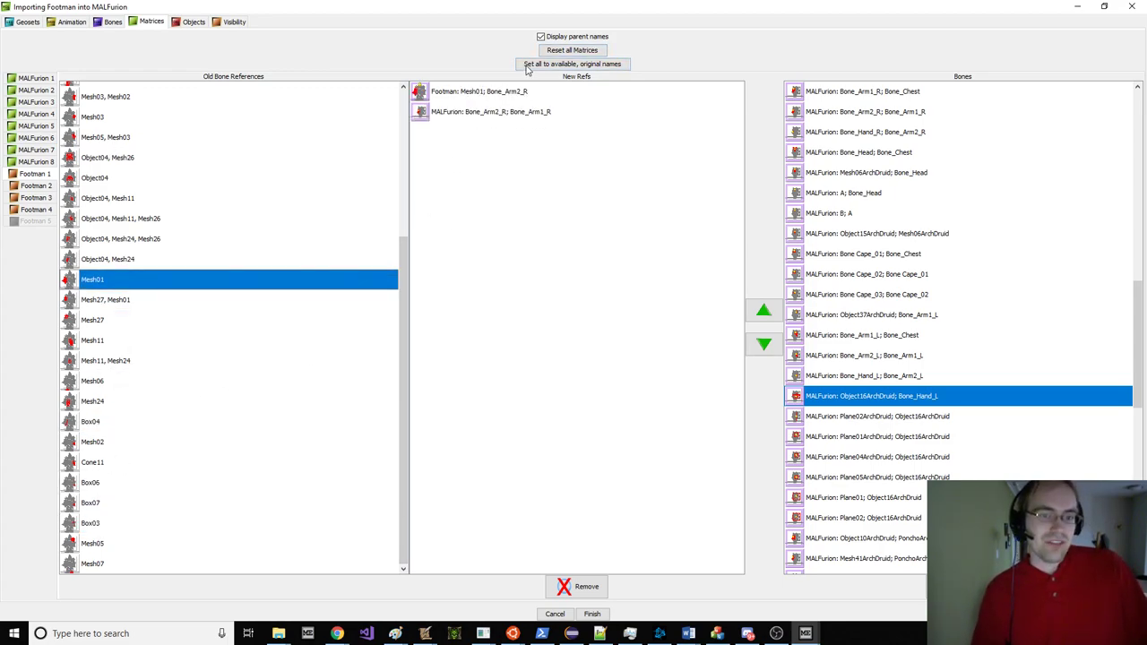
pyautogui.click(287, 299)
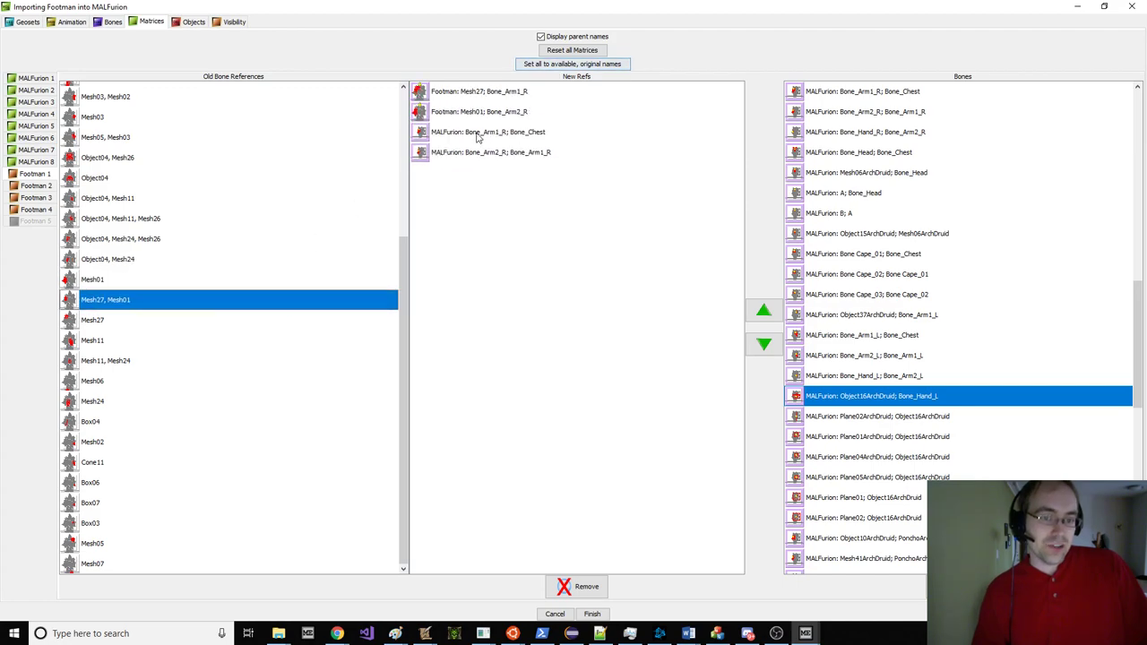
# Step: Check the new references of Mesh06 on Footman 1 and compare them with the imported bones list
pyautogui.click(123, 482)
pyautogui.click(256, 376)
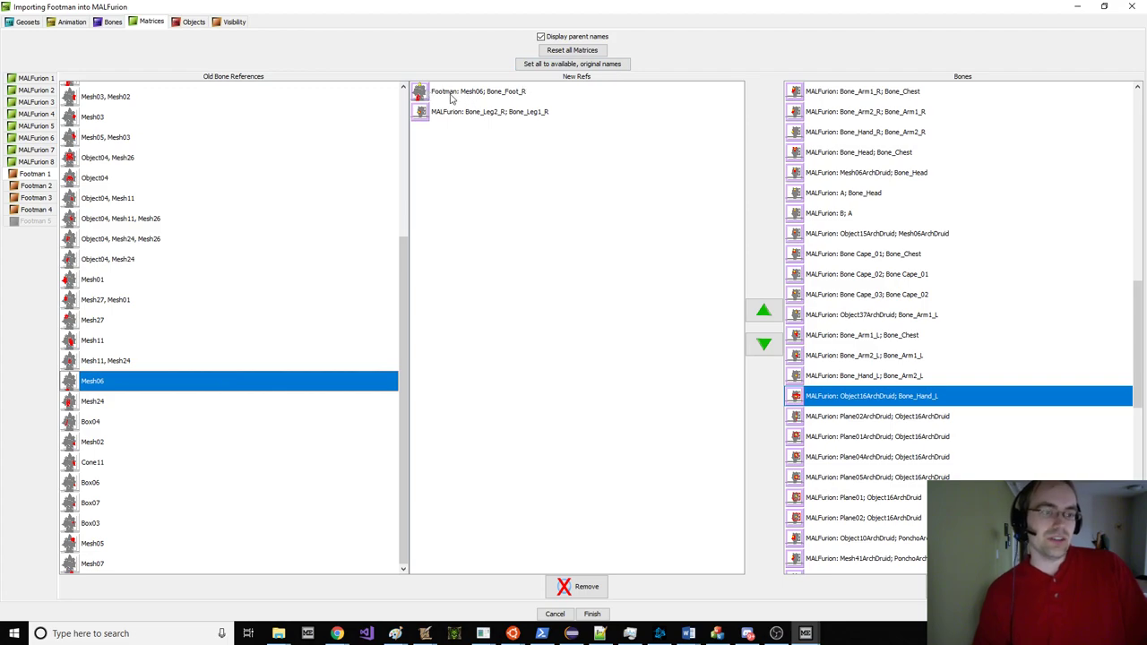
pyautogui.click(109, 22)
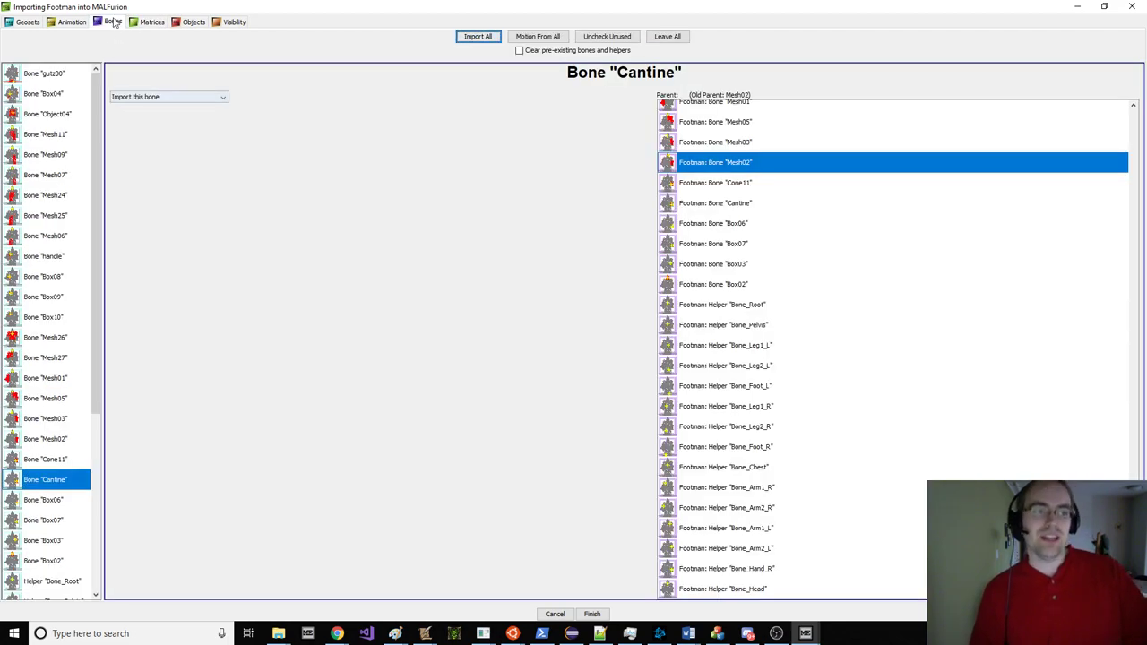
pyautogui.click(151, 25)
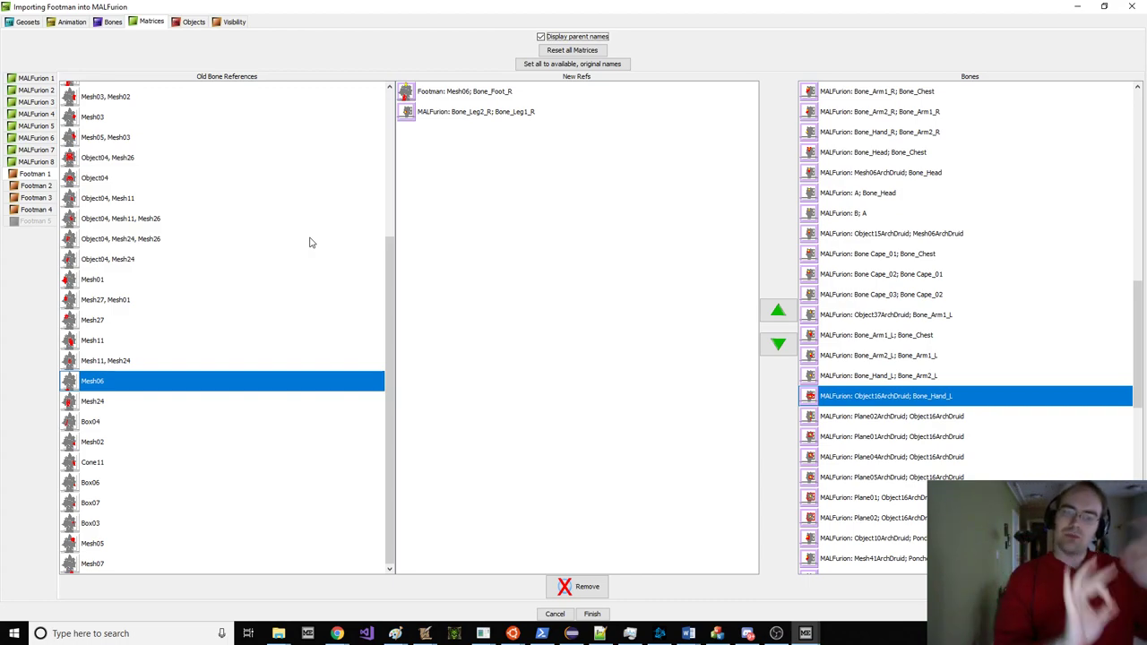
pyautogui.click(111, 22)
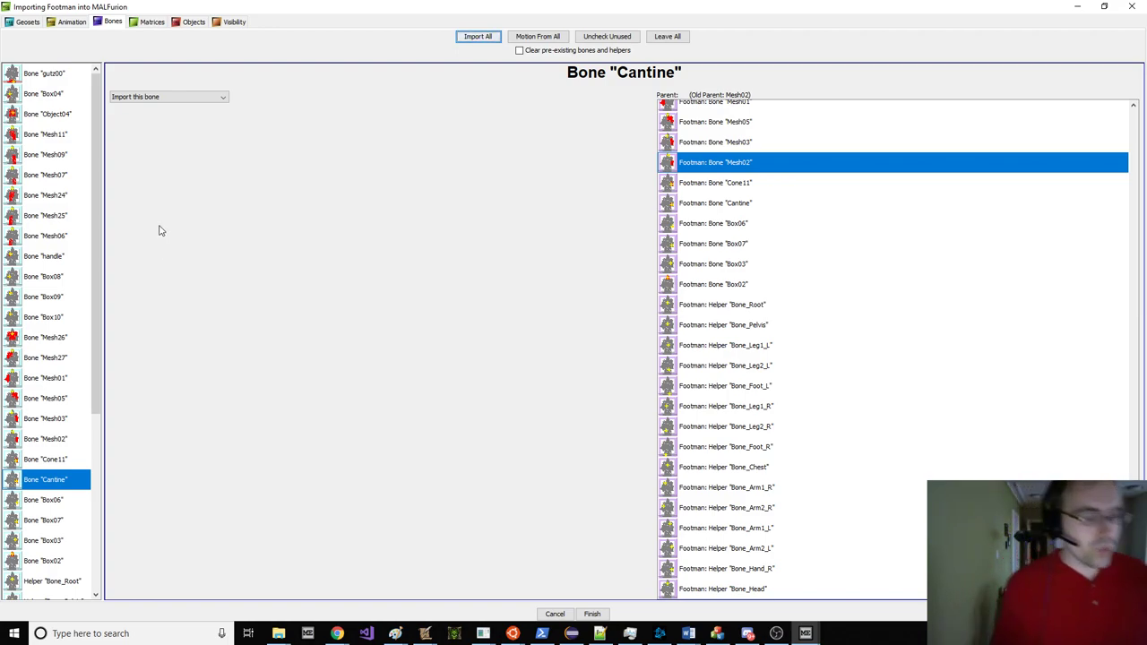
pyautogui.click(143, 25)
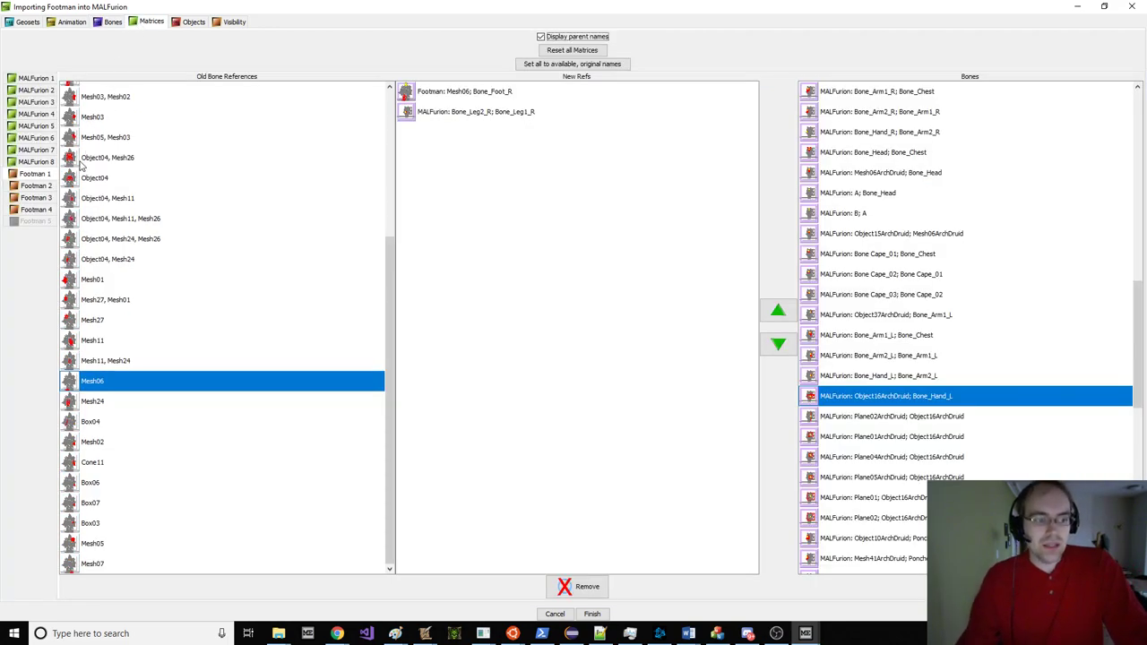
# Step: Attach Footman 1's Mesh05 entry to Malfurion's Bone_Arm1_L, whose parent is Bone_Chest
pyautogui.moveTo(131, 400); pyautogui.dragTo(129, 534)
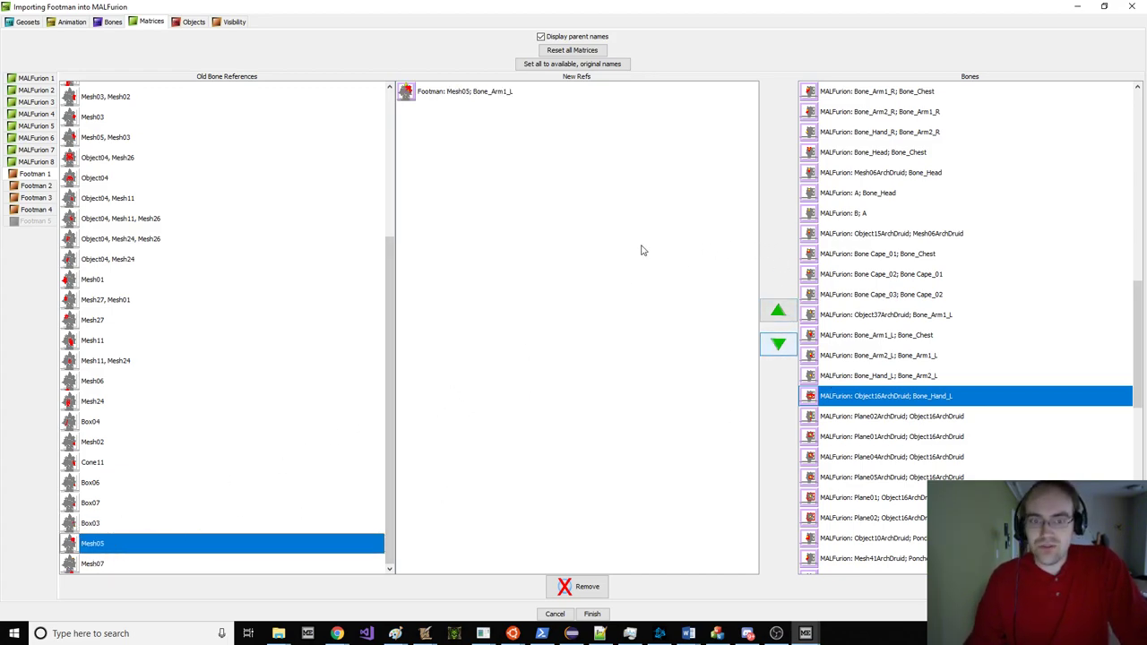
pyautogui.click(840, 356)
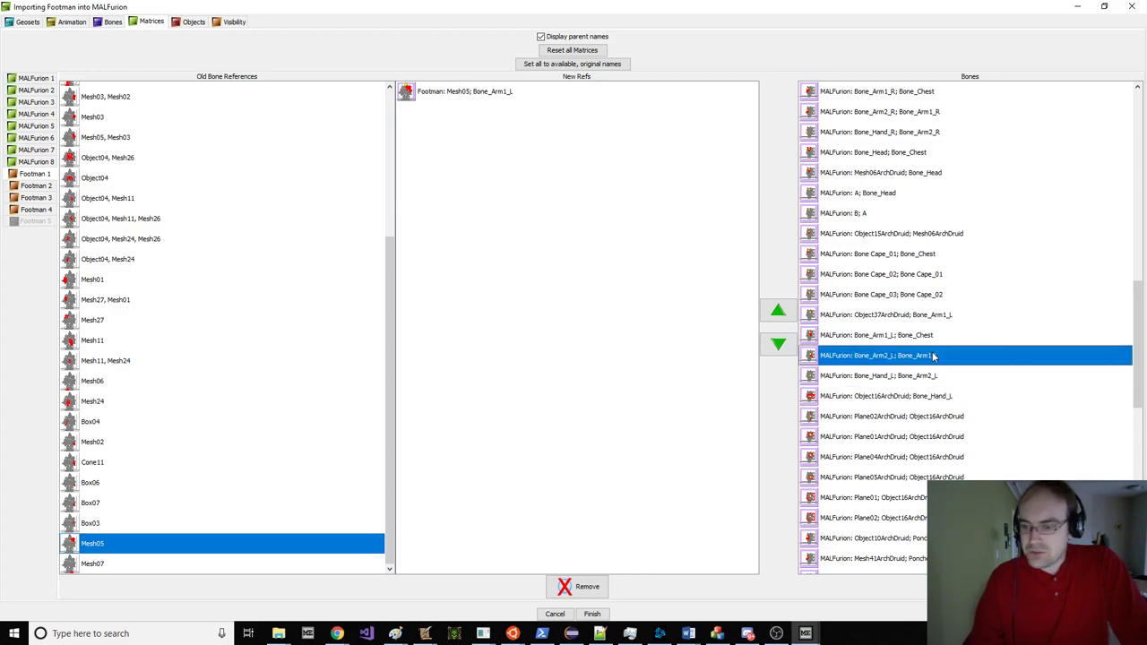
pyautogui.click(840, 335)
pyautogui.doubleClick(840, 335)
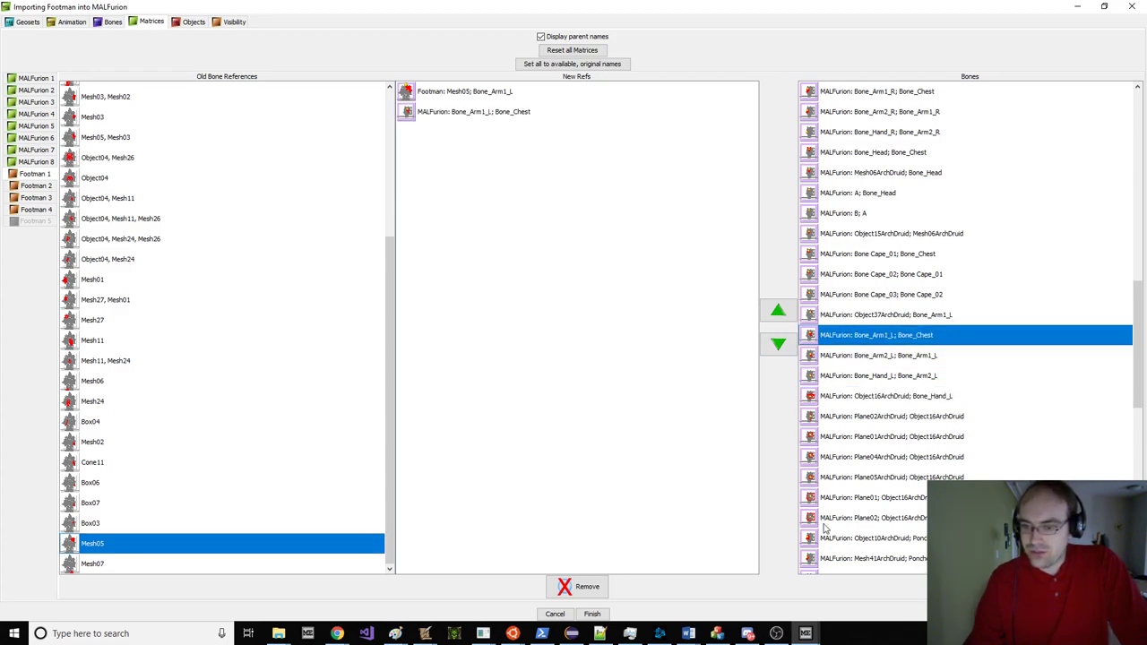
# Step: Attach Footman 1's Mesh07 entry to Malfurion's Bone_Leg2_L, whose parent is Bone_Leg1_L
pyautogui.click(290, 563)
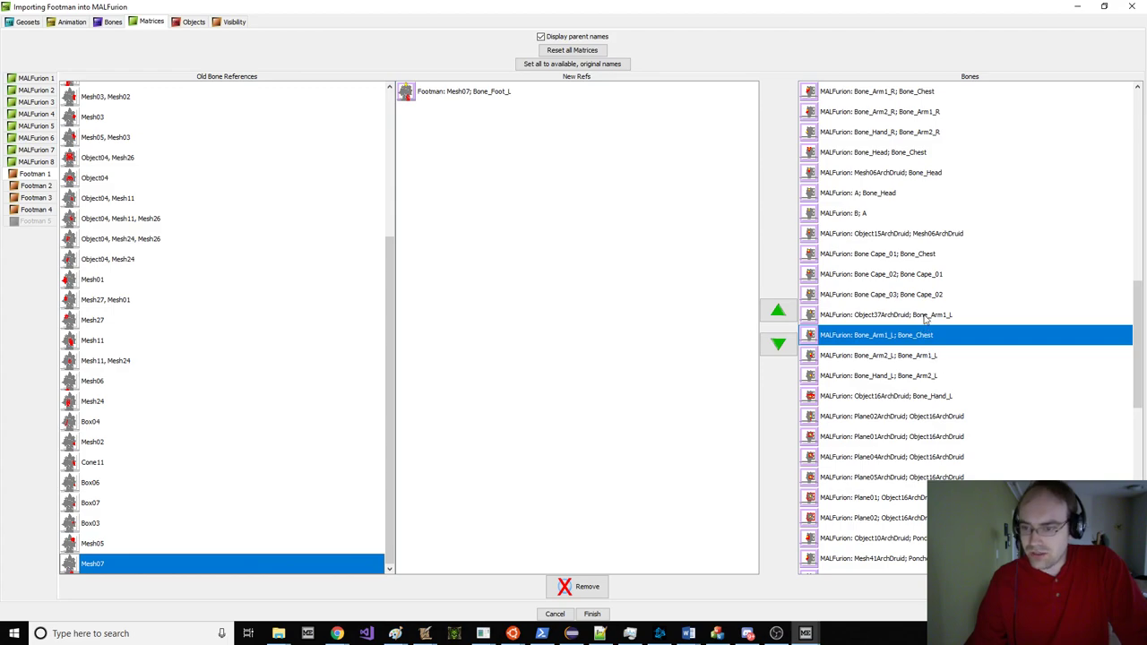
pyautogui.scroll(2, 967, 314)
pyautogui.scroll(3, 961, 283)
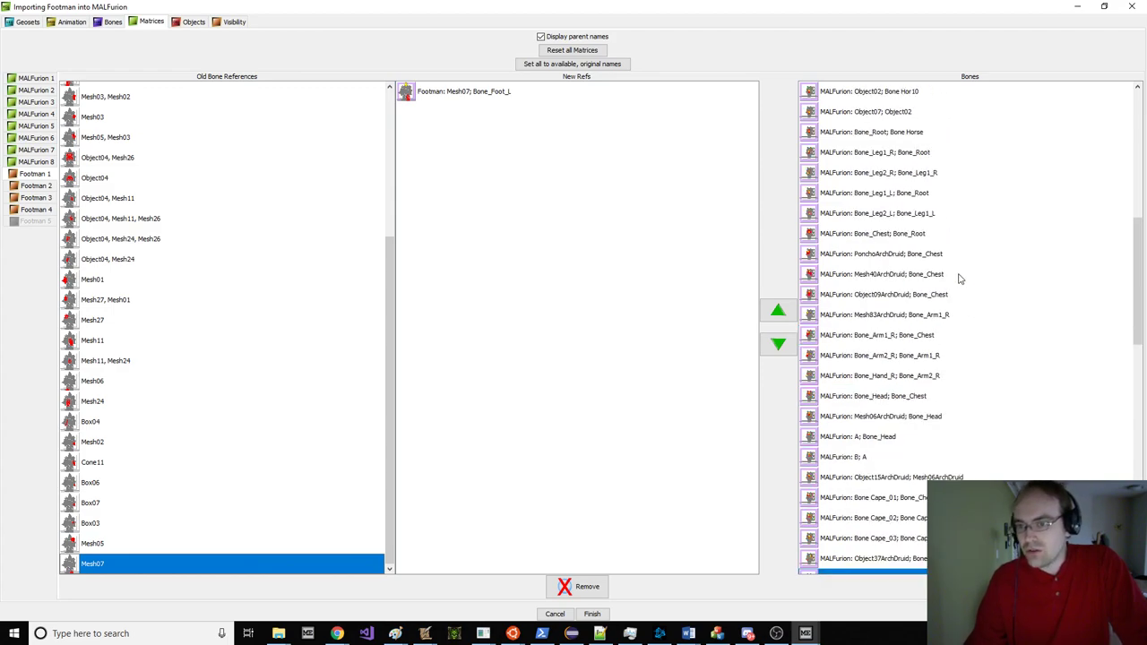
pyautogui.click(941, 255)
pyautogui.click(932, 274)
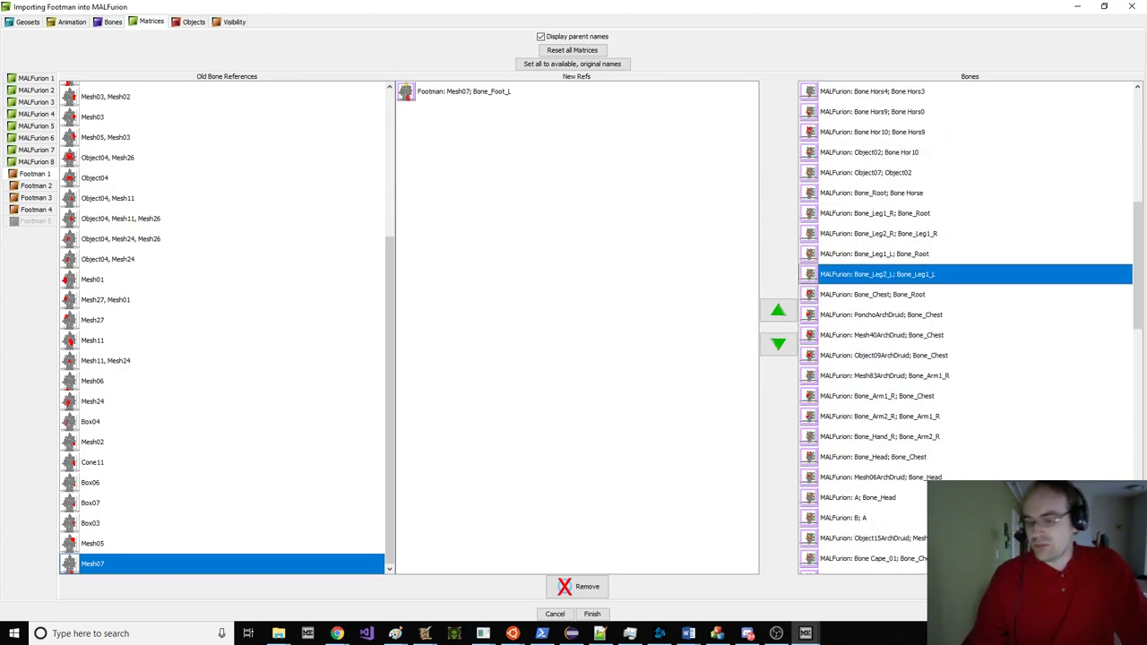
pyautogui.doubleClick(932, 273)
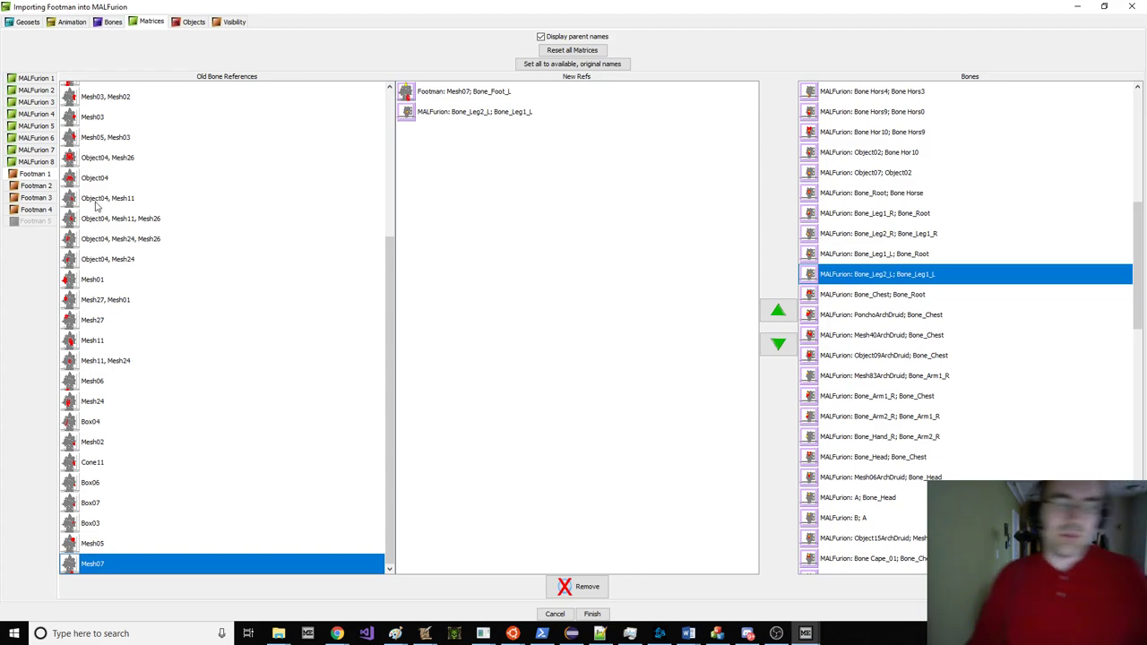
# Step: Look through the old bone references of the Footman 2, Footman 3 and Footman 4 geosets
pyautogui.click(36, 185)
pyautogui.click(152, 93)
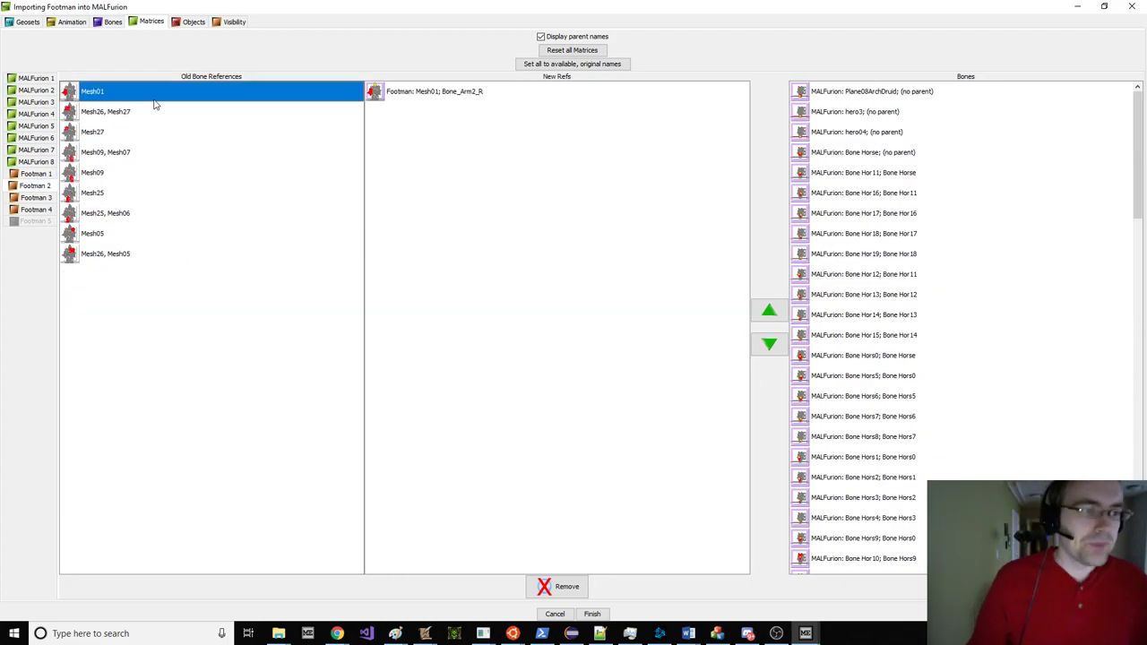
pyautogui.click(39, 198)
pyautogui.click(36, 210)
pyautogui.click(40, 198)
pyautogui.click(41, 188)
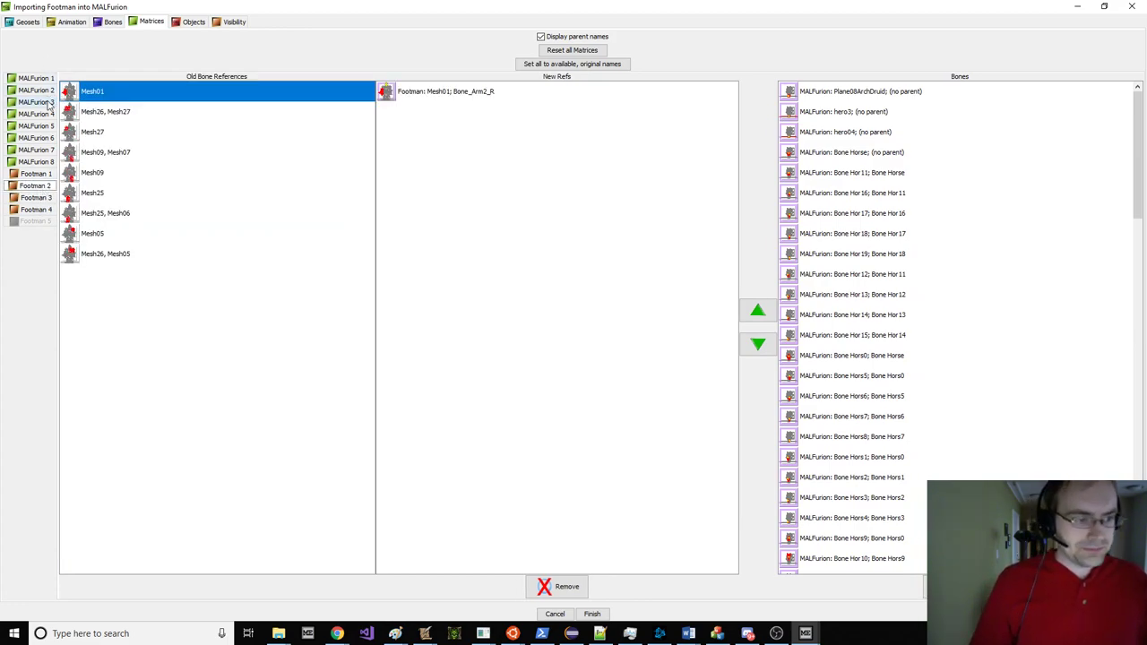
pyautogui.click(40, 199)
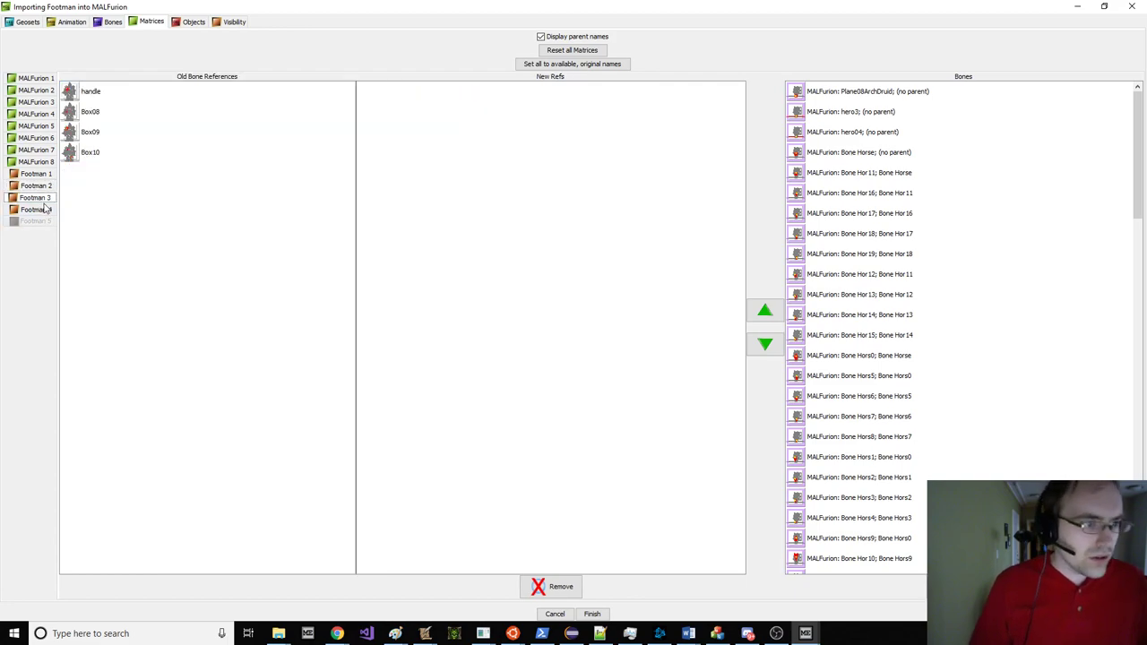
pyautogui.click(45, 210)
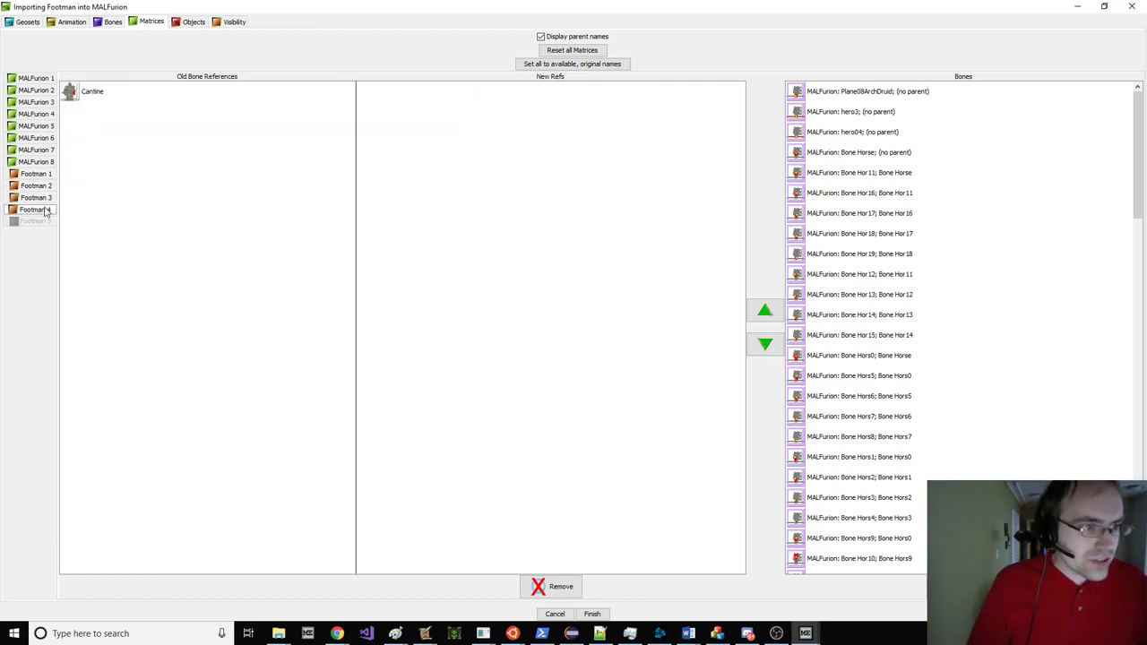
# Step: Exclude the Footman 3 and Footman 4 geosets from the import and return to the matrices
pyautogui.click(28, 22)
pyautogui.click(46, 176)
pyautogui.click(40, 186)
pyautogui.click(80, 88)
pyautogui.click(143, 27)
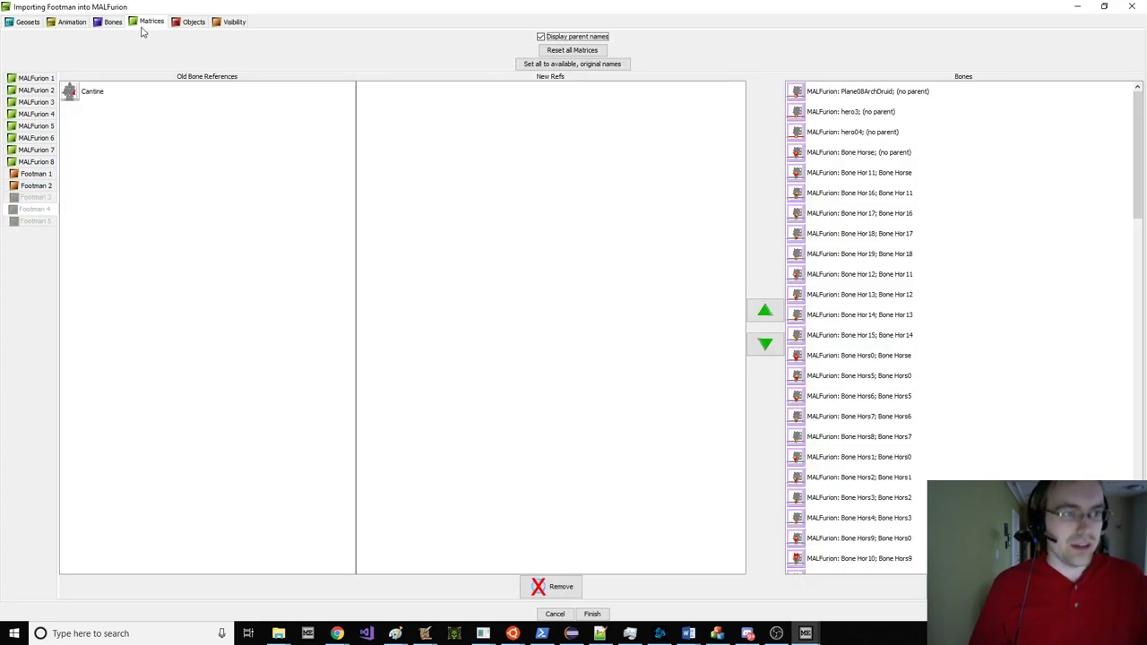
# Step: Attach Footman 2's Mesh01 entry to Malfurion's Bone_Arm2_R, whose parent is Bone_Arm1_R
pyautogui.click(51, 185)
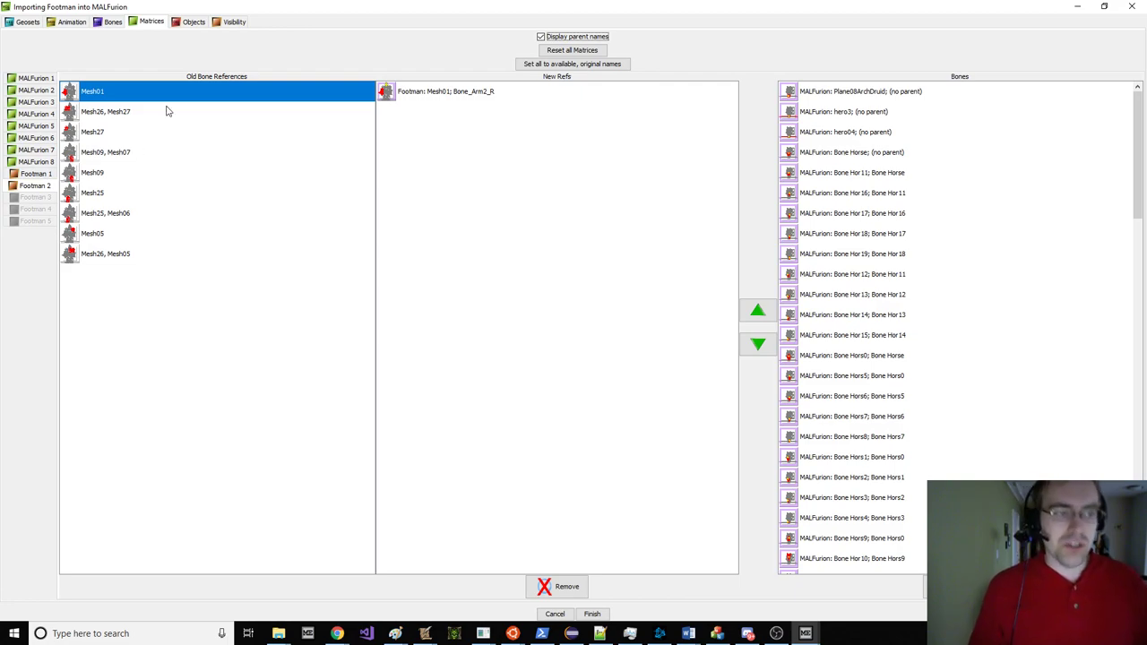
pyautogui.scroll(-10, 996, 248)
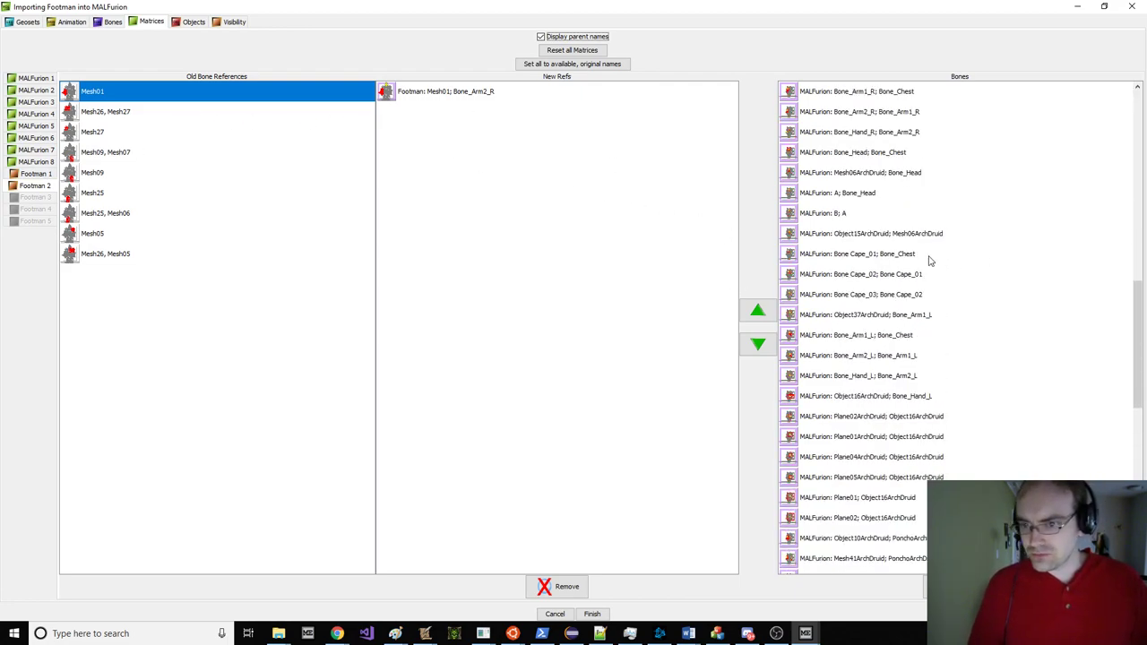
pyautogui.scroll(-7, 931, 261)
pyautogui.scroll(5, 911, 269)
pyautogui.scroll(2, 915, 273)
pyautogui.click(893, 113)
pyautogui.doubleClick(894, 111)
# Step: Attach Footman 2's combined Mesh26, Mesh27 entry to Malfurion's Bone_Chest and Bone_Arm1_R
pyautogui.click(143, 113)
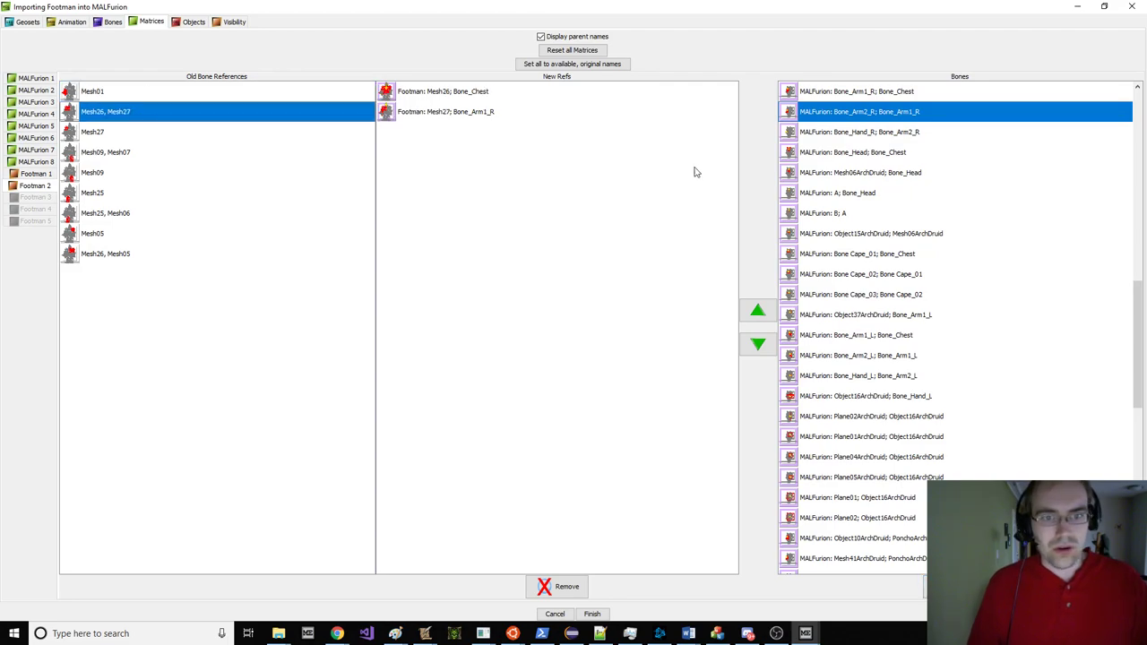
pyautogui.scroll(2, 856, 188)
pyautogui.click(879, 111)
pyautogui.doubleClick(879, 111)
pyautogui.click(877, 213)
pyautogui.doubleClick(876, 213)
# Step: Attach Footman 2's Mesh27 entry to Malfurion's Bone_Arm1_R and recheck the Mesh01 and Mesh26, Mesh27 references
pyautogui.click(123, 132)
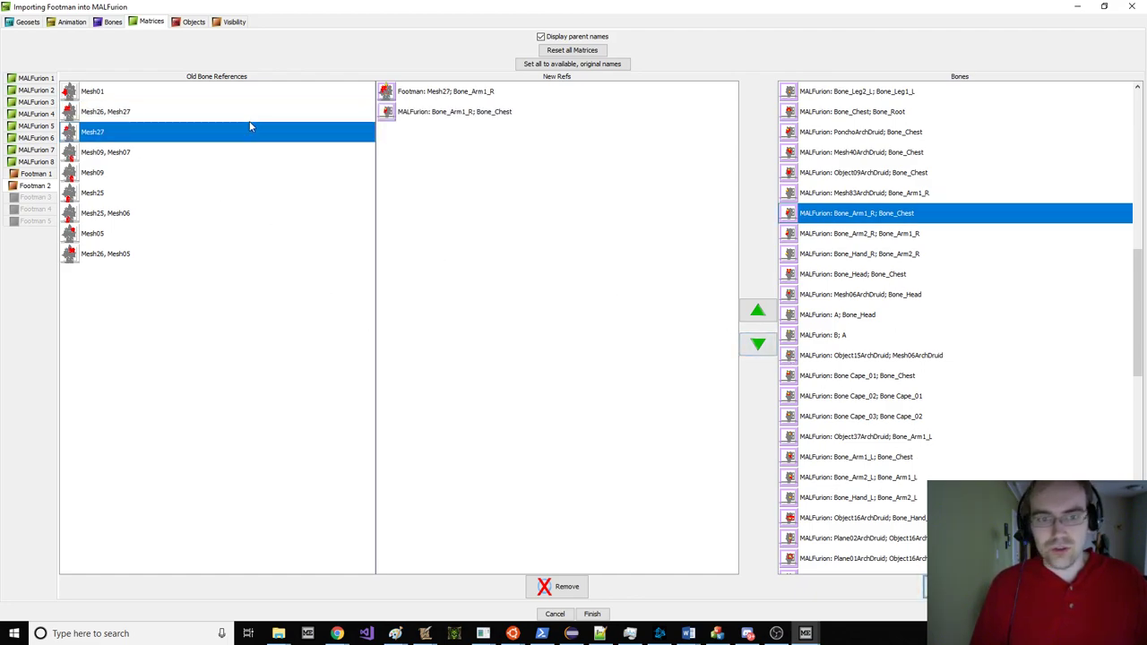
pyautogui.click(179, 108)
pyautogui.click(176, 100)
pyautogui.click(489, 113)
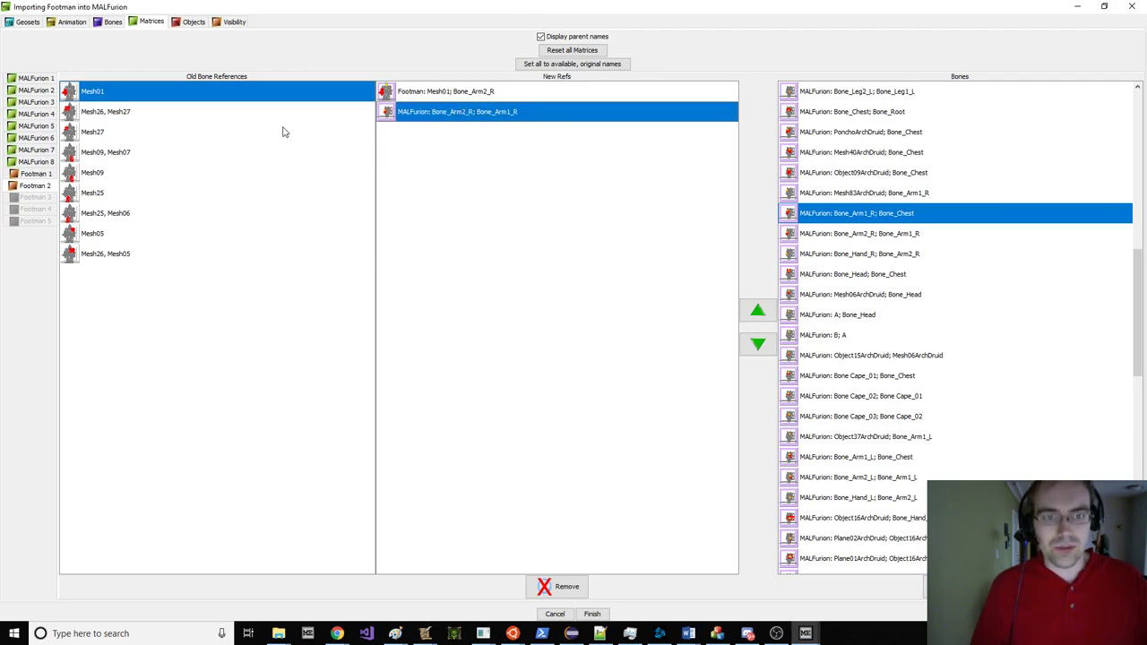
pyautogui.click(79, 110)
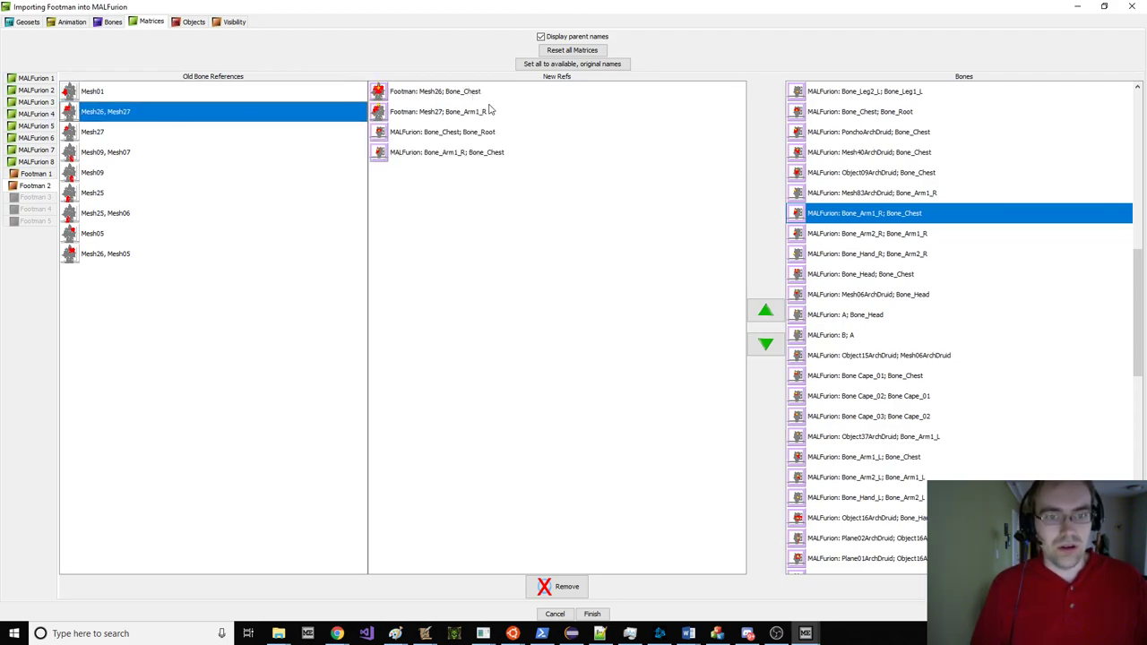
pyautogui.press('Down')
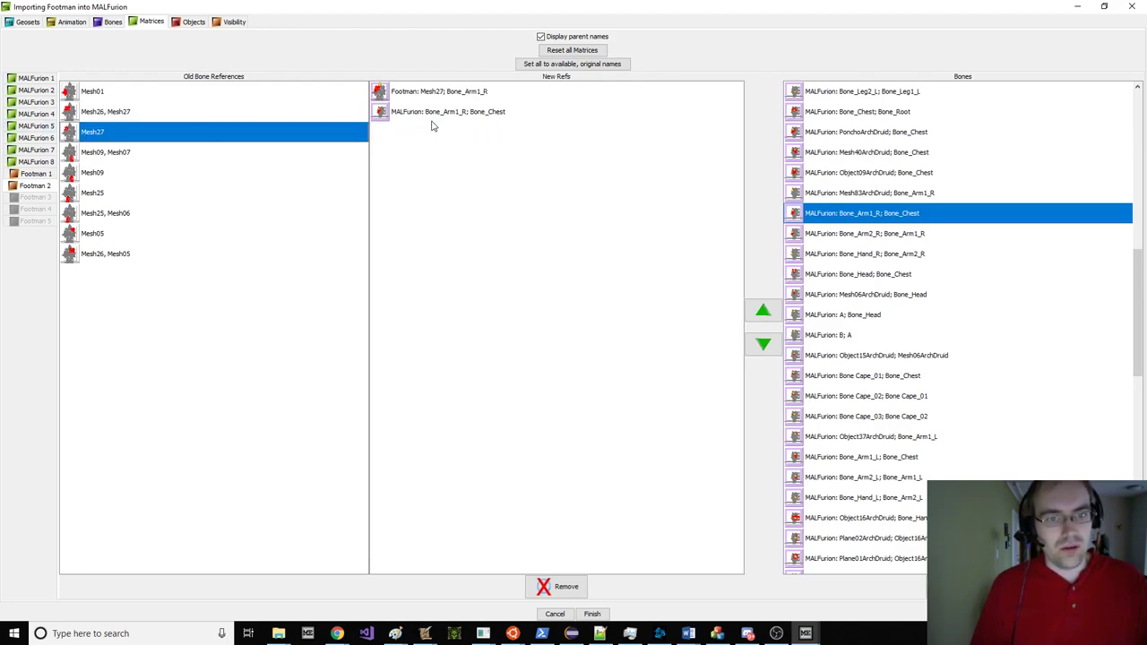
# Step: Attach Footman 2's combined Mesh09, Mesh07 entry and its Mesh09 entry to Malfurion's Bone_Leg2_L
pyautogui.click(173, 159)
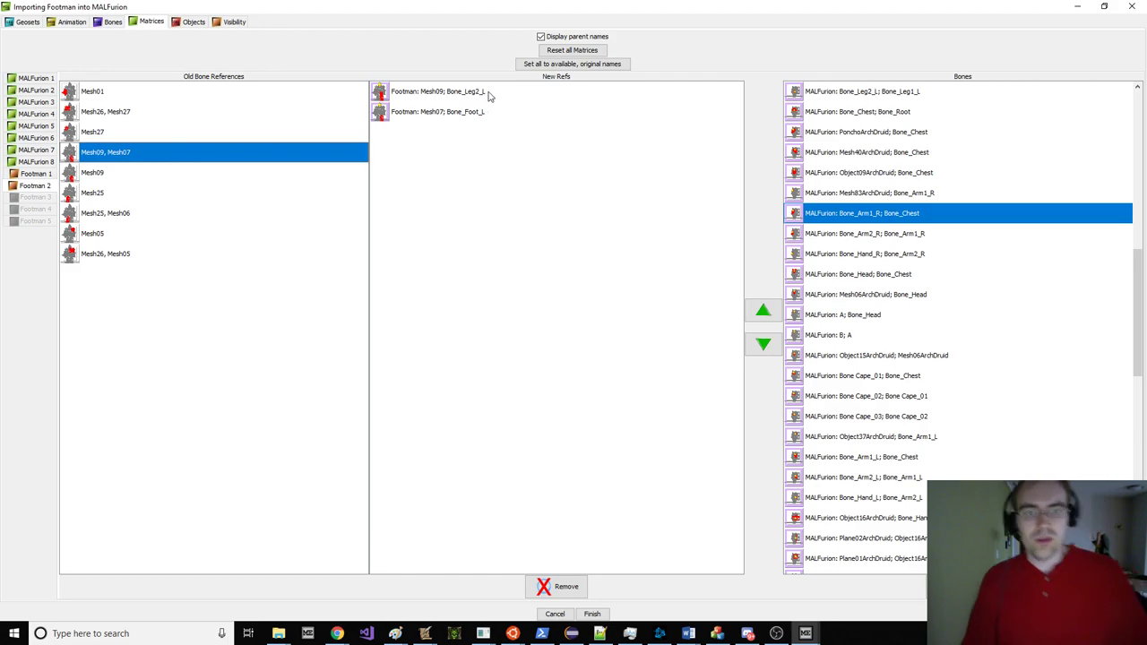
pyautogui.scroll(2, 926, 185)
pyautogui.click(912, 214)
pyautogui.click(948, 589)
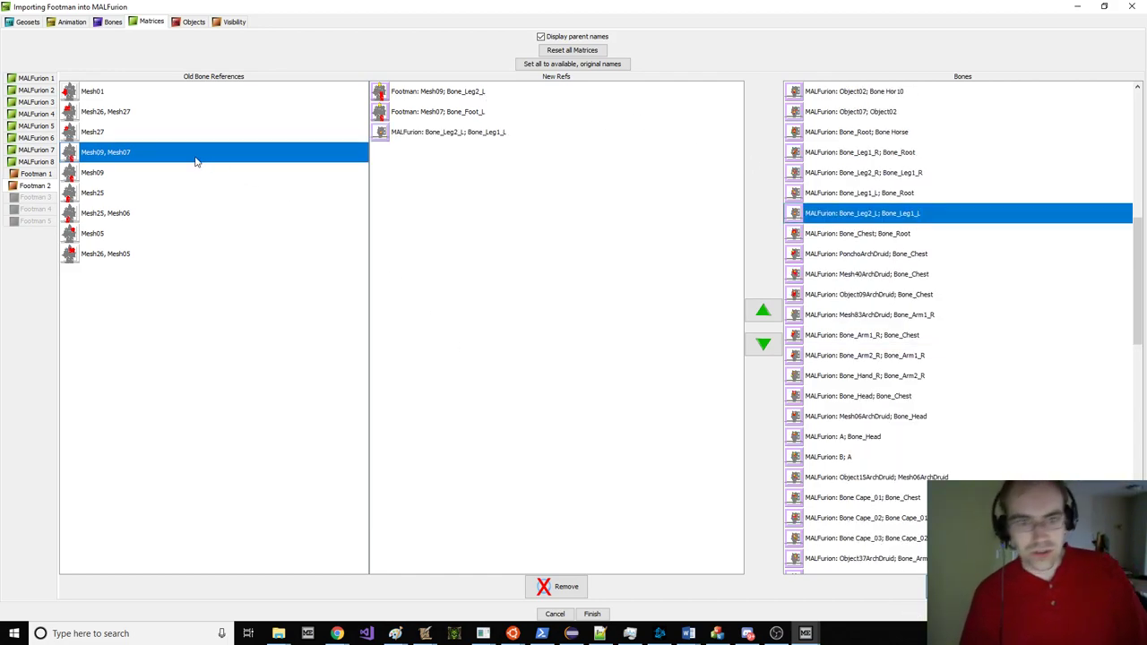
pyautogui.click(107, 173)
pyautogui.click(948, 589)
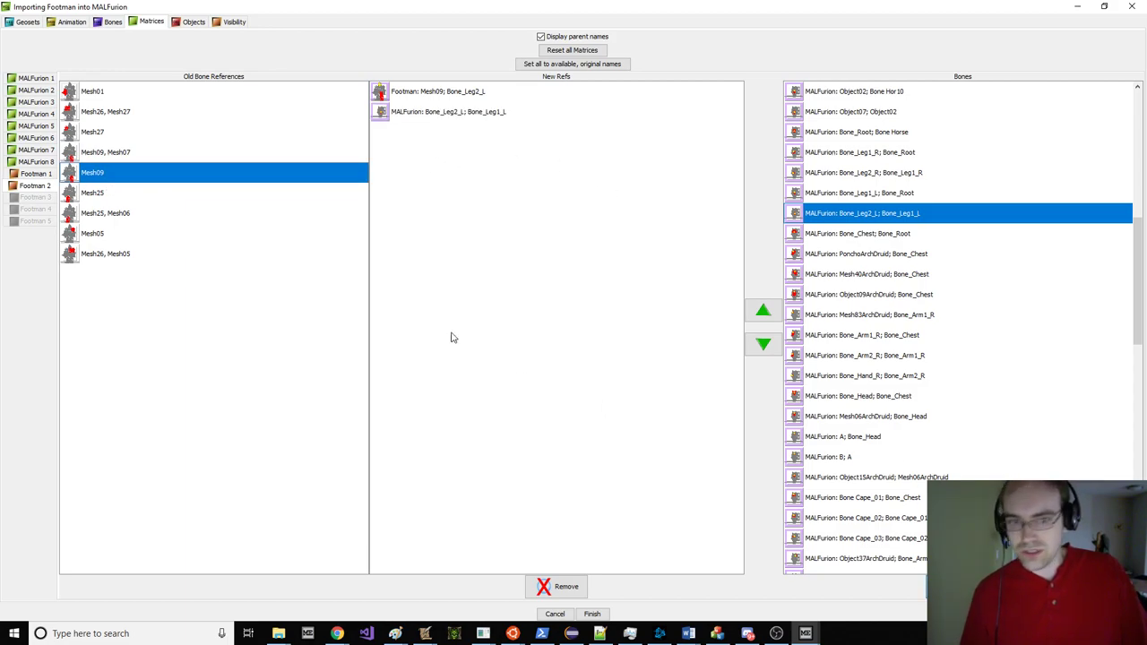
# Step: Attach Footman 2's Mesh25 entry and its combined Mesh25, Mesh06 entry to Malfurion's Bone_Leg2_R
pyautogui.click(90, 209)
pyautogui.click(104, 197)
pyautogui.click(915, 170)
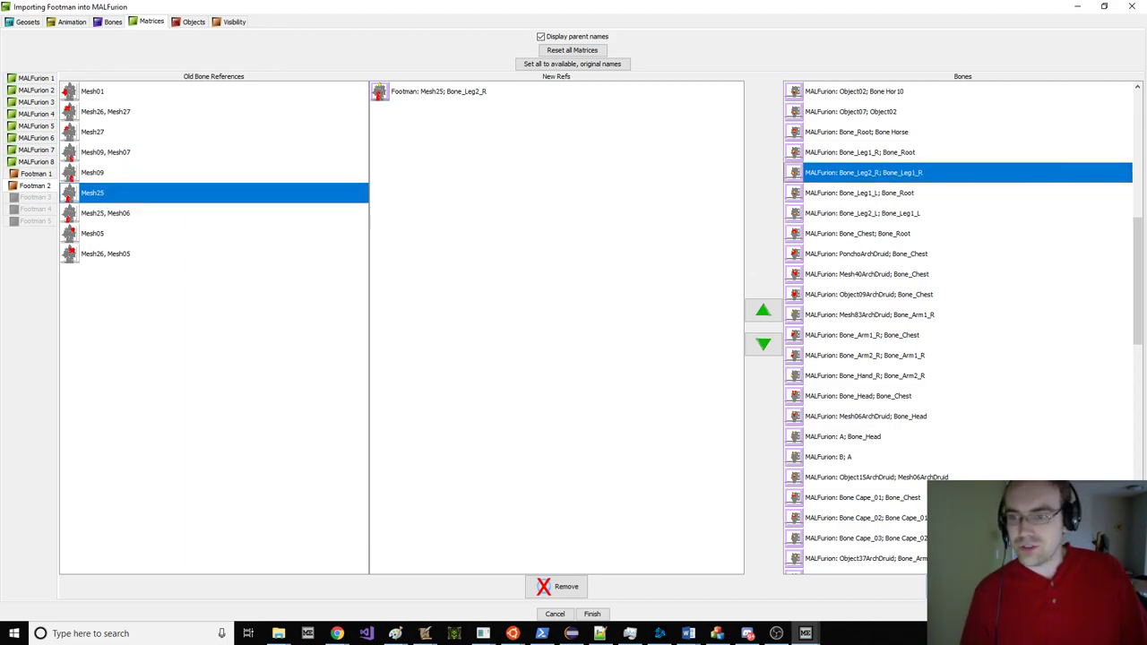
pyautogui.click(948, 589)
pyautogui.click(113, 216)
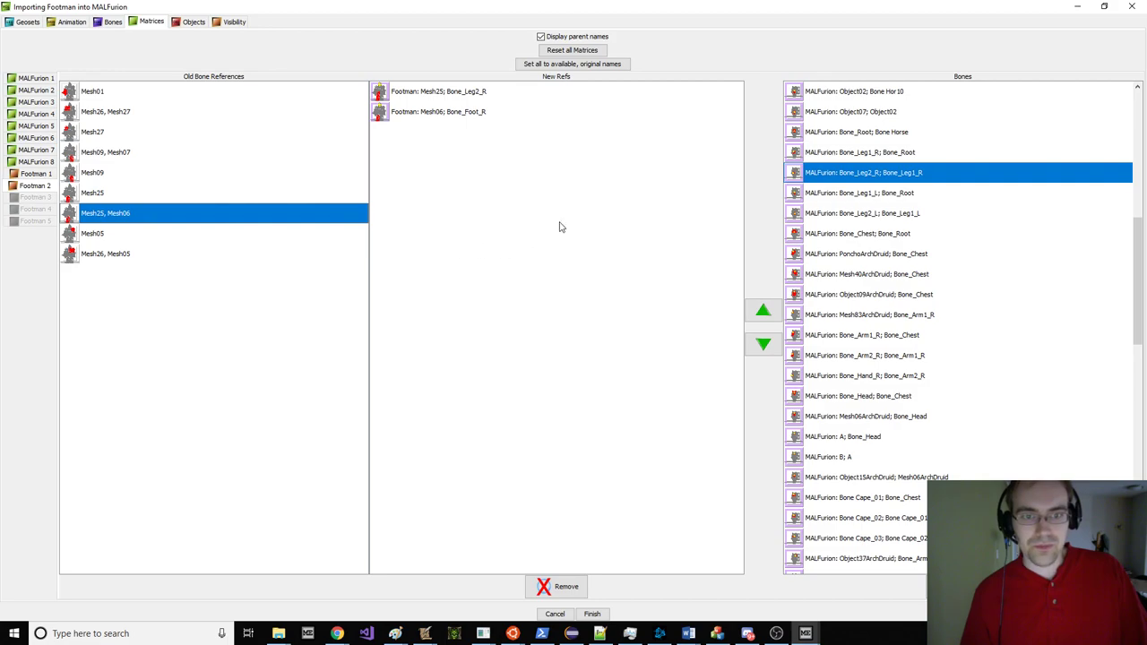
pyautogui.click(948, 589)
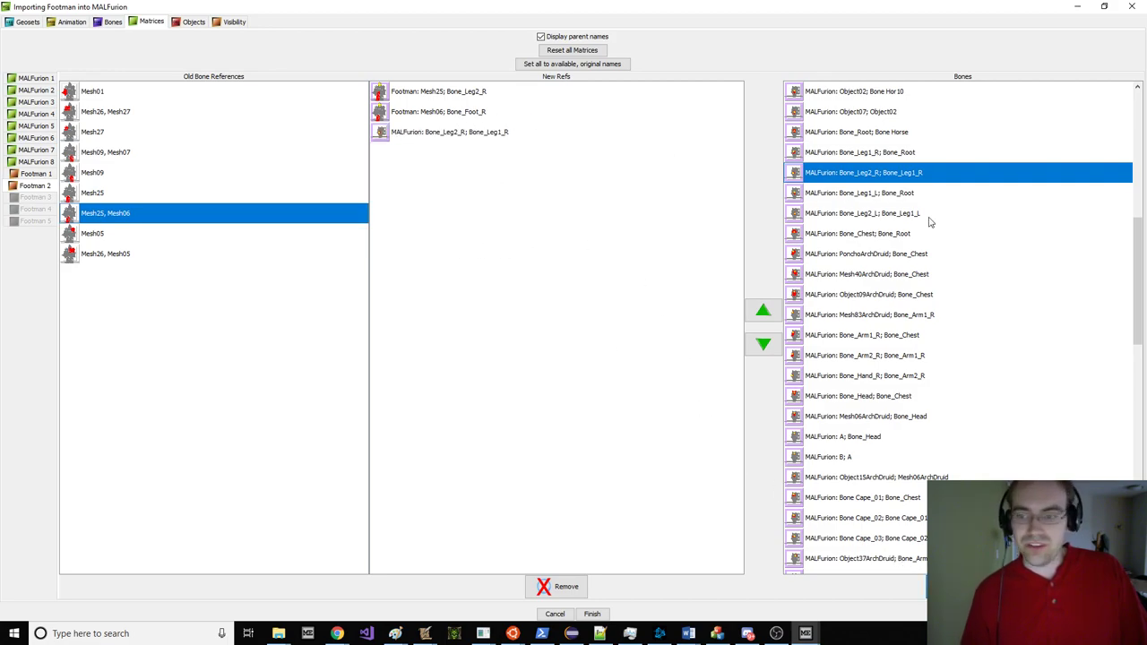
# Step: Attach Footman 2's Mesh05 entry to Malfurion's Bone_Arm1_L, whose parent is Bone_Chest
pyautogui.click(148, 234)
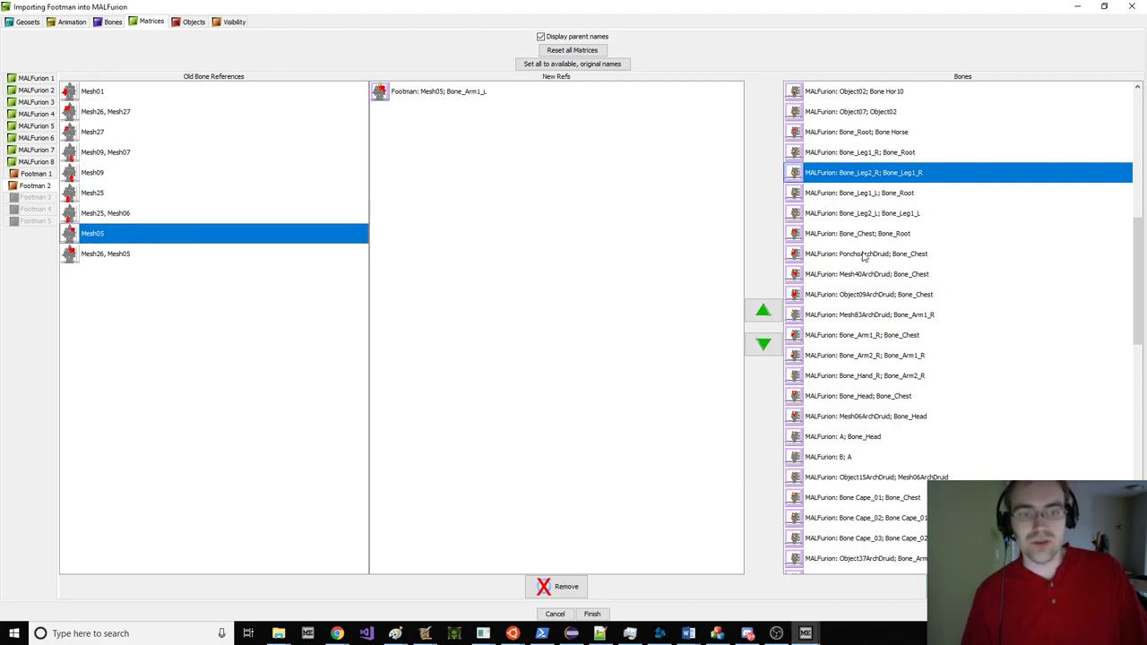
pyautogui.click(899, 339)
pyautogui.scroll(-3, 894, 254)
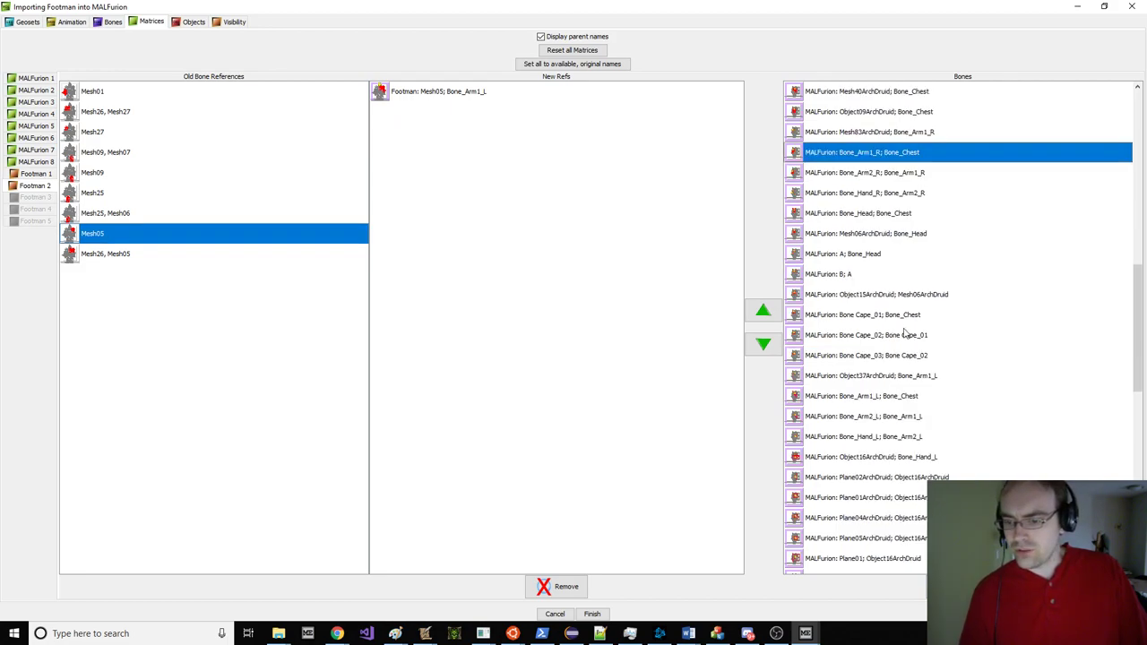
pyautogui.click(897, 395)
pyautogui.click(948, 589)
# Step: Attach Footman 2's combined Mesh26, Mesh05 entry to Malfurion's Bone_Chest and Bone_Arm1_L
pyautogui.click(124, 255)
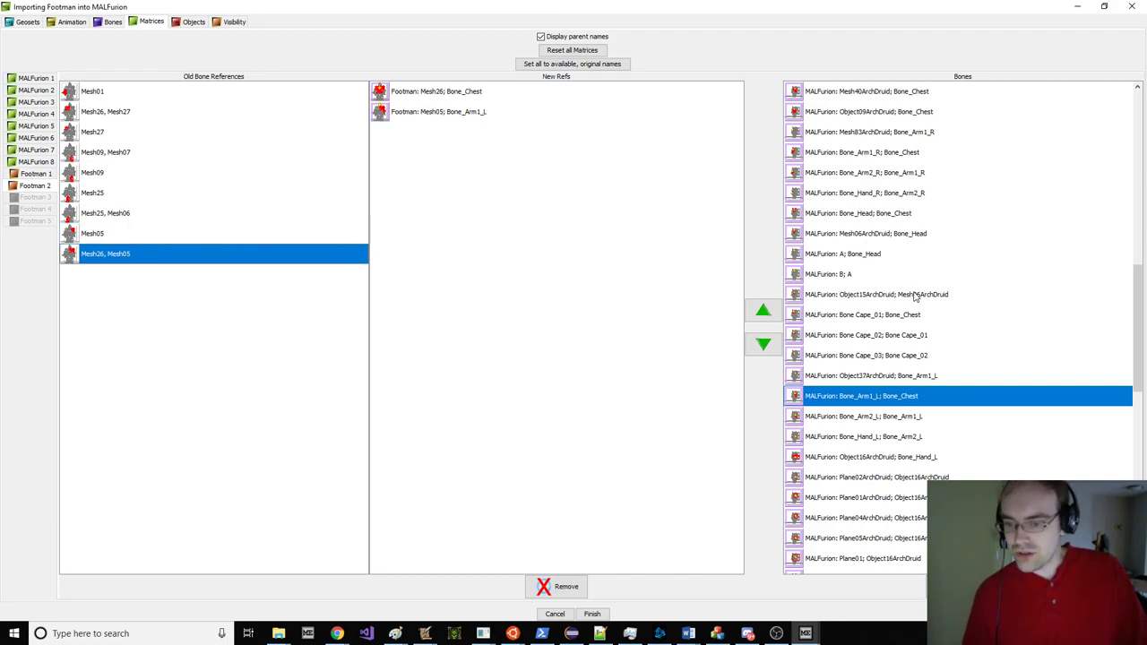
pyautogui.scroll(1, 907, 323)
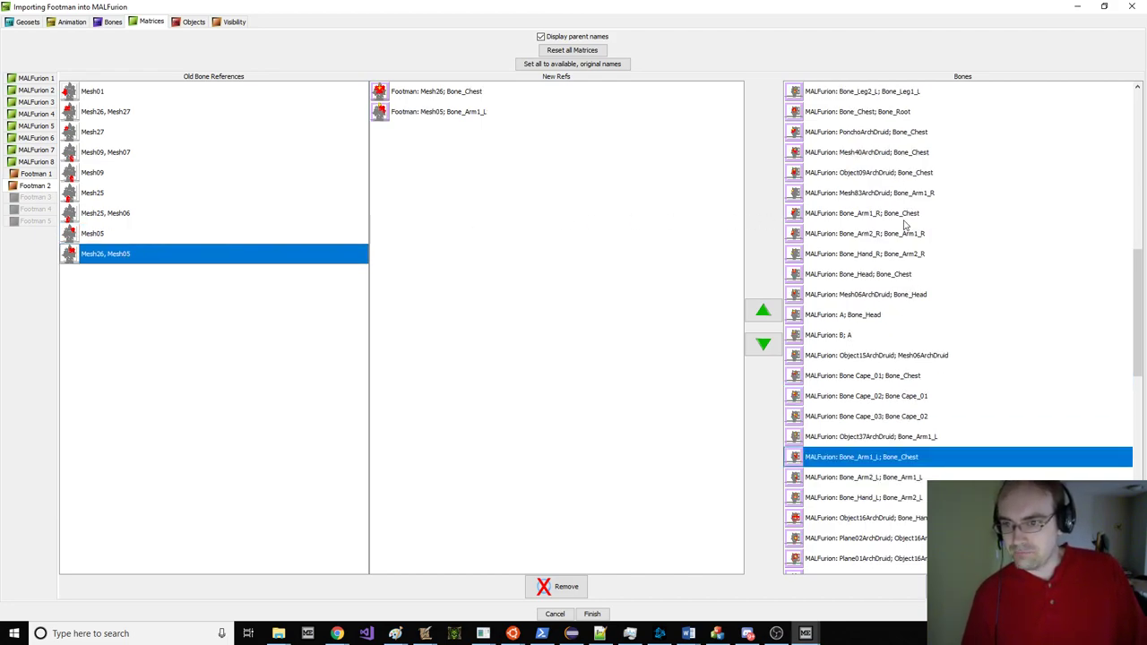
pyautogui.keyDown('ctrl'); pyautogui.click(890, 112); pyautogui.keyUp('ctrl')
pyautogui.click(962, 587)
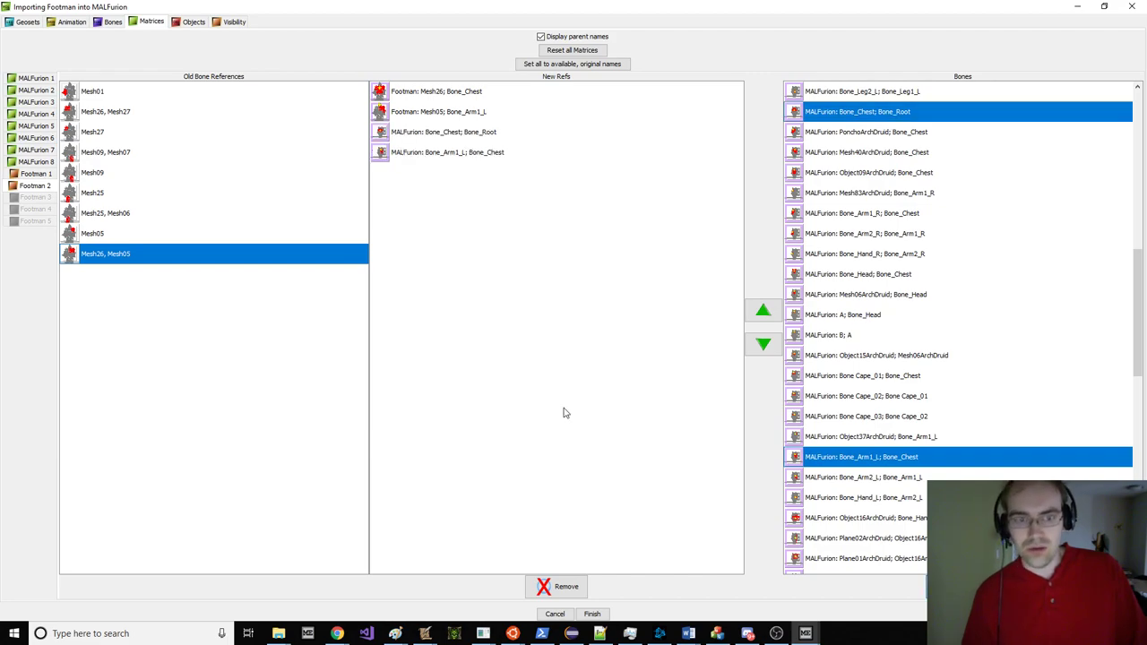
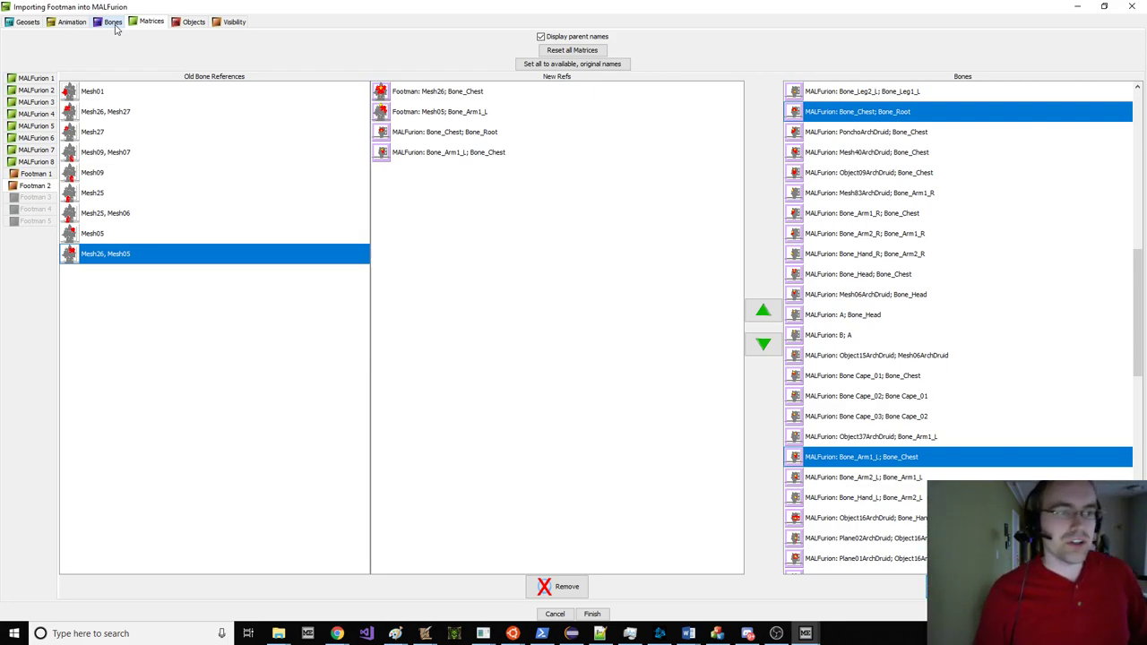
# Step: Remove the Footman Mesh26 and Mesh05 references from Footman 2's combined Mesh26, Mesh05 entry
pyautogui.click(113, 26)
pyautogui.click(143, 26)
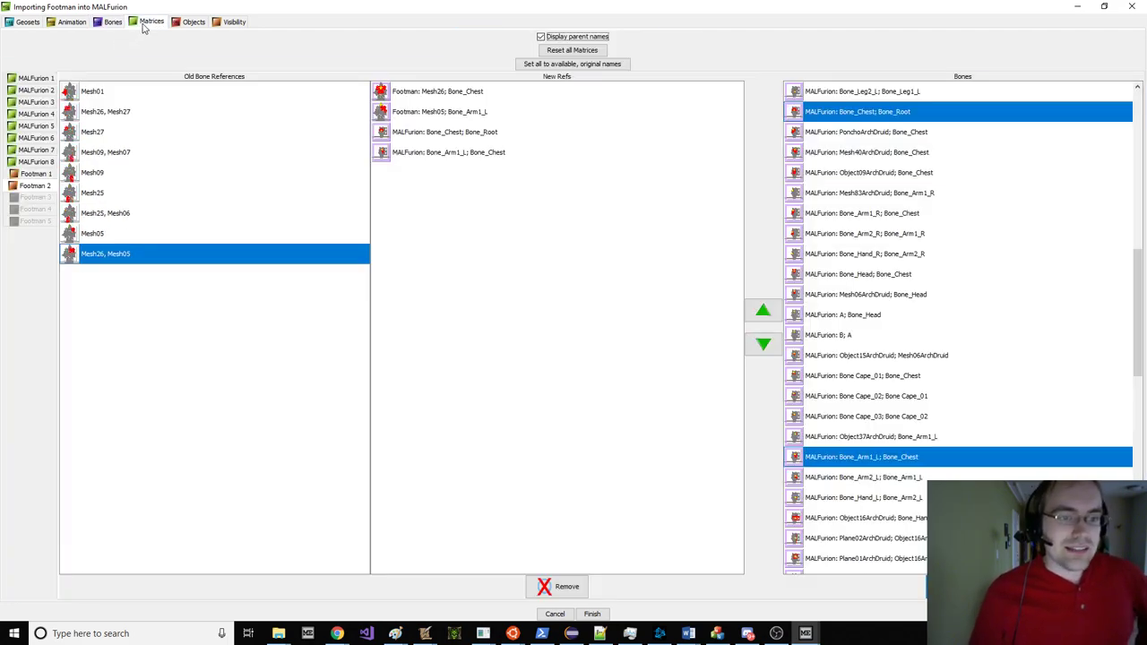
pyautogui.click(408, 92)
pyautogui.doubleClick(557, 587)
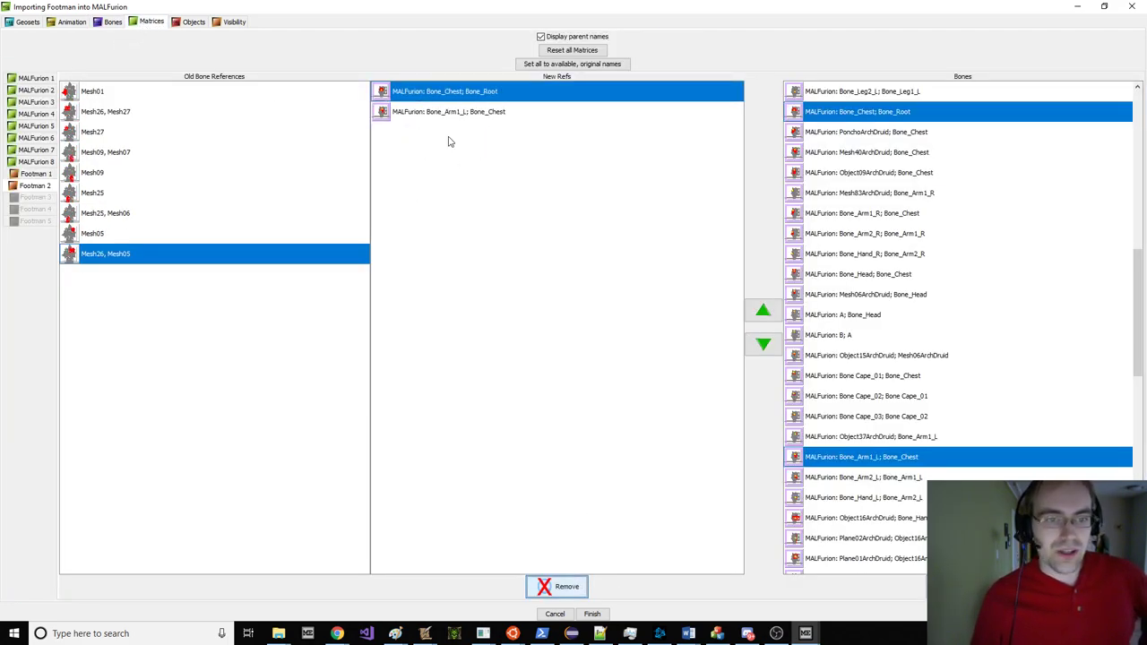
# Step: Set the Footman bones and helpers to "Do not import", leaving out Box07, Box03 and Box02 from the selection
pyautogui.click(116, 26)
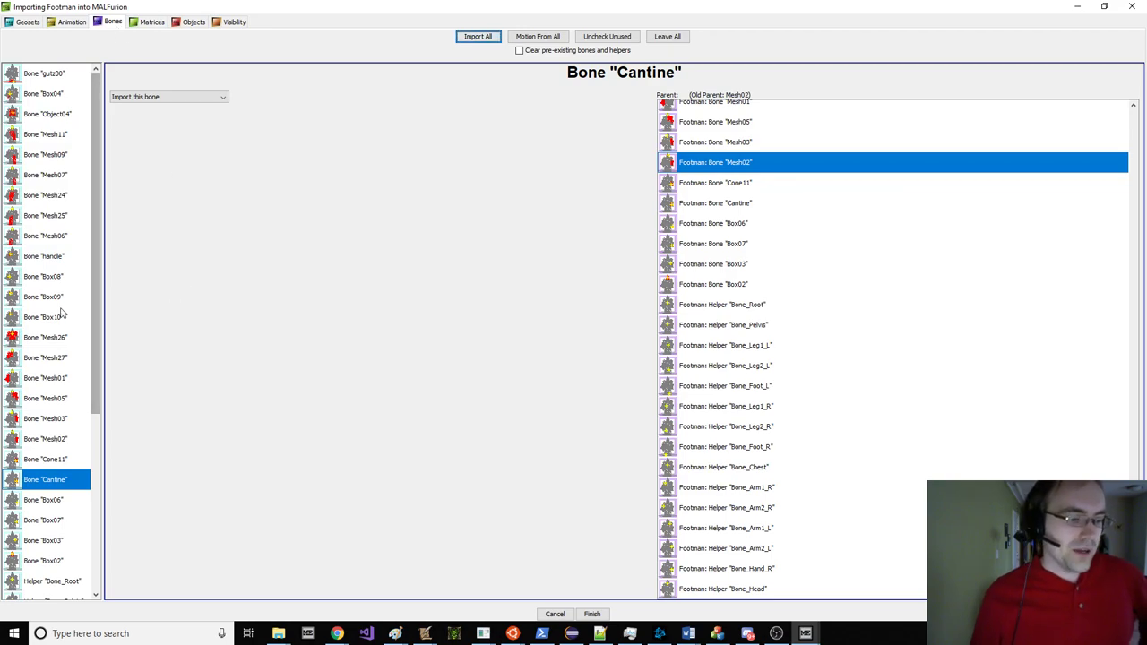
pyautogui.scroll(-4, 58, 323)
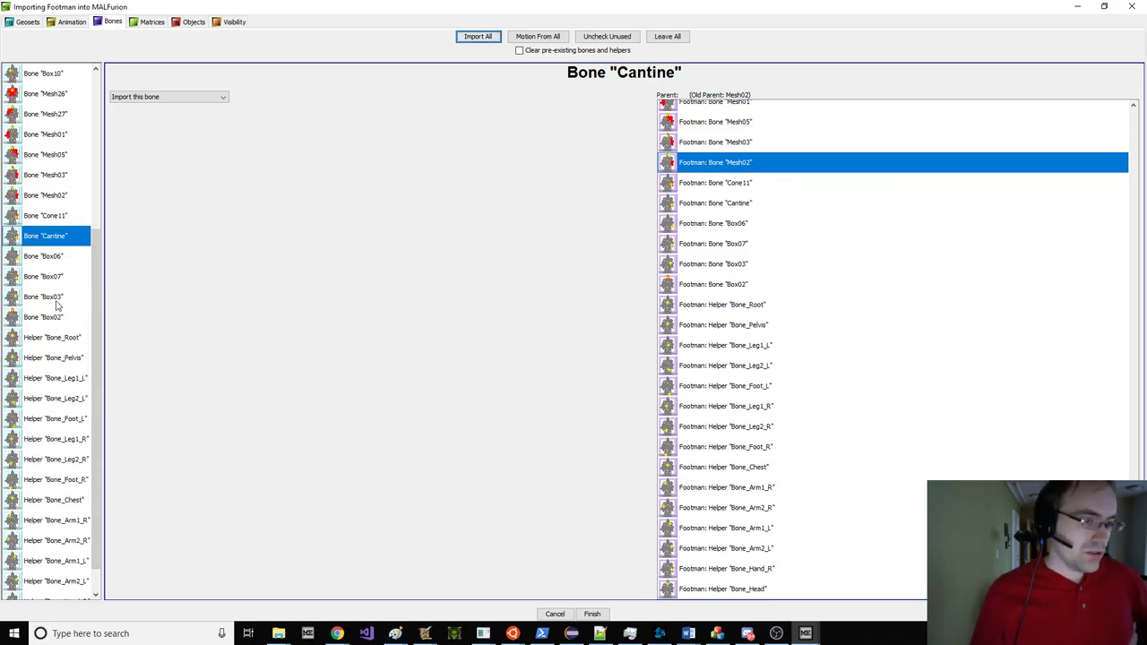
pyautogui.scroll(4, 51, 197)
pyautogui.click(49, 75)
pyautogui.scroll(-5, 52, 340)
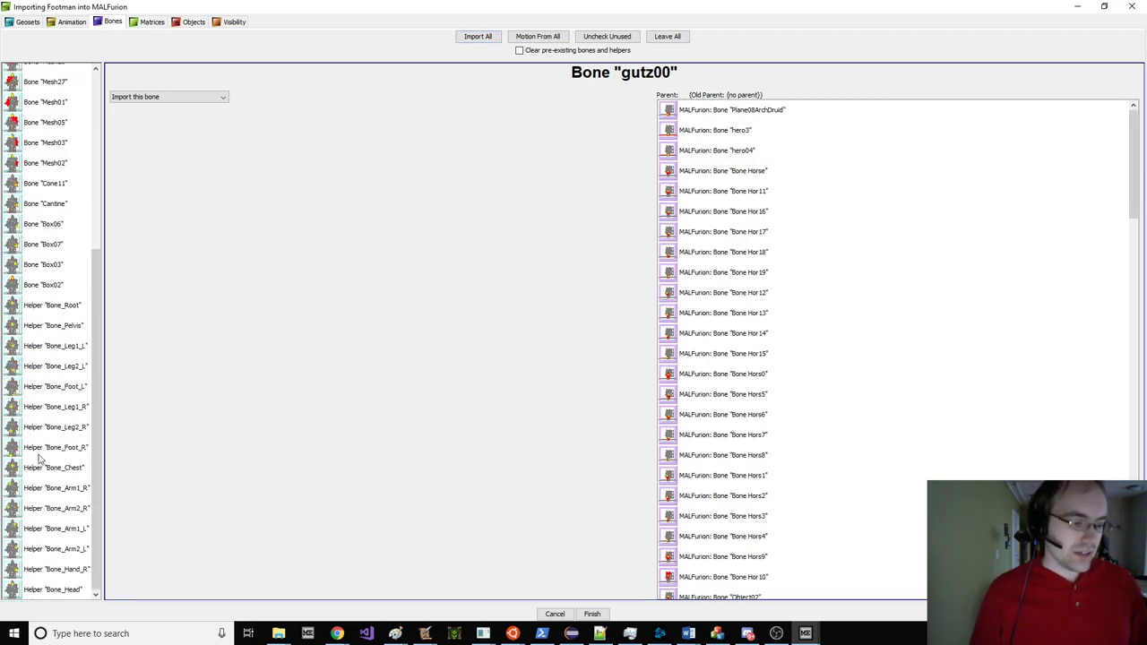
pyautogui.keyDown('shift'); pyautogui.click(52, 589); pyautogui.keyUp('shift')
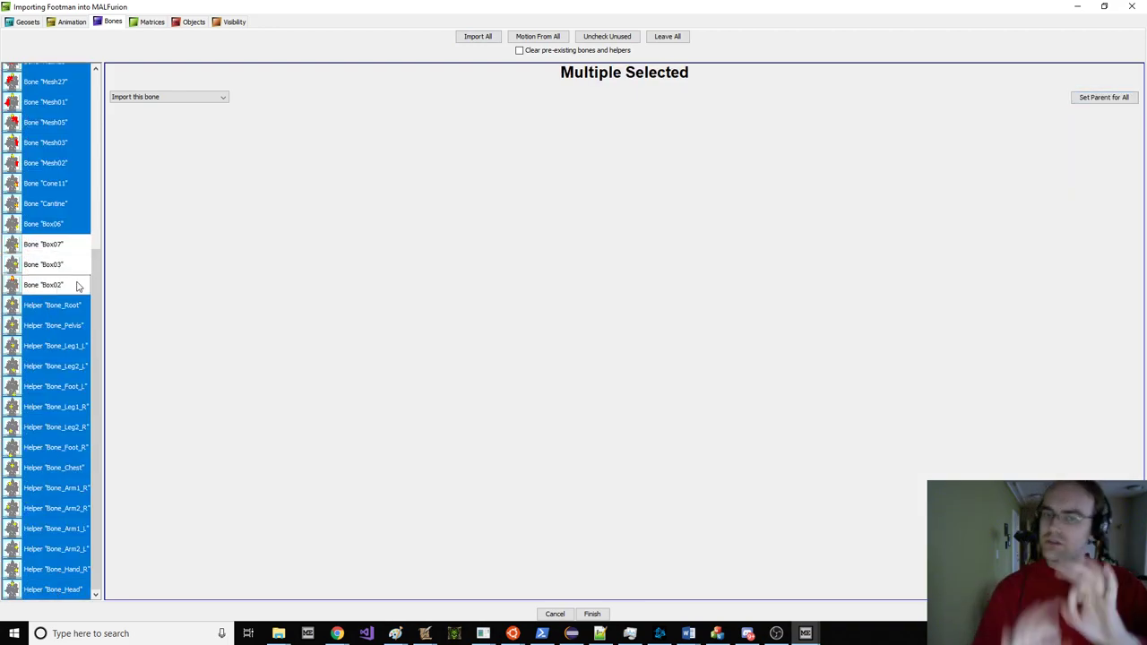
pyautogui.click(150, 101)
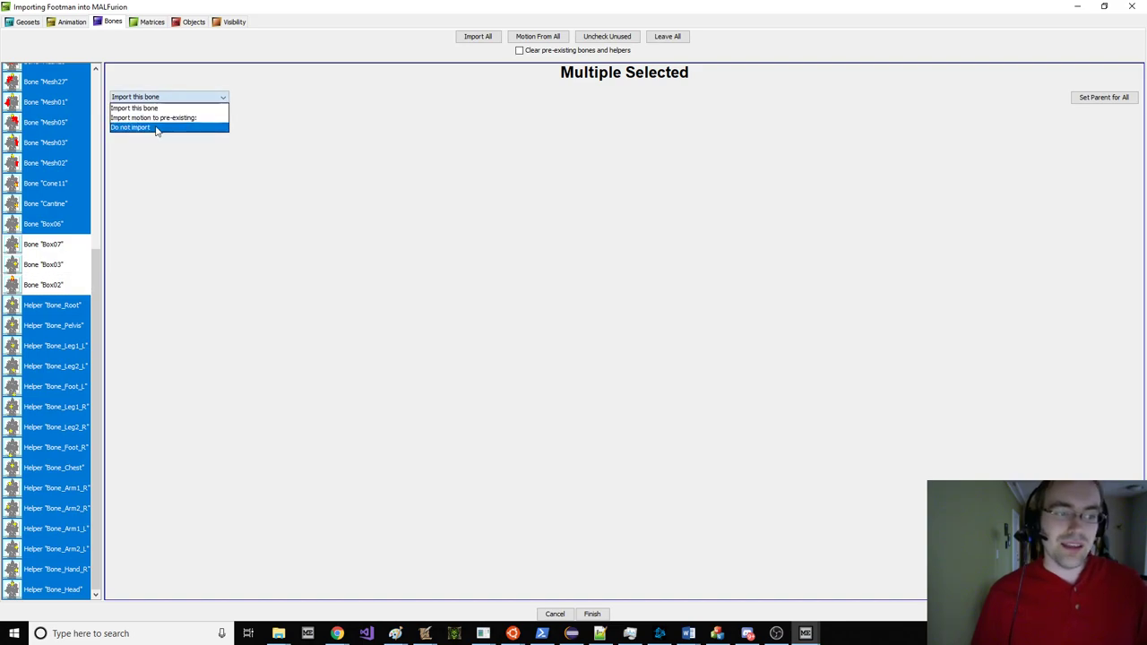
pyautogui.click(156, 126)
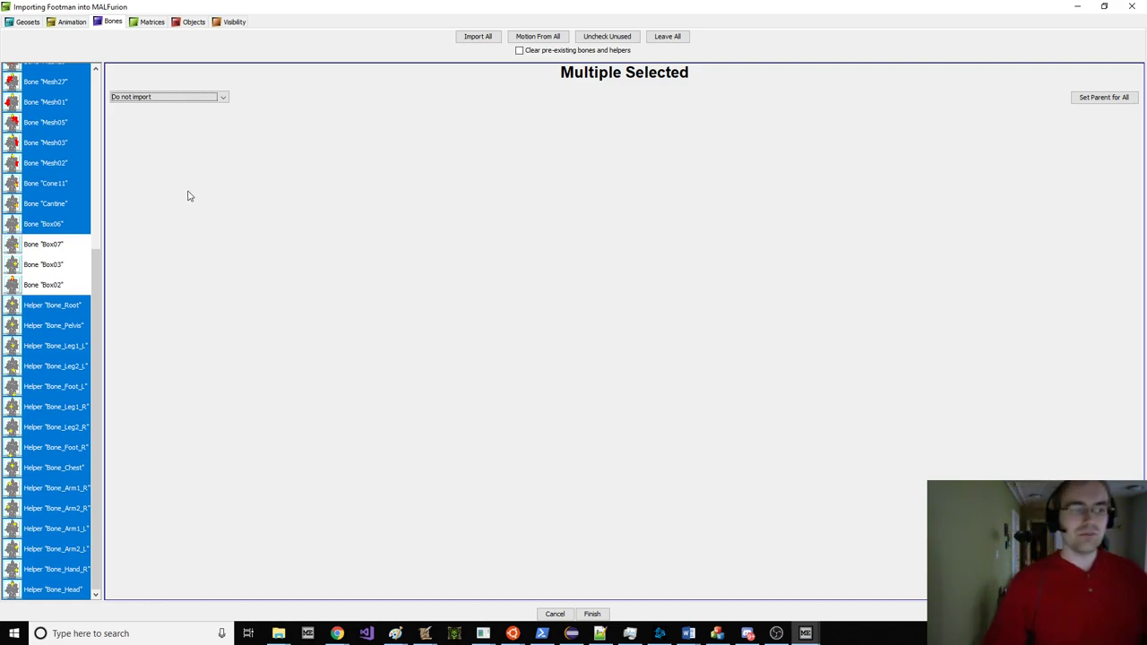
# Step: Check that the Footman's Walk sequence is not imported and leave all Footman objects out of the import
pyautogui.click(80, 26)
pyautogui.click(39, 141)
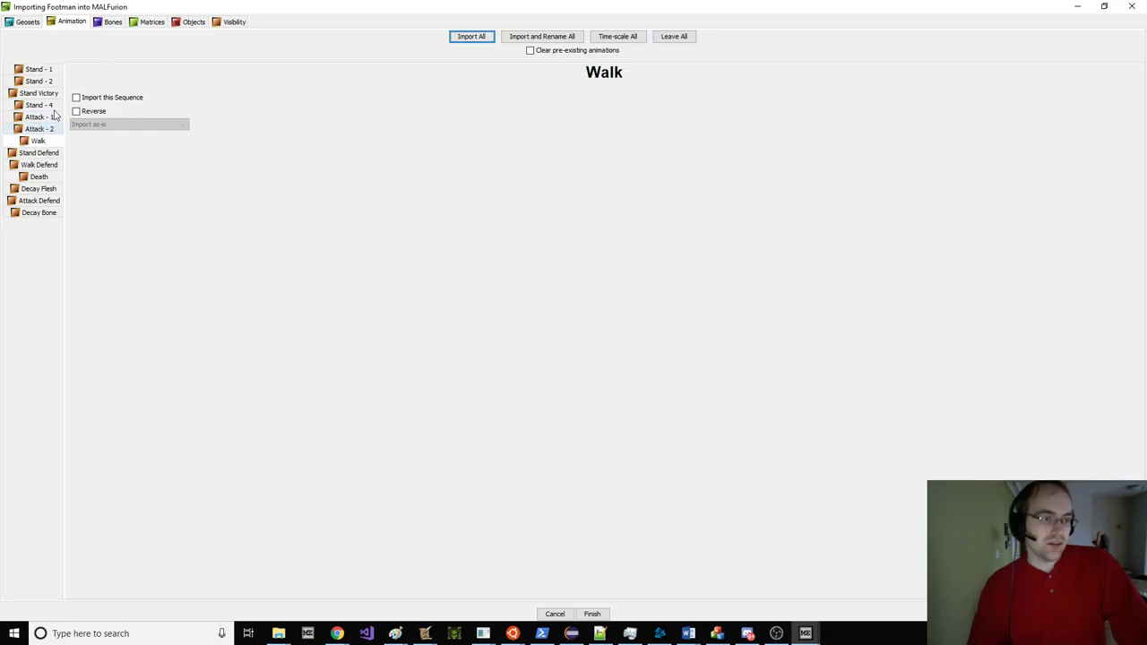
pyautogui.click(112, 22)
pyautogui.click(178, 26)
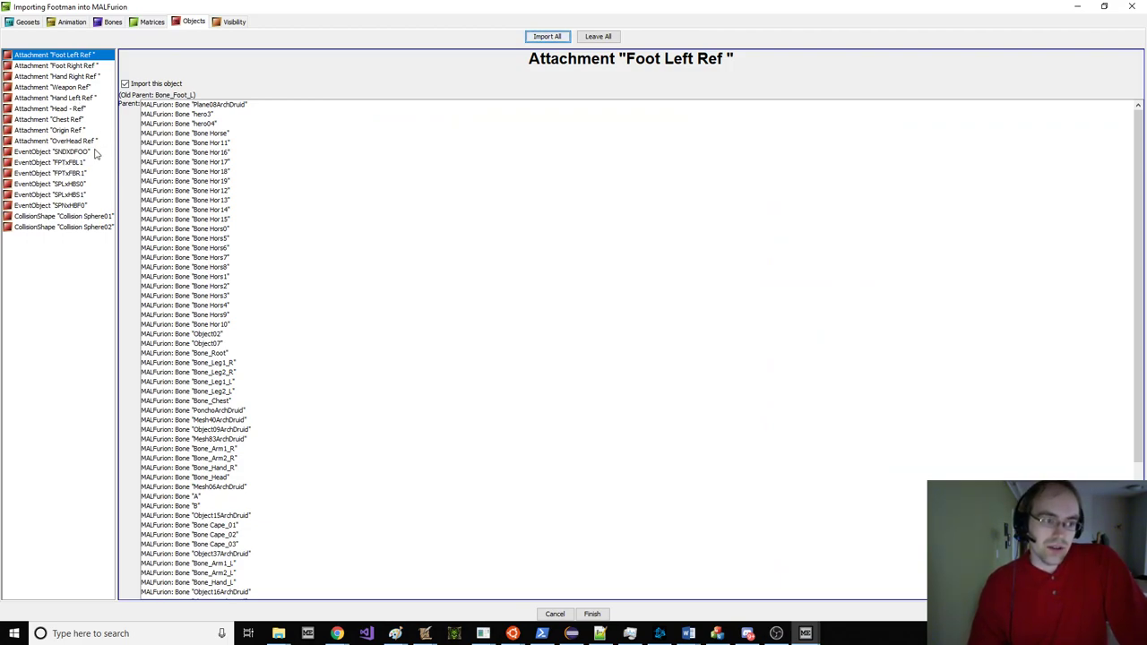
pyautogui.click(62, 151)
pyautogui.click(597, 36)
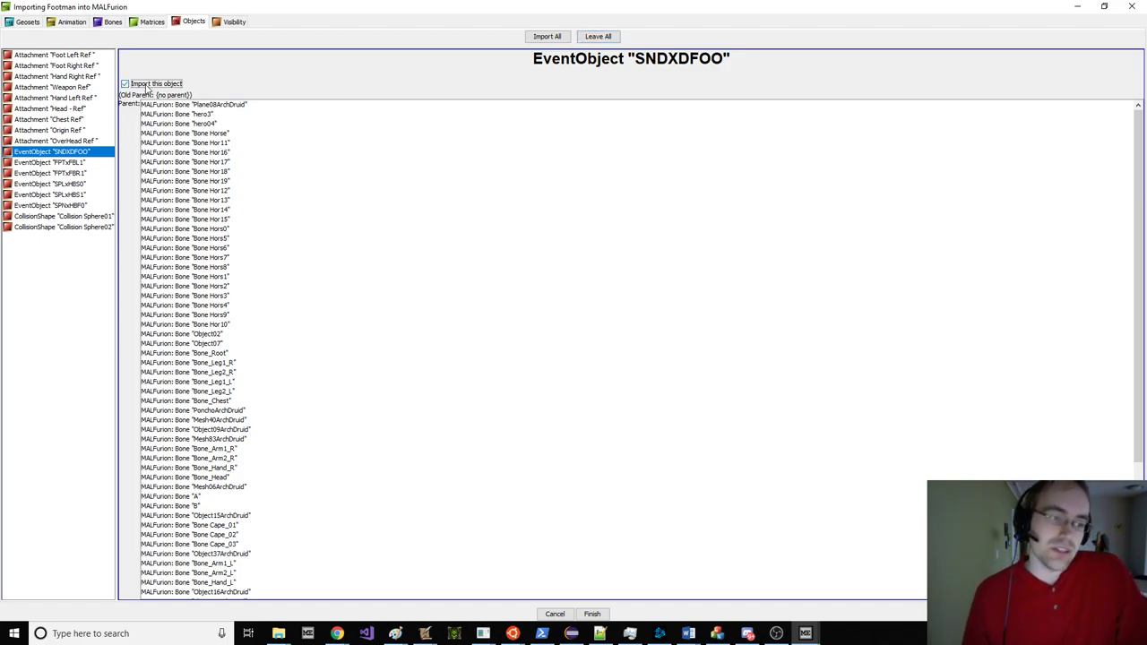
# Step: Check the import's visibility settings and bring up the MalFurion model in the main editor window
pyautogui.click(229, 23)
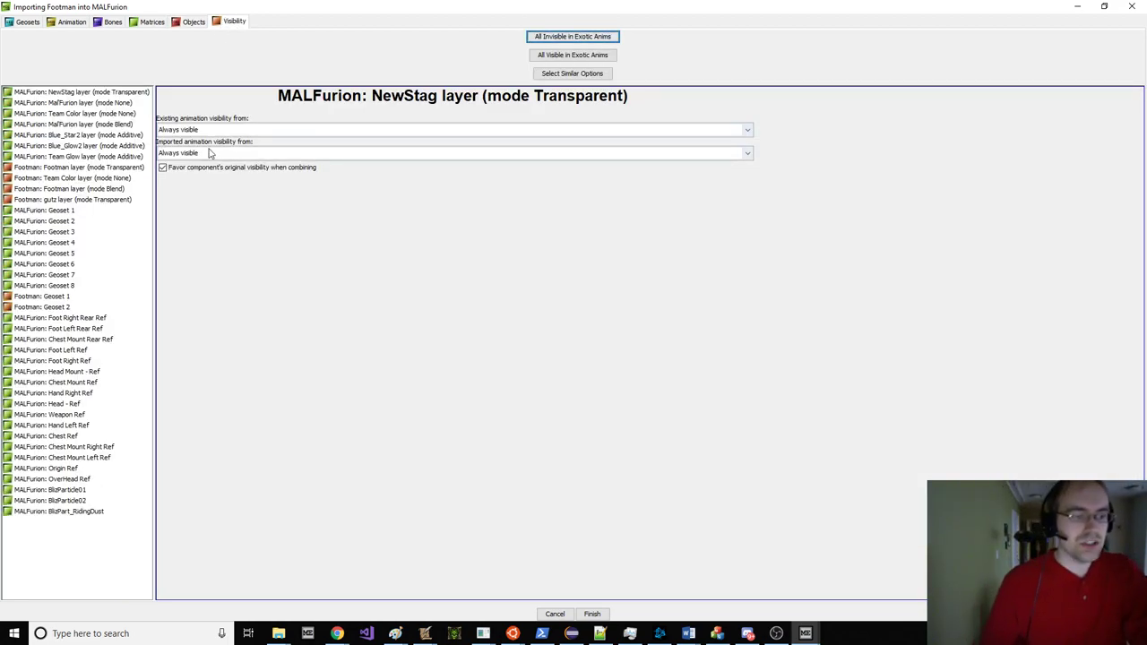
pyautogui.click(805, 634)
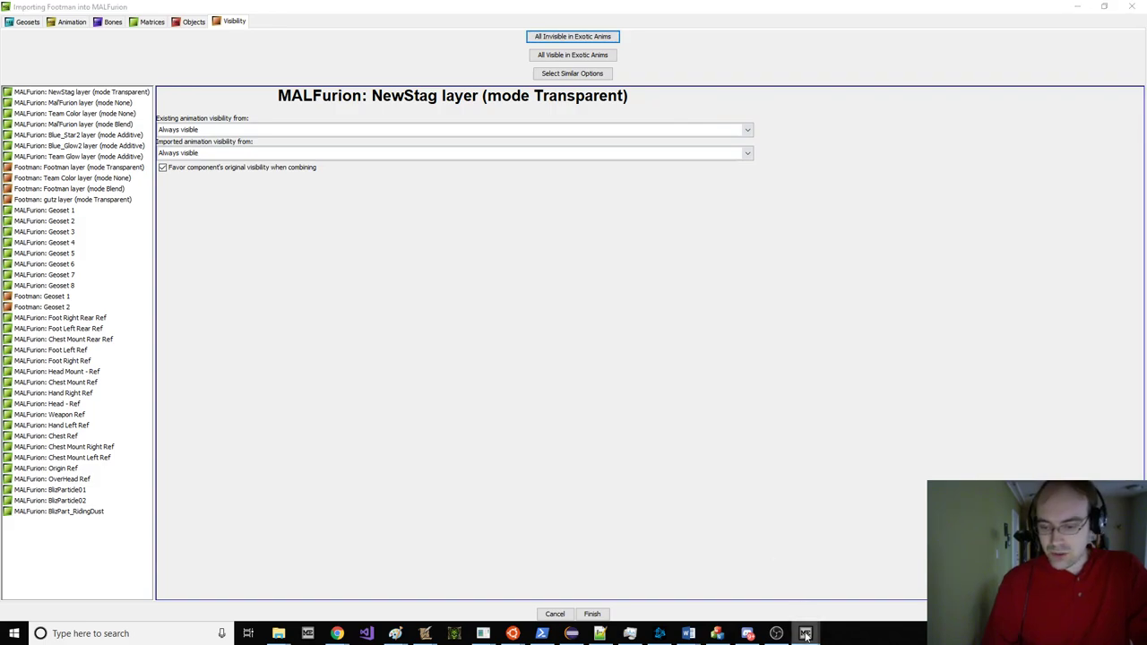
pyautogui.click(724, 549)
pyautogui.click(132, 18)
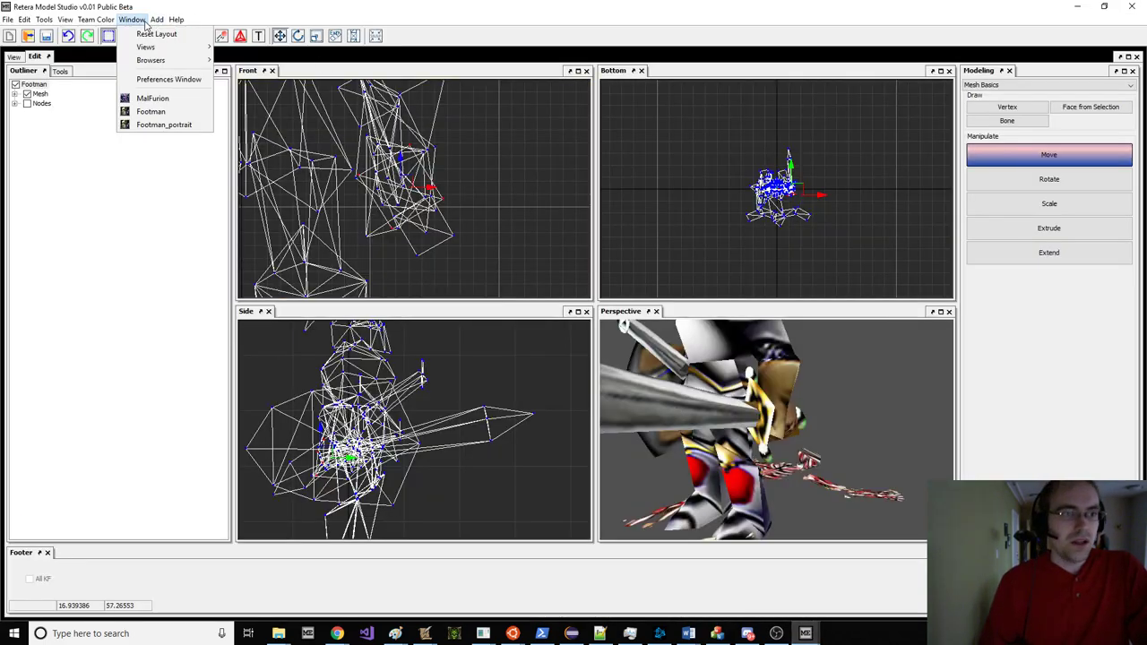
pyautogui.click(156, 97)
pyautogui.scroll(-2, 735, 424)
pyautogui.scroll(6, 708, 425)
pyautogui.scroll(-3, 763, 413)
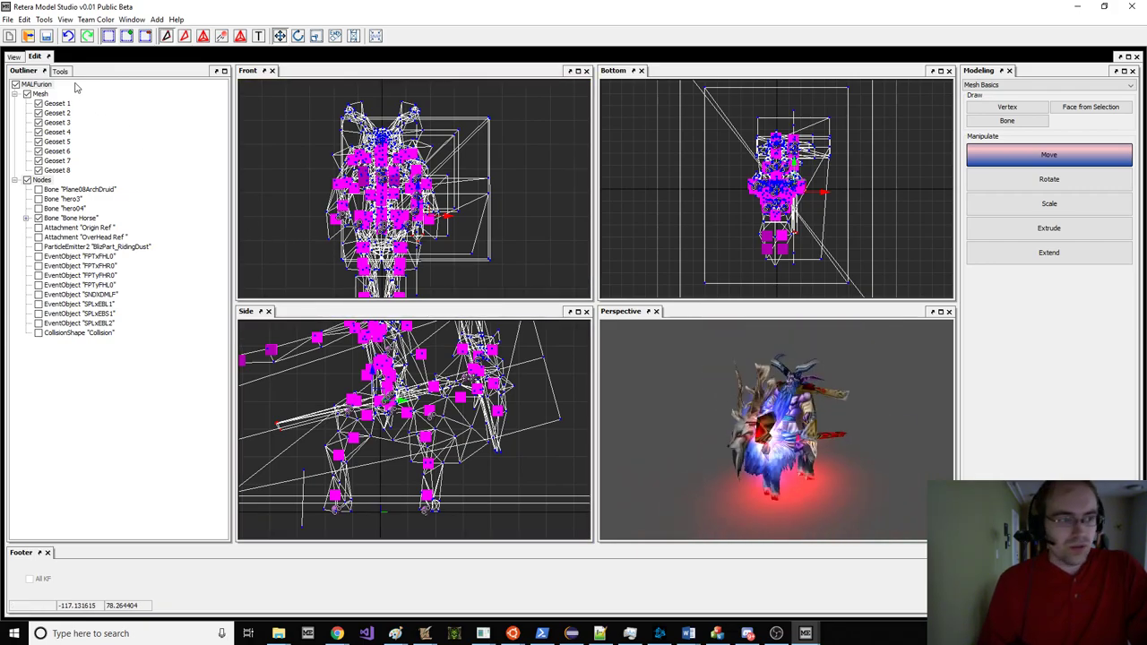
# Step: Preview Malfurion's Dissipate animation and replay it several times
pyautogui.click(15, 57)
pyautogui.click(815, 89)
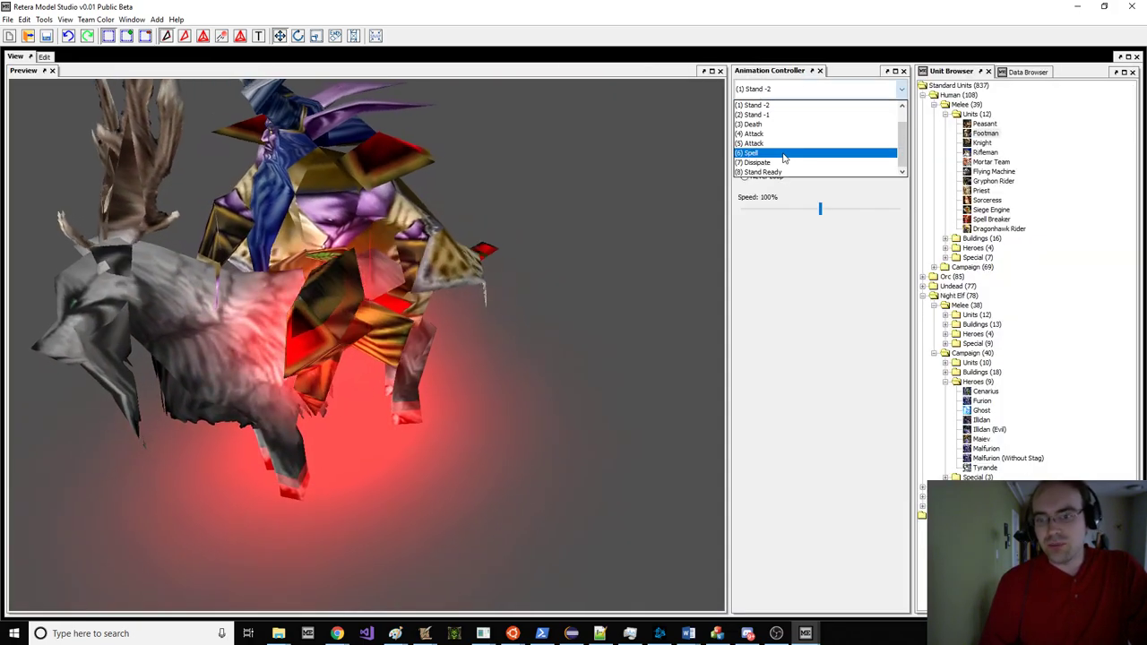
pyautogui.click(776, 159)
pyautogui.click(816, 88)
pyautogui.click(776, 170)
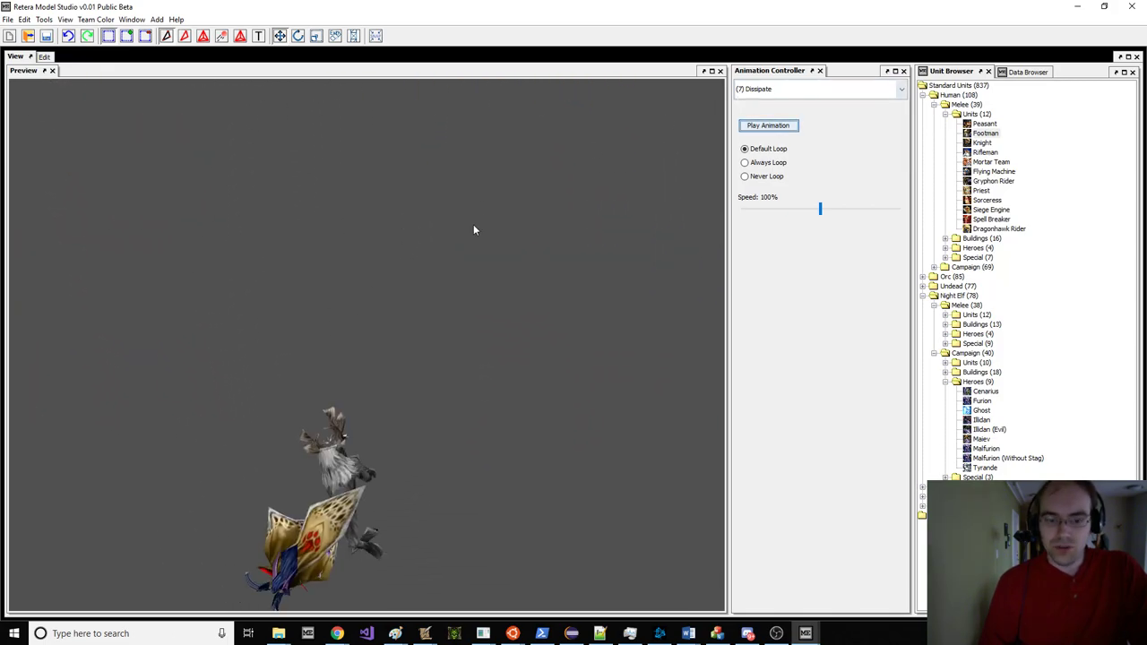
pyautogui.click(768, 126)
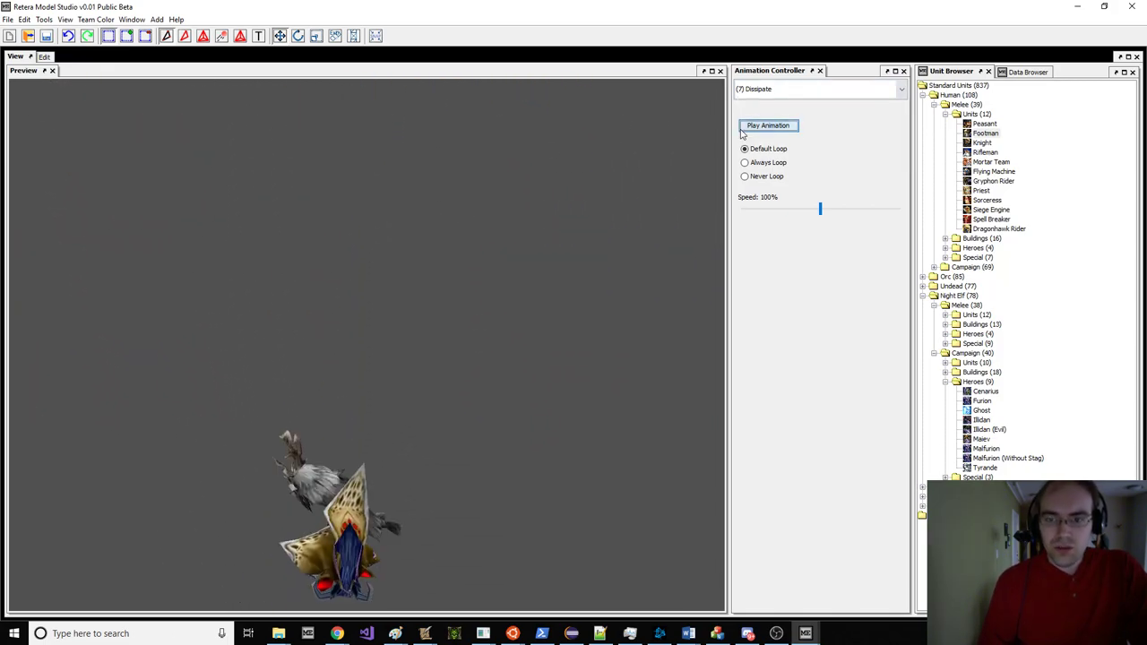
pyautogui.click(768, 126)
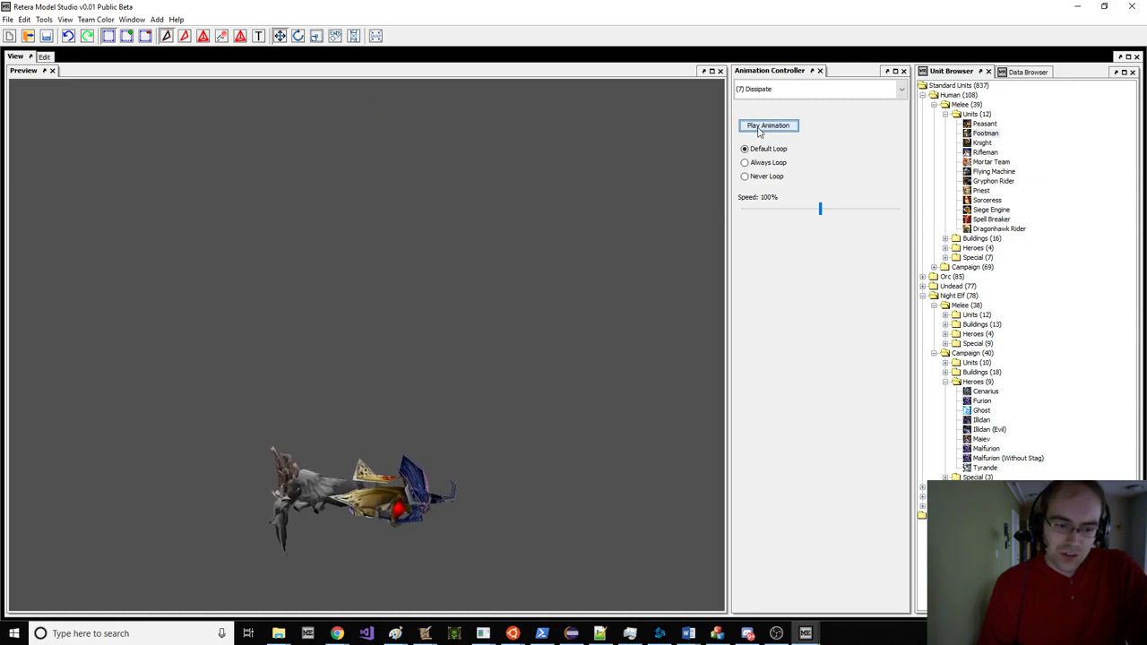
pyautogui.click(767, 125)
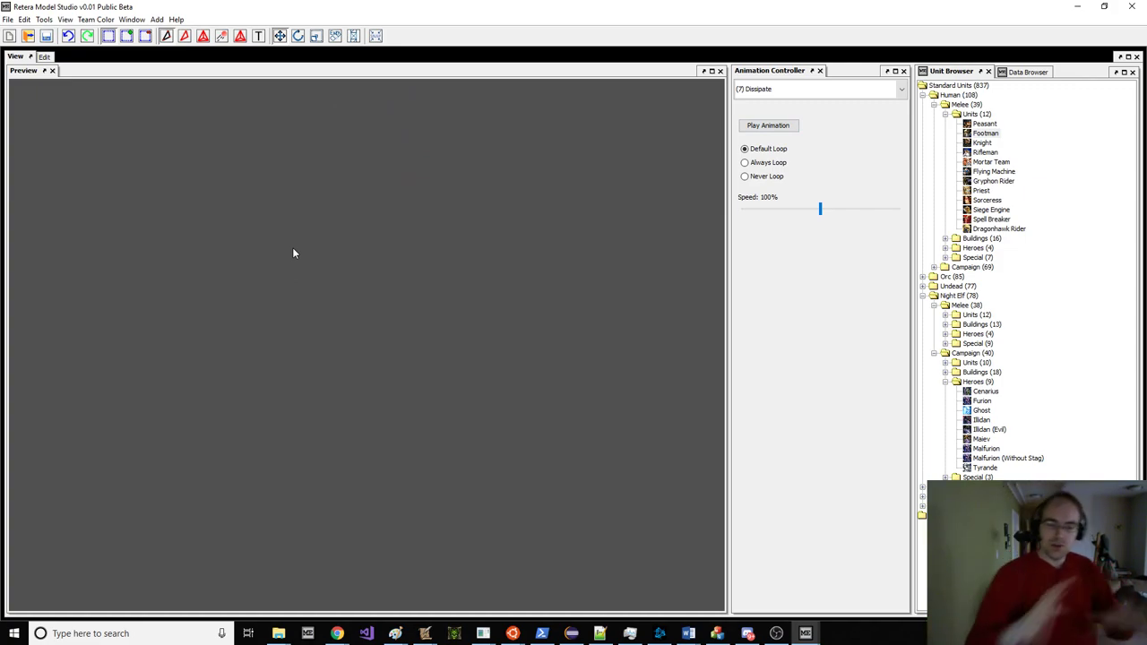
# Step: Return to the Footman import window and examine the visibility sources of the Malfurion and Footman geosets and the animation import settings
pyautogui.click(44, 56)
pyautogui.click(806, 633)
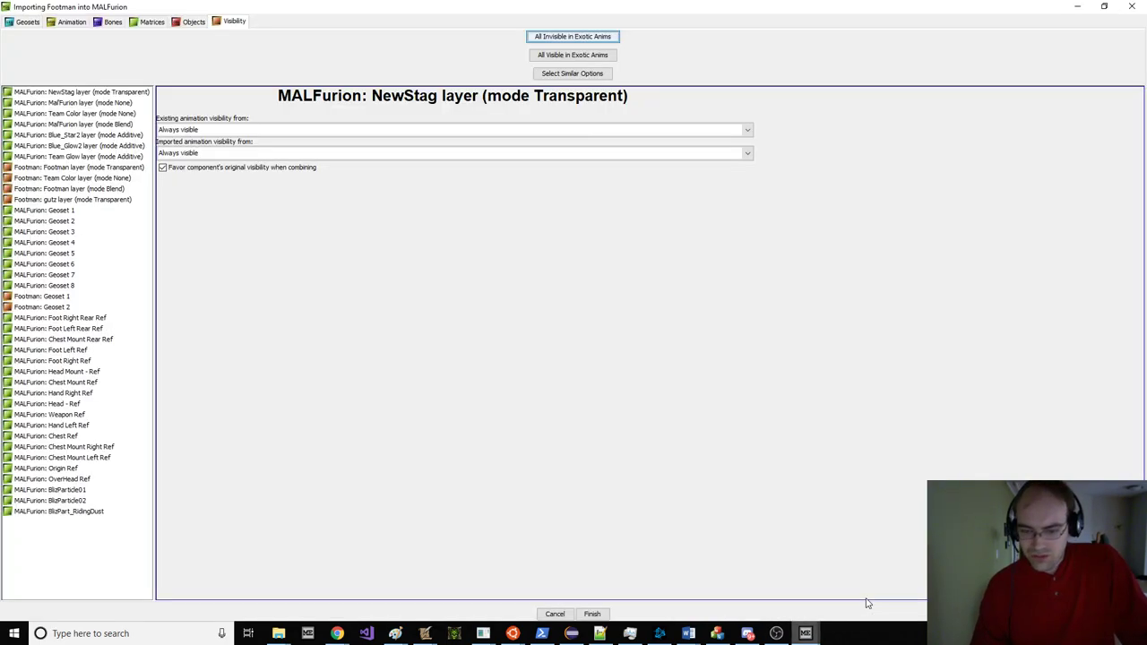
pyautogui.moveTo(79, 212)
pyautogui.mouseDown()
pyautogui.moveTo(78, 245)
pyautogui.moveTo(81, 225)
pyautogui.mouseUp()
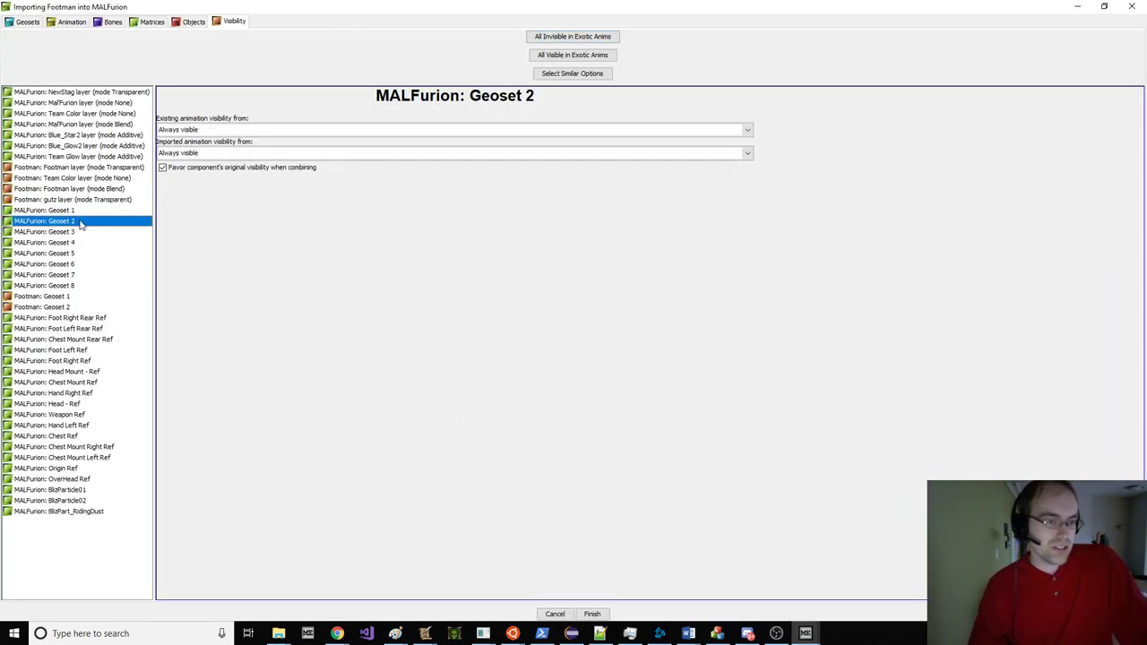
pyautogui.click(68, 295)
pyautogui.click(72, 307)
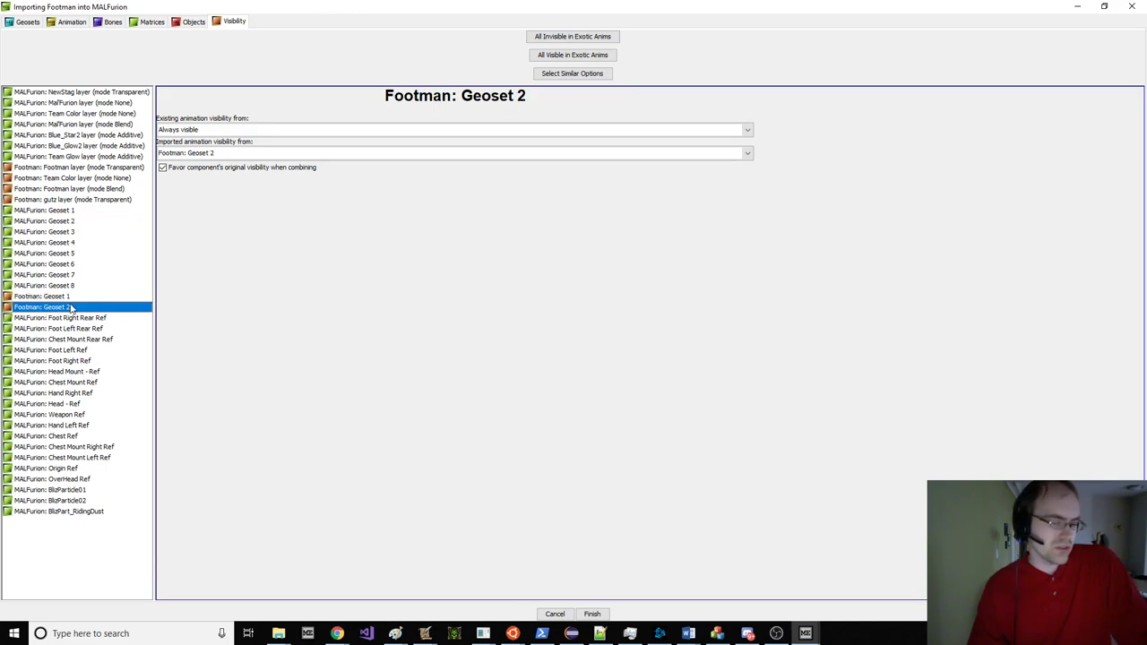
pyautogui.click(72, 21)
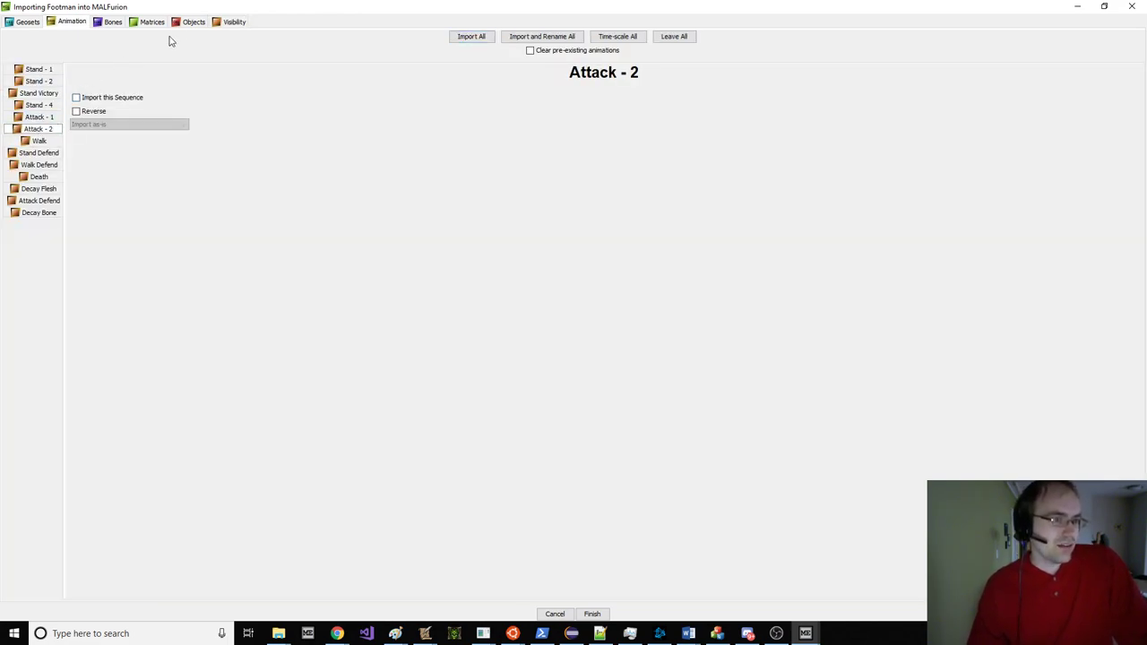
pyautogui.moveTo(58, 119); pyautogui.dragTo(113, 49)
pyautogui.click(220, 24)
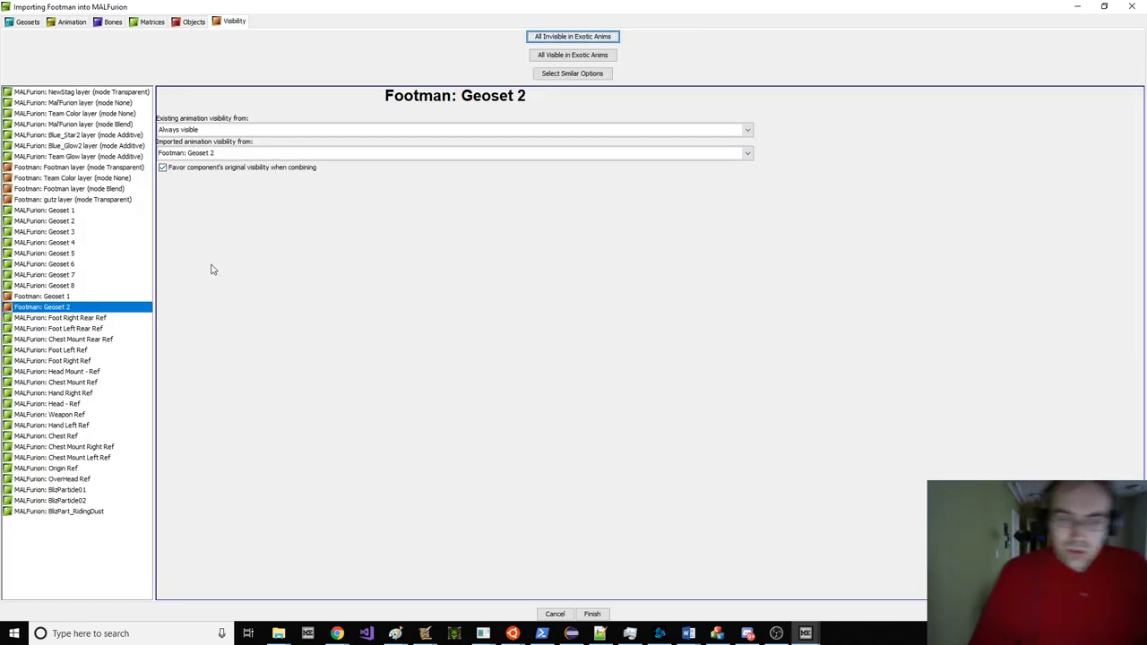
# Step: Finish importing the Footman into MALFurion and dismiss the empty-matrices warning
pyautogui.click(593, 614)
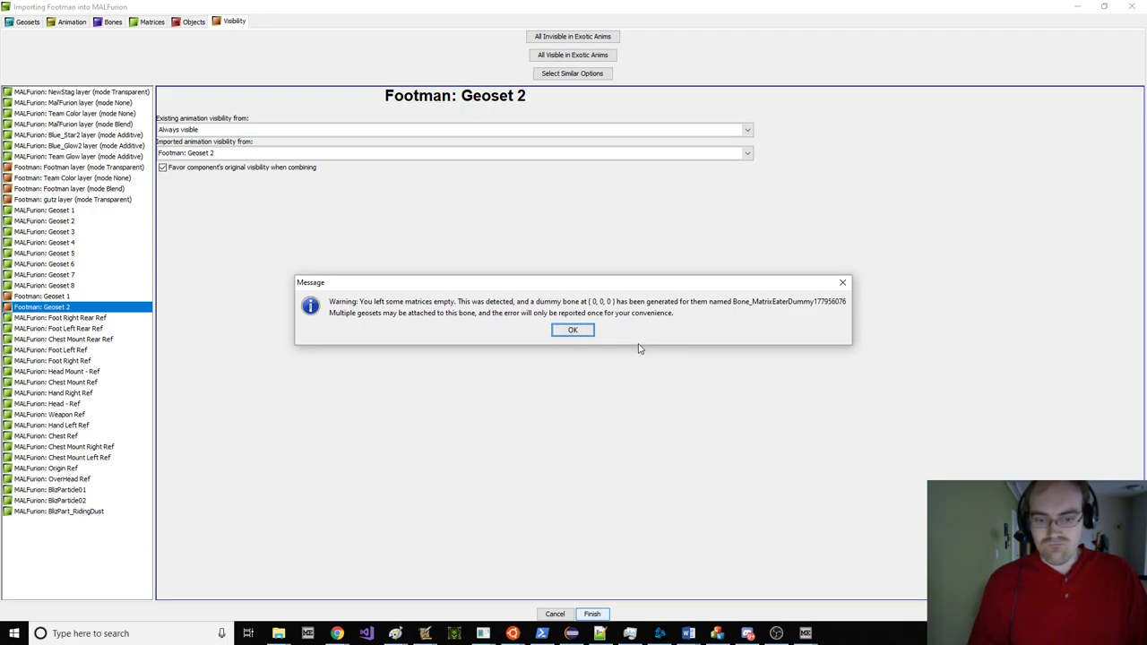
pyautogui.click(578, 332)
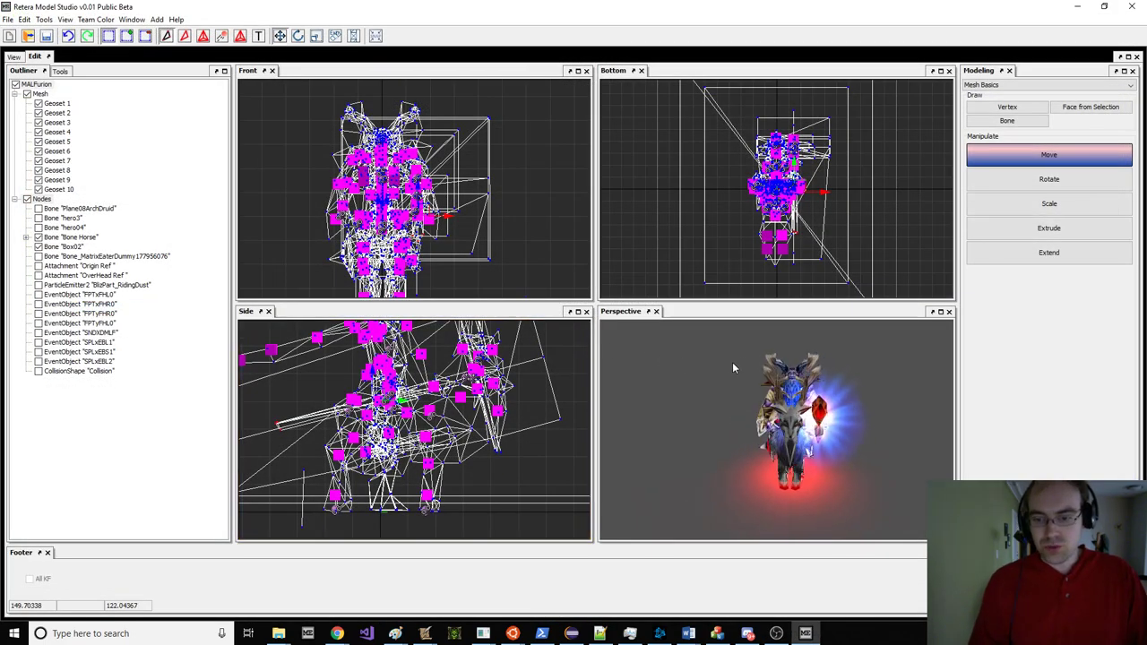
# Step: Hide the nodes and every geoset except Geoset 10
pyautogui.click(27, 93)
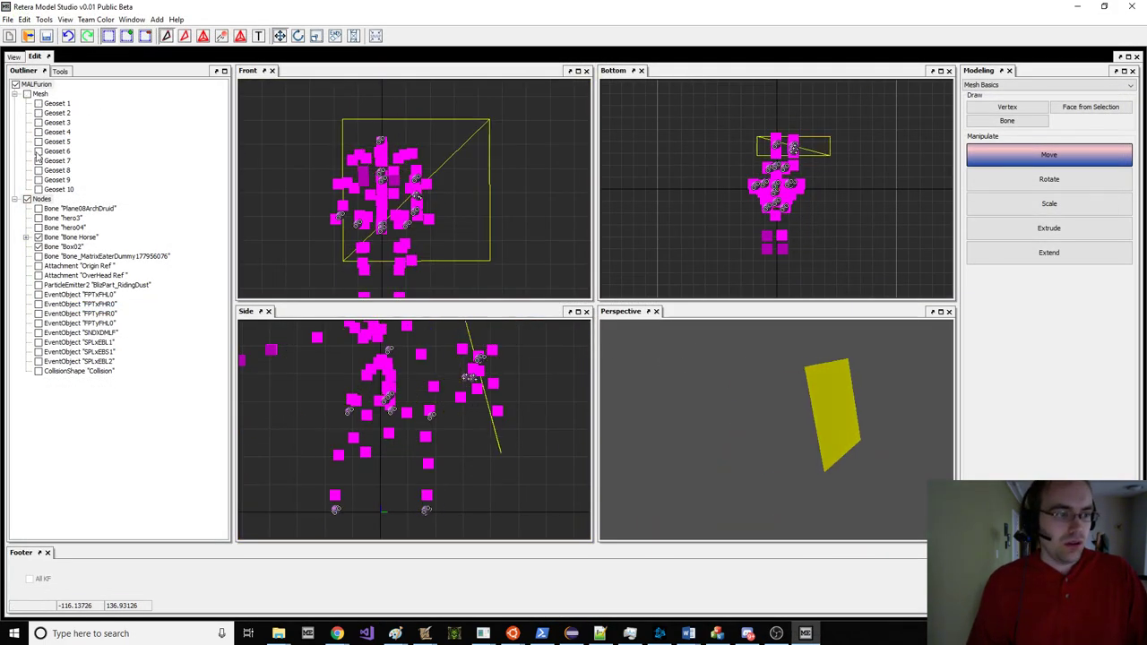
pyautogui.click(38, 181)
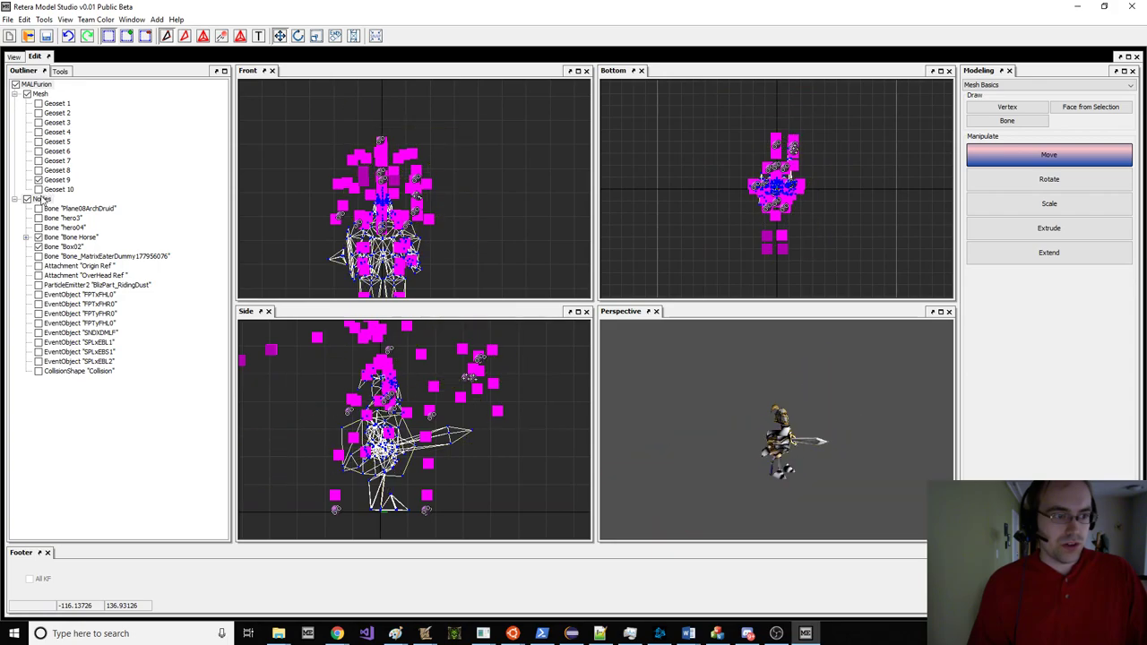
pyautogui.click(28, 199)
pyautogui.click(40, 181)
pyautogui.click(39, 189)
# Step: Select all of Geoset 10's vertices and view the matrices they are attached to
pyautogui.scroll(-4, 353, 163)
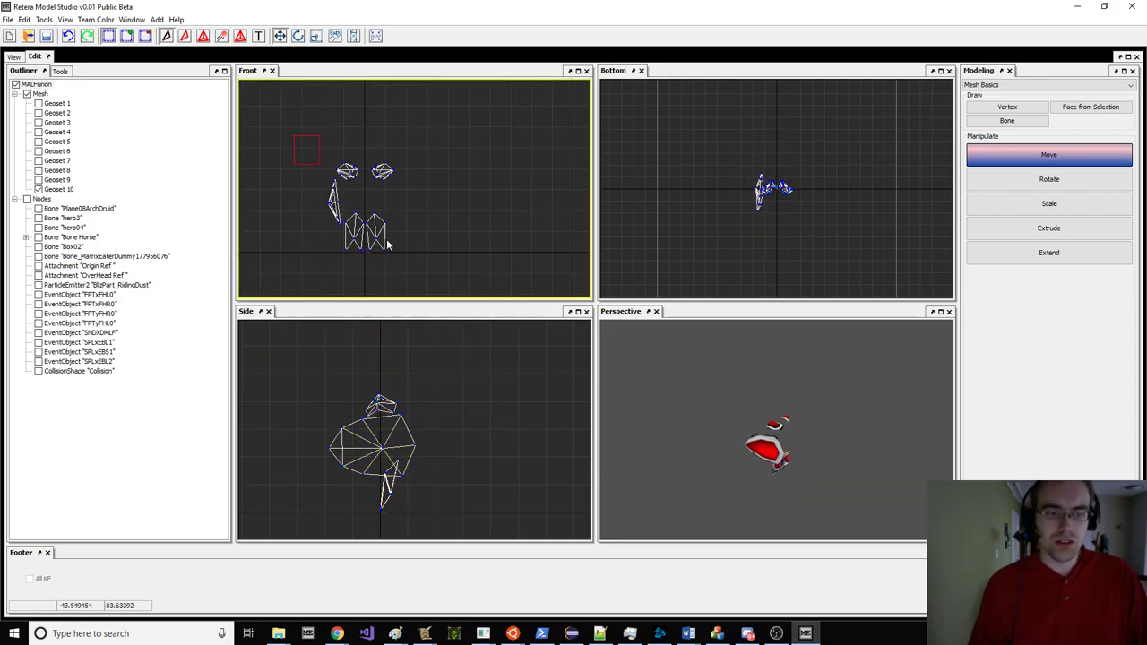
pyautogui.click(66, 20)
pyautogui.moveTo(45, 20)
pyautogui.click(75, 33)
pyautogui.press('space')
# Step: Show only Geoset 9, select all its vertices and view their attached matrices
pyautogui.click(38, 189)
pyautogui.click(39, 180)
pyautogui.hotkey('ctrl', 'a')
pyautogui.click(43, 19)
pyautogui.click(81, 30)
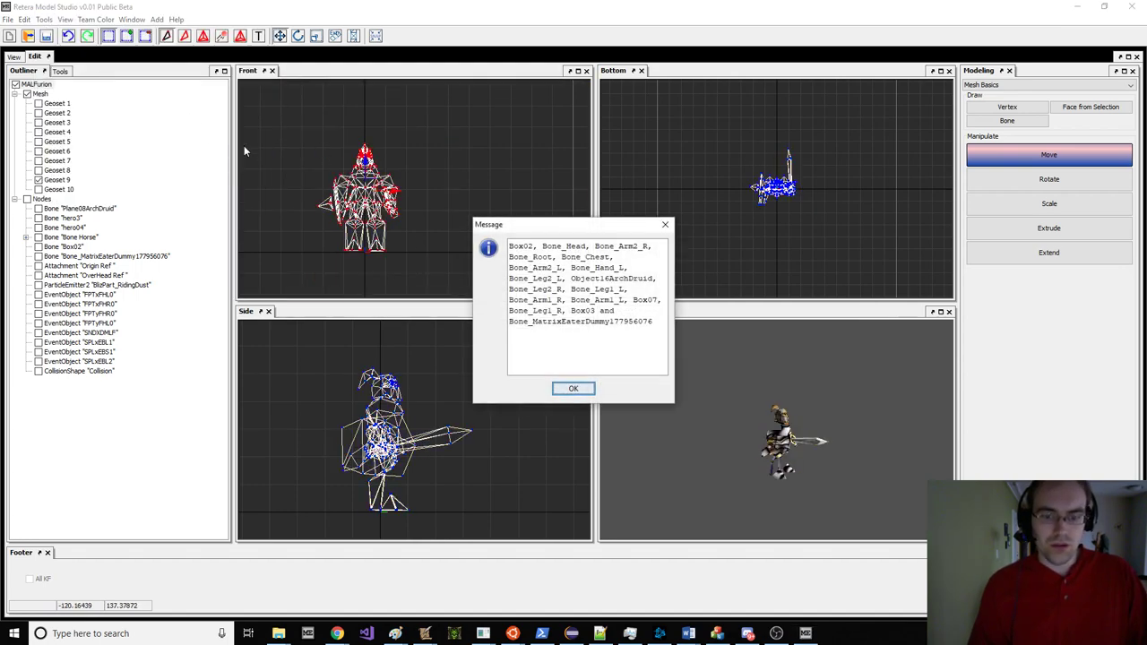
pyautogui.press('space')
# Step: Select the vertices on the Footman's shield side in the front view and view their matrices
pyautogui.scroll(3, 335, 167)
pyautogui.moveTo(287, 175); pyautogui.dragTo(354, 270)
pyautogui.click(43, 19)
pyautogui.click(80, 31)
pyautogui.press('Return')
# Step: Select the Footman's sword-arm vertices in the front view and view their matrices
pyautogui.moveTo(455, 121); pyautogui.dragTo(484, 188)
pyautogui.click(43, 19)
pyautogui.click(89, 30)
pyautogui.press('Return')
# Step: Select the vertices around the lower part of the Footman's sword arm in the front view and view their attached matrices
pyautogui.scroll(2, 435, 178)
pyautogui.scroll(4, 375, 488)
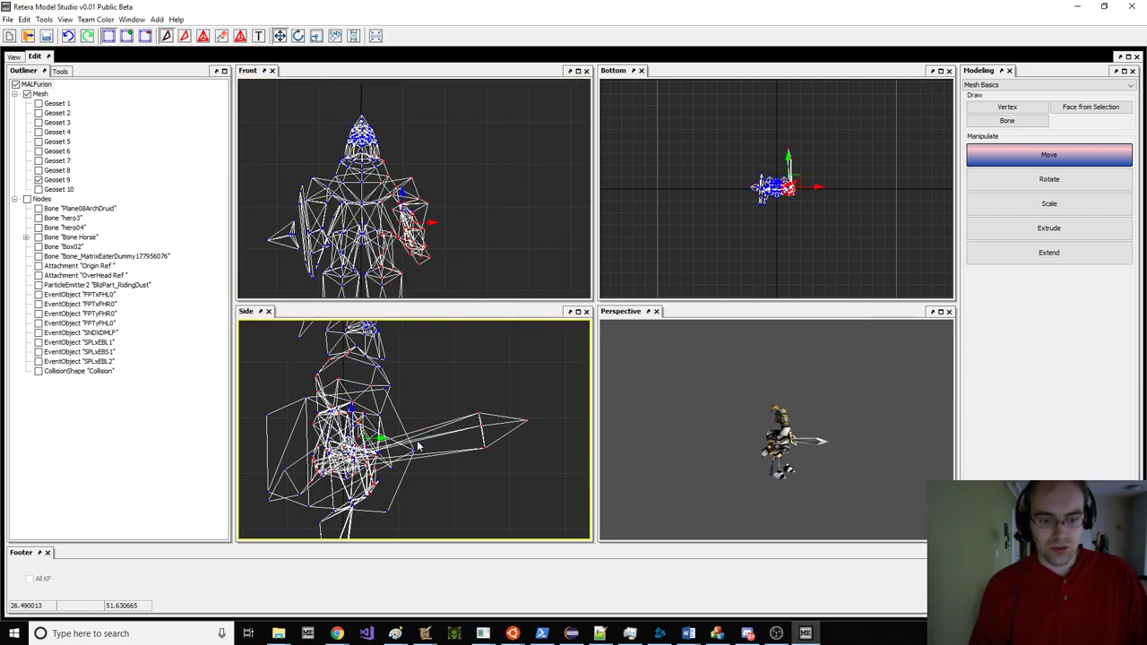
pyautogui.scroll(5, 374, 489)
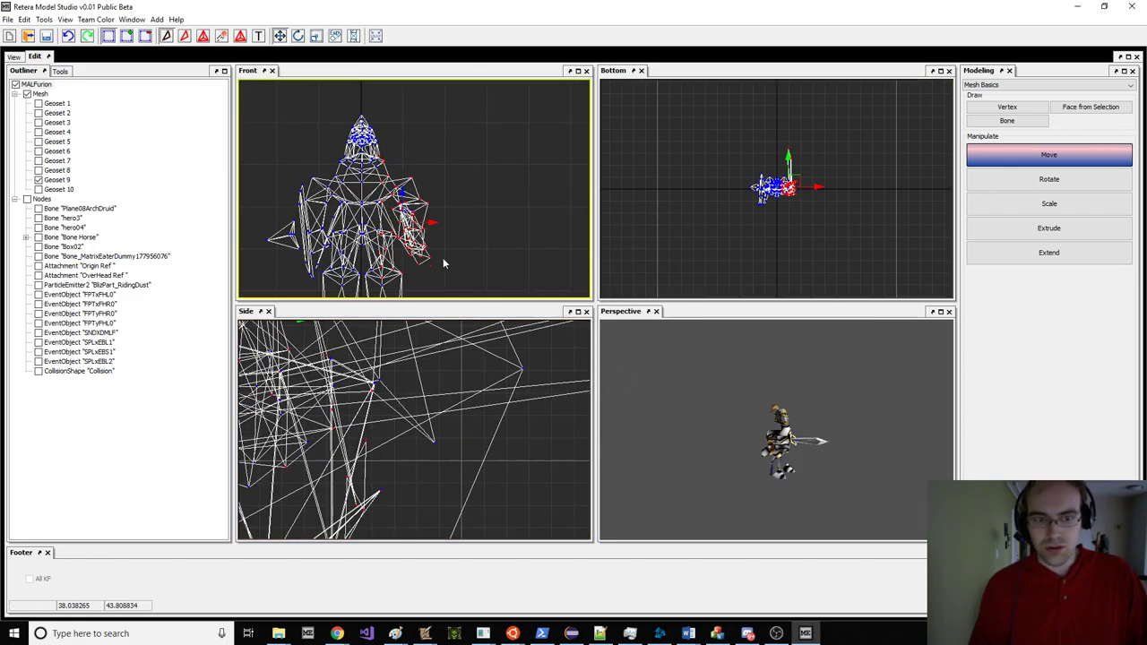
pyautogui.scroll(3, 418, 251)
pyautogui.moveTo(427, 270); pyautogui.dragTo(362, 215)
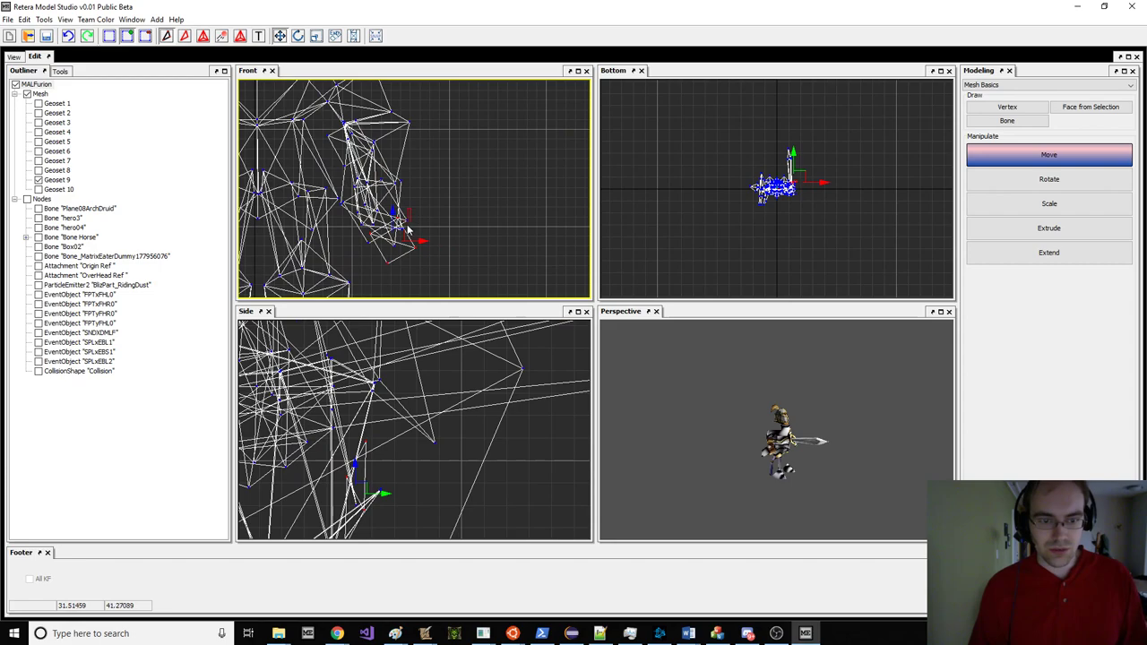
pyautogui.keyDown('shift'); pyautogui.click(379, 181); pyautogui.keyUp('shift')
pyautogui.keyDown('shift'); pyautogui.moveTo(335, 147); pyautogui.dragTo(337, 150); pyautogui.keyUp('shift')
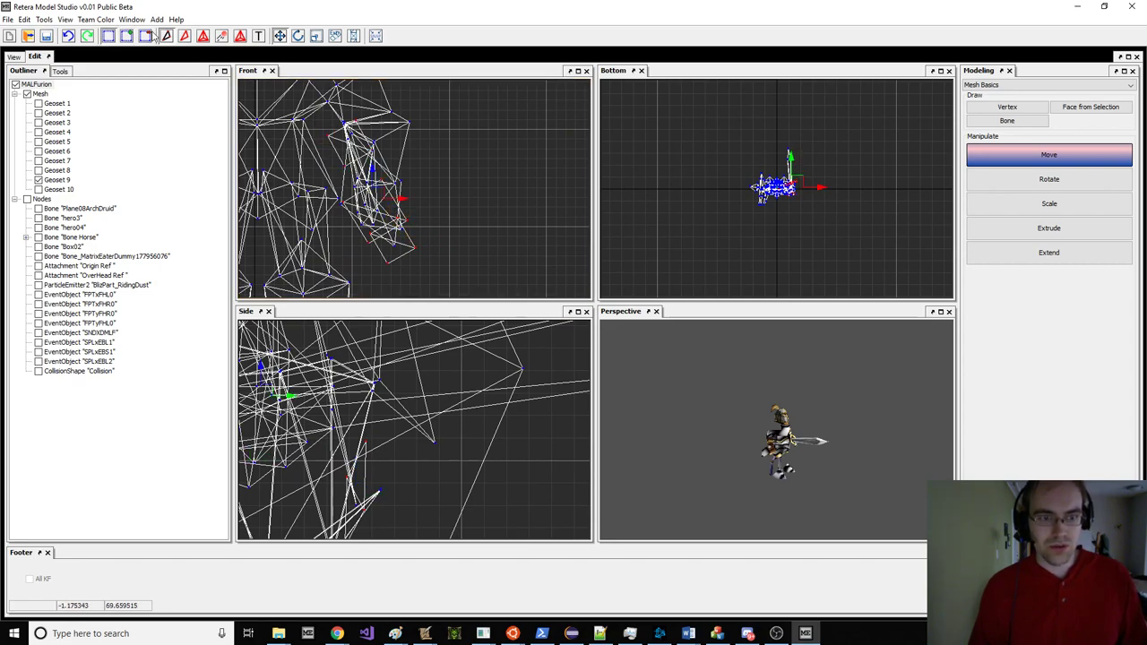
pyautogui.doubleClick(60, 10)
pyautogui.doubleClick(60, 10)
pyautogui.click(49, 21)
pyautogui.click(89, 33)
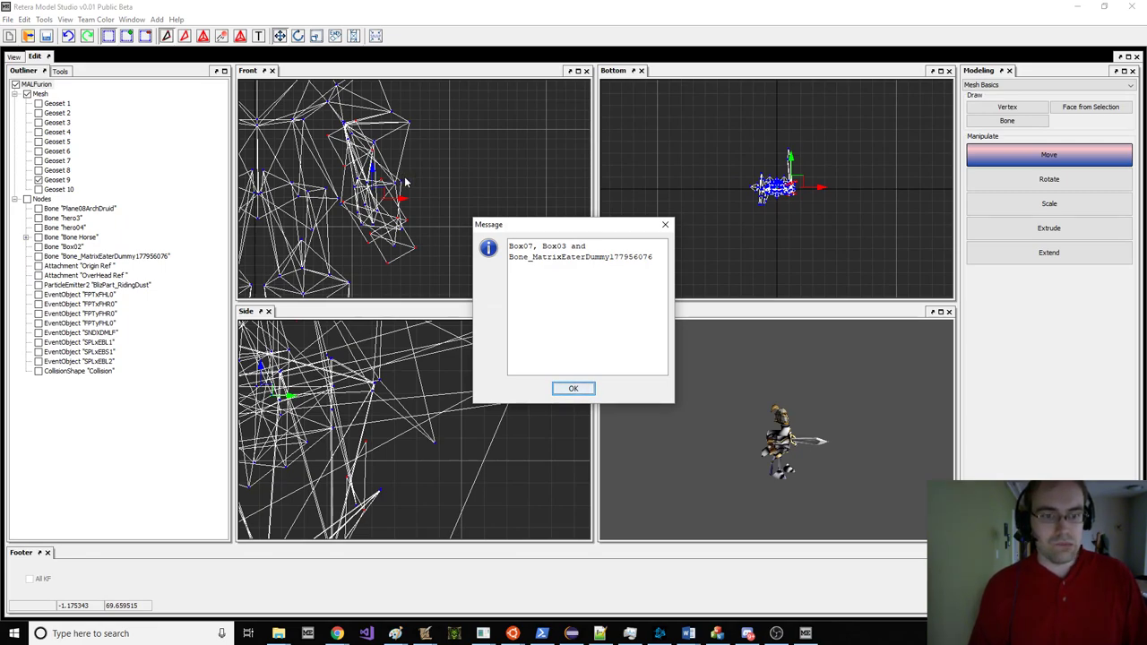
pyautogui.press('Return')
# Step: Select only the vertices at the lowest end of the sword arm and view their matrices
pyautogui.moveTo(406, 238); pyautogui.dragTo(424, 261)
pyautogui.hotkey('ctrl', 'e')
pyautogui.click(44, 19)
pyautogui.click(90, 34)
pyautogui.press('Return')
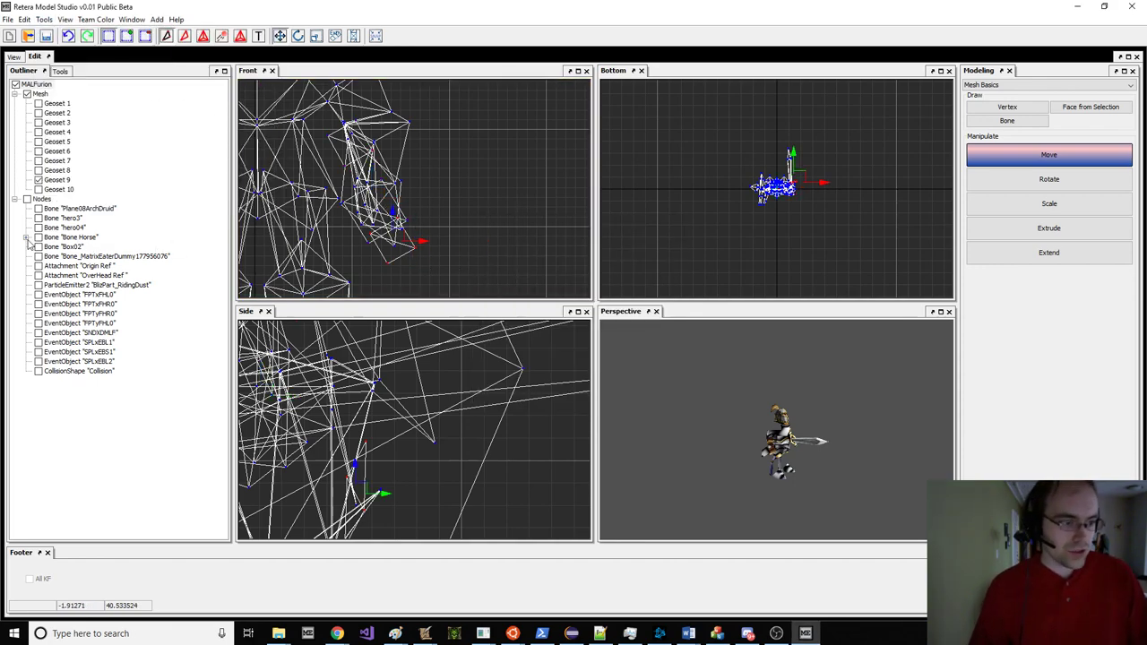
# Step: Expand the Bone Horse hierarchy through Bone_Root, Bone_Chest and Bone_Arm1_L to examine the bones under Object16ArchDruid
pyautogui.click(26, 237)
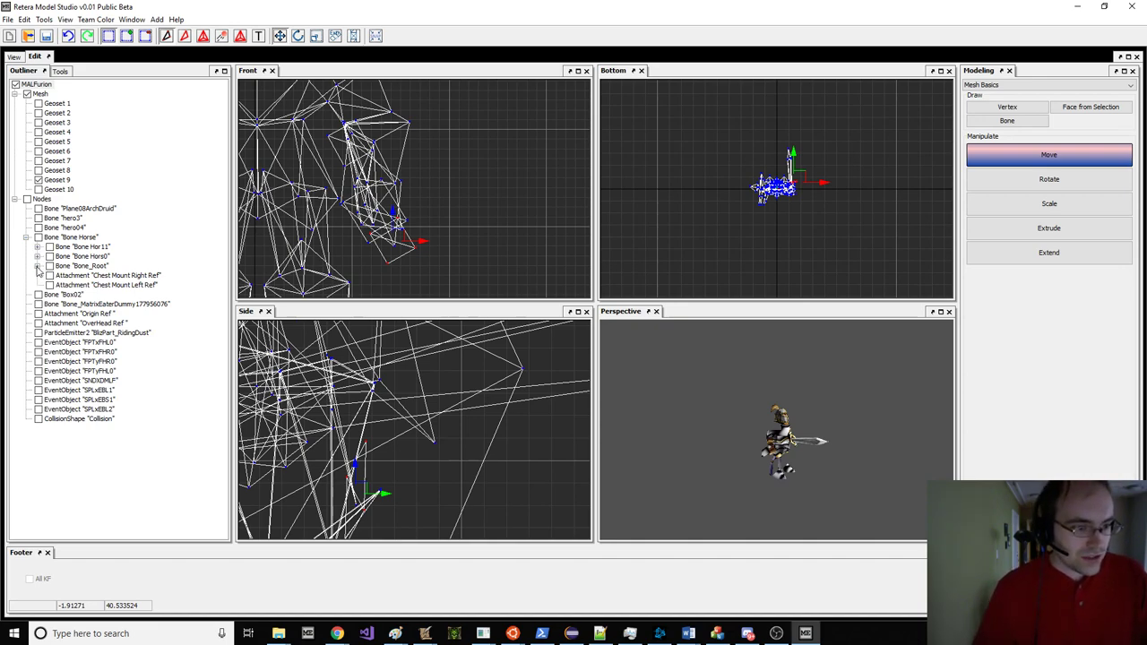
pyautogui.click(38, 266)
pyautogui.click(37, 257)
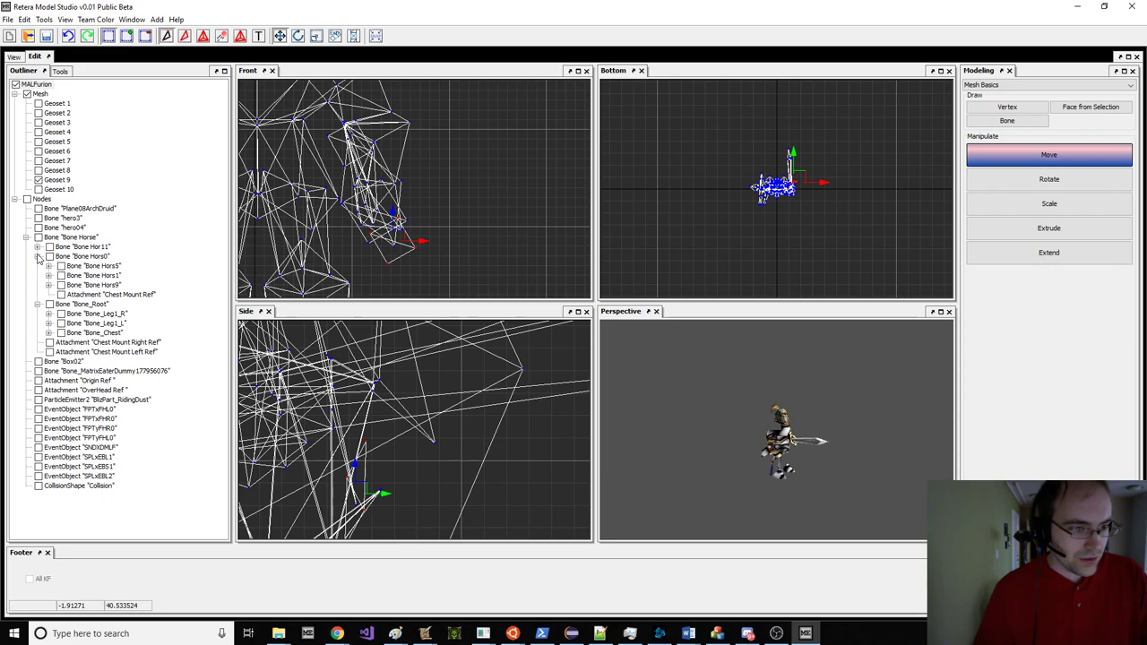
pyautogui.click(37, 248)
pyautogui.click(37, 248)
pyautogui.click(38, 259)
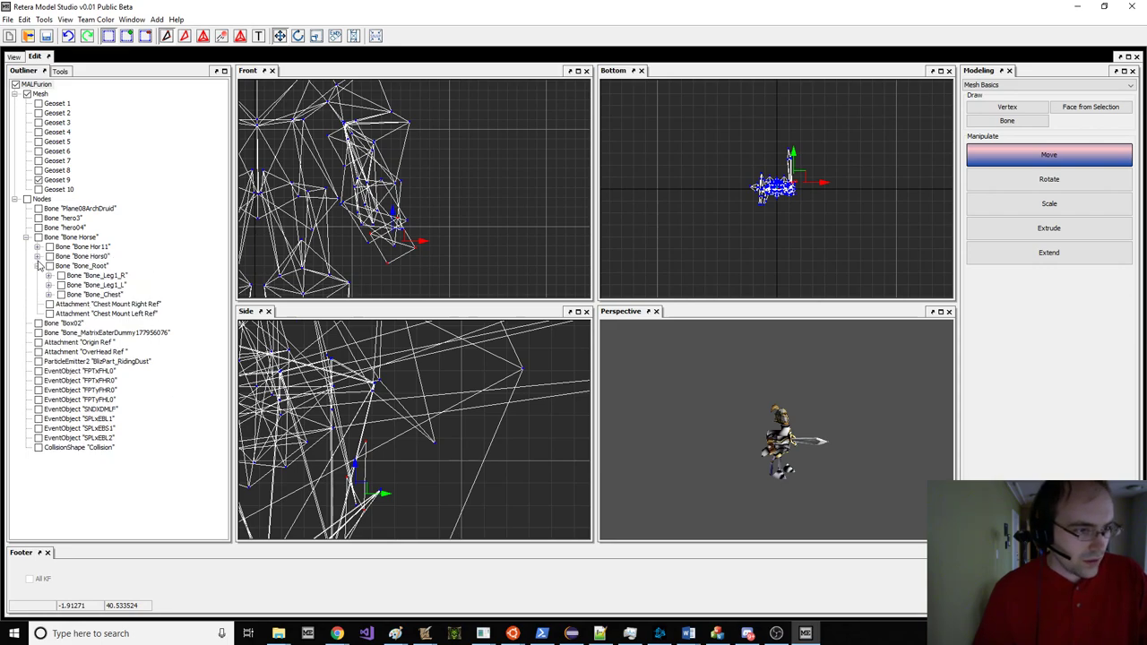
pyautogui.click(49, 295)
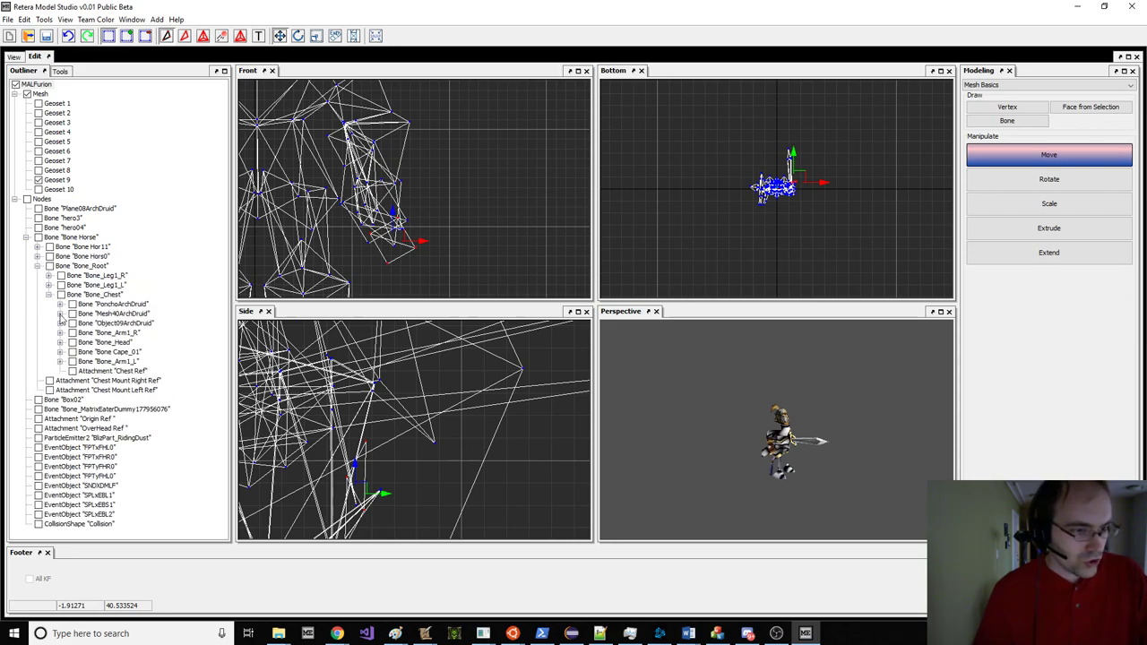
pyautogui.click(60, 333)
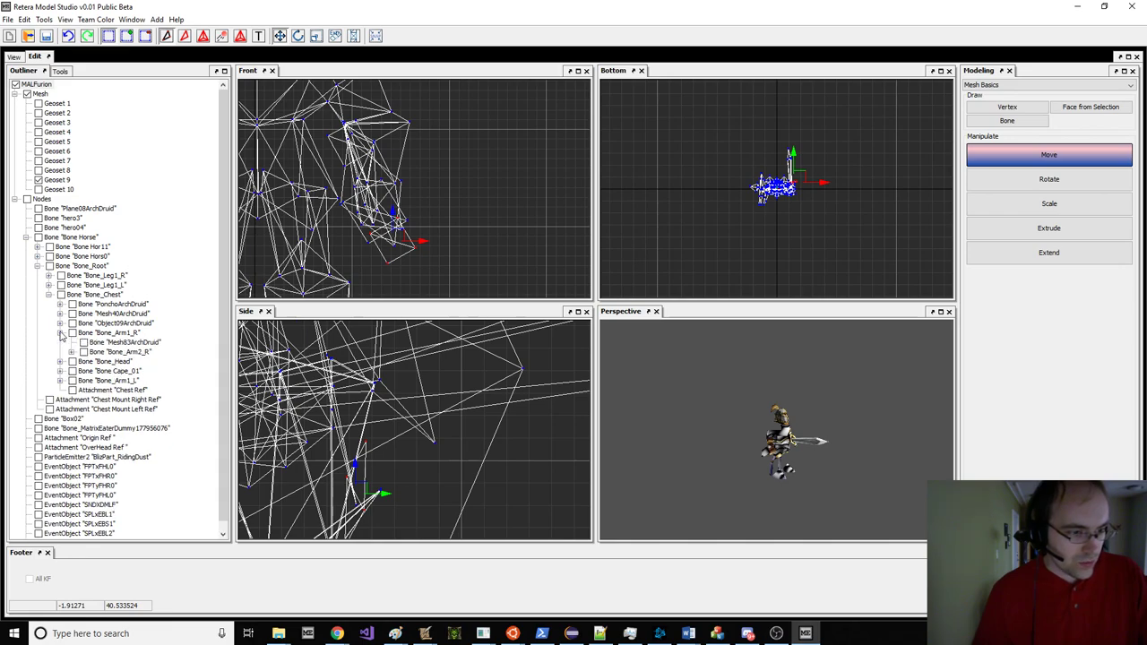
pyautogui.click(60, 380)
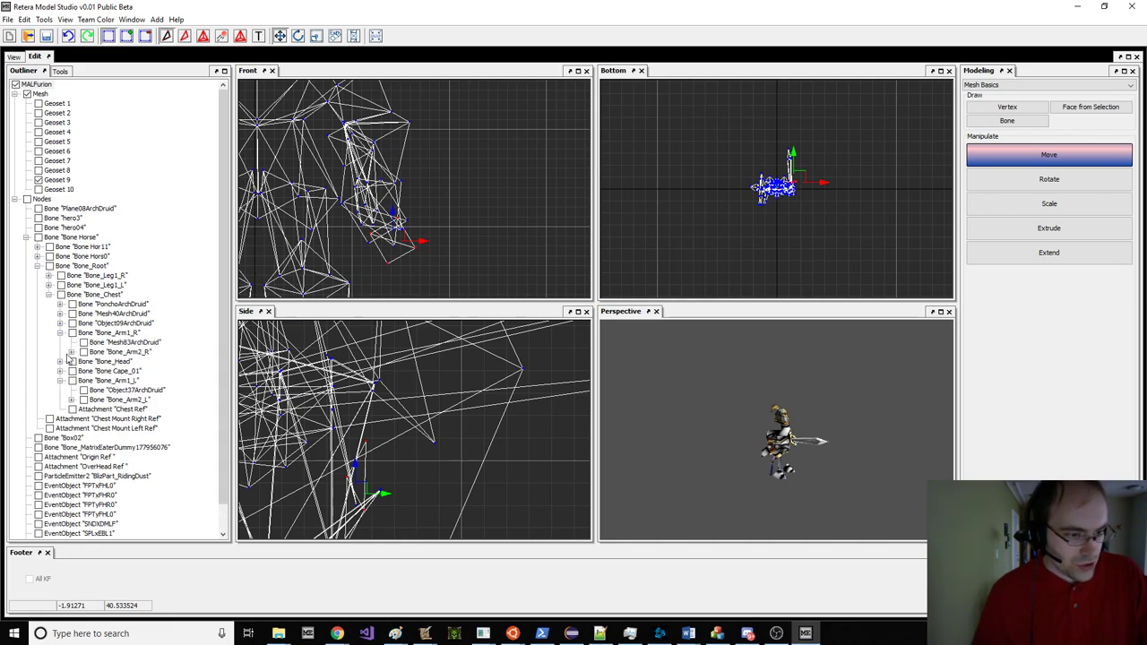
pyautogui.click(72, 399)
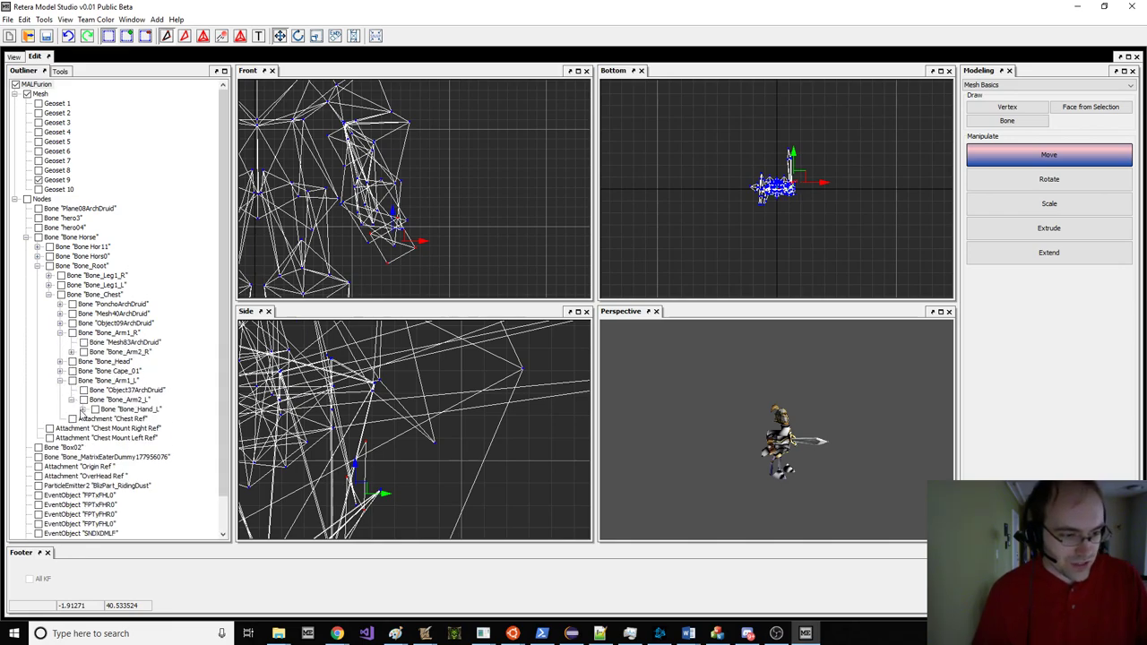
pyautogui.click(83, 409)
pyautogui.click(94, 419)
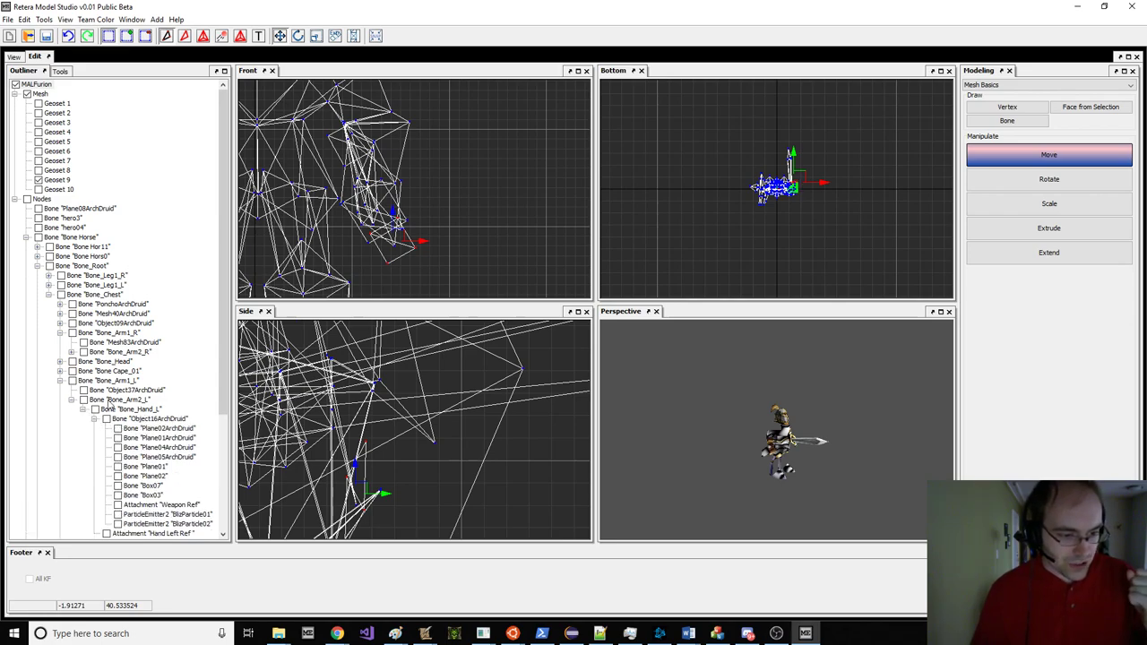
pyautogui.scroll(-2, 109, 405)
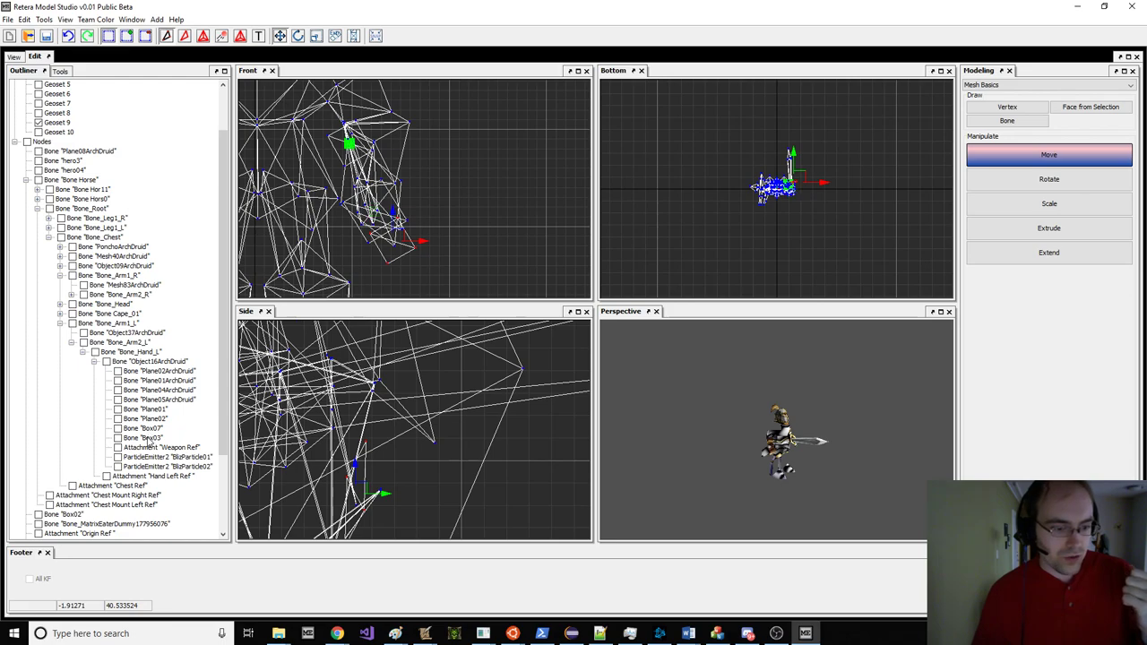
# Step: In the Footman model, show the Bone_Root nodes and copy the bone at the lower end of the sword arm
pyautogui.click(132, 19)
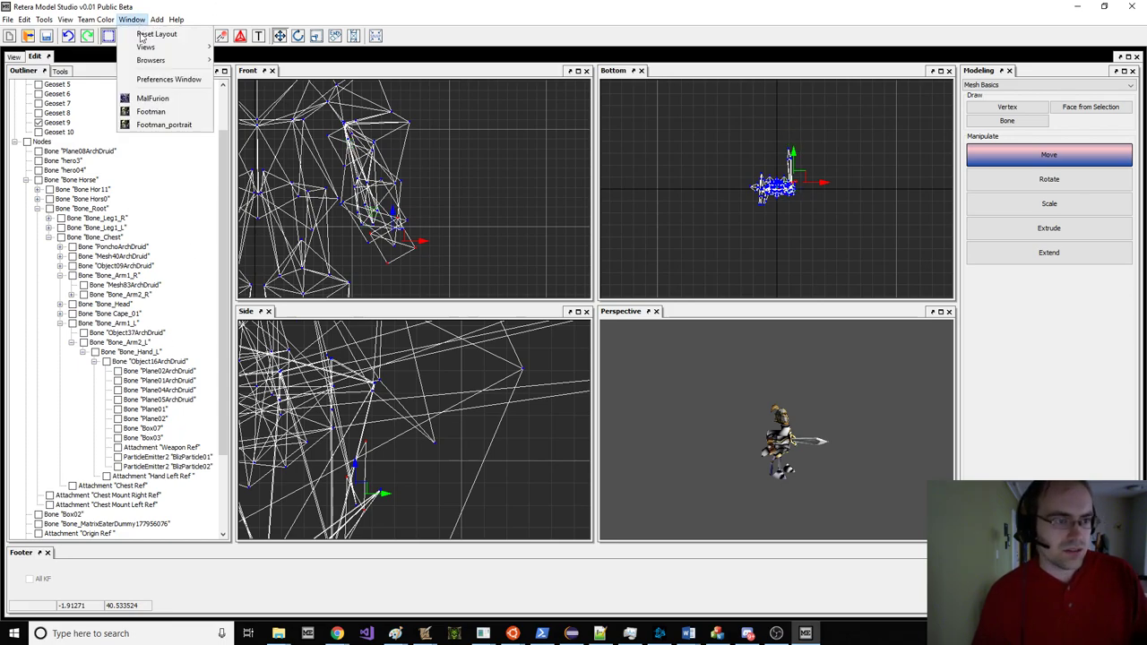
pyautogui.click(150, 111)
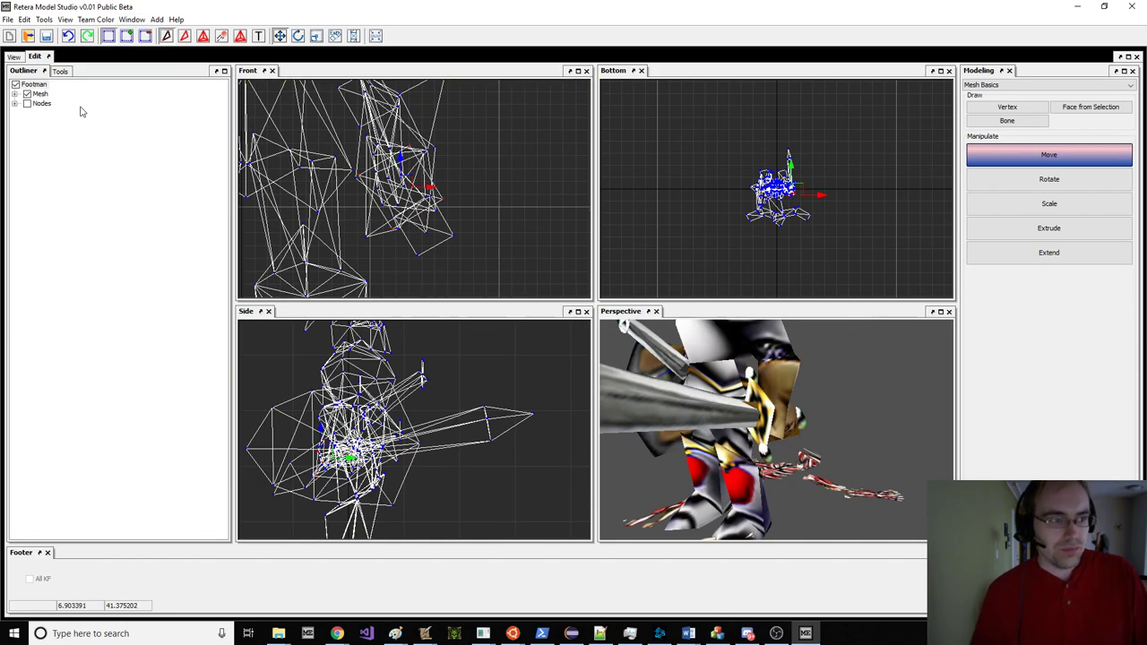
pyautogui.click(14, 103)
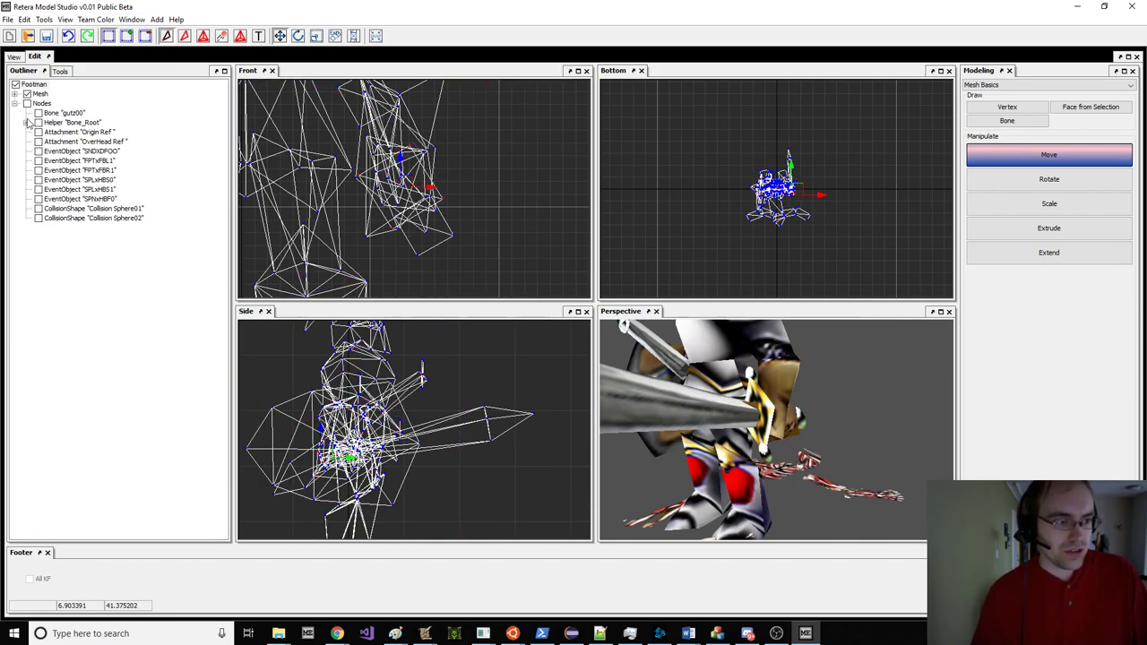
pyautogui.click(28, 104)
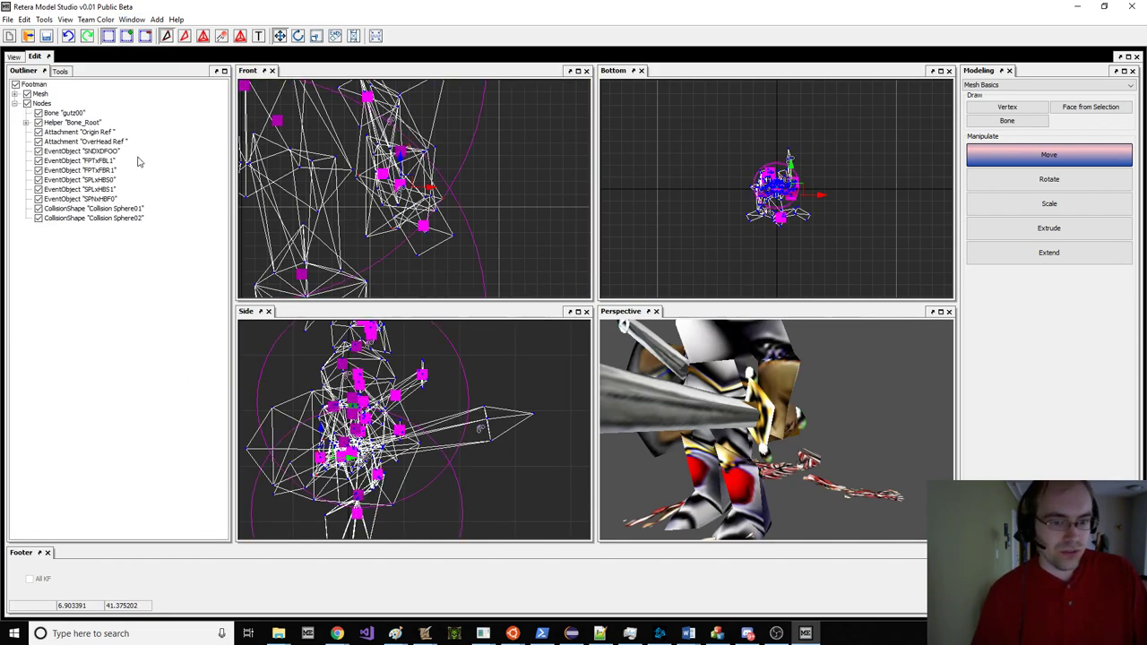
pyautogui.click(28, 103)
pyautogui.click(66, 124)
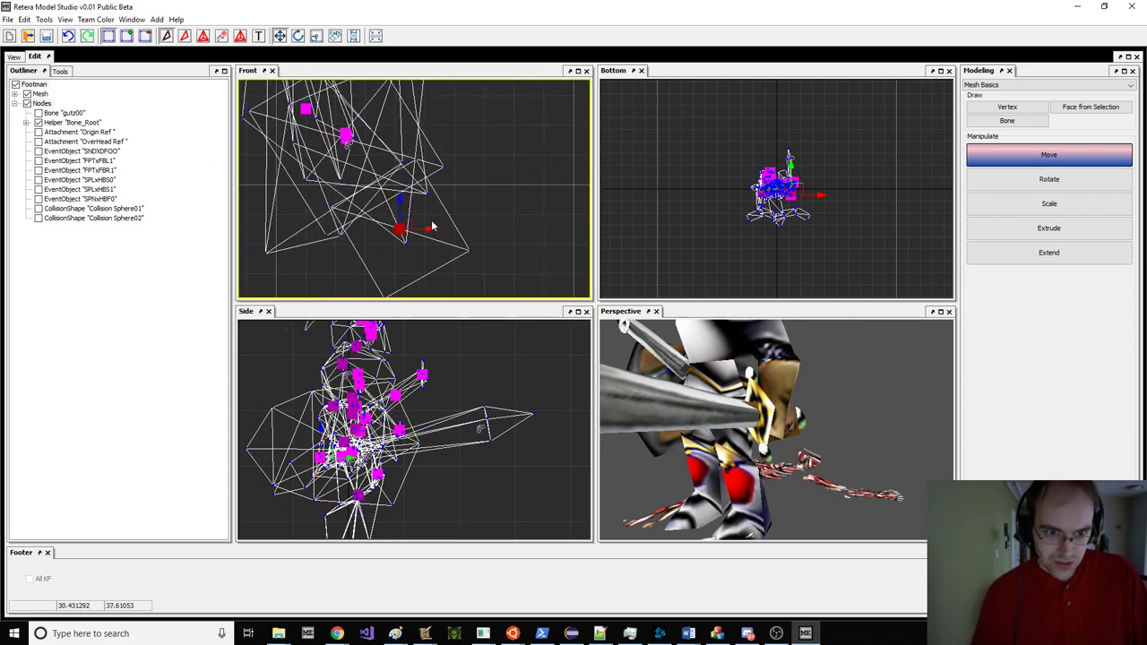
pyautogui.scroll(3, 410, 224)
pyautogui.click(132, 18)
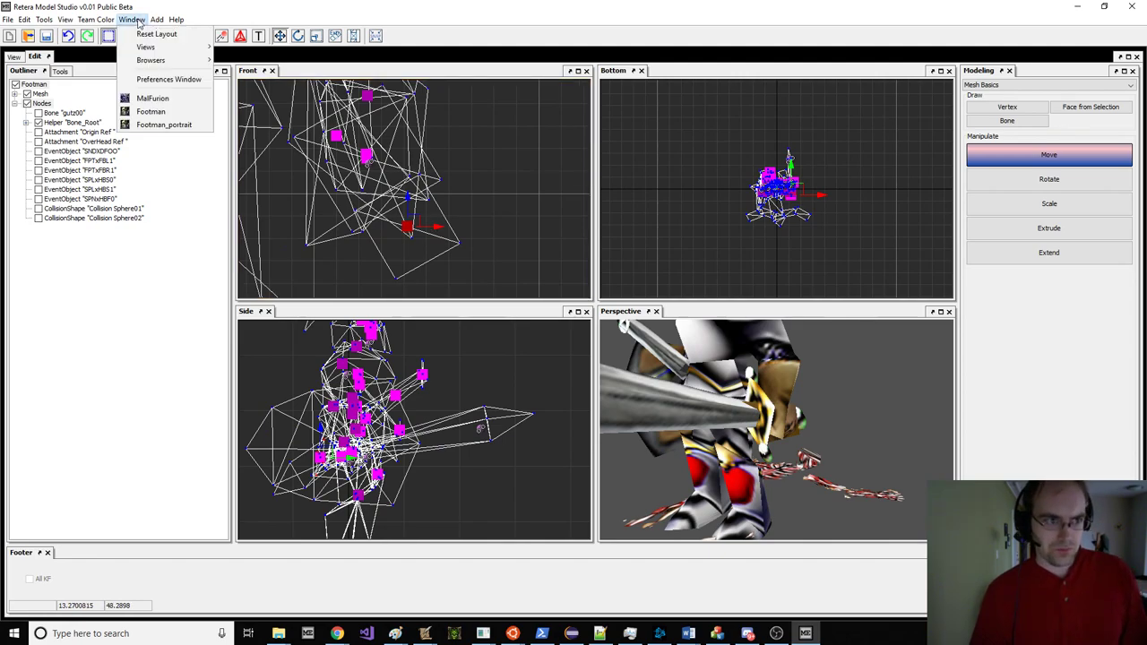
pyautogui.click(154, 111)
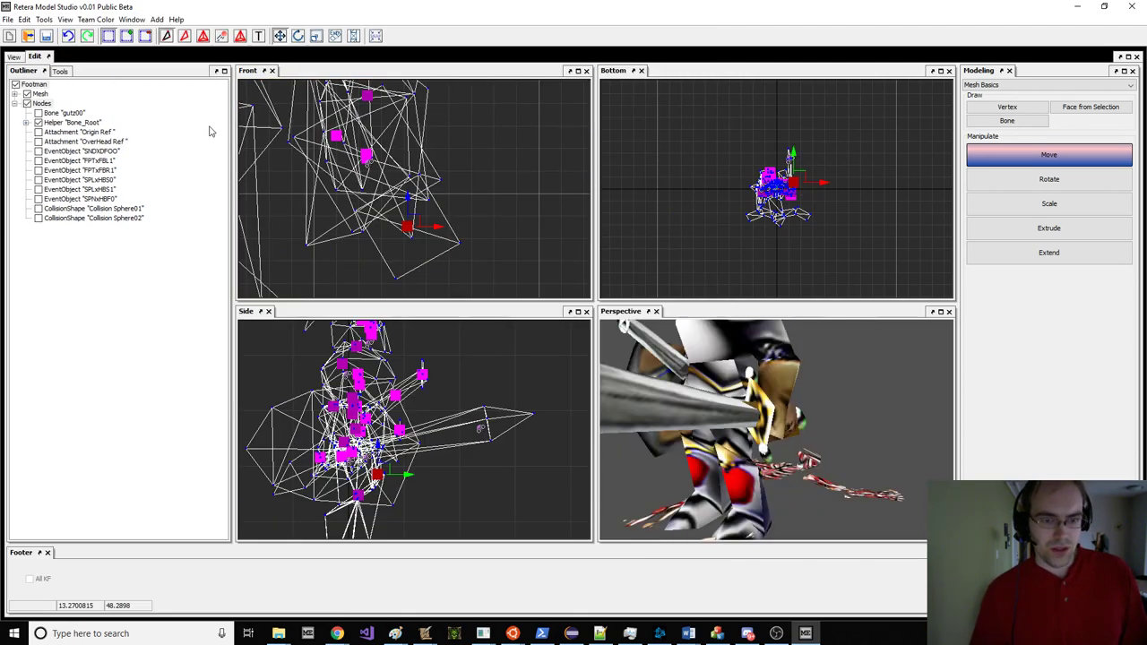
# Step: Paste the copied bone into the MalFurion model and select it at the end of the sword arm
pyautogui.click(128, 21)
pyautogui.click(153, 100)
pyautogui.scroll(3, 408, 244)
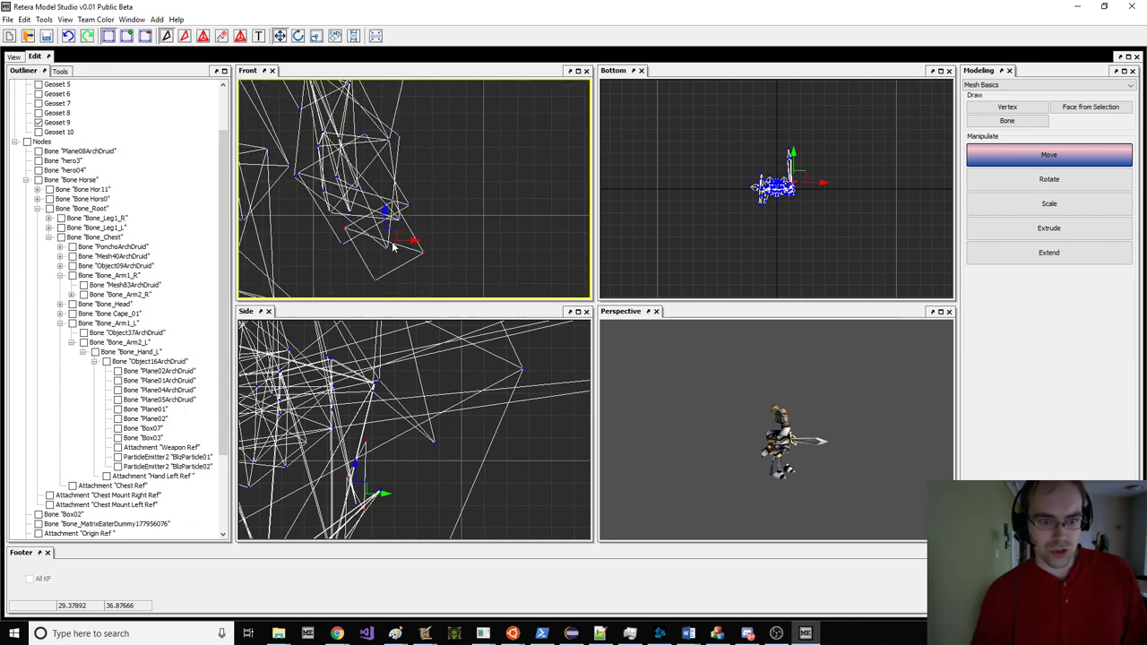
pyautogui.click(387, 238)
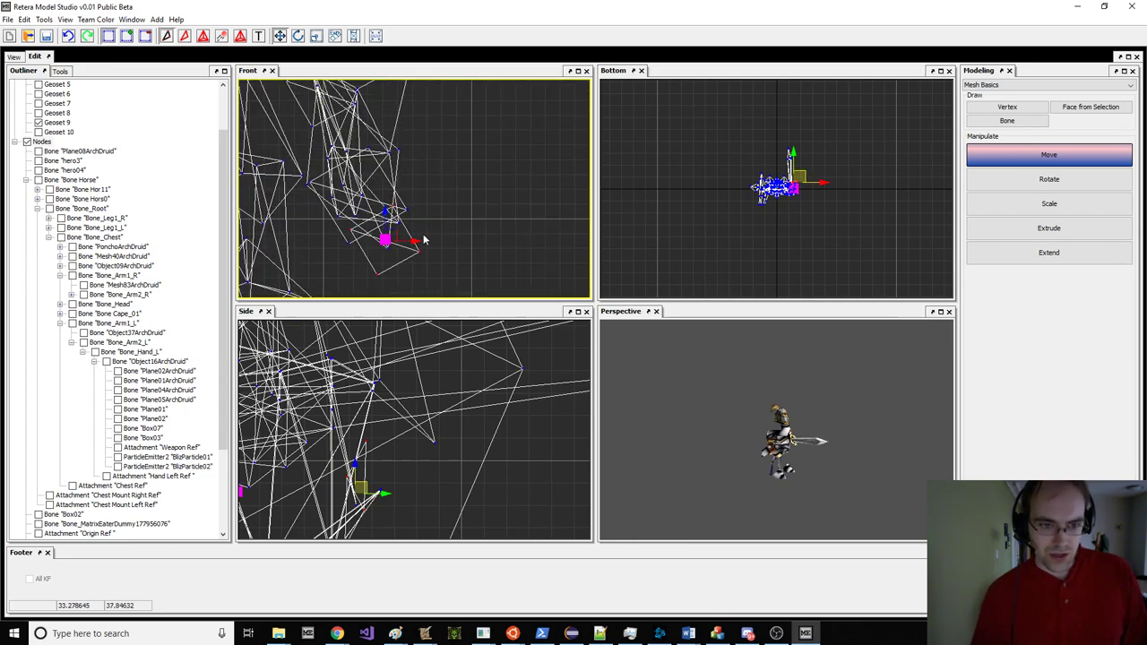
pyautogui.scroll(-6, 481, 380)
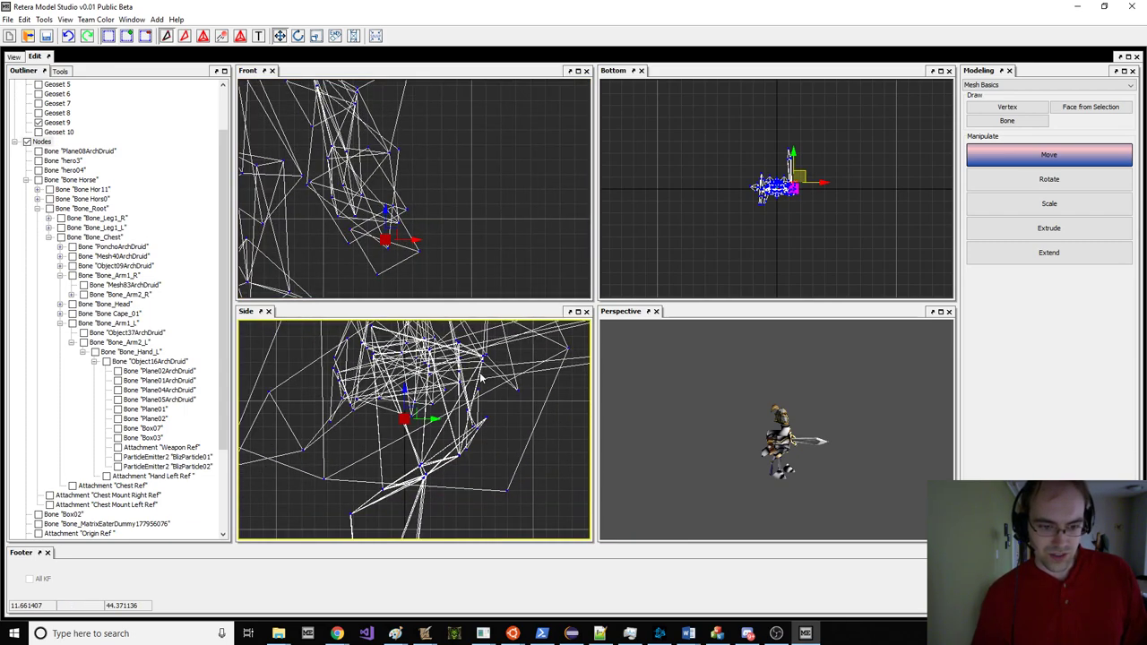
pyautogui.scroll(6, 481, 380)
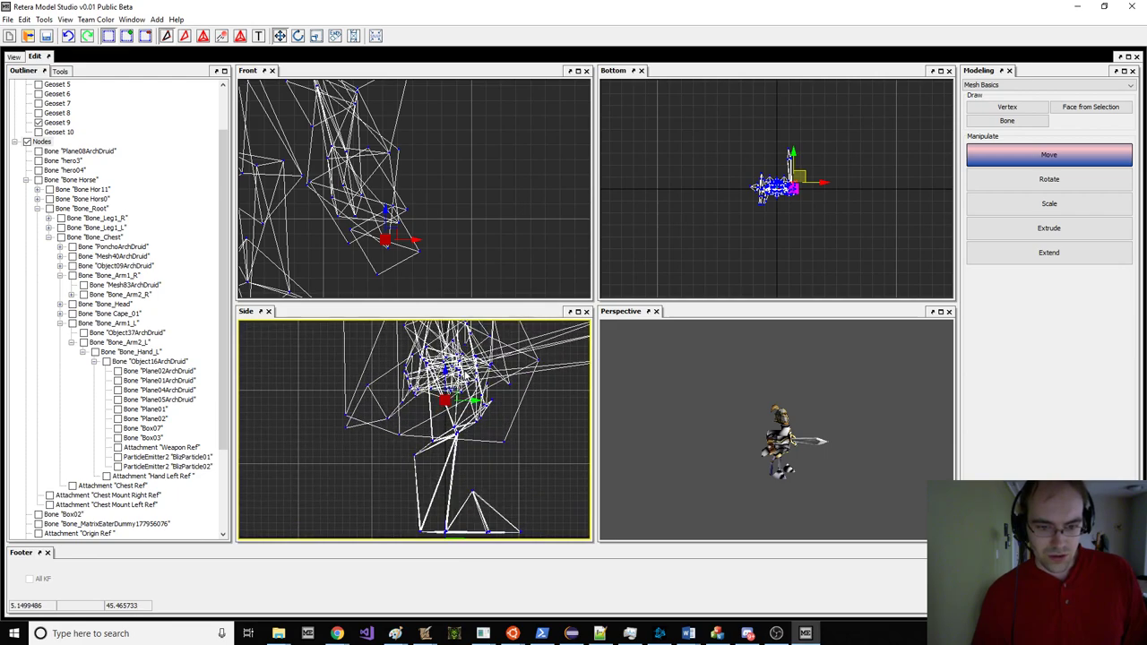
# Step: Re-assign the matrix of the vertices at the end of the sword arm to the pasted Box06 bone and auto-center the bone
pyautogui.click(418, 262)
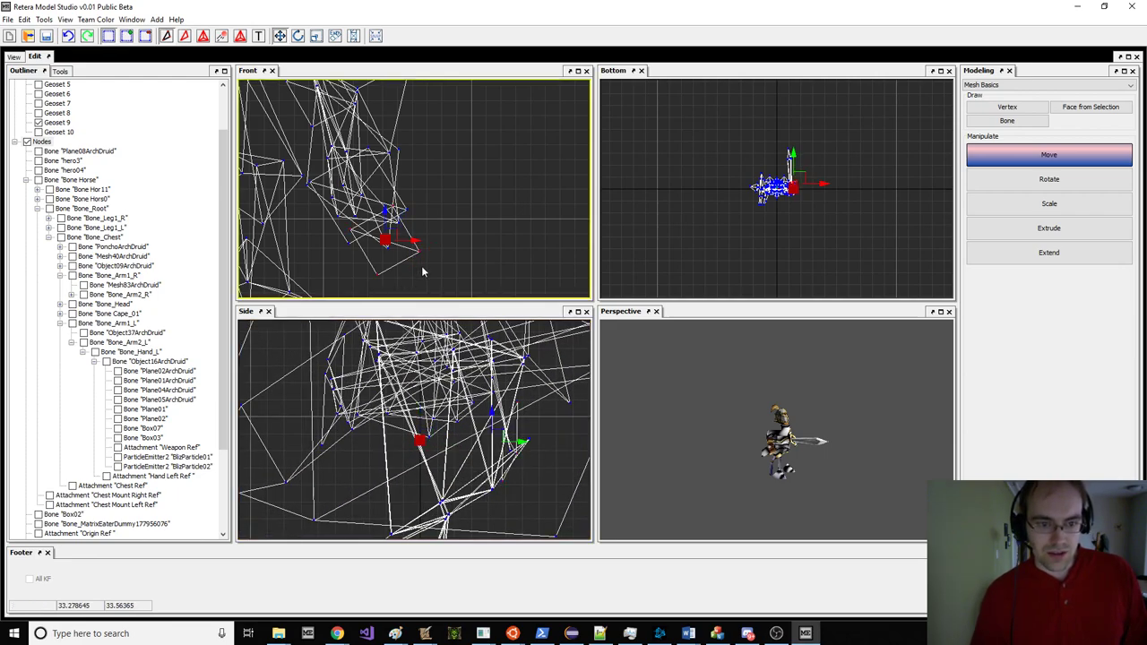
pyautogui.click(44, 19)
pyautogui.rightClick(439, 214)
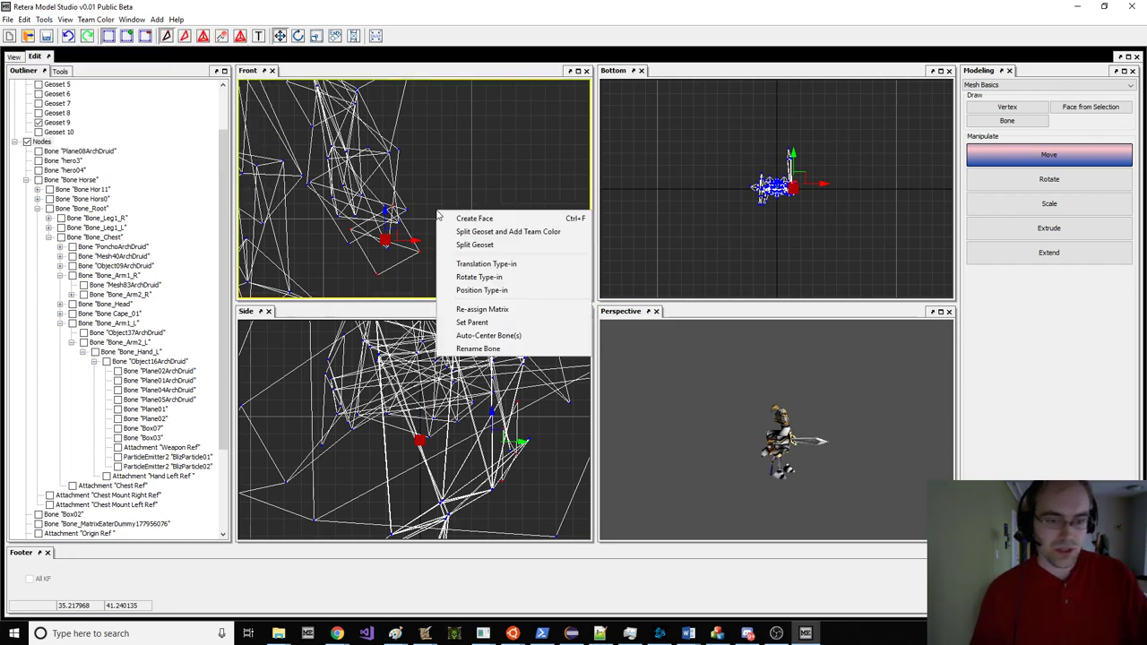
pyautogui.click(505, 335)
pyautogui.moveTo(535, 438); pyautogui.dragTo(448, 423, button='middle')
pyautogui.scroll(1, 448, 422)
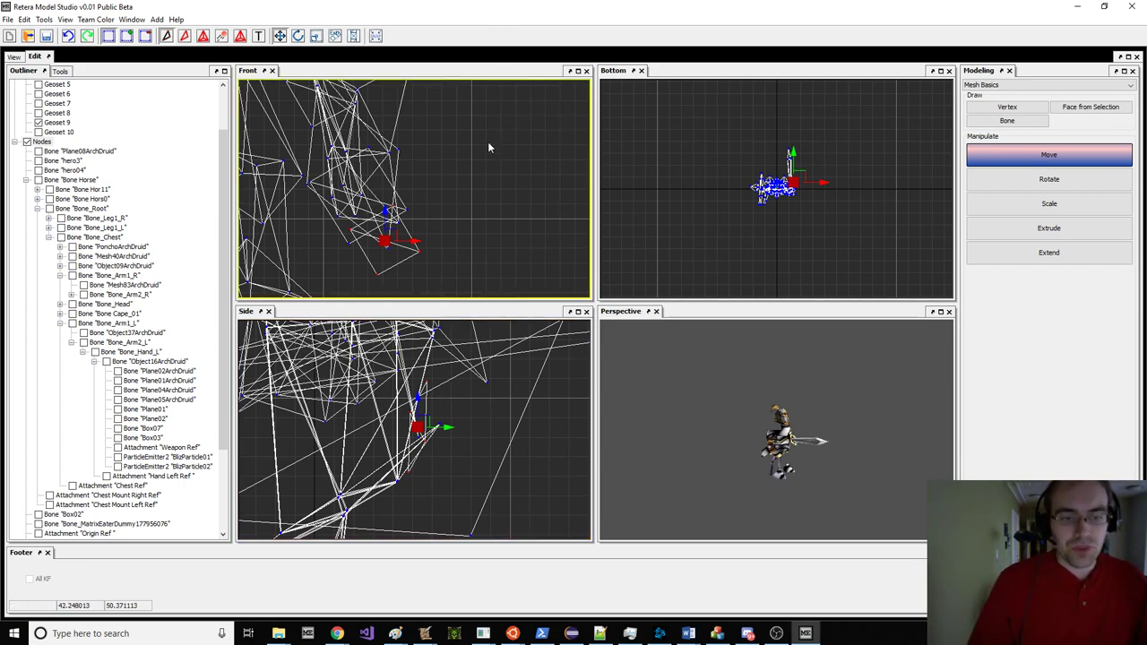
# Step: Select all of Geoset 9's vertices in the front view and check which matrices they are attached to
pyautogui.click(446, 192)
pyautogui.scroll(-11, 380, 182)
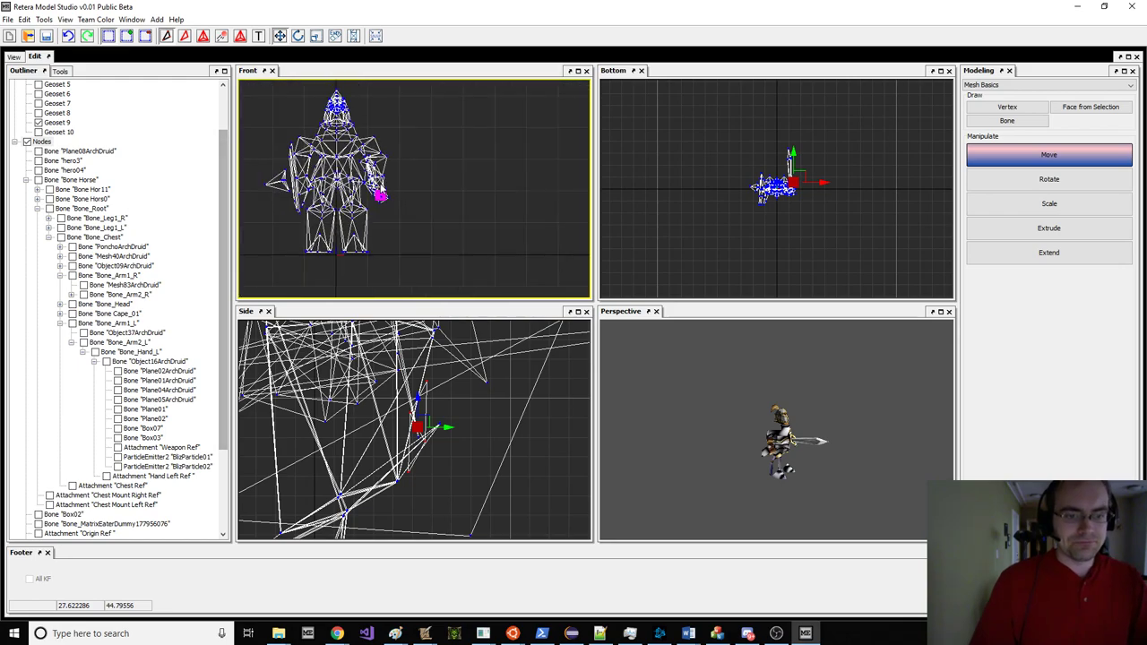
pyautogui.moveTo(272, 96); pyautogui.dragTo(502, 357)
pyautogui.click(44, 19)
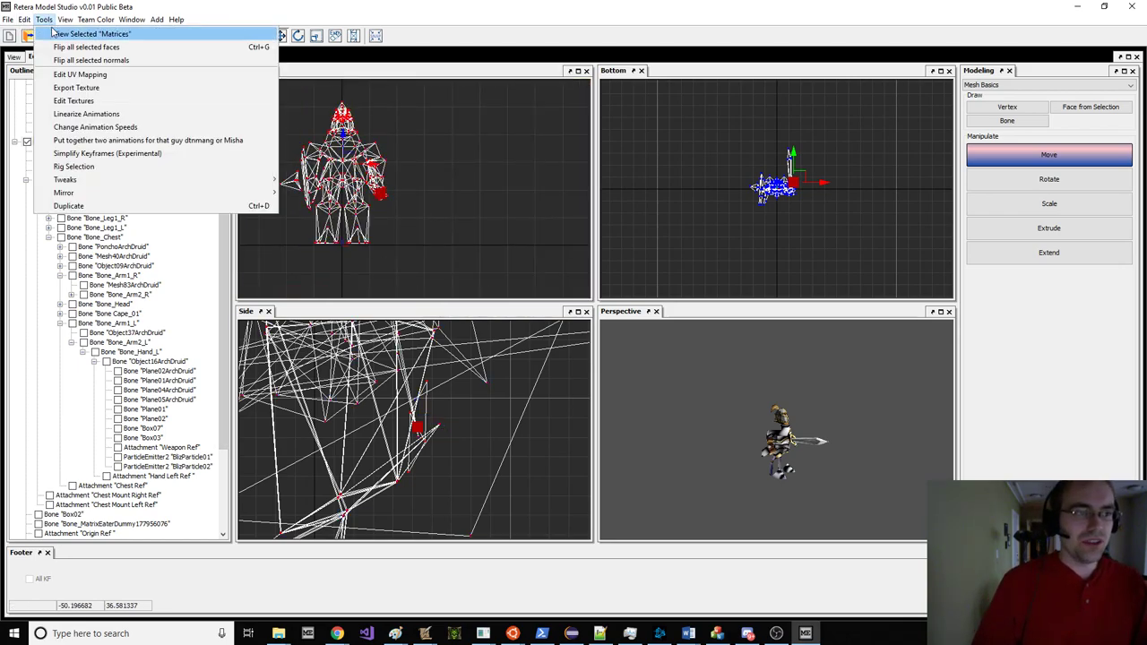
pyautogui.click(185, 137)
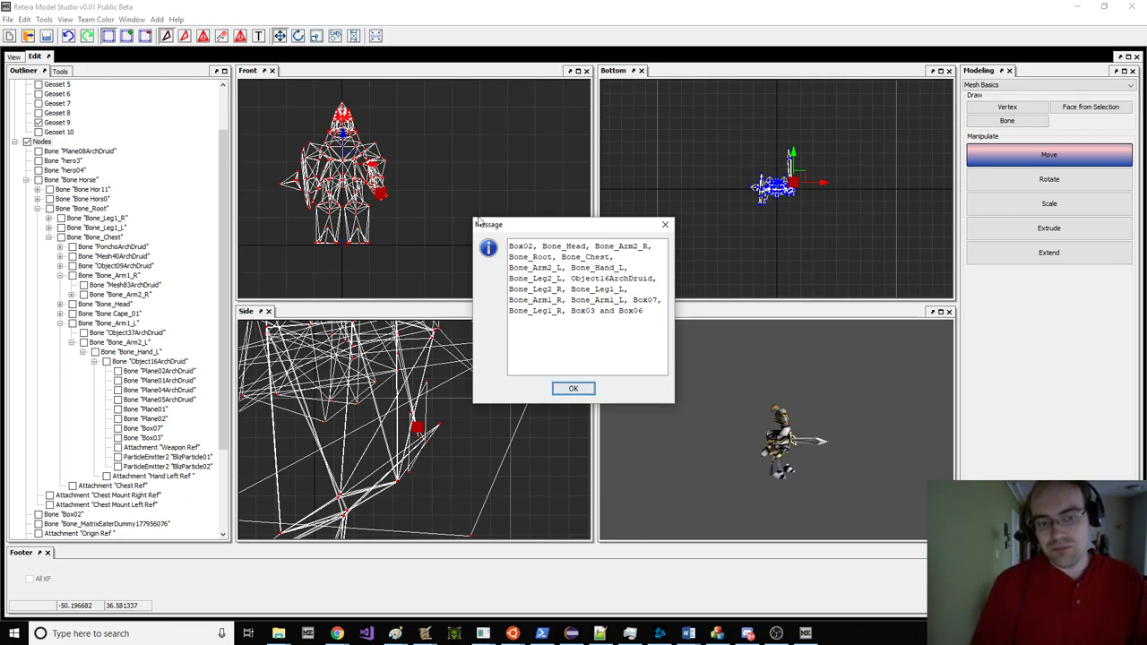
pyautogui.press('Return')
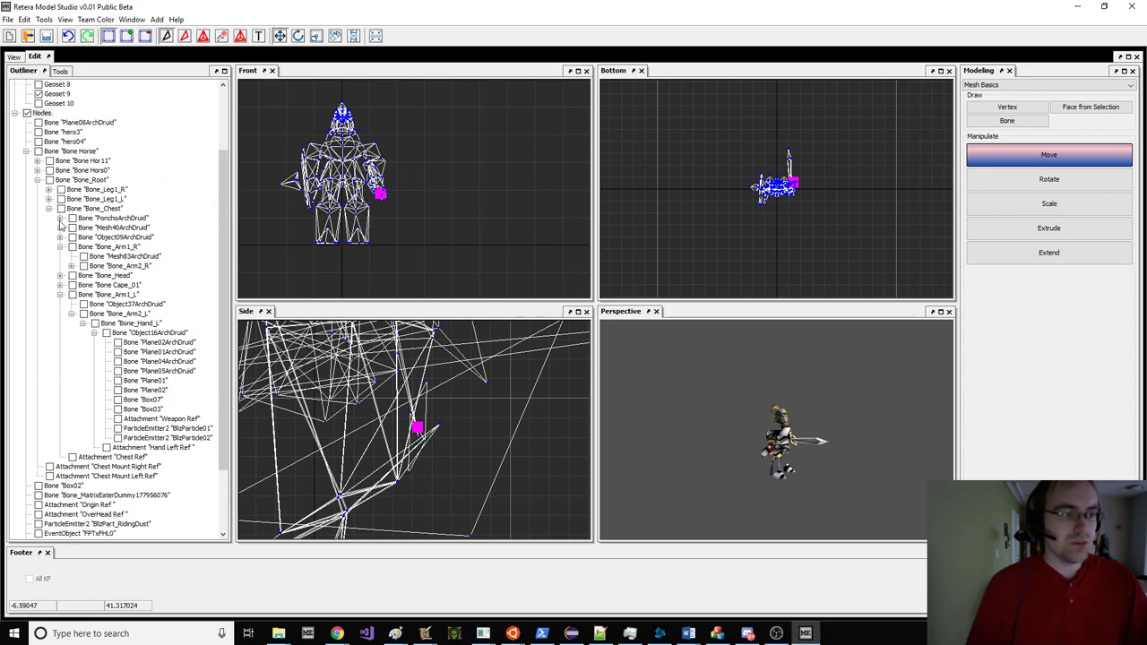
# Step: Show the Bone_MatrixEaterDummy177956076 node, select it at the model's origin and delete it
pyautogui.scroll(-3, 76, 294)
pyautogui.scroll(2, 349, 260)
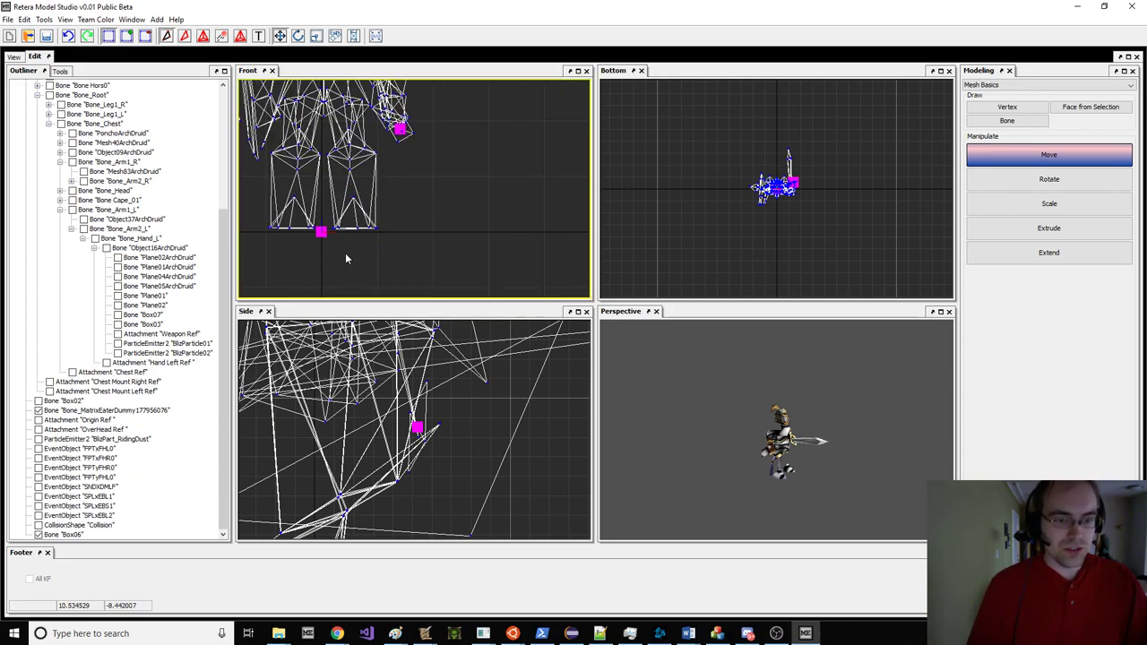
pyautogui.press('Delete')
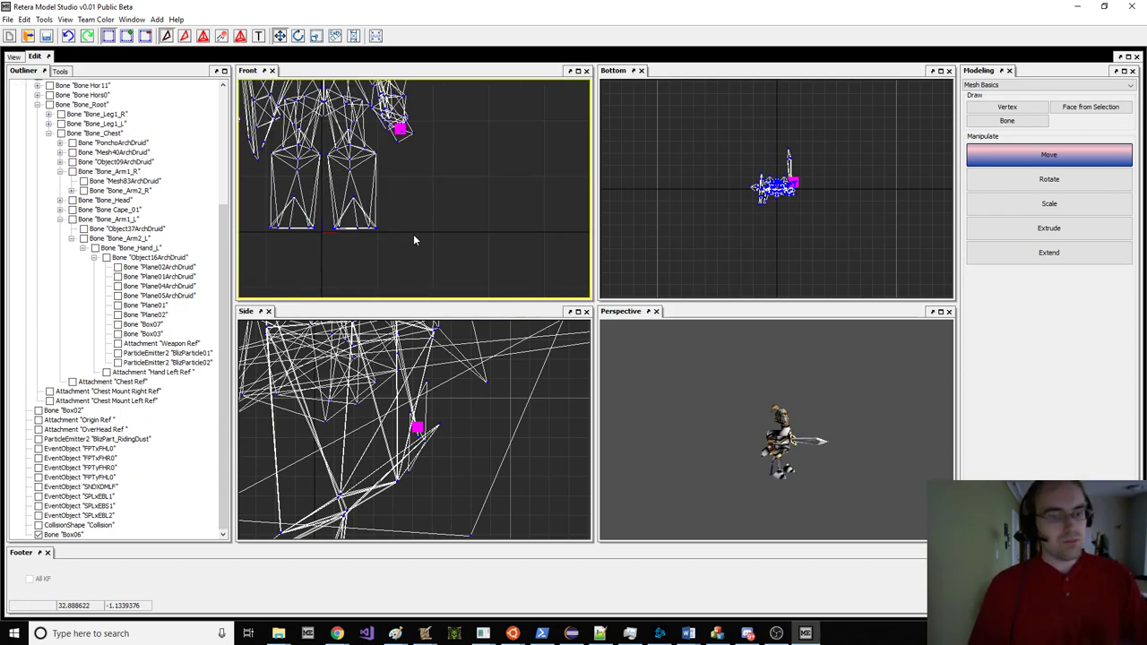
# Step: Set Object16ArchDruid as the parent node of the Box06 bone at the end of the sword arm
pyautogui.scroll(3, 373, 203)
pyautogui.scroll(-5, 373, 202)
pyautogui.moveTo(391, 191); pyautogui.dragTo(402, 231, button='middle')
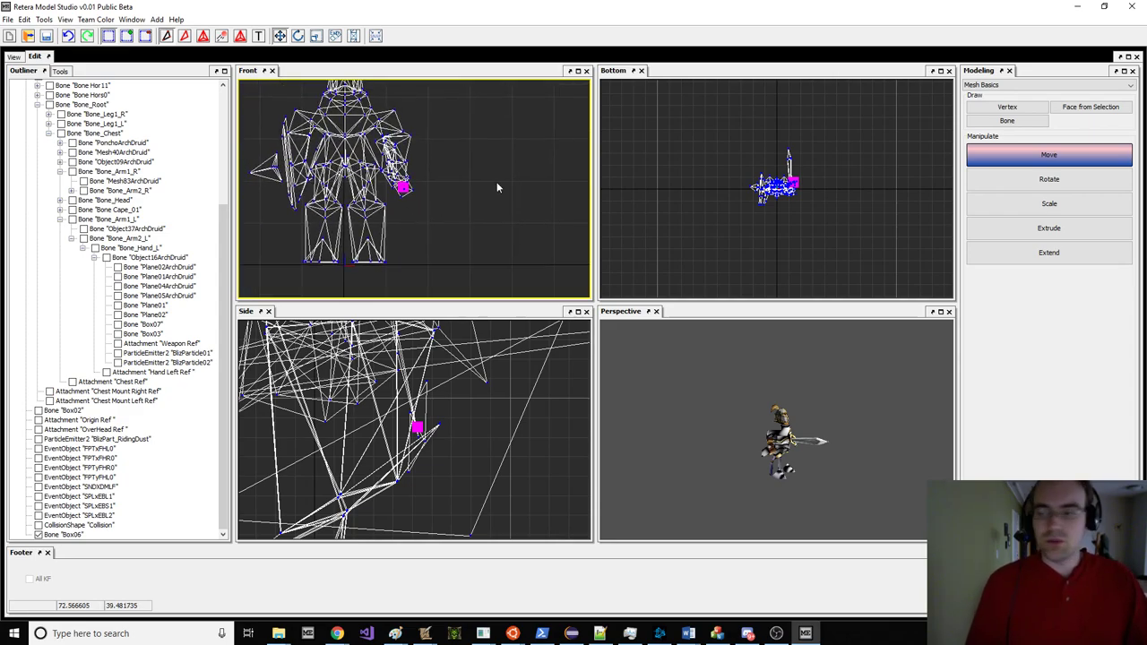
pyautogui.scroll(-1, 497, 182)
pyautogui.scroll(3, 430, 183)
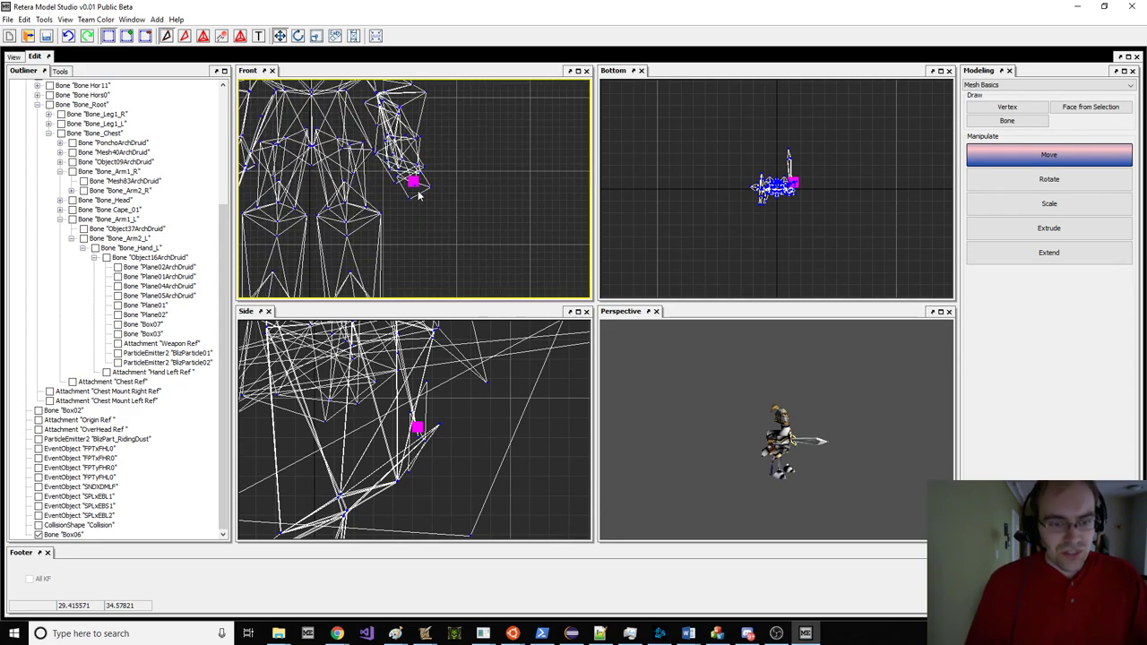
pyautogui.rightClick(410, 179)
pyautogui.click(492, 274)
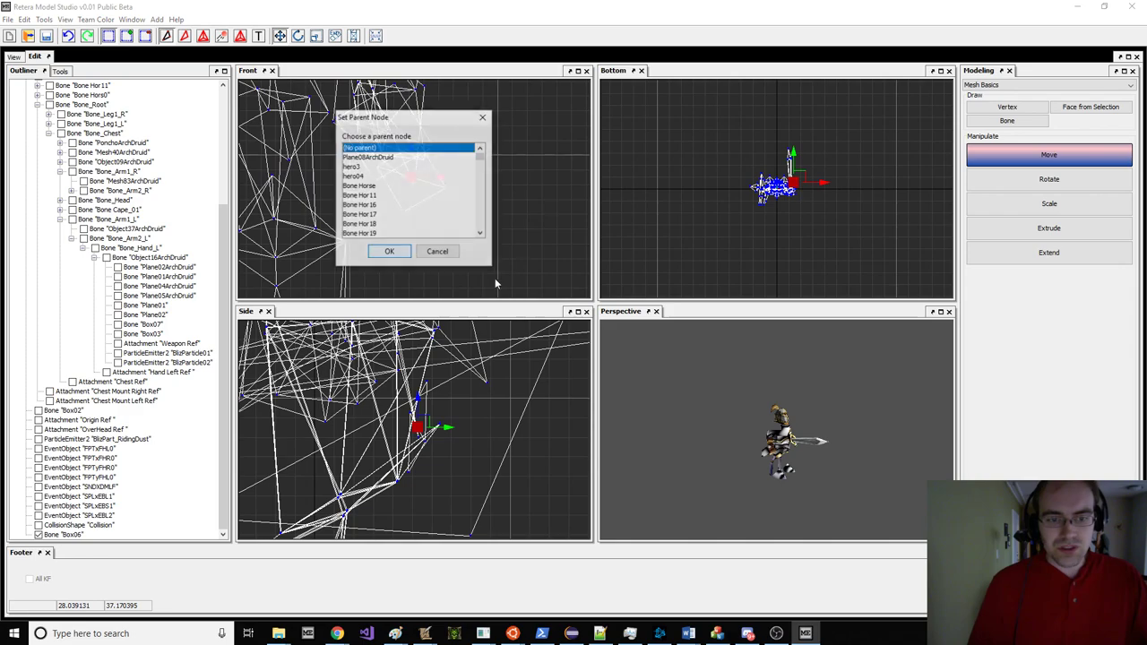
pyautogui.scroll(3, 439, 207)
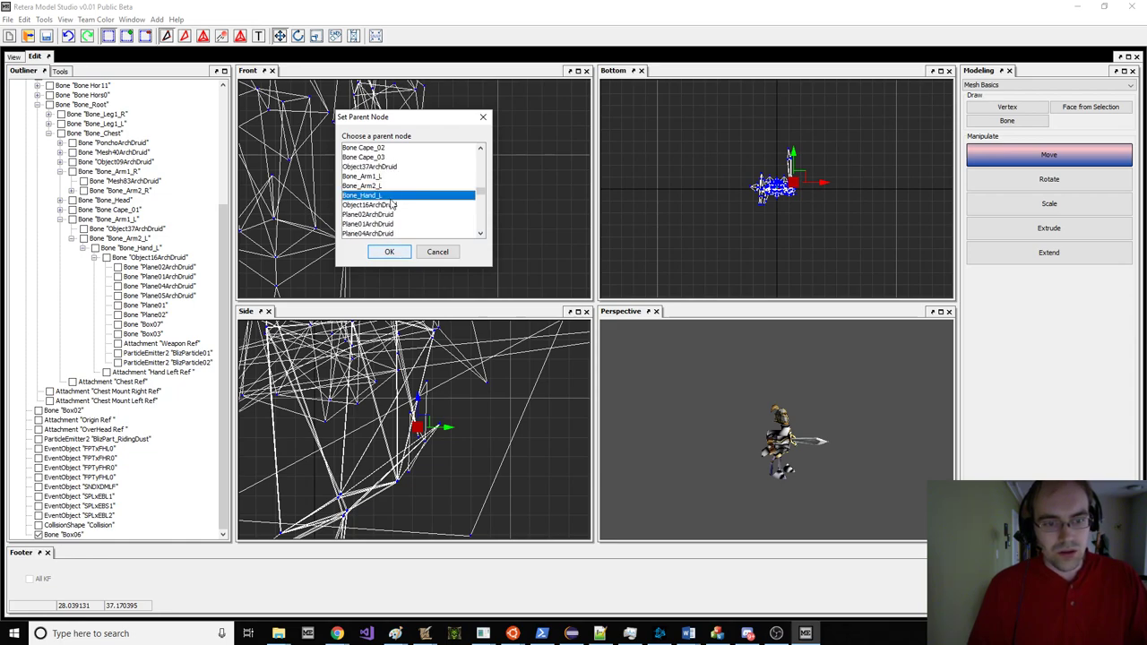
pyautogui.click(388, 252)
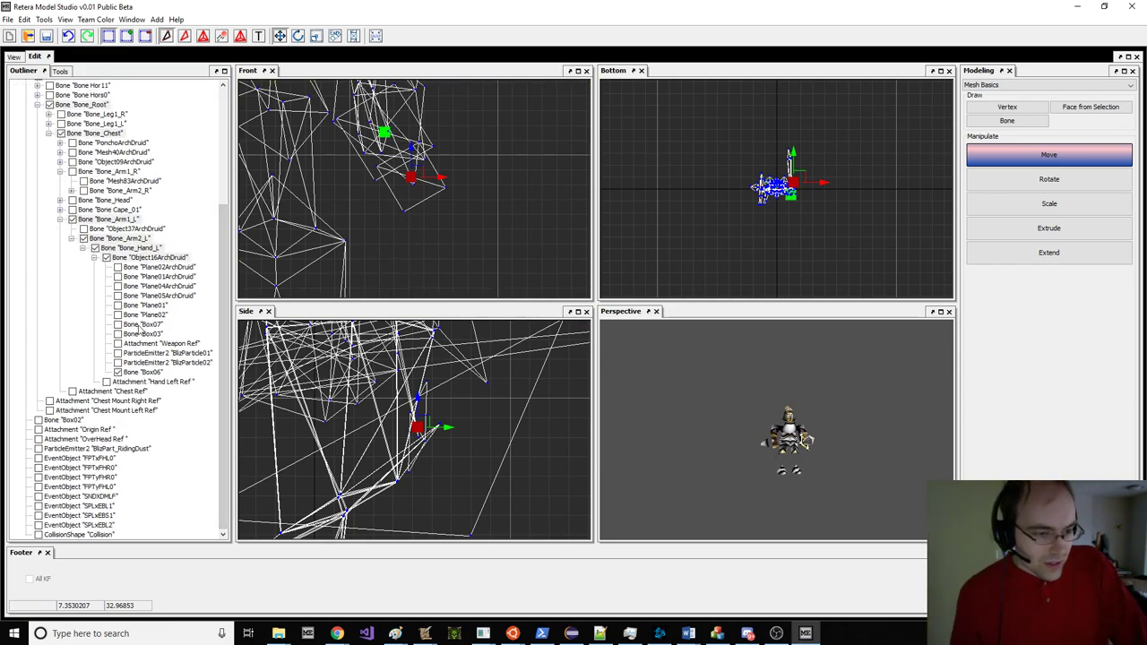
# Step: Select the Footman geosets with the Box03, Box06 and Box07 bones and raise them onto the stag's back
pyautogui.scroll(-5, 372, 235)
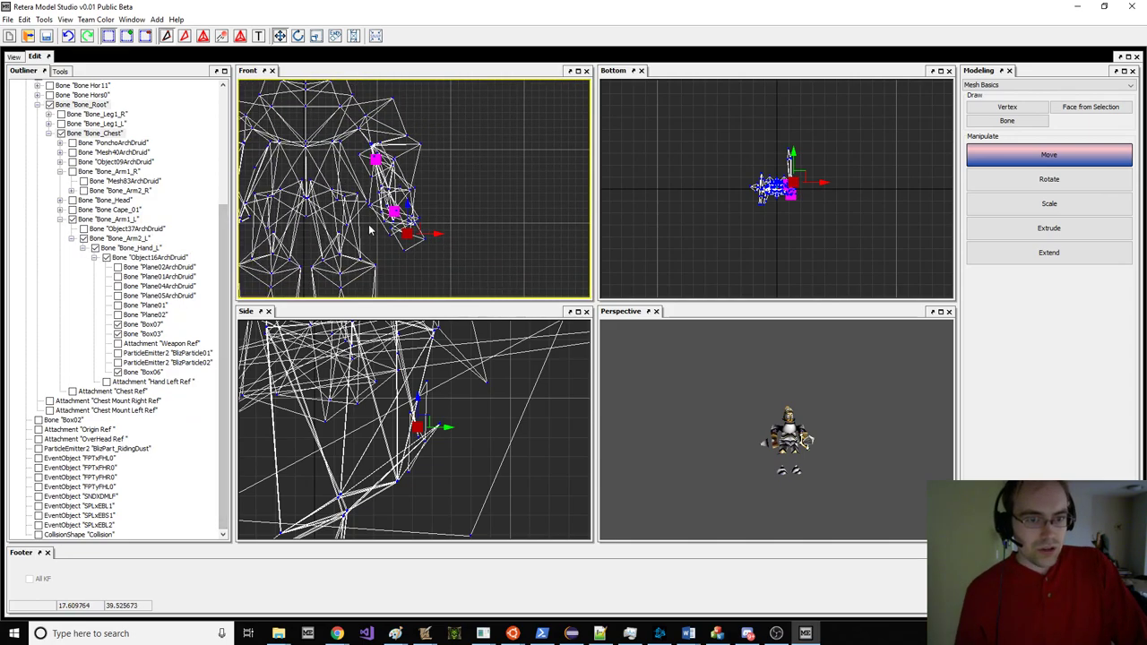
pyautogui.moveTo(264, 111); pyautogui.dragTo(515, 348)
pyautogui.scroll(6, 145, 174)
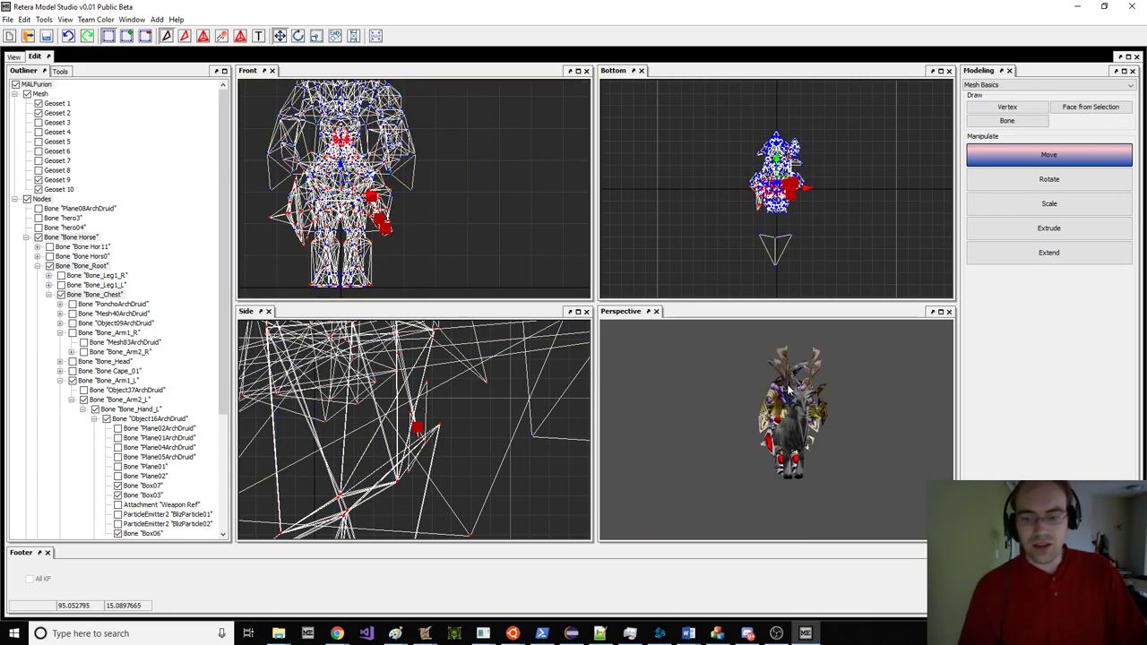
pyautogui.scroll(-5, 469, 444)
pyautogui.scroll(-3, 478, 462)
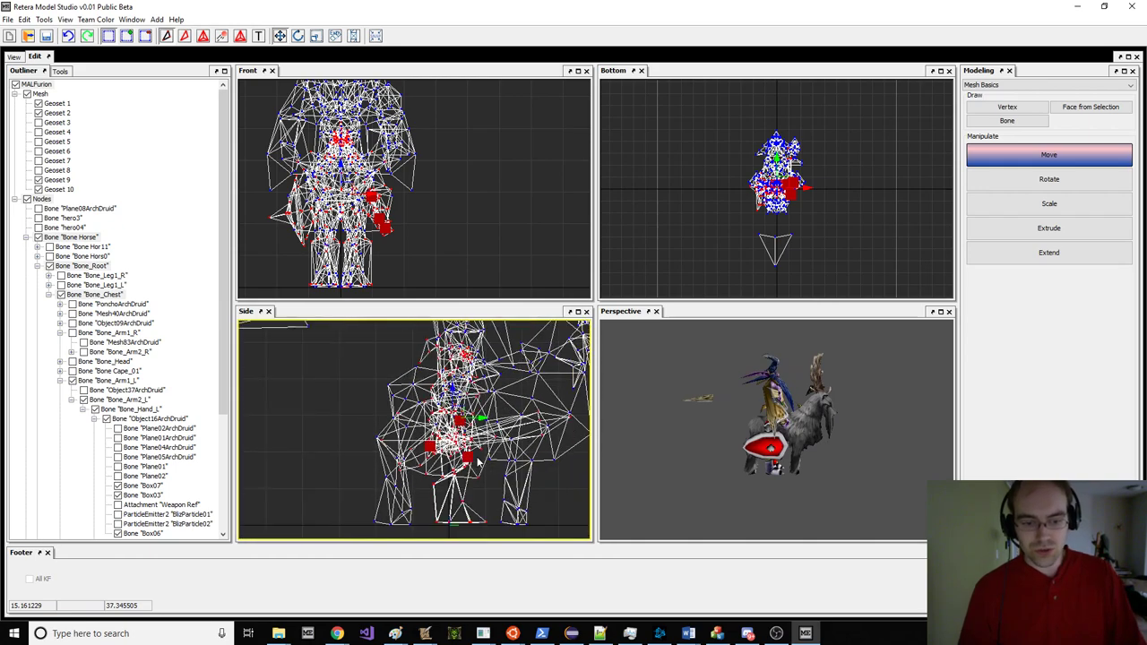
pyautogui.moveTo(486, 467); pyautogui.dragTo(495, 372, button='right')
# Step: Scale the selected Footman geosets and sword arm bones up slightly in the front view
pyautogui.moveTo(703, 412); pyautogui.dragTo(738, 388)
pyautogui.scroll(8, 738, 392)
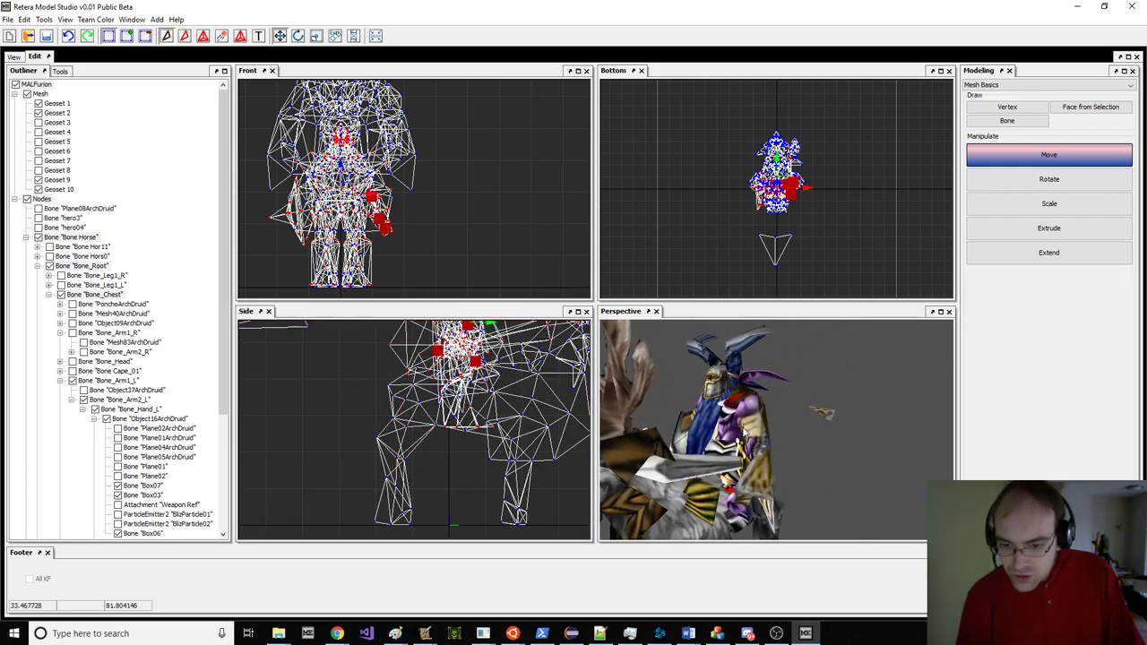
pyautogui.scroll(5, 367, 181)
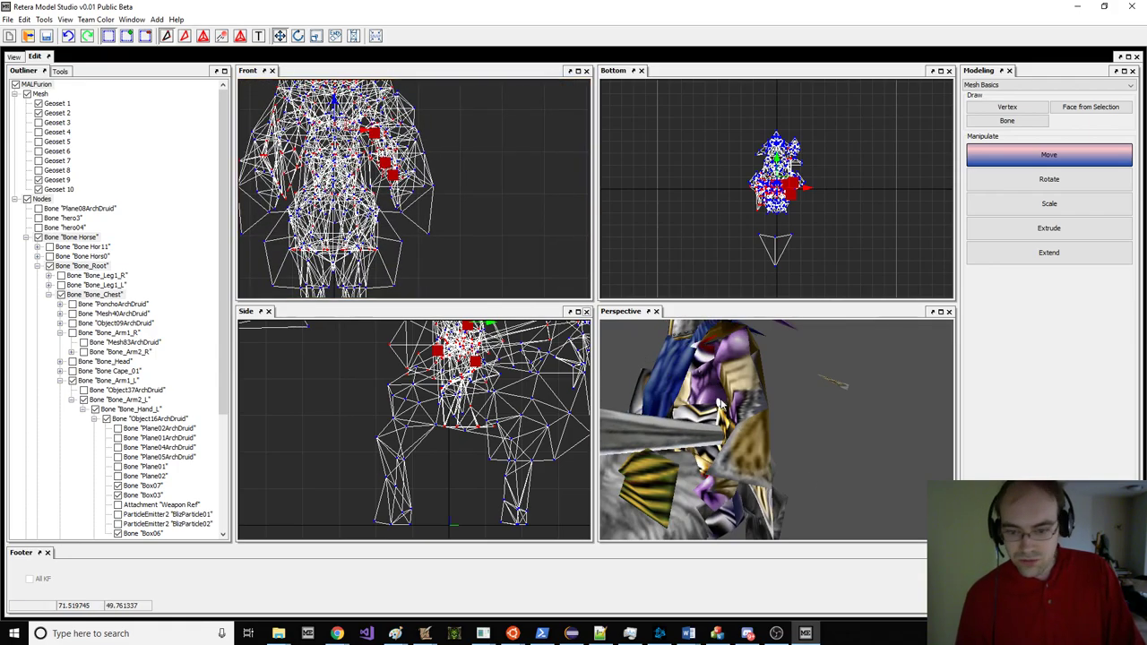
pyautogui.scroll(-5, 779, 461)
pyautogui.moveTo(781, 466); pyautogui.dragTo(750, 466)
pyautogui.moveTo(751, 465); pyautogui.dragTo(817, 484, button='middle')
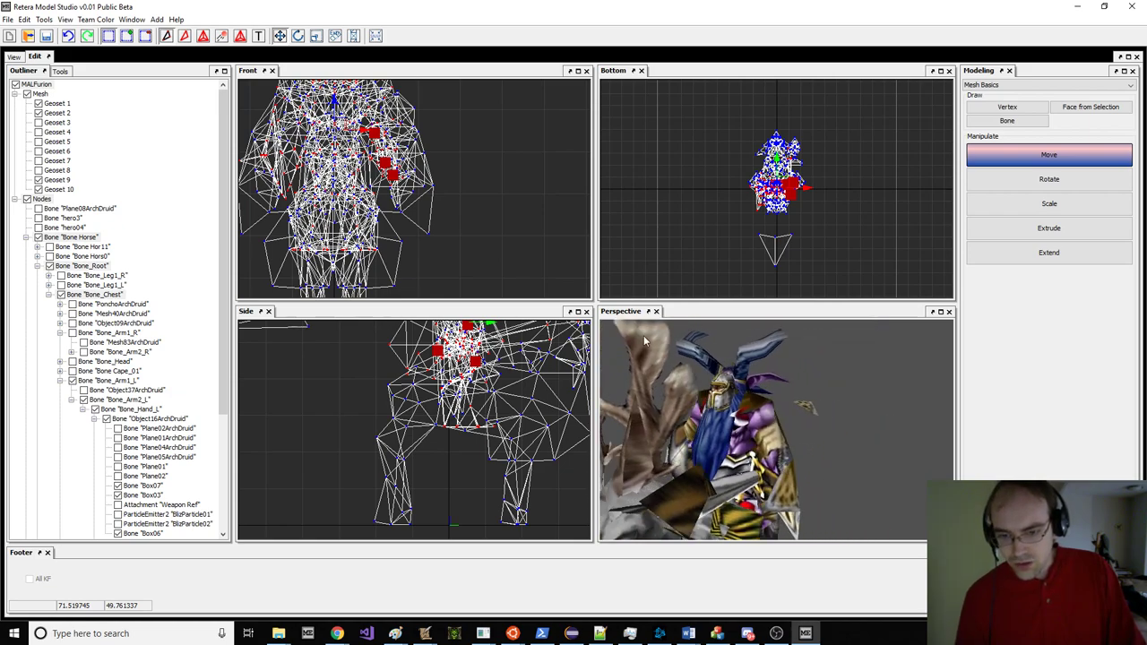
pyautogui.press('r')
pyautogui.moveTo(459, 191); pyautogui.dragTo(470, 192)
# Step: Nudge the selected Footman geosets and bones slightly along the stag's back in the side view
pyautogui.press('e')
pyautogui.moveTo(469, 399); pyautogui.dragTo(463, 438, button='middle')
pyautogui.scroll(-2, 462, 438)
pyautogui.scroll(-1, 465, 425)
pyautogui.press('w')
pyautogui.moveTo(514, 374); pyautogui.dragTo(509, 372, button='right')
pyautogui.moveTo(509, 371); pyautogui.dragTo(510, 372)
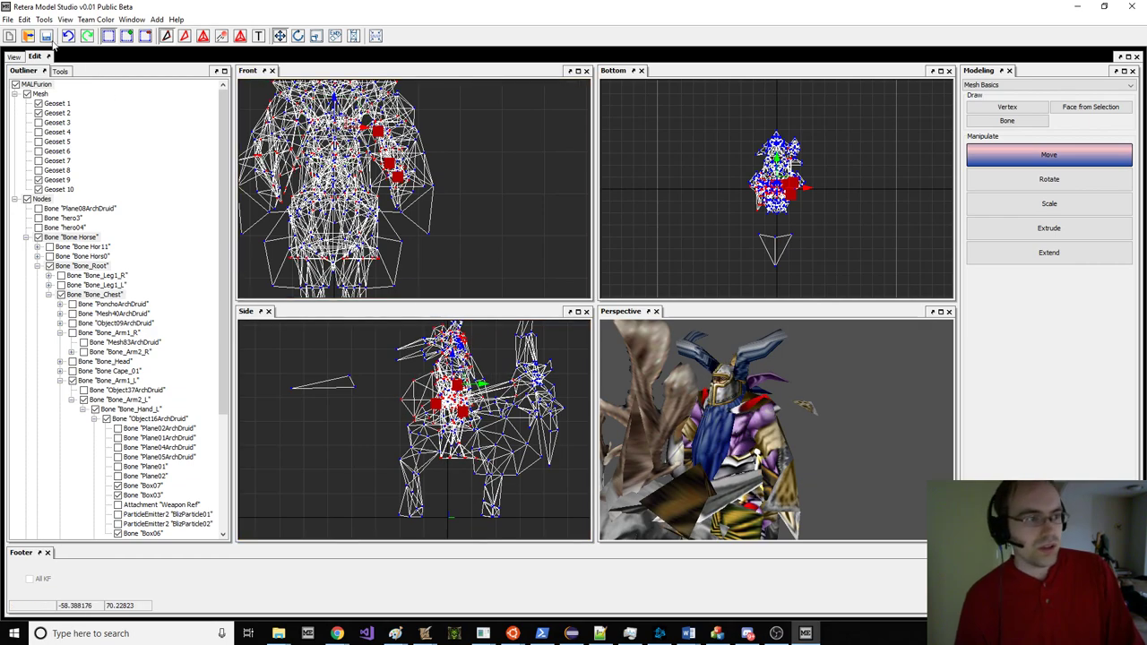
# Step: Save the model as FootmanStag in the Models folder of Documents\Warcraft III, as a Warcraft III binary model
pyautogui.click(8, 20)
pyautogui.click(56, 157)
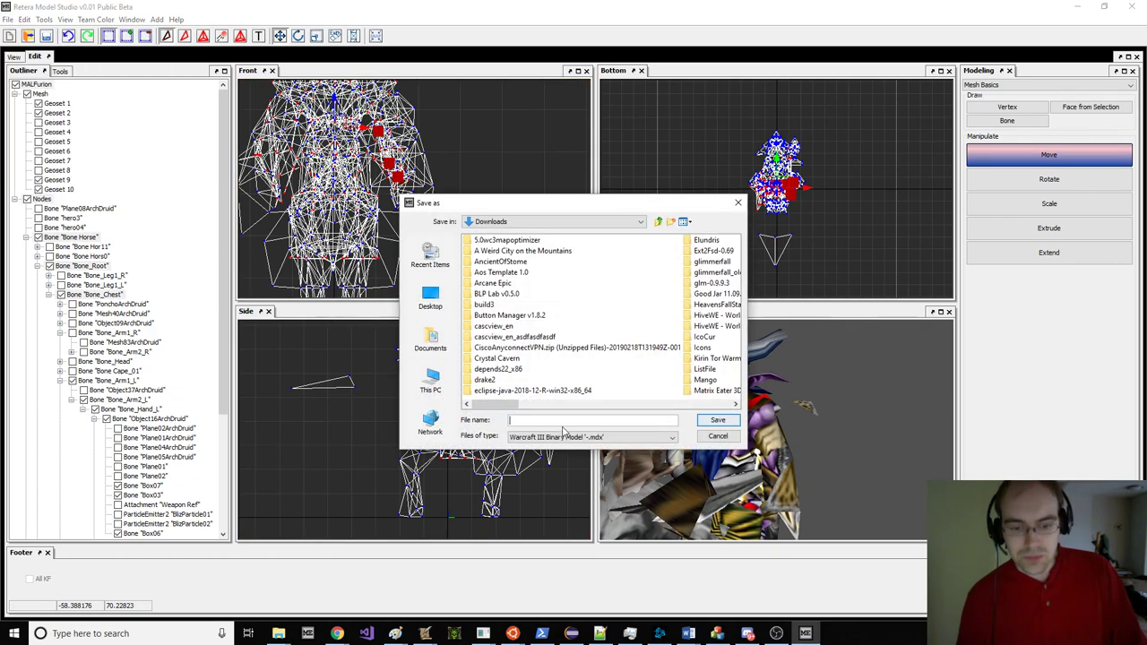
pyautogui.scroll(-3, 582, 332)
pyautogui.click(430, 341)
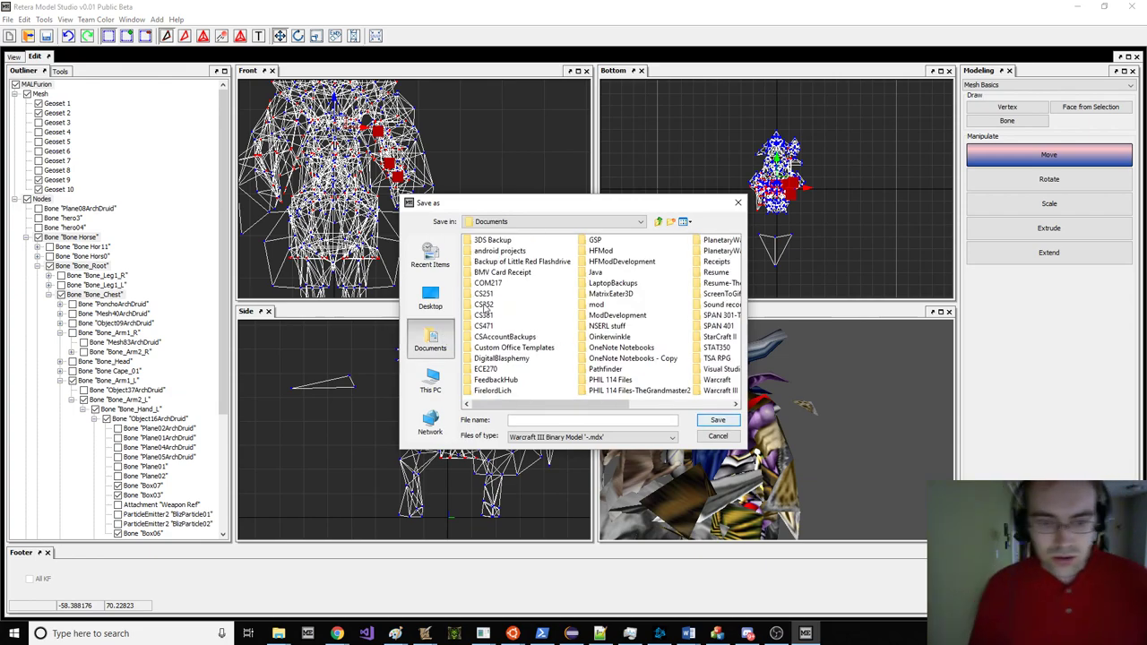
pyautogui.scroll(-5, 597, 304)
pyautogui.doubleClick(541, 391)
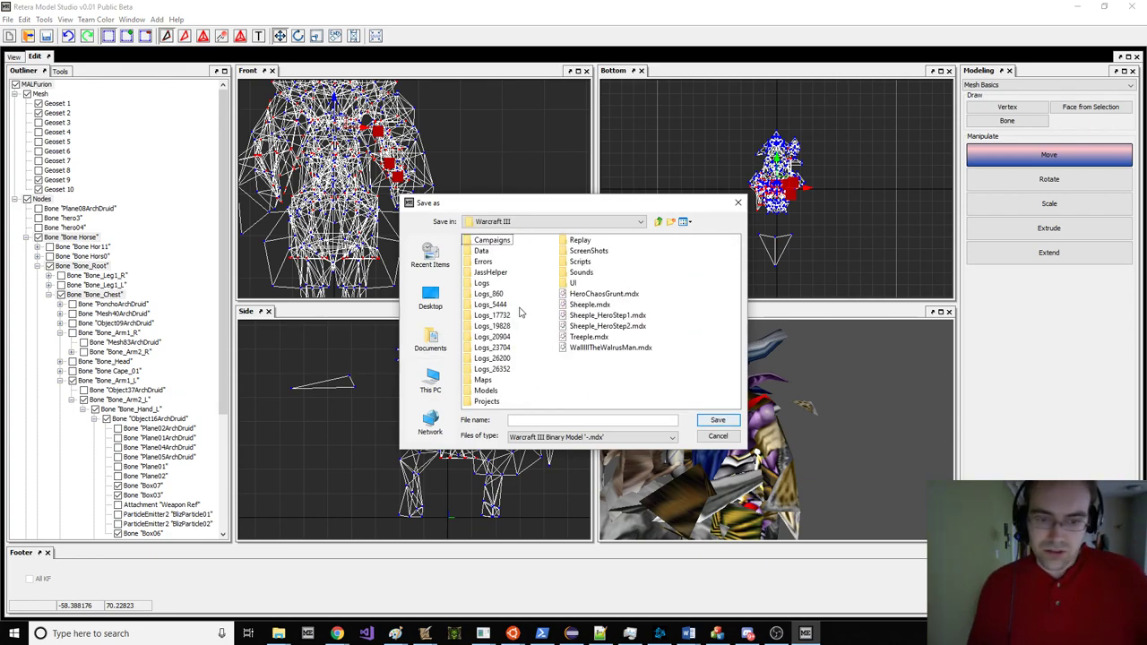
pyautogui.click(657, 223)
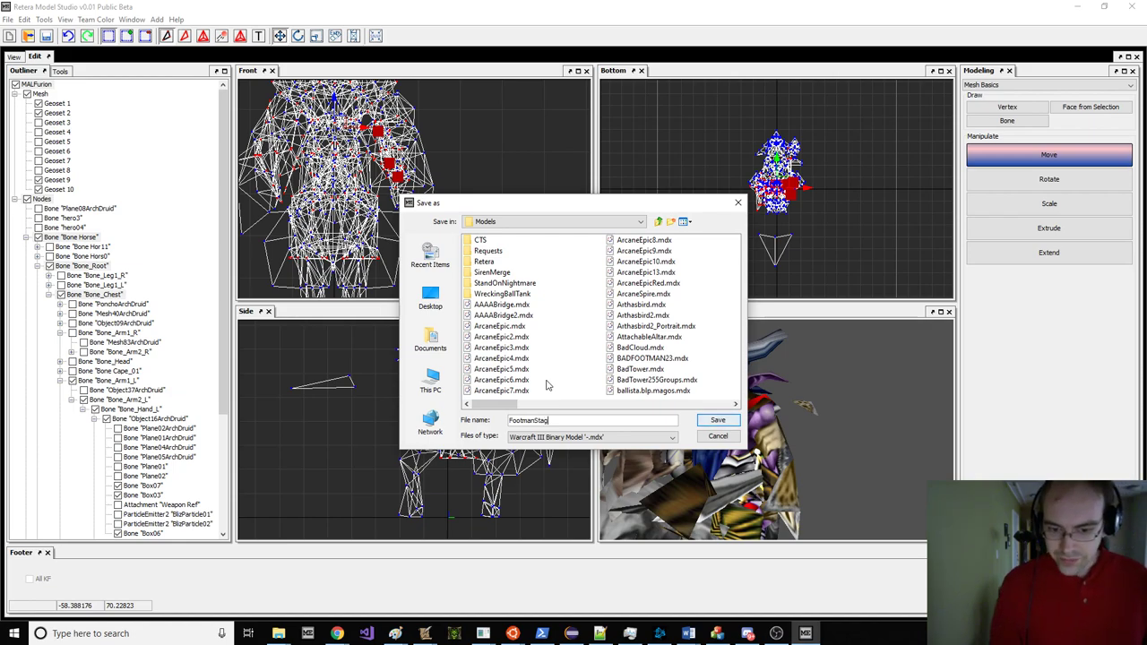
pyautogui.press('Return')
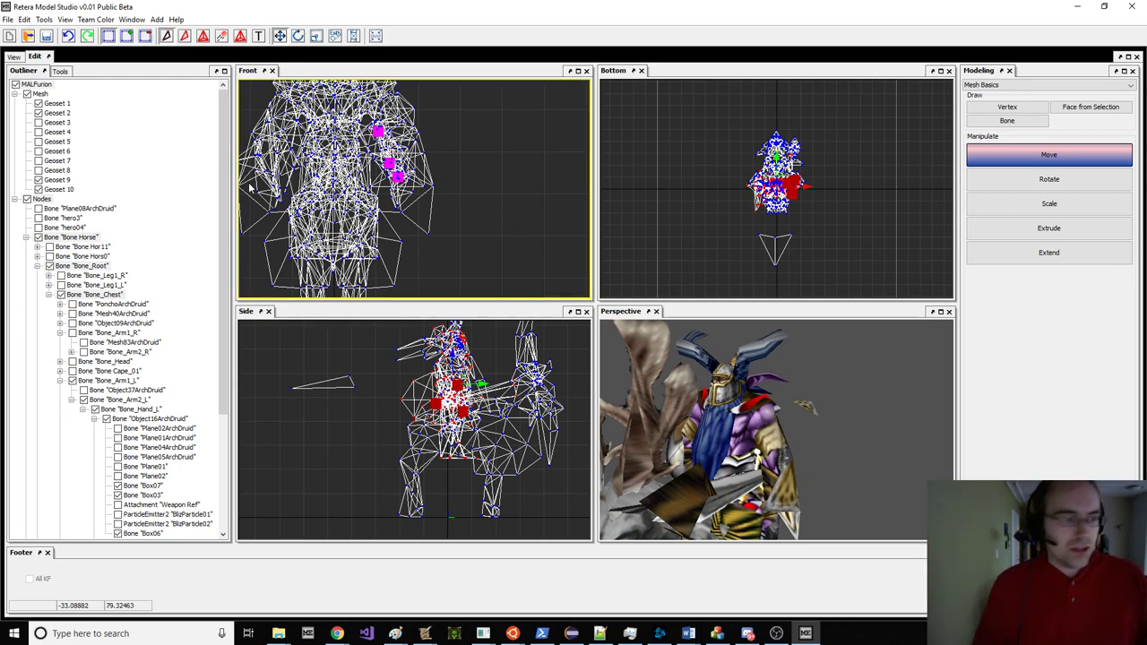
# Step: Hide all nodes and every geoset except Geoset 1, the stag
pyautogui.click(47, 208)
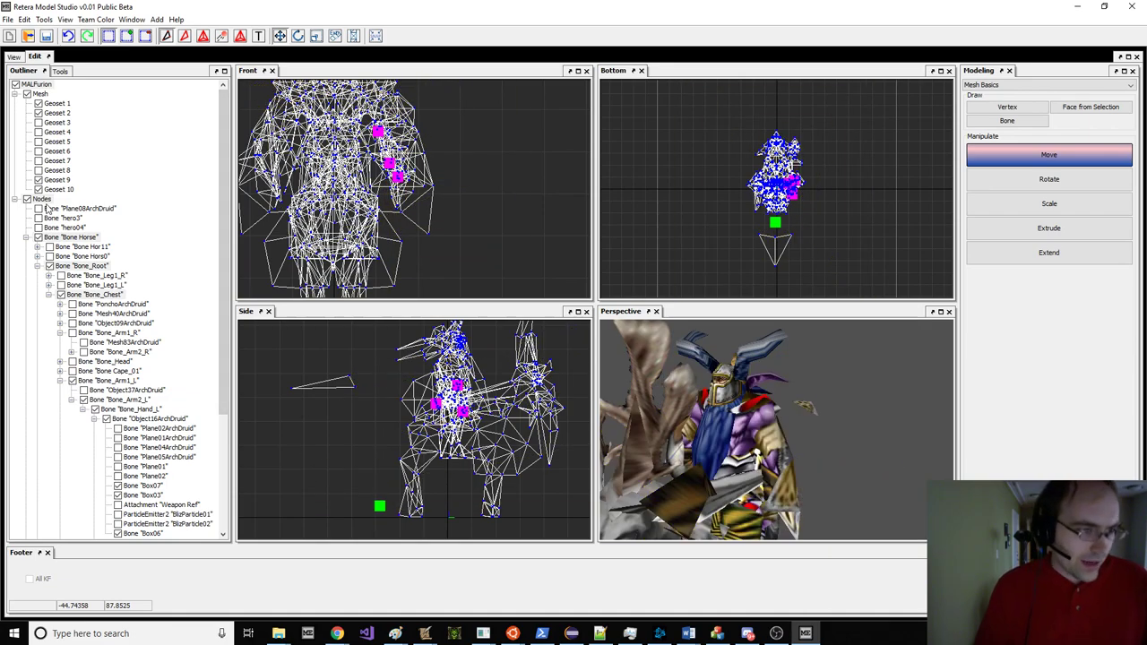
pyautogui.click(53, 190)
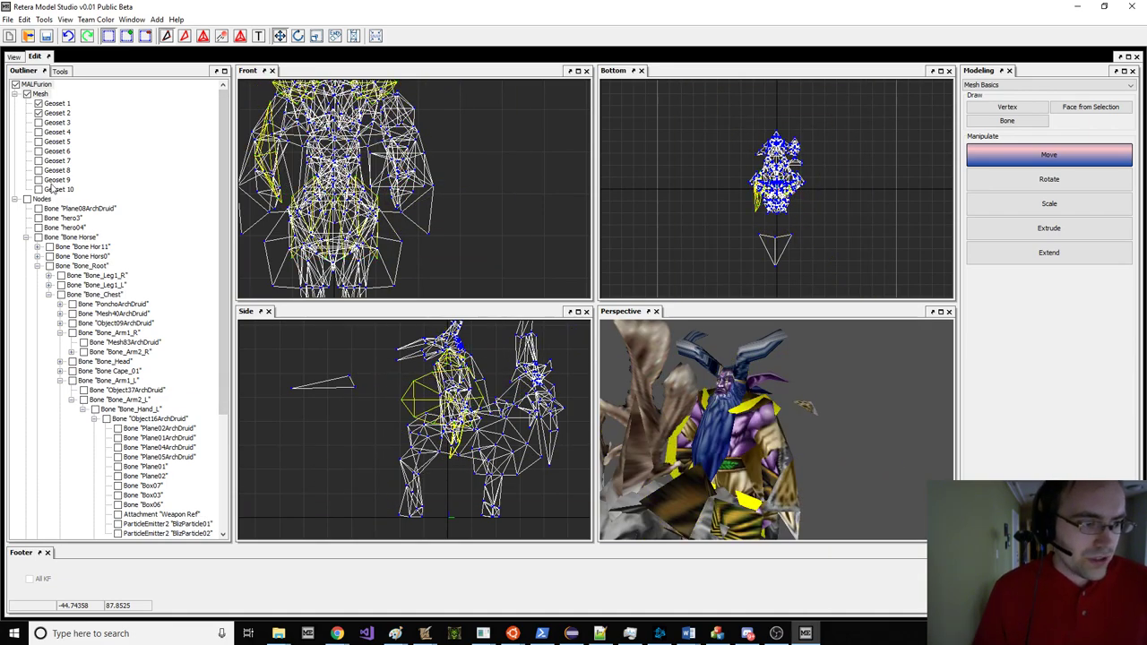
pyautogui.click(58, 107)
pyautogui.moveTo(743, 374); pyautogui.dragTo(765, 376)
pyautogui.click(64, 112)
pyautogui.click(61, 105)
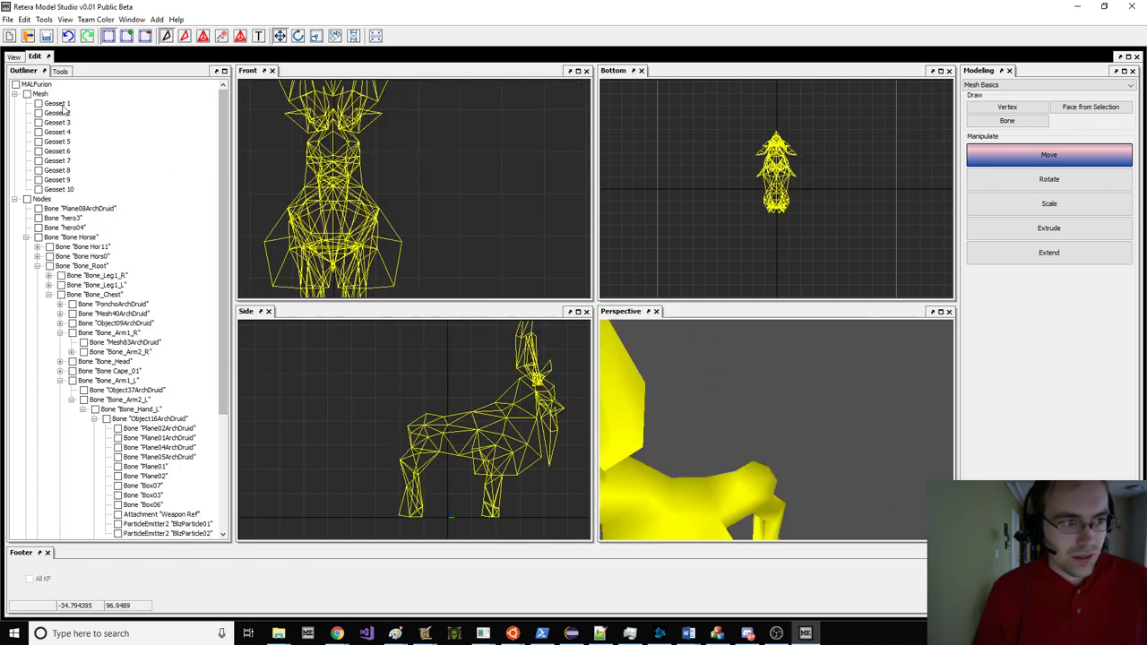
pyautogui.scroll(-5, 688, 404)
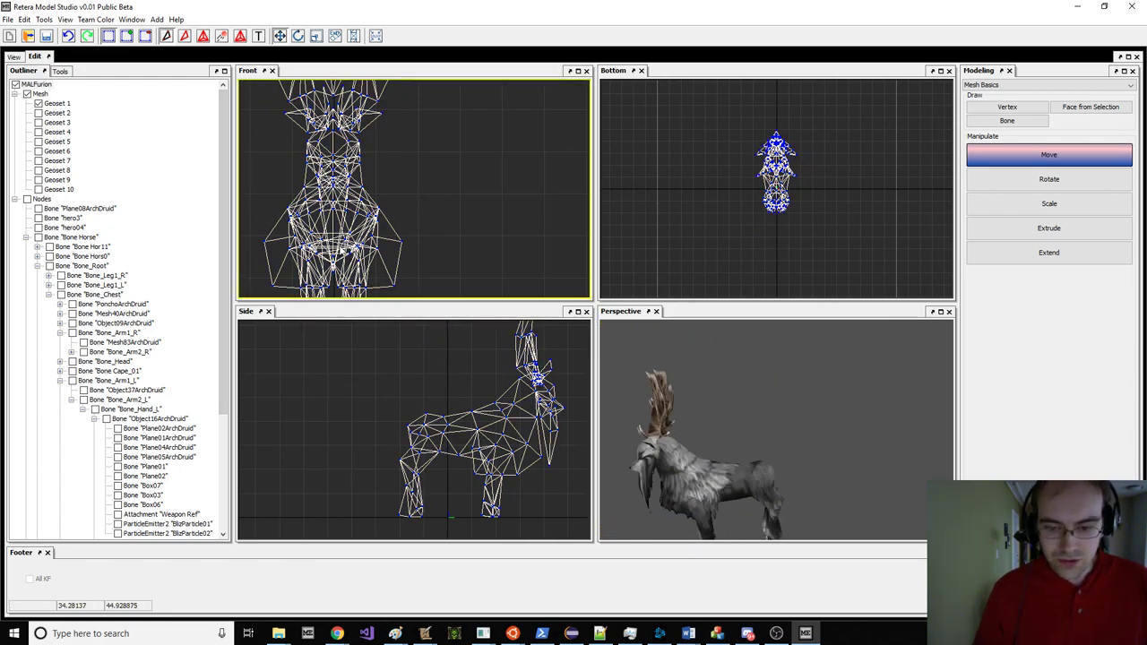
# Step: Hide Geoset 1 and show only Geosets 2 and 3, Malfurion's body and staff
pyautogui.click(61, 105)
pyautogui.click(63, 115)
pyautogui.moveTo(800, 484); pyautogui.dragTo(844, 491)
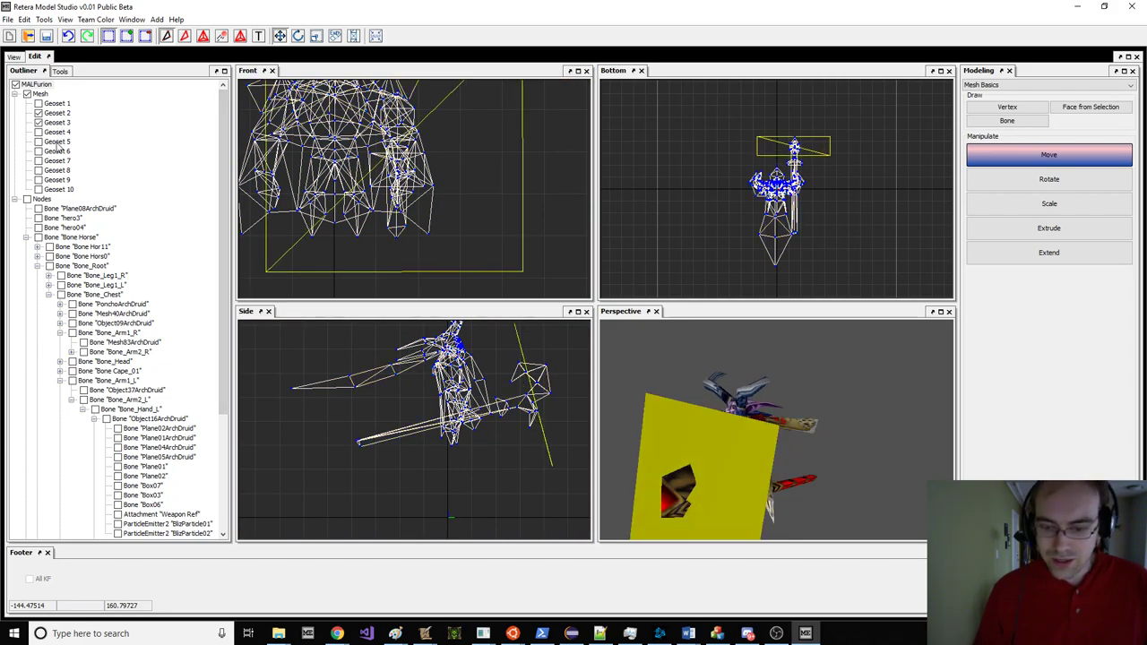
pyautogui.click(38, 122)
pyautogui.moveTo(791, 447); pyautogui.dragTo(859, 439)
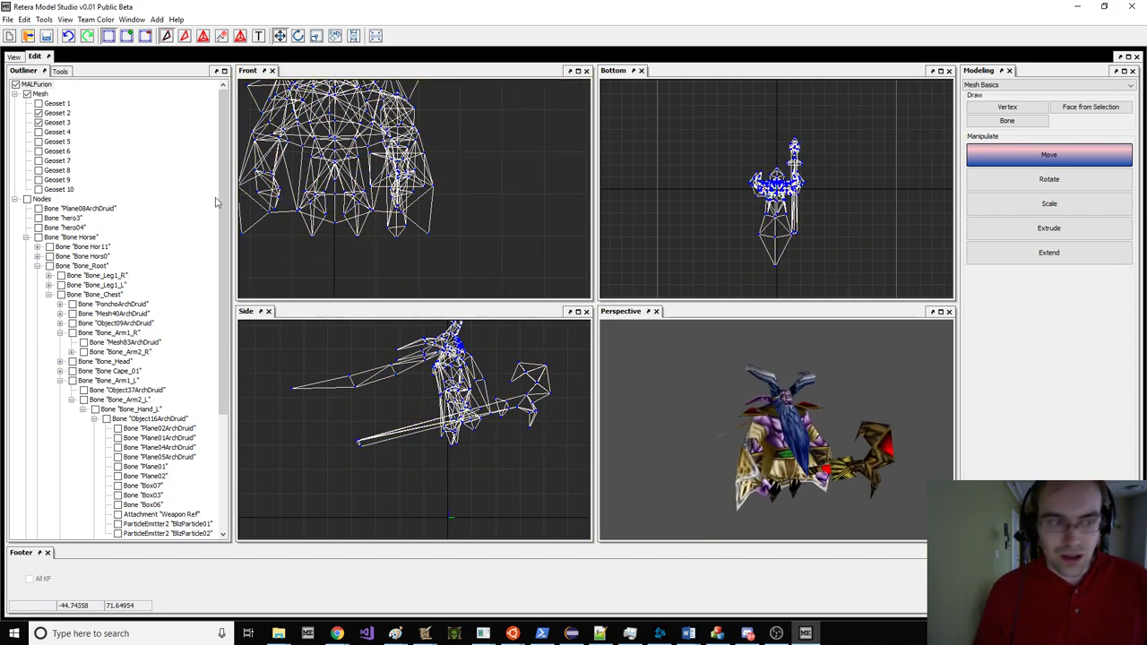
# Step: Select all the geometry of Malfurion's body and staff in Geosets 2 and 3 and delete it
pyautogui.click(39, 180)
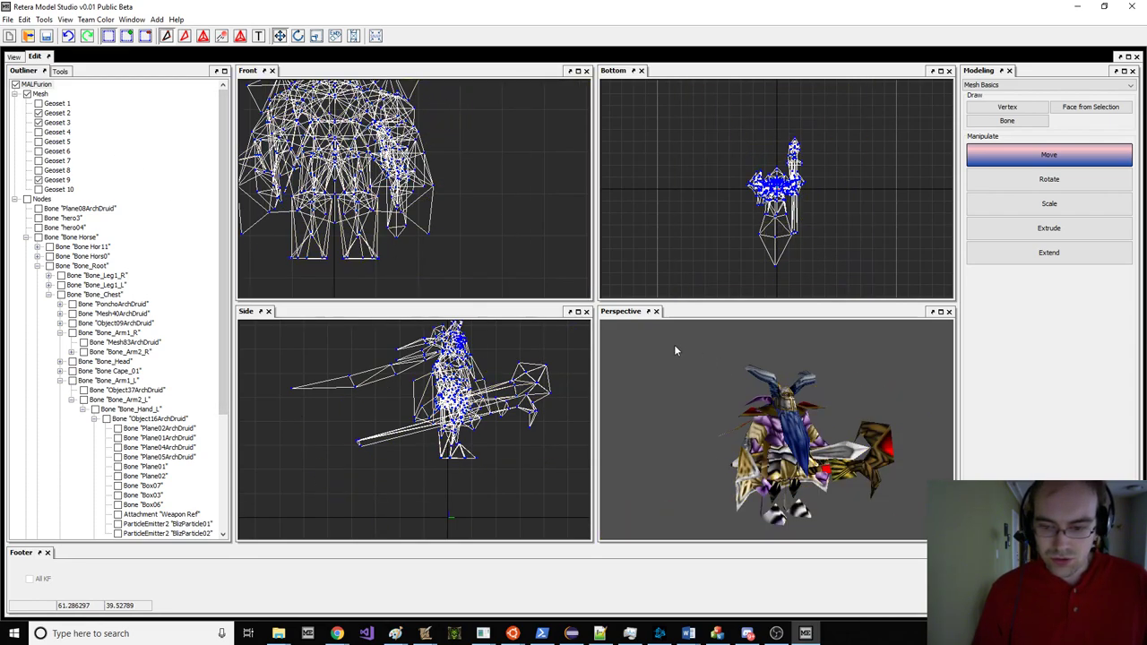
pyautogui.click(38, 179)
pyautogui.moveTo(446, 460); pyautogui.dragTo(430, 476, button='middle')
pyautogui.scroll(-3, 430, 477)
pyautogui.moveTo(893, 418); pyautogui.dragTo(870, 424)
pyautogui.moveTo(601, 508); pyautogui.dragTo(602, 508)
pyautogui.moveTo(603, 463); pyautogui.dragTo(650, 468)
pyautogui.press('Delete')
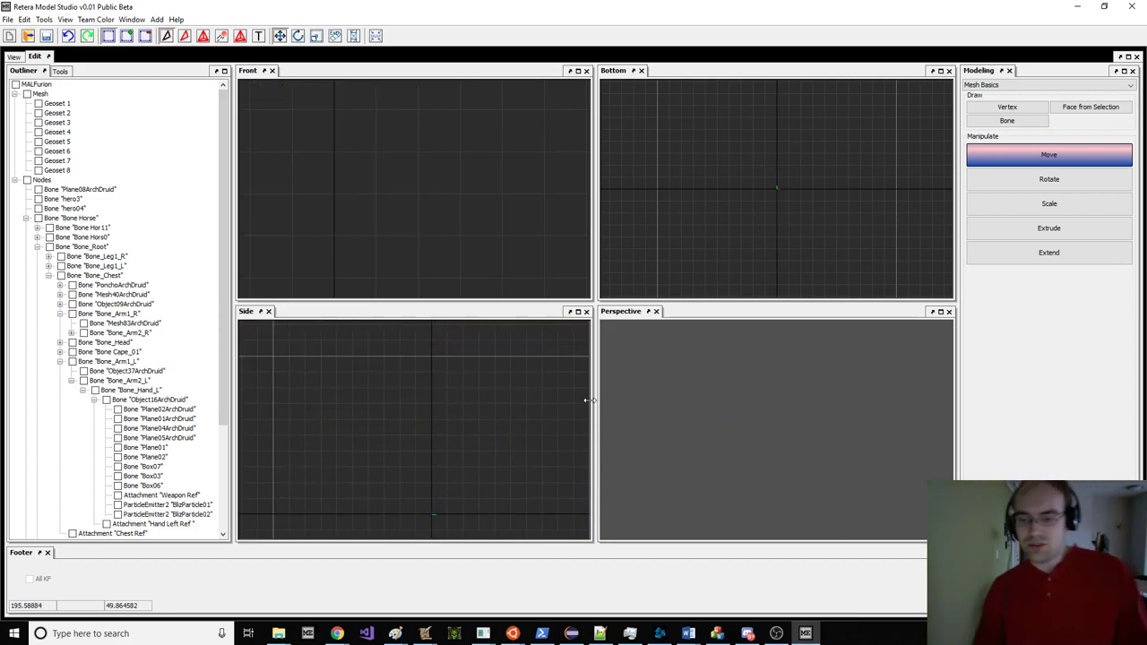
# Step: Play the Stand -2 animation in the preview and examine the mounted knight from different angles
pyautogui.click(14, 57)
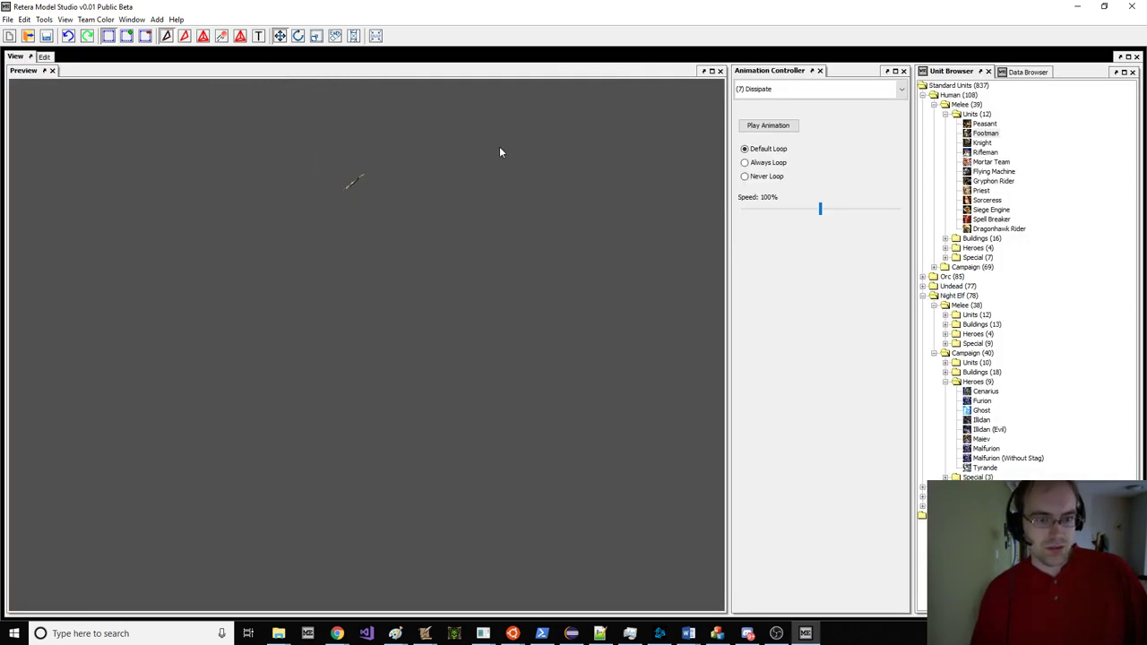
pyautogui.click(811, 90)
pyautogui.scroll(2, 794, 134)
pyautogui.scroll(-2, 793, 152)
pyautogui.click(754, 126)
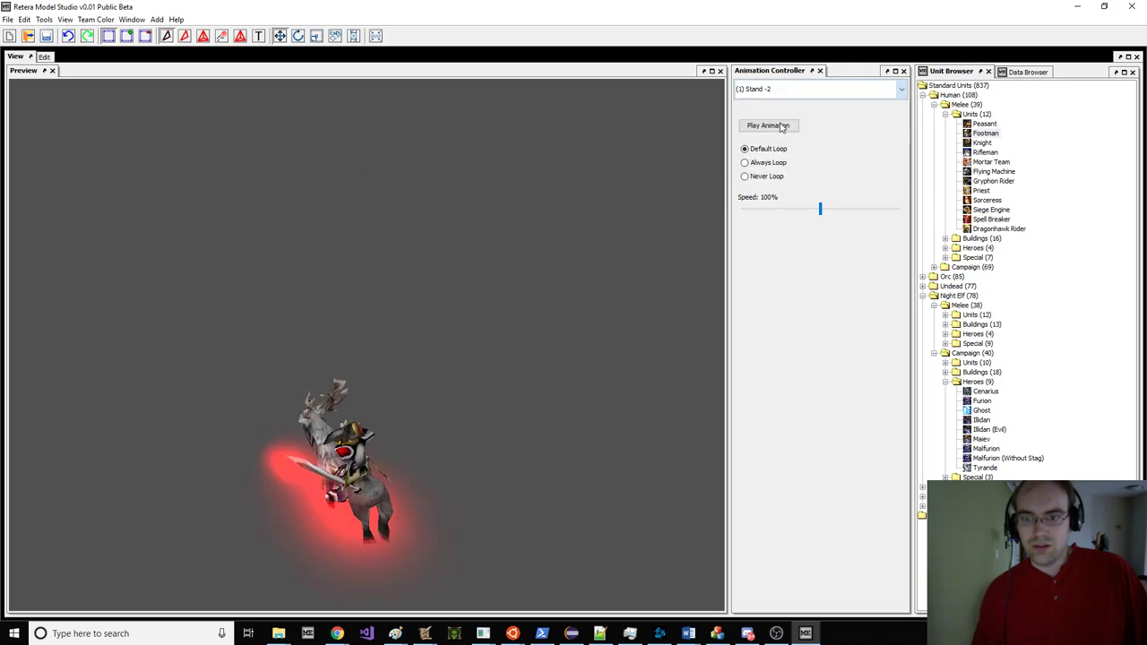
pyautogui.moveTo(391, 305); pyautogui.dragTo(338, 283)
pyautogui.scroll(3, 403, 309)
pyautogui.moveTo(338, 283); pyautogui.dragTo(381, 282, button='middle')
pyautogui.scroll(-3, 381, 284)
pyautogui.moveTo(381, 284); pyautogui.dragTo(405, 285)
# Step: Return to editing and show the knight's Geosets 7 and 8 together with the stag's Geoset 1
pyautogui.click(44, 56)
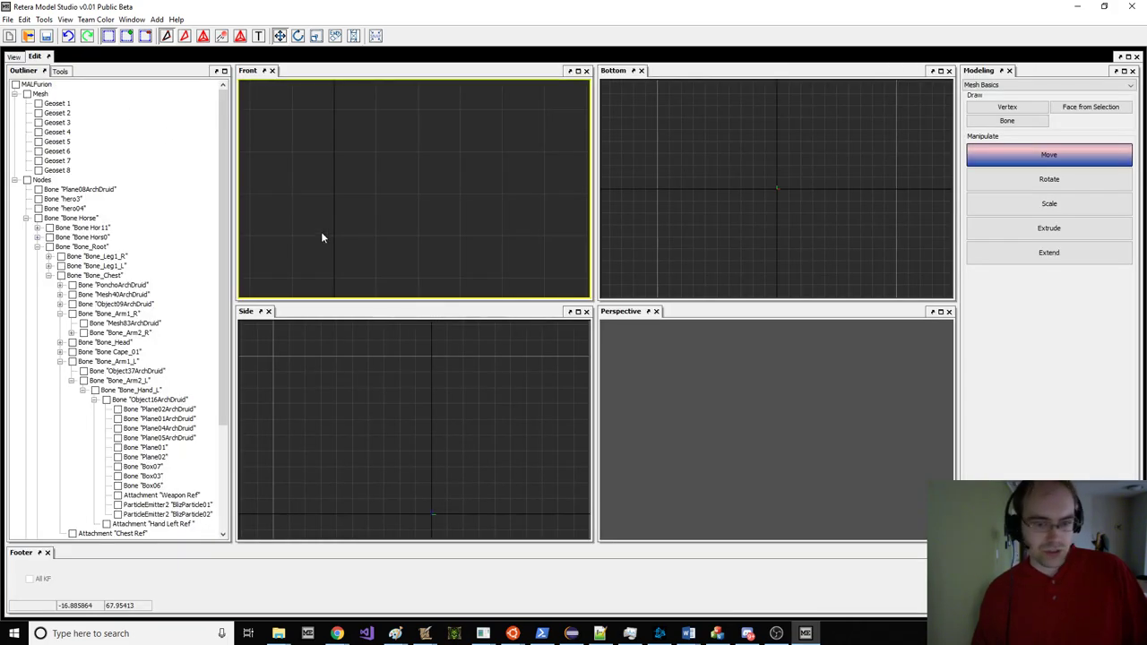
pyautogui.click(38, 113)
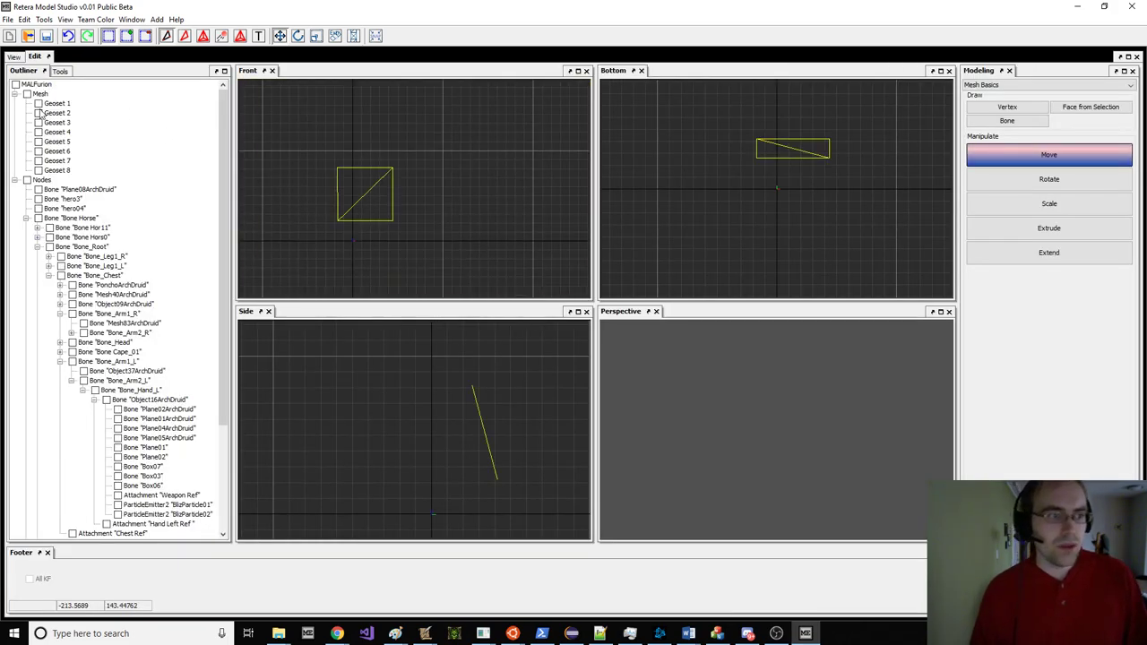
pyautogui.click(54, 150)
pyautogui.click(58, 170)
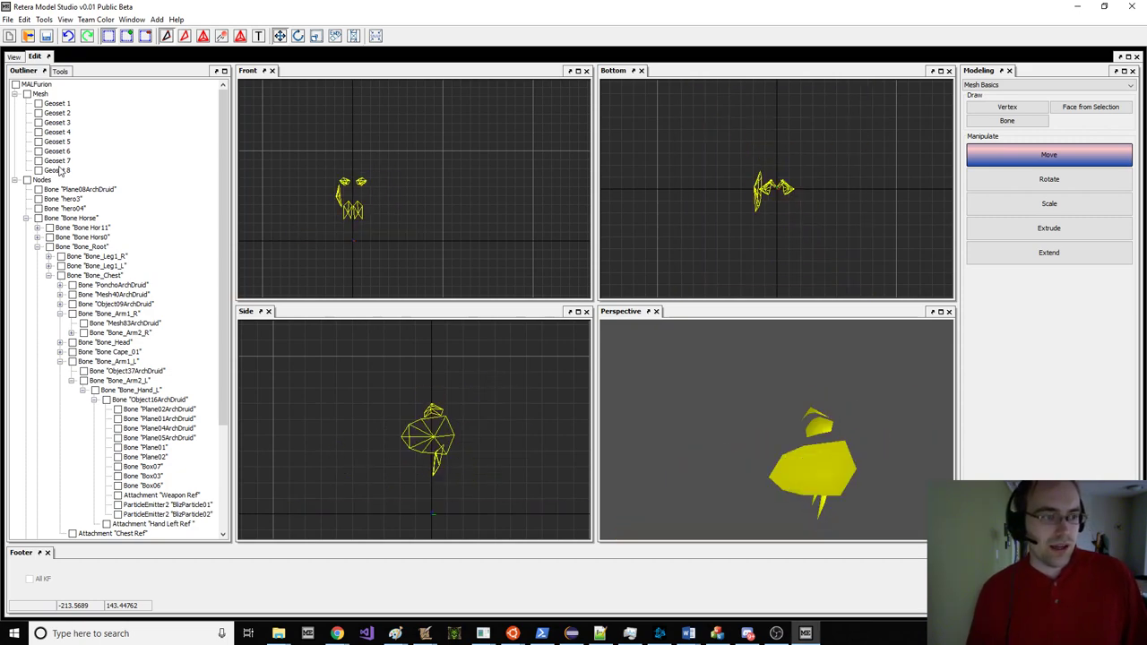
pyautogui.click(63, 172)
pyautogui.click(60, 162)
pyautogui.click(54, 105)
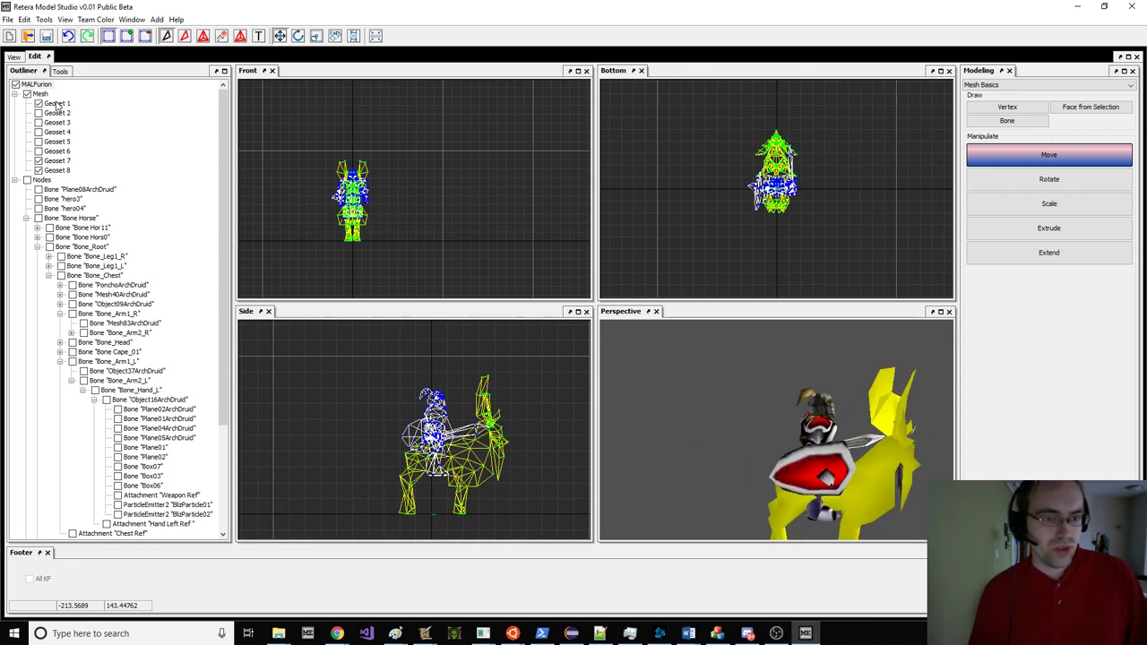
# Step: Show the Bone Horse node hierarchy, examine its bones around the knight, and hide the nodes again
pyautogui.click(45, 216)
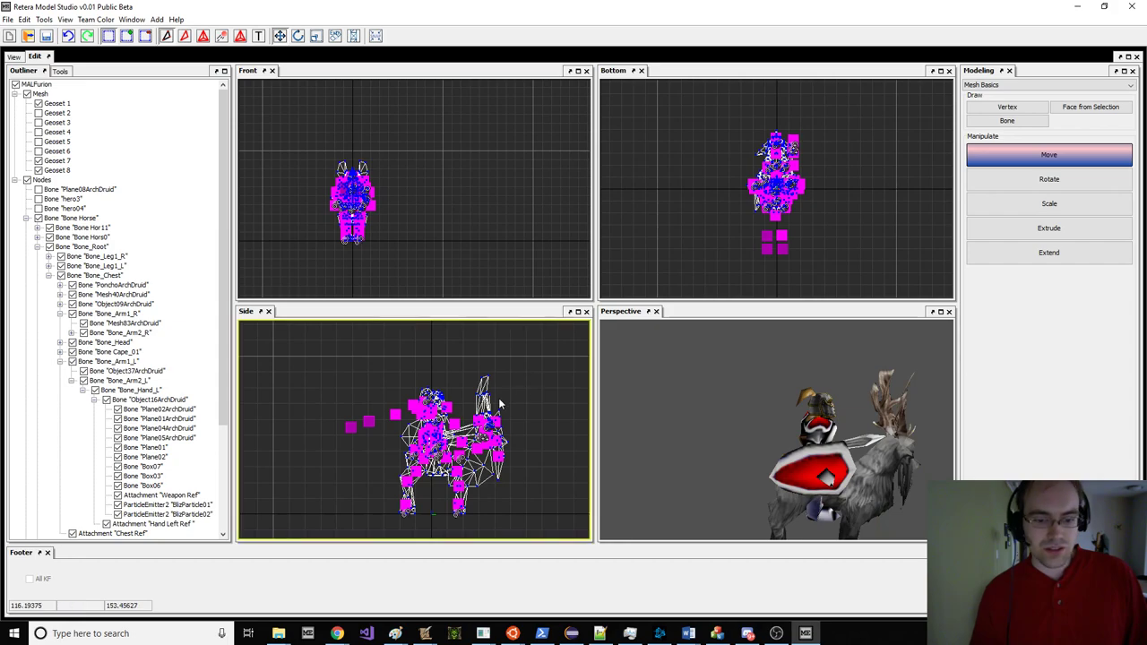
pyautogui.scroll(1, 510, 395)
pyautogui.scroll(5, 761, 432)
pyautogui.moveTo(762, 432); pyautogui.dragTo(791, 435)
pyautogui.moveTo(790, 434); pyautogui.dragTo(651, 403, button='middle')
pyautogui.click(37, 218)
pyautogui.click(363, 161)
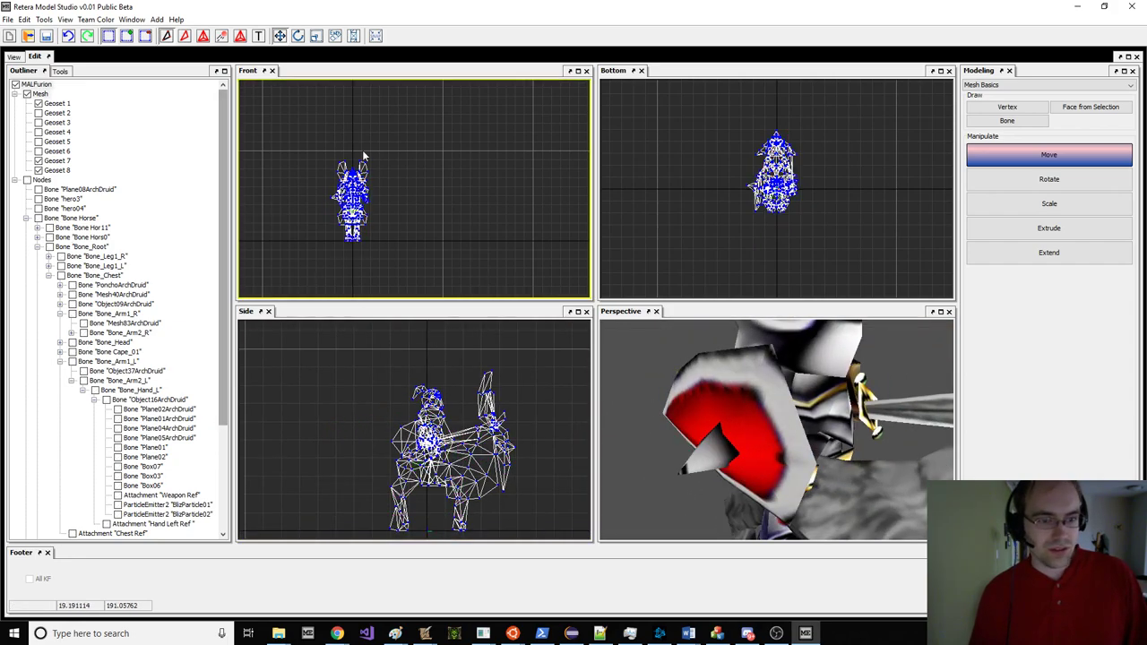
# Step: Hide the stag's Geoset 1, select all of the knight's geometry, and show the Bone Horse node hierarchy
pyautogui.click(37, 103)
pyautogui.click(316, 161)
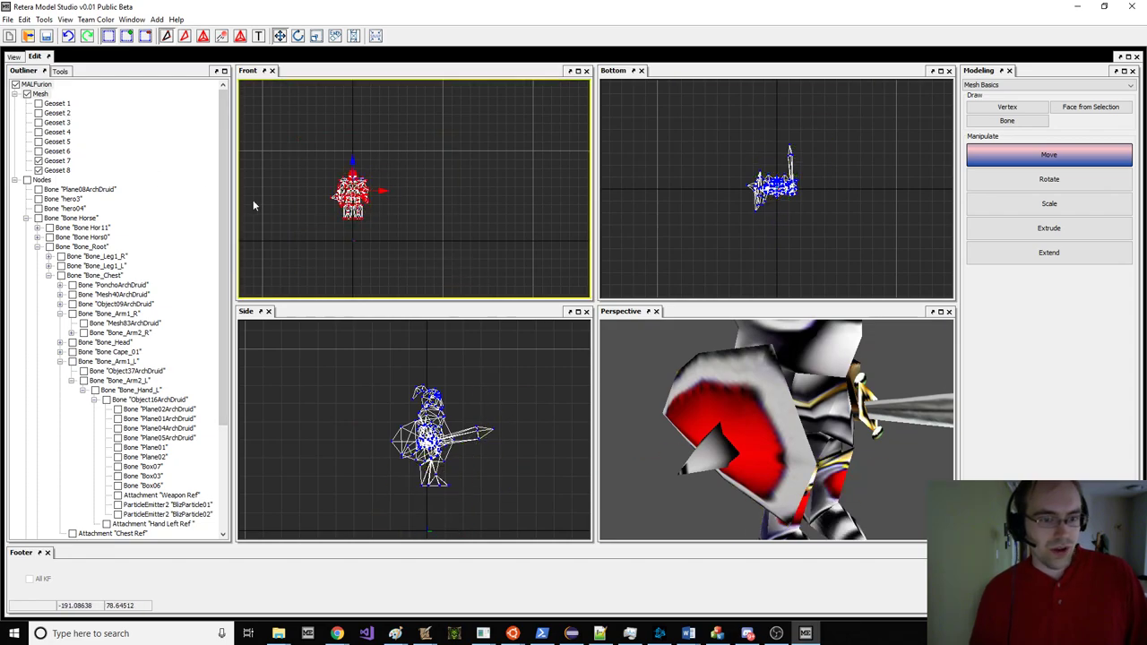
pyautogui.click(38, 218)
# Step: Scale the selected knight geometry against the shoulder and arm bones in the front view, and check it in the animated preview
pyautogui.scroll(8, 435, 429)
pyautogui.moveTo(695, 425); pyautogui.dragTo(758, 354)
pyautogui.scroll(8, 776, 178)
pyautogui.scroll(3, 778, 192)
pyautogui.scroll(5, 358, 192)
pyautogui.scroll(1, 414, 130)
pyautogui.moveTo(417, 122); pyautogui.dragTo(419, 140, button='middle')
pyautogui.scroll(-2, 420, 140)
pyautogui.scroll(2, 420, 139)
pyautogui.press('r')
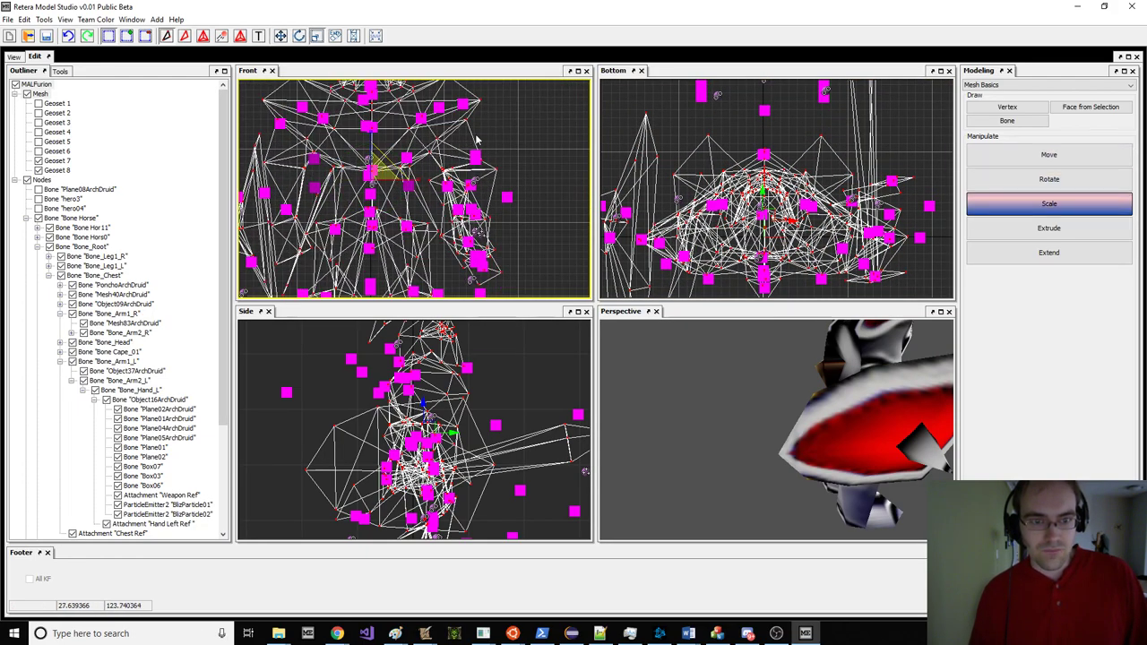
pyautogui.press('w')
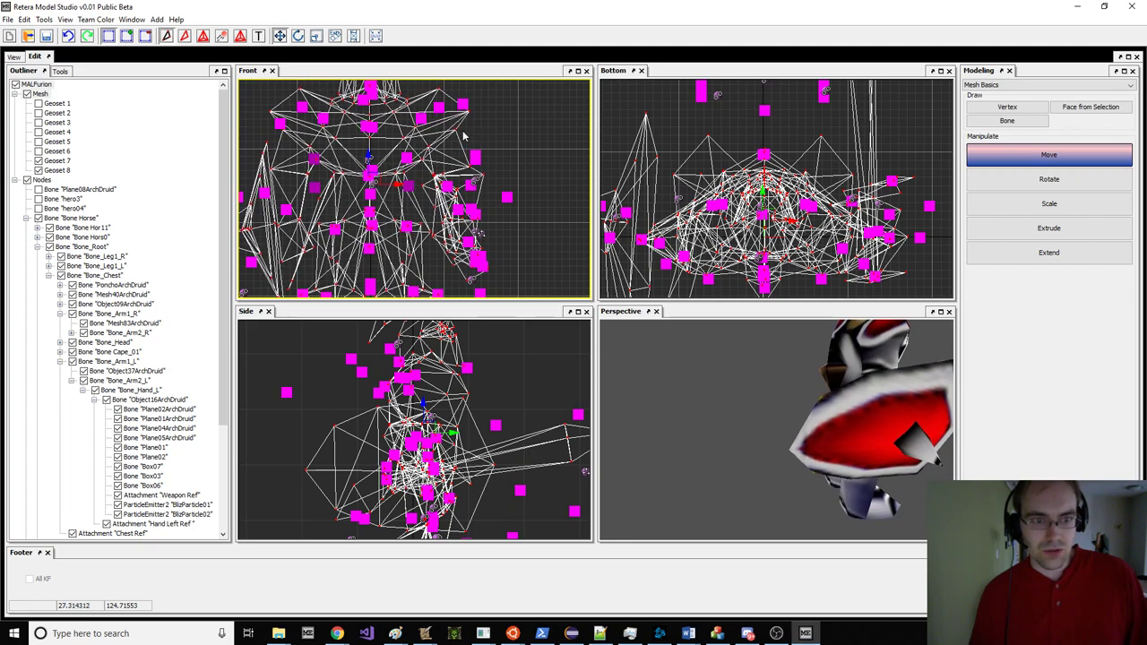
pyautogui.click(21, 57)
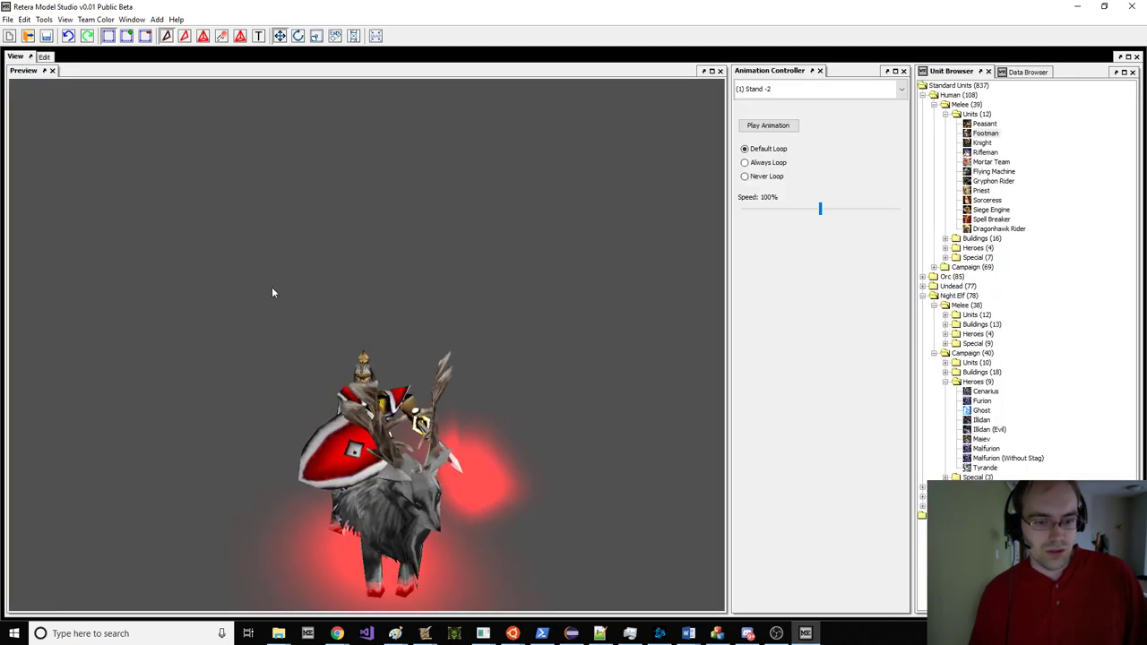
# Step: Return to editing, rescale the knight's geometry uniformly in the front view, and review the Stand -2 preview again
pyautogui.click(44, 57)
pyautogui.press('e')
pyautogui.press('r')
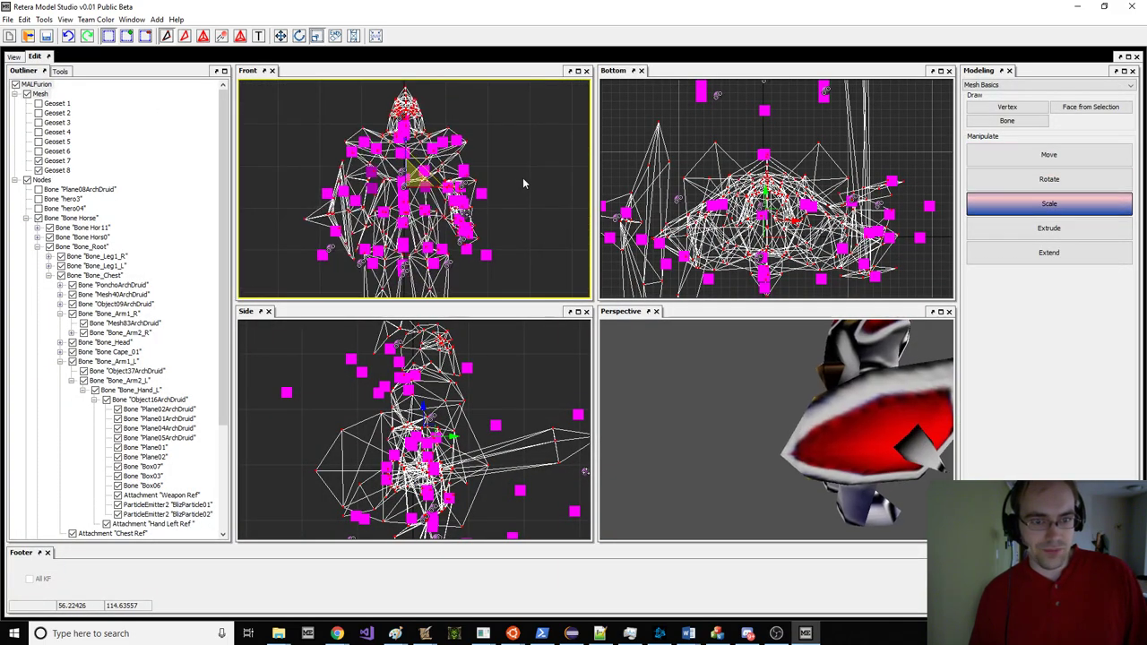
pyautogui.click(20, 56)
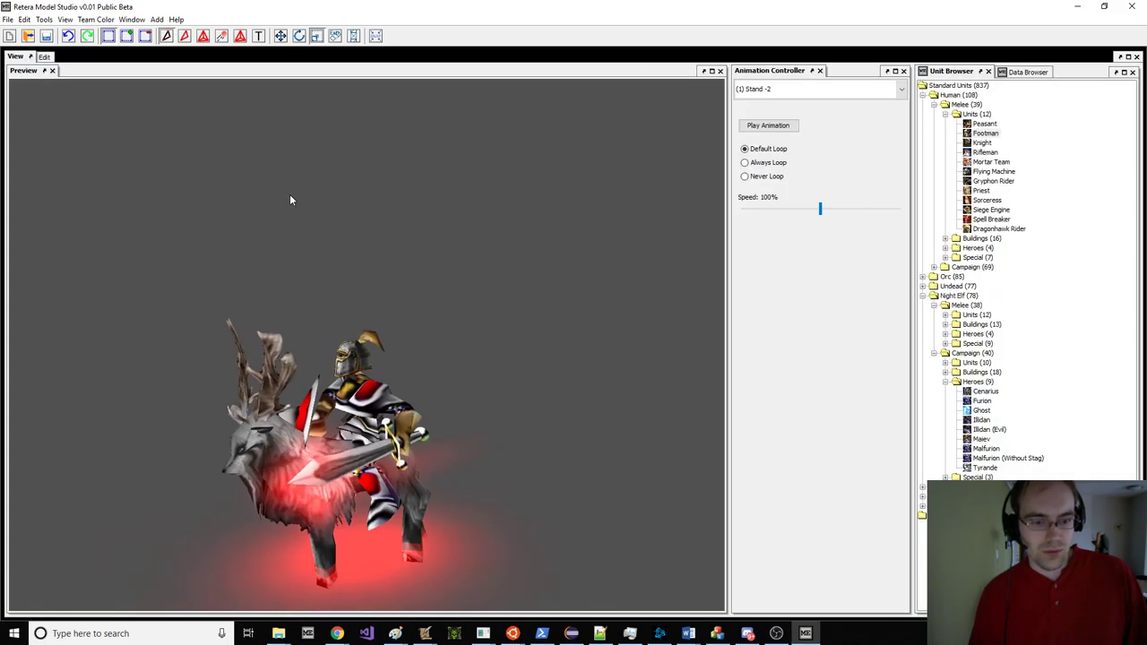
# Step: Enlarge the knight's geometry slightly more and show the stag's Geoset 1 to compare the proportions of rider and mount
pyautogui.click(45, 57)
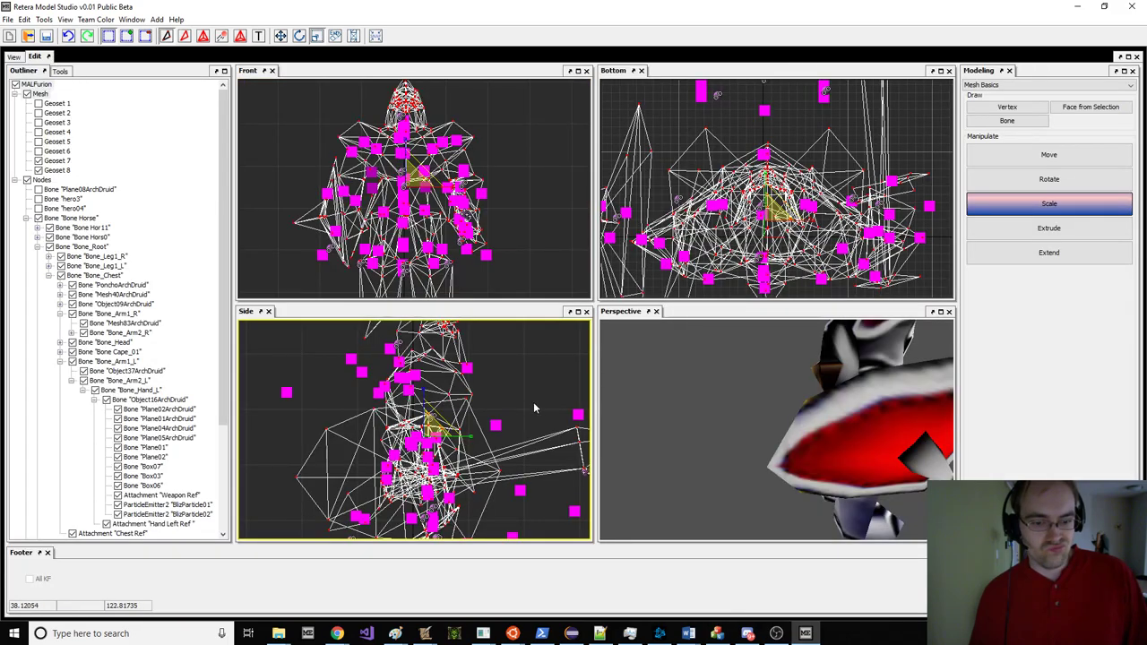
pyautogui.moveTo(771, 390)
pyautogui.mouseDown()
pyautogui.moveTo(723, 376)
pyautogui.moveTo(762, 382)
pyautogui.mouseUp()
pyautogui.scroll(-4, 322, 368)
pyautogui.click(54, 104)
pyautogui.click(52, 106)
pyautogui.moveTo(663, 378); pyautogui.dragTo(627, 387)
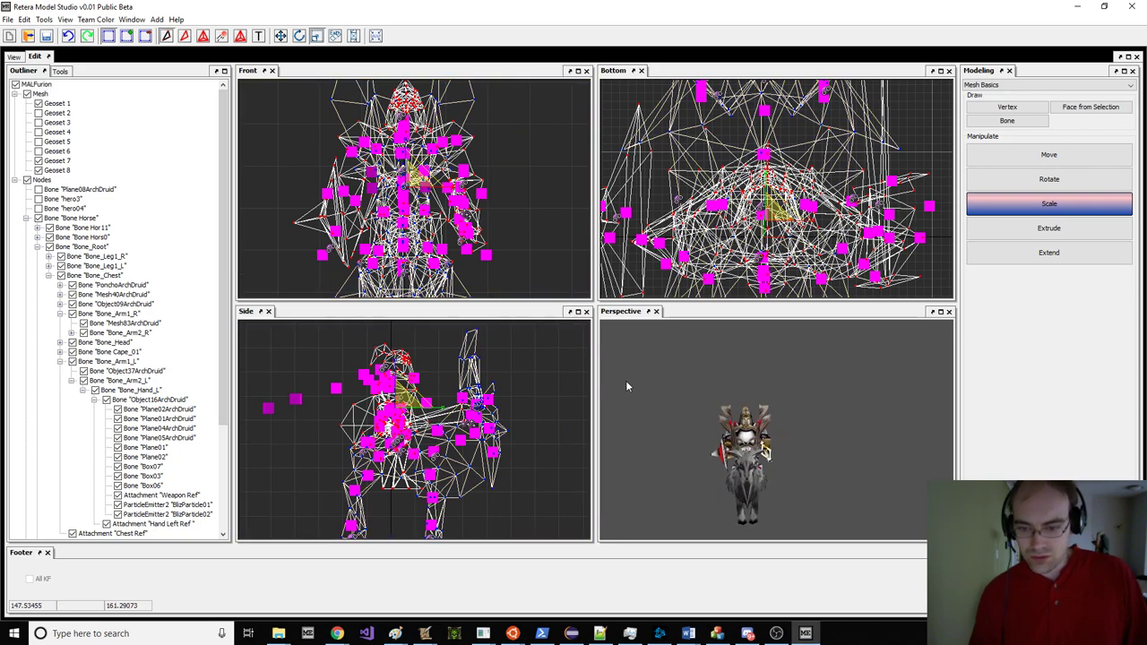
# Step: Hide Geoset 1 and fine-tune the scale and position of the knight's geometry against its bones in the front view
pyautogui.click(41, 105)
pyautogui.scroll(5, 413, 415)
pyautogui.scroll(3, 447, 154)
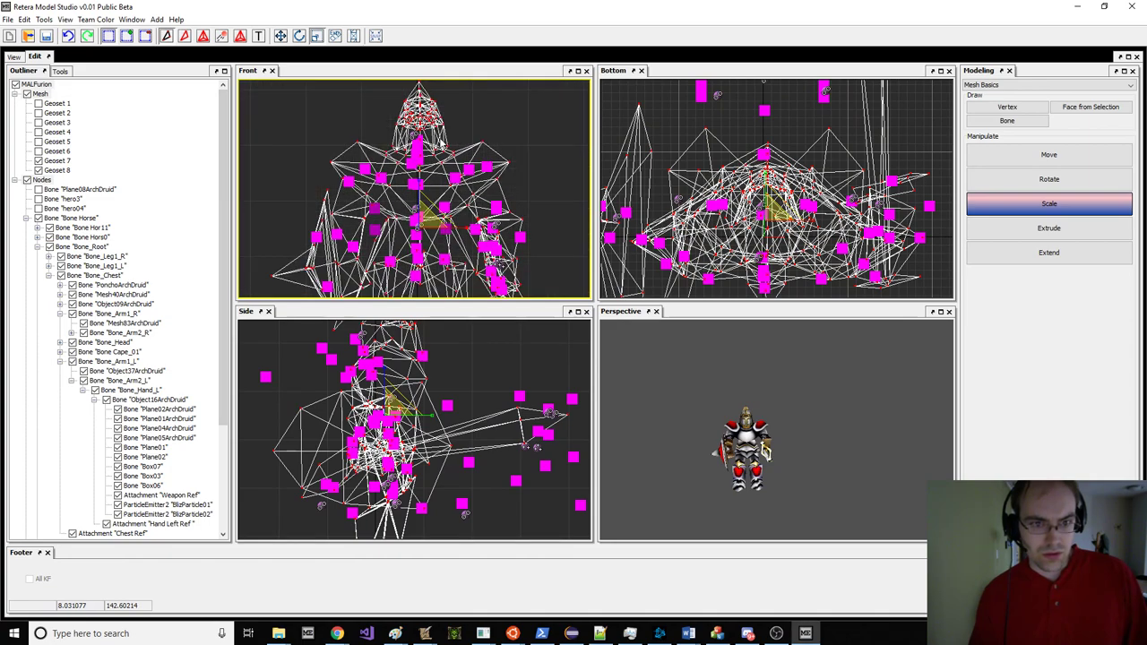
pyautogui.press('w')
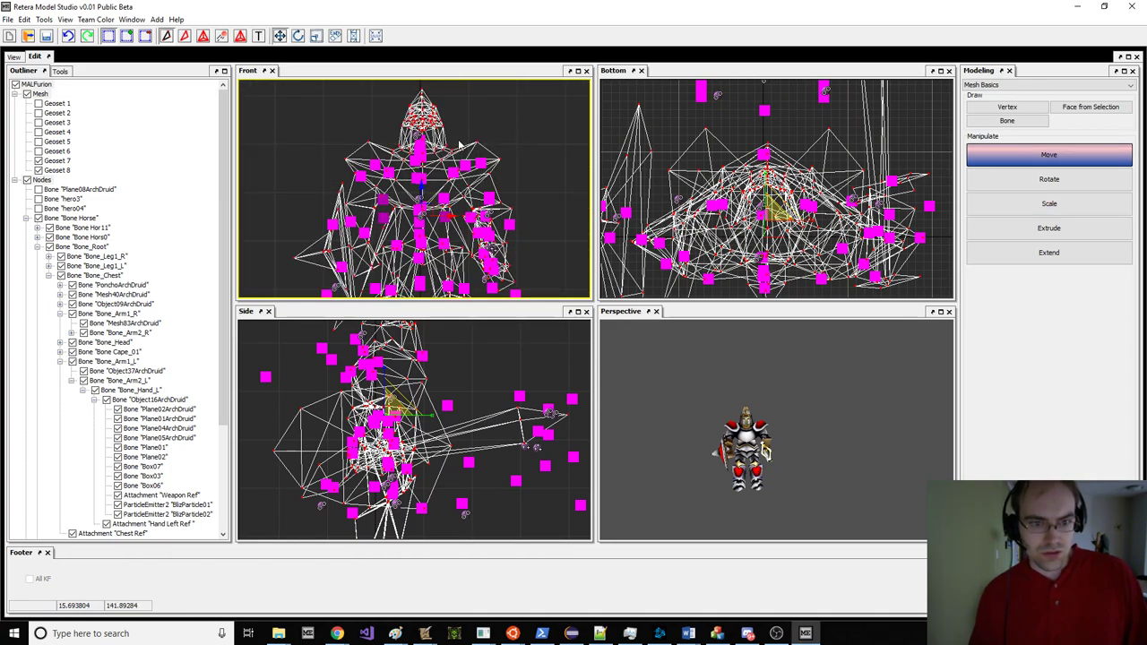
pyautogui.press('r')
pyautogui.moveTo(422, 172); pyautogui.dragTo(421, 182)
pyautogui.press('w')
pyautogui.moveTo(463, 152); pyautogui.dragTo(461, 156, button='right')
# Step: Examine the mounted knight from different angles in the Stand -2 animation preview
pyautogui.click(14, 57)
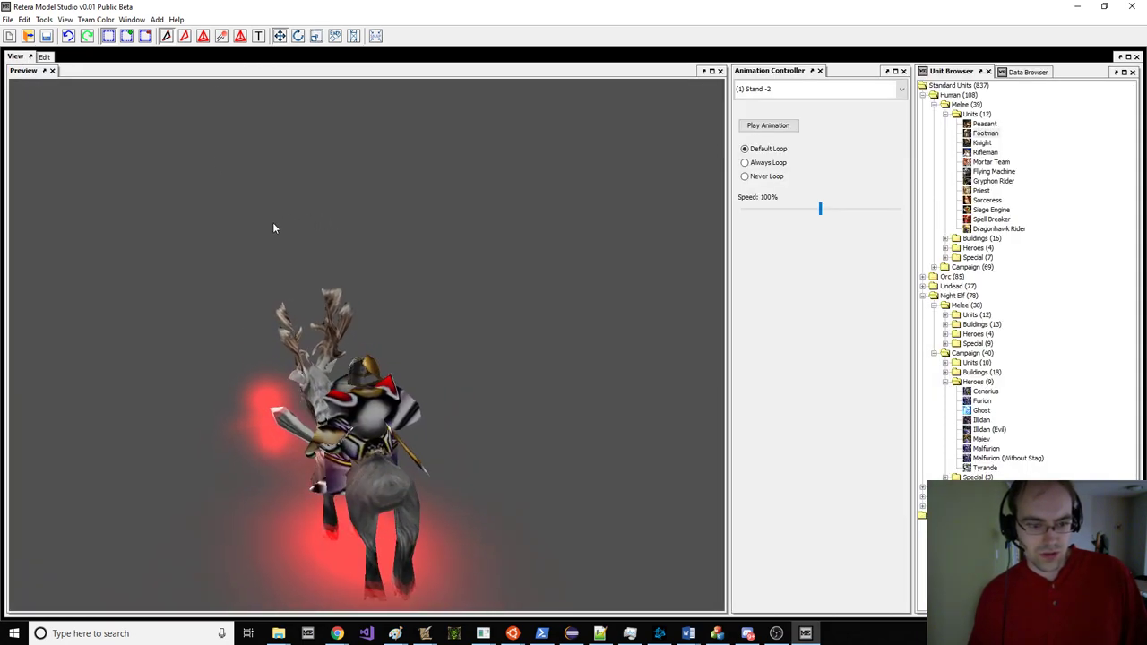
pyautogui.scroll(-3, 273, 224)
pyautogui.moveTo(388, 289); pyautogui.dragTo(288, 295)
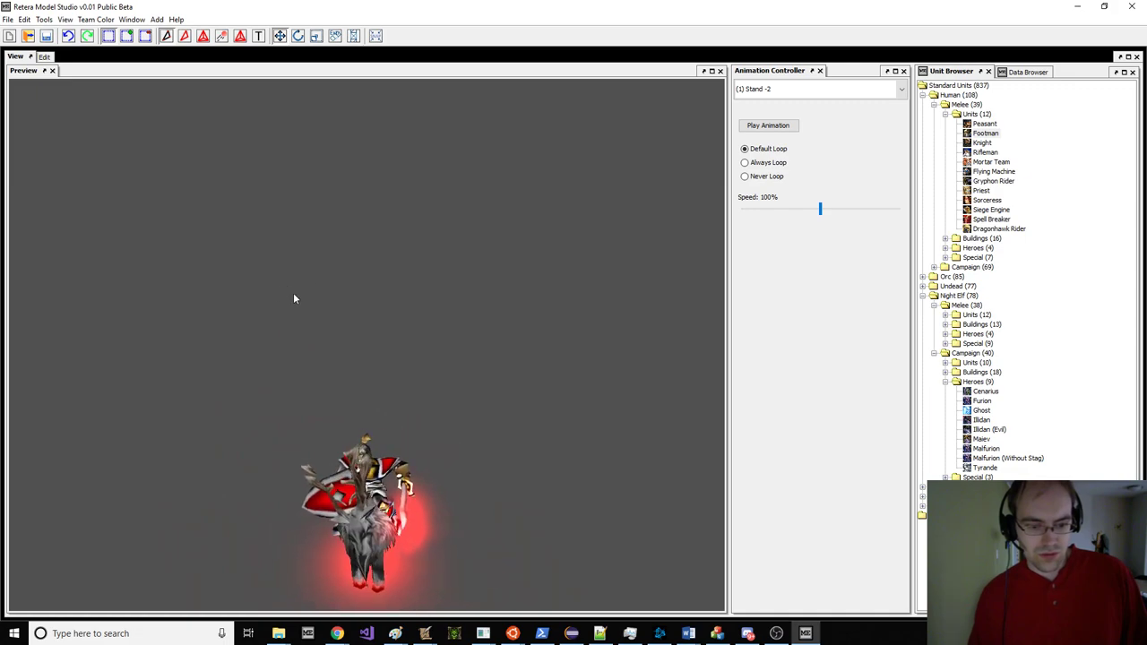
pyautogui.moveTo(305, 307); pyautogui.dragTo(331, 336, button='middle')
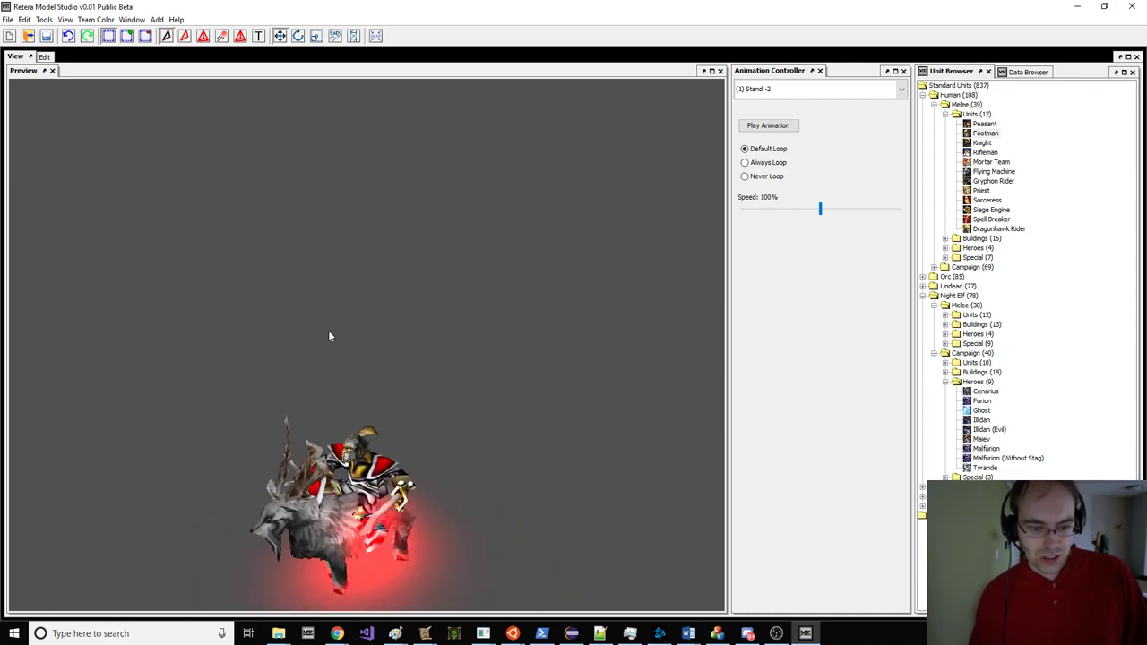
# Step: Preview the mounted knight's Spell and Walk animations and examine the galloping stag up close
pyautogui.click(791, 155)
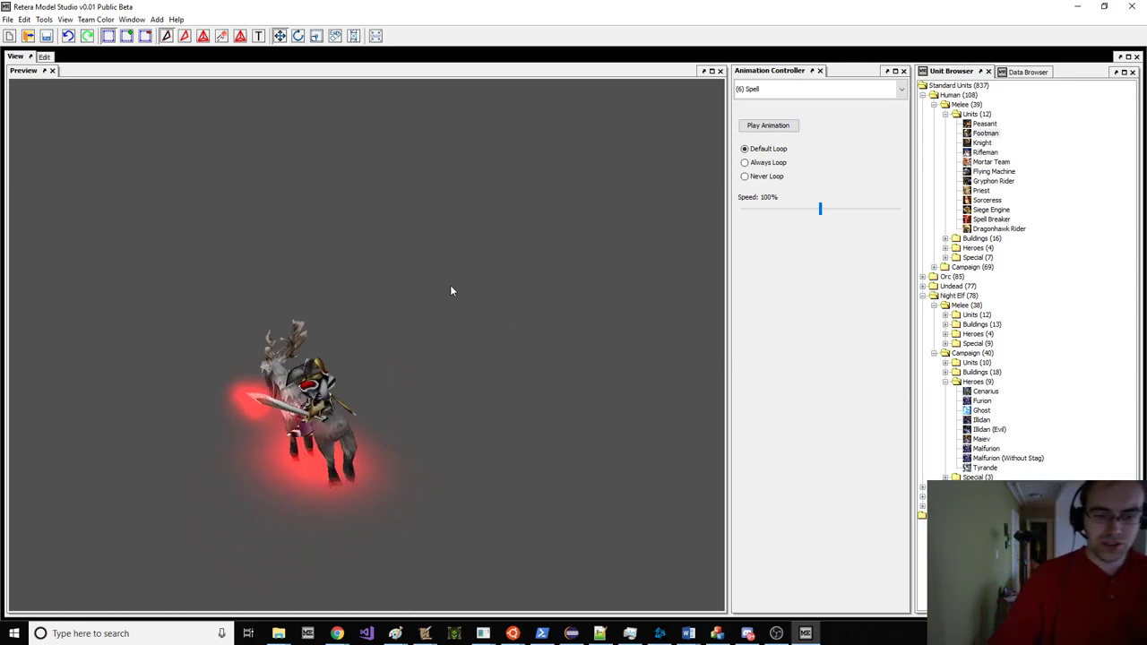
pyautogui.click(794, 90)
pyautogui.click(755, 115)
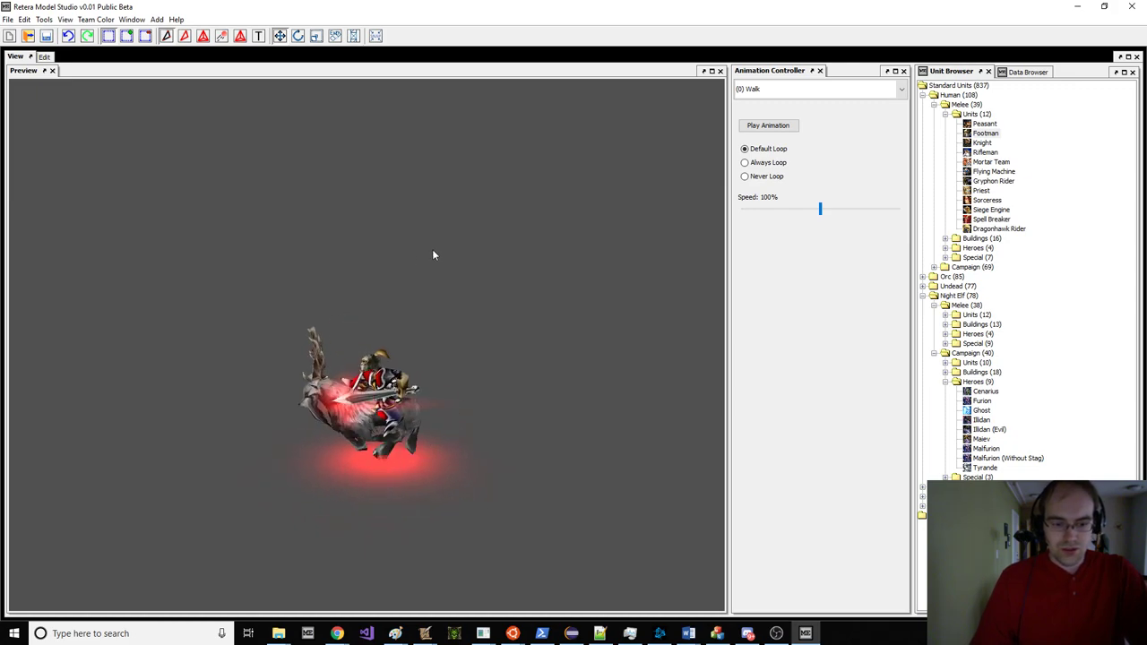
pyautogui.scroll(3, 409, 285)
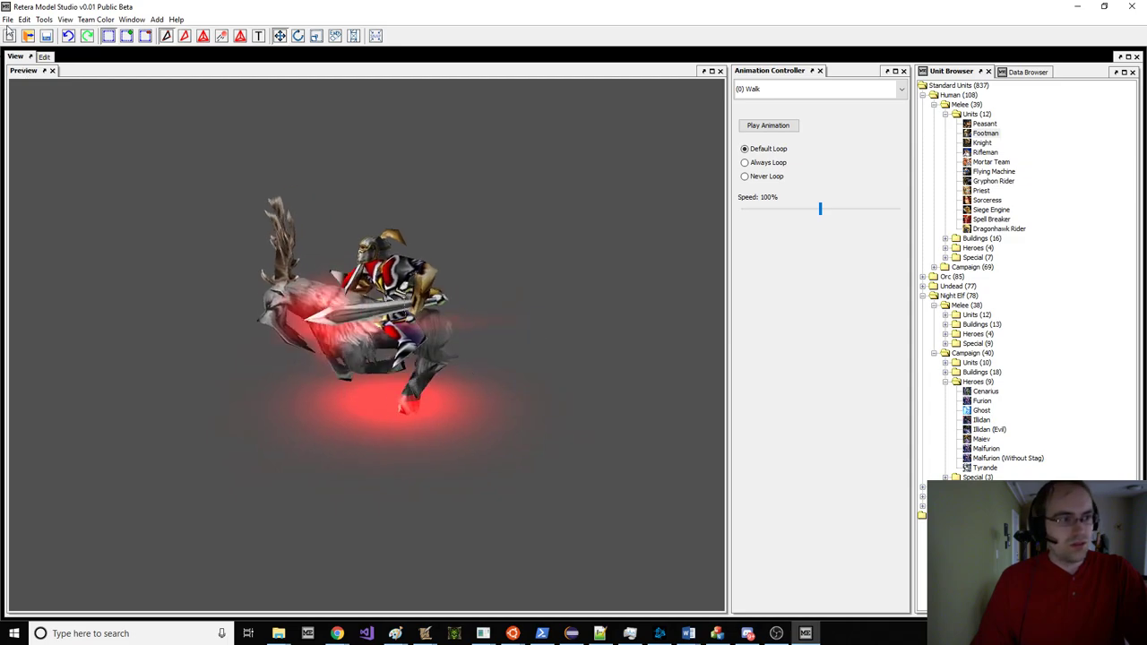
# Step: Open the original Malfurion model from the Night Elf campaign heroes for comparison
pyautogui.click(7, 19)
pyautogui.moveTo(132, 18)
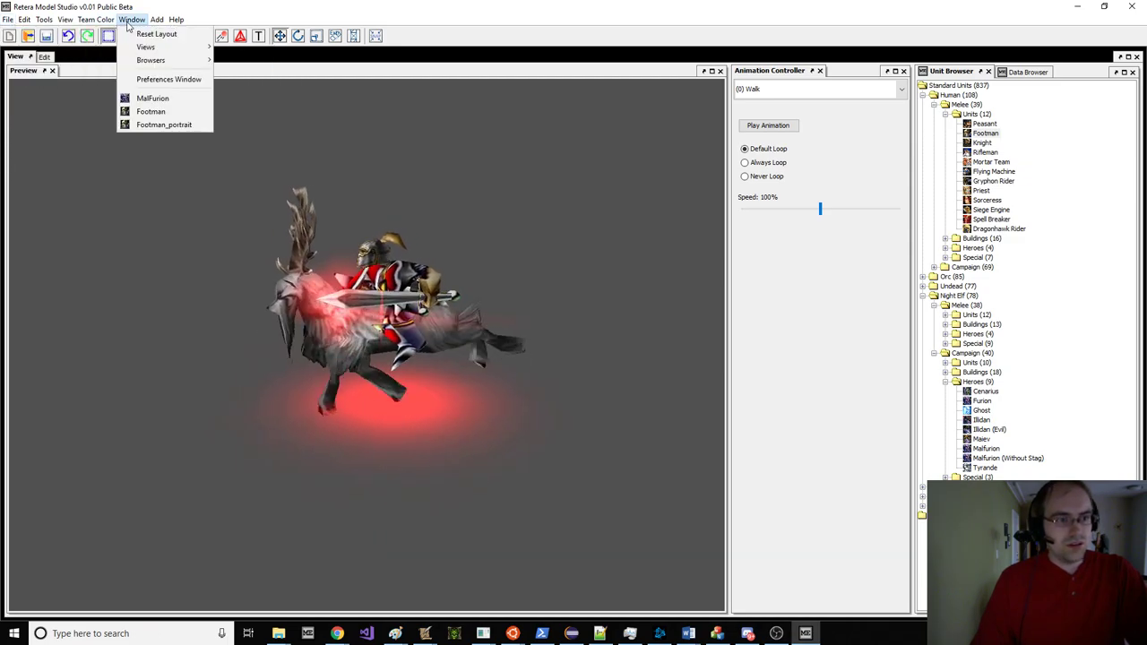
pyautogui.click(1069, 376)
pyautogui.doubleClick(986, 448)
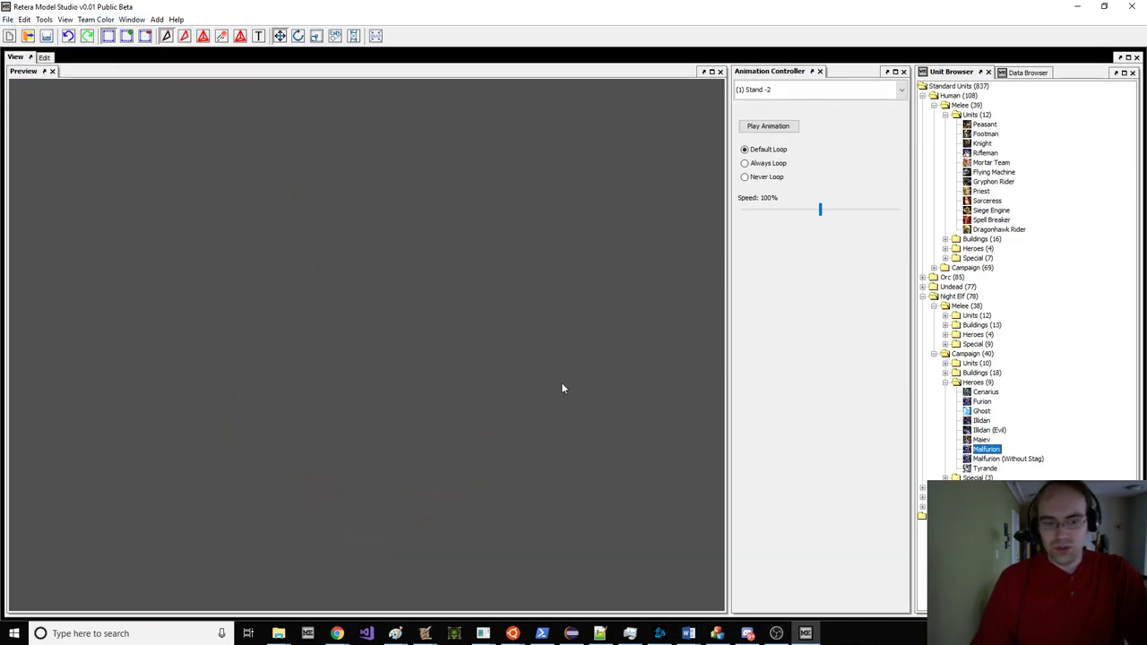
# Step: Play the Walk animation of the original Malfurion model and examine the rider's posture and body up close
pyautogui.click(816, 89)
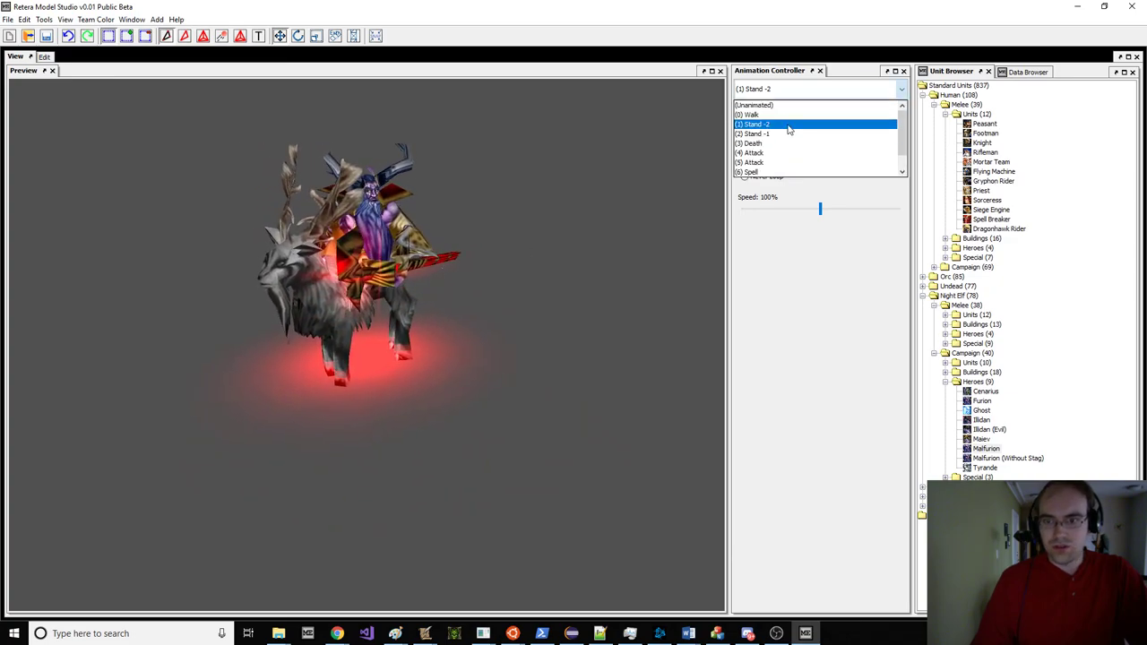
pyautogui.click(787, 117)
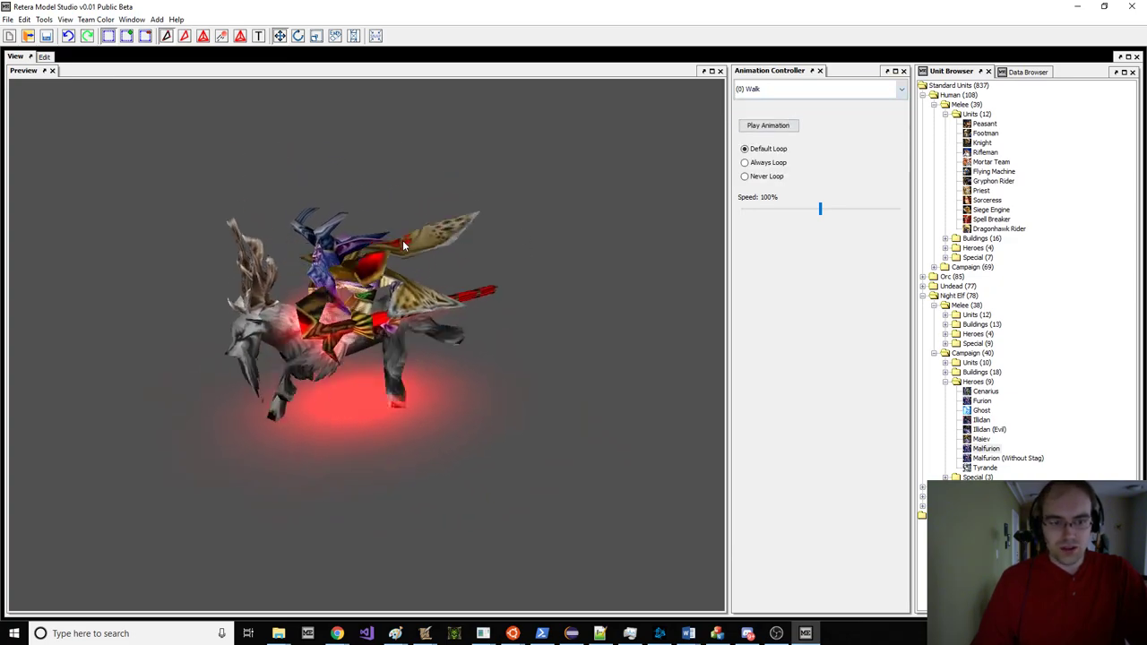
pyautogui.scroll(3, 376, 249)
pyautogui.moveTo(374, 246); pyautogui.dragTo(390, 271)
pyautogui.scroll(-3, 362, 263)
pyautogui.scroll(4, 372, 288)
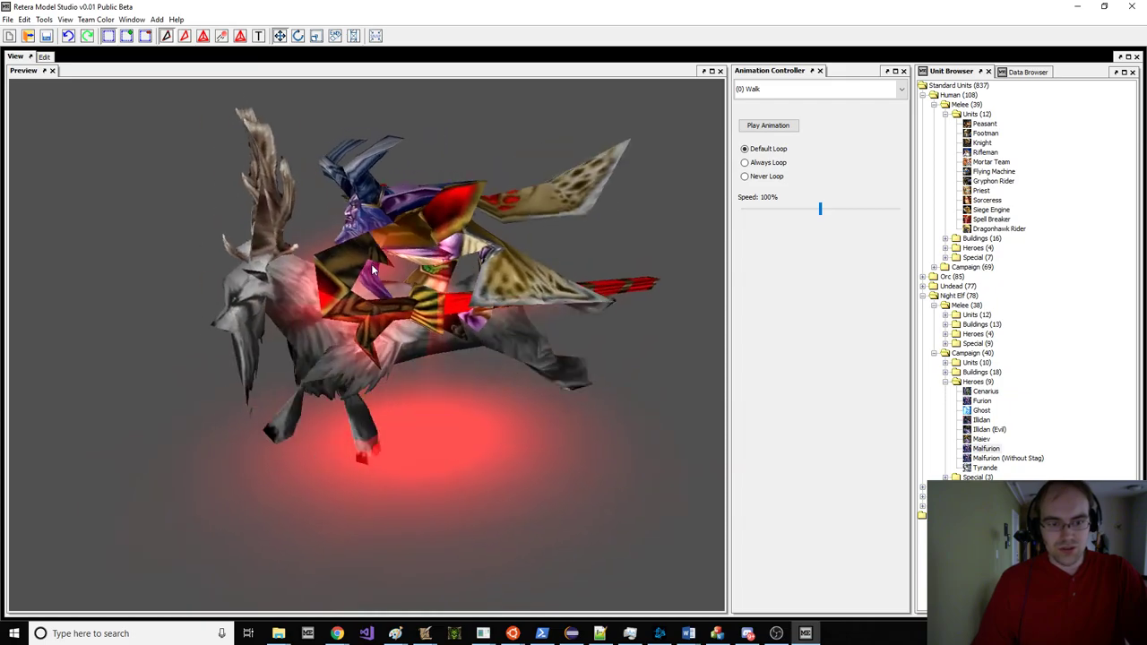
# Step: Switch back to the edited Malfurion model with the Footman rider and examine its Walk animation from different angles
pyautogui.click(131, 18)
pyautogui.click(152, 111)
pyautogui.click(131, 19)
pyautogui.click(168, 130)
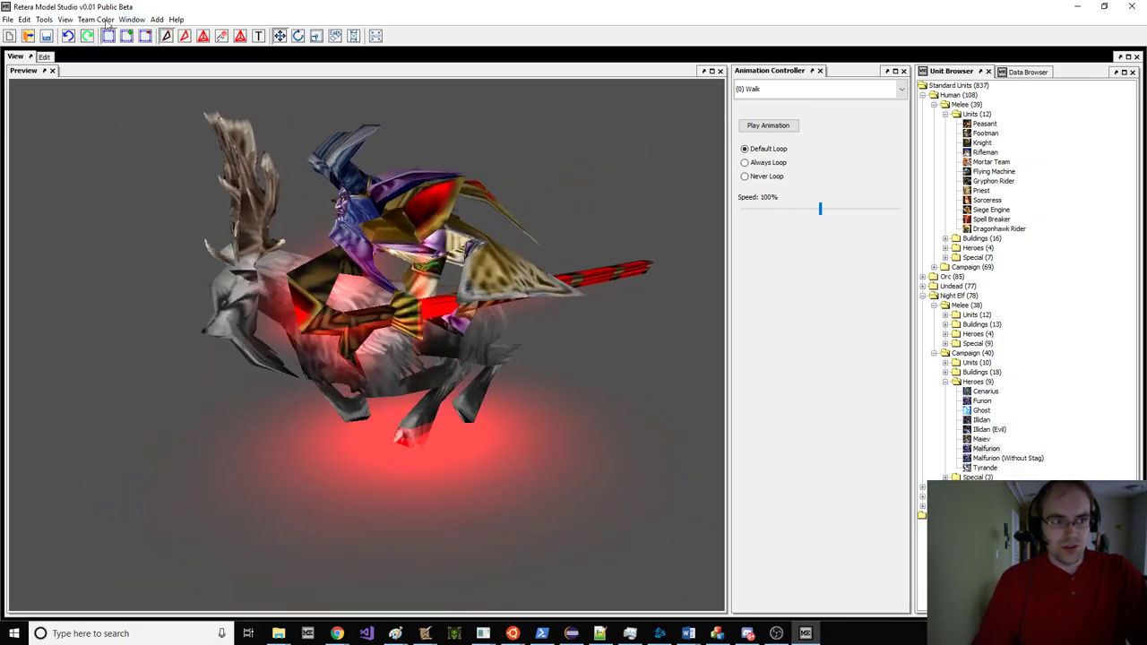
pyautogui.click(95, 19)
pyautogui.moveTo(132, 19)
pyautogui.click(168, 100)
pyautogui.scroll(2, 342, 199)
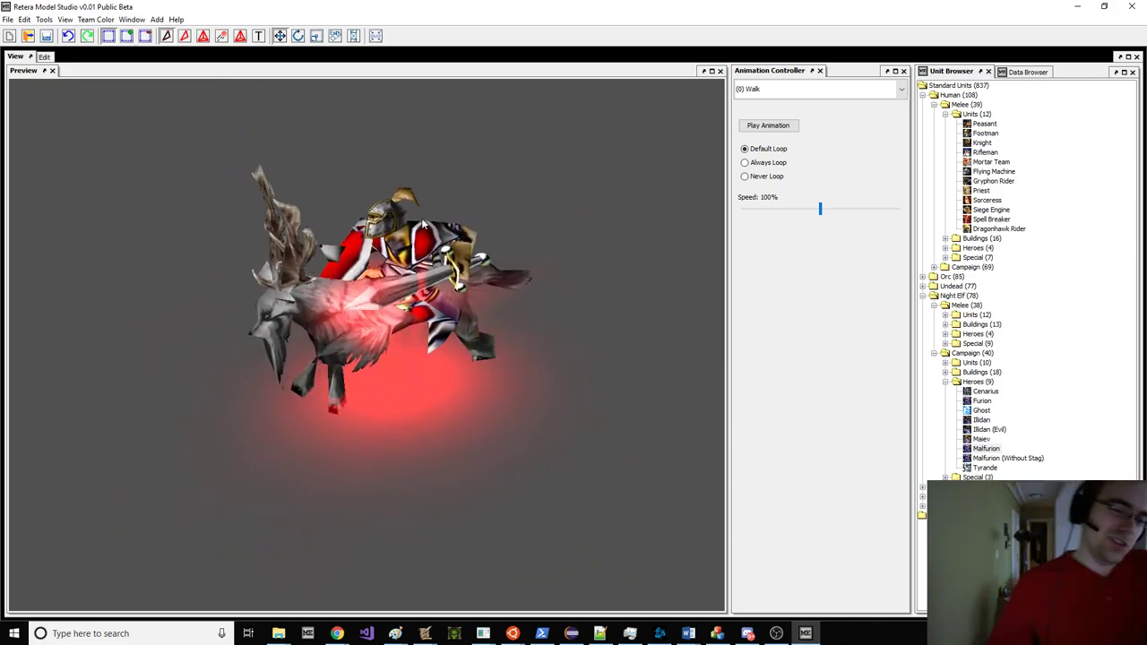
pyautogui.moveTo(401, 215); pyautogui.dragTo(306, 269)
# Step: Save the model under the new name FootmanStagRider as a Warcraft III binary model (.mdx) in the Models folder
pyautogui.click(7, 18)
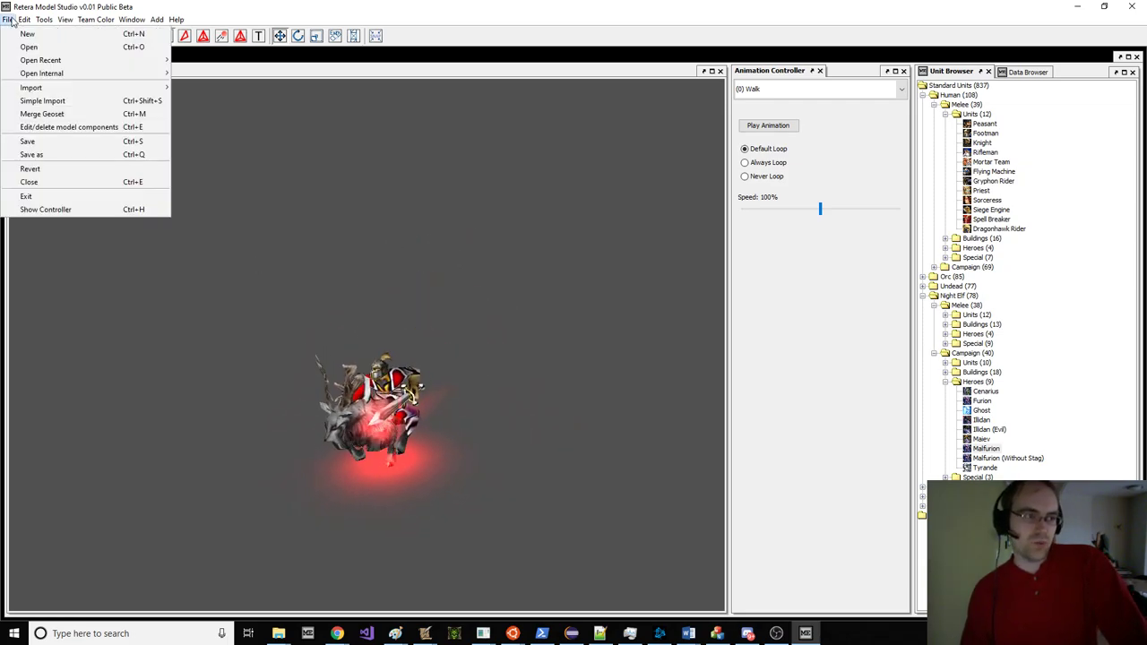
pyautogui.click(51, 156)
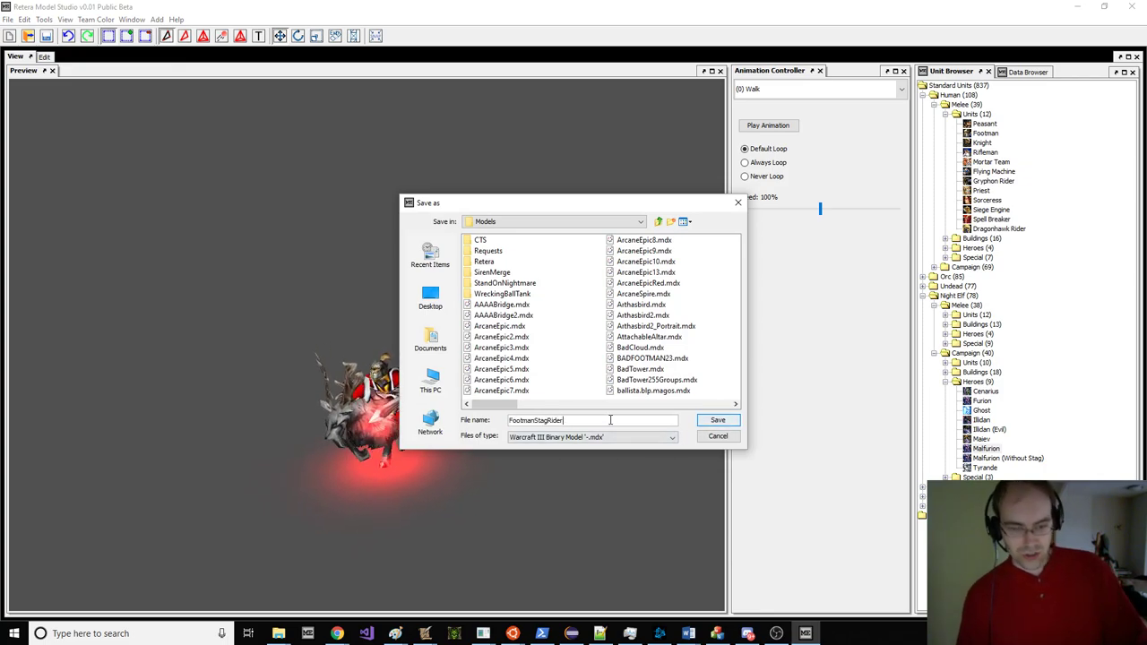
# Step: Save the stag rider model as FootmanStagRider2.mdx in the Models folder and switch to Warcraft III World Editor
pyautogui.press('Return')
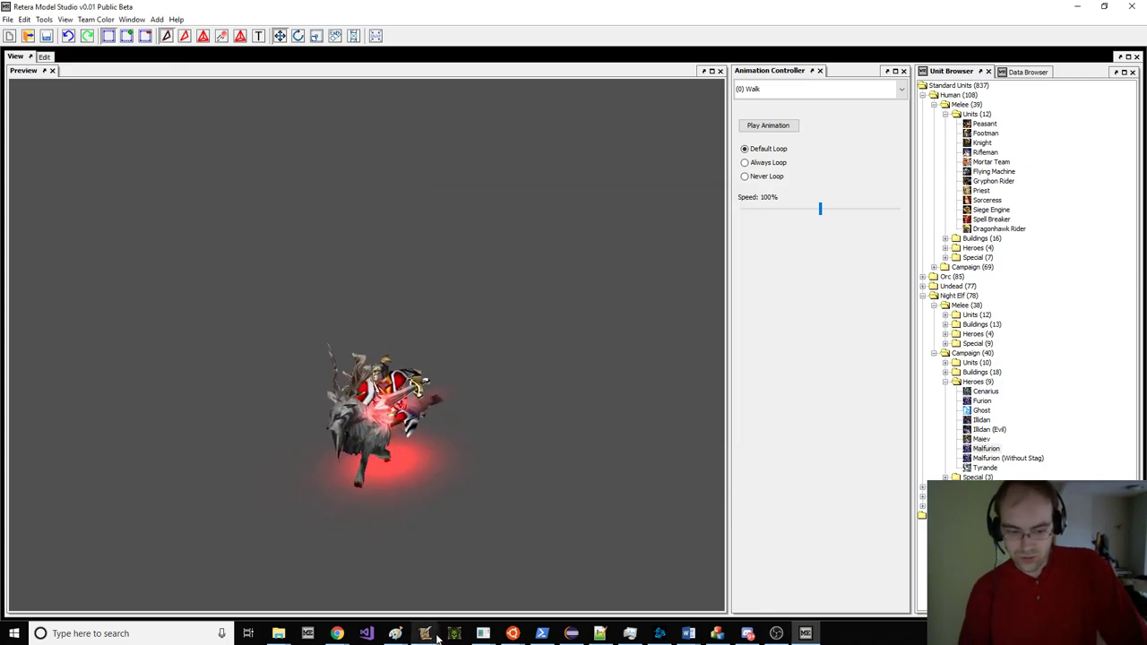
pyautogui.moveTo(427, 634)
pyautogui.click(296, 582)
pyautogui.scroll(-3, 251, 126)
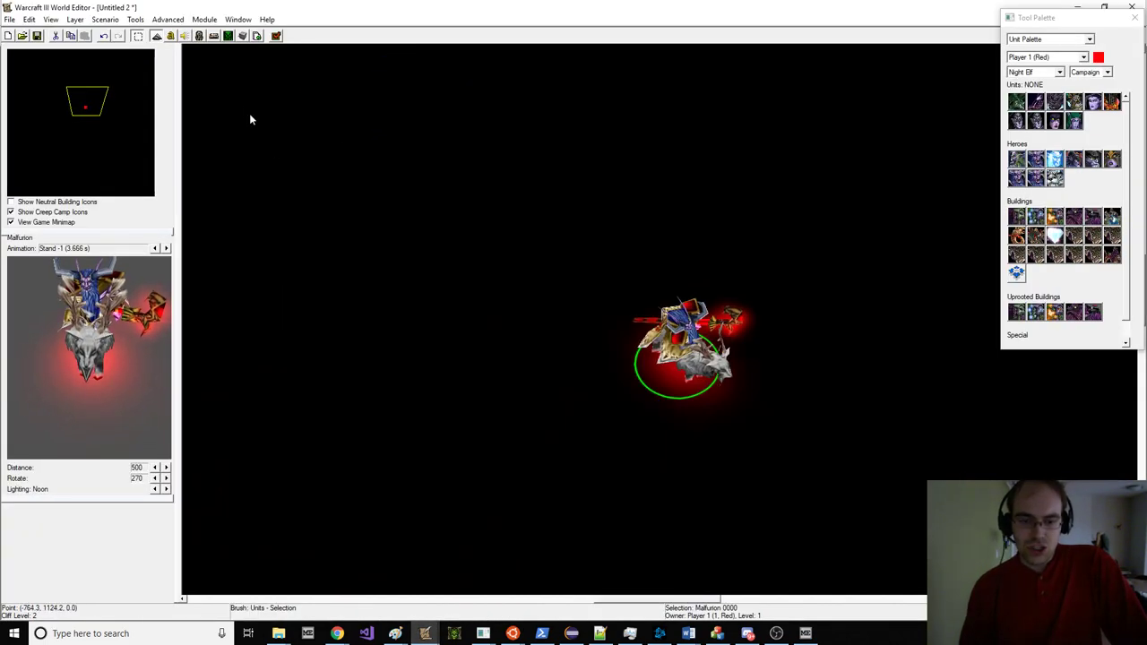
# Step: Import FootmanStagRider2.mdx from the Documents > Warcraft III > Models folder into the map with the Import Manager
pyautogui.click(260, 41)
pyautogui.click(233, 46)
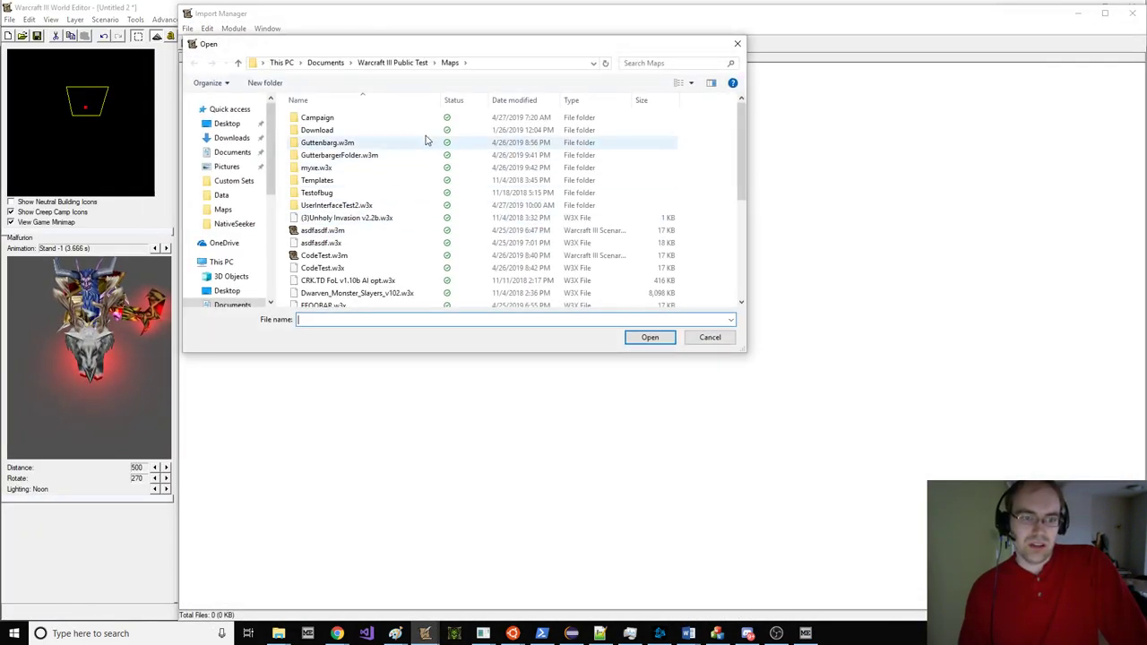
pyautogui.click(388, 64)
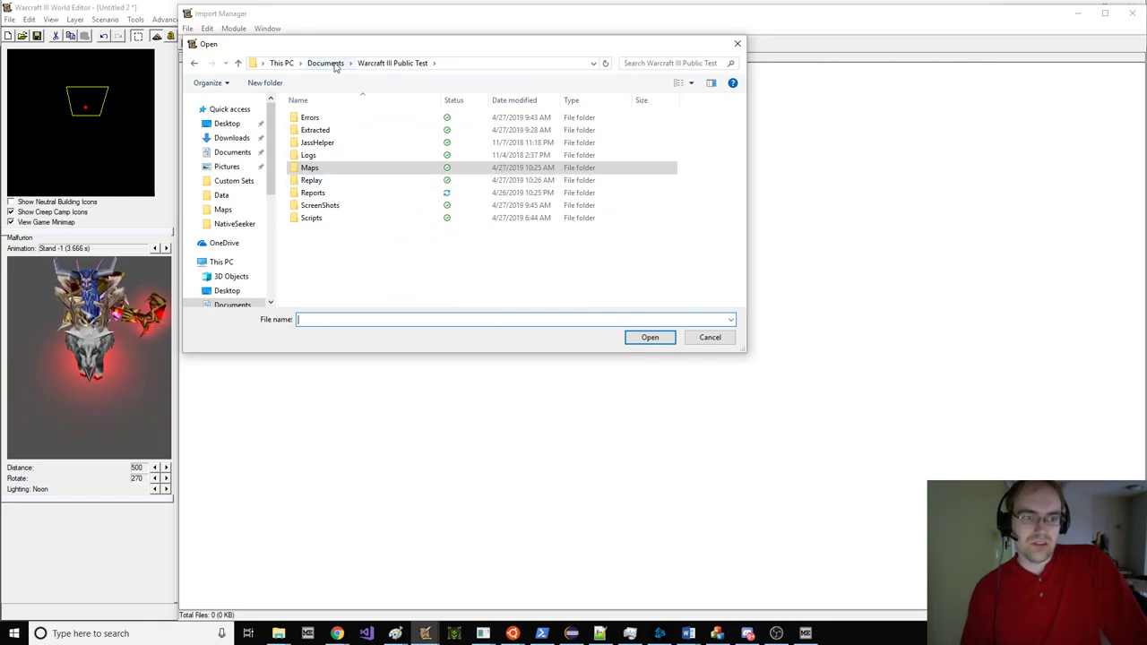
pyautogui.click(325, 64)
pyautogui.scroll(-5, 336, 197)
pyautogui.doubleClick(334, 213)
pyautogui.scroll(-3, 345, 224)
pyautogui.doubleClick(339, 182)
pyautogui.scroll(-5, 341, 194)
pyautogui.scroll(-10, 345, 206)
pyautogui.click(368, 275)
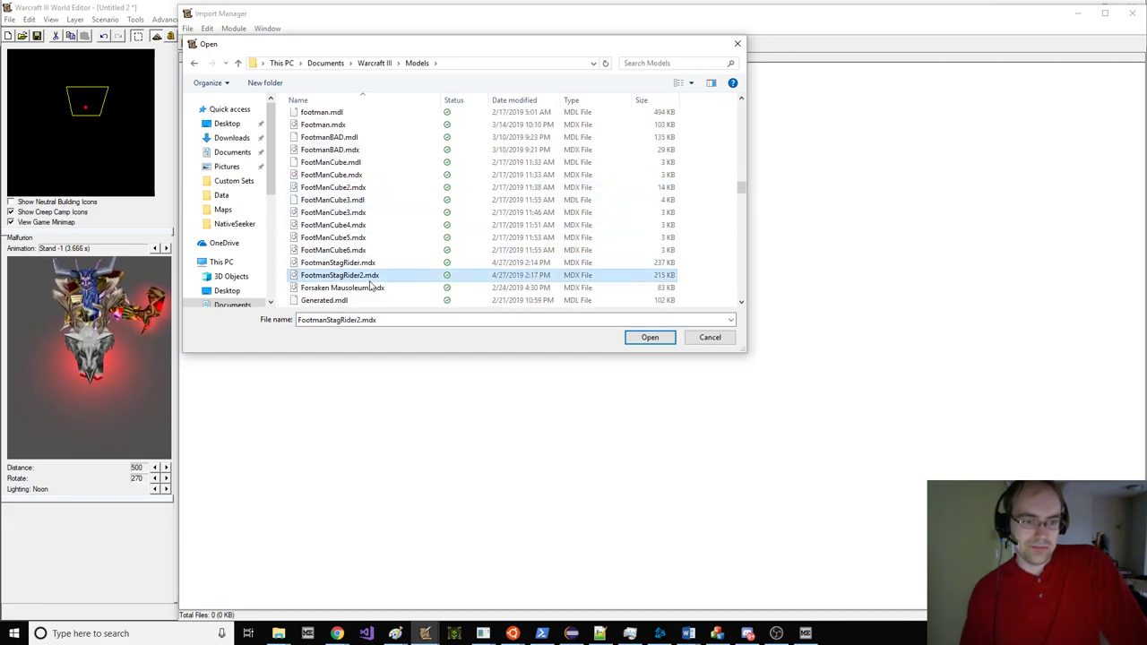
pyautogui.doubleClick(369, 276)
# Step: Save the map as FootmanStagRider in the Documents > Warcraft III > Maps folder, keeping the default map name
pyautogui.click(213, 43)
pyautogui.press('Return')
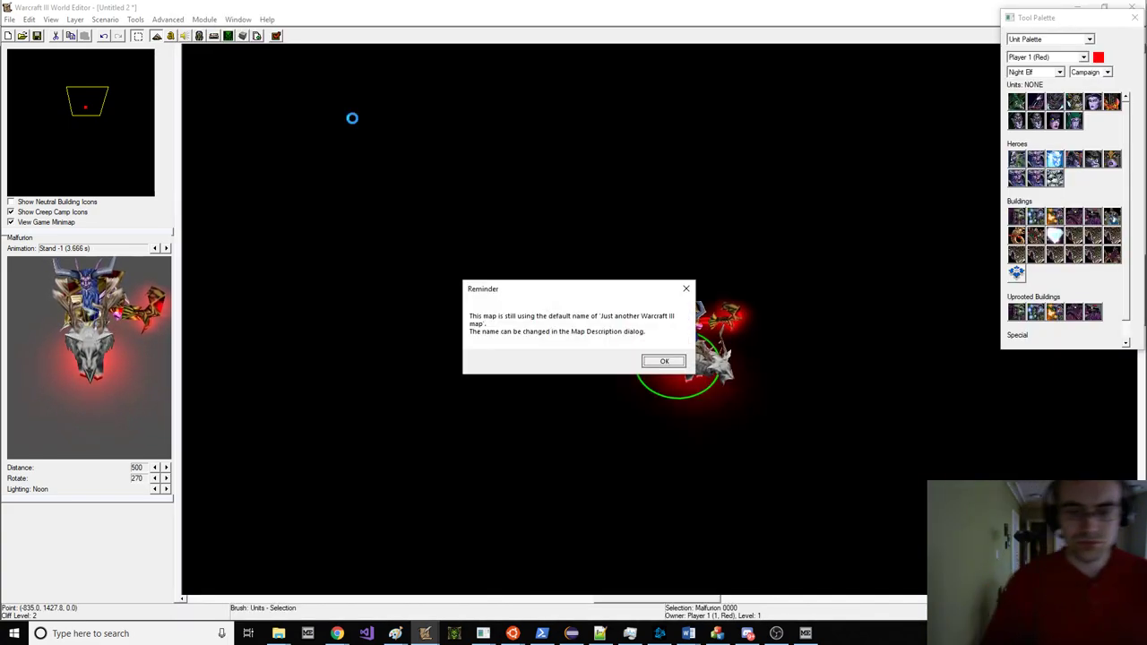
pyautogui.press('Return')
pyautogui.press('Return')
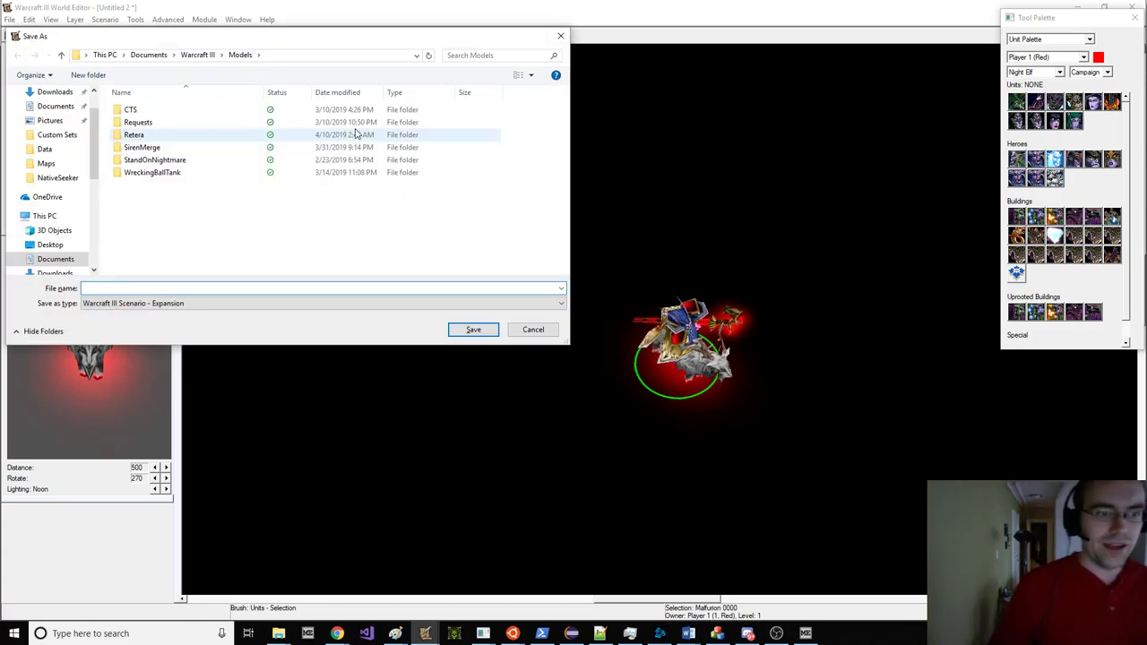
pyautogui.write('FootmanStagRi')
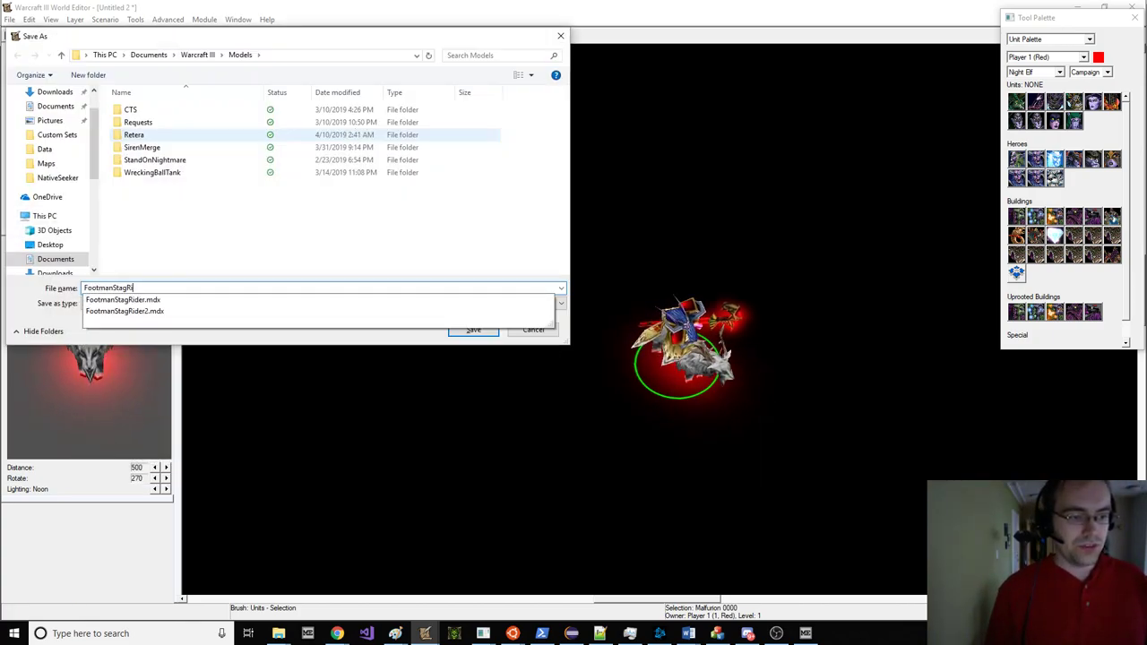
pyautogui.write('der')
pyautogui.click(197, 55)
pyautogui.scroll(-2, 157, 207)
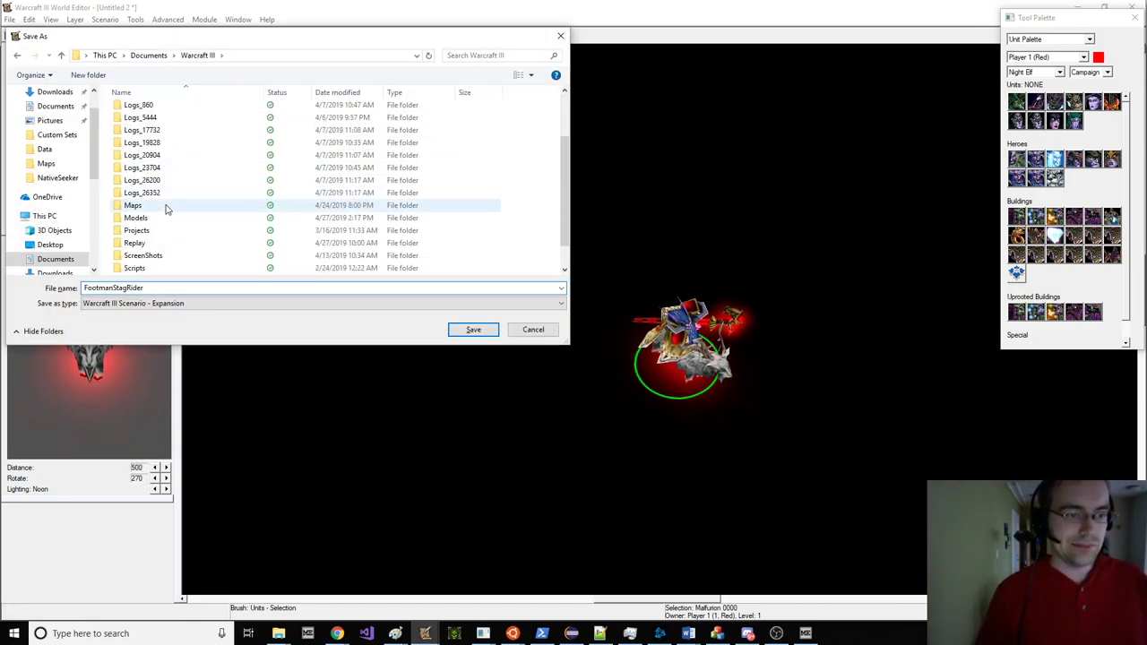
pyautogui.doubleClick(157, 207)
pyautogui.click(484, 330)
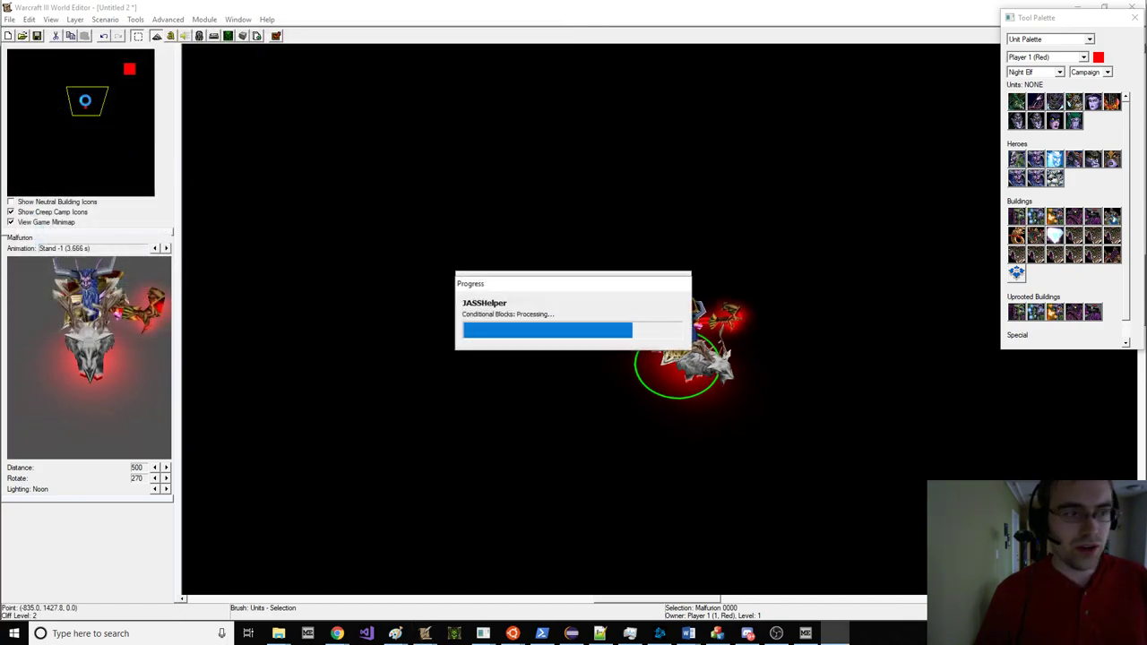
pyautogui.press('Return')
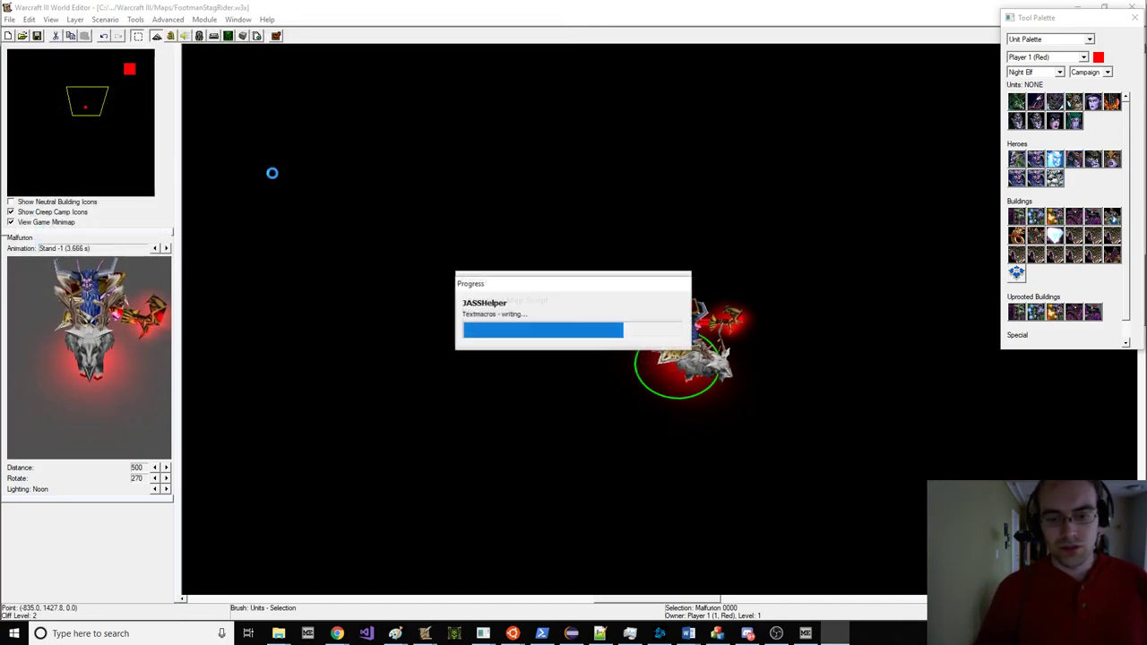
# Step: Close the Warcraft III error report and return to World Editor
pyautogui.click(425, 634)
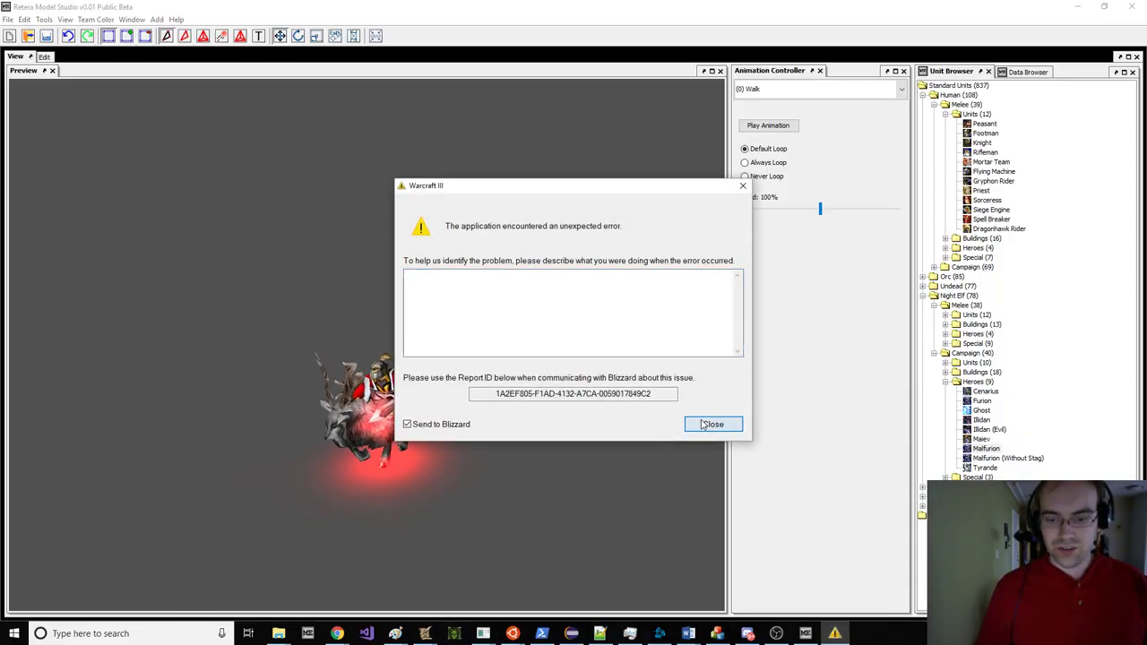
pyautogui.click(711, 423)
pyautogui.moveTo(424, 634)
pyautogui.click(295, 568)
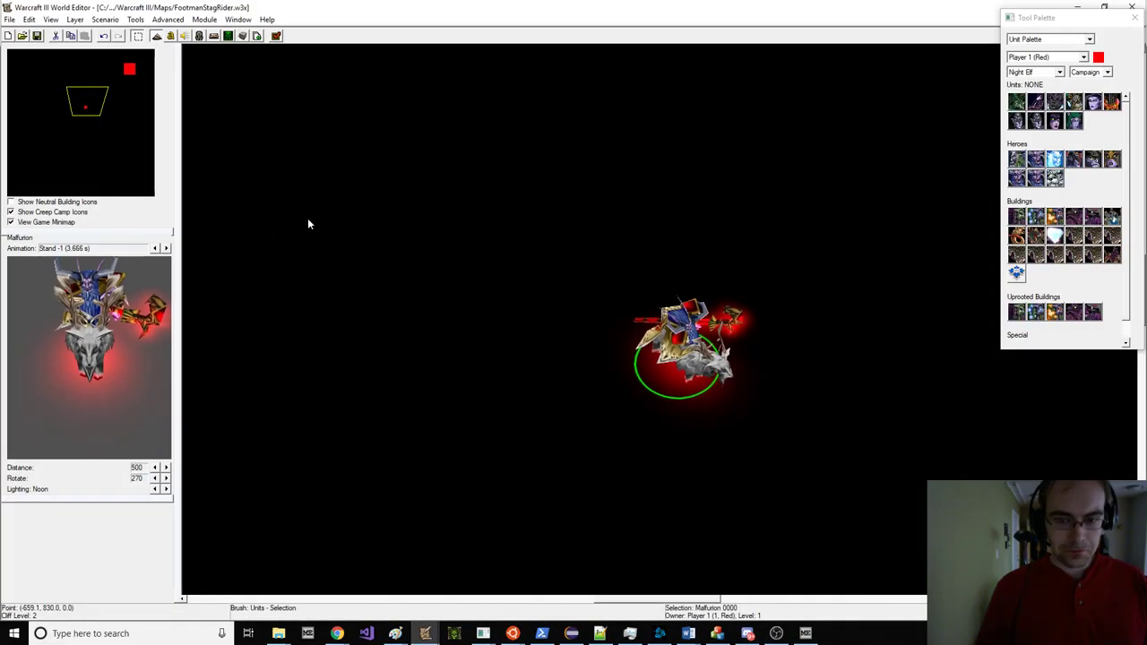
# Step: Find Malfurion with the search term "malf" in the Object Editor, duplicate the unit and replace the copy's model file with the imported model
pyautogui.click(199, 36)
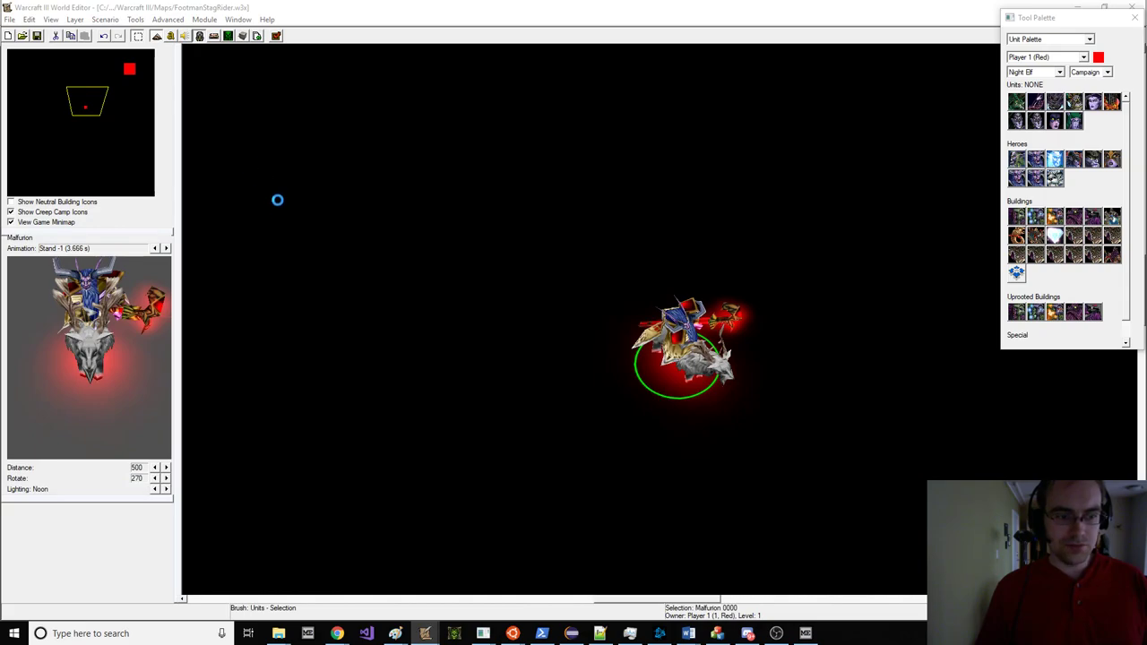
pyautogui.hotkey('ctrl', 'f')
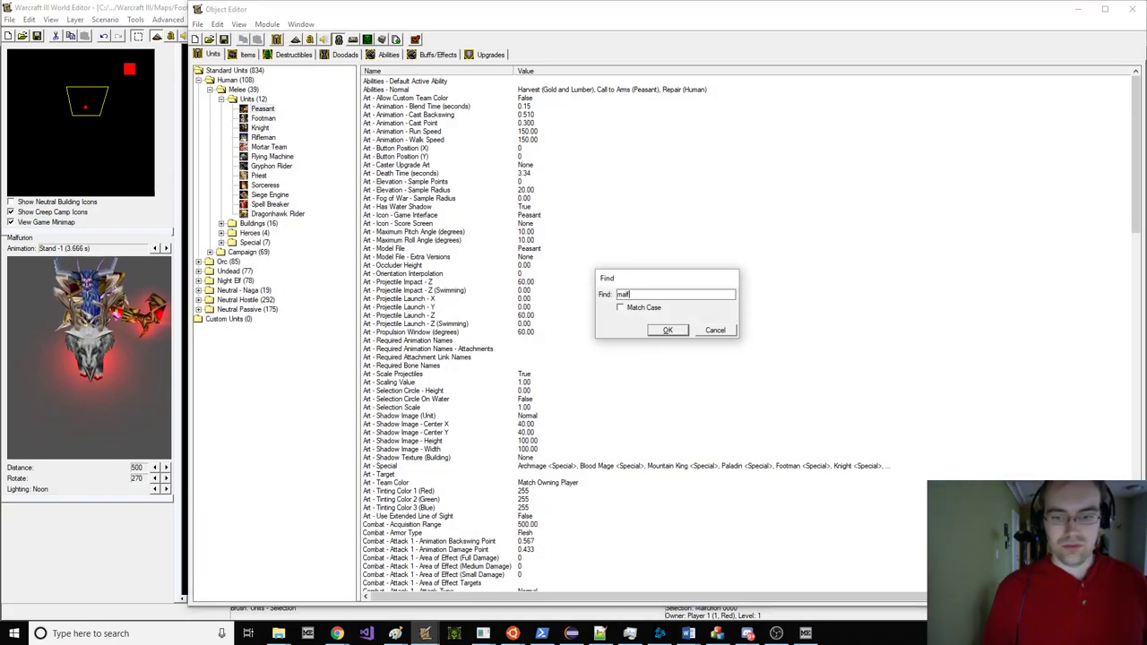
pyautogui.write('malf')
pyautogui.press('Return')
pyautogui.hotkey('ctrl', 'c')
pyautogui.hotkey('ctrl', 'v')
pyautogui.doubleClick(520, 248)
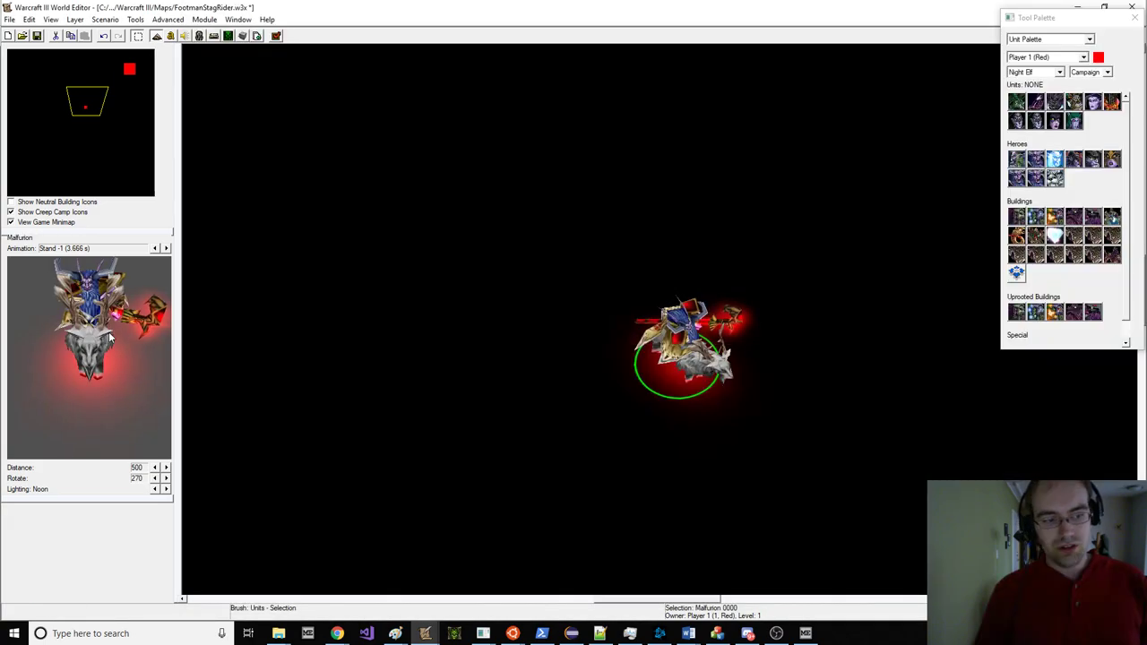
# Step: Place the custom Night Elf hero on the terrain west of the original Malfurion and save the map for testing
pyautogui.click(1088, 72)
pyautogui.click(1092, 99)
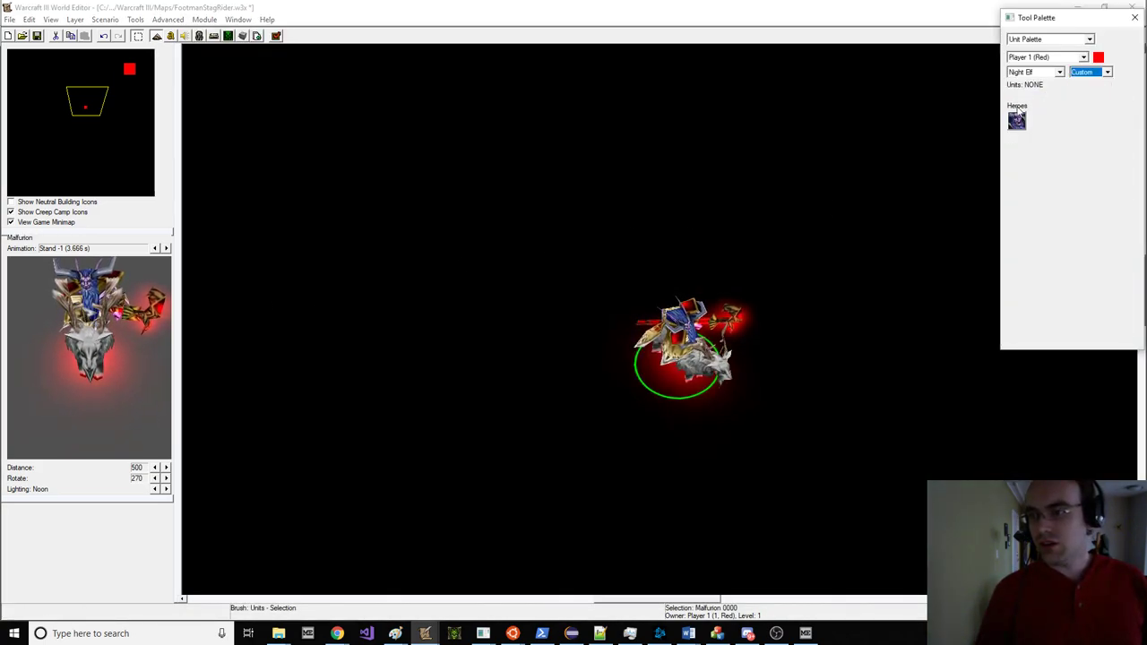
pyautogui.click(1019, 122)
pyautogui.click(421, 311)
pyautogui.press('Escape')
pyautogui.click(422, 309)
pyautogui.keyDown('ctrl'); pyautogui.click(431, 373); pyautogui.keyUp('ctrl')
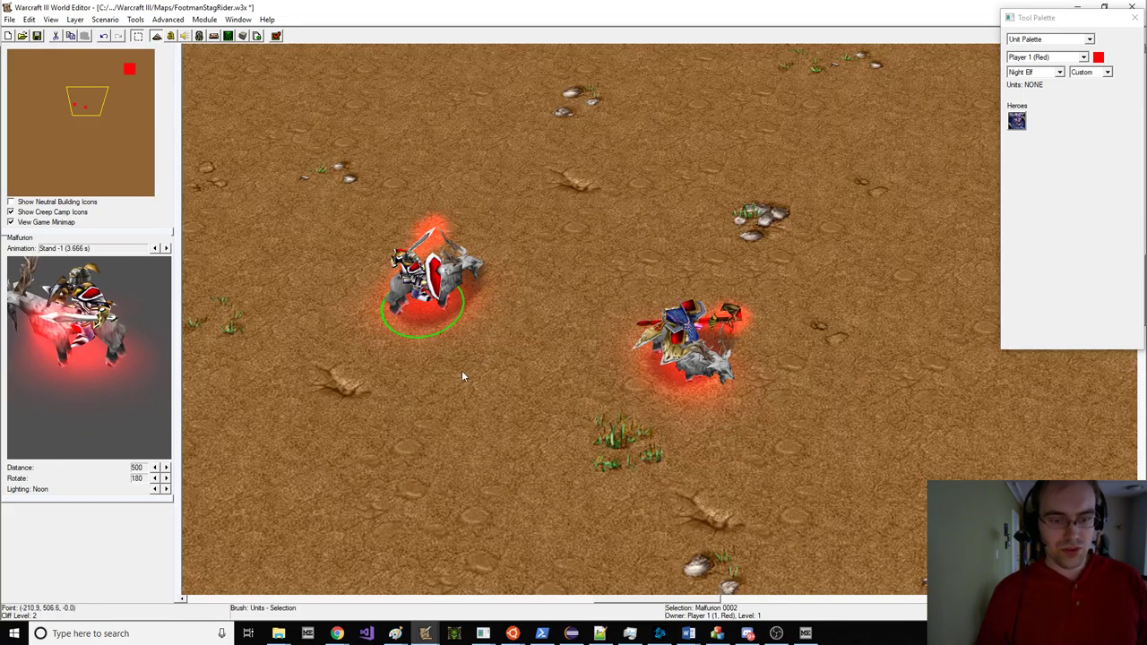
pyautogui.hotkey('ctrl', 's')
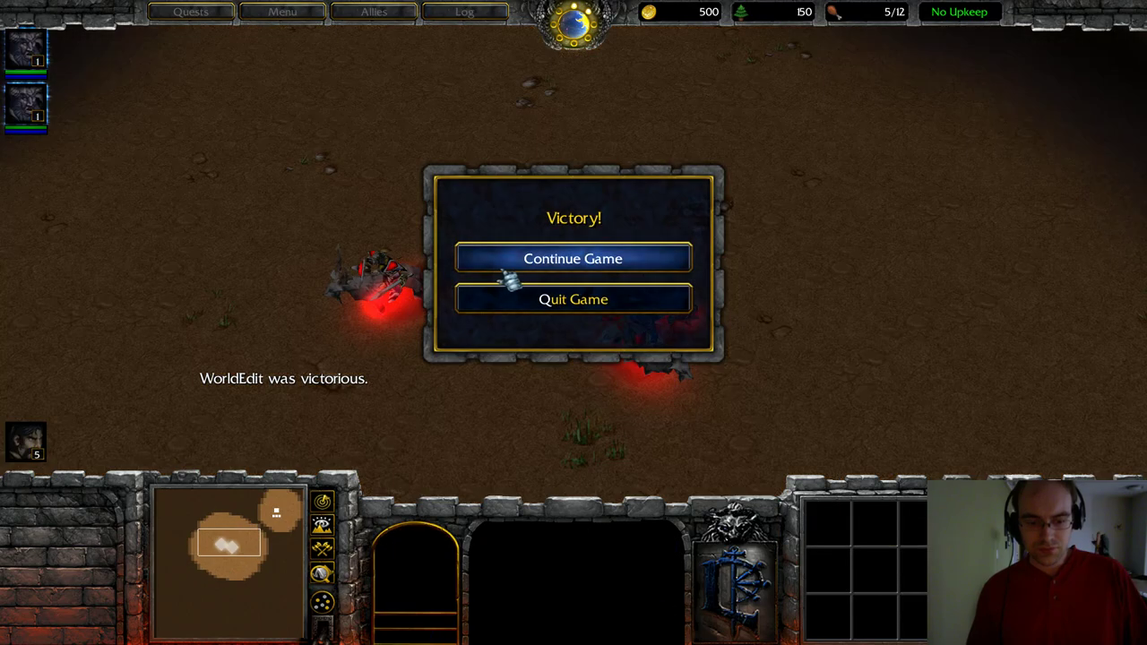
# Step: Continue the test game past the victory dialog and walk the footman stag rider around Malfurion to examine its animations
pyautogui.click(537, 258)
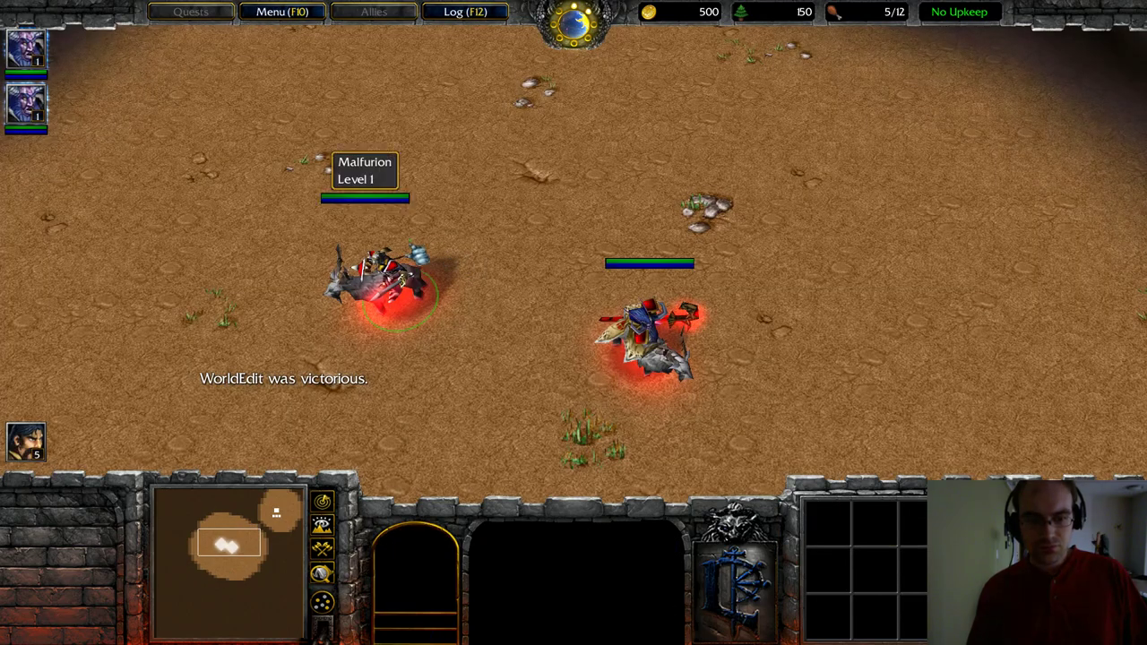
pyautogui.click(377, 269)
pyautogui.rightClick(625, 165)
pyautogui.moveTo(717, 163); pyautogui.dragTo(667, 186, button='middle')
pyautogui.rightClick(678, 183)
pyautogui.rightClick(638, 240)
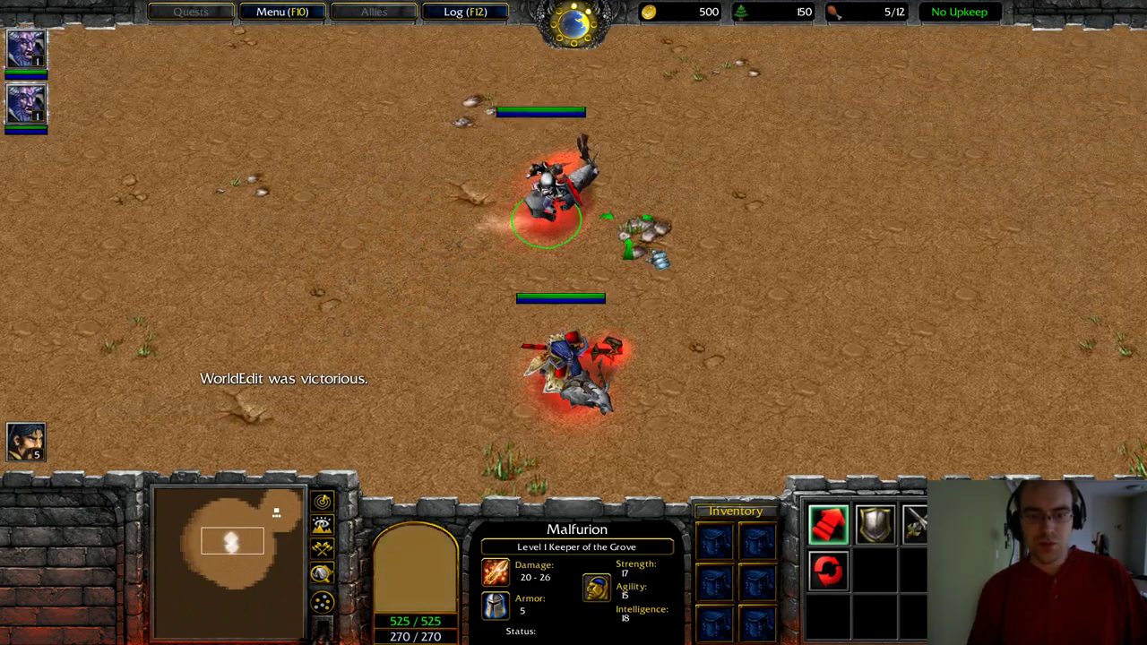
pyautogui.moveTo(637, 248); pyautogui.dragTo(589, 225, button='middle')
pyautogui.rightClick(656, 237)
pyautogui.rightClick(686, 278)
pyautogui.moveTo(704, 300); pyautogui.dragTo(579, 229, button='middle')
pyautogui.rightClick(496, 272)
pyautogui.moveTo(492, 281); pyautogui.dragTo(775, 161, button='middle')
pyautogui.rightClick(627, 231)
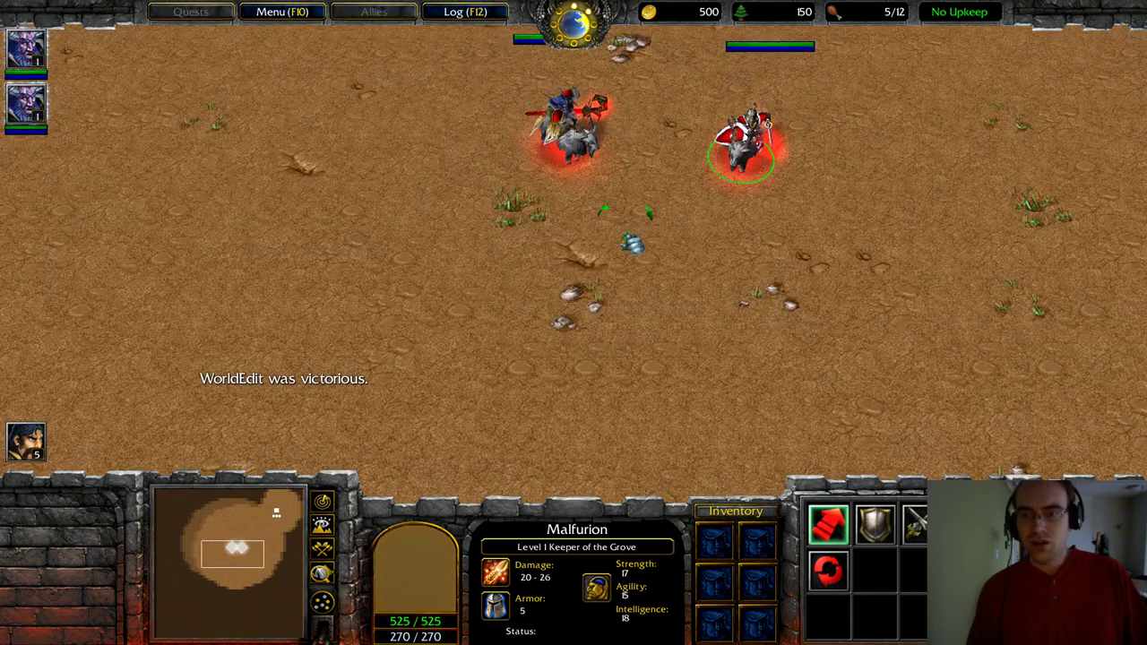
pyautogui.scroll(5, 591, 244)
pyautogui.rightClick(380, 235)
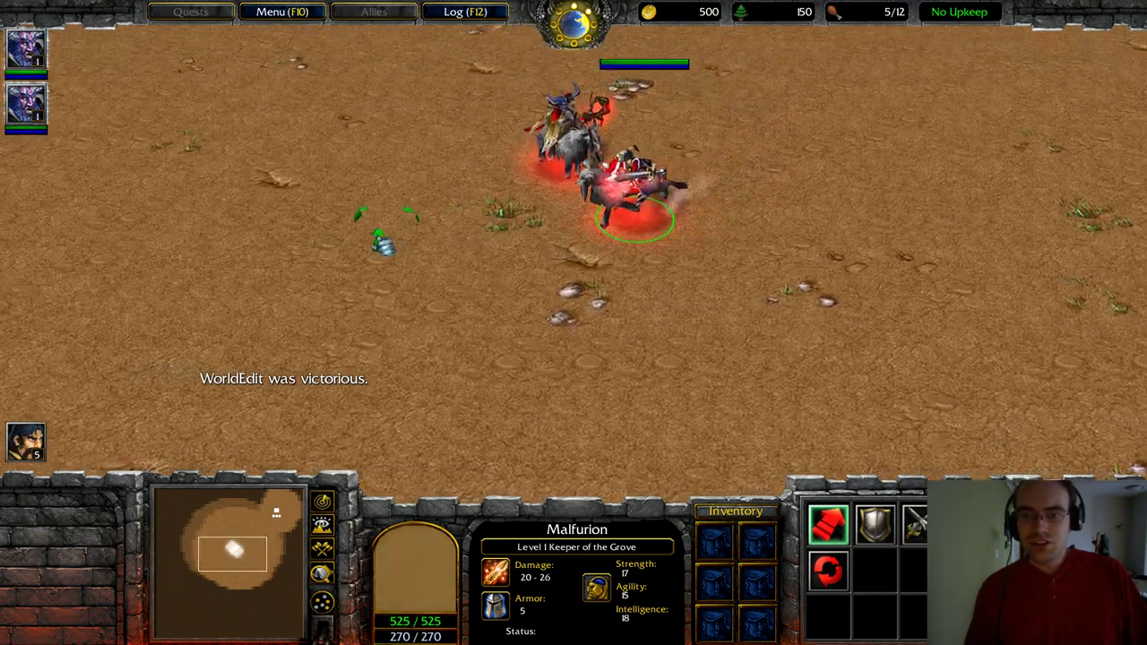
pyautogui.scroll(-5, 358, 177)
pyautogui.rightClick(287, 171)
pyautogui.moveTo(294, 100); pyautogui.dragTo(410, 161, button='middle')
pyautogui.rightClick(416, 156)
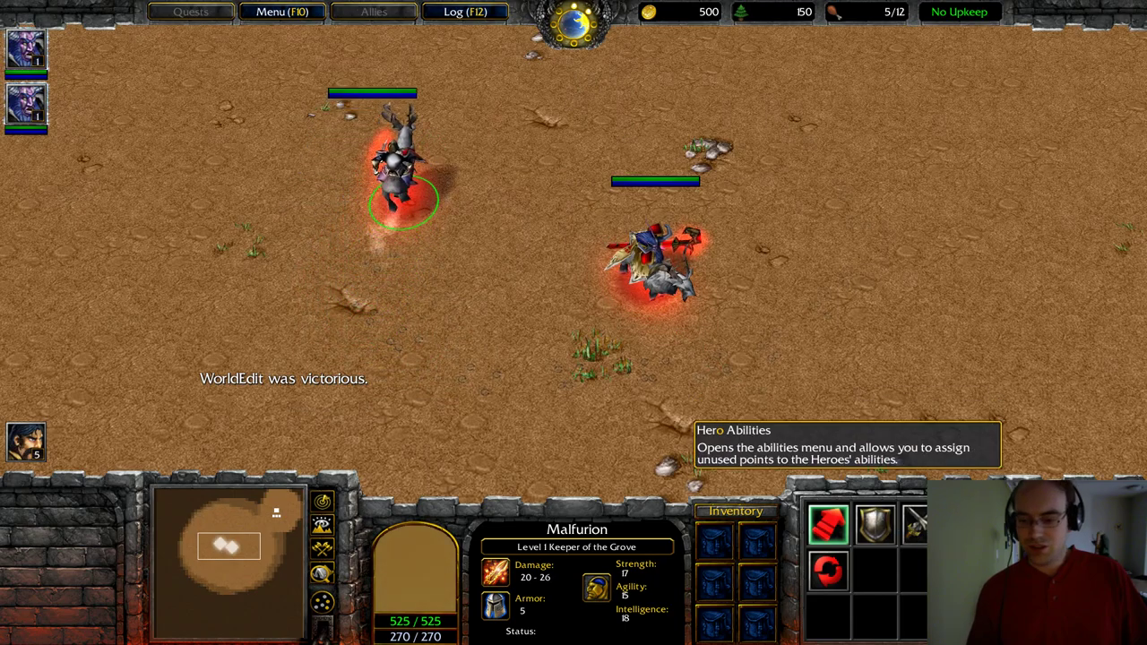
# Step: View the hero's learnable abilities and send the stag rider northeast toward the group of footmen
pyautogui.click(828, 570)
pyautogui.moveTo(717, 94); pyautogui.dragTo(721, 251, button='middle')
pyautogui.rightClick(813, 137)
pyautogui.moveTo(968, 139); pyautogui.dragTo(564, 198, button='middle')
pyautogui.rightClick(737, 179)
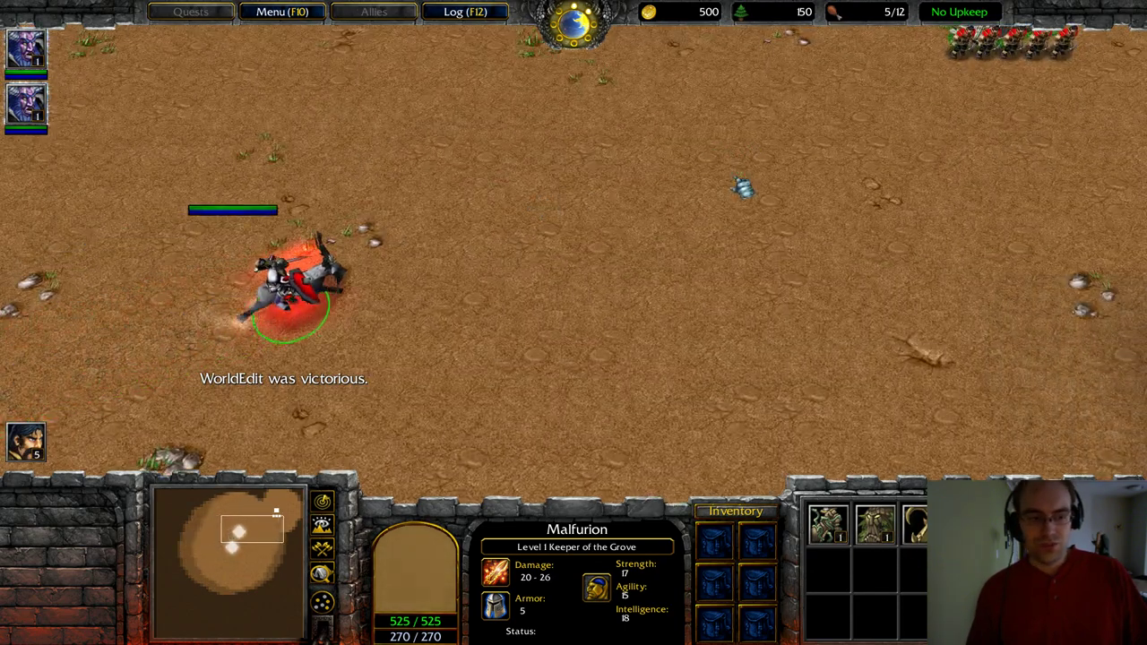
# Step: Pause the test game with its game menu and switch to Retera Model Studio
pyautogui.click(316, 11)
pyautogui.press('super')
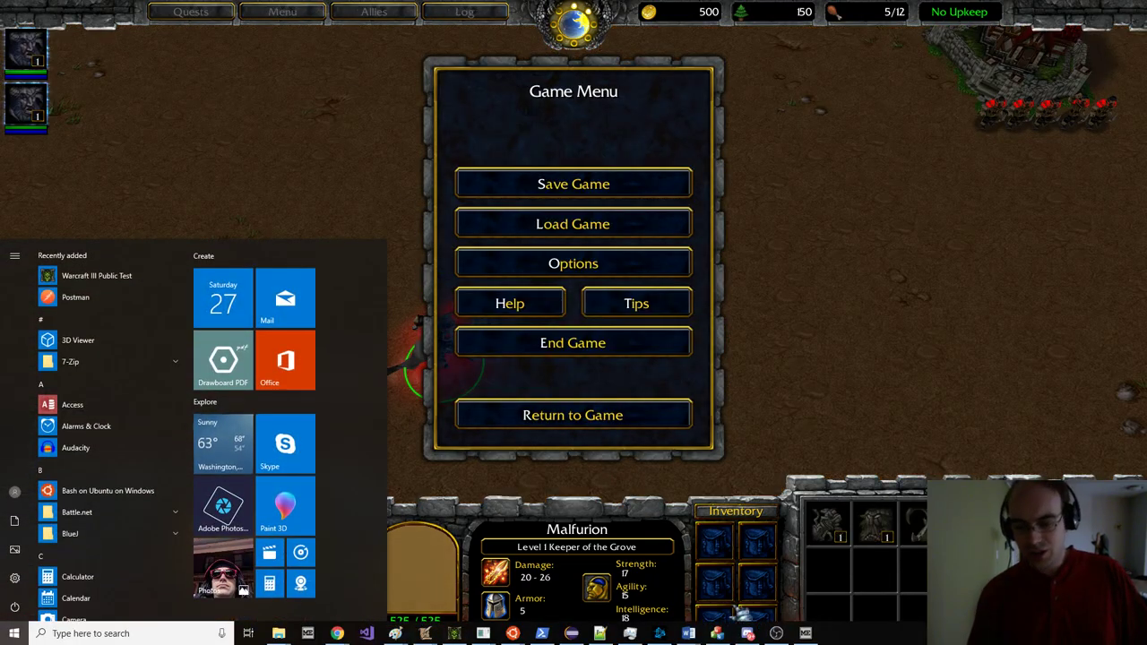
pyautogui.click(806, 634)
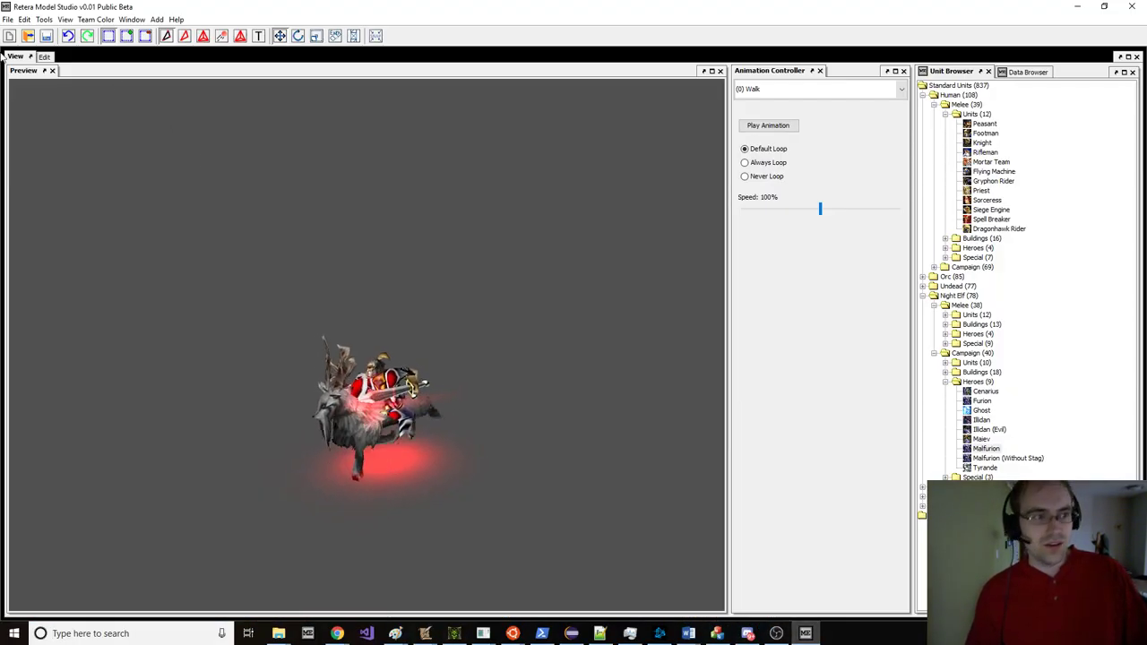
# Step: Select the footman's entire helmet mesh in the Front viewport of the model's edit view
pyautogui.click(44, 56)
pyautogui.scroll(3, 299, 211)
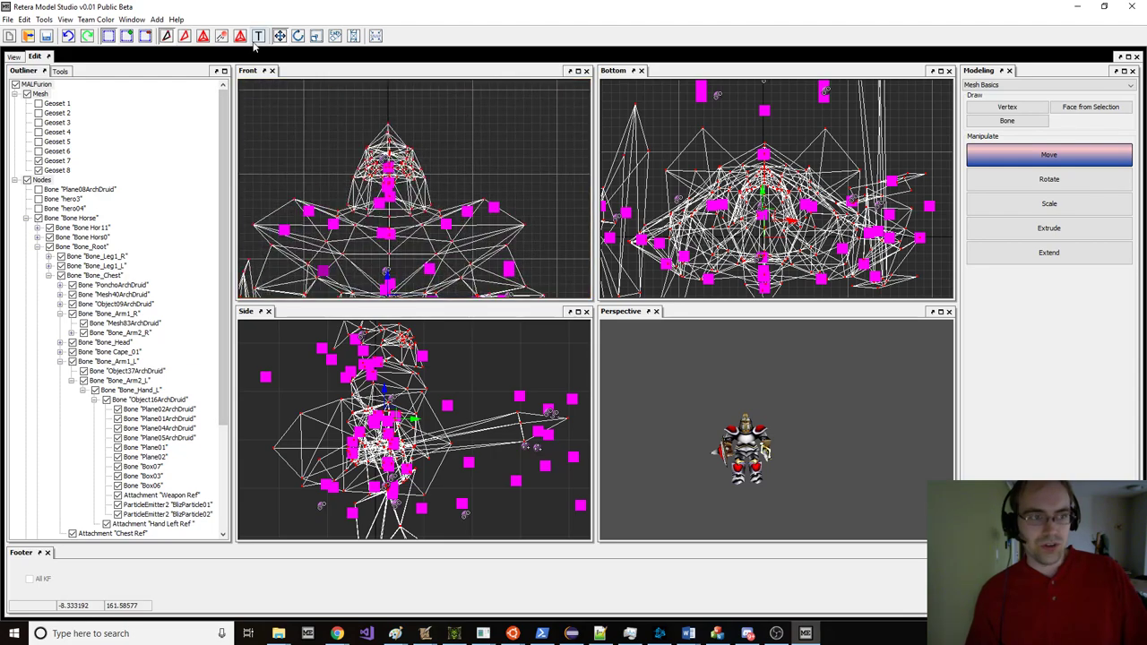
pyautogui.click(203, 36)
pyautogui.click(412, 150)
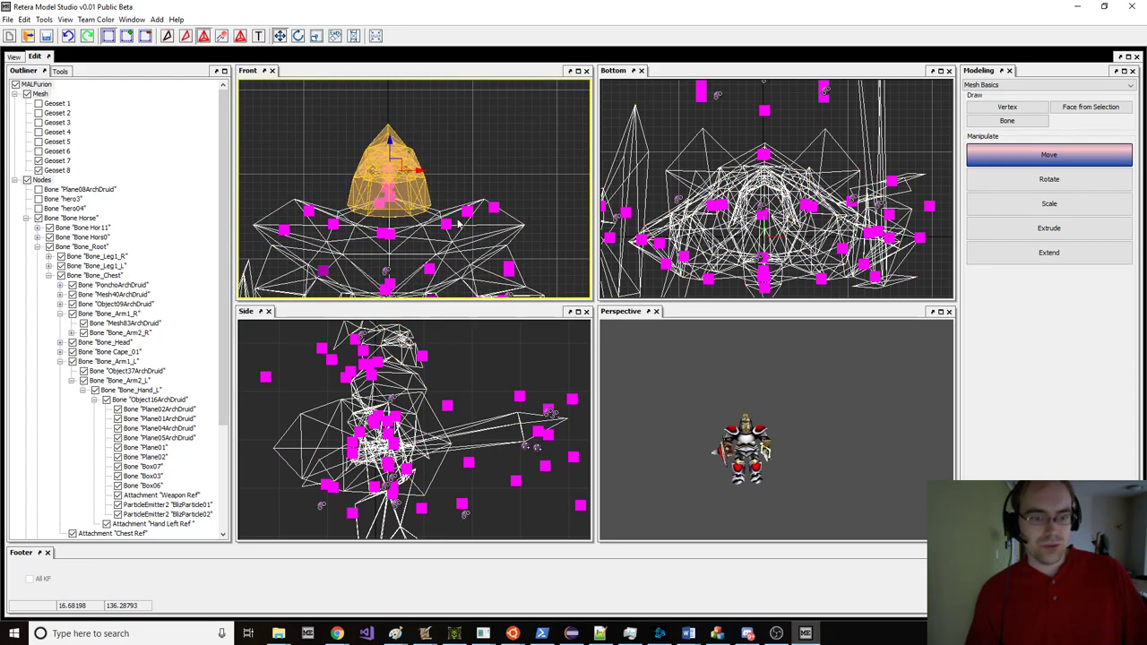
# Step: Rebuild the selected helmet's matrix with Bone_Chest and Bone_Head as its bones, displaying bone parents while choosing them
pyautogui.scroll(2, 407, 377)
pyautogui.rightClick(410, 379)
pyautogui.click(457, 475)
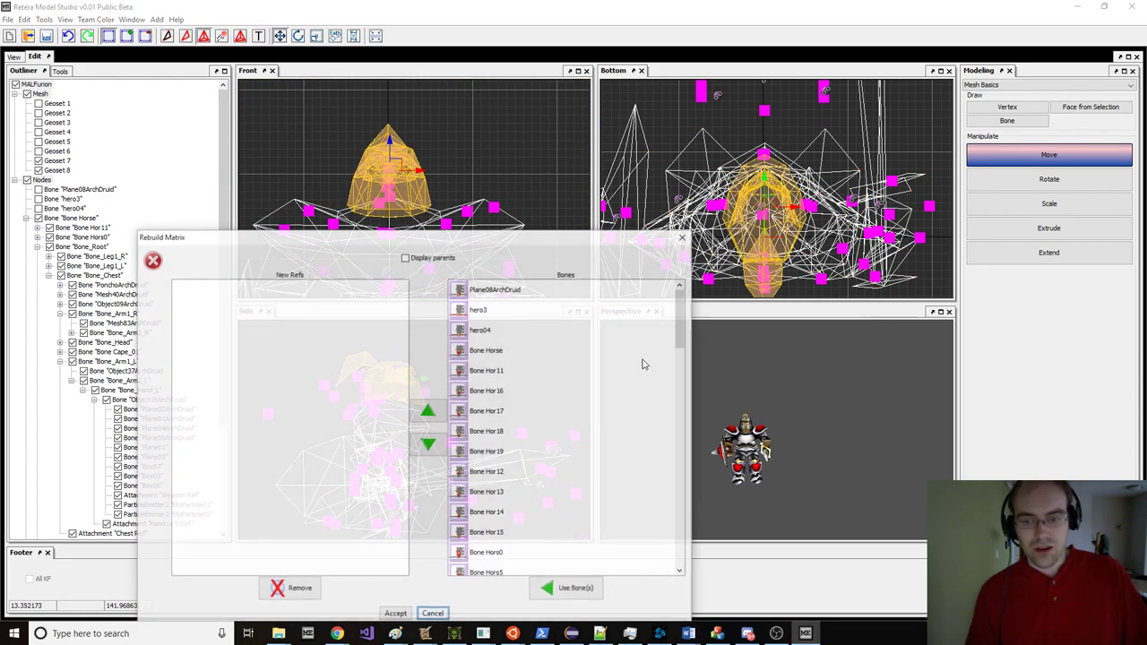
pyautogui.click(432, 257)
pyautogui.scroll(-5, 536, 395)
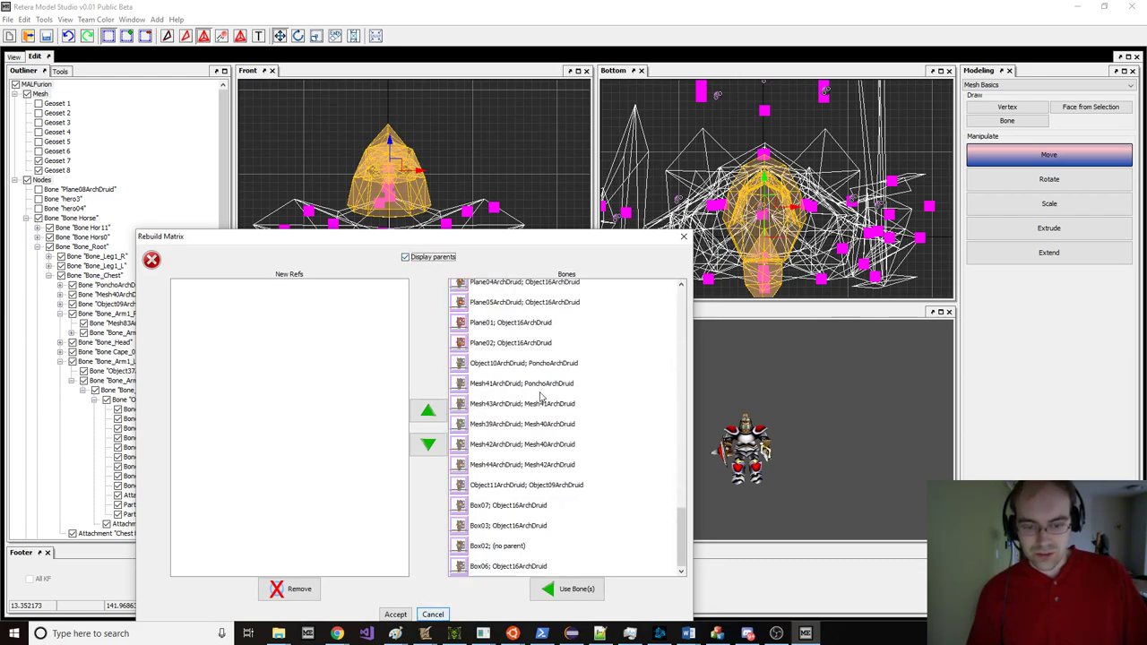
pyautogui.scroll(3, 605, 412)
pyautogui.scroll(4, 550, 339)
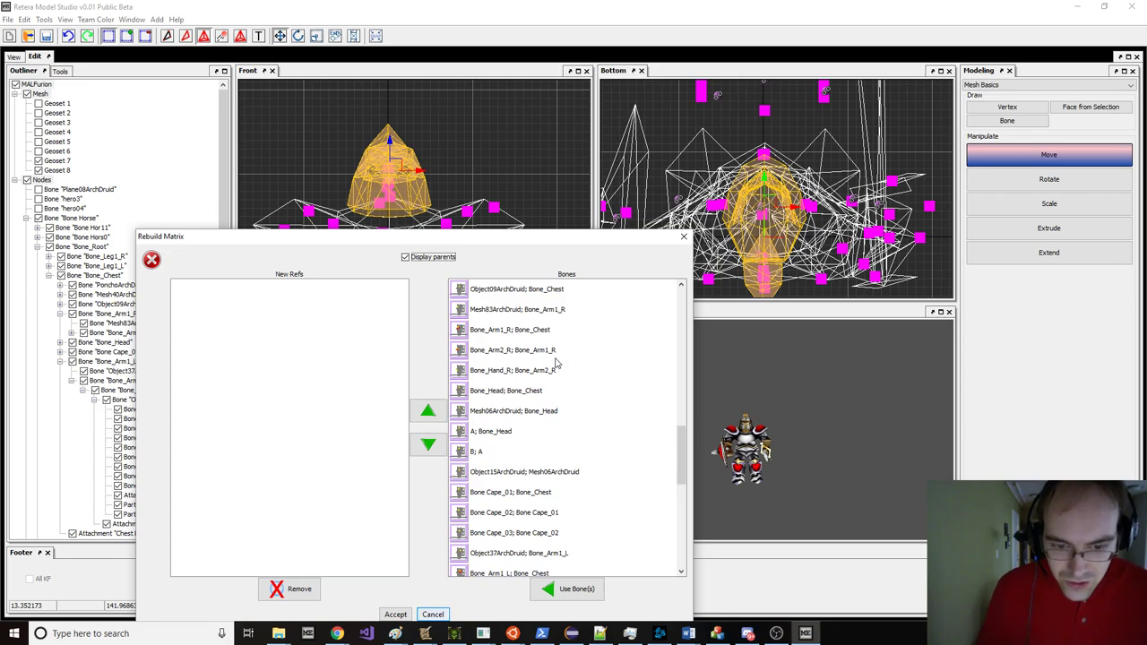
pyautogui.scroll(2, 541, 401)
pyautogui.keyDown('ctrl'); pyautogui.click(522, 351); pyautogui.keyUp('ctrl')
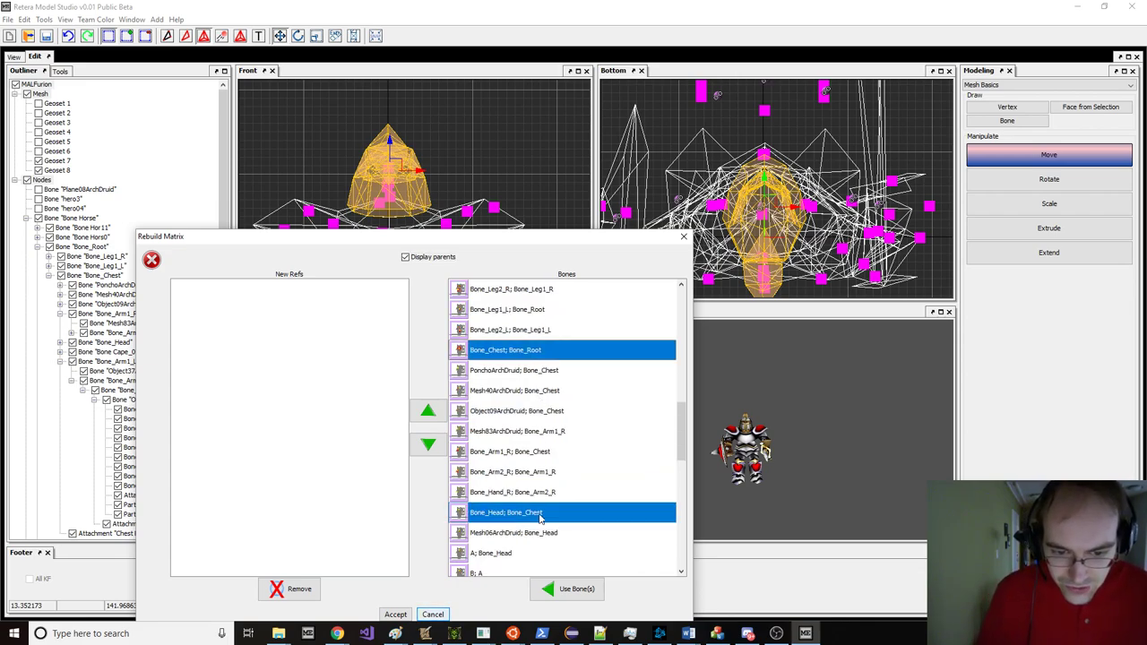
pyautogui.moveTo(392, 238); pyautogui.dragTo(401, 130)
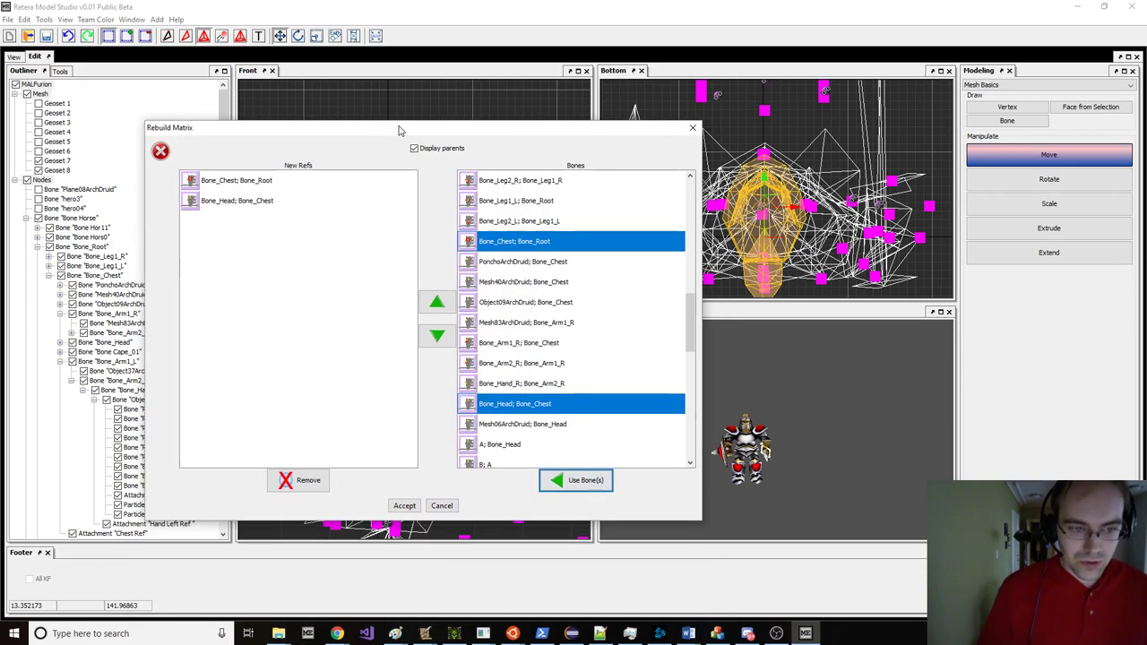
pyautogui.click(405, 506)
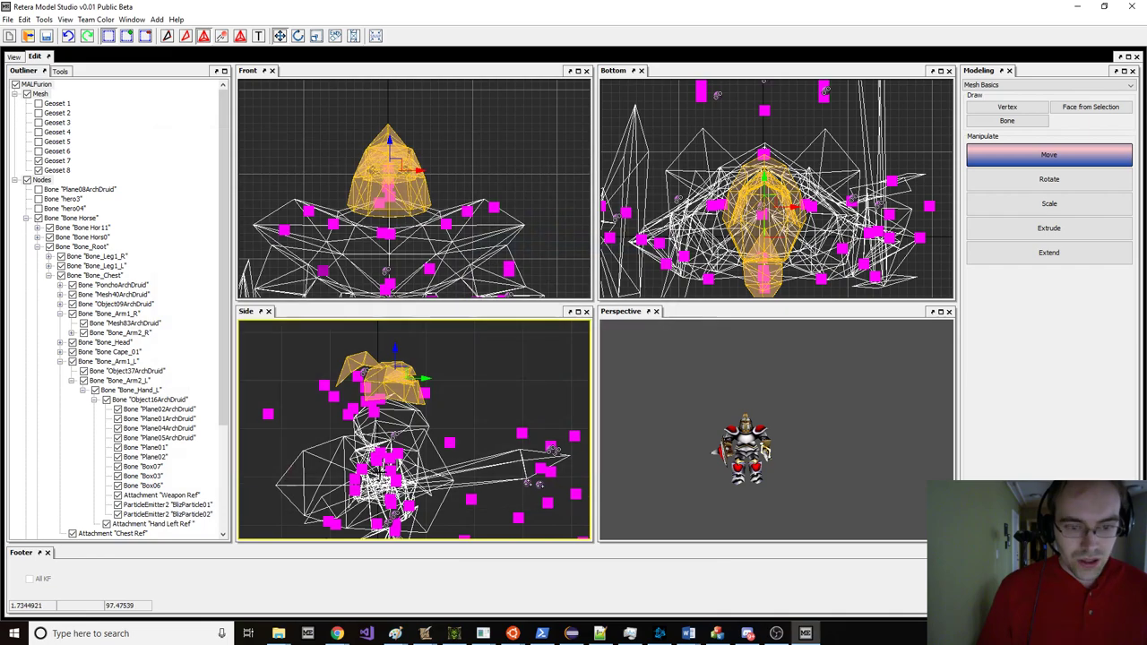
# Step: Examine the stag rider's walk animation from several angles in the model preview to check how the helmet follows the body
pyautogui.click(13, 57)
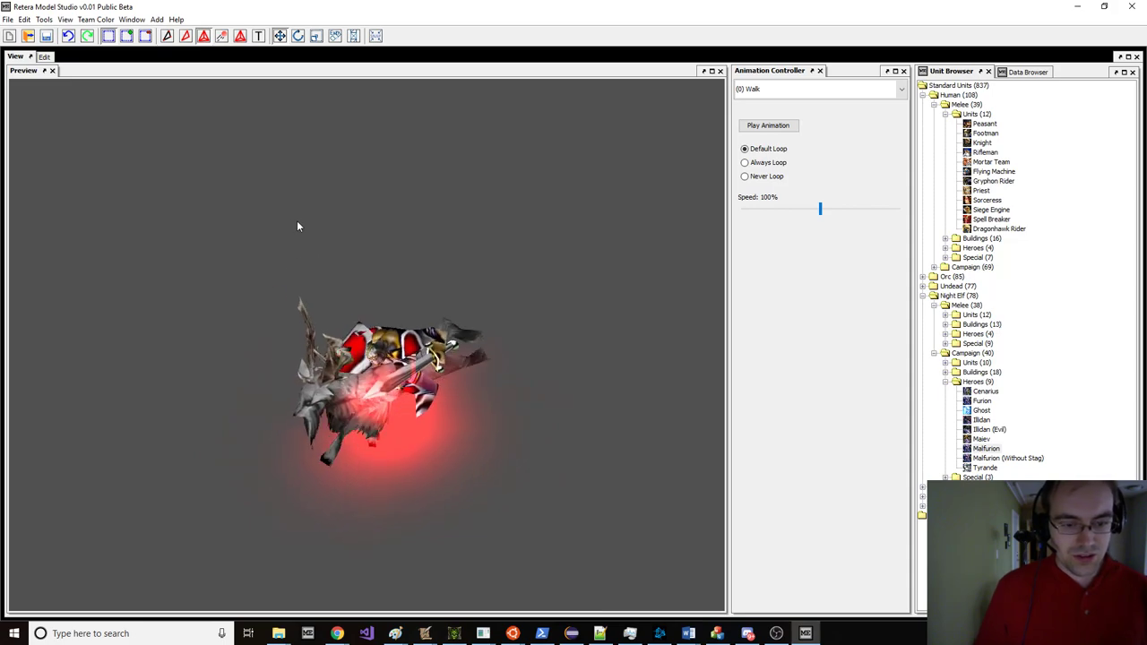
pyautogui.moveTo(282, 216); pyautogui.dragTo(218, 222)
pyautogui.scroll(-3, 269, 217)
pyautogui.moveTo(218, 228); pyautogui.dragTo(289, 220, button='middle')
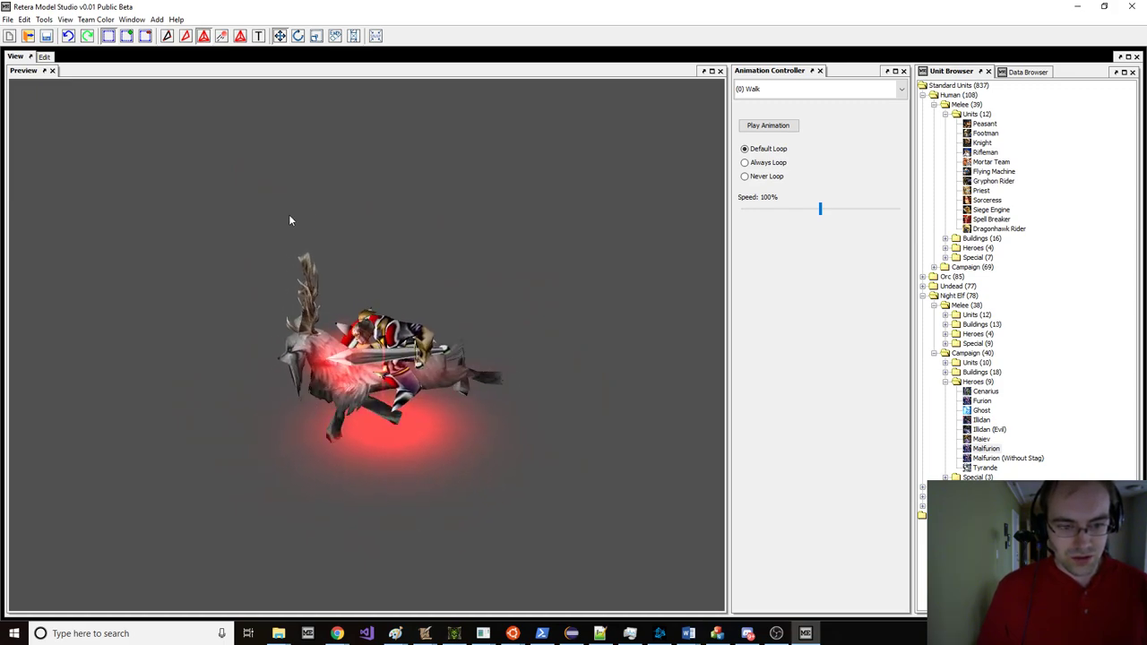
pyautogui.moveTo(273, 211); pyautogui.dragTo(247, 194, button='middle')
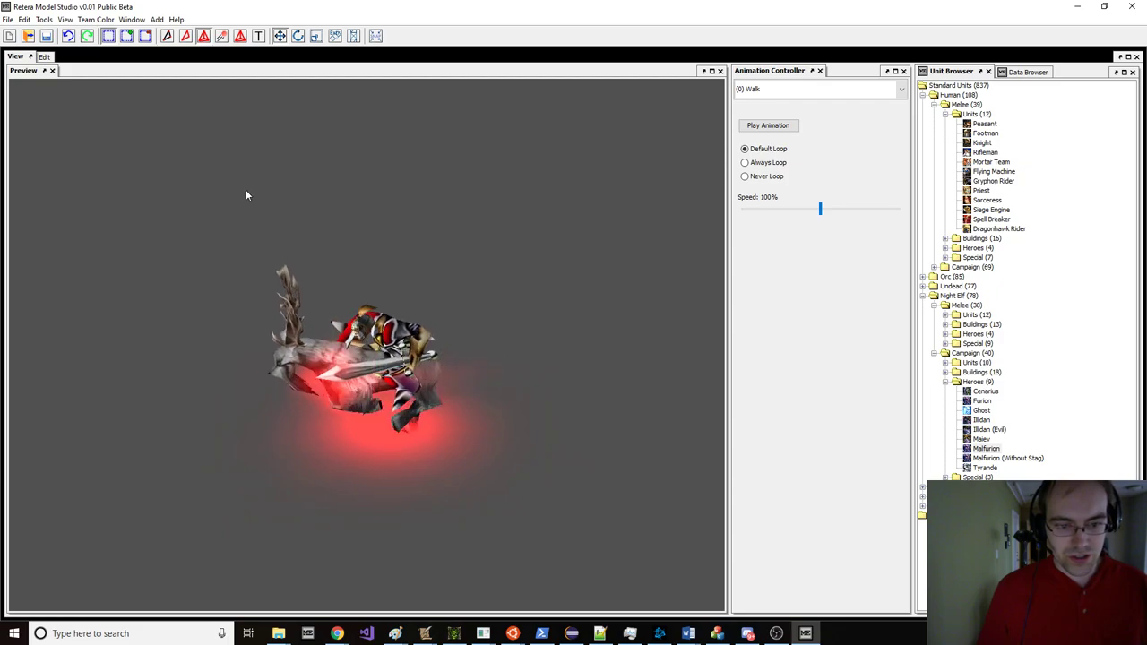
# Step: Try re-assigning the selected helmet's matrix to a different bone from the list of available bones
pyautogui.click(44, 56)
pyautogui.scroll(-4, 175, 268)
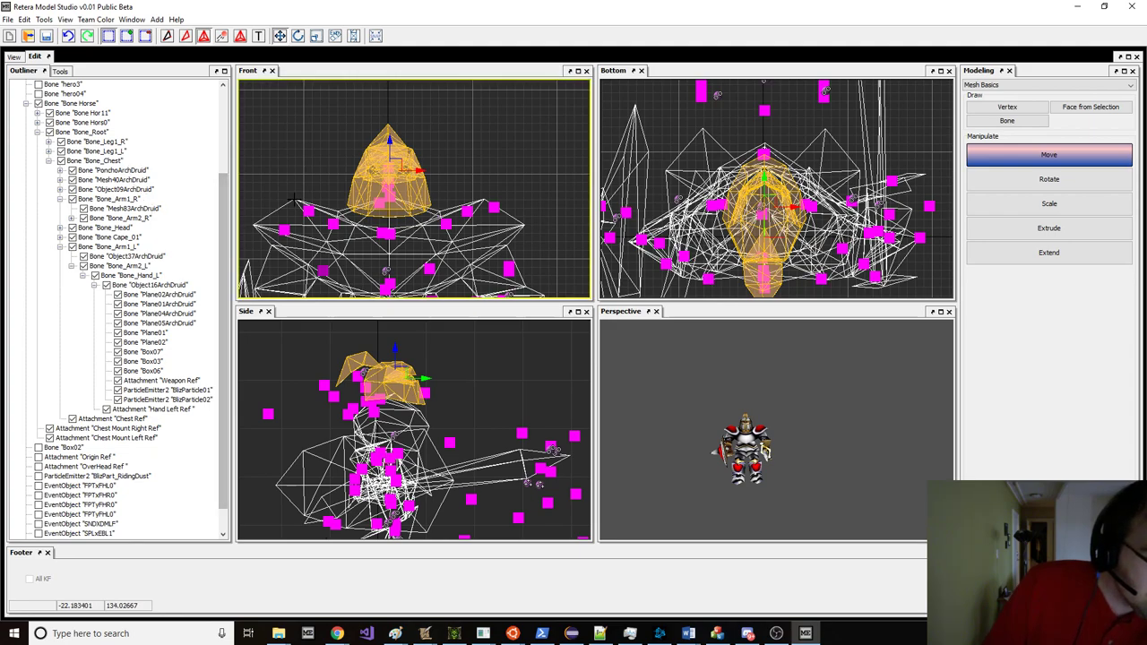
pyautogui.rightClick(324, 96)
pyautogui.click(369, 267)
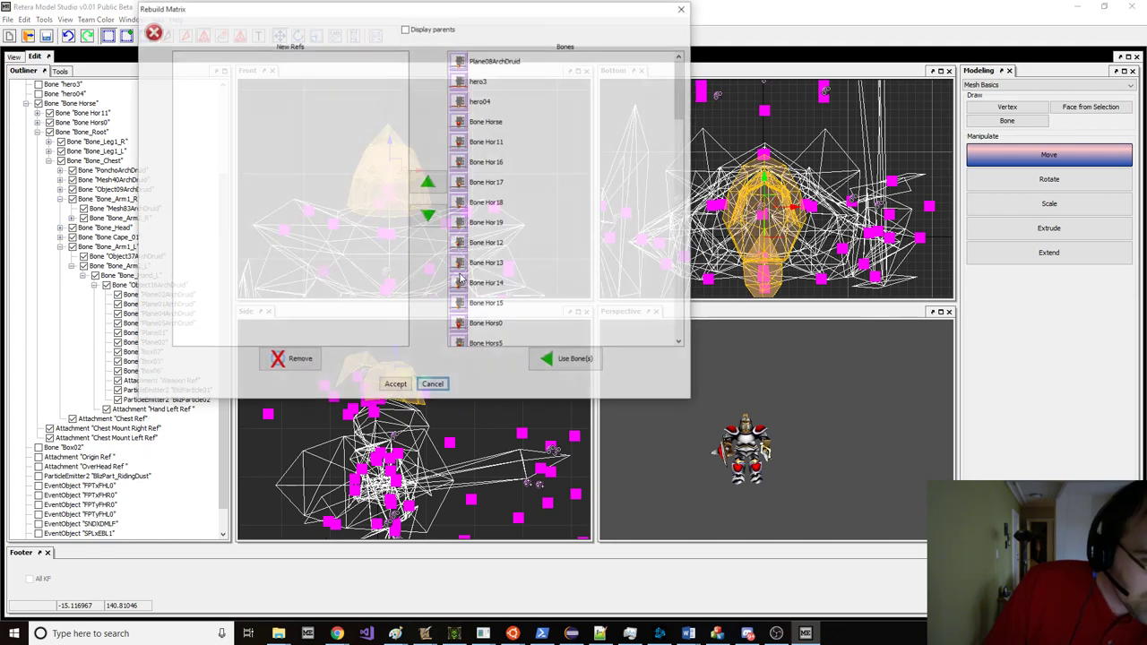
pyautogui.scroll(-5, 530, 233)
pyautogui.scroll(-2, 530, 233)
pyautogui.scroll(5, 530, 233)
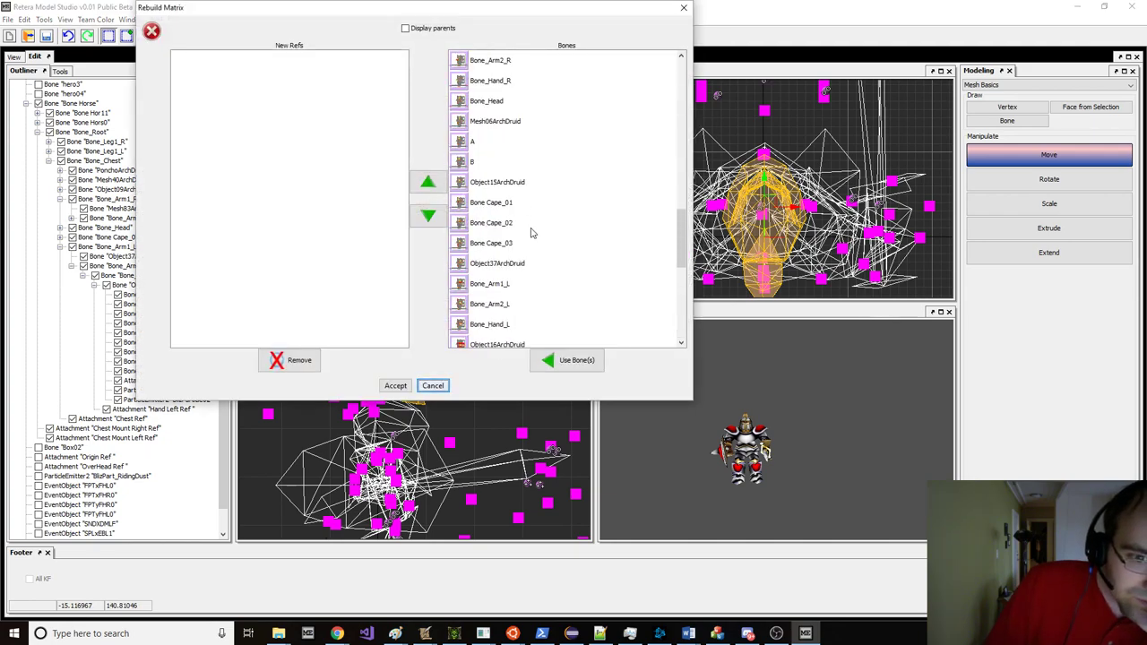
pyautogui.click(395, 386)
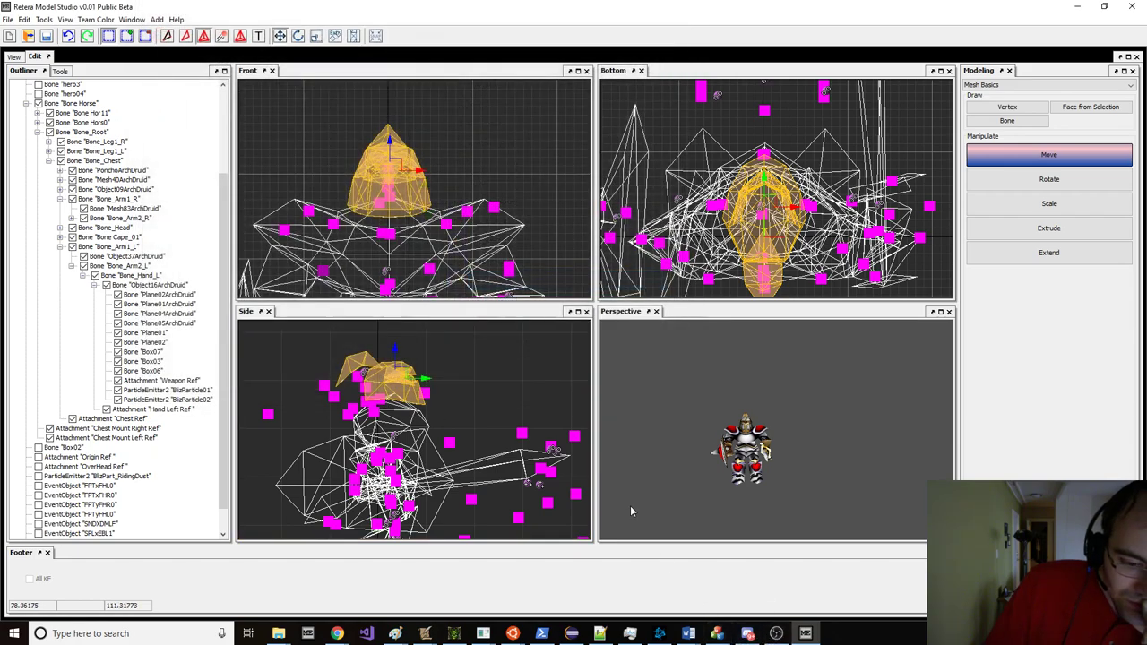
# Step: Check the helmet in the walk preview and compare it with Malfurion's Walk animation in Warcraft III World Editor, returning to Retera Model Studio
pyautogui.click(14, 57)
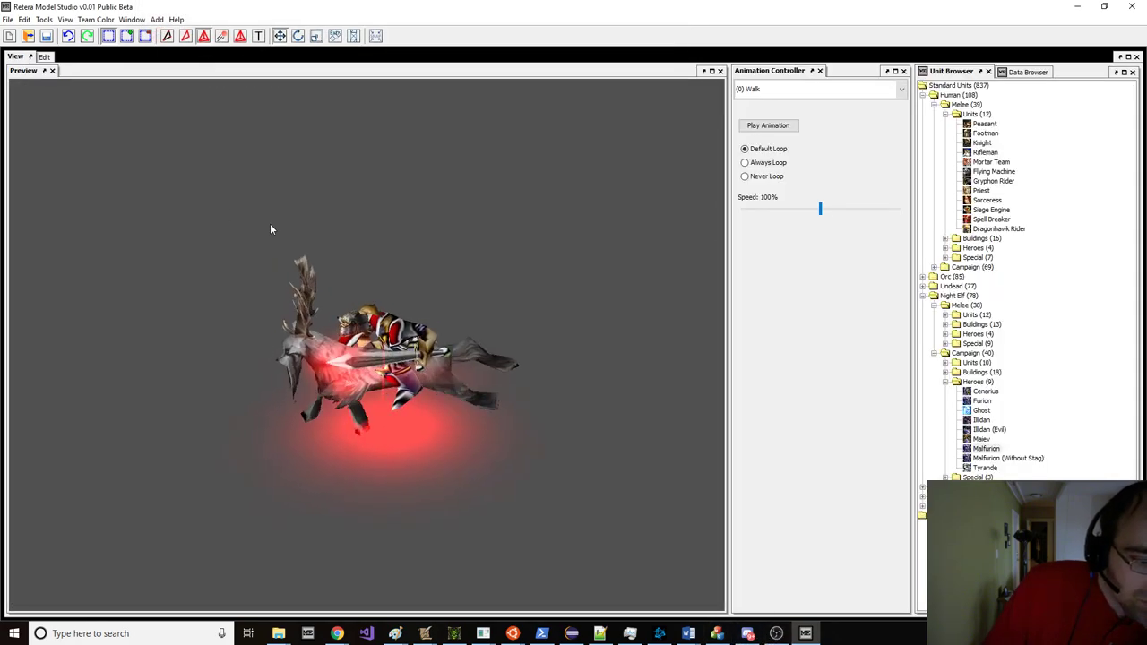
pyautogui.moveTo(312, 237); pyautogui.dragTo(286, 228)
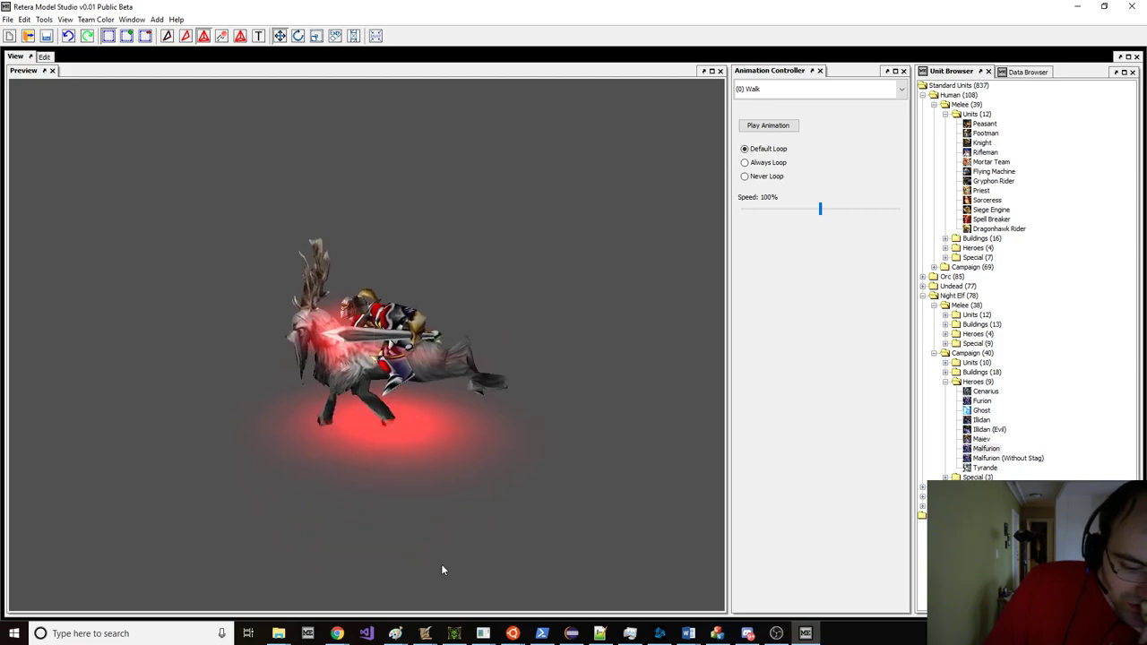
pyautogui.moveTo(424, 633)
pyautogui.click(283, 535)
pyautogui.click(166, 248)
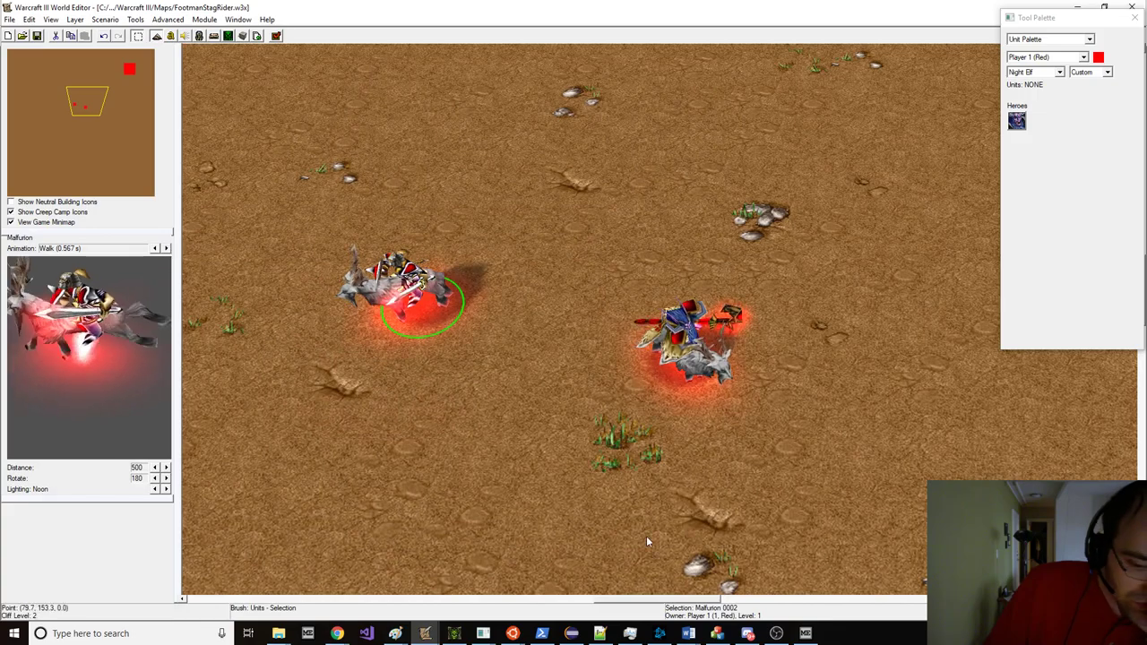
pyautogui.hotkey('alt', 'Tab')
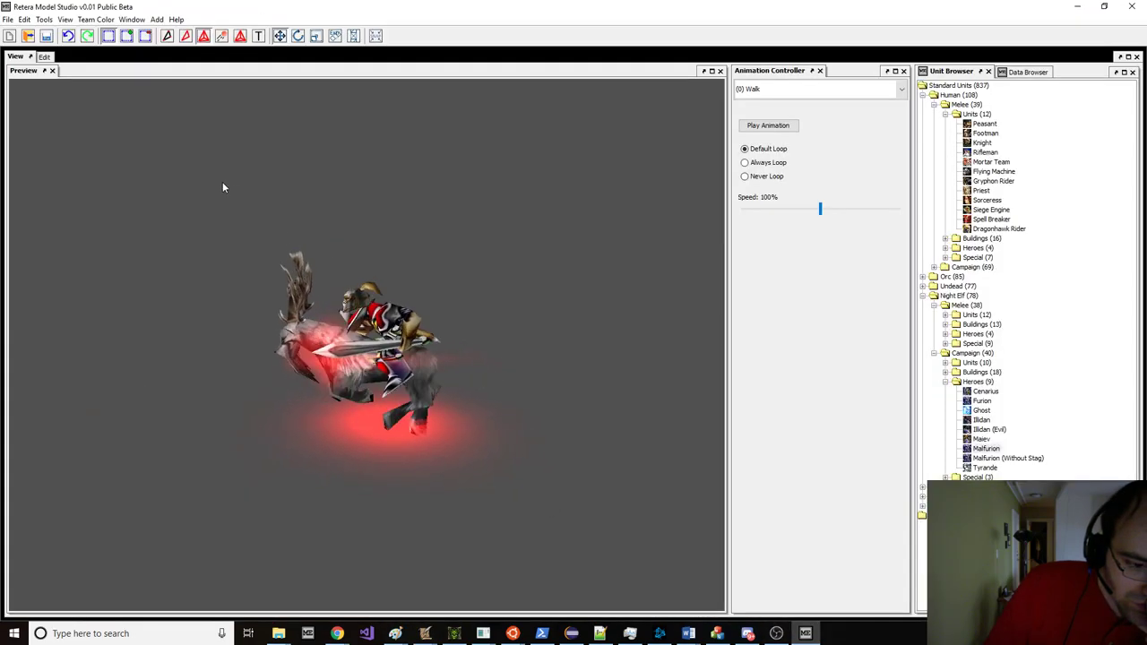
# Step: Rebuild the helmet's matrix with bone A, the child of Bone_Head, while displaying parents, and inspect the walk preview
pyautogui.click(44, 57)
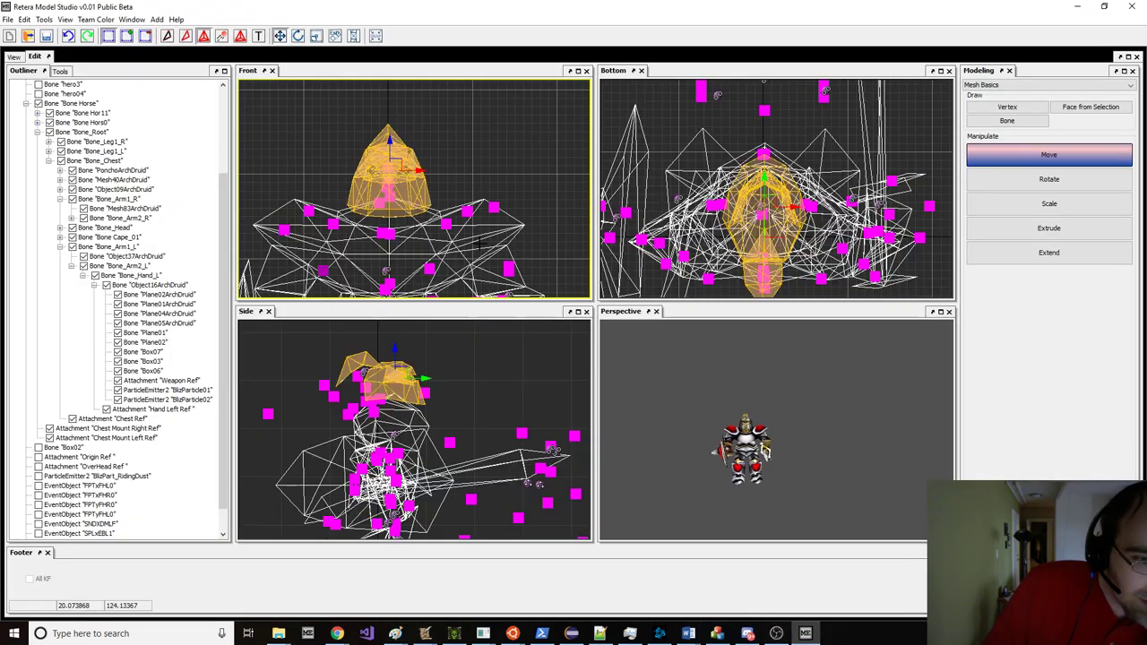
pyautogui.rightClick(430, 160)
pyautogui.click(475, 254)
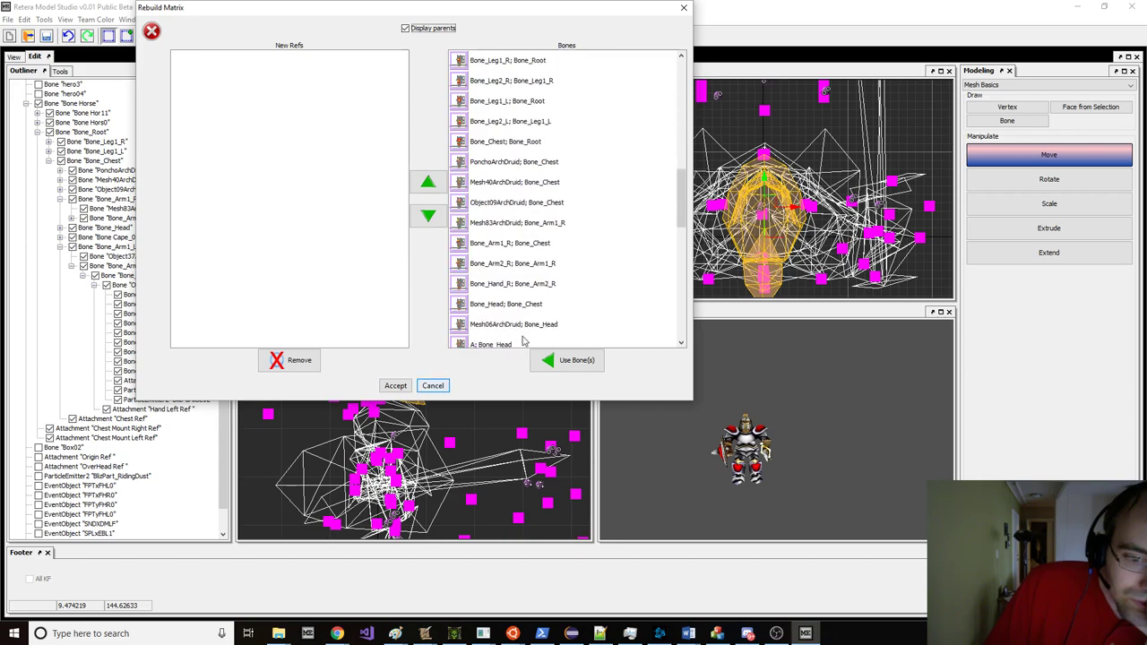
pyautogui.click(537, 308)
pyautogui.scroll(-1, 542, 312)
pyautogui.click(527, 283)
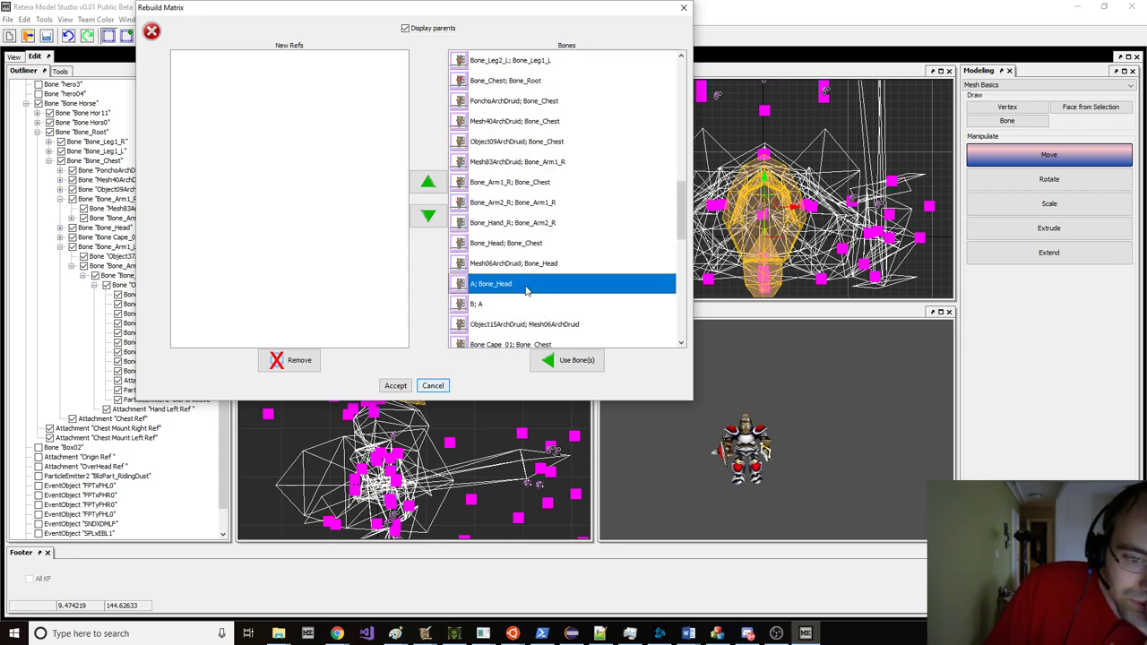
pyautogui.click(524, 303)
pyautogui.click(524, 284)
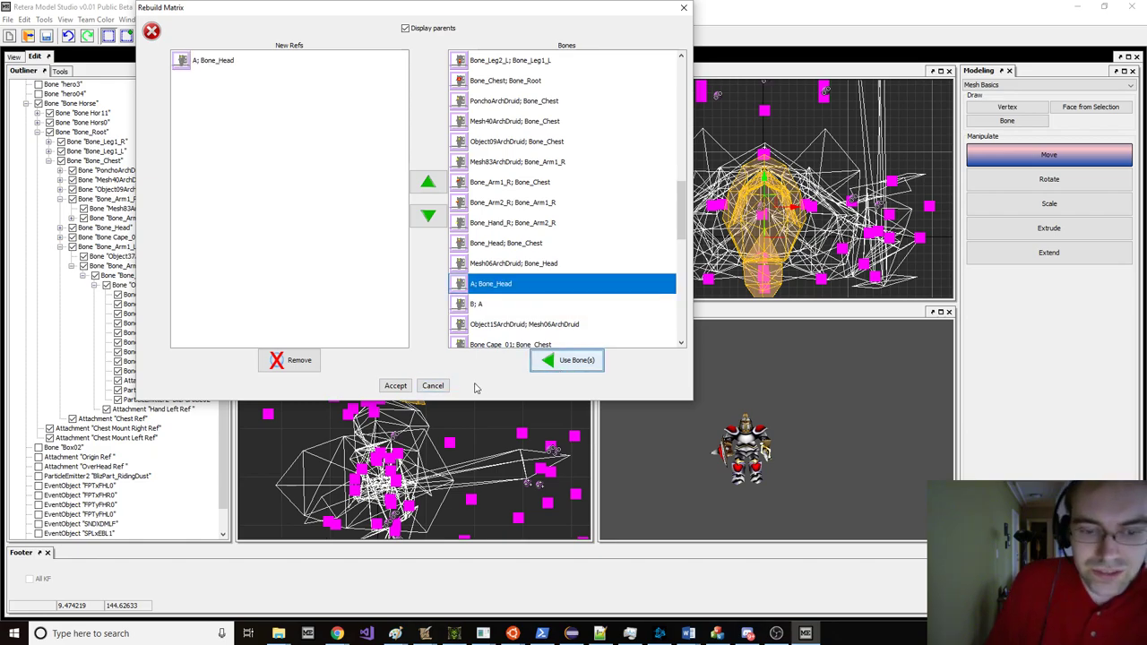
pyautogui.click(395, 386)
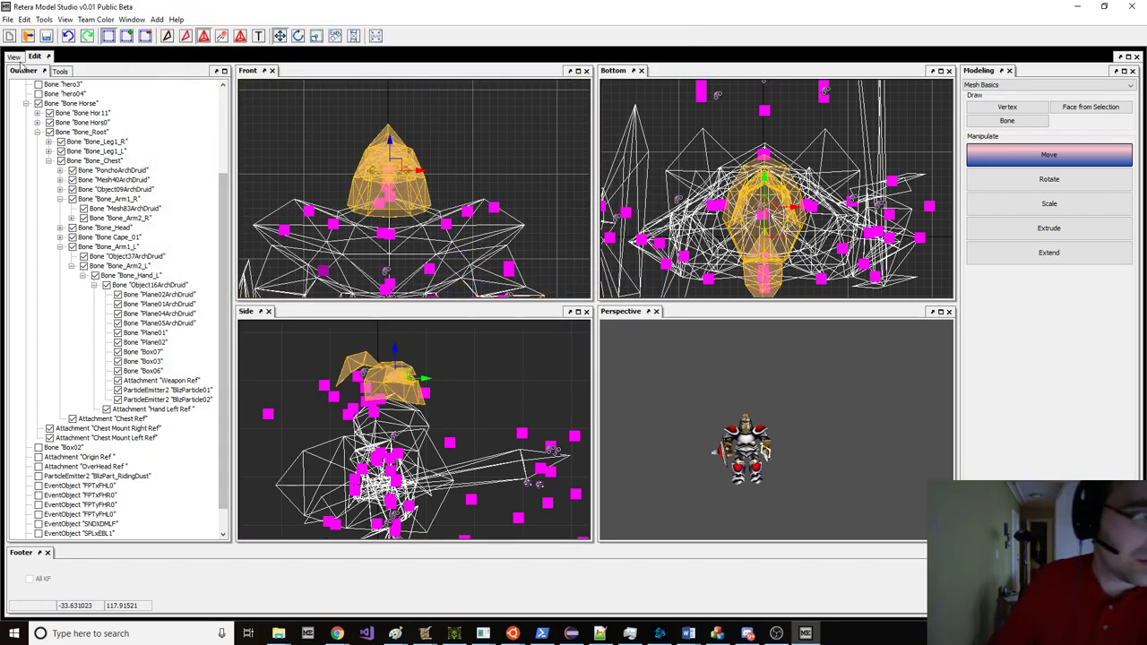
pyautogui.click(15, 56)
pyautogui.moveTo(159, 141); pyautogui.dragTo(275, 212, button='middle')
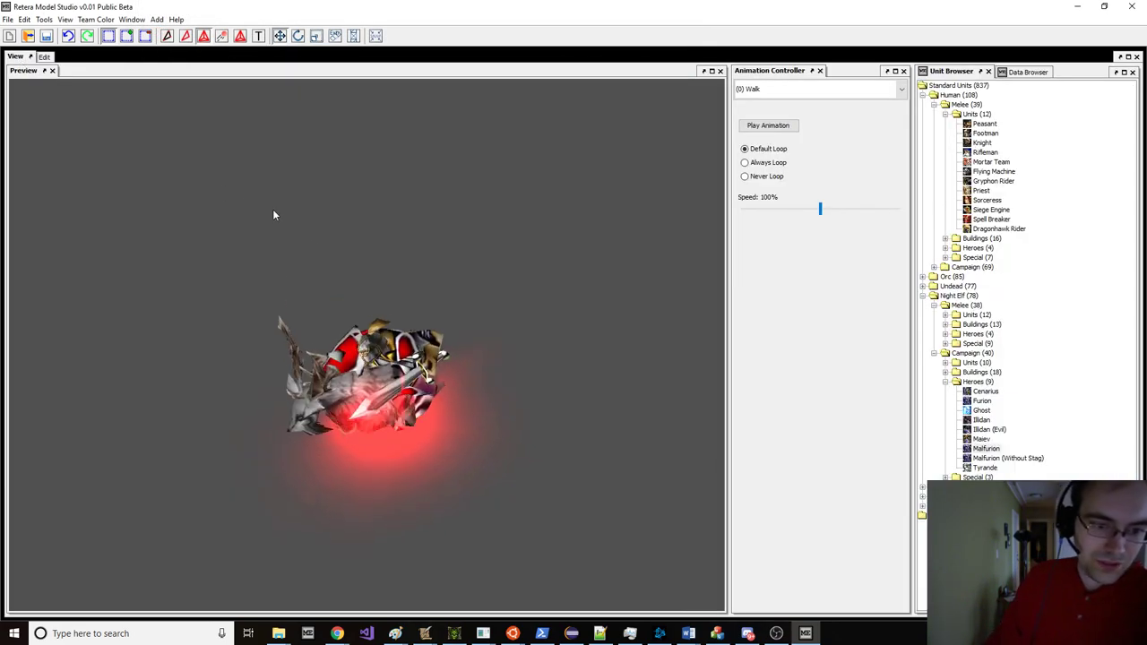
# Step: Rebuild the helmet's matrix with Mesh06ArchDruid, the child of Bone_Head, while displaying parents, and check the walk preview
pyautogui.click(44, 56)
pyautogui.rightClick(477, 363)
pyautogui.click(558, 456)
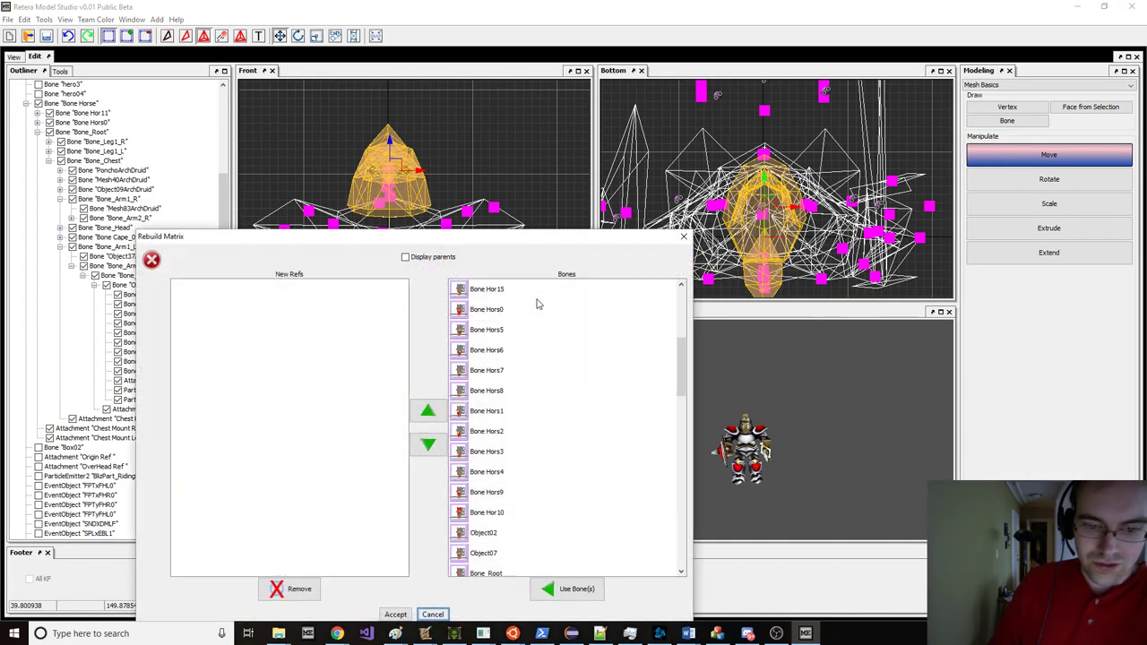
pyautogui.click(406, 258)
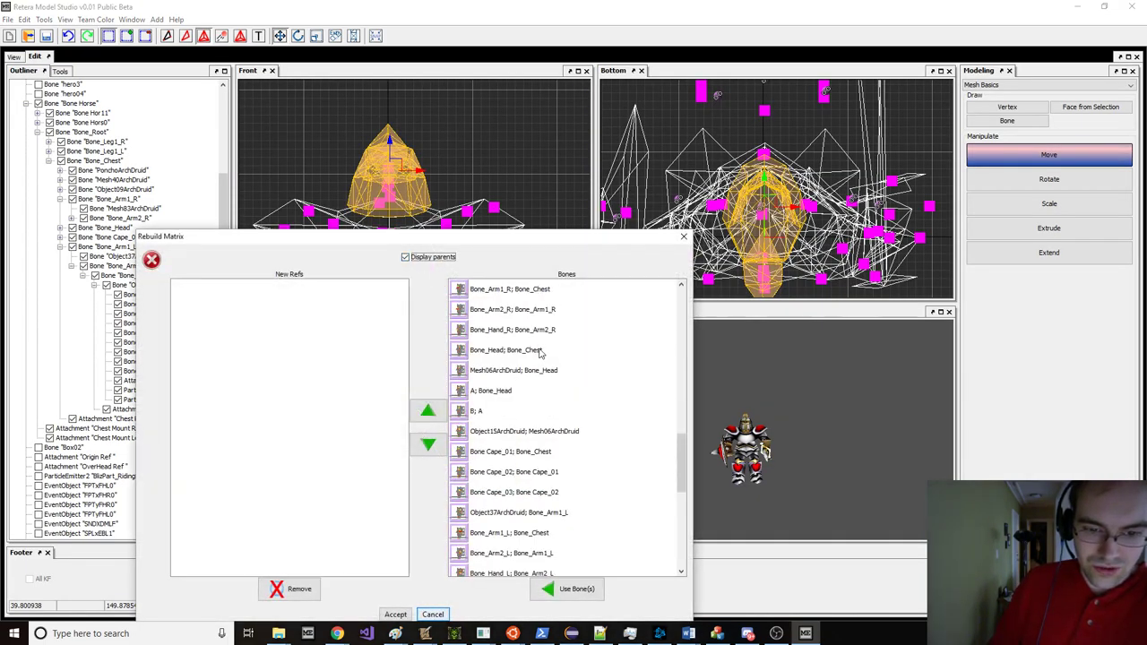
pyautogui.click(562, 371)
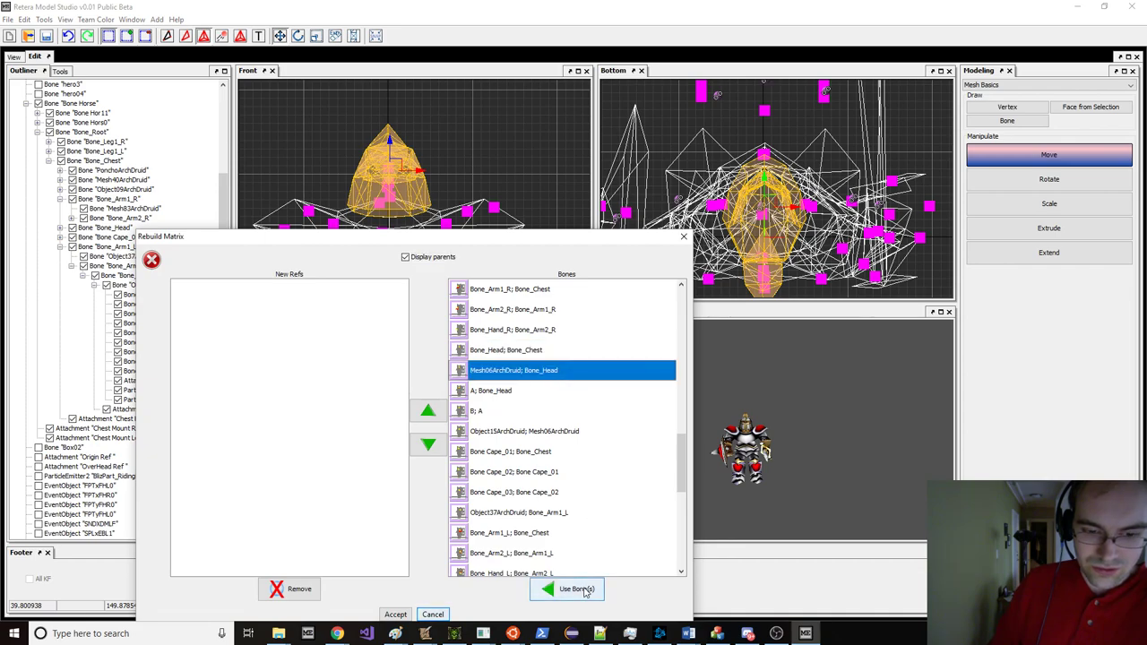
pyautogui.moveTo(460, 238); pyautogui.dragTo(441, 133)
pyautogui.click(378, 509)
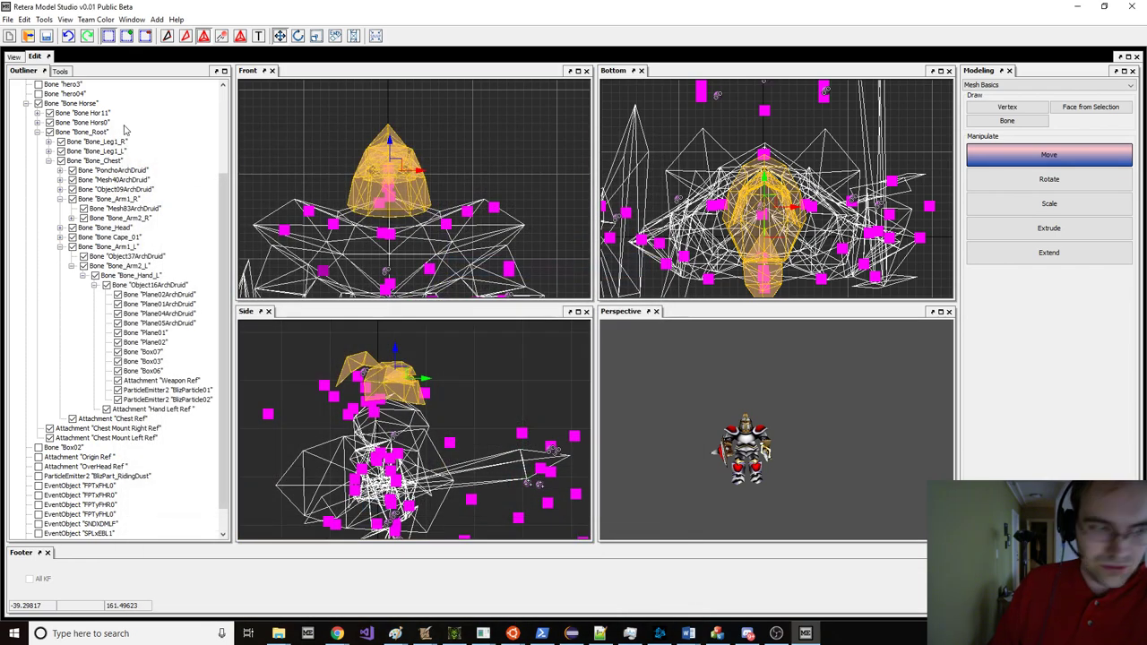
pyautogui.click(13, 56)
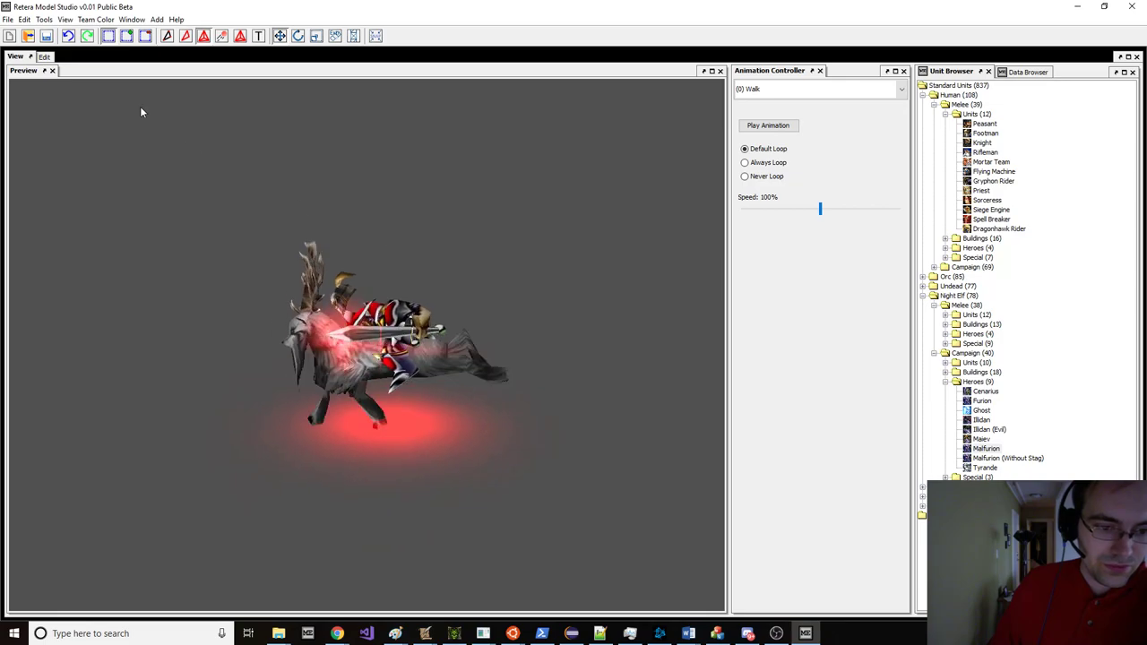
pyautogui.click(44, 56)
pyautogui.rightClick(542, 212)
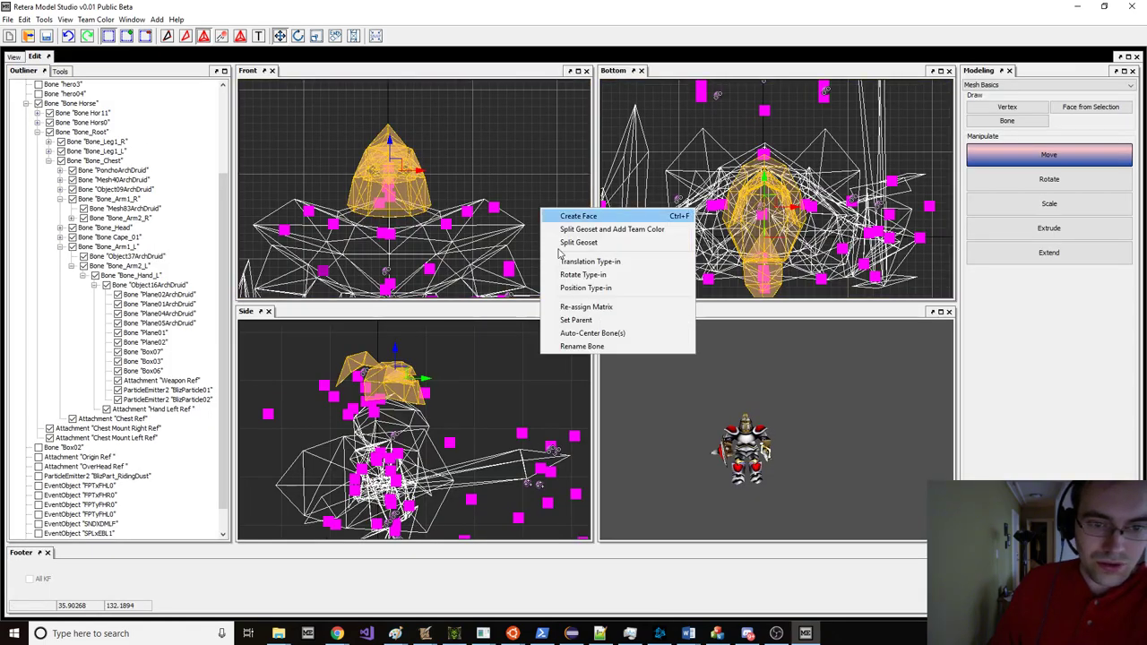
pyautogui.click(590, 306)
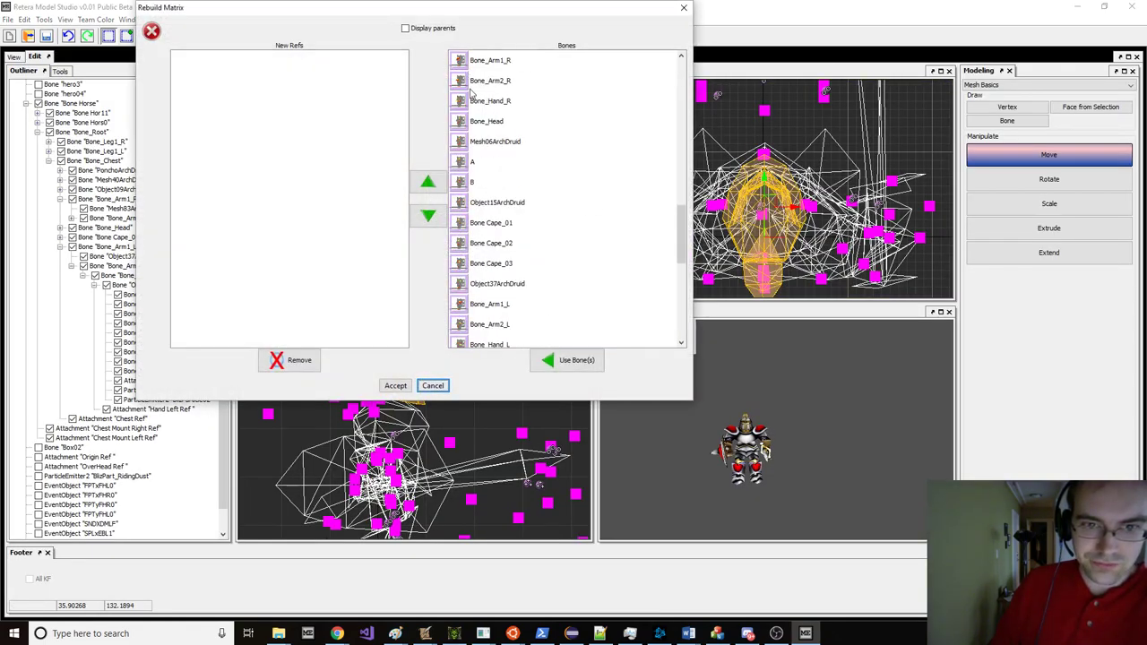
pyautogui.click(431, 387)
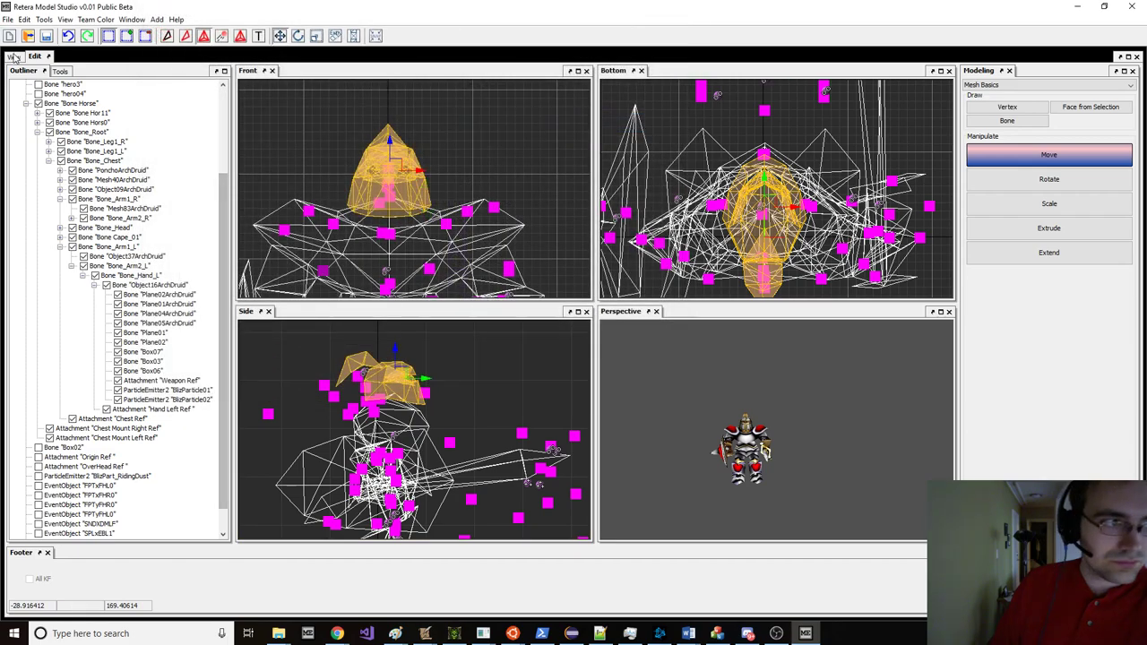
pyautogui.click(13, 56)
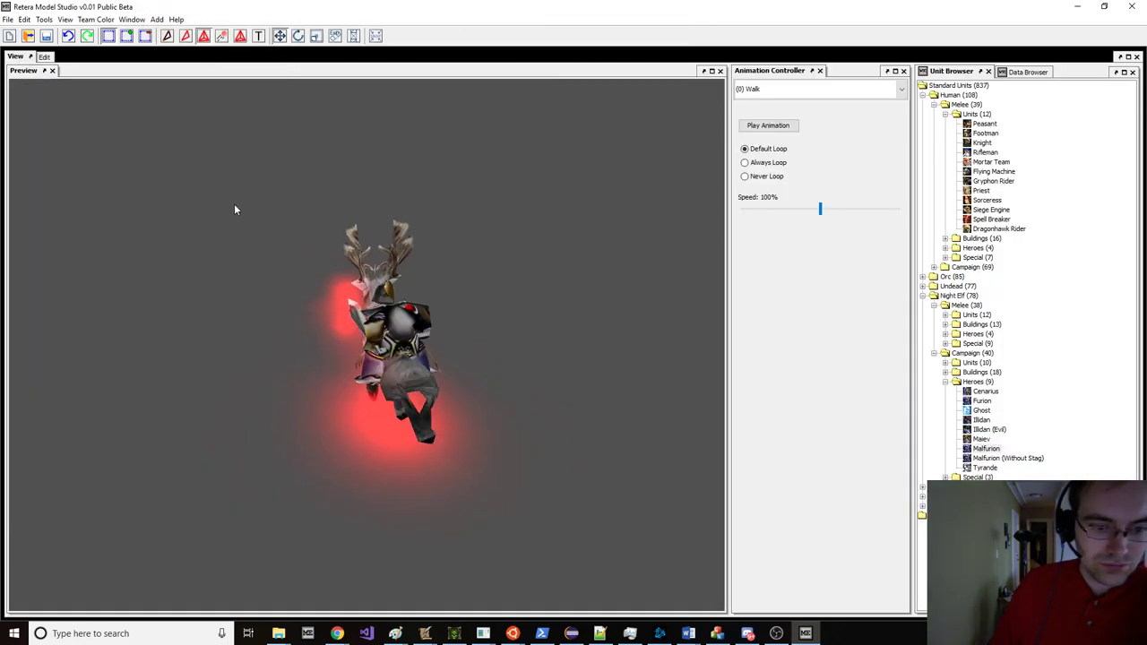
pyautogui.click(48, 57)
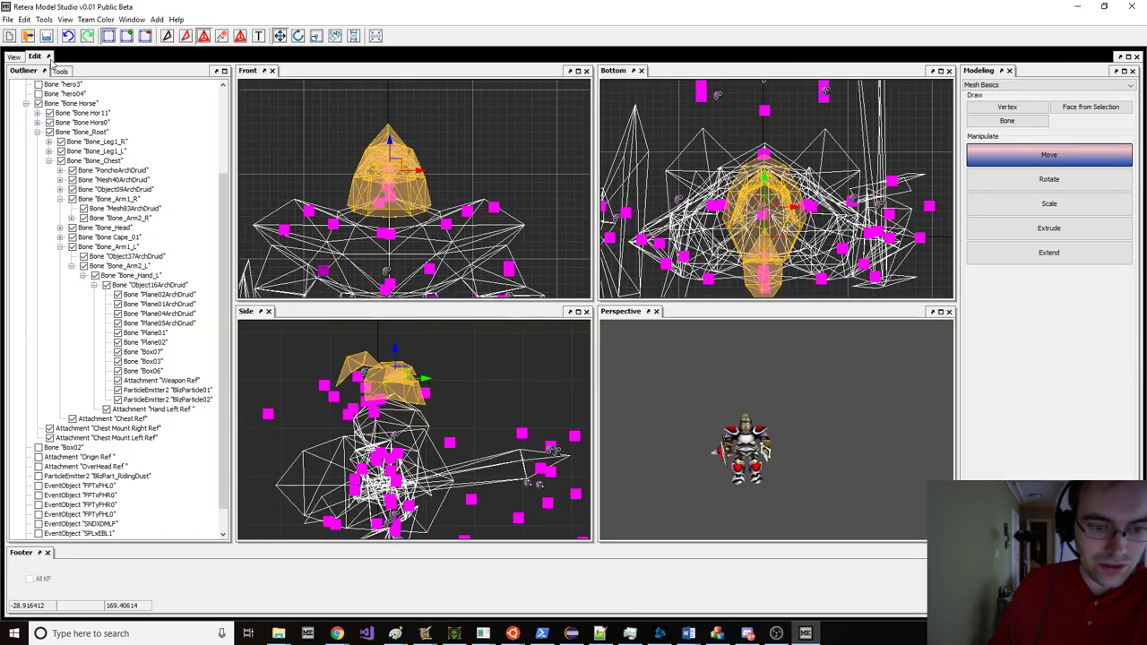
# Step: Clear the helmet selection, hide all nodes in the model outline, and select the entire visible footman mesh
pyautogui.scroll(-2, 434, 380)
pyautogui.scroll(3, 432, 381)
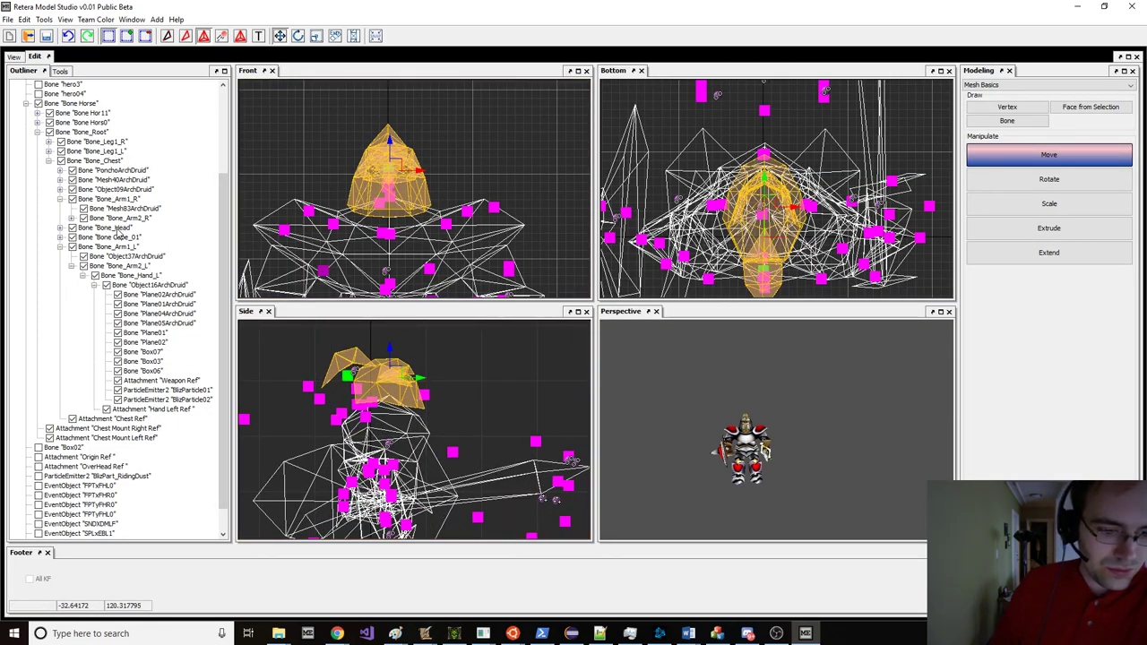
pyautogui.scroll(-1, 119, 234)
pyautogui.scroll(-3, 449, 377)
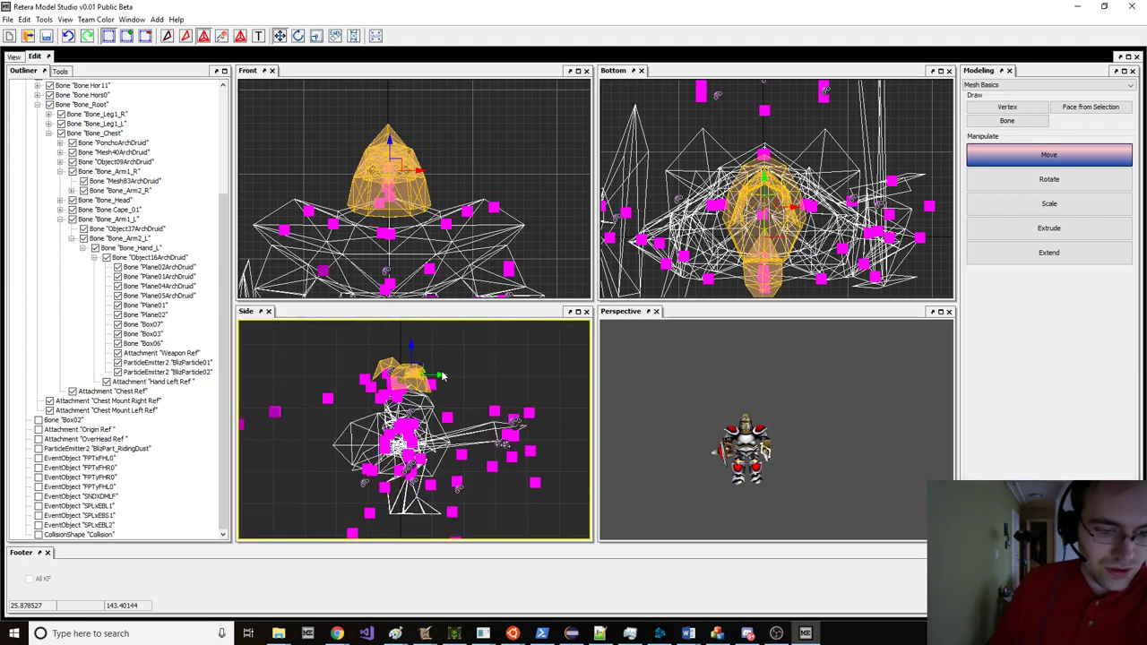
pyautogui.scroll(5, 133, 196)
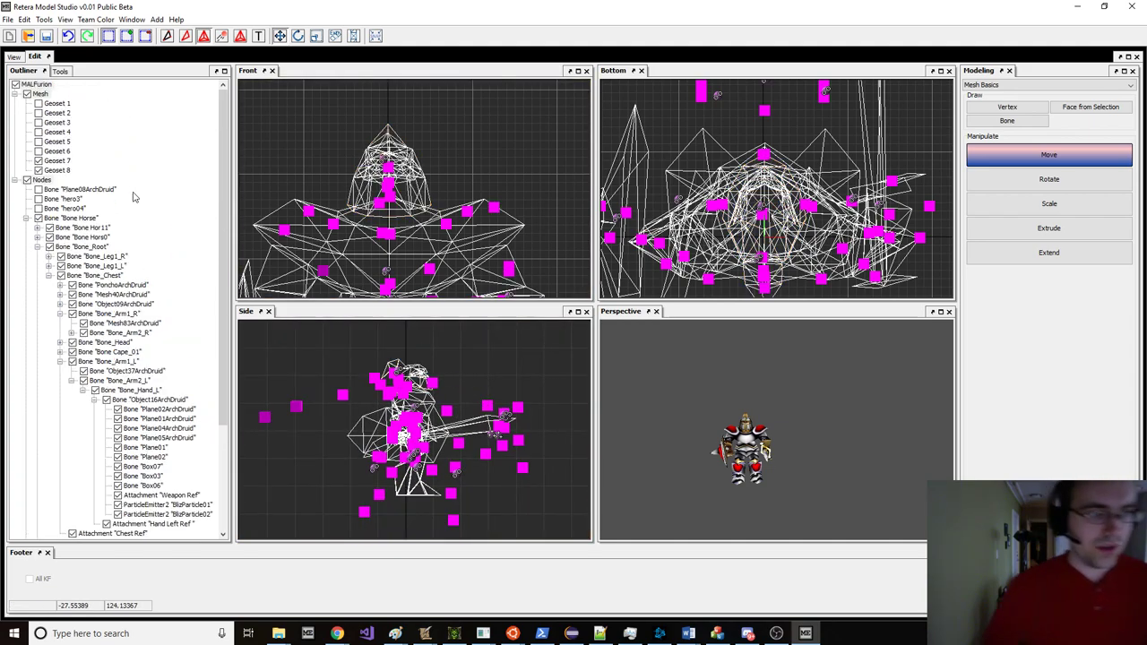
pyautogui.click(27, 181)
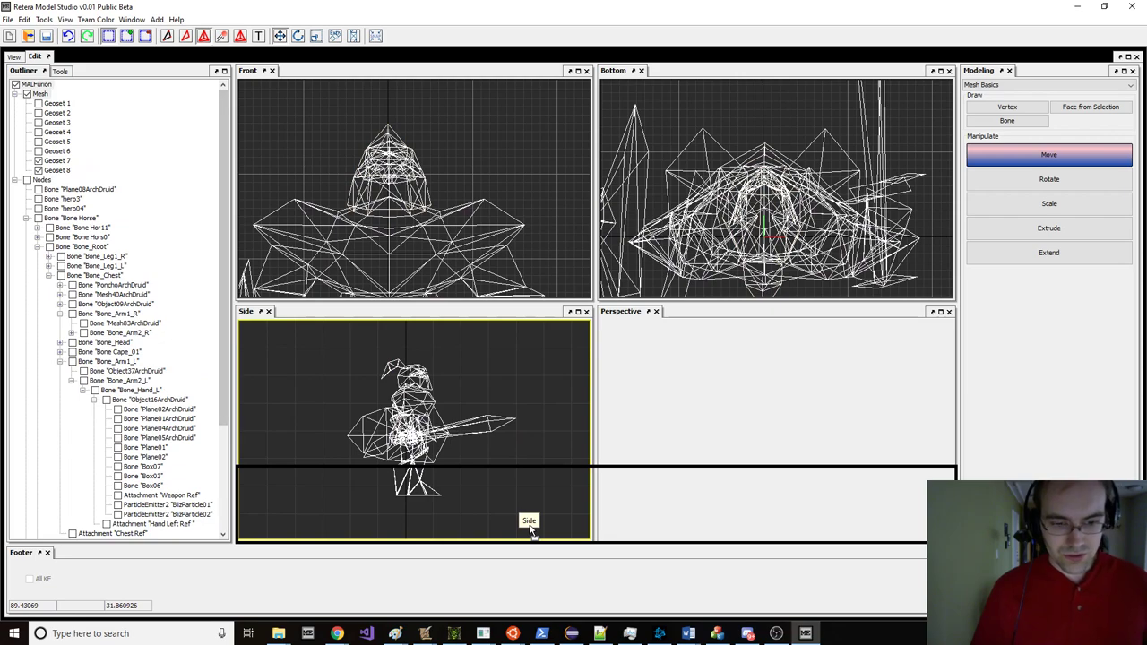
pyautogui.hotkey('ctrl', 'a')
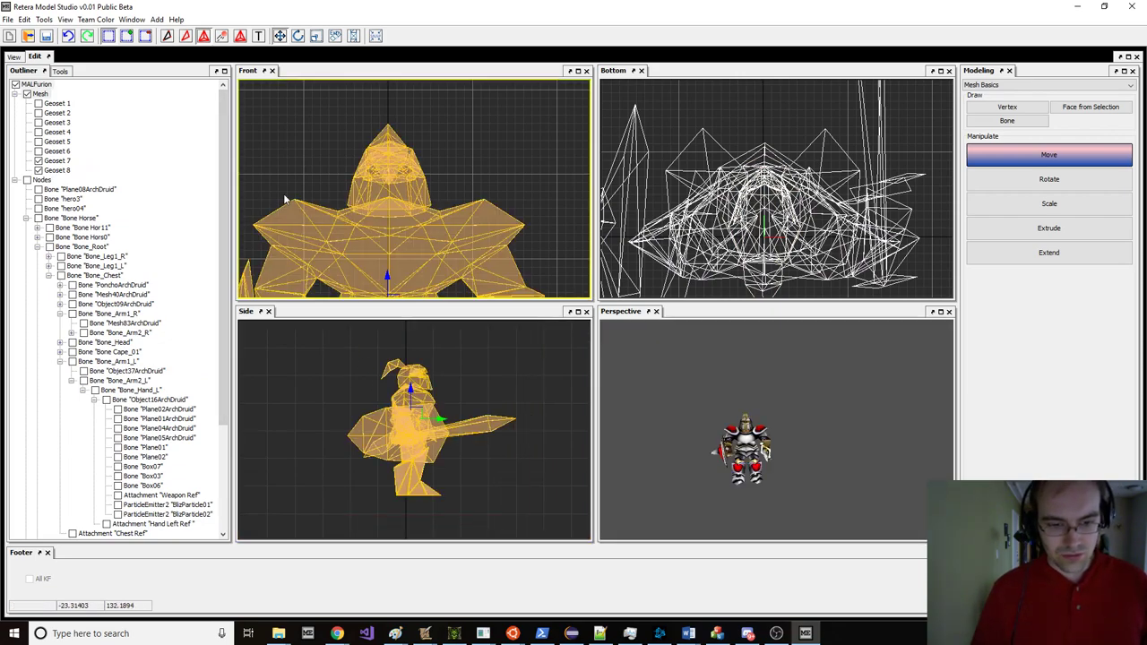
# Step: Scale the footman mesh slightly along its vertical axis, rotate it slightly in the Side viewport, and check the animated preview
pyautogui.press('e')
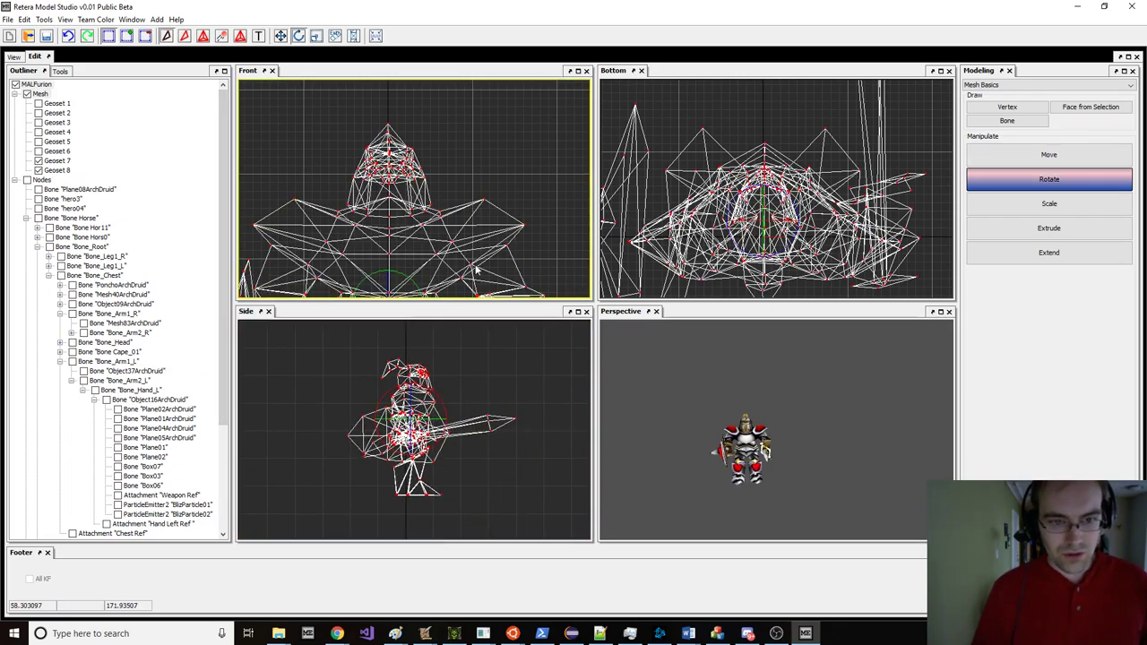
pyautogui.press('r')
pyautogui.scroll(-3, 426, 179)
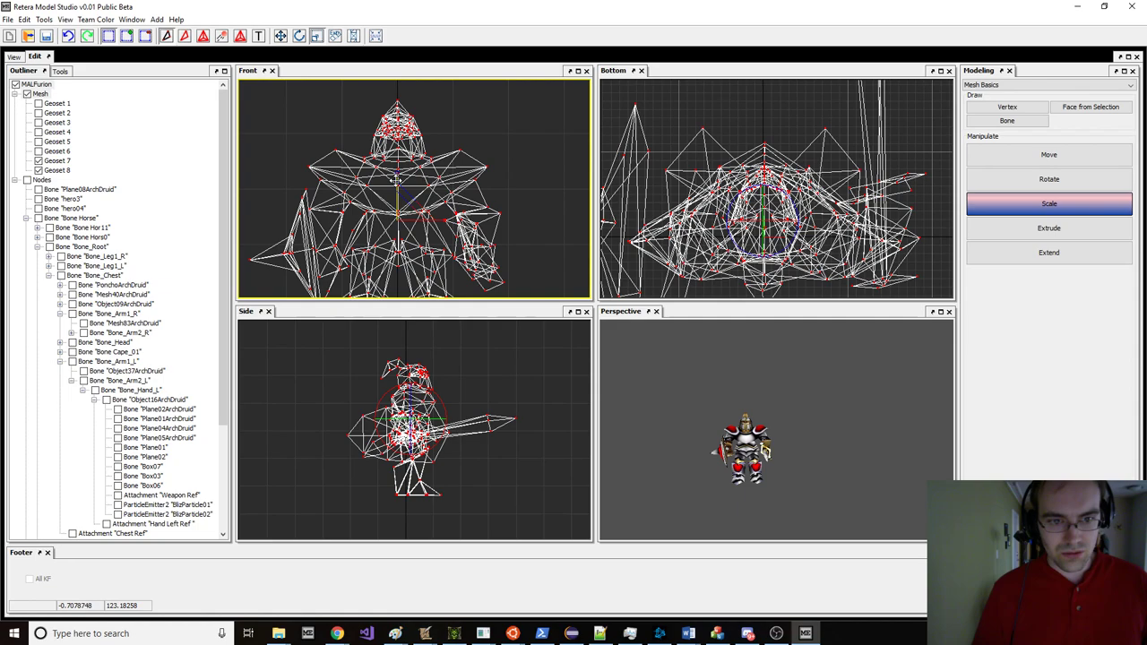
pyautogui.moveTo(395, 179); pyautogui.dragTo(395, 177)
pyautogui.press('e')
pyautogui.moveTo(445, 421); pyautogui.dragTo(431, 419)
pyautogui.press('w')
pyautogui.click(14, 56)
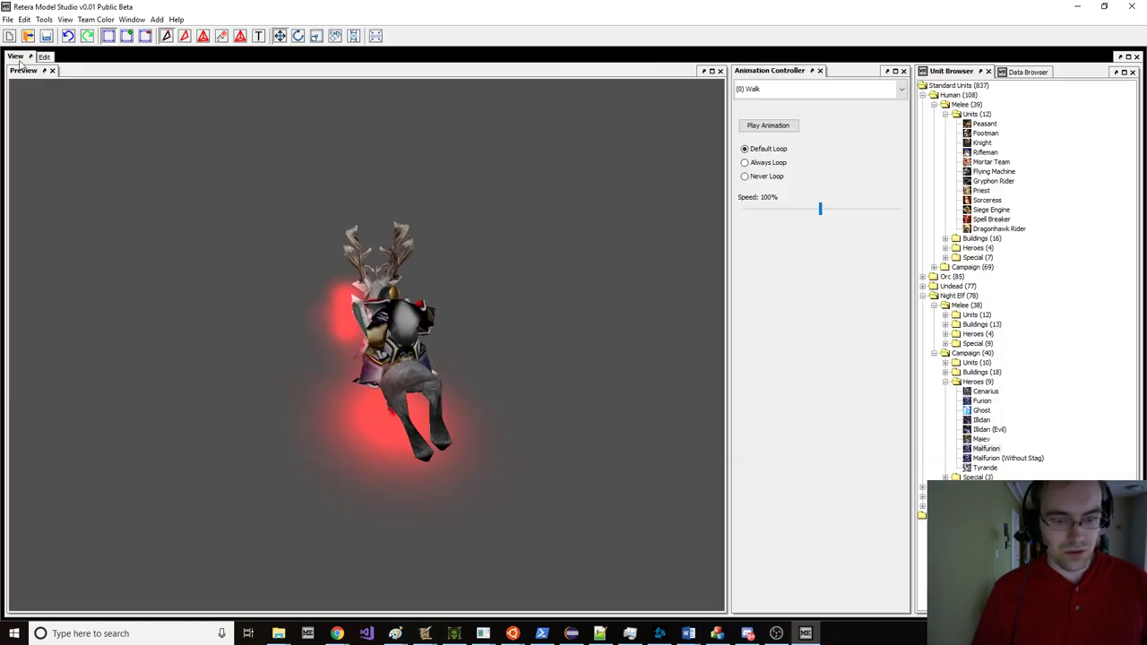
# Step: Examine the rider's fit in the Walk animation preview from several angles
pyautogui.moveTo(385, 318); pyautogui.dragTo(434, 336)
pyautogui.click(758, 92)
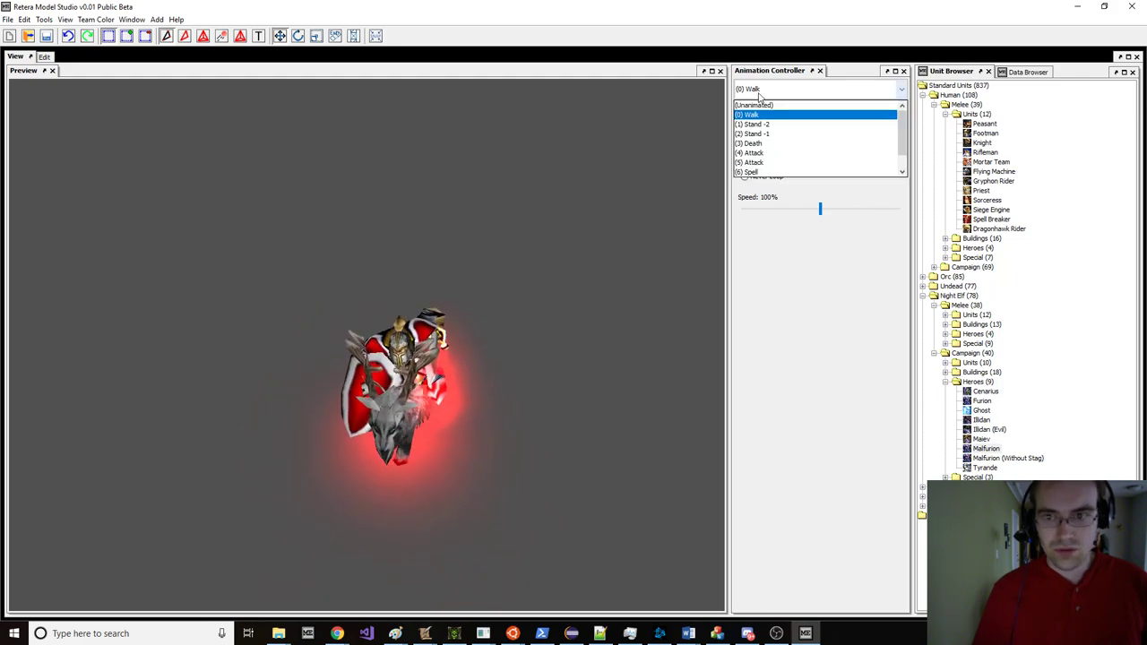
pyautogui.click(753, 115)
pyautogui.moveTo(565, 220); pyautogui.dragTo(504, 216, button='middle')
pyautogui.moveTo(505, 216); pyautogui.dragTo(491, 222)
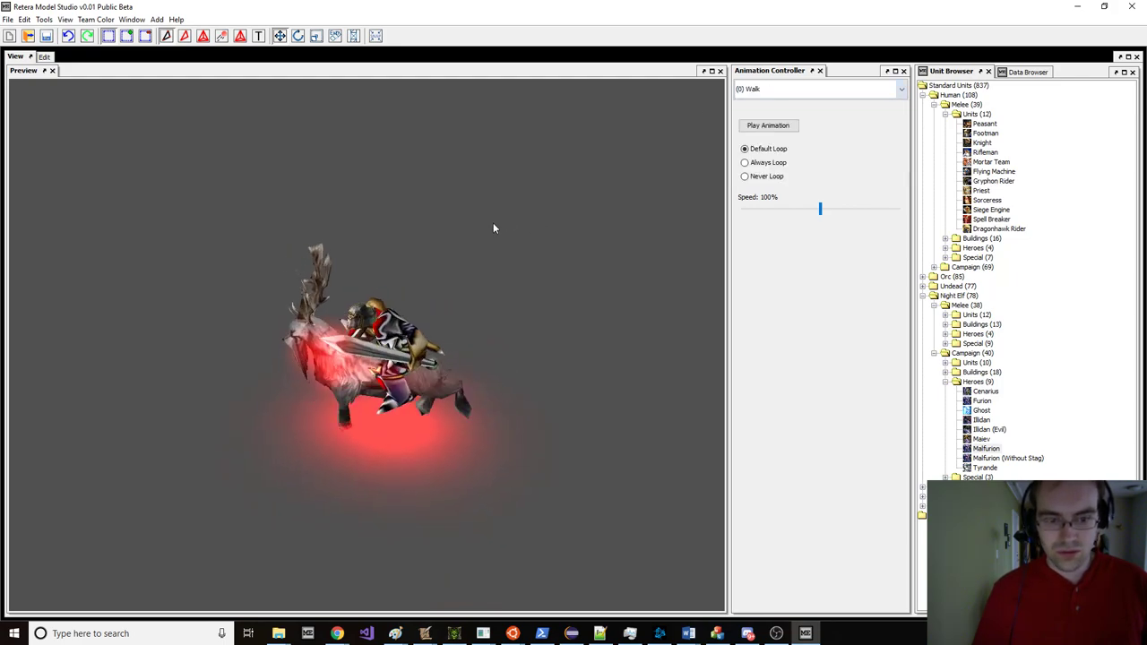
pyautogui.scroll(5, 430, 260)
pyautogui.moveTo(437, 254); pyautogui.dragTo(381, 261)
pyautogui.scroll(-5, 381, 262)
pyautogui.moveTo(381, 260); pyautogui.dragTo(209, 249, button='middle')
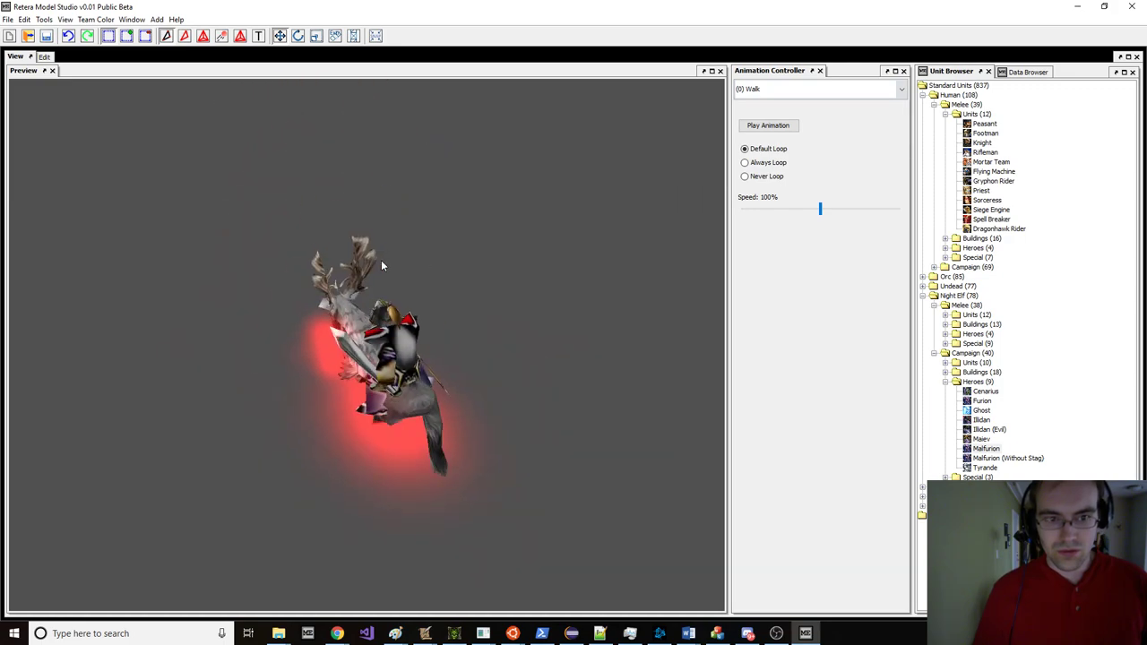
pyautogui.click(44, 57)
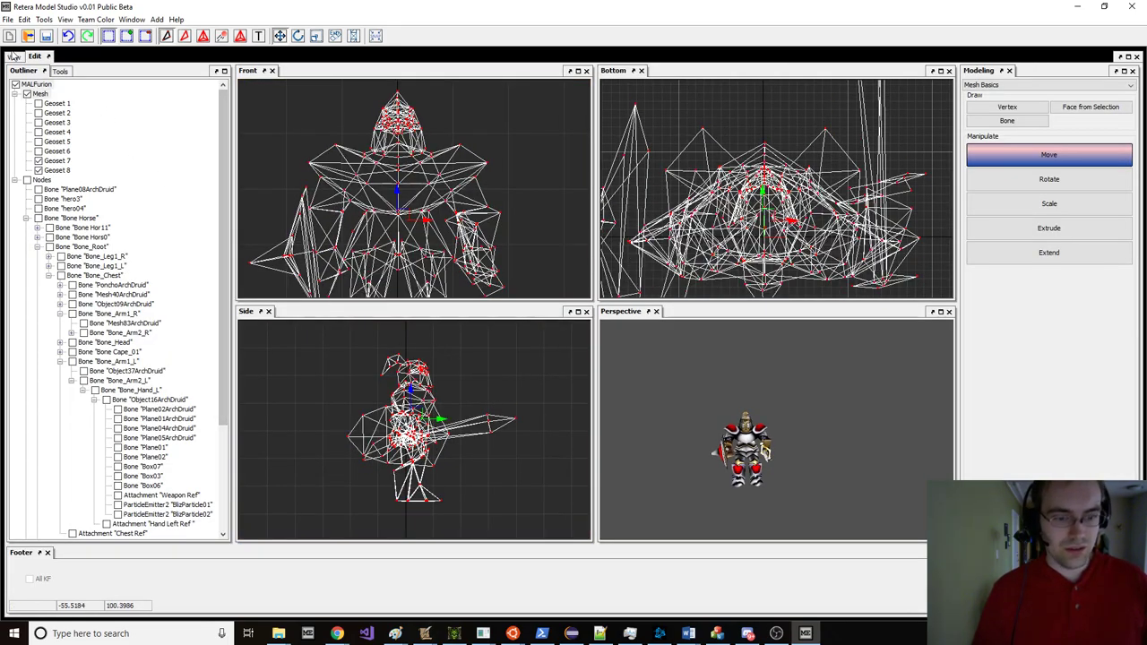
pyautogui.click(13, 56)
# Step: Open FootmanStagRider2.mdx from the Models folder and preview its Walk animation
pyautogui.click(28, 36)
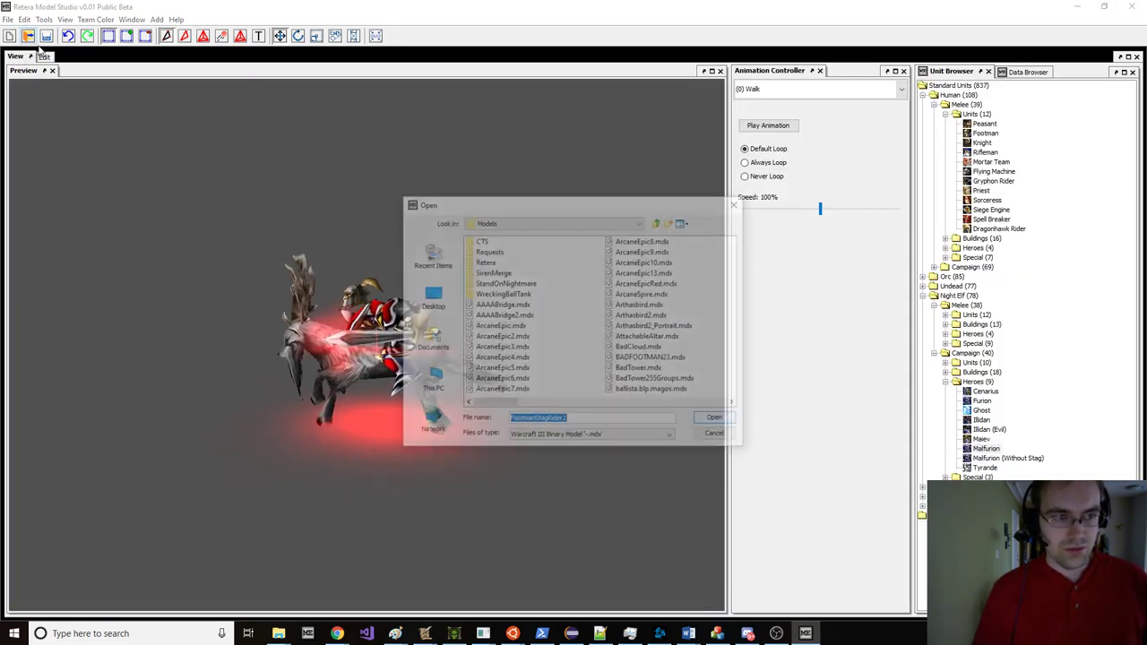
pyautogui.scroll(-10, 565, 307)
pyautogui.scroll(10, 565, 308)
pyautogui.scroll(-10, 565, 307)
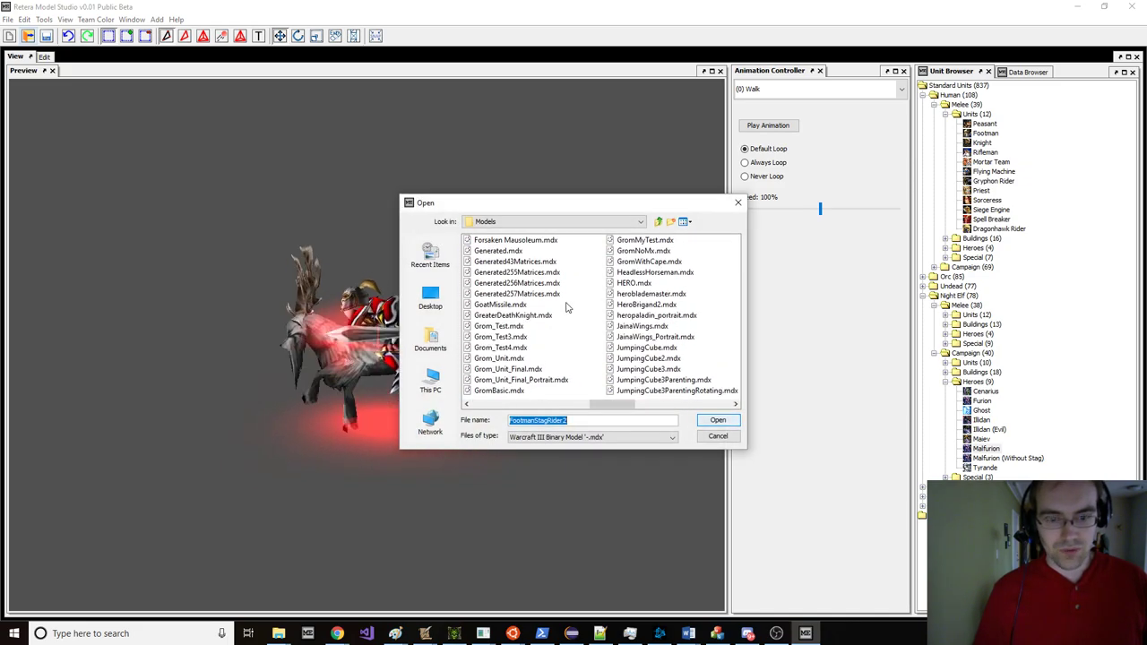
pyautogui.scroll(6, 566, 308)
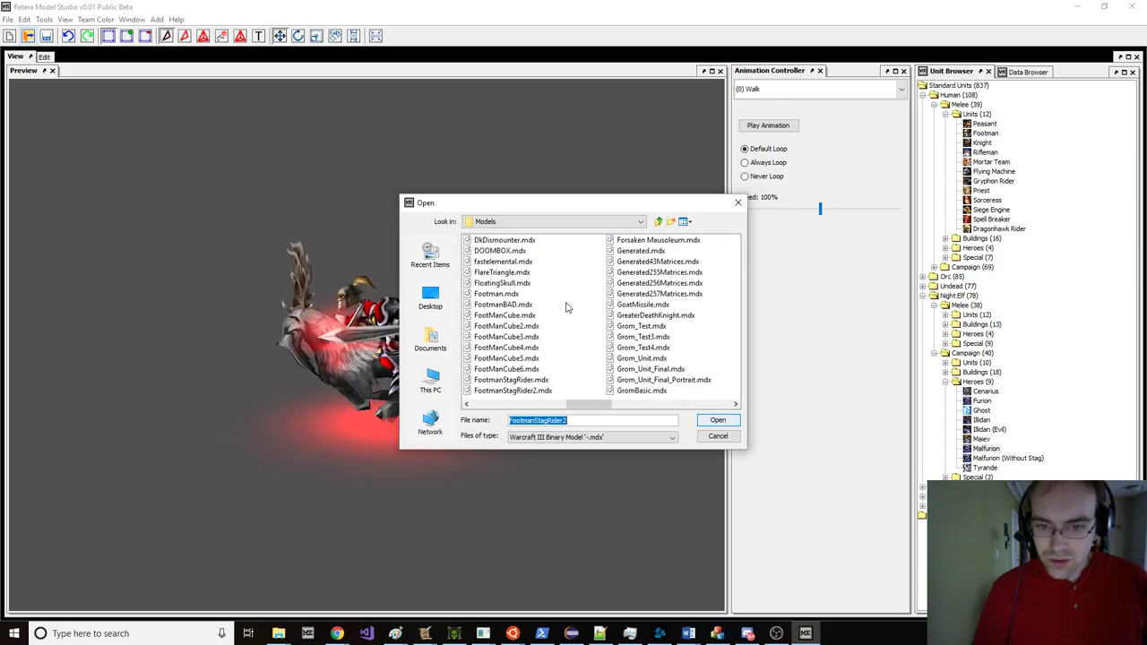
pyautogui.scroll(-2, 583, 316)
pyautogui.scroll(4, 582, 316)
pyautogui.doubleClick(655, 391)
pyautogui.scroll(3, 442, 336)
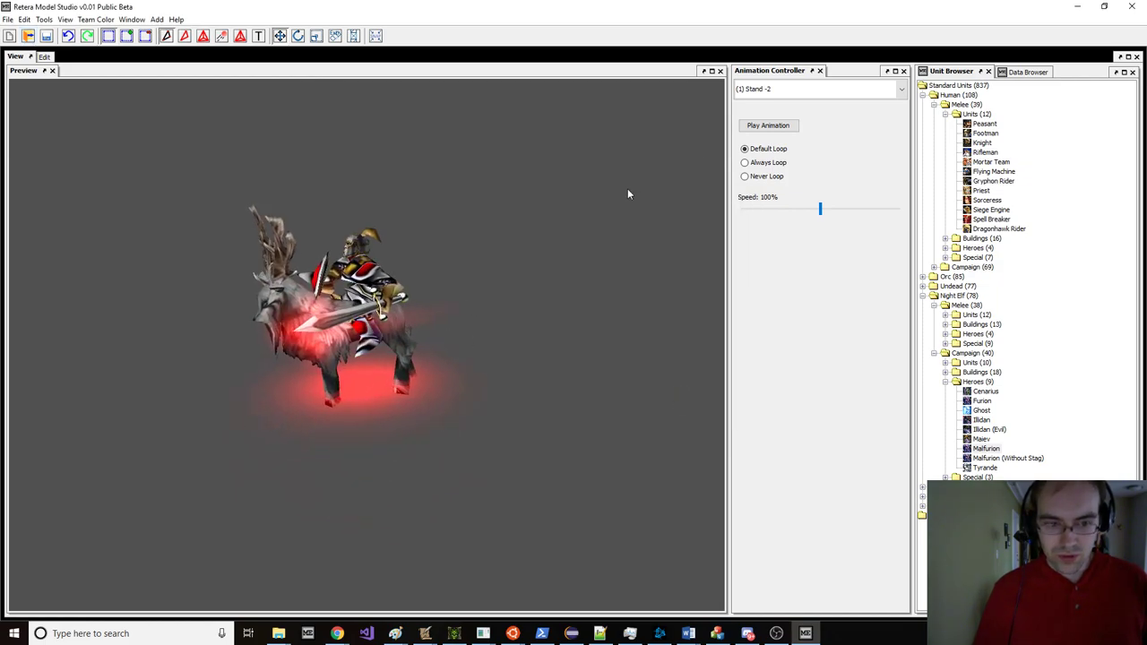
pyautogui.click(780, 89)
pyautogui.scroll(3, 778, 133)
pyautogui.click(757, 105)
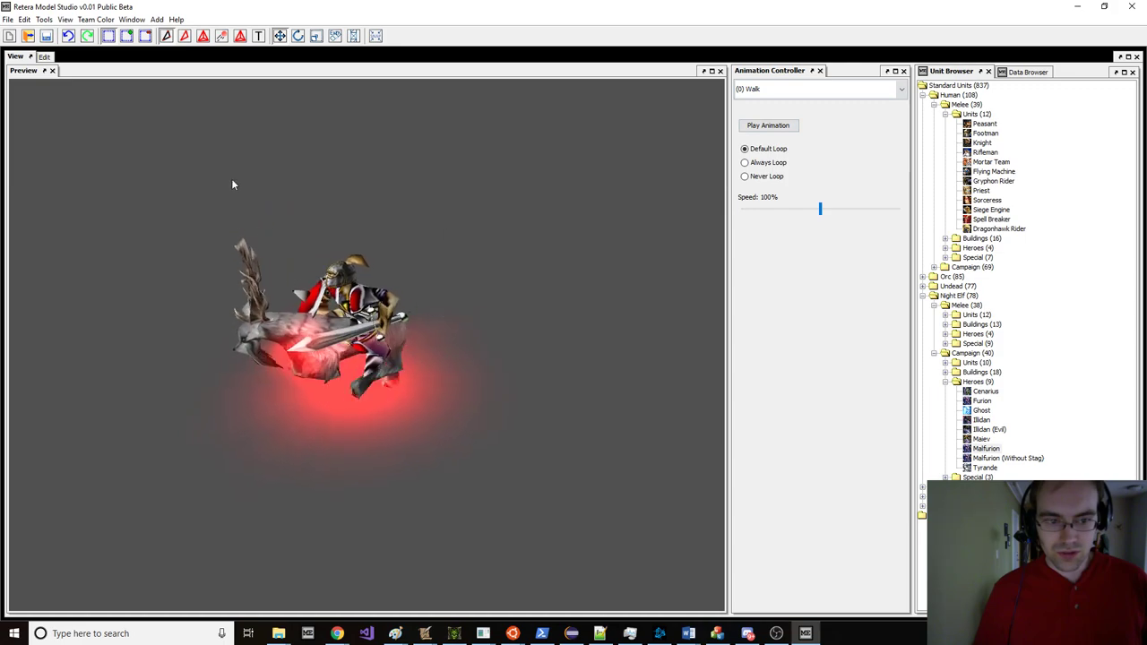
# Step: Compare the Walk animation of the open MalFurion model with FootmanStagRider2, and return to FootmanStagRider2
pyautogui.click(131, 19)
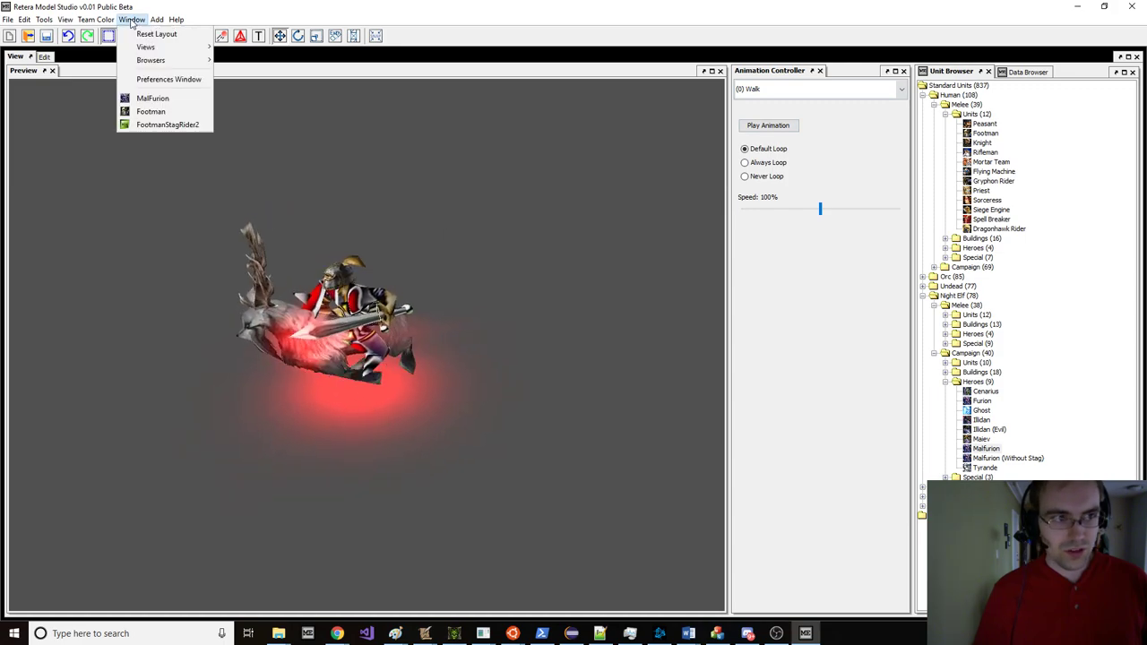
pyautogui.click(173, 100)
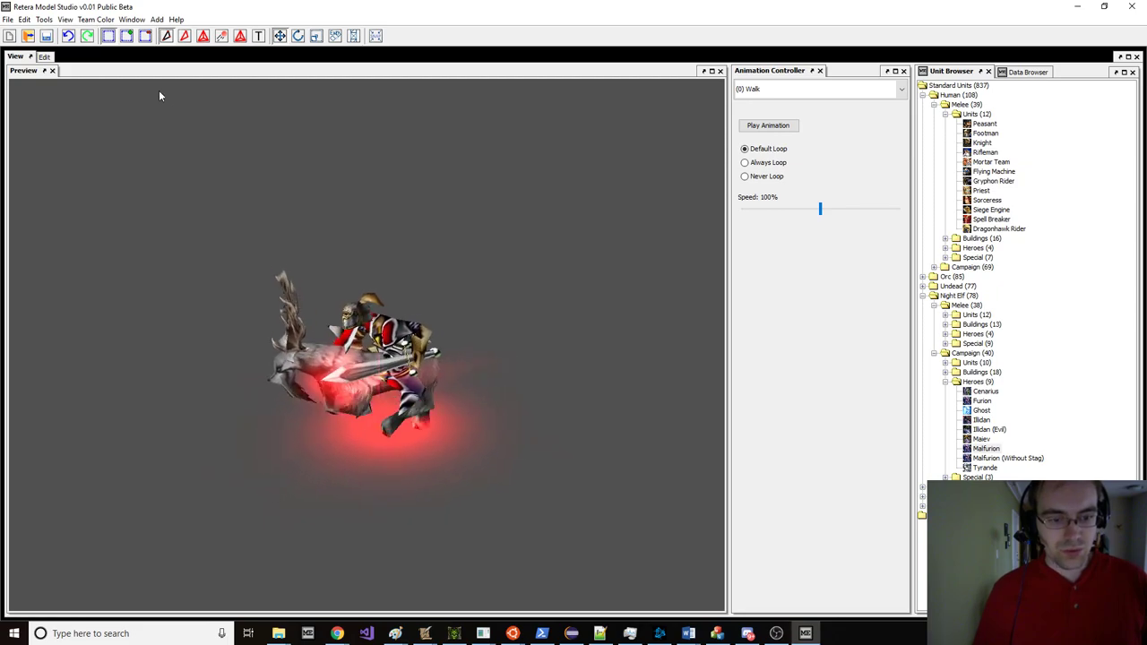
pyautogui.click(132, 19)
pyautogui.click(168, 125)
# Step: Select the footman's helmet faces in FootmanStagRider2 and inspect which bones their matrix uses
pyautogui.click(45, 56)
pyautogui.scroll(2, 302, 140)
pyautogui.scroll(5, 378, 333)
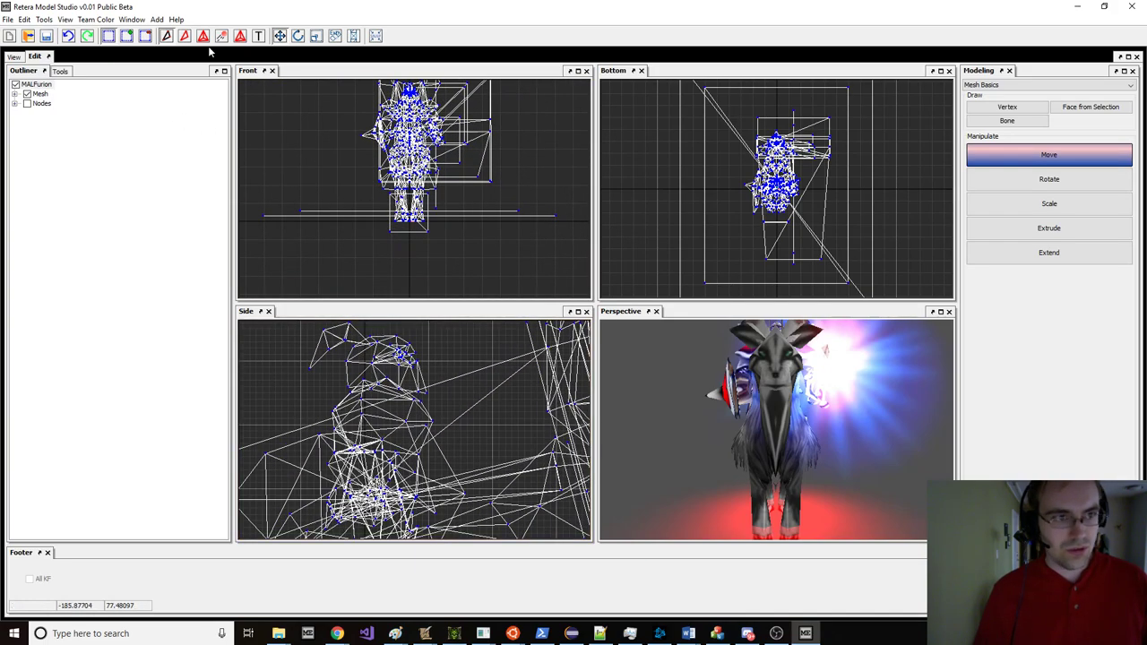
pyautogui.click(44, 19)
pyautogui.click(71, 33)
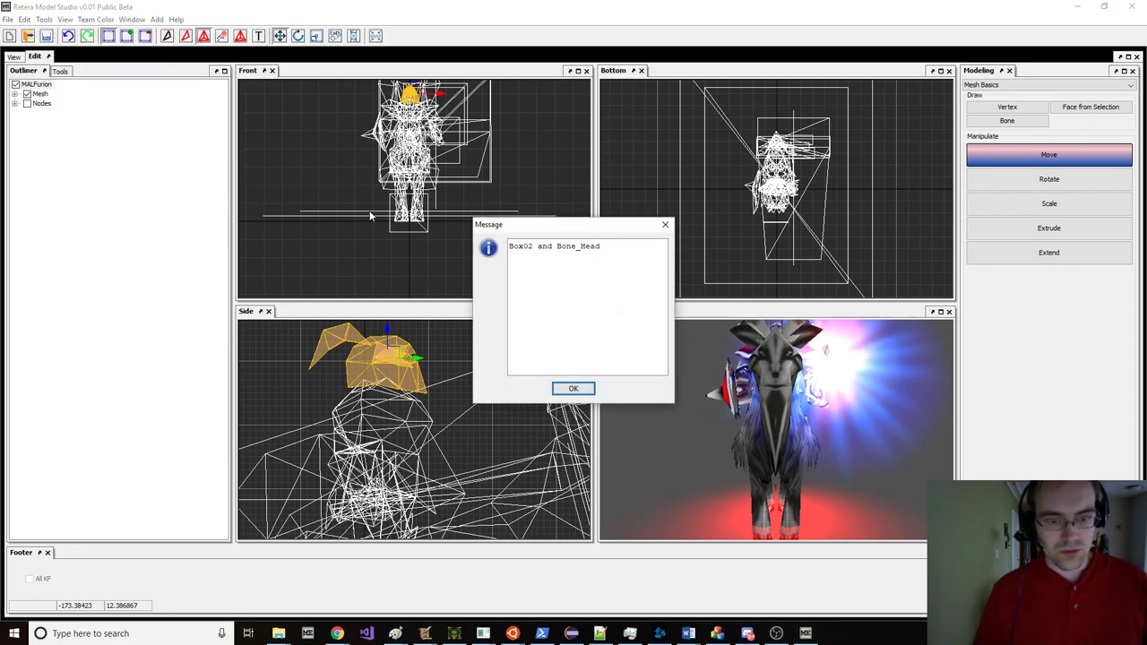
pyautogui.press('Return')
# Step: Expand the mesh and node lists in the model outline and locate the Box02 bone
pyautogui.moveTo(444, 107); pyautogui.dragTo(447, 146, button='middle')
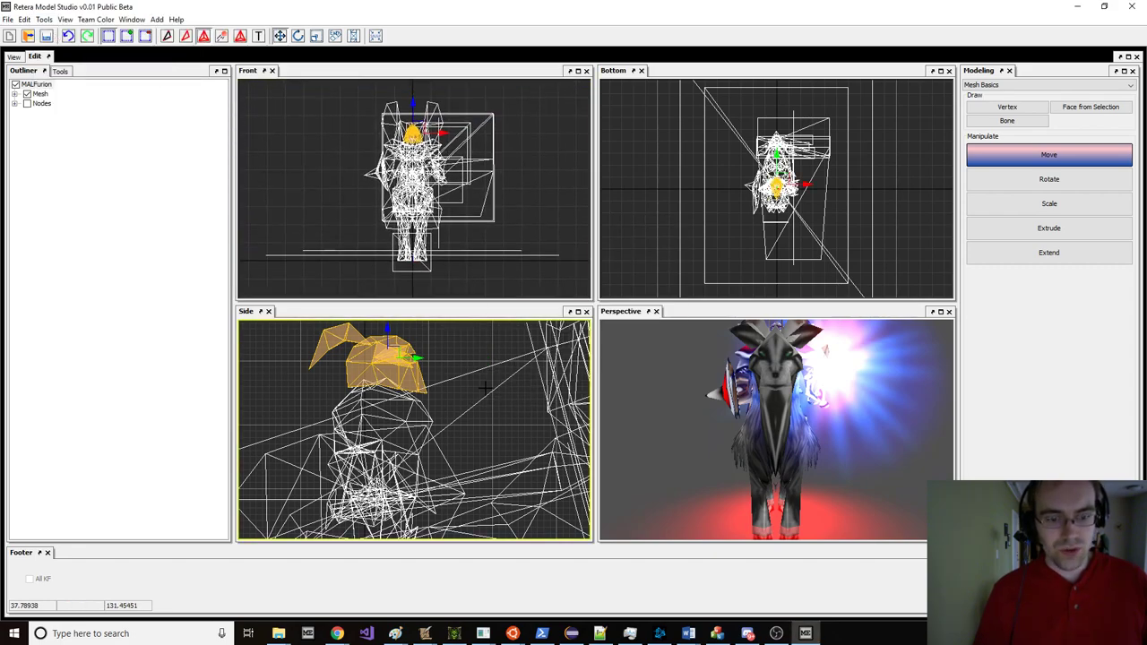
pyautogui.scroll(-2, 483, 387)
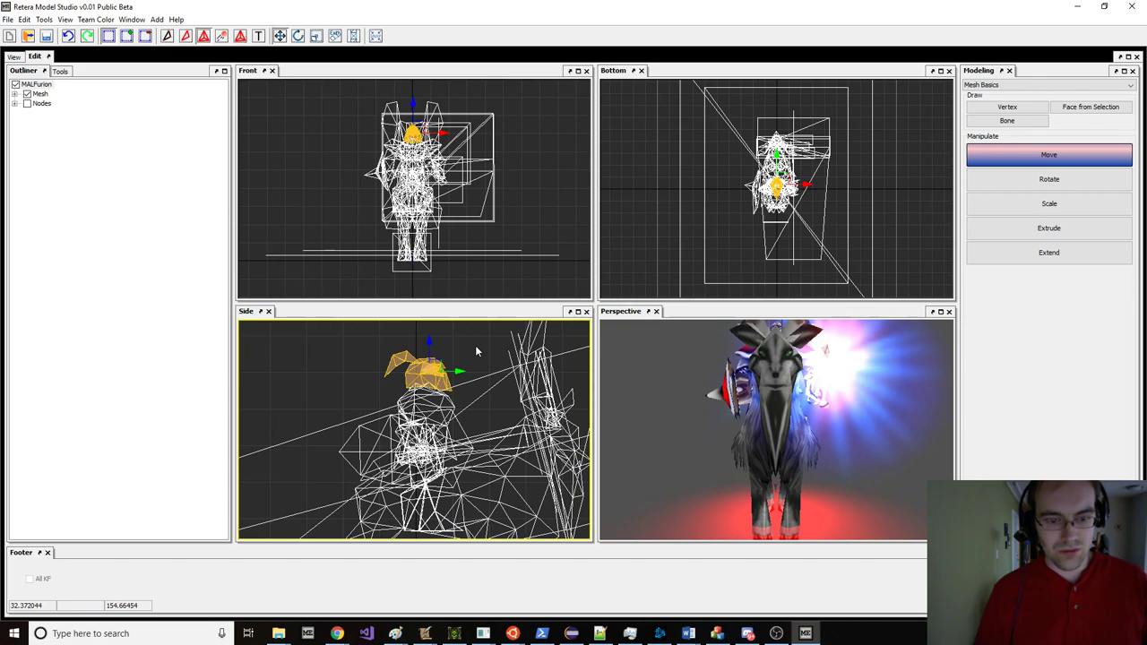
pyautogui.scroll(-1, 476, 350)
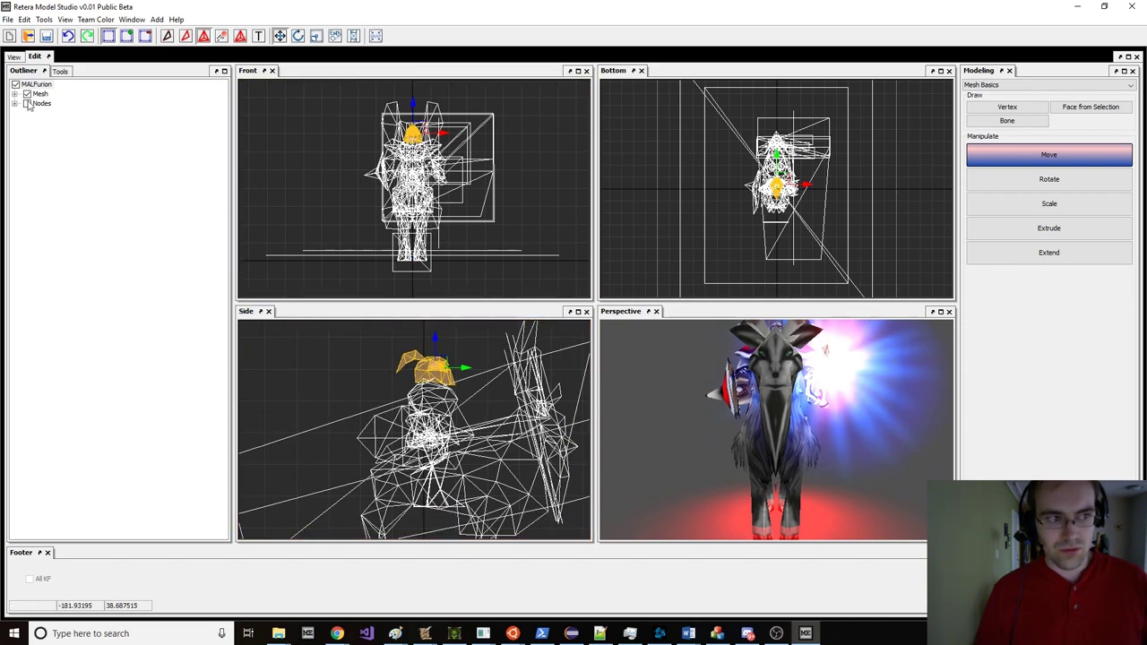
pyautogui.click(15, 180)
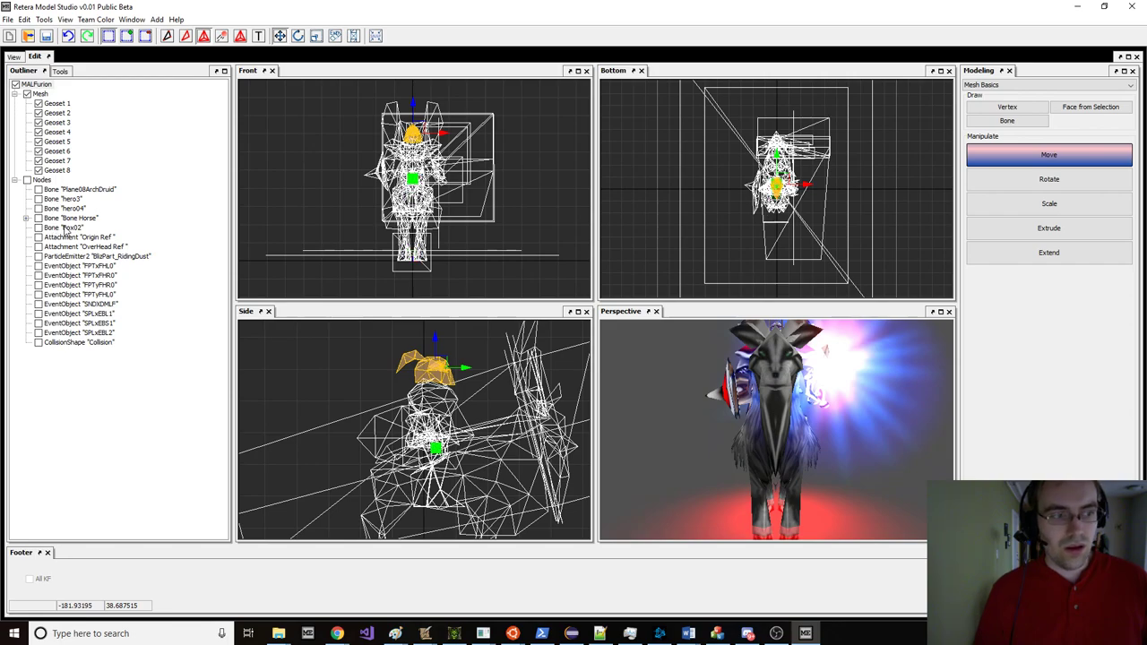
# Step: Try moving the Box02 bone above and behind the rider in the Side viewport, and check the Walk preview
pyautogui.scroll(2, 391, 414)
pyautogui.press('a')
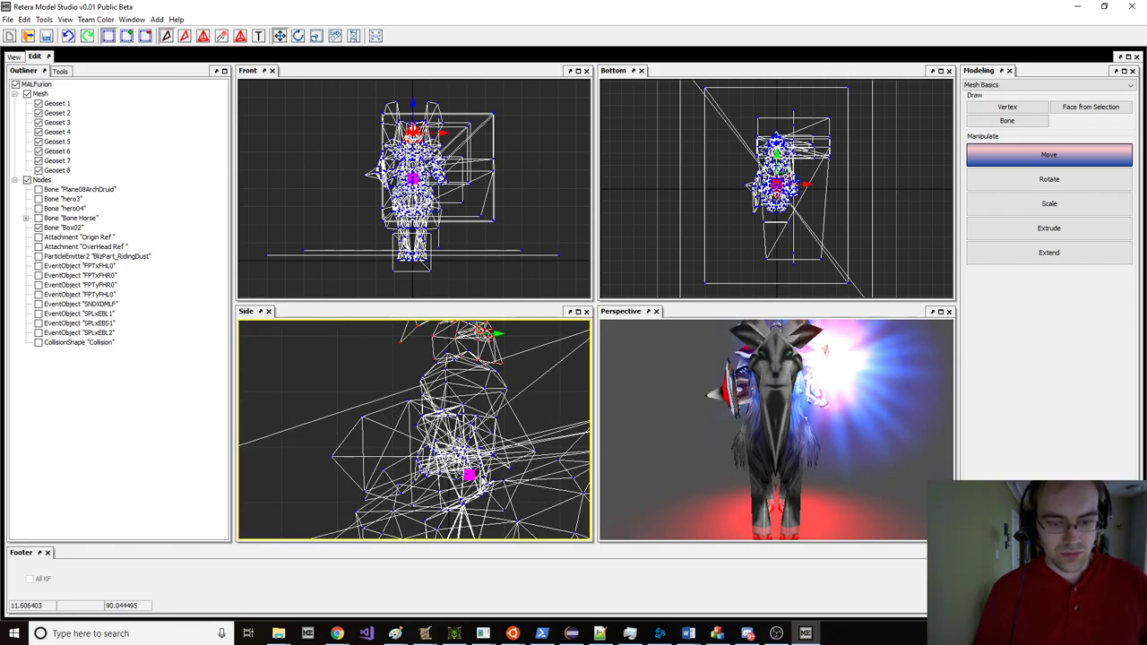
pyautogui.scroll(-2, 512, 476)
pyautogui.scroll(-2, 429, 383)
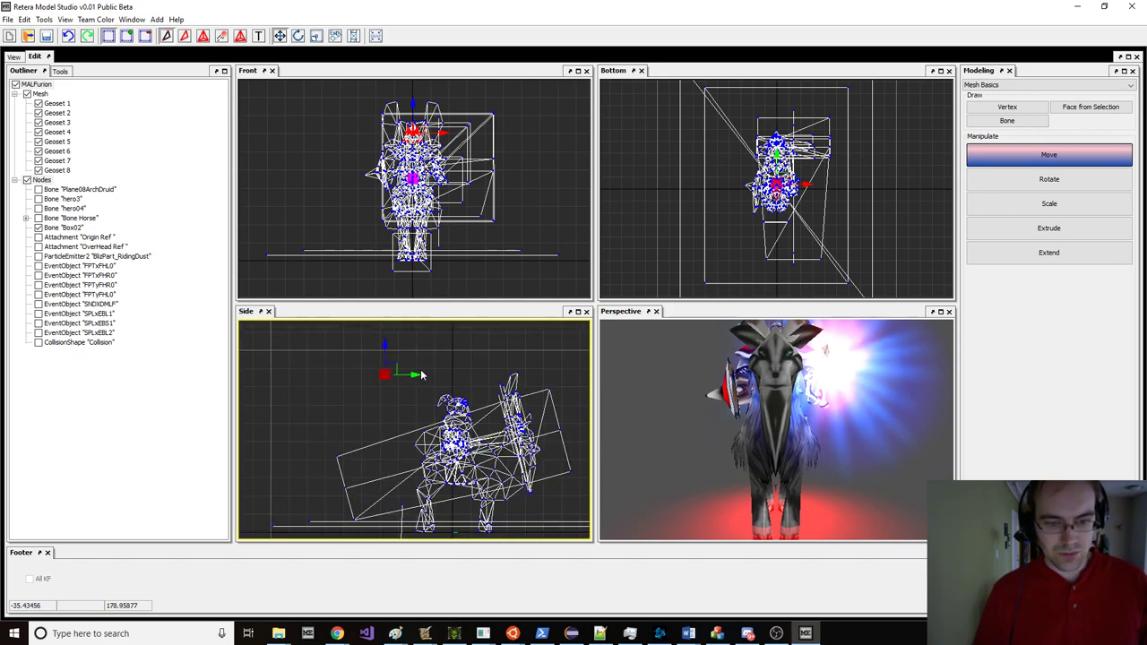
pyautogui.click(14, 55)
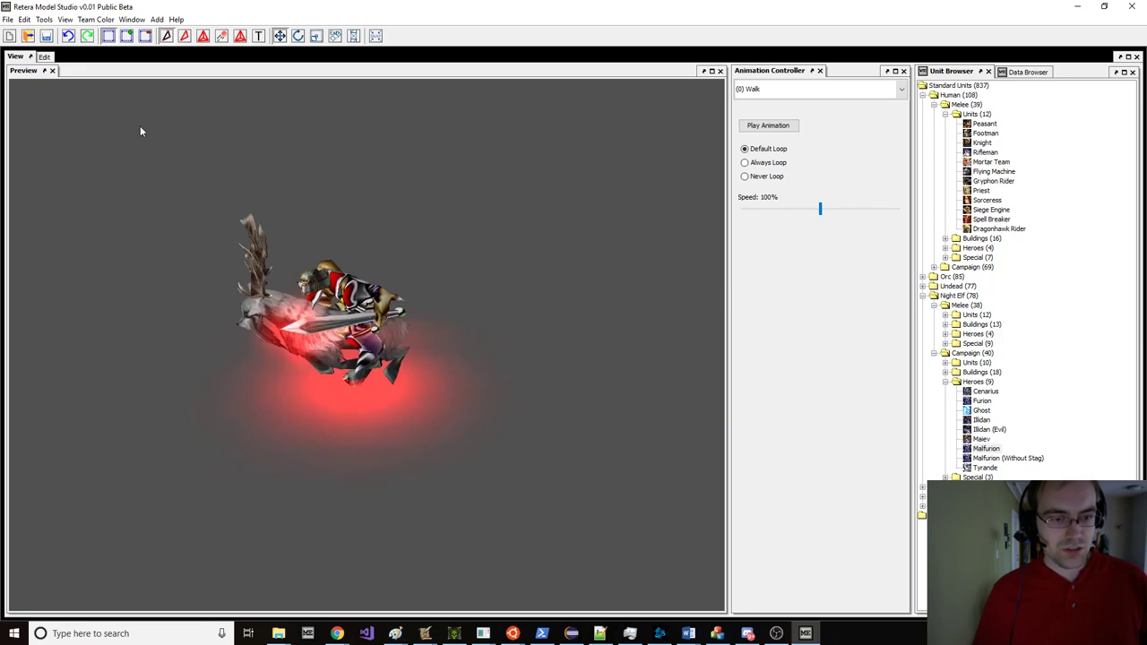
# Step: Undo the deletion and the move of the Box02 bone, and inspect the Walk preview
pyautogui.click(45, 56)
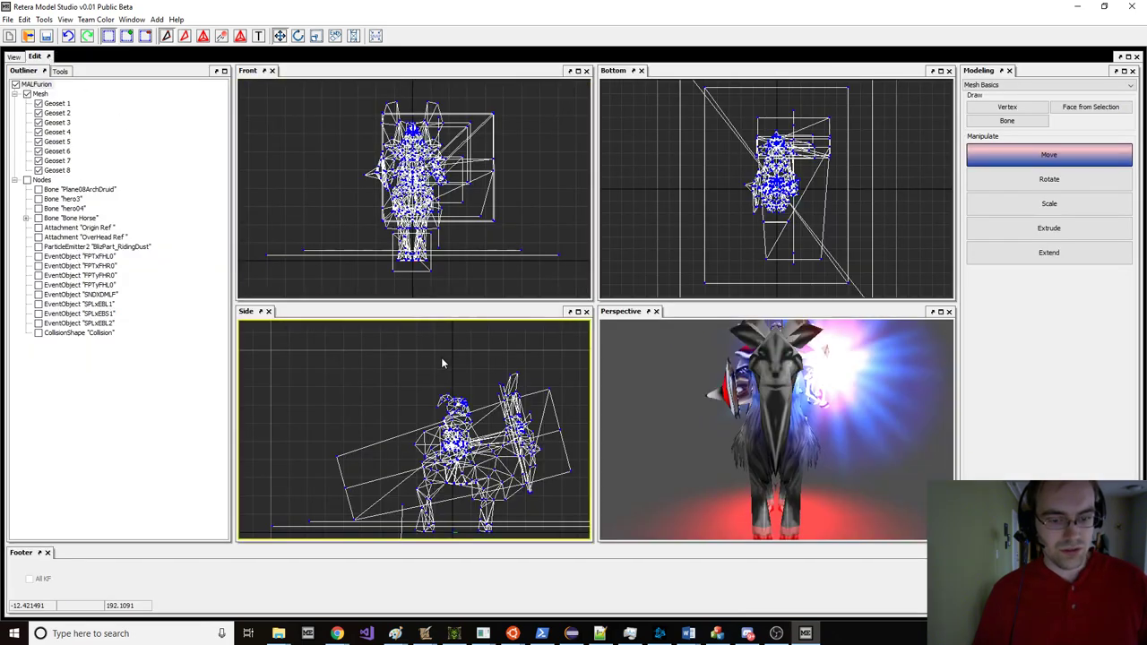
pyautogui.hotkey('ctrl', 'z')
pyautogui.hotkey('ctrl', 'z')
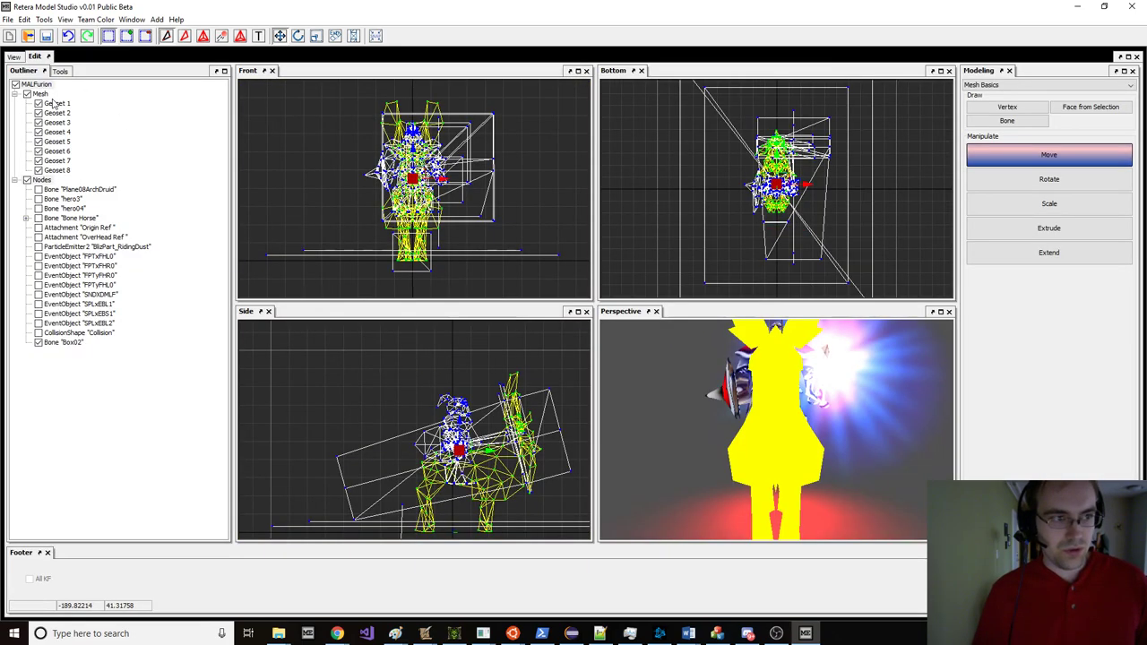
pyautogui.click(14, 57)
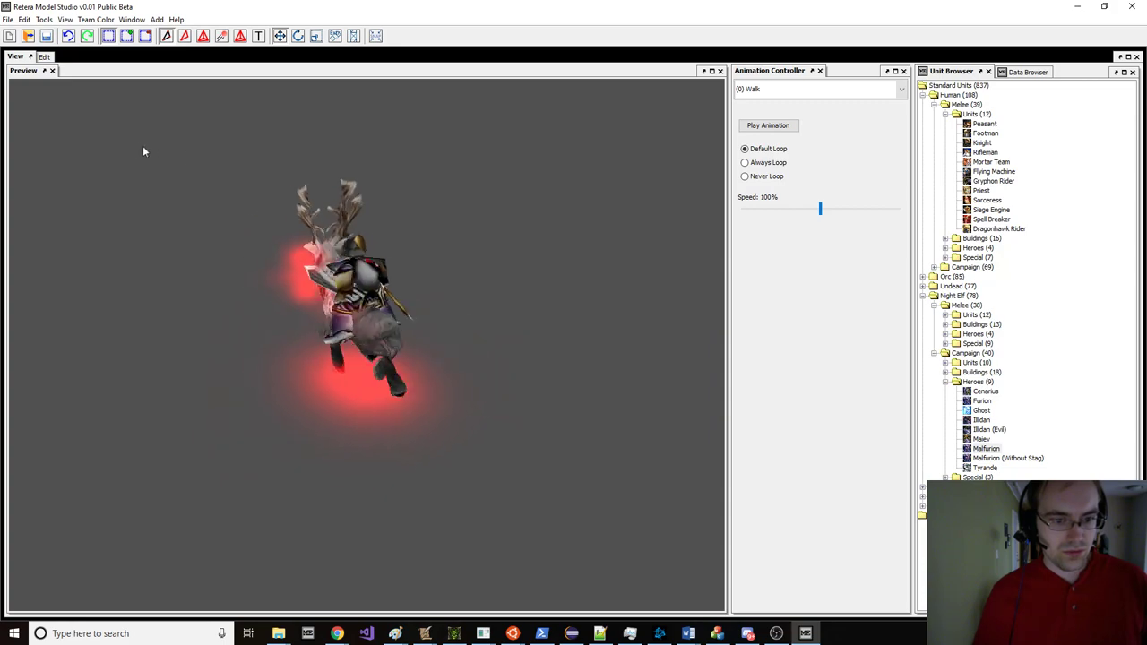
pyautogui.moveTo(136, 145); pyautogui.dragTo(71, 145)
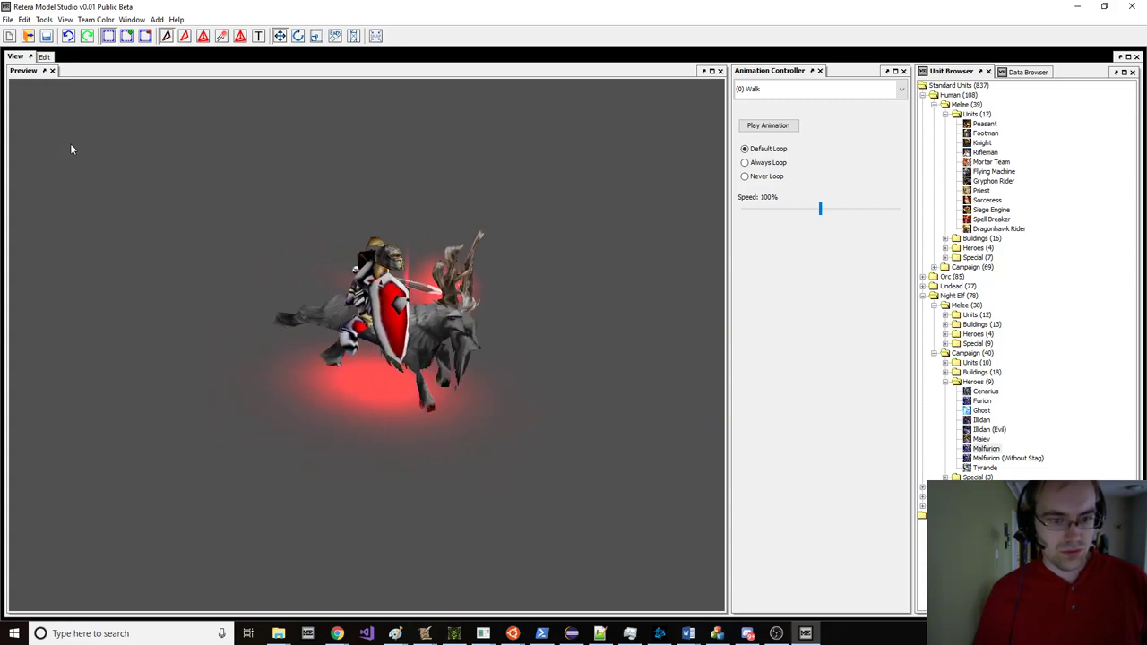
# Step: Set the Box02 bone's parent to a bone within the Bone Horse hierarchy, and check the Walk preview
pyautogui.click(44, 58)
pyautogui.rightClick(510, 375)
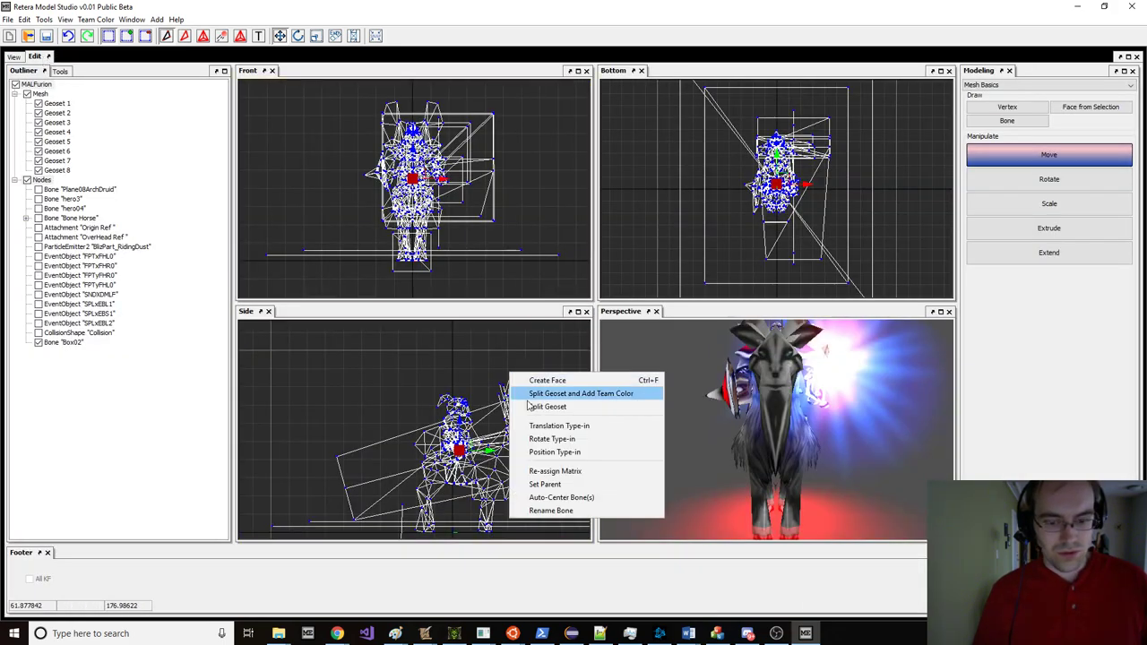
pyautogui.click(557, 471)
pyautogui.click(433, 614)
pyautogui.rightClick(421, 351)
pyautogui.click(475, 459)
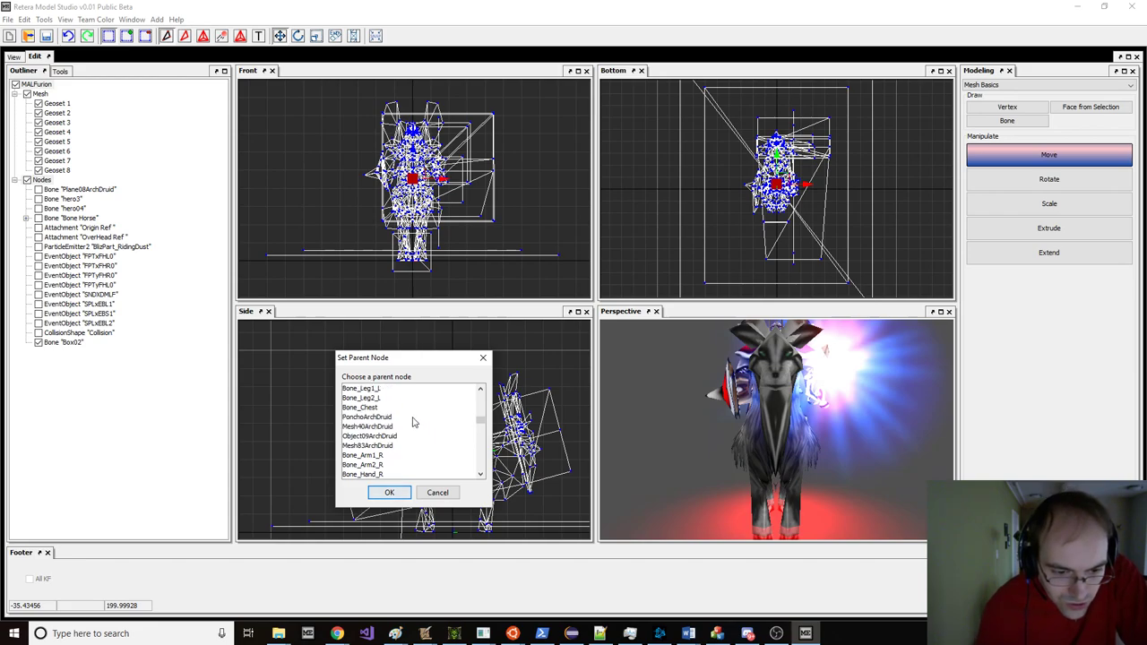
pyautogui.click(387, 494)
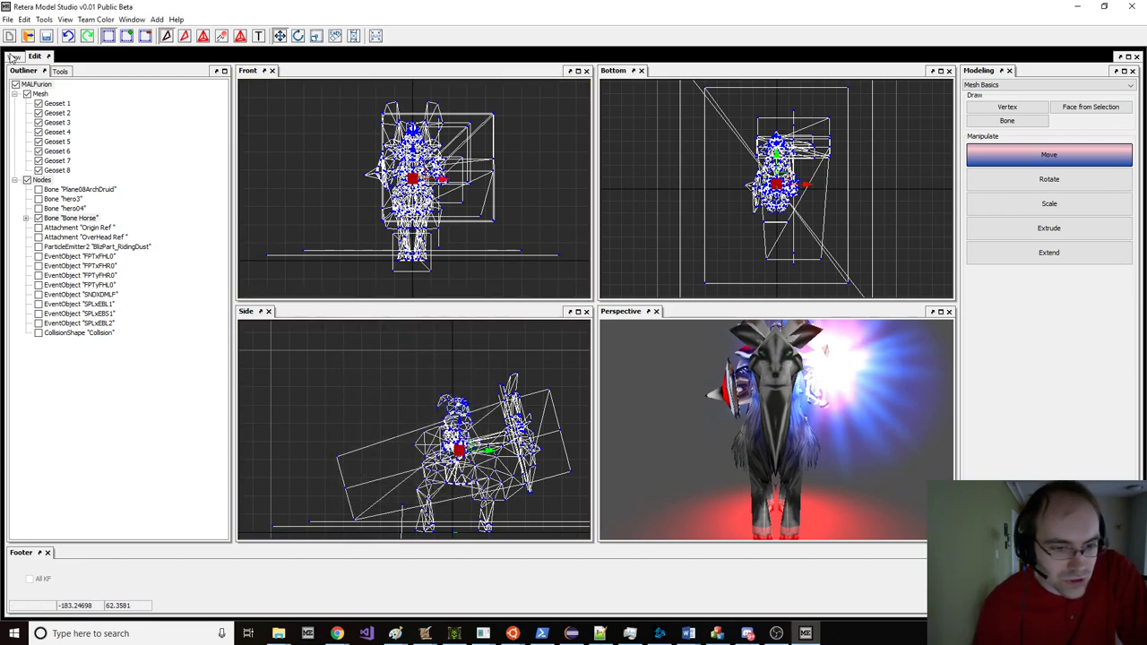
pyautogui.click(14, 56)
pyautogui.moveTo(275, 195); pyautogui.dragTo(148, 190, button='right')
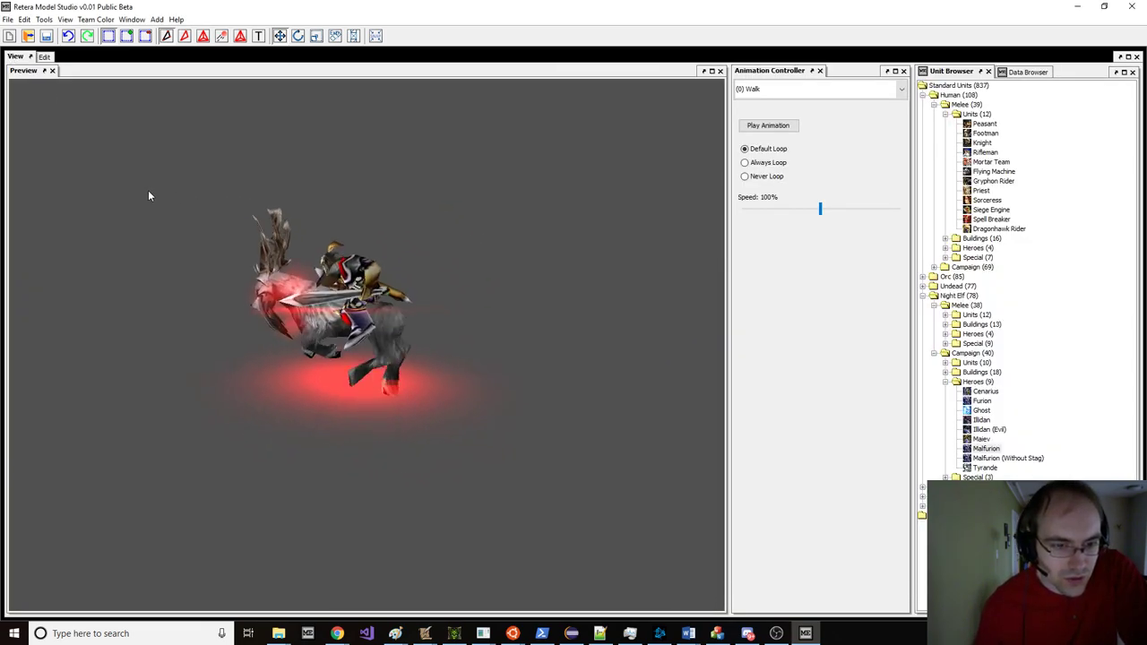
# Step: Assign the parent node of the Box02 bone again and recheck the Walk preview
pyautogui.click(44, 57)
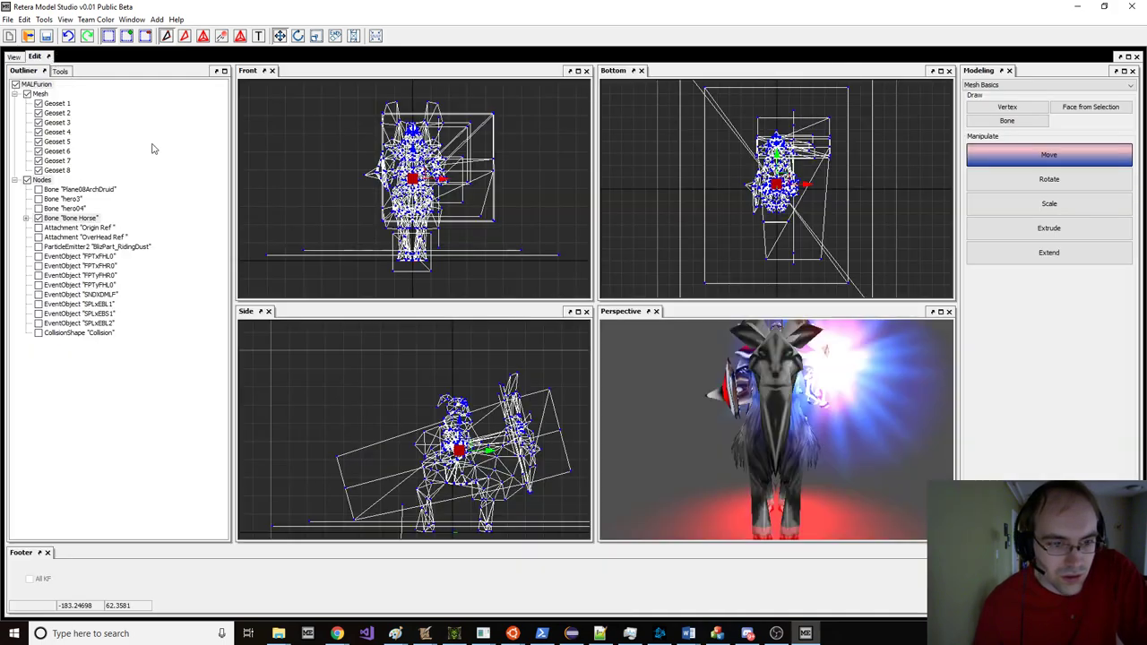
pyautogui.rightClick(399, 375)
pyautogui.click(456, 488)
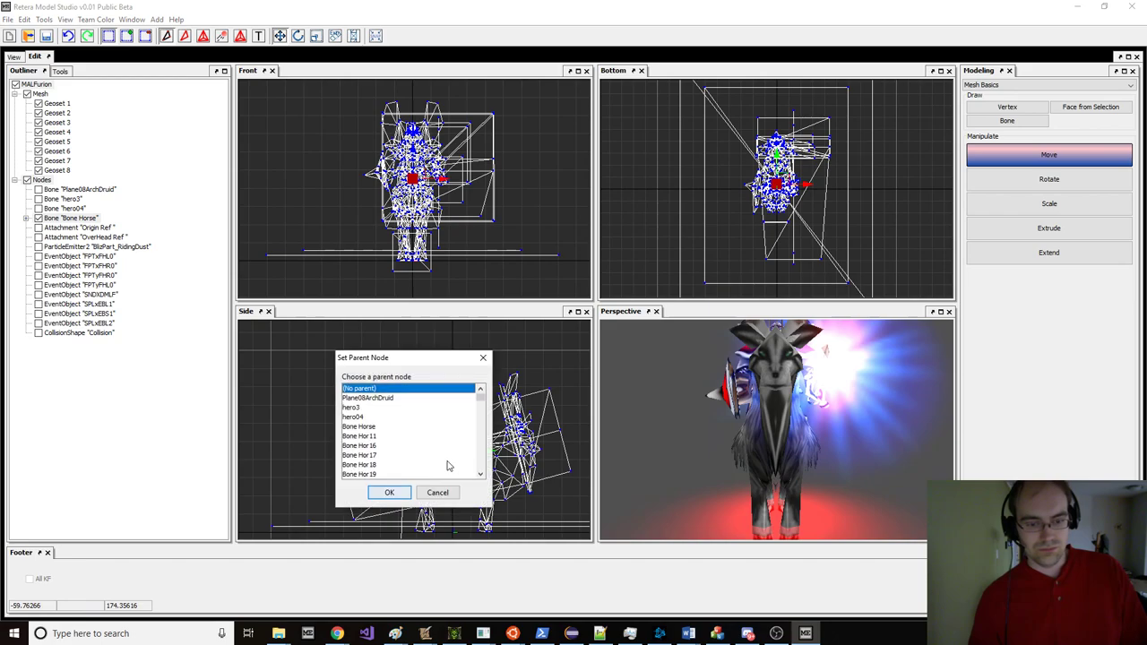
pyautogui.click(389, 491)
pyautogui.click(15, 56)
pyautogui.moveTo(234, 254)
pyautogui.mouseDown()
pyautogui.moveTo(284, 265)
pyautogui.moveTo(247, 229)
pyautogui.moveTo(228, 243)
pyautogui.mouseUp()
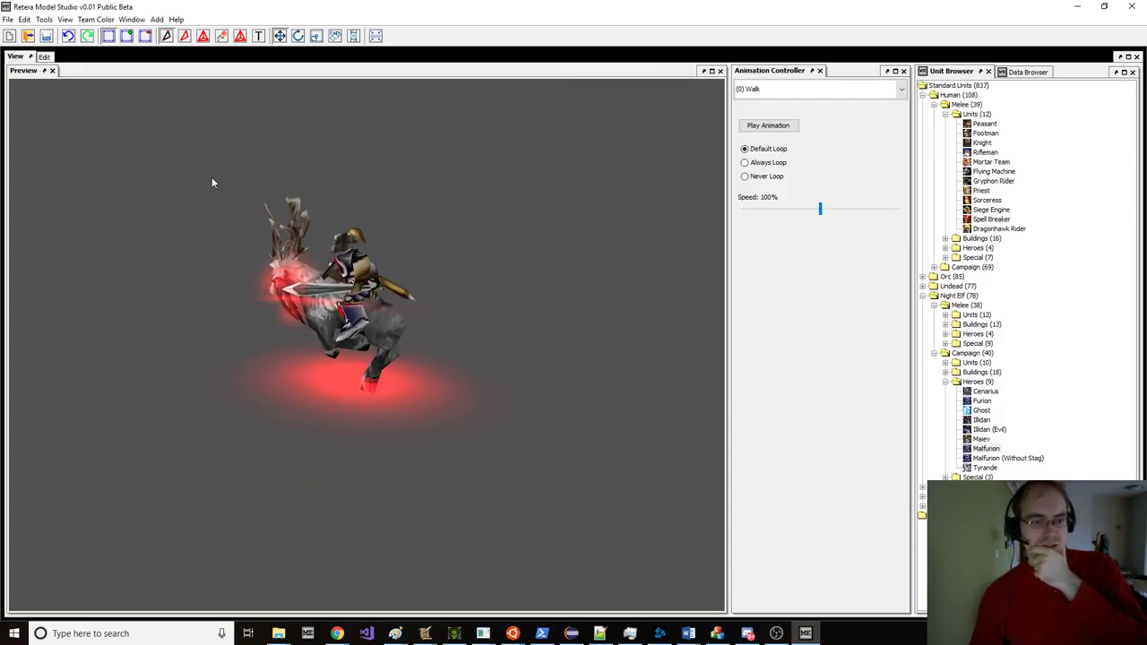
# Step: Preview the Stand -1 and Death animations to examine how the helmet follows the rider
pyautogui.moveTo(206, 175); pyautogui.dragTo(197, 192)
pyautogui.click(833, 89)
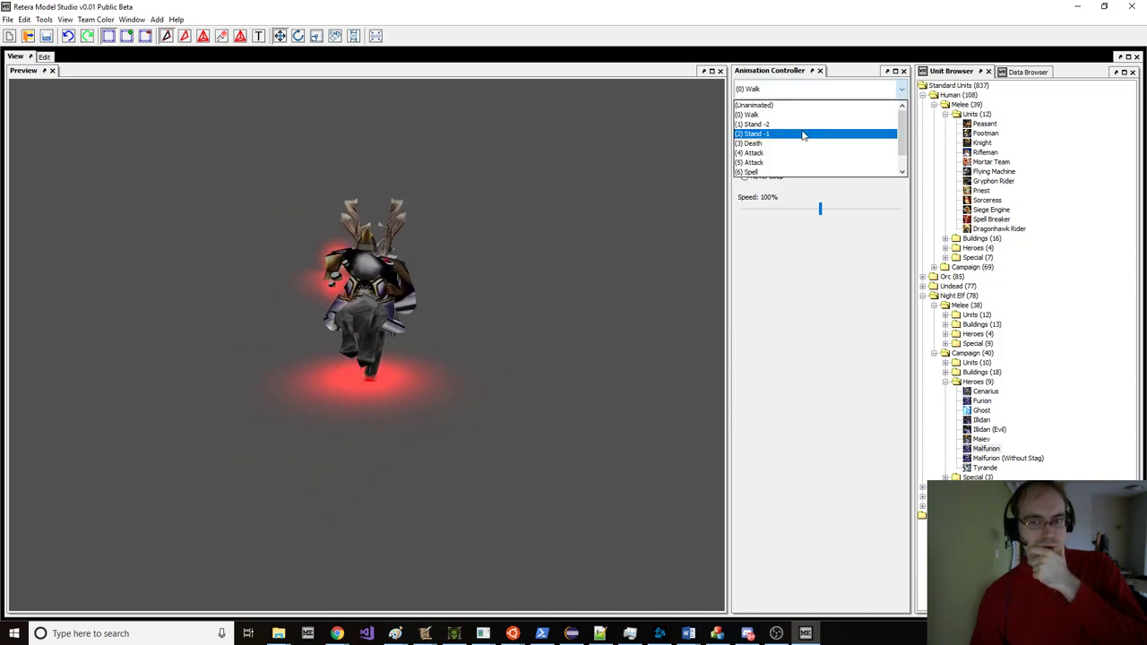
pyautogui.click(803, 134)
pyautogui.click(766, 93)
pyautogui.click(778, 146)
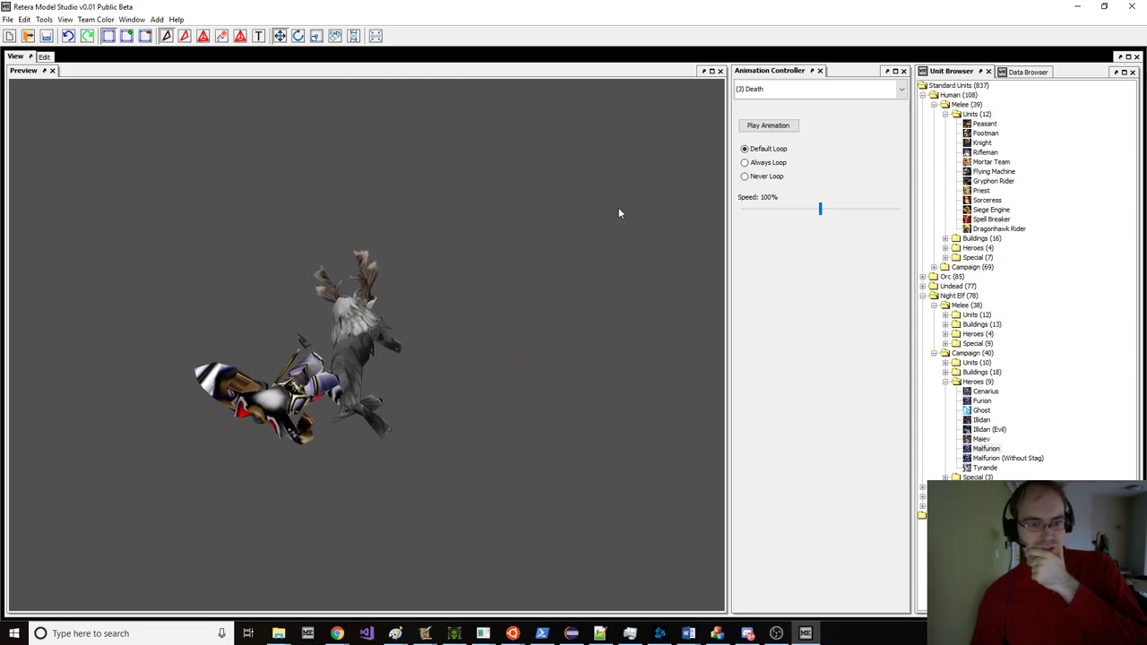
pyautogui.click(45, 57)
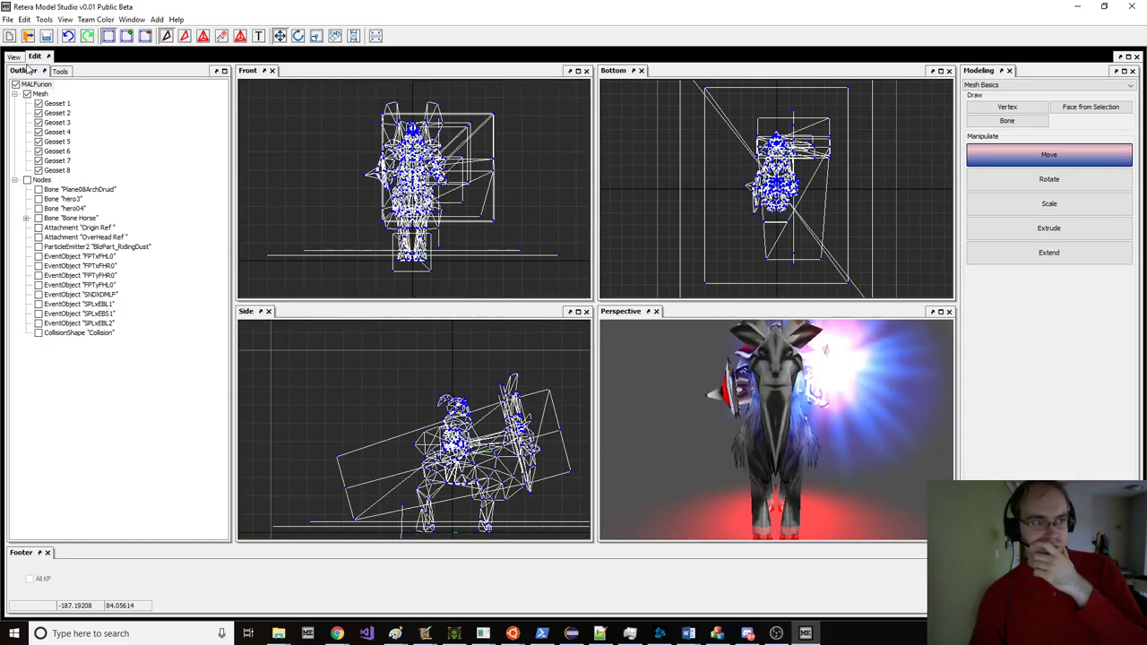
pyautogui.click(14, 57)
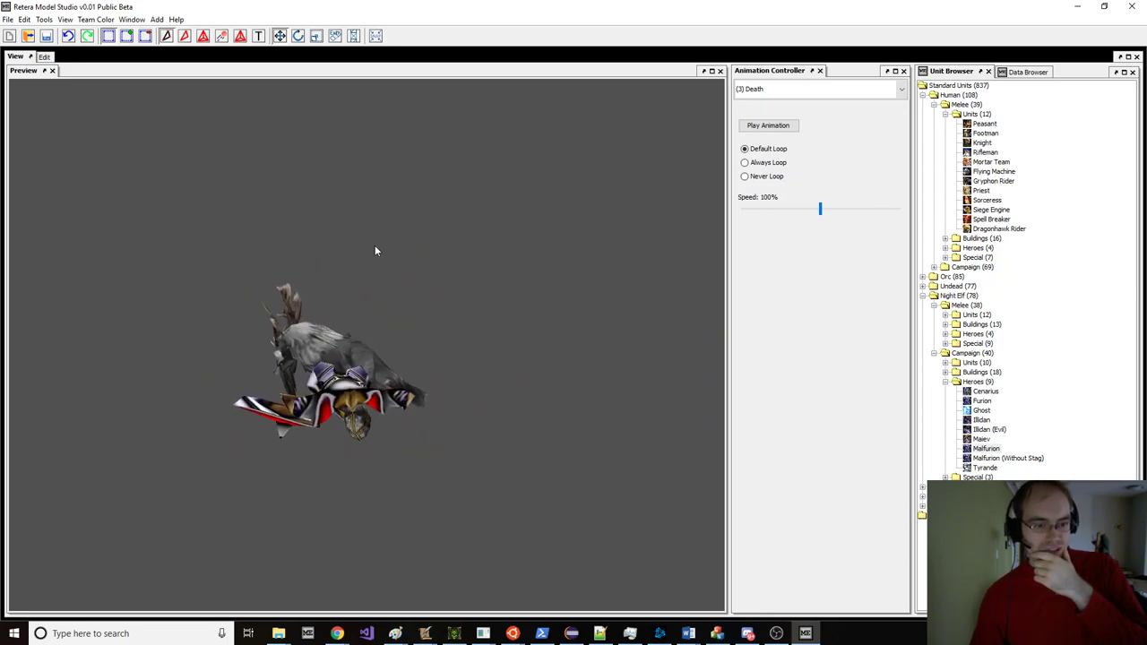
# Step: Return to the mesh editing views and hide Geosets 1 to 6, keeping only Geosets 7 and 8 of the footman shown
pyautogui.click(45, 58)
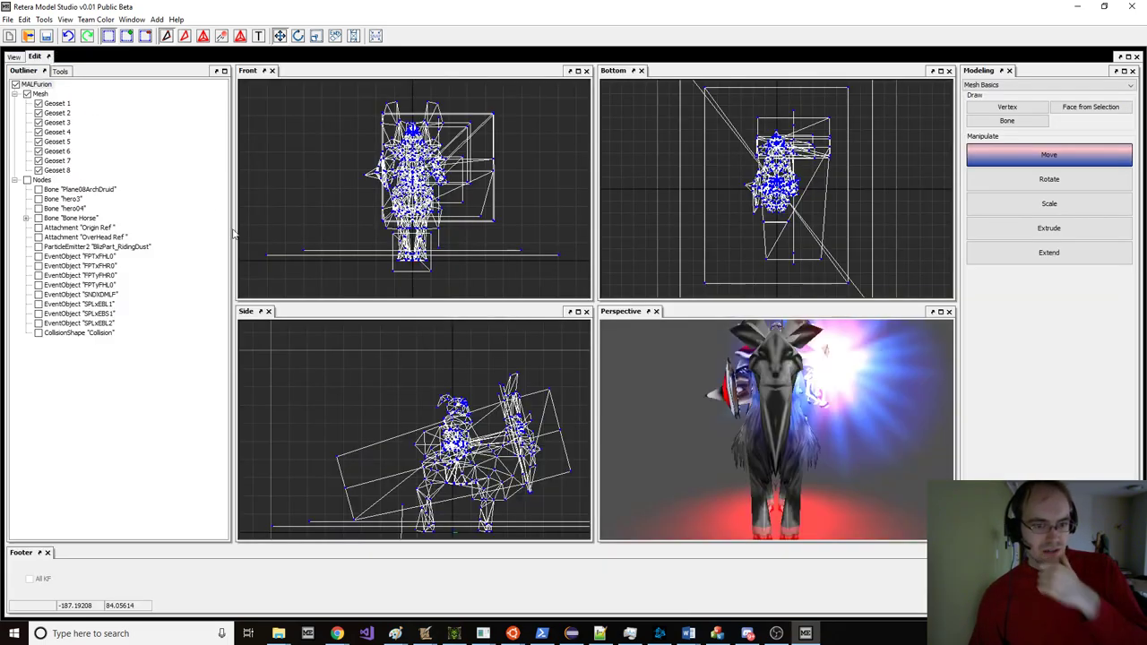
pyautogui.scroll(6, 476, 366)
pyautogui.moveTo(412, 394); pyautogui.dragTo(363, 339, button='middle')
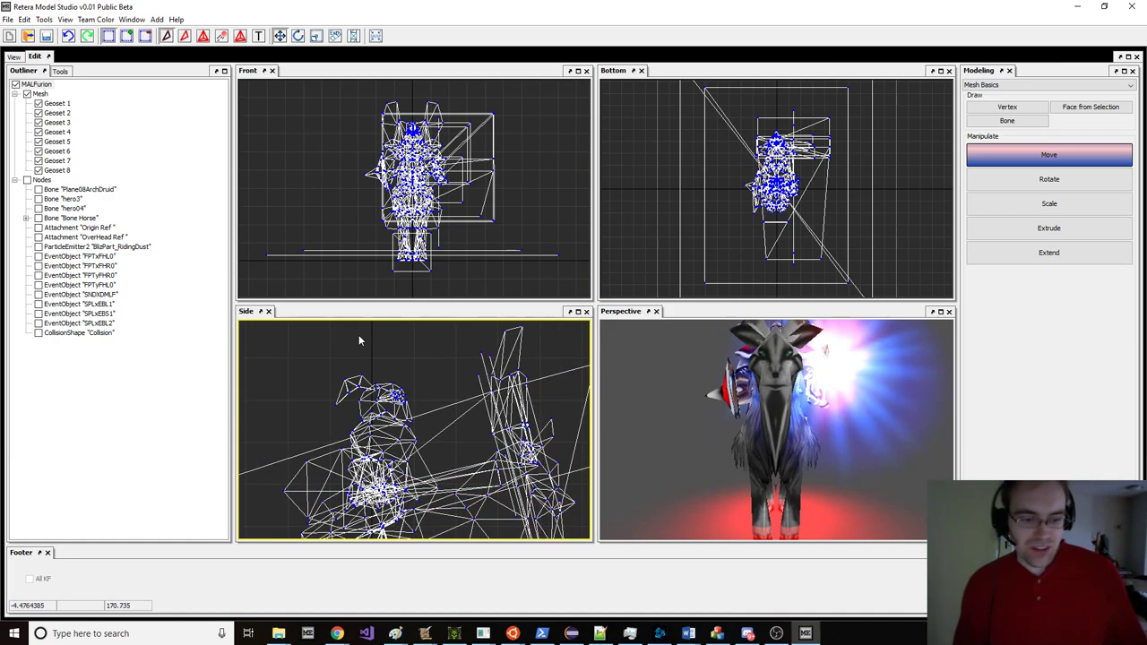
pyautogui.click(37, 103)
pyautogui.click(38, 113)
pyautogui.click(38, 122)
pyautogui.click(37, 132)
pyautogui.click(37, 142)
pyautogui.click(38, 151)
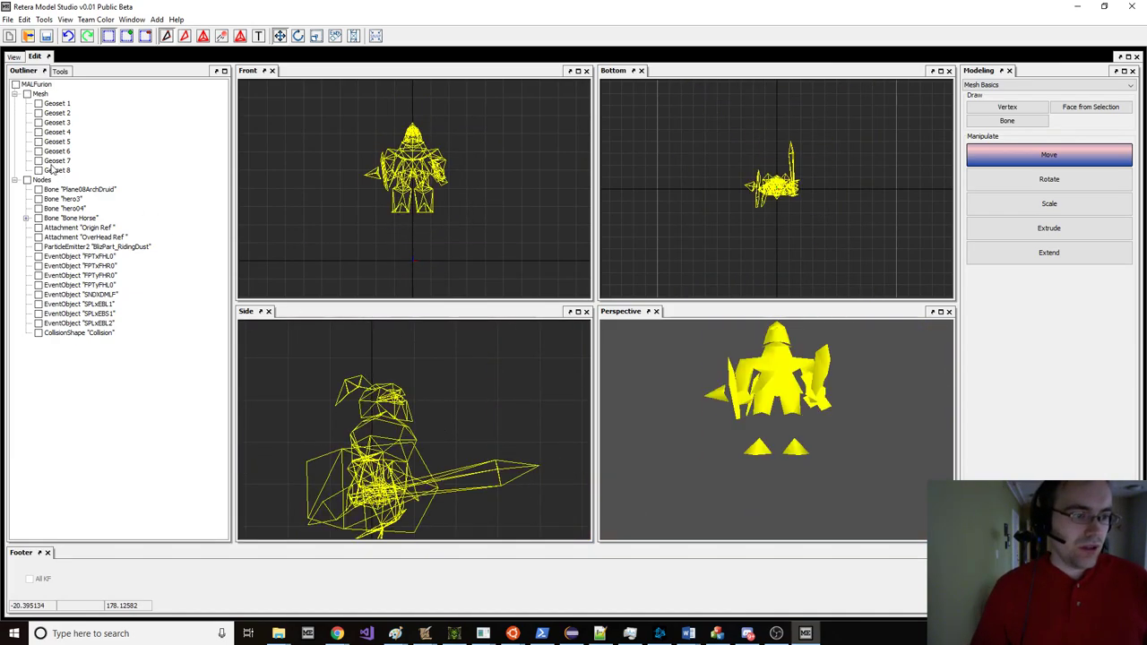
# Step: Show the Bone_Root bones under Bone Horse, then scale and reposition the entire footman mesh to fit them
pyautogui.moveTo(382, 420); pyautogui.dragTo(385, 360, button='middle')
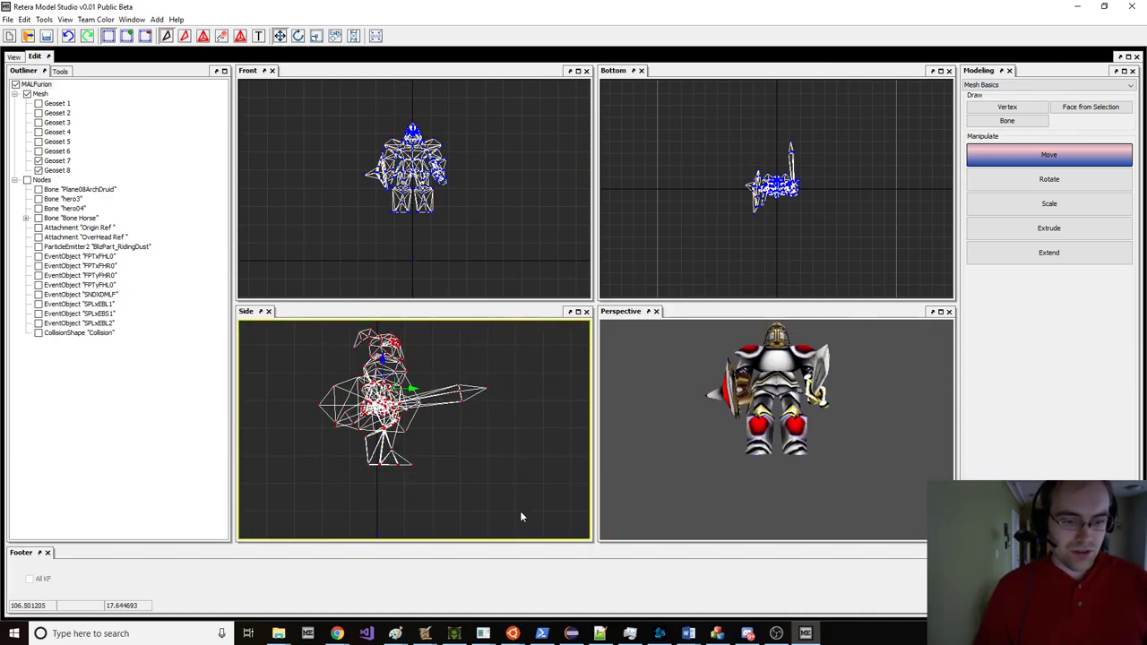
pyautogui.press('r')
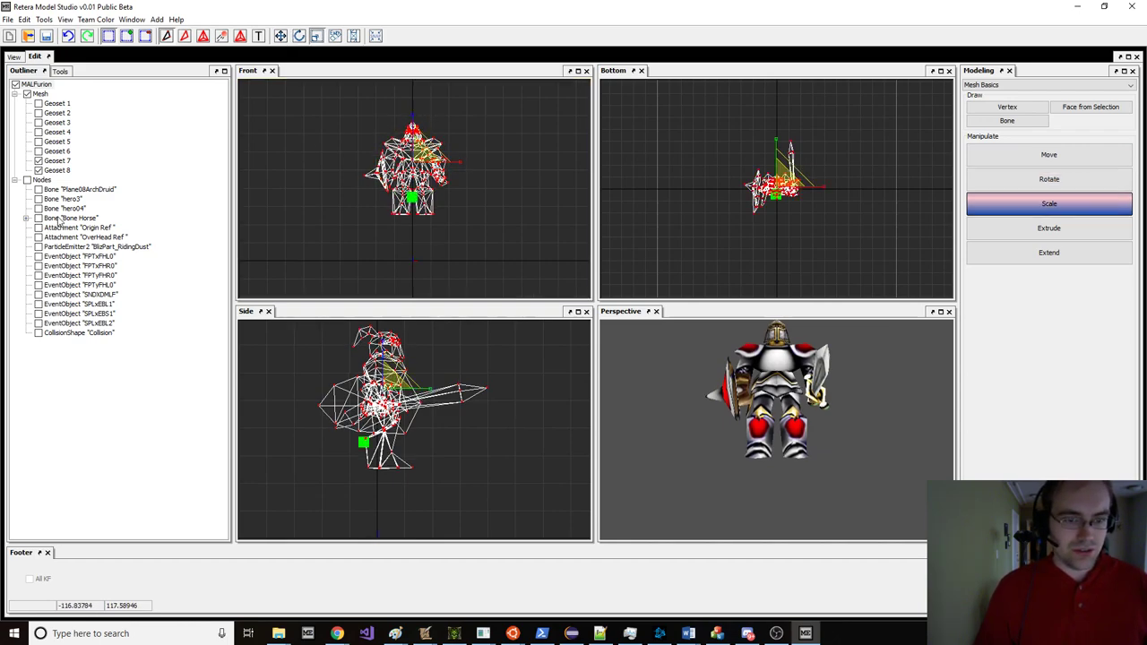
pyautogui.click(27, 219)
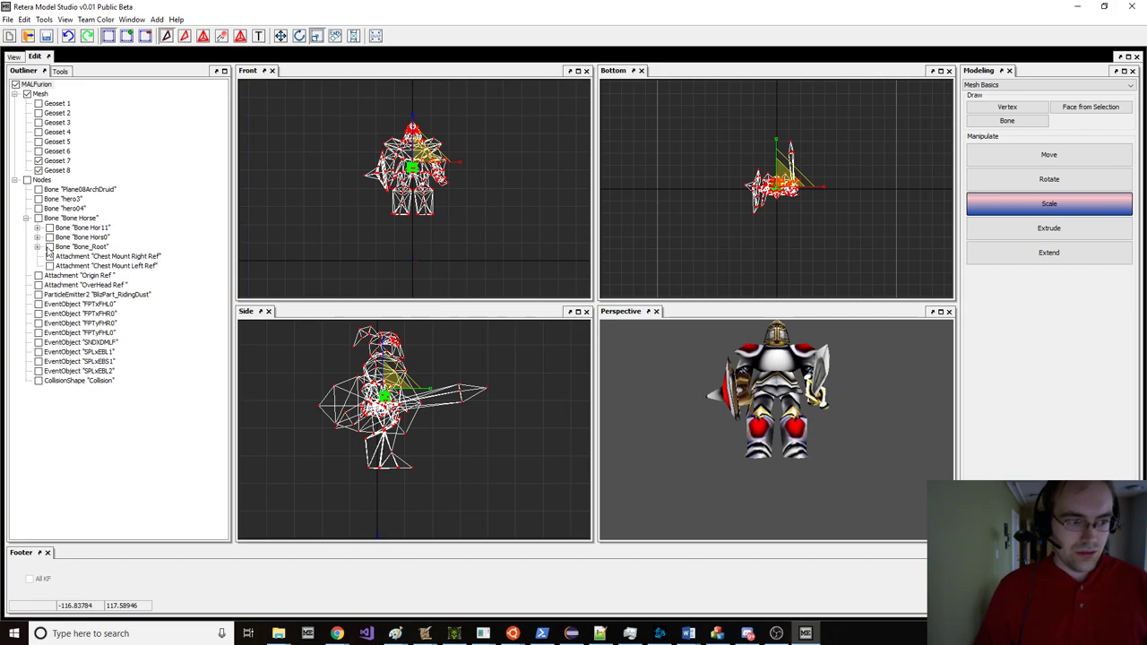
pyautogui.click(50, 247)
pyautogui.scroll(4, 460, 145)
pyautogui.scroll(-2, 460, 145)
pyautogui.moveTo(446, 132); pyautogui.dragTo(447, 140)
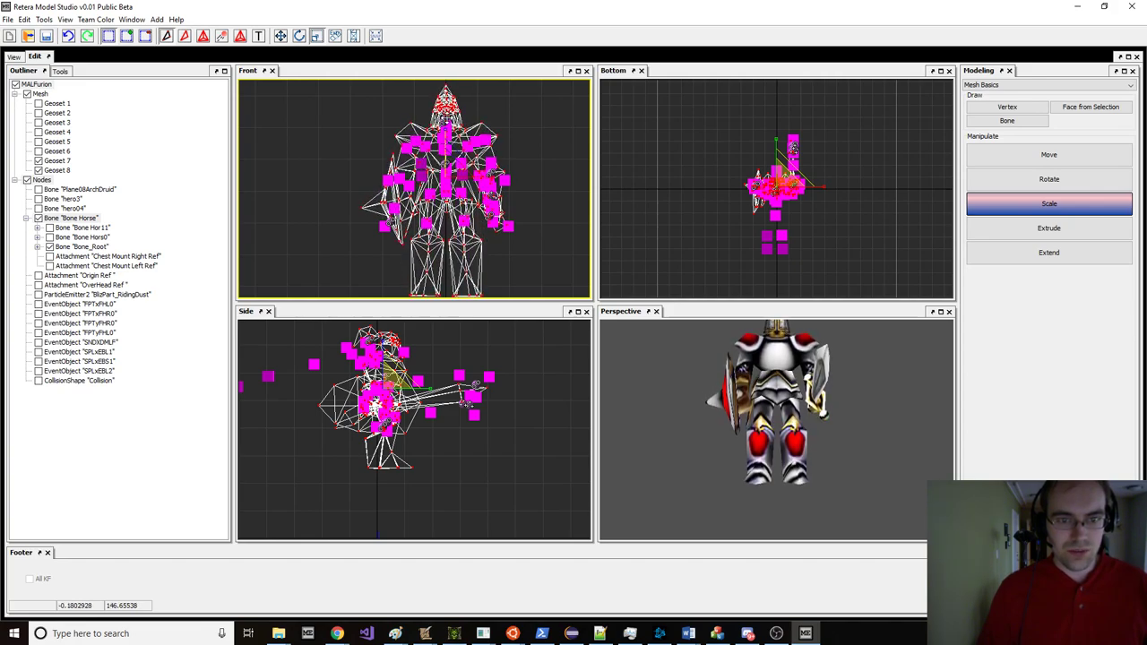
pyautogui.press('w')
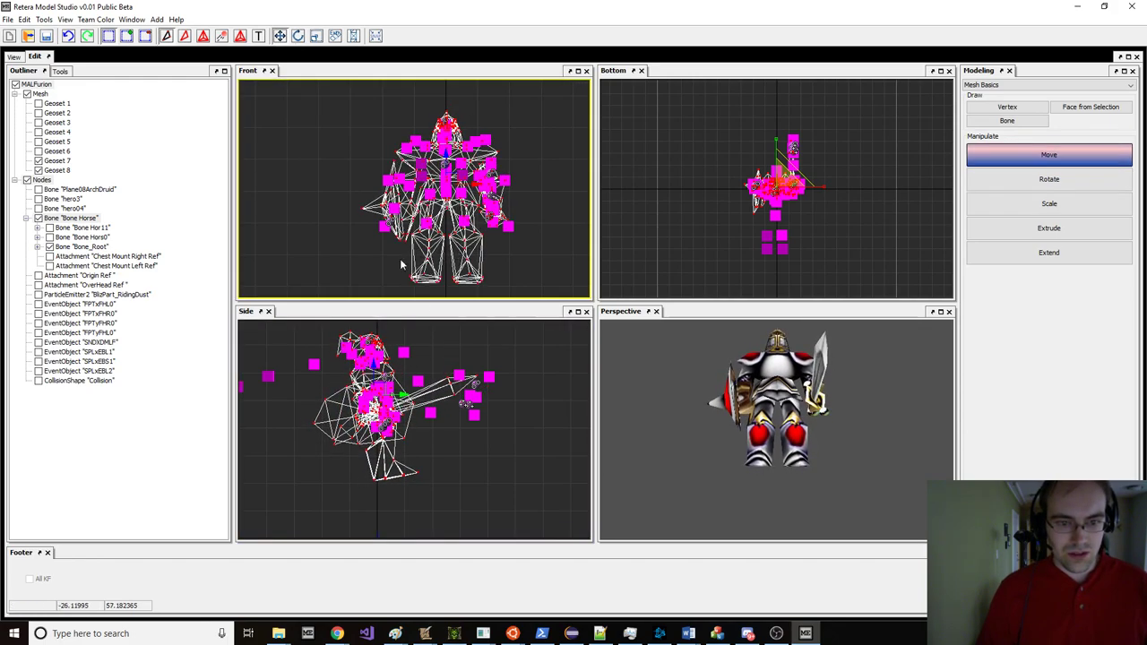
# Step: Scale down the lower vertices of both footman feet and move them upward so each leg tapers
pyautogui.scroll(3, 441, 266)
pyautogui.press('r')
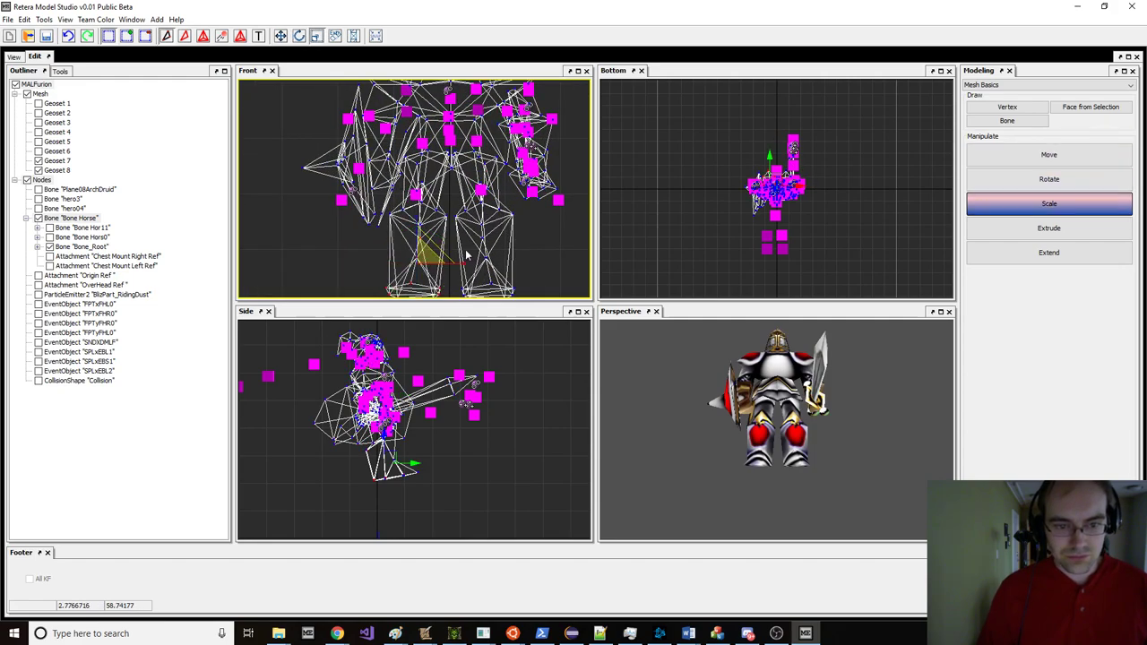
pyautogui.moveTo(452, 257); pyautogui.dragTo(379, 258)
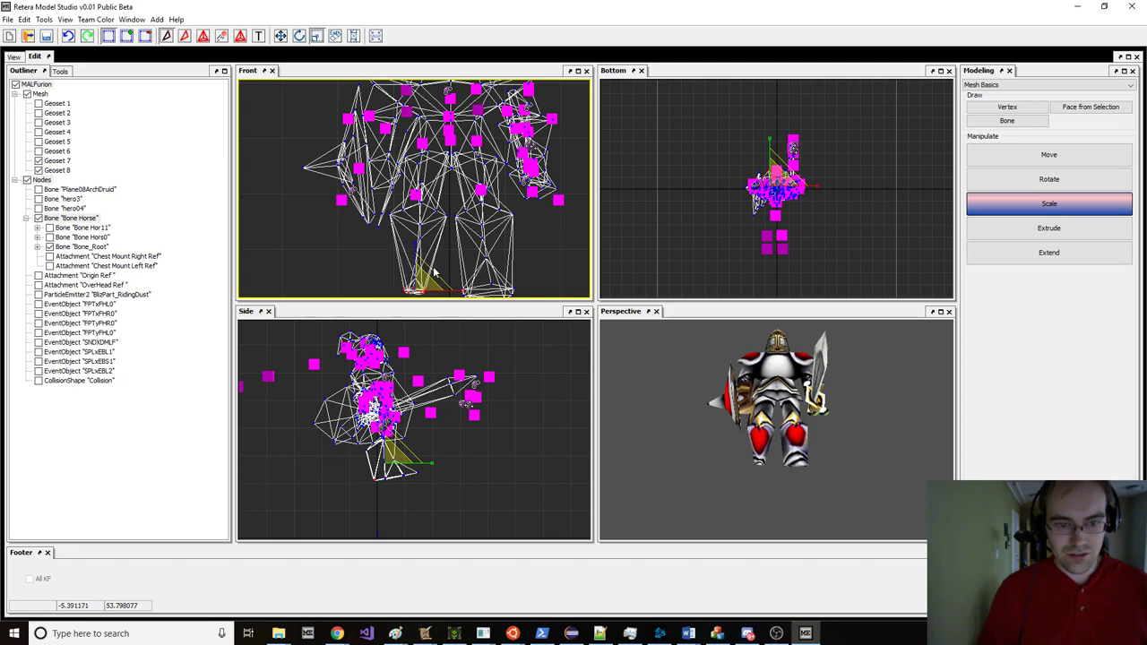
pyautogui.press('w')
pyautogui.press('e')
pyautogui.moveTo(453, 296); pyautogui.dragTo(494, 280)
pyautogui.press('r')
pyautogui.press('w')
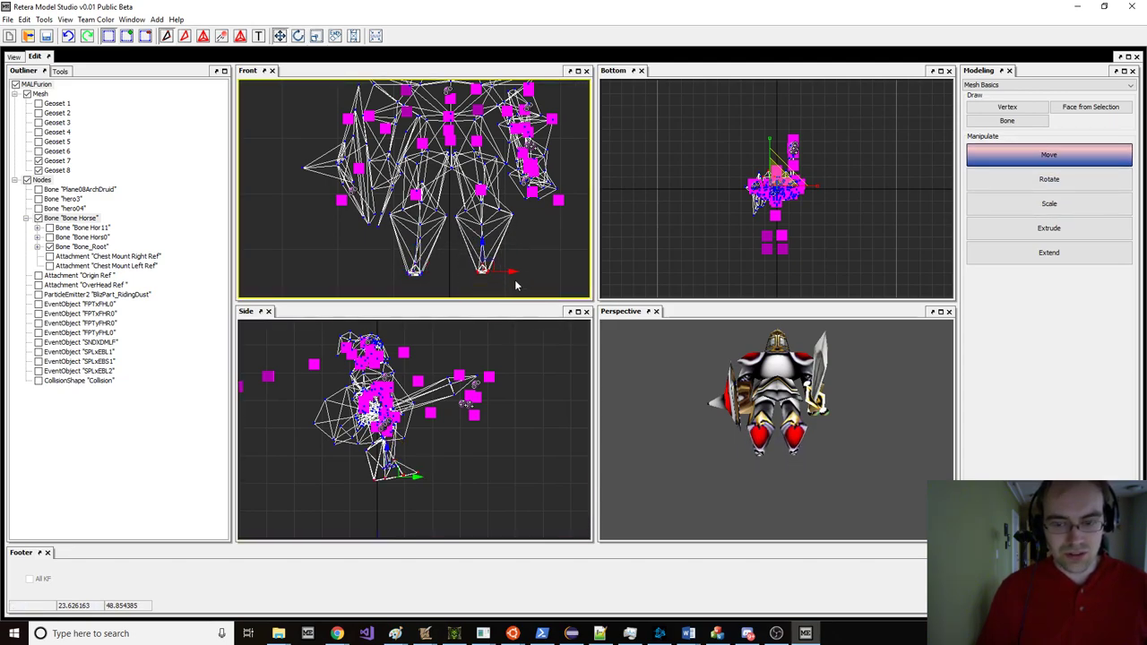
# Step: Preview the Stand -2 and Walk animations to examine how the refitted rider sits on the stag
pyautogui.click(16, 56)
pyautogui.click(807, 89)
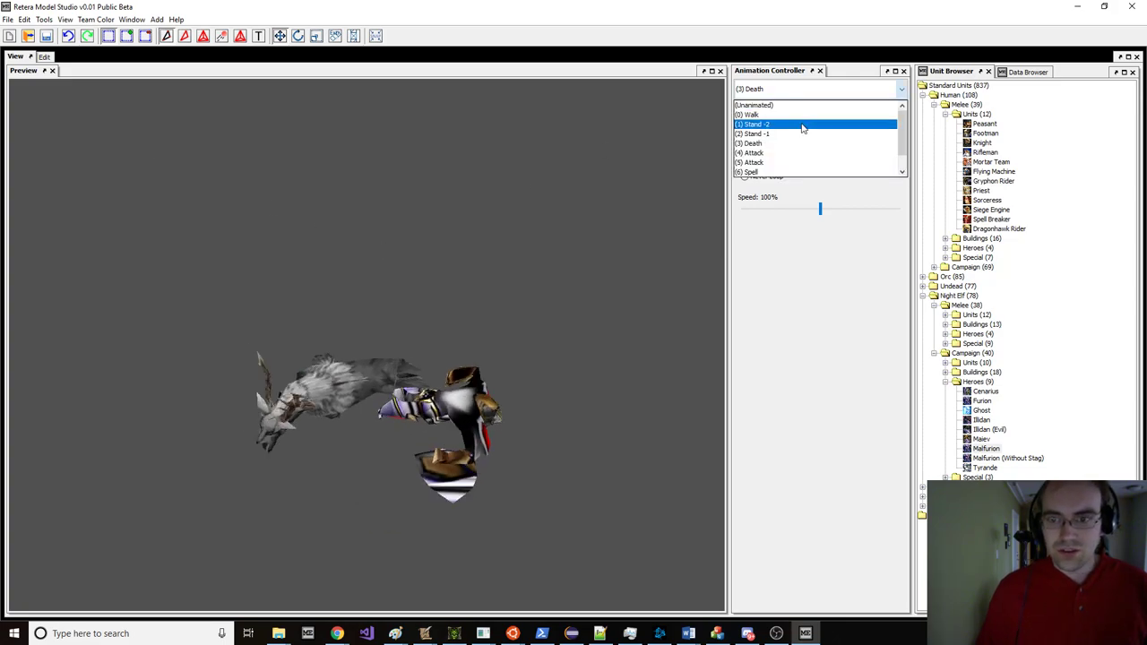
pyautogui.click(801, 117)
pyautogui.scroll(-3, 439, 218)
pyautogui.moveTo(428, 218)
pyautogui.mouseDown()
pyautogui.moveTo(486, 222)
pyautogui.moveTo(407, 222)
pyautogui.mouseUp()
pyautogui.scroll(4, 403, 222)
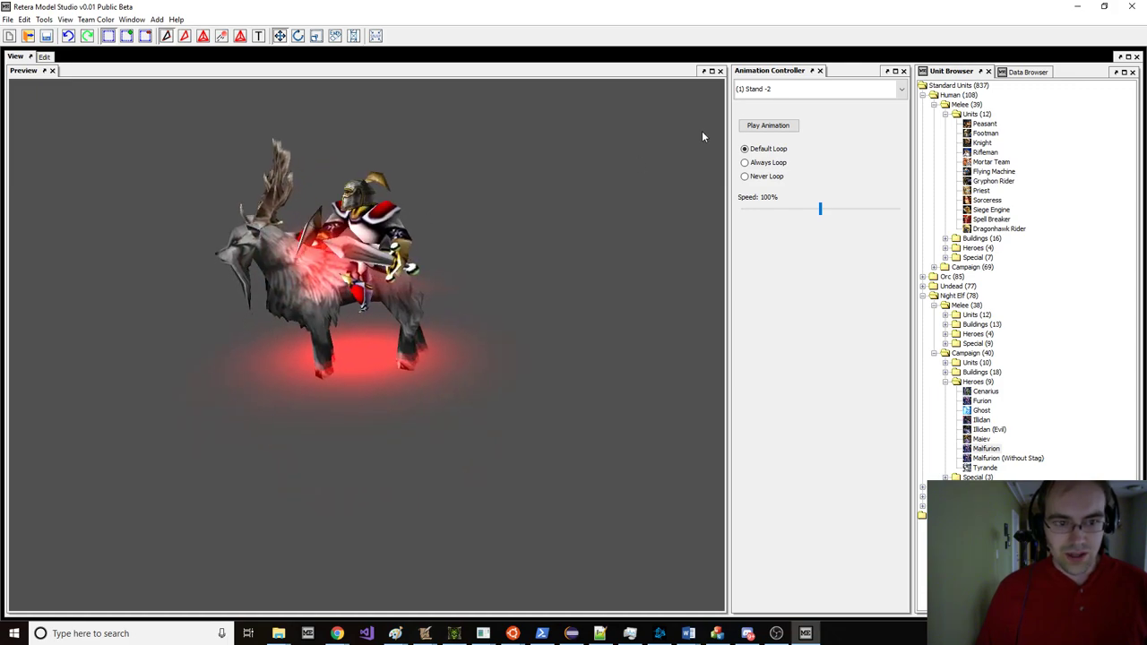
pyautogui.click(788, 89)
pyautogui.click(778, 107)
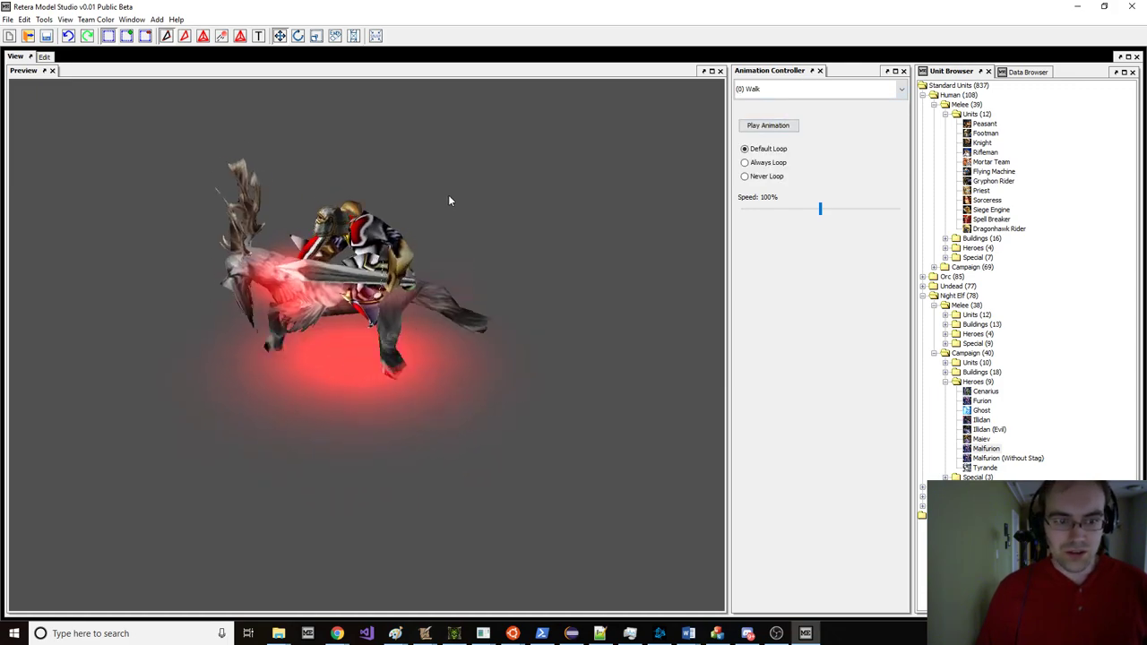
# Step: Preview the Stand -1 and Spell animations, viewing the rider and sword from several angles
pyautogui.click(763, 91)
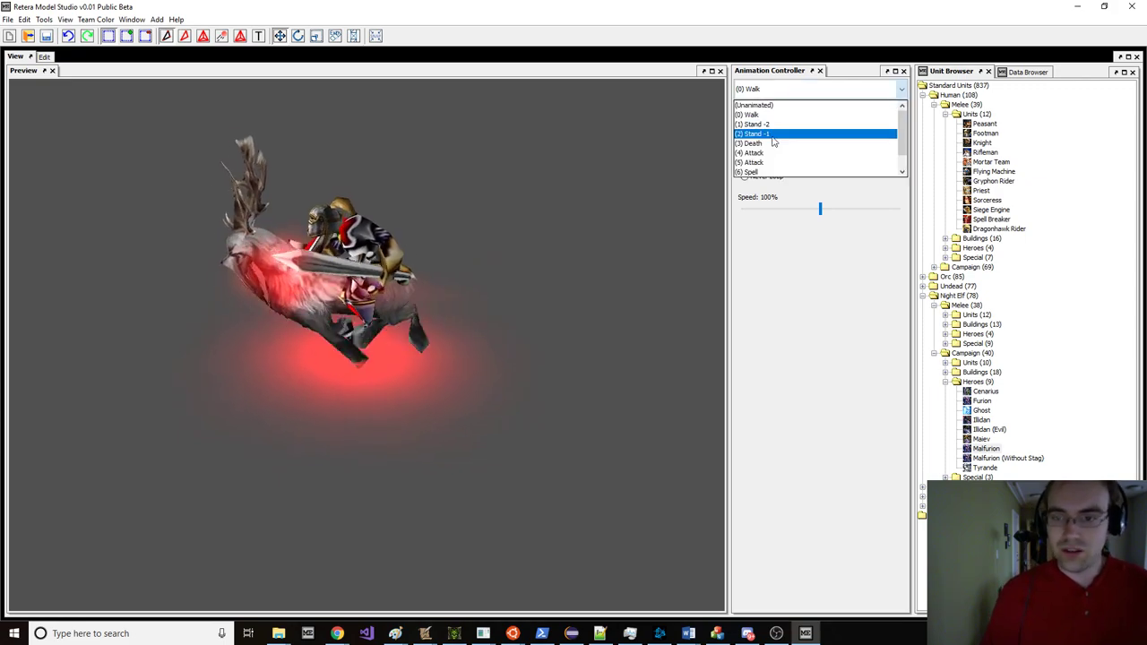
pyautogui.click(753, 133)
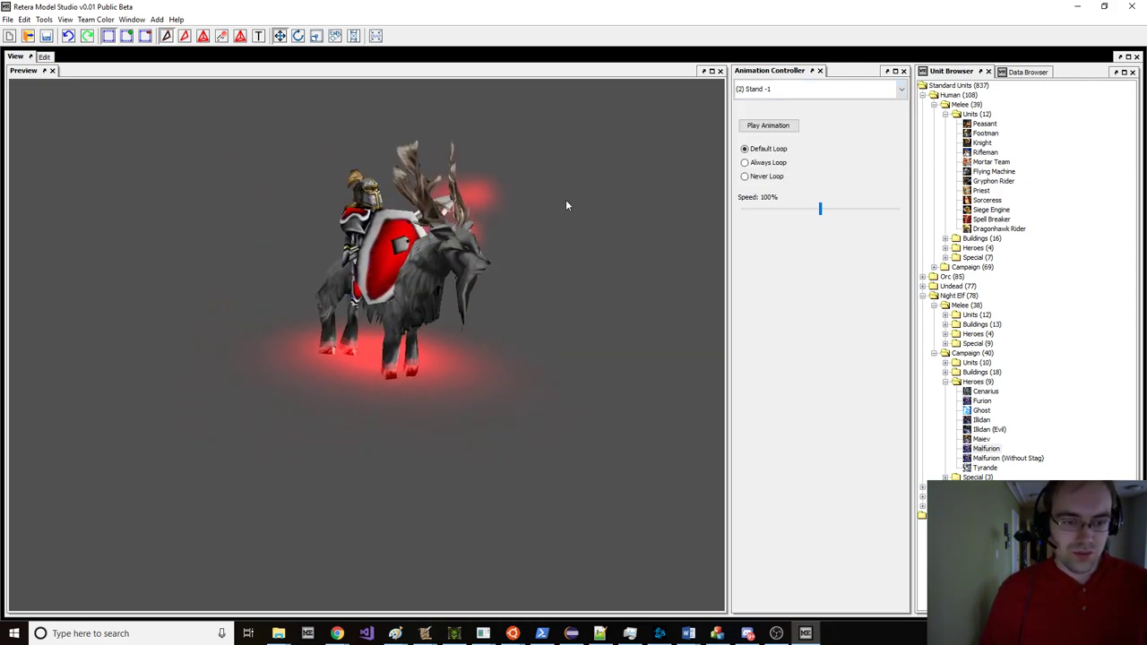
pyautogui.moveTo(492, 206); pyautogui.dragTo(350, 204)
pyautogui.scroll(-4, 349, 204)
pyautogui.moveTo(349, 208); pyautogui.dragTo(279, 215, button='middle')
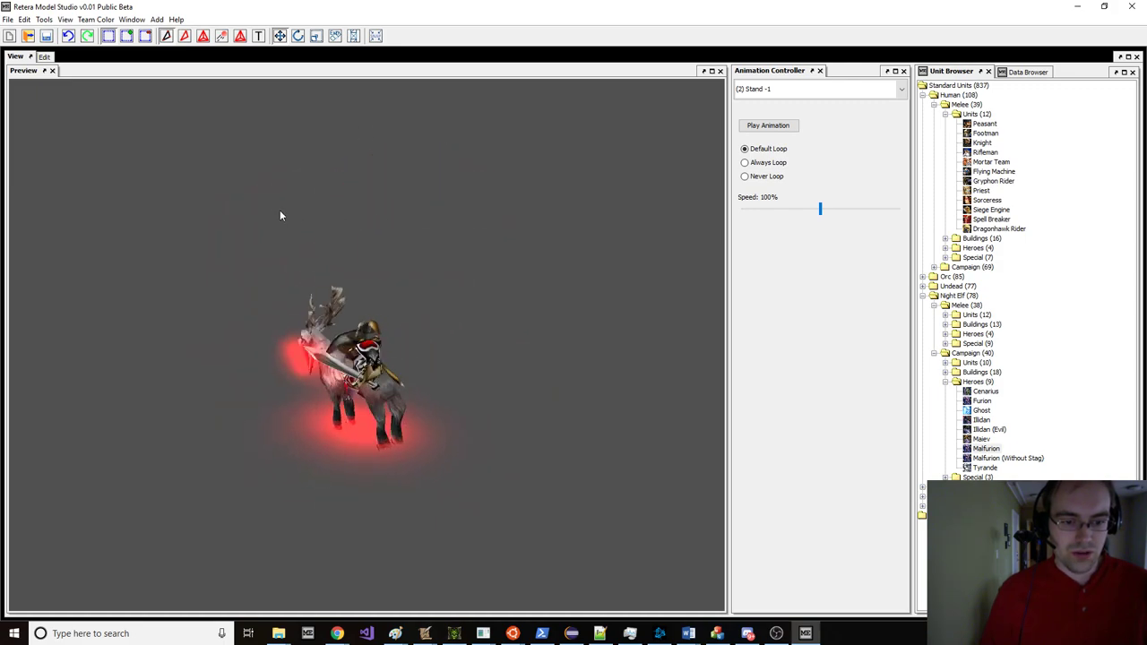
pyautogui.click(769, 89)
pyautogui.click(767, 153)
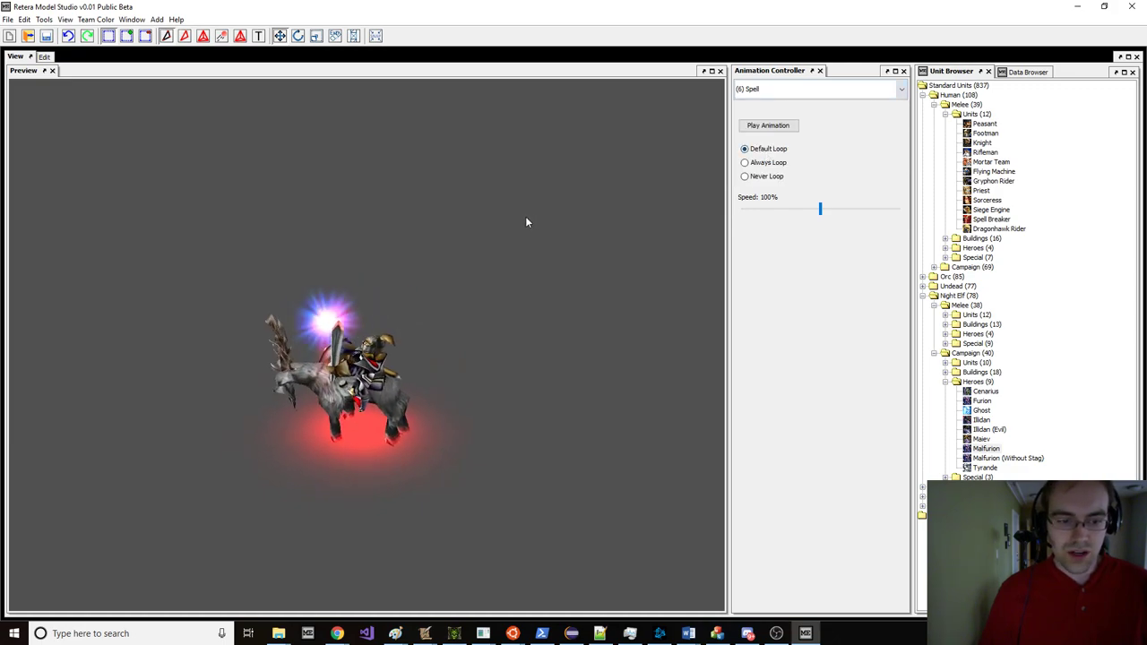
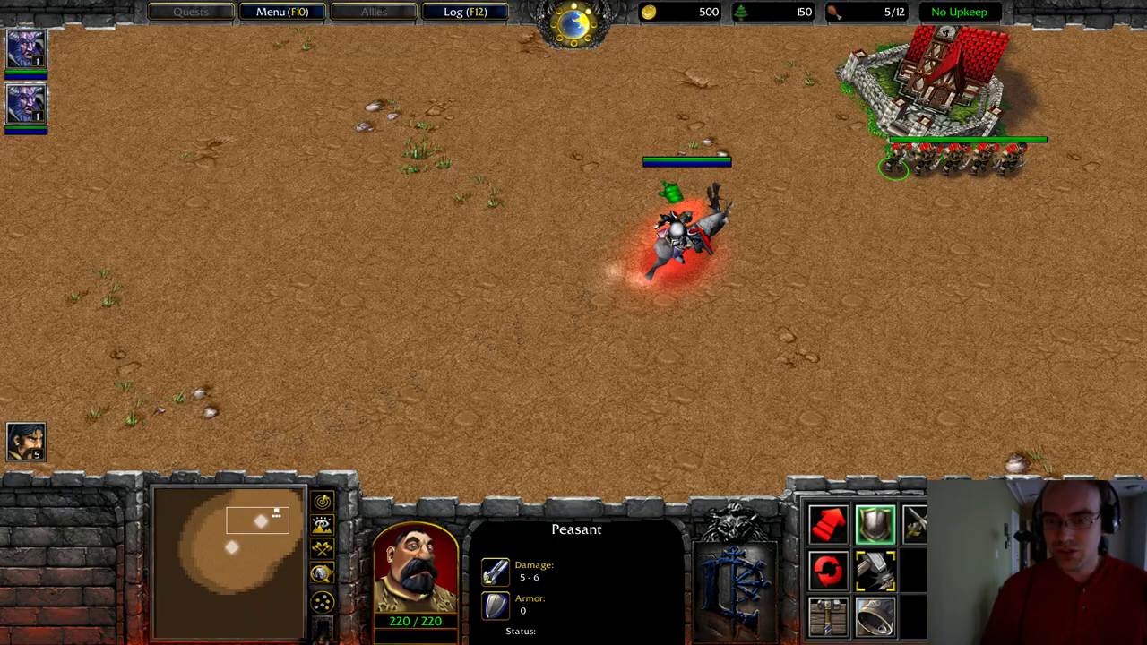
# Step: Test the mounted Malfurion hero in the Warcraft III game by ordering it around the map and learning a hero ability
pyautogui.press('F1')
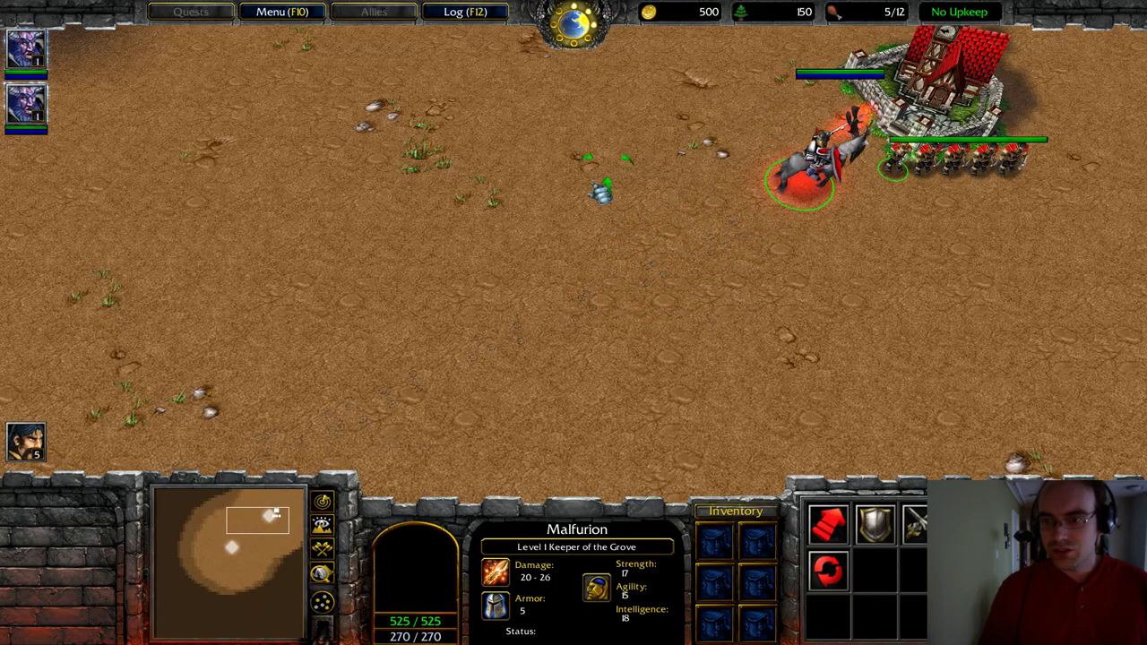
pyautogui.rightClick(499, 221)
pyautogui.click(969, 524)
pyautogui.rightClick(965, 448)
pyautogui.click(969, 571)
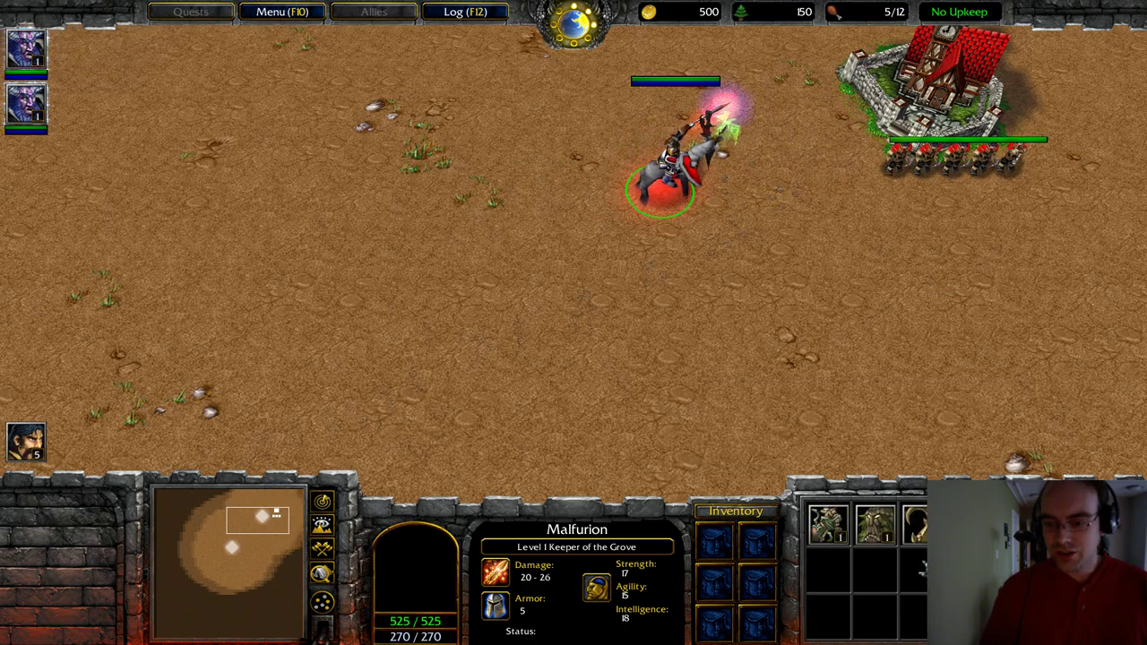
pyautogui.click(890, 532)
pyautogui.rightClick(537, 211)
pyautogui.rightClick(944, 62)
pyautogui.press('Down')
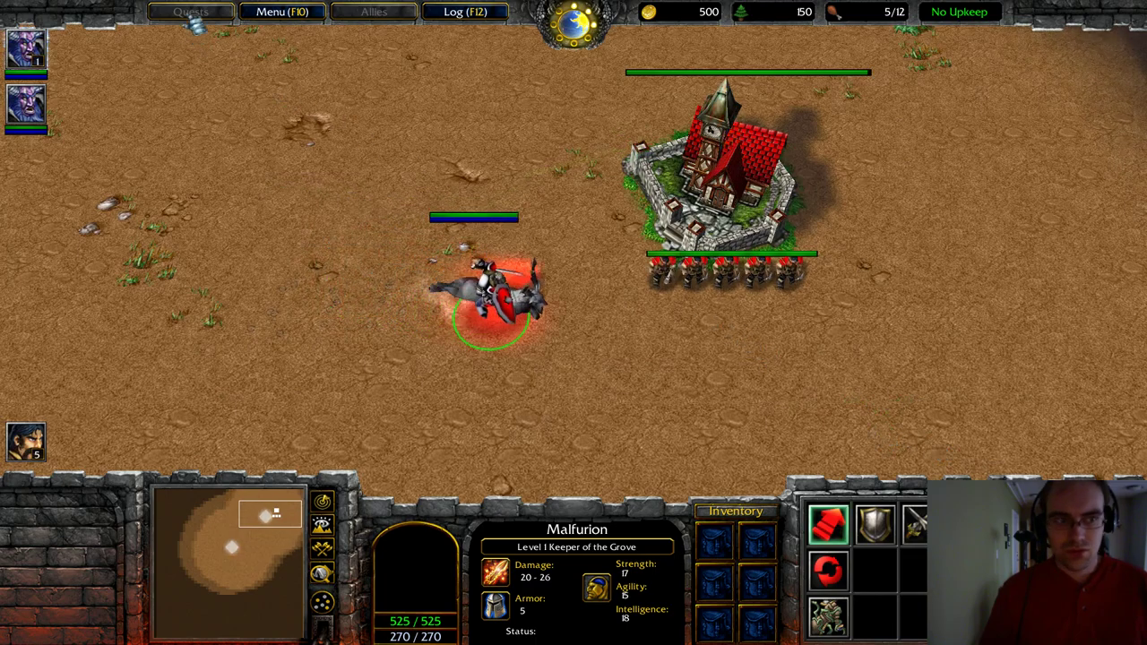
# Step: Exit the Warcraft III test game and confirm leaving
pyautogui.click(282, 12)
pyautogui.click(570, 350)
pyautogui.click(568, 226)
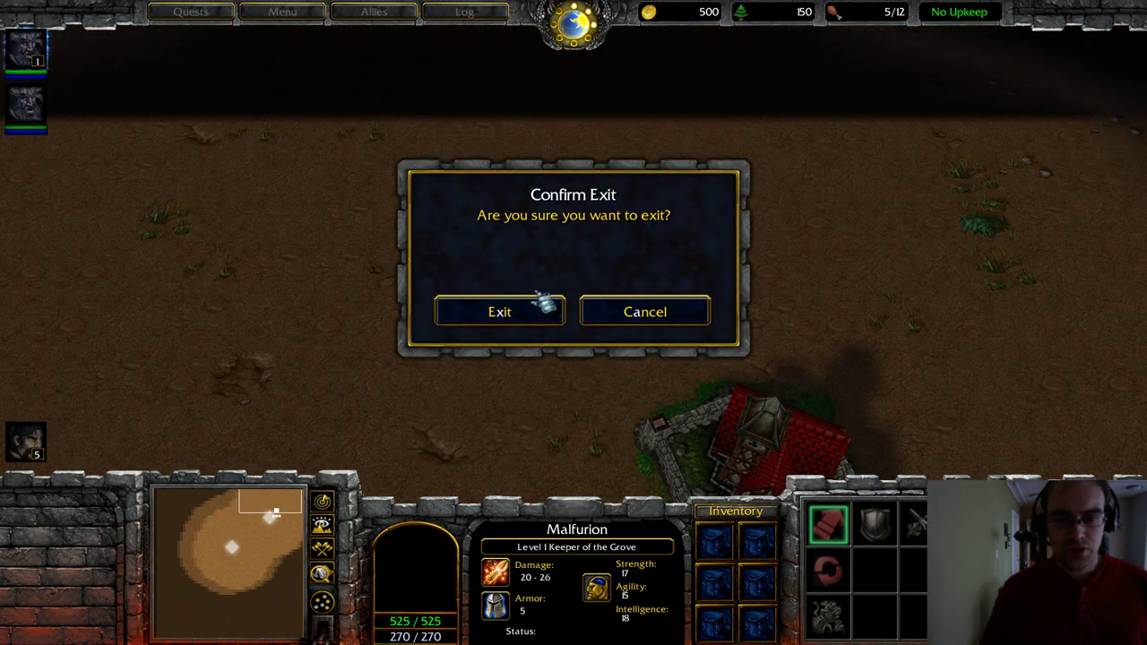
pyautogui.click(524, 311)
# Step: Save the edited model under the new name FootmanStagRider3.mdx in the Models folder
pyautogui.click(8, 18)
pyautogui.click(99, 160)
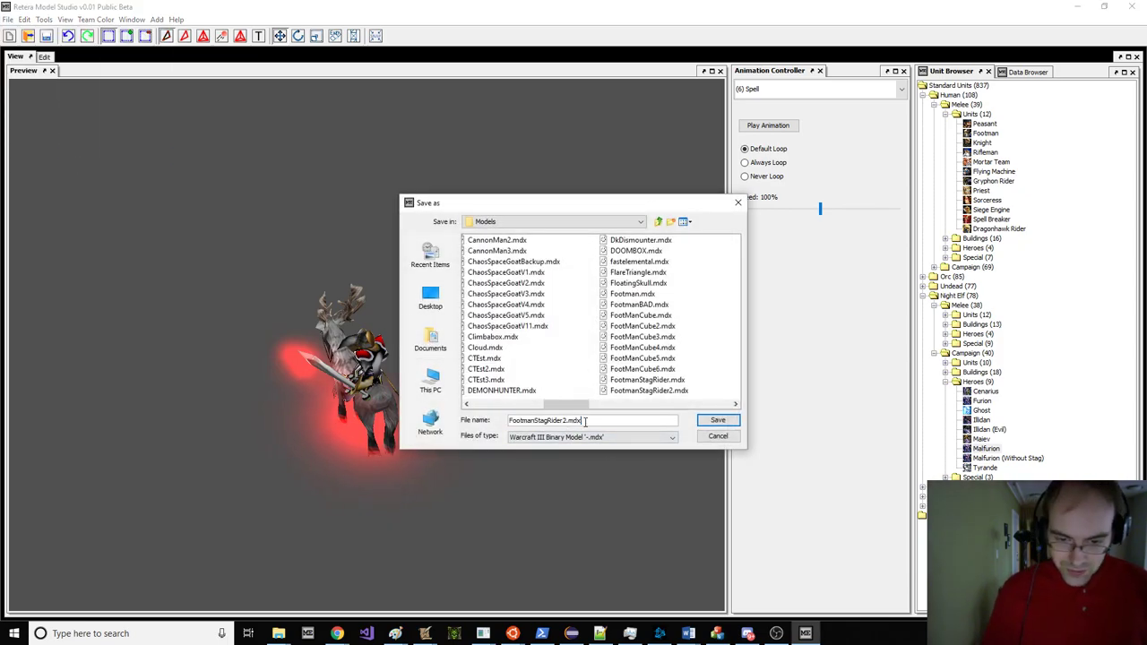
pyautogui.press('Return')
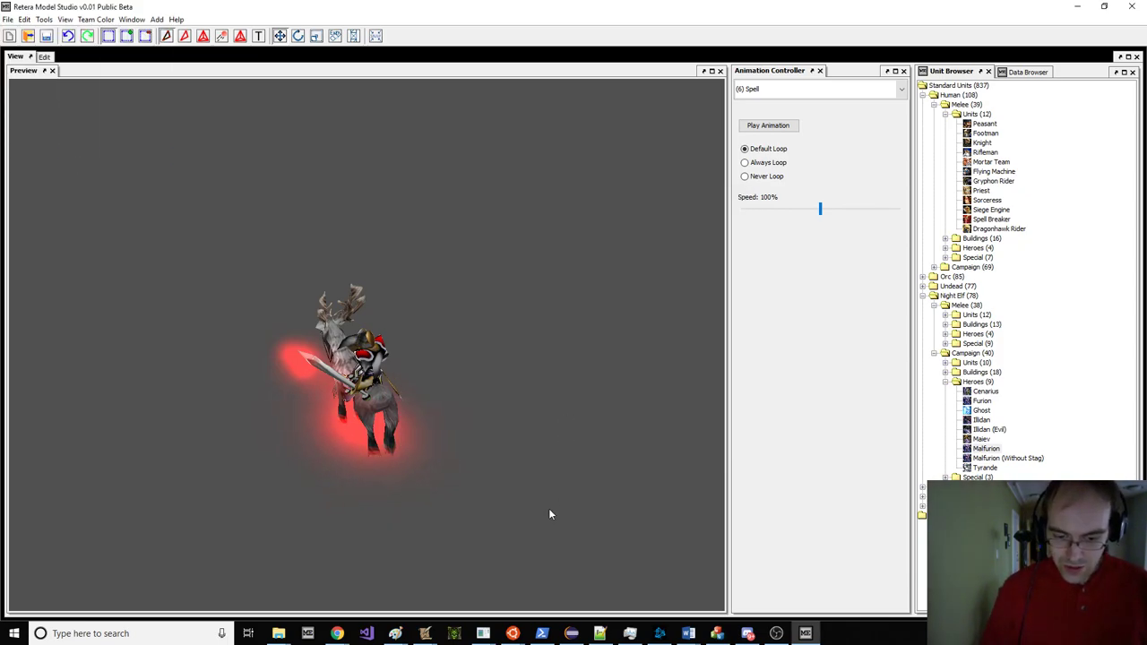
# Step: Switch to the Warcraft III World Editor and start a file import for the FootmanStagRider.w3x map, browsing to the Warcraft III documents folder
pyautogui.moveTo(427, 632)
pyautogui.click(282, 591)
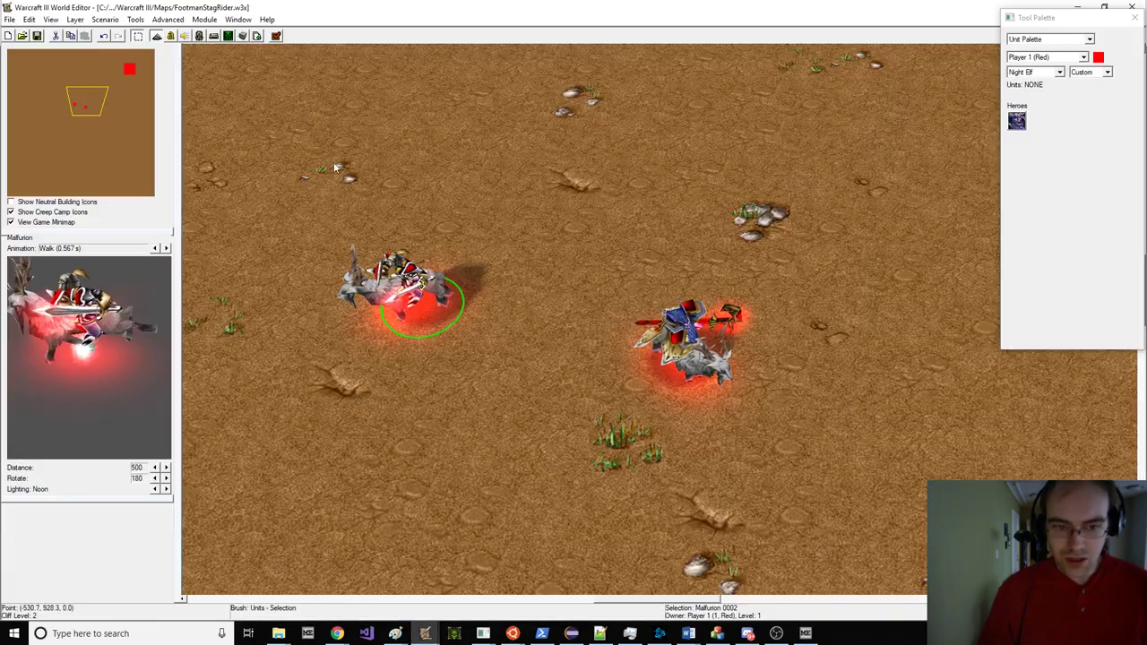
pyautogui.click(257, 37)
pyautogui.hotkey('ctrl', 'i')
pyautogui.scroll(-10, 399, 213)
pyautogui.scroll(-5, 400, 215)
pyautogui.click(374, 62)
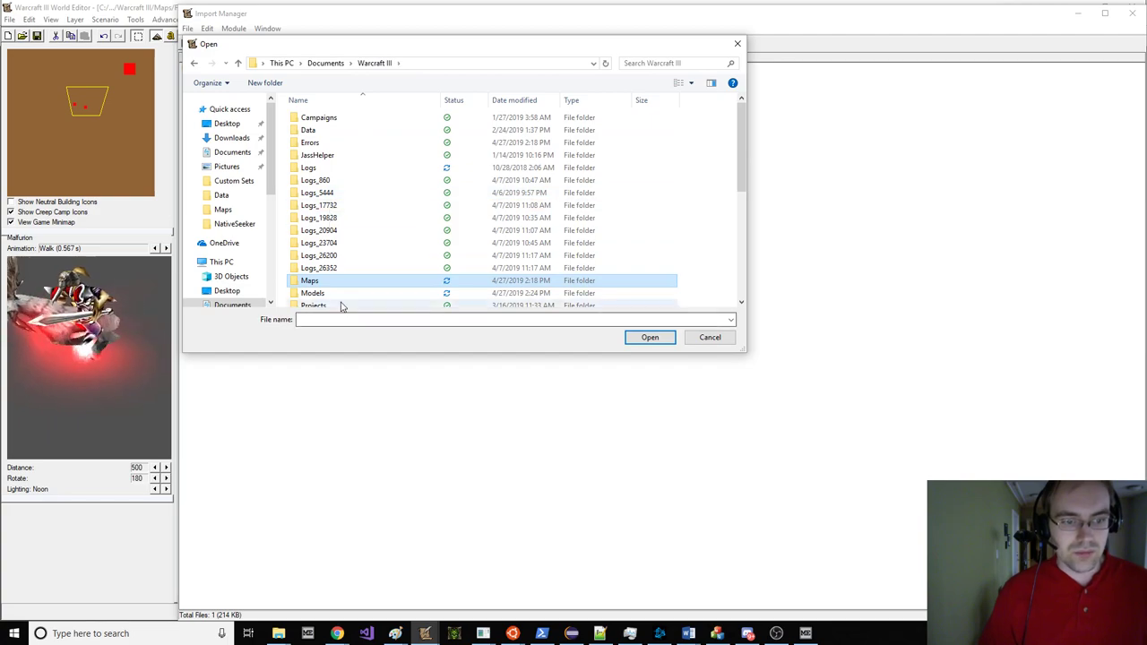
# Step: Import FootmanStagRider3.mdx from the Models folder and save the map
pyautogui.doubleClick(332, 293)
pyautogui.scroll(-15, 376, 215)
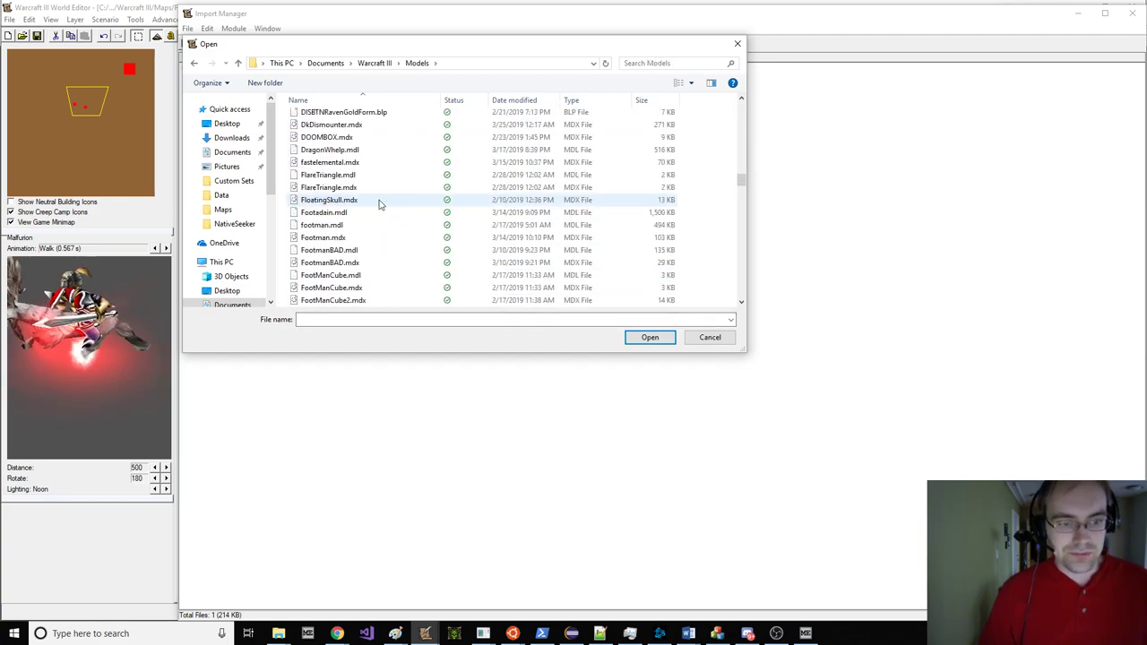
pyautogui.scroll(-5, 378, 204)
pyautogui.click(377, 212)
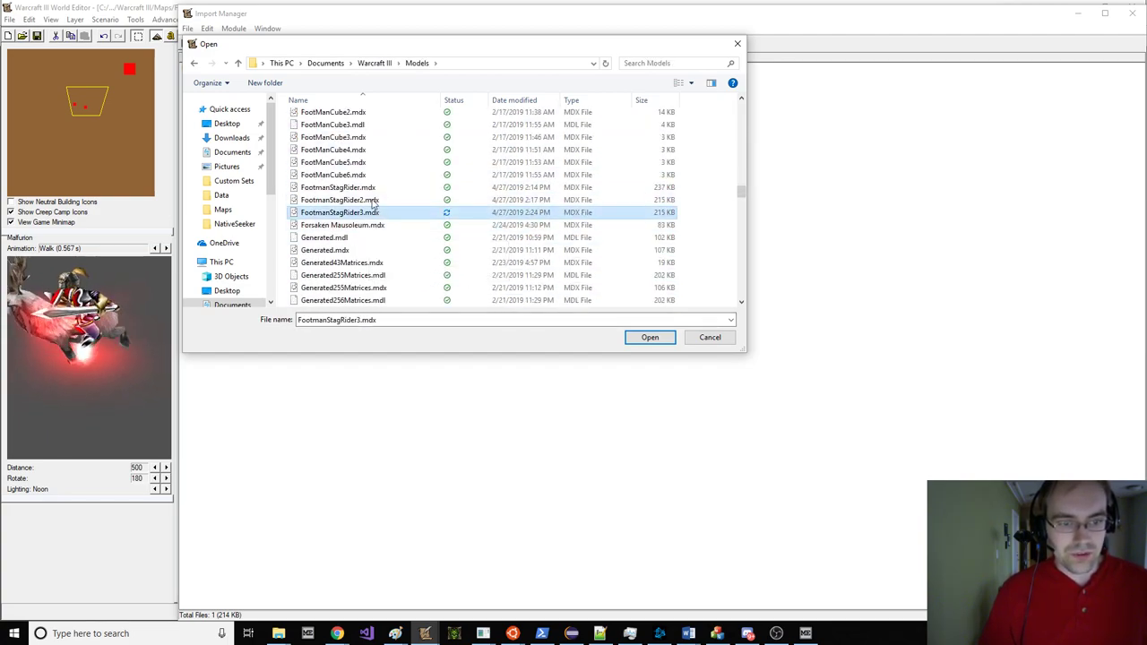
pyautogui.doubleClick(391, 216)
pyautogui.click(217, 45)
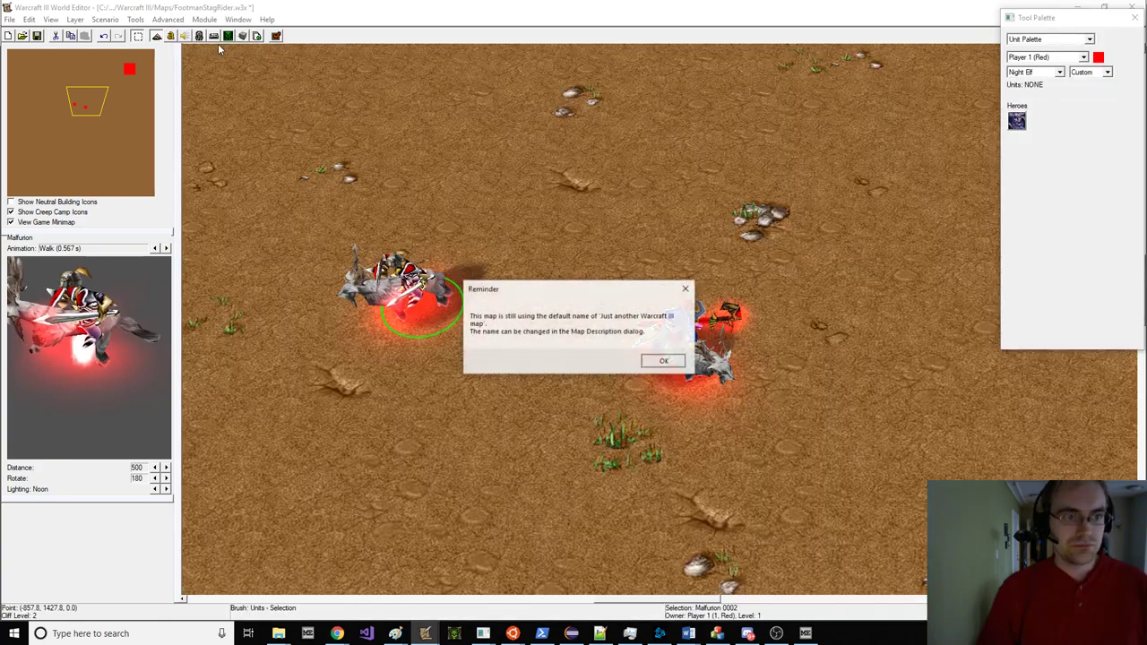
pyautogui.press('Return')
# Step: Set the custom Malfurion unit's Art - Model File to the imported FootmanStagRider3 model
pyautogui.click(196, 35)
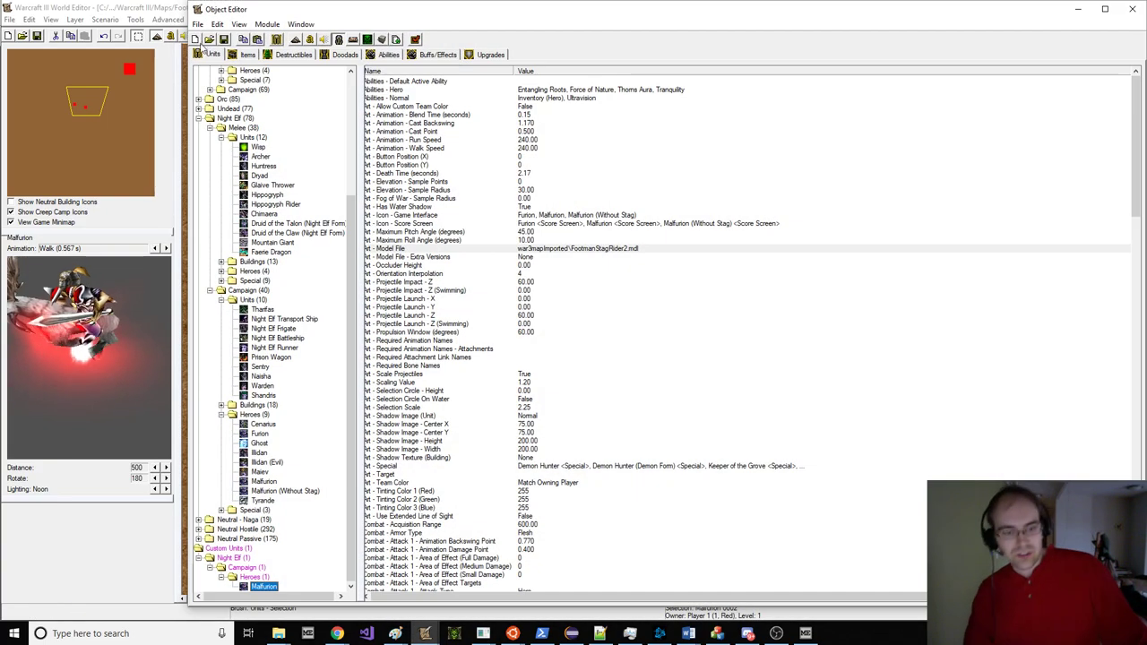
pyautogui.doubleClick(593, 256)
pyautogui.press('Escape')
pyautogui.doubleClick(596, 250)
pyautogui.click(593, 314)
pyautogui.click(612, 334)
pyautogui.press('Return')
pyautogui.click(152, 291)
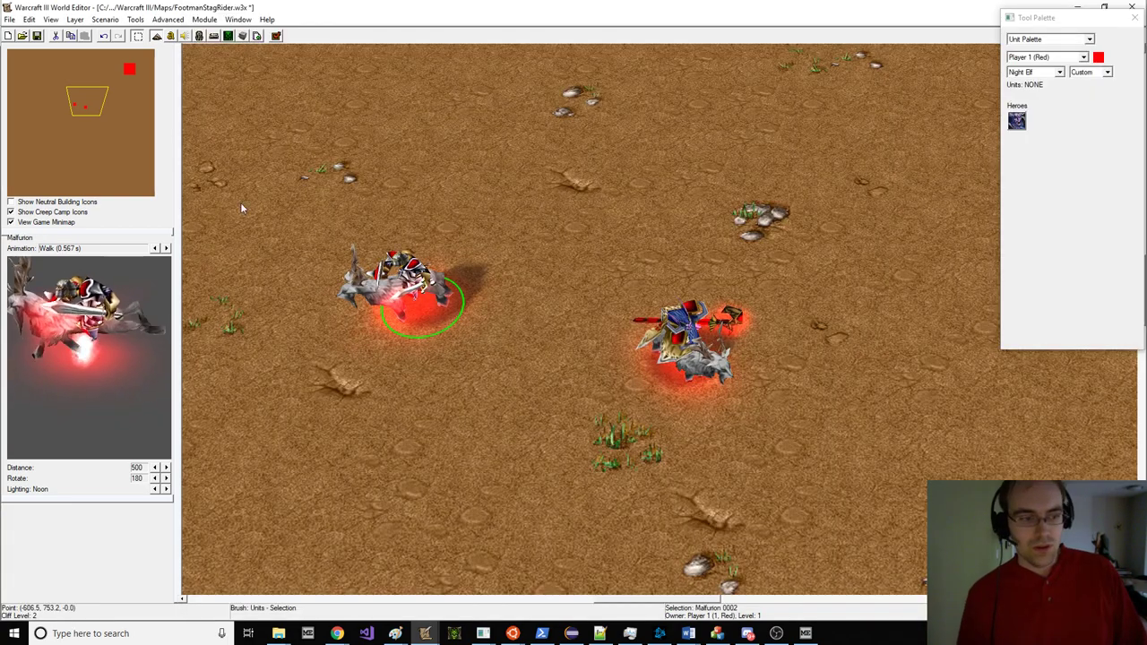
# Step: Save the map and preview Malfurion's Attack and Death animations with the new model
pyautogui.click(37, 36)
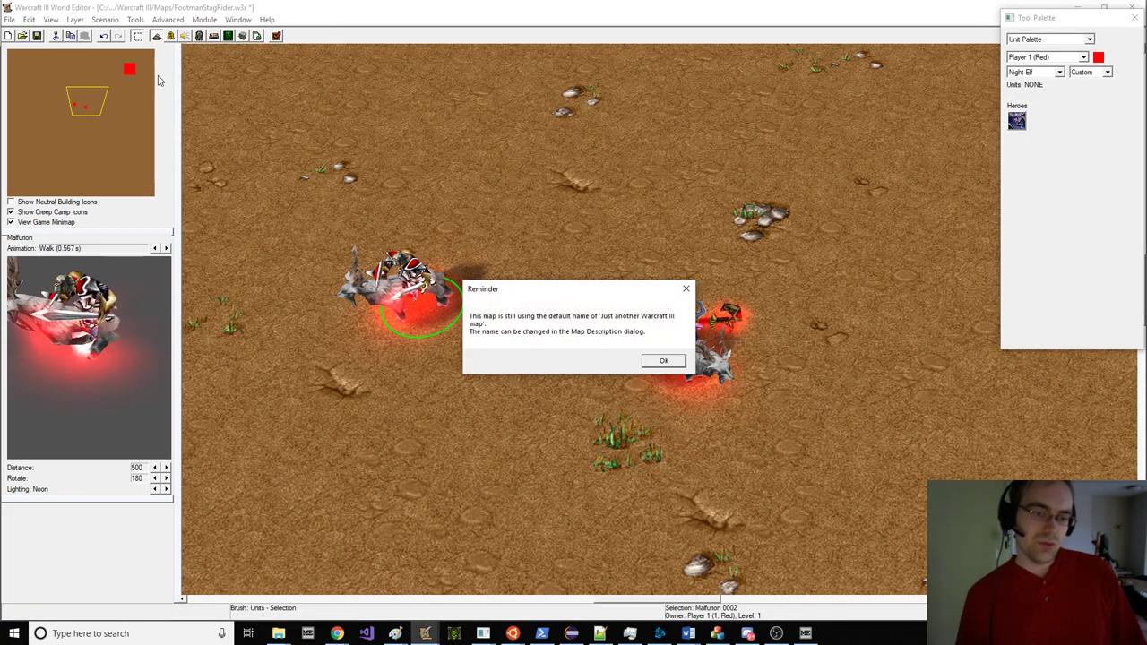
pyautogui.press('Return')
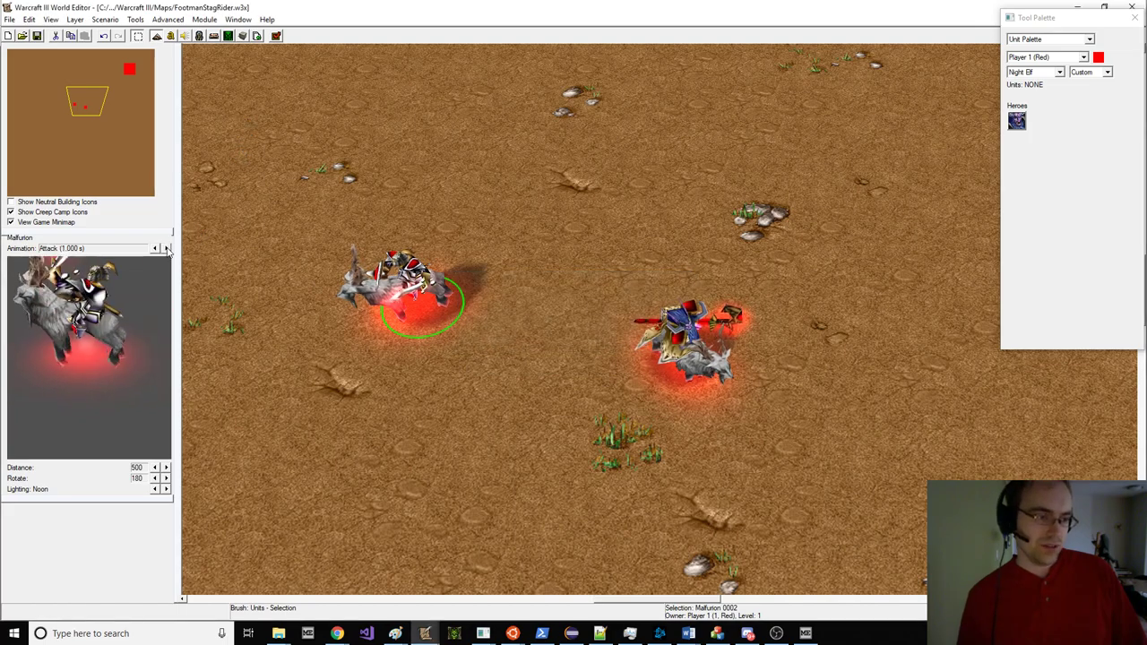
pyautogui.click(166, 248)
pyautogui.click(165, 248)
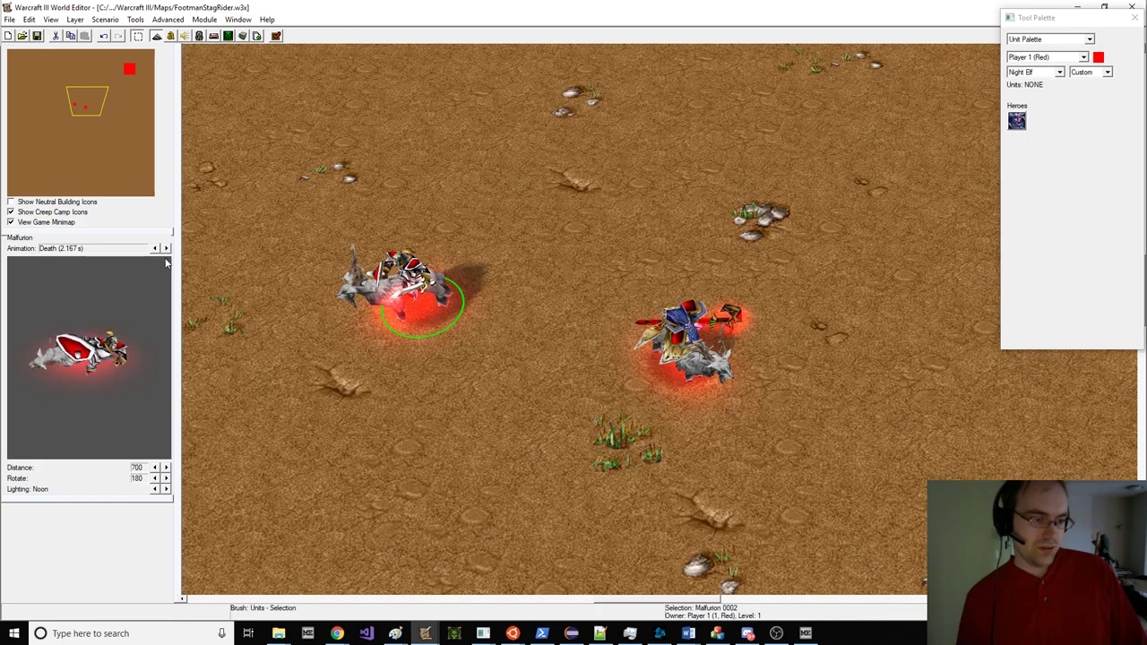
# Step: Preview Malfurion's Dissipate animation, and in Retera Model Studio hide all the rider model's geosets to leave only the bones shown
pyautogui.click(166, 248)
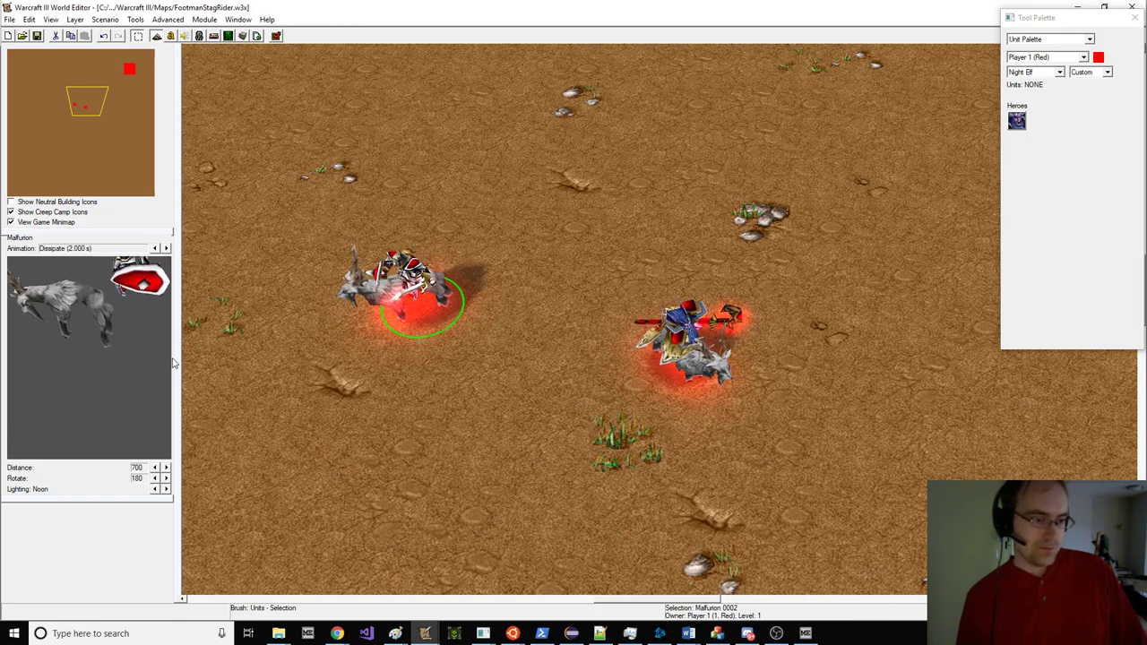
pyautogui.click(811, 633)
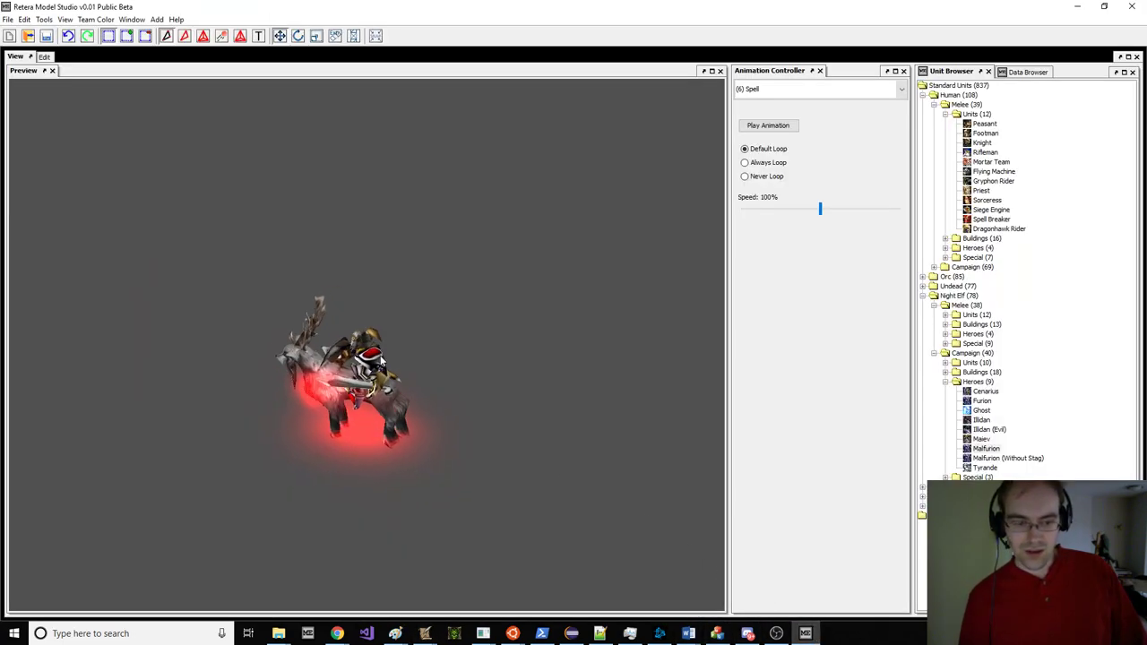
pyautogui.click(43, 56)
pyautogui.scroll(-4, 292, 260)
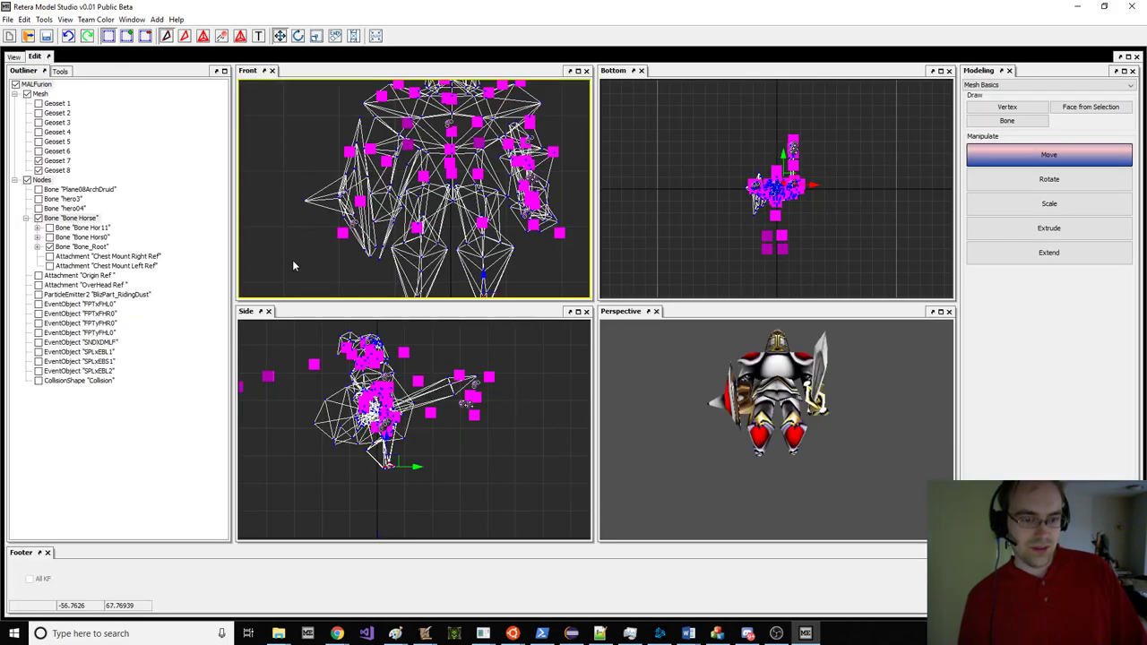
pyautogui.click(29, 181)
pyautogui.click(50, 246)
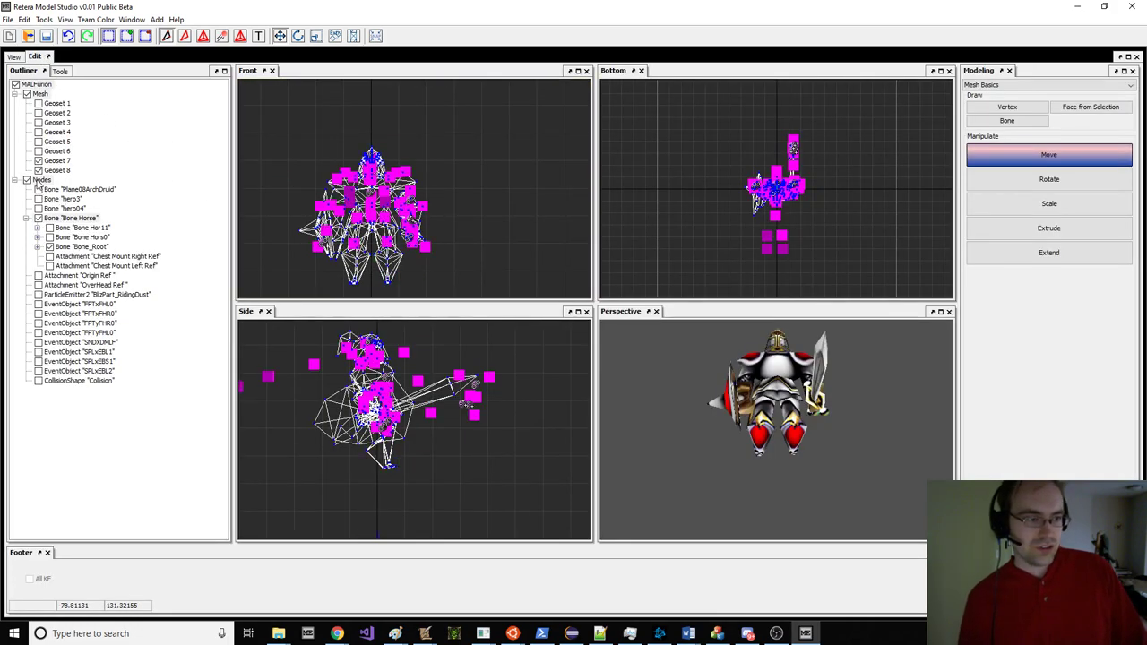
pyautogui.click(39, 170)
pyautogui.click(39, 161)
# Step: Select all the visible bones and auto-center them on their geometry
pyautogui.moveTo(445, 267); pyautogui.dragTo(444, 267)
pyautogui.rightClick(469, 215)
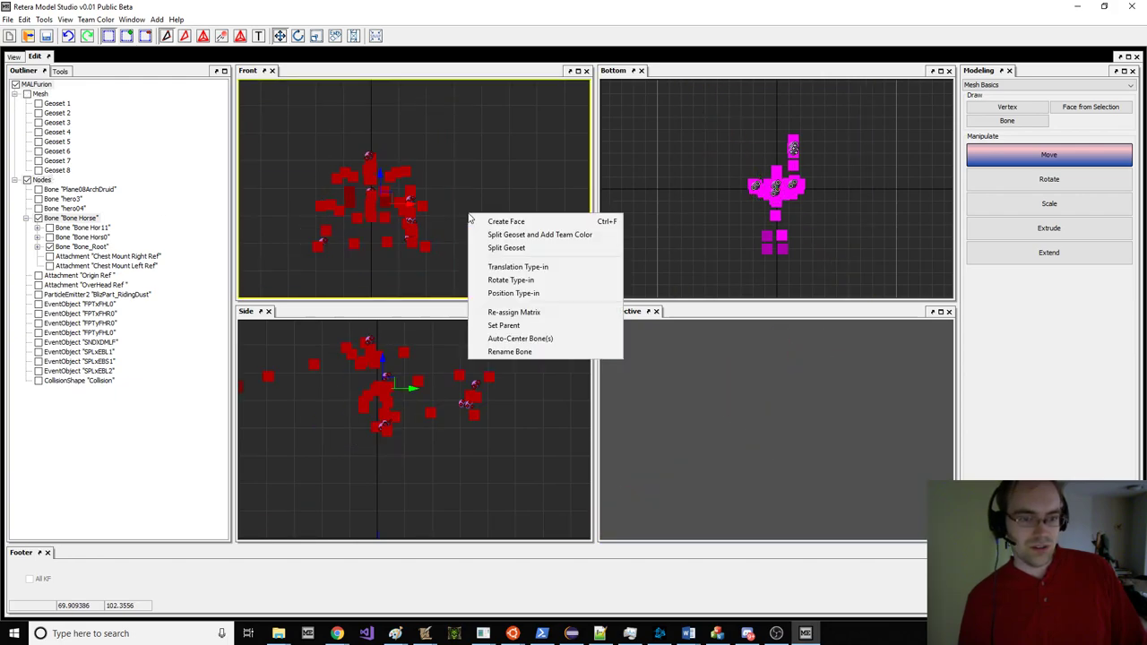
pyautogui.click(540, 343)
pyautogui.click(443, 192)
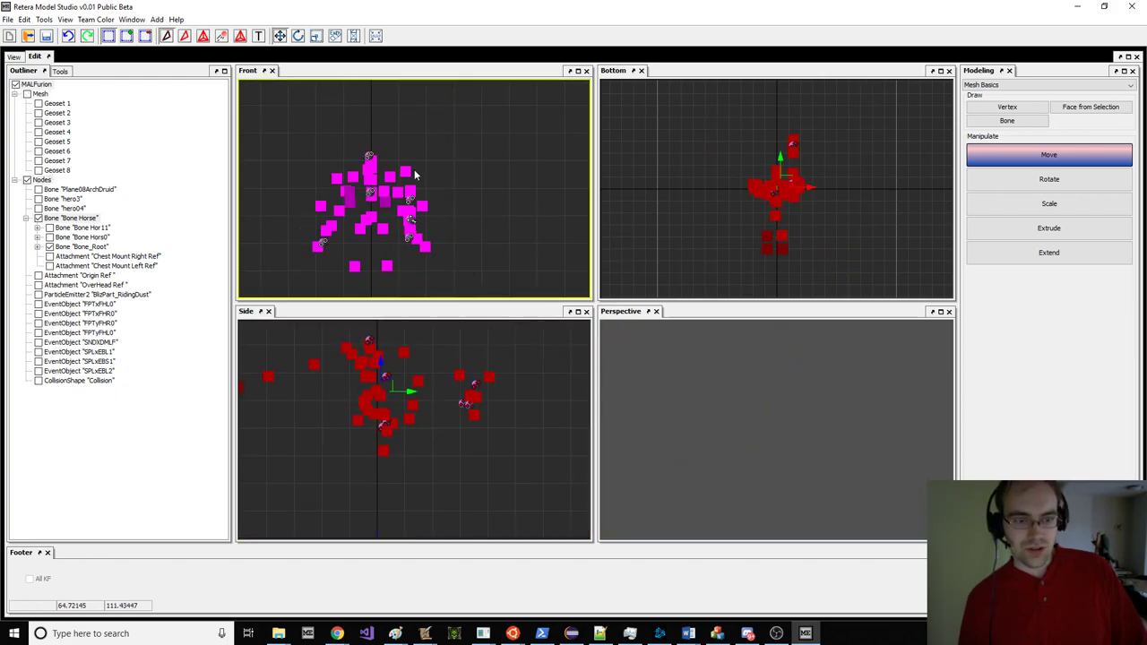
# Step: Preview the model's Stand -1 and Walk animations up close from several angles
pyautogui.click(15, 57)
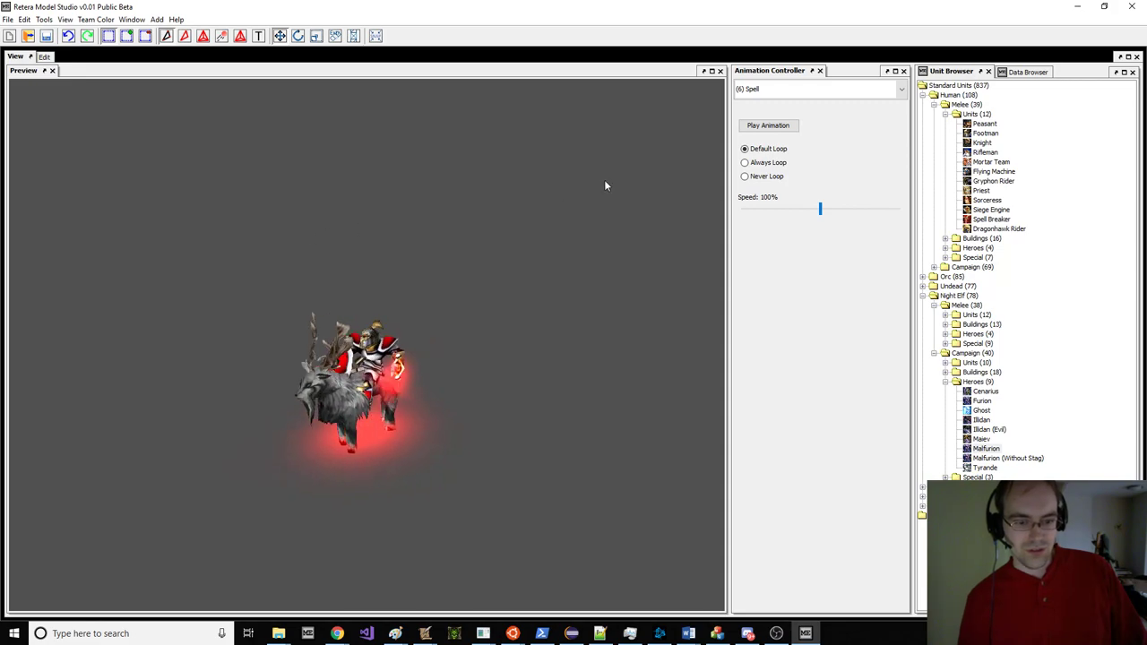
pyautogui.click(771, 89)
pyautogui.click(771, 123)
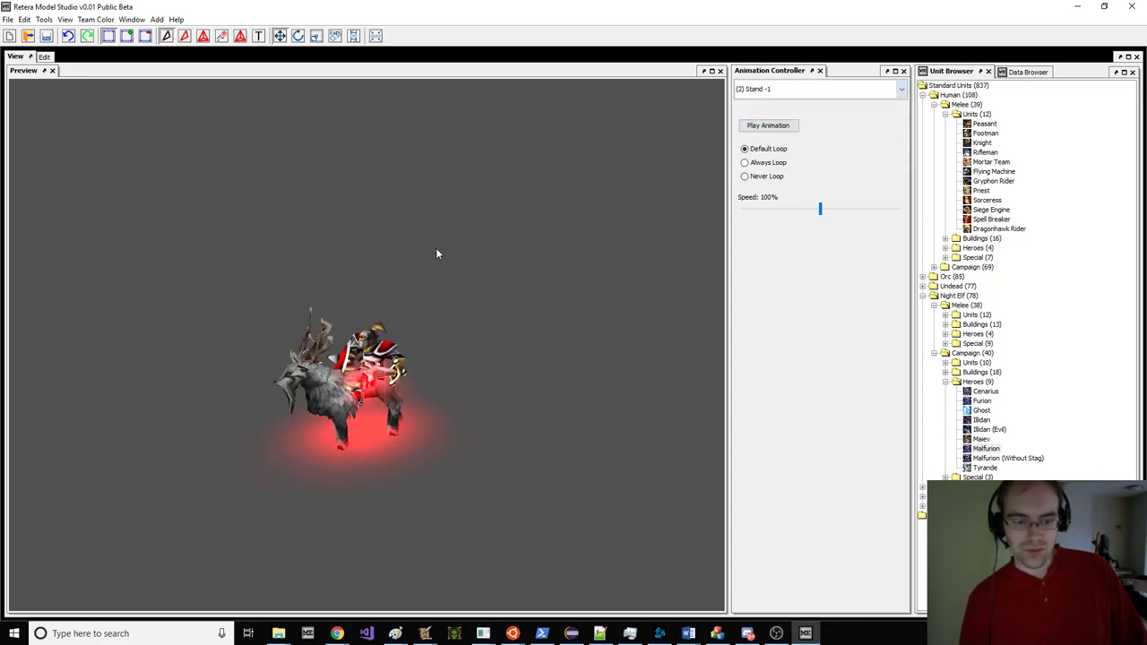
pyautogui.scroll(4, 412, 251)
pyautogui.moveTo(373, 258); pyautogui.dragTo(430, 236)
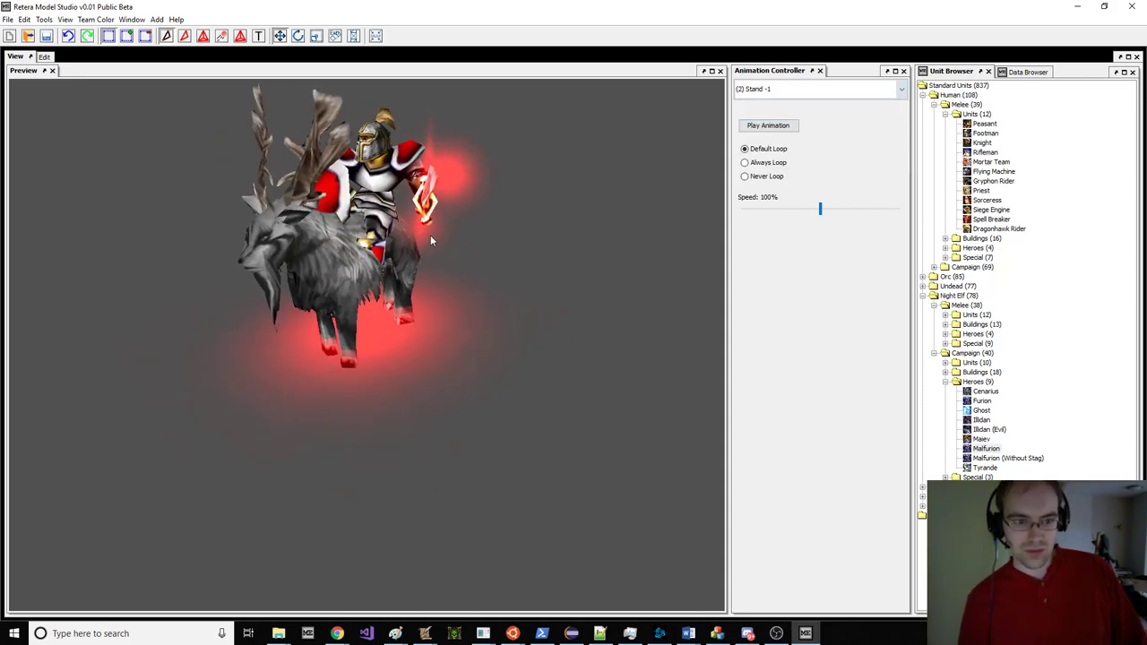
pyautogui.click(749, 92)
pyautogui.scroll(2, 762, 144)
pyautogui.click(757, 113)
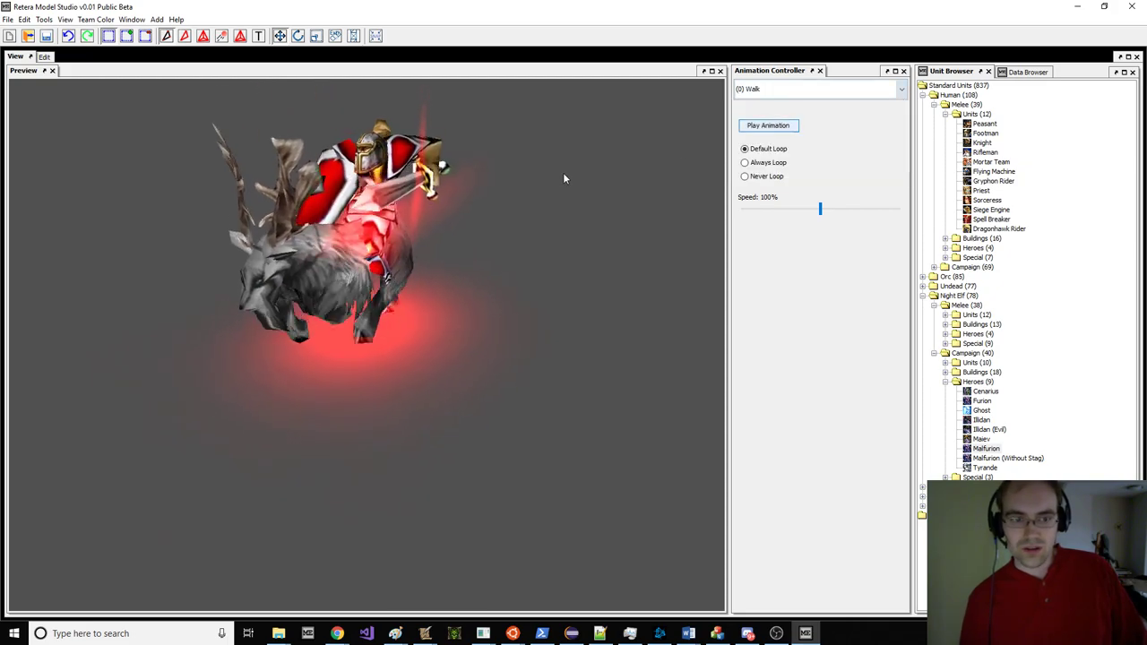
pyautogui.moveTo(507, 192); pyautogui.dragTo(345, 187)
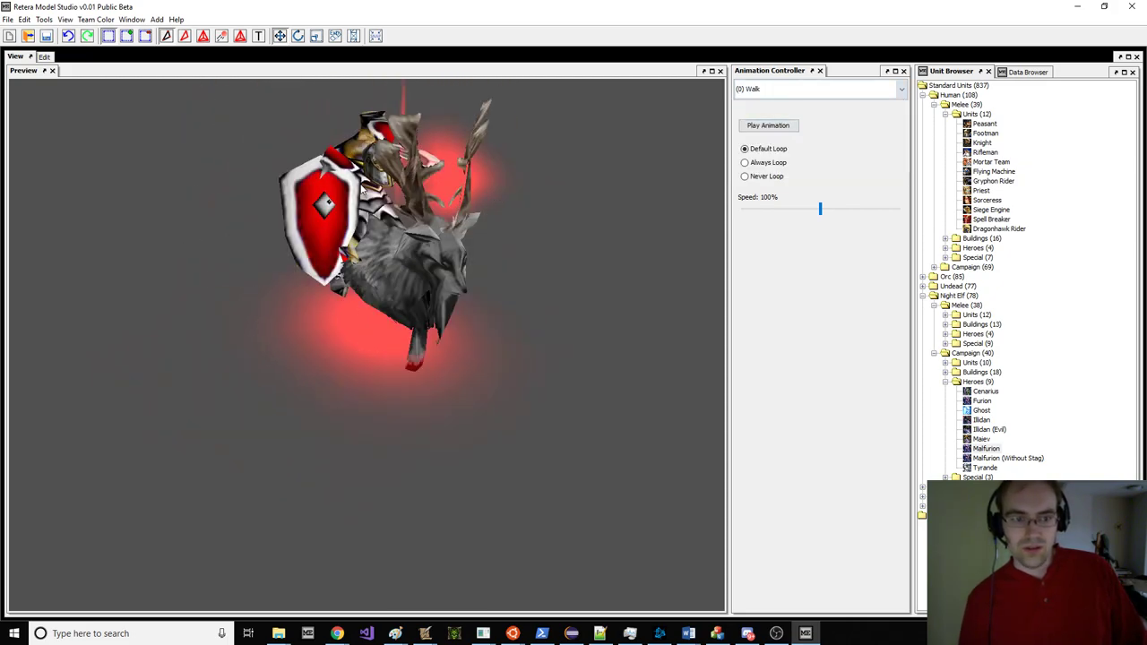
pyautogui.scroll(-3, 423, 189)
# Step: Play the second Attack animation (5), Stand -1 and Death on the footman stag rider
pyautogui.click(771, 89)
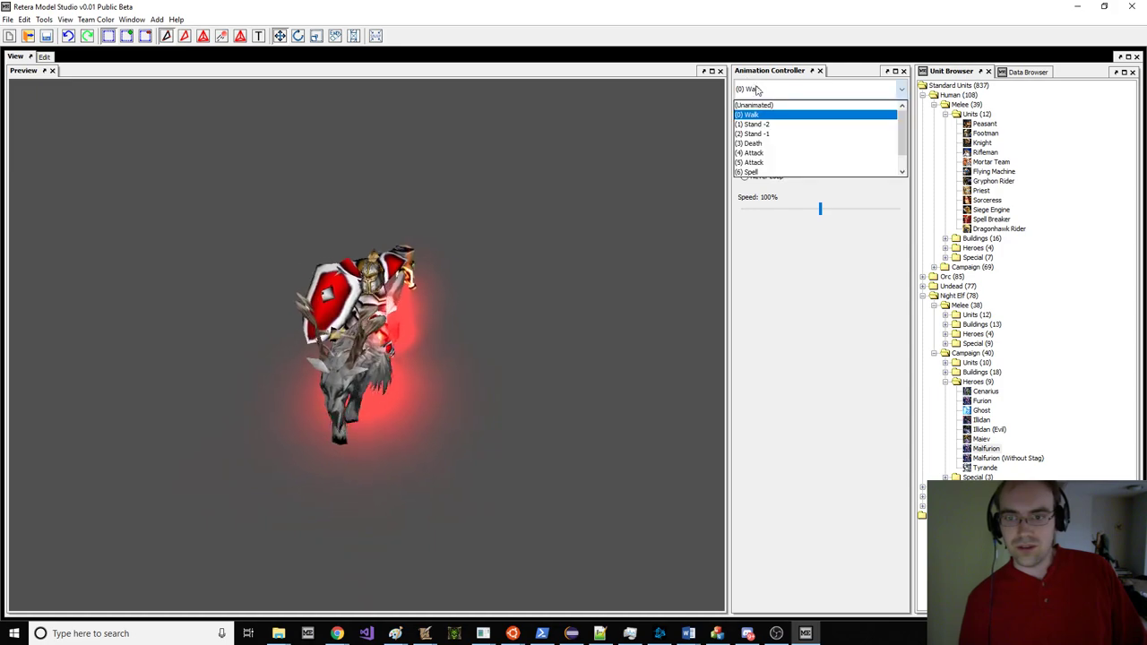
pyautogui.click(757, 159)
pyautogui.moveTo(575, 200); pyautogui.dragTo(497, 194)
pyautogui.click(743, 126)
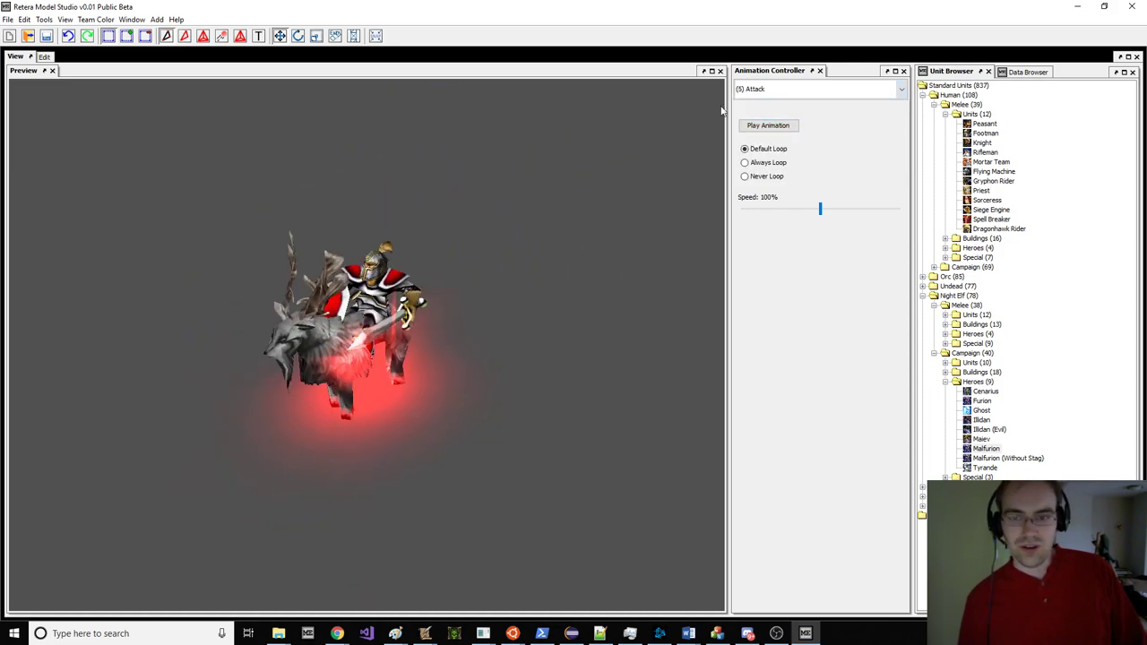
pyautogui.click(771, 89)
pyautogui.click(761, 134)
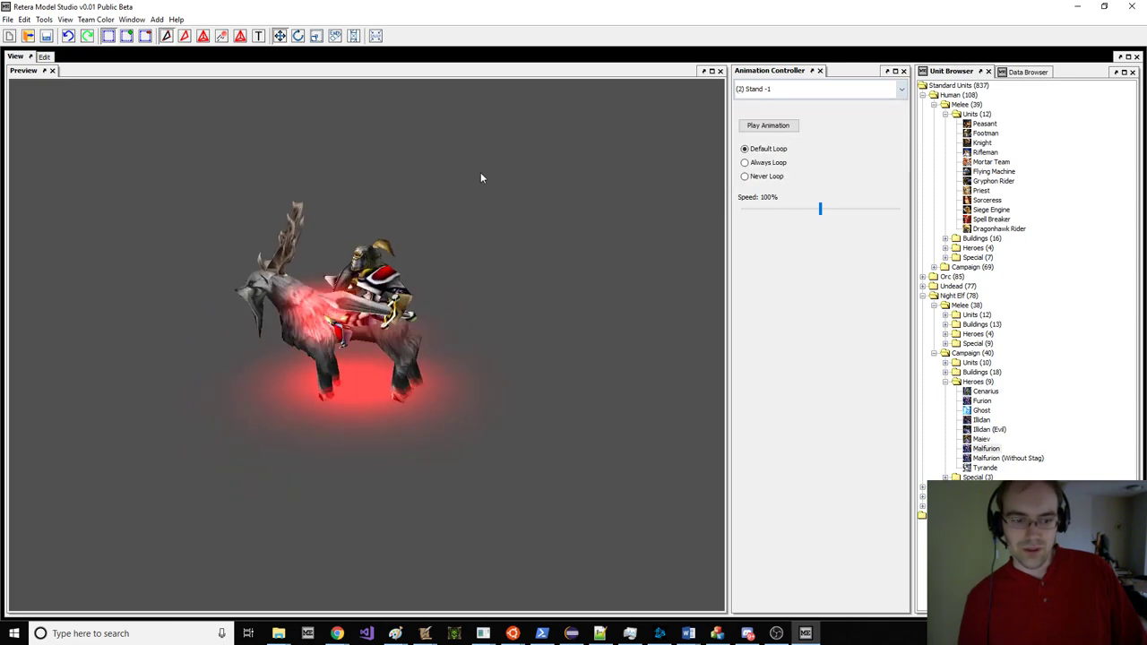
pyautogui.press('Down')
pyautogui.press('Down')
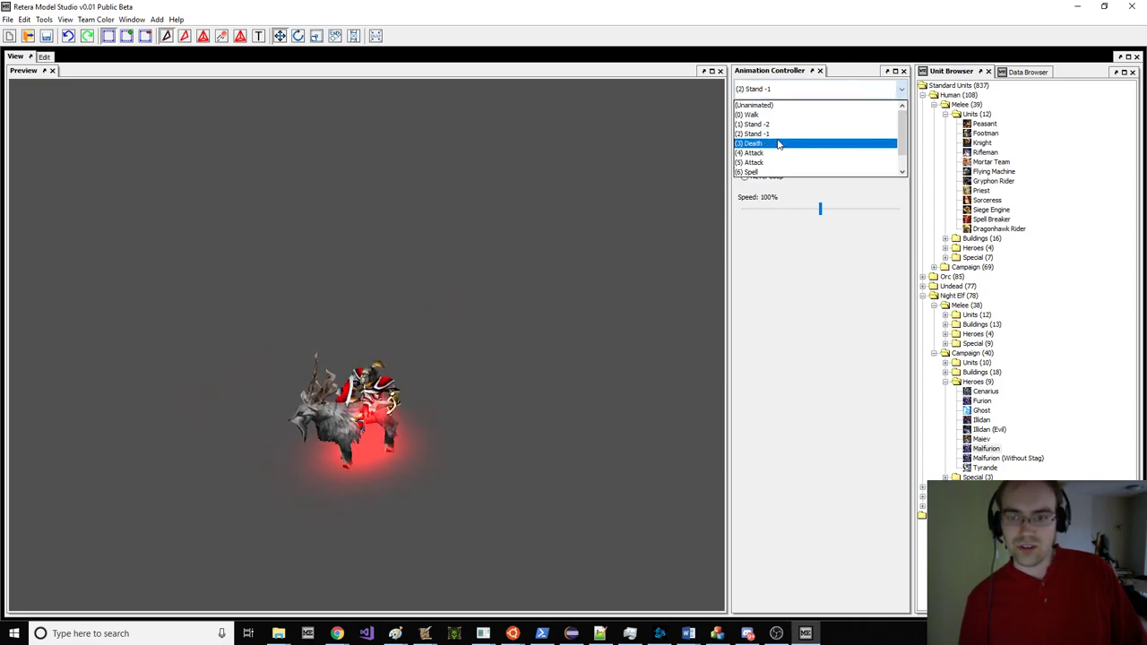
pyautogui.press('Return')
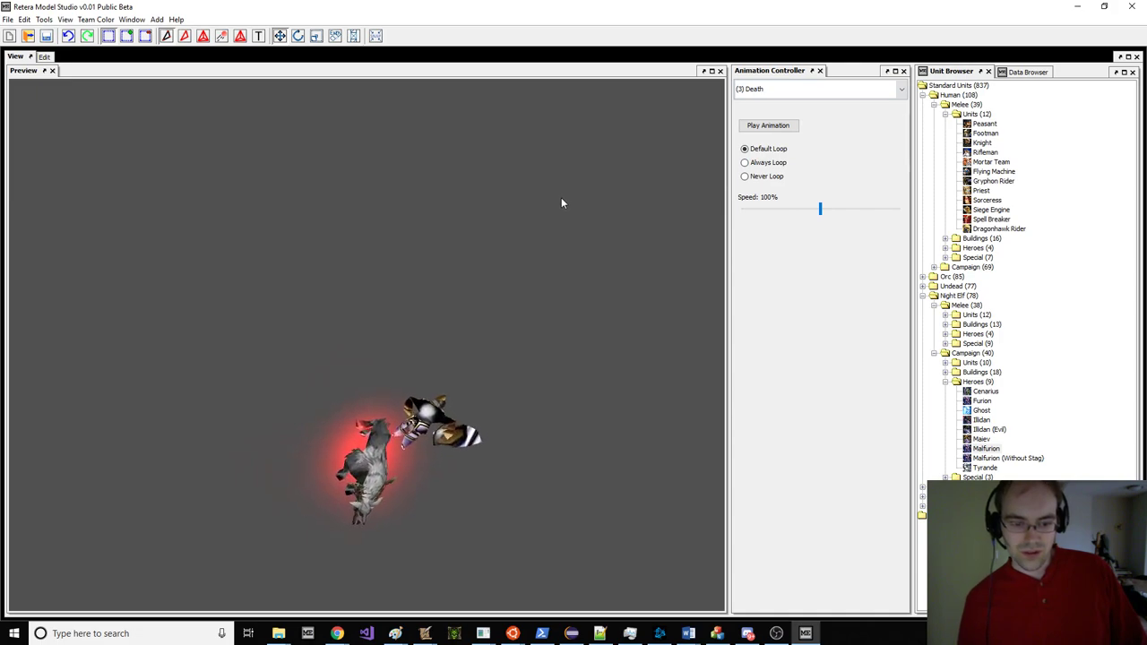
# Step: Play the Dissipate animation and the first Attack animation (4), viewing the rider from behind
pyautogui.click(770, 90)
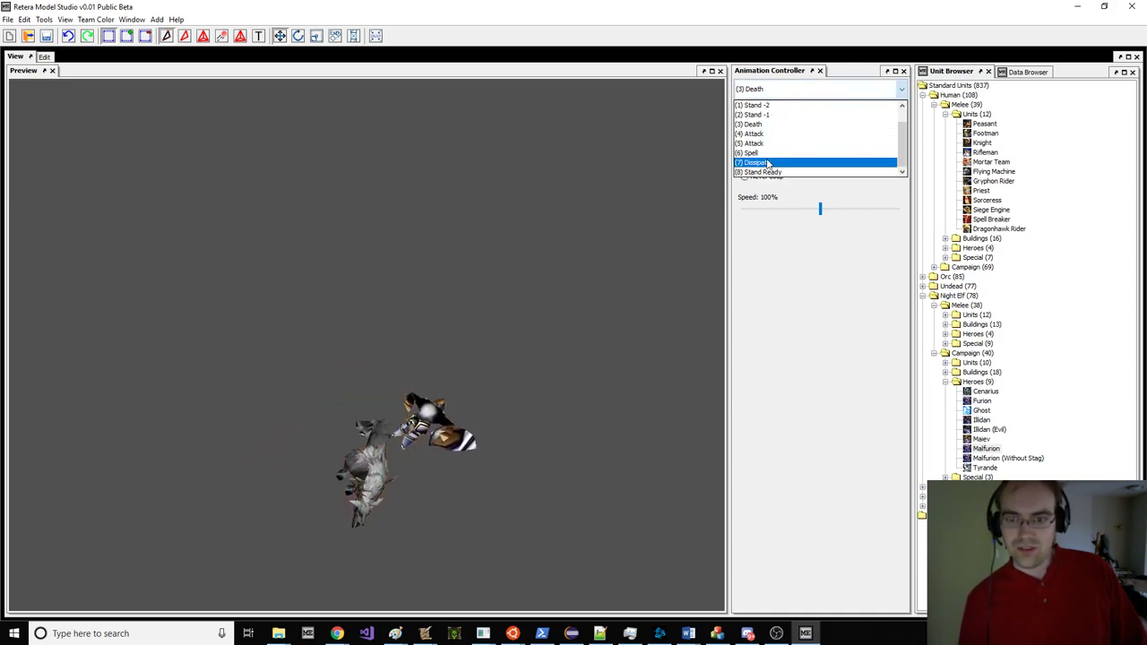
pyautogui.click(767, 163)
pyautogui.click(757, 90)
pyautogui.click(762, 133)
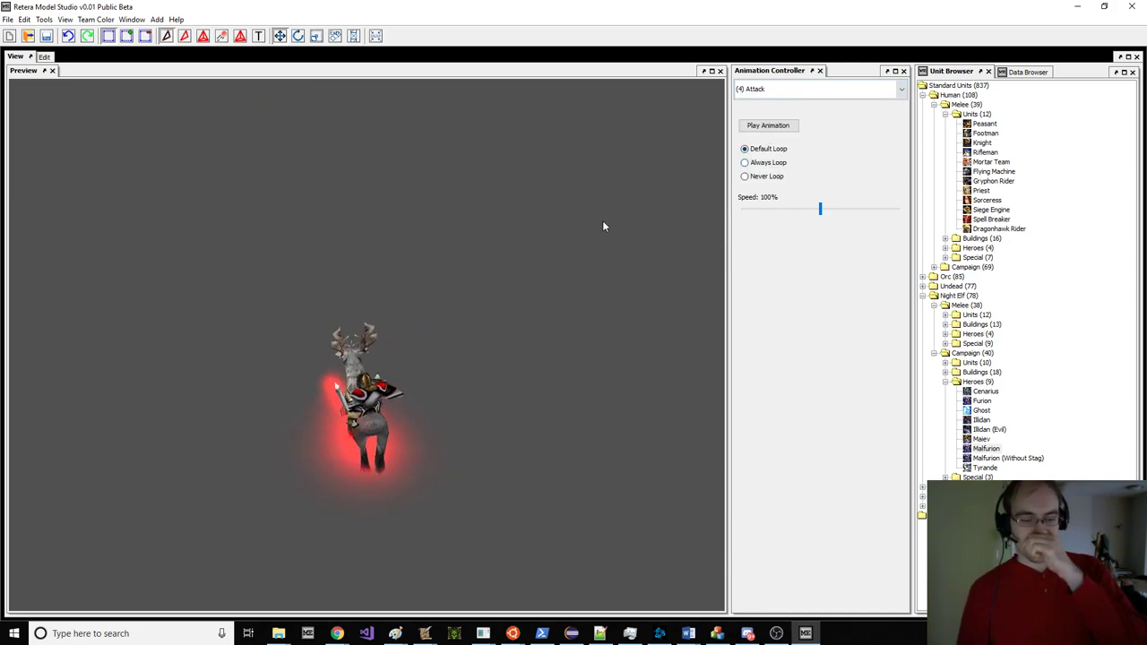
pyautogui.moveTo(565, 228); pyautogui.dragTo(510, 240)
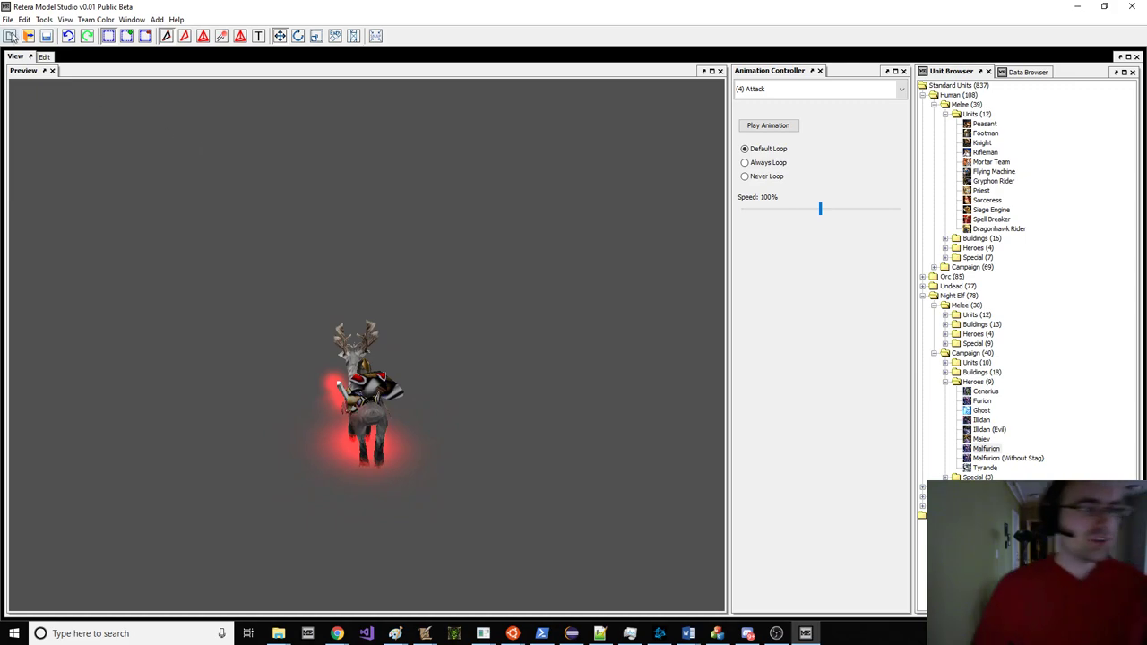
# Step: Open the standard Night Elf campaign hero Malfurion as a new model and view it up close
pyautogui.click(132, 19)
pyautogui.click(148, 77)
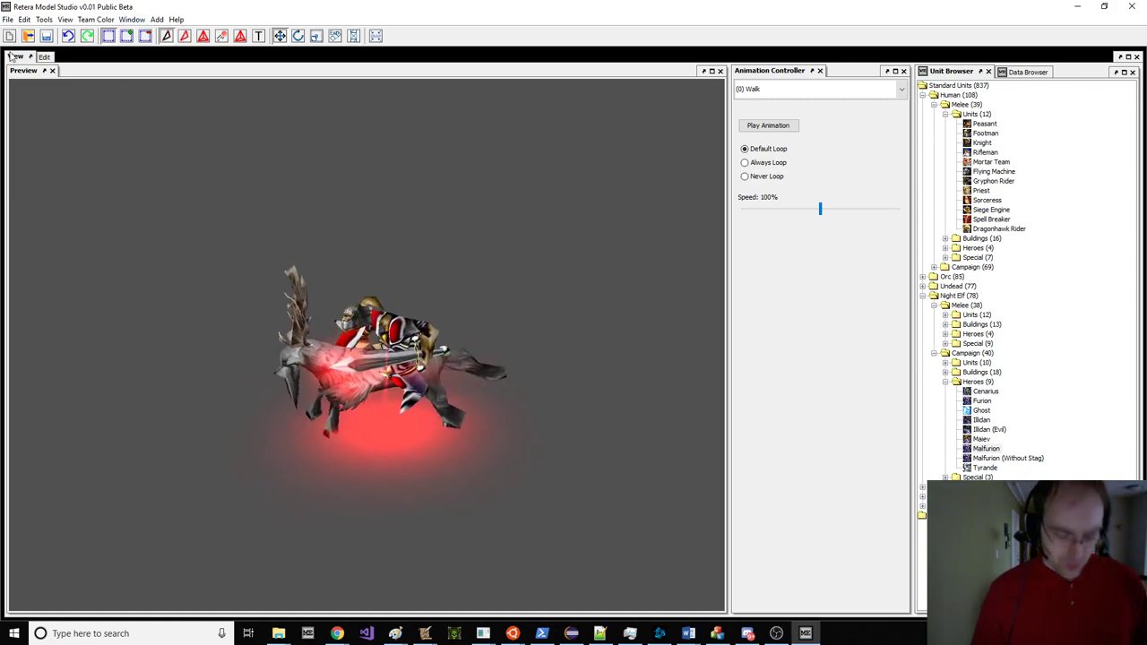
pyautogui.click(987, 448)
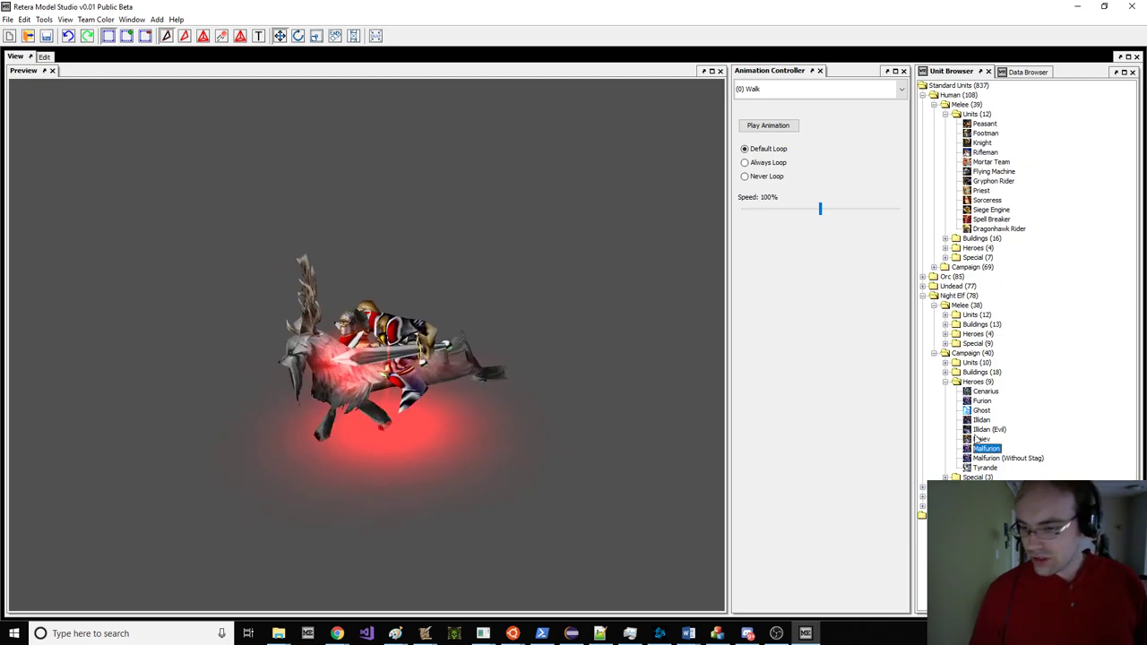
pyautogui.moveTo(473, 310); pyautogui.dragTo(403, 297)
pyautogui.scroll(6, 404, 296)
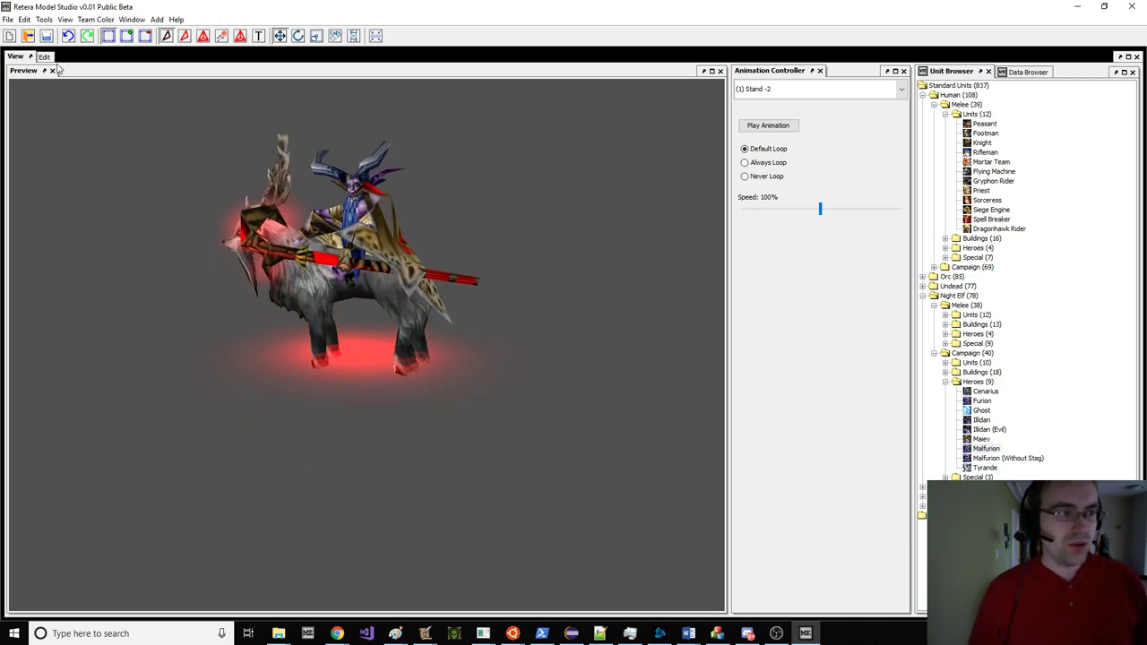
# Step: Examine the Malfurion model's wireframe and nodes in the edit viewports, including the Bone Horse hierarchy and the rider's upper-body vertices
pyautogui.click(44, 56)
pyautogui.click(377, 367)
pyautogui.scroll(4, 377, 367)
pyautogui.moveTo(705, 385); pyautogui.dragTo(776, 385)
pyautogui.scroll(-3, 776, 385)
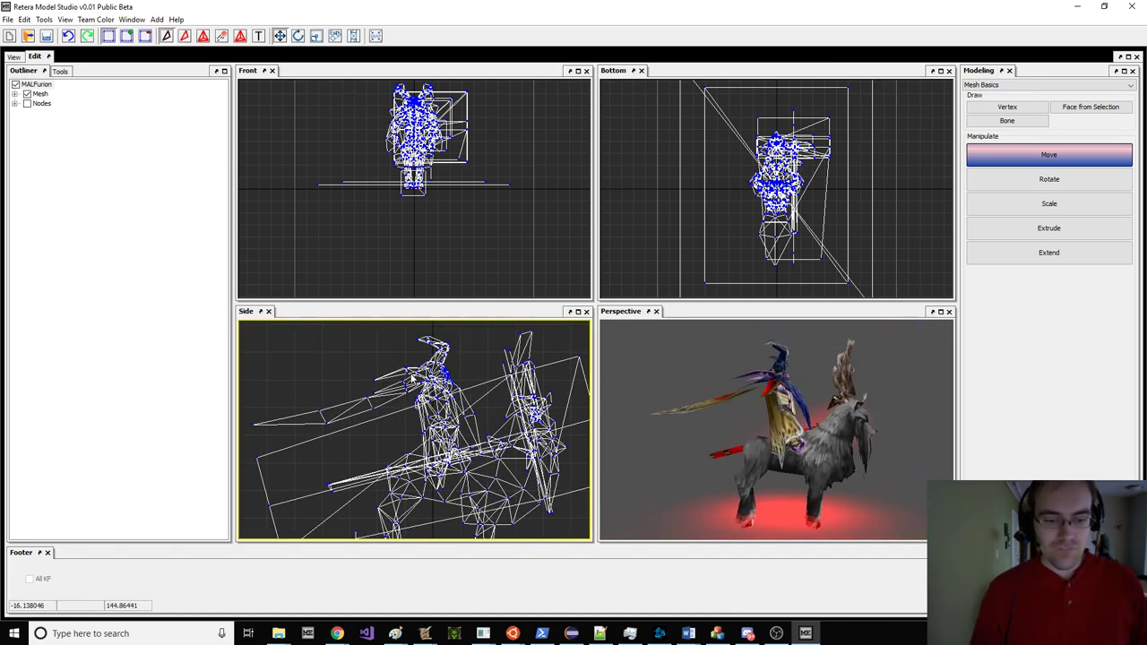
pyautogui.click(27, 103)
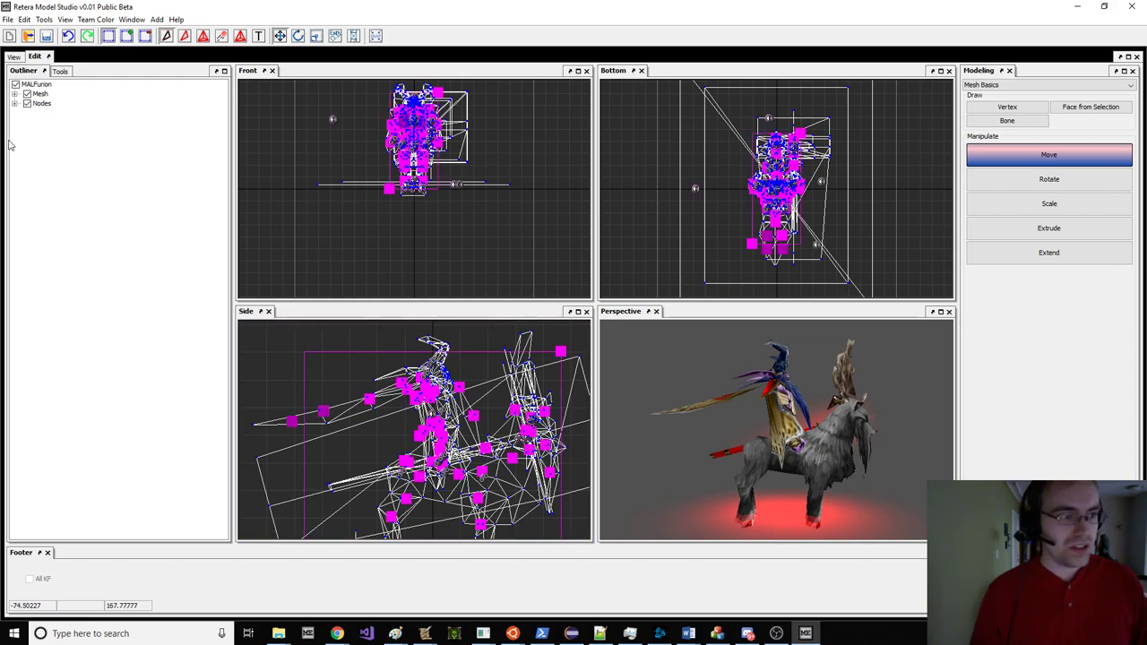
pyautogui.click(14, 103)
pyautogui.click(27, 103)
pyautogui.click(69, 147)
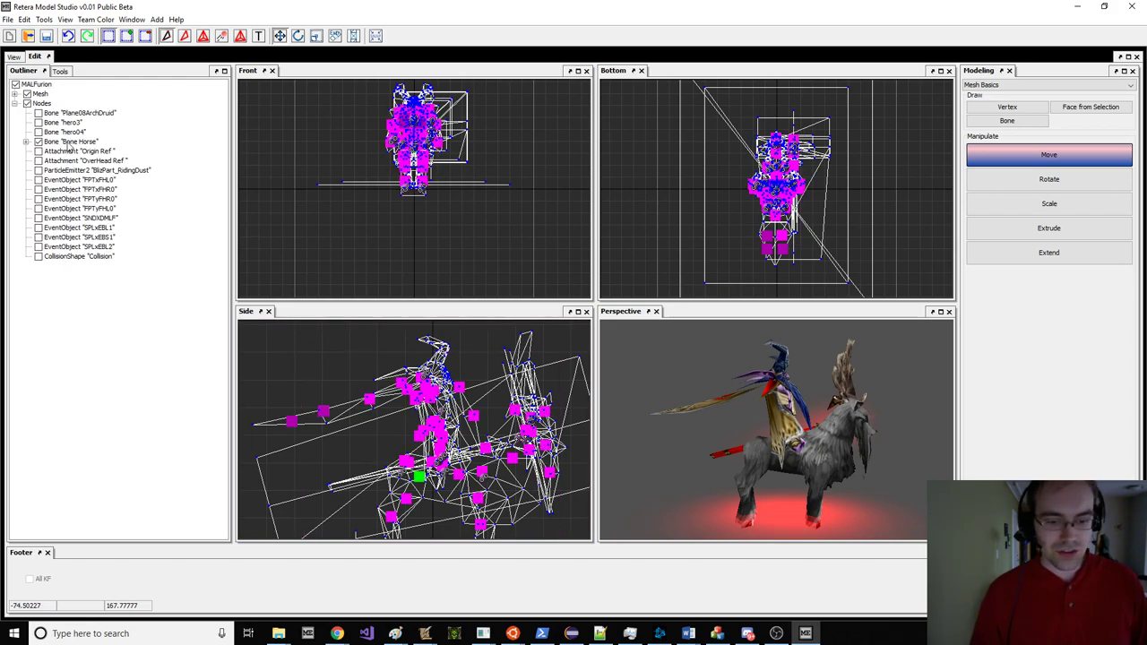
pyautogui.click(84, 149)
pyautogui.scroll(-3, 315, 369)
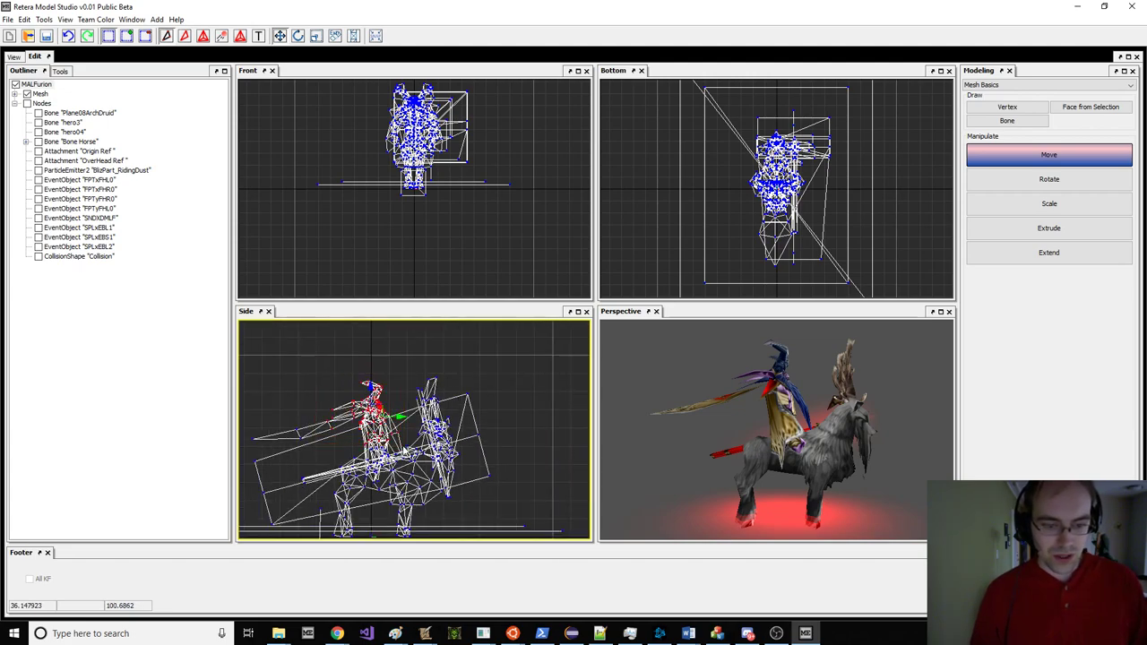
pyautogui.click(251, 234)
# Step: Isolate Geosets 2 through 6, which hold the rider and his staff, and delete their geometry
pyautogui.click(14, 93)
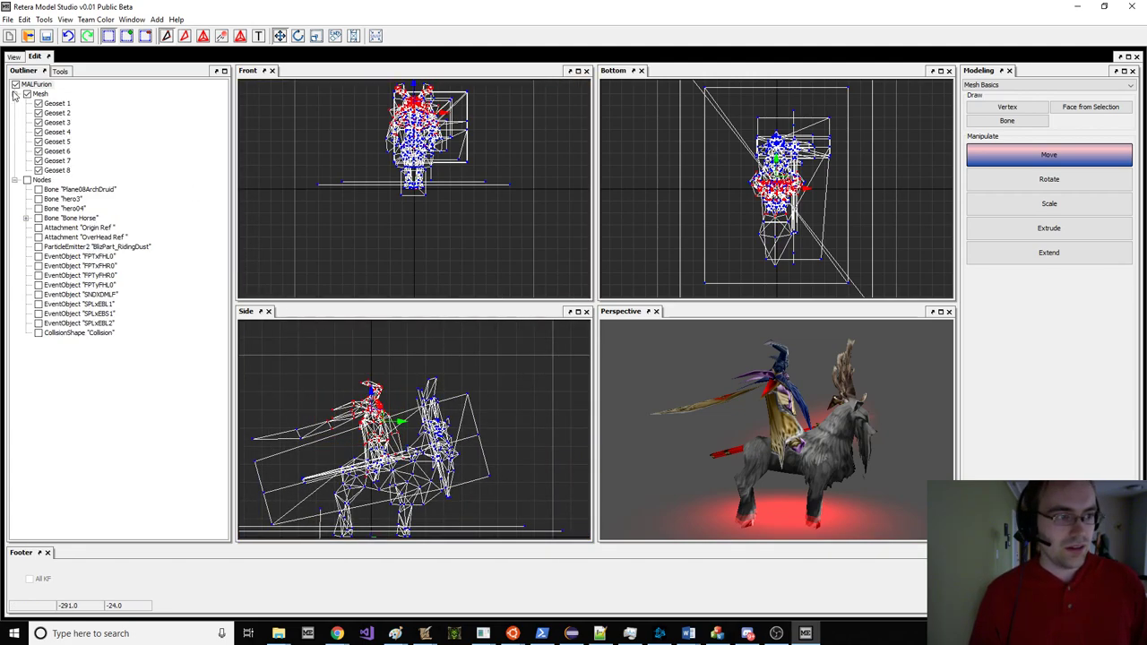
pyautogui.click(27, 93)
pyautogui.click(55, 117)
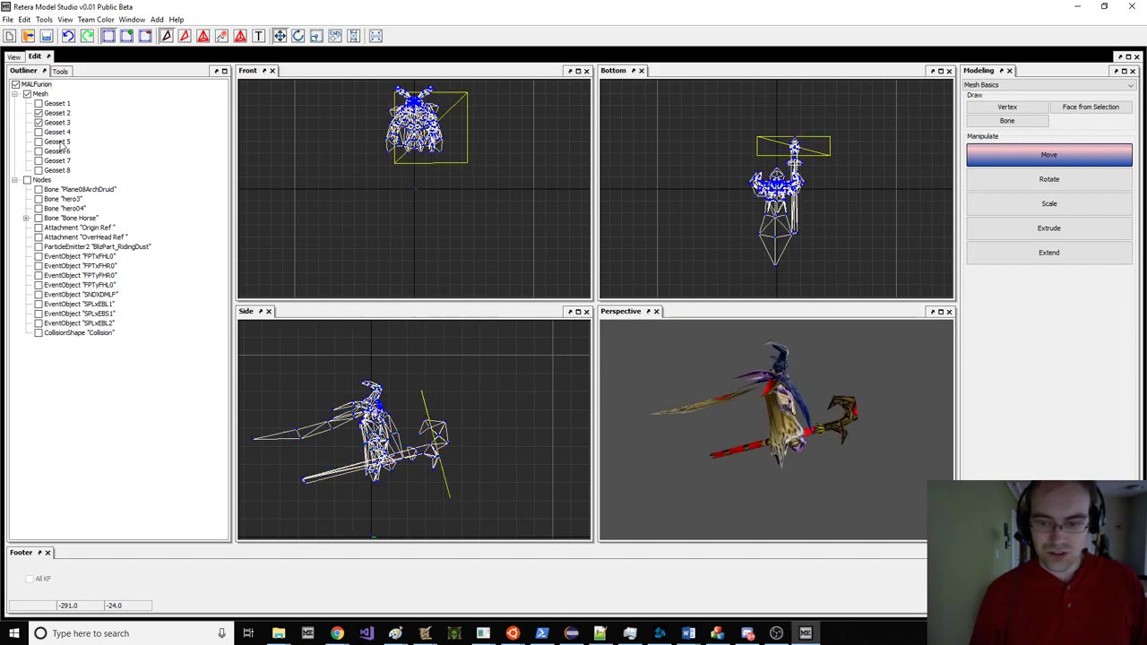
pyautogui.click(65, 151)
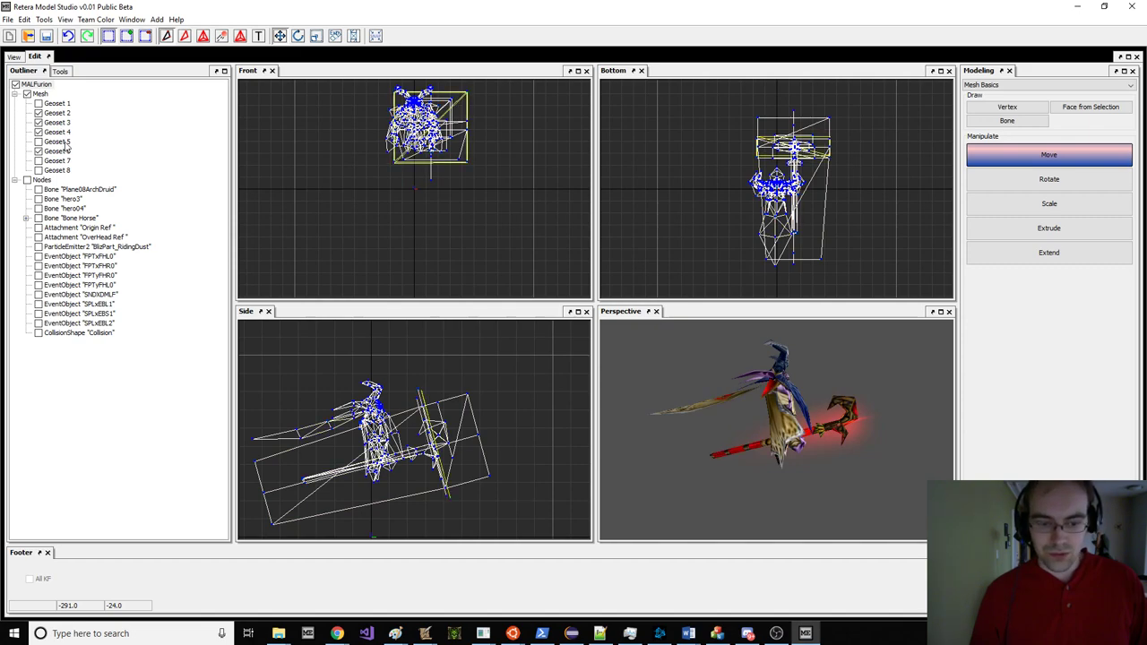
pyautogui.click(65, 144)
pyautogui.scroll(-3, 523, 524)
pyautogui.press('Delete')
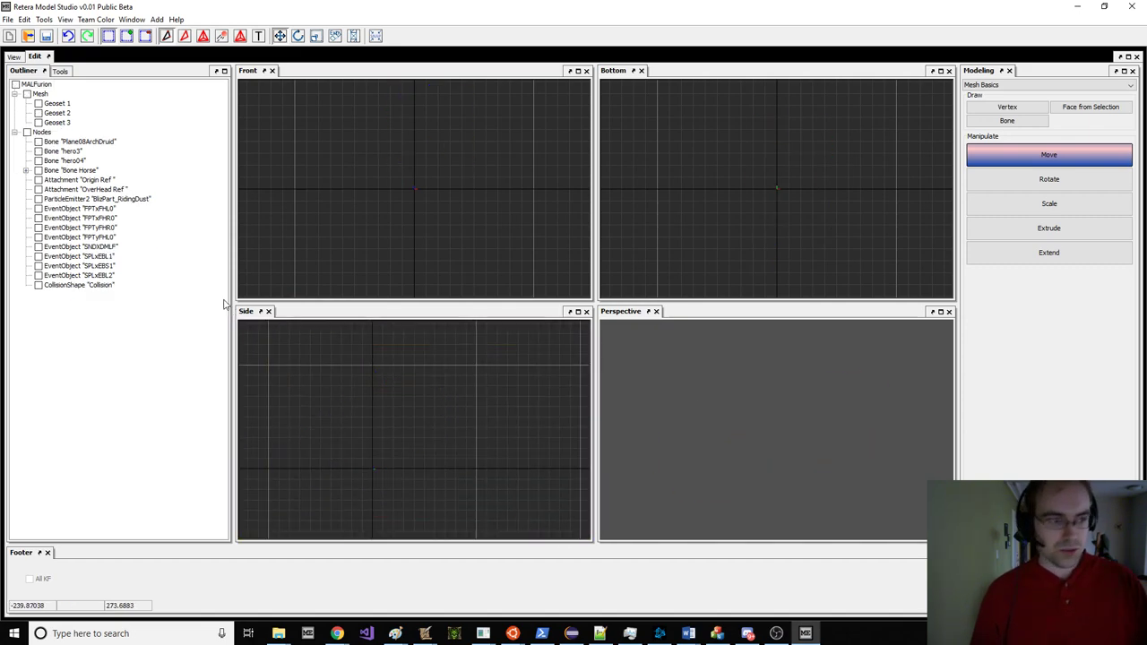
# Step: Show all the remaining geosets and nodes and check the riderless stag in the perspective view
pyautogui.click(43, 95)
pyautogui.click(42, 87)
pyautogui.moveTo(878, 426); pyautogui.dragTo(811, 421)
pyautogui.moveTo(809, 415); pyautogui.dragTo(737, 436, button='middle')
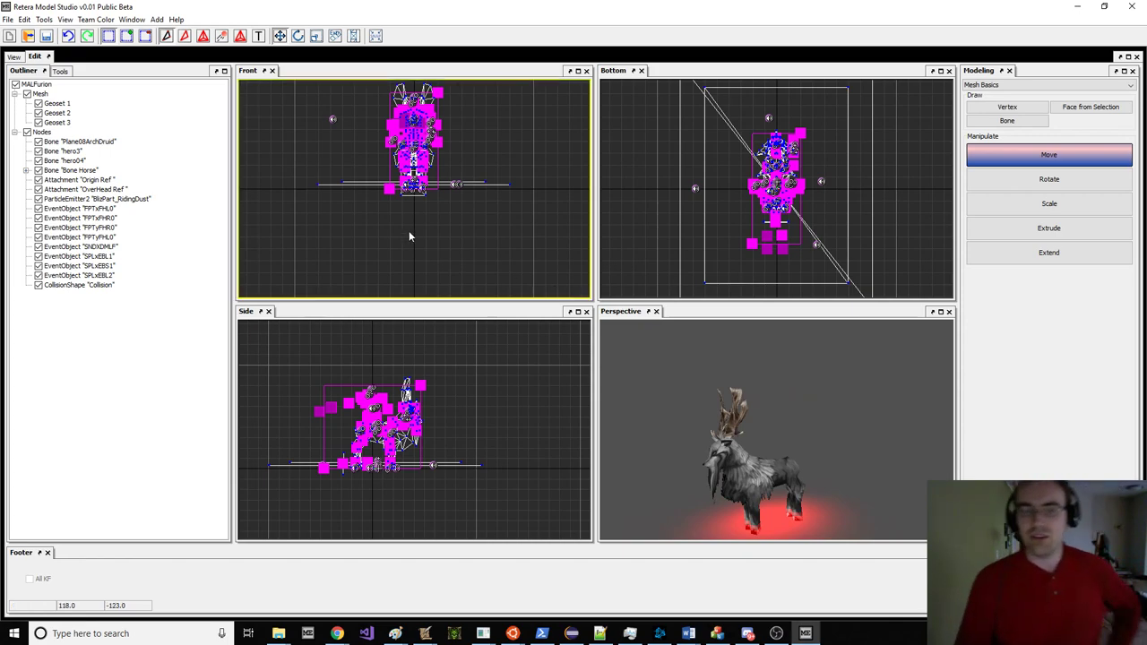
# Step: Start importing the Human melee Footman unit into the stag model and maximize the import window
pyautogui.click(7, 19)
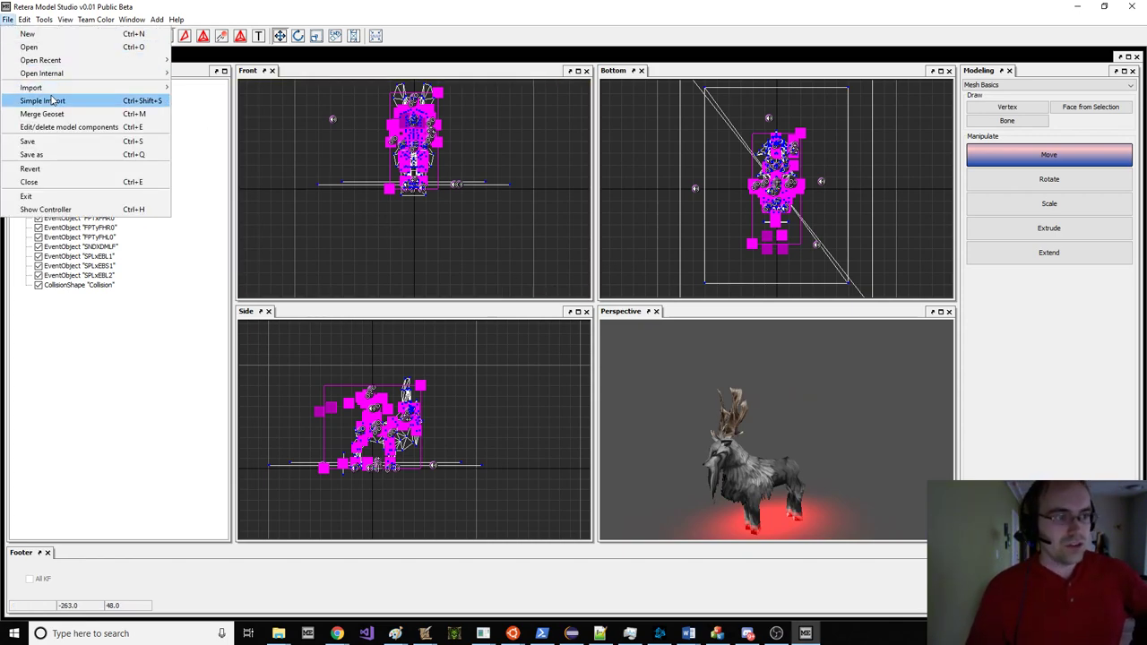
pyautogui.moveTo(35, 85)
pyautogui.click(198, 96)
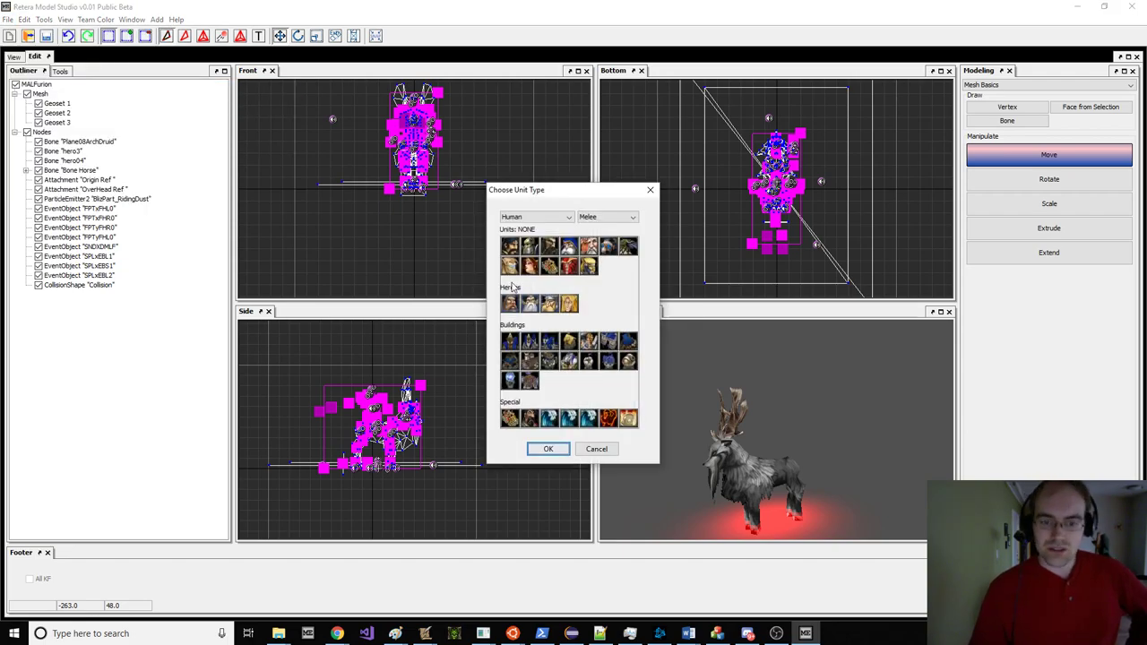
pyautogui.click(549, 450)
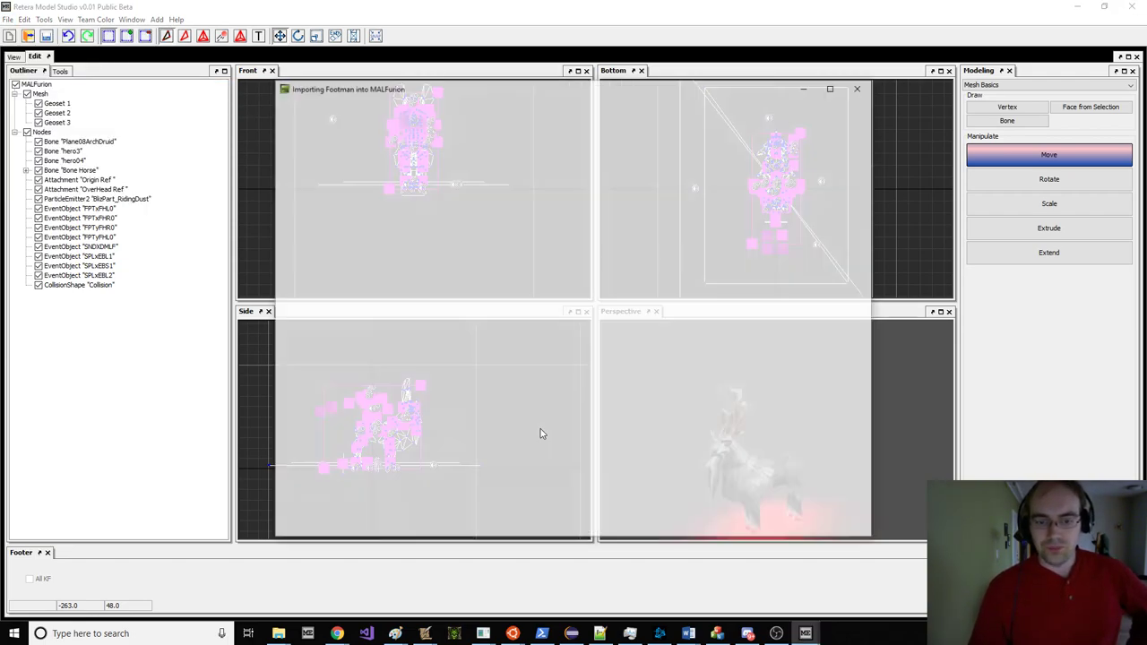
pyautogui.doubleClick(507, 88)
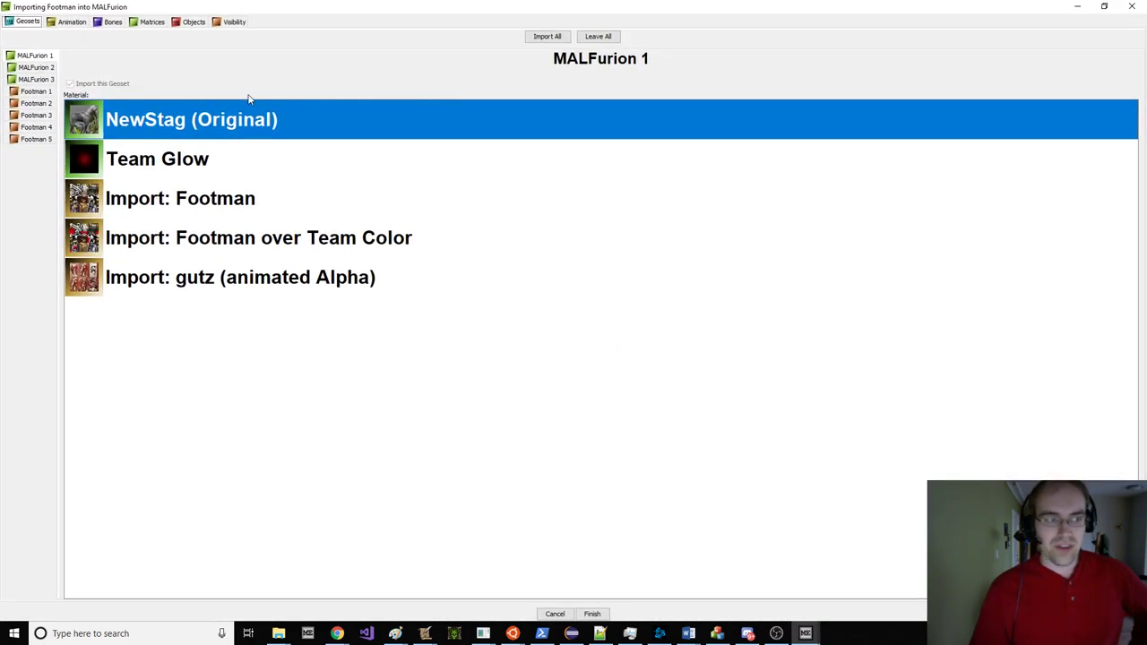
# Step: Restrict the imported geosets to Footman 1 and Footman 2, leaving out the other Footman geosets
pyautogui.click(36, 91)
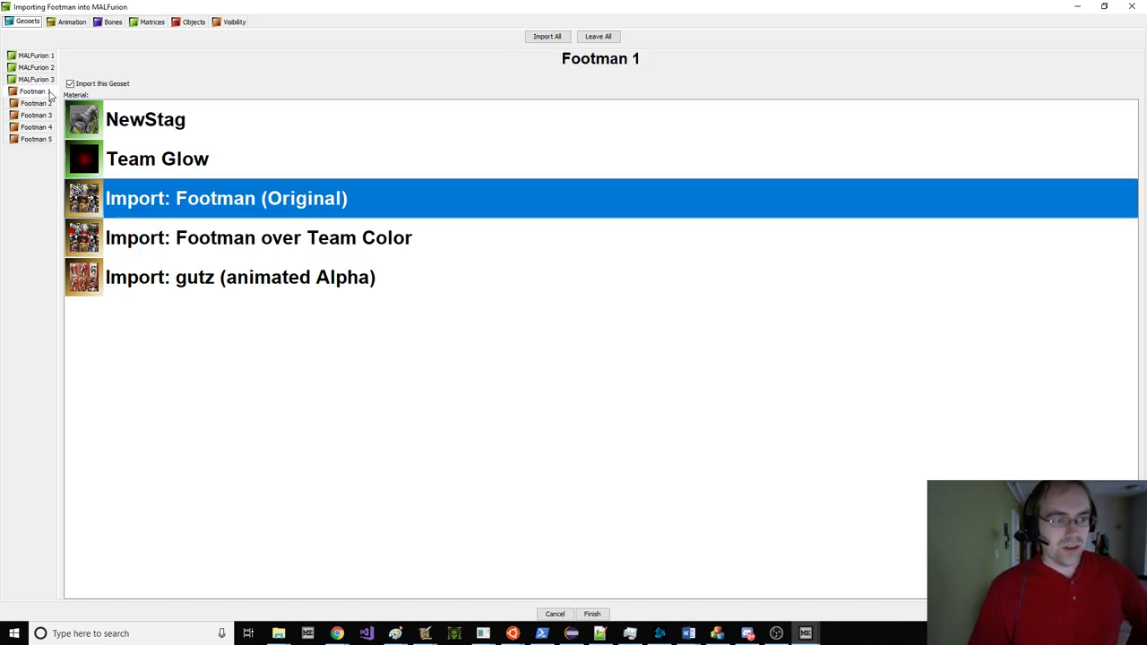
pyautogui.click(599, 38)
pyautogui.click(72, 84)
pyautogui.click(36, 103)
pyautogui.click(77, 84)
# Step: Set all Footman animations to time-scale into pre-existing ones, matching Stand - 1 to Stand -1 and Stand - 2 to Stand -2
pyautogui.click(70, 22)
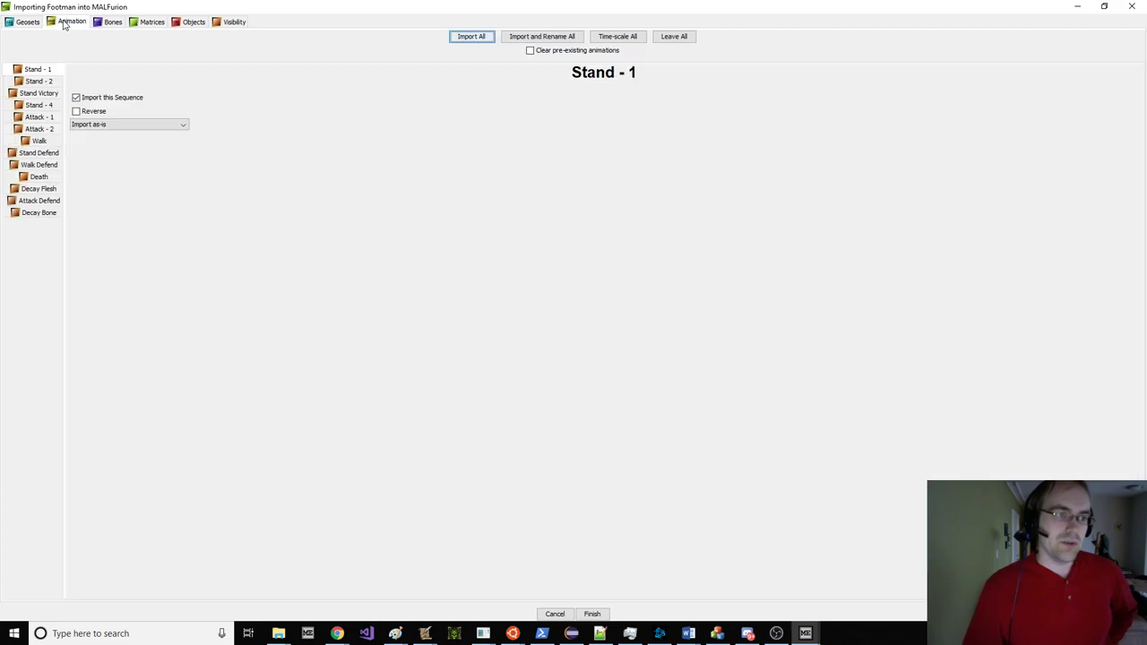
pyautogui.click(602, 40)
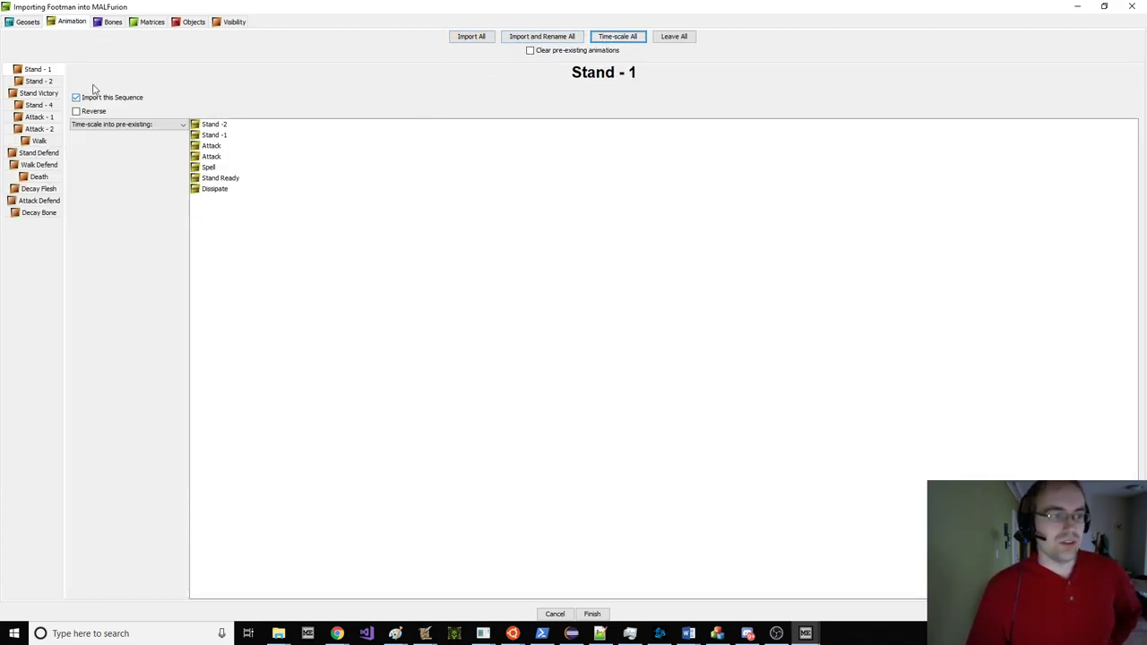
pyautogui.click(38, 81)
pyautogui.click(38, 69)
pyautogui.click(253, 135)
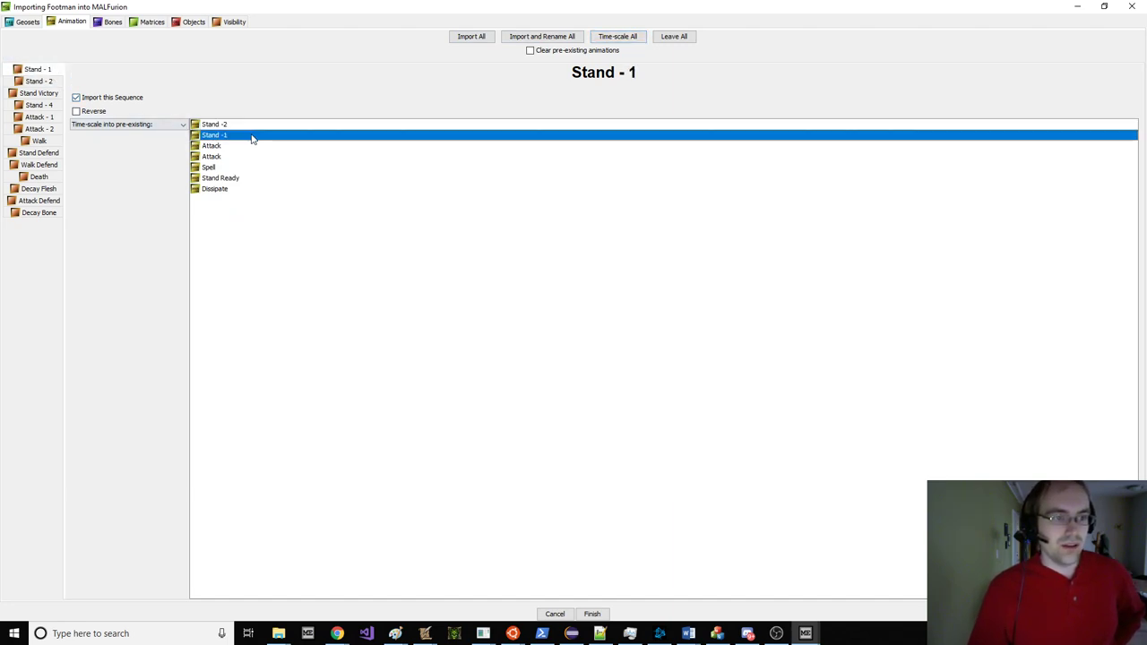
pyautogui.click(38, 81)
pyautogui.click(253, 126)
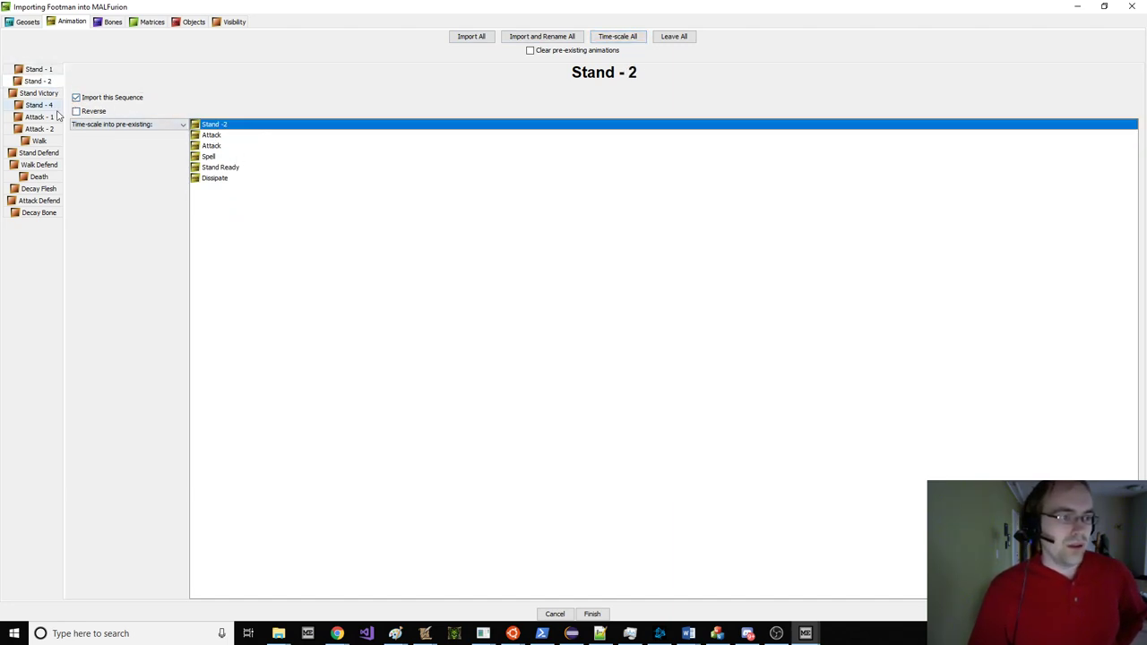
# Step: Time-scale the Footman's Attack - 1 and Attack - 2 sequences into the two existing Attack animations
pyautogui.click(56, 117)
pyautogui.click(236, 127)
pyautogui.click(64, 128)
pyautogui.click(217, 127)
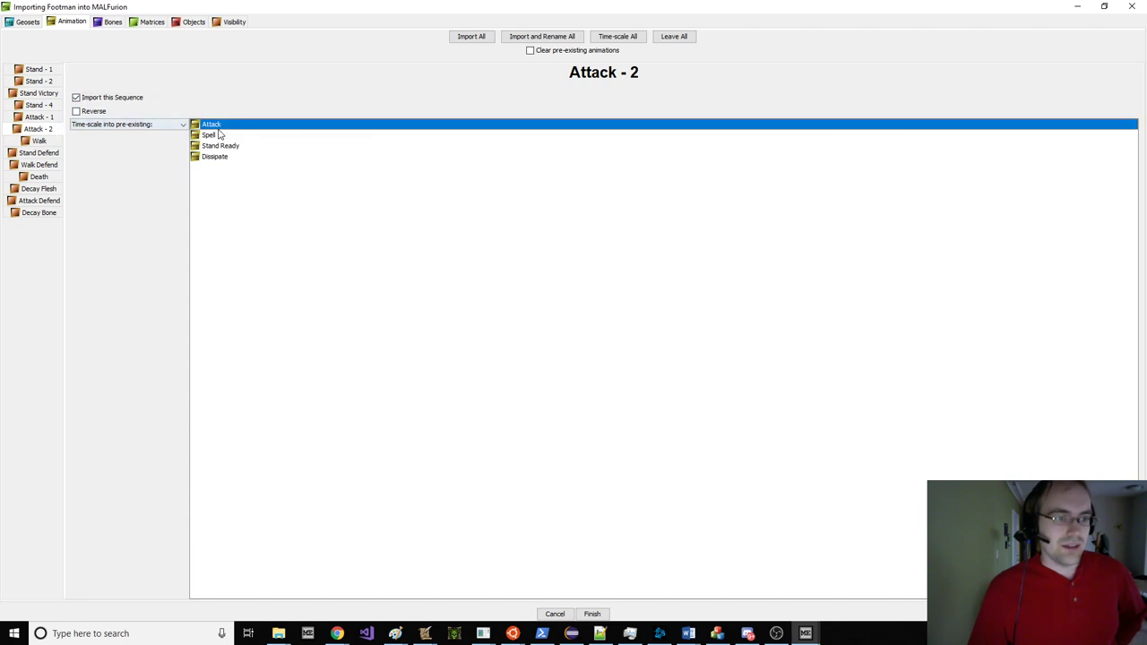
# Step: Exclude the Stand Defend, Walk Defend and Attack Defend sequences from the import
pyautogui.click(39, 152)
pyautogui.click(77, 98)
pyautogui.click(38, 165)
pyautogui.click(100, 101)
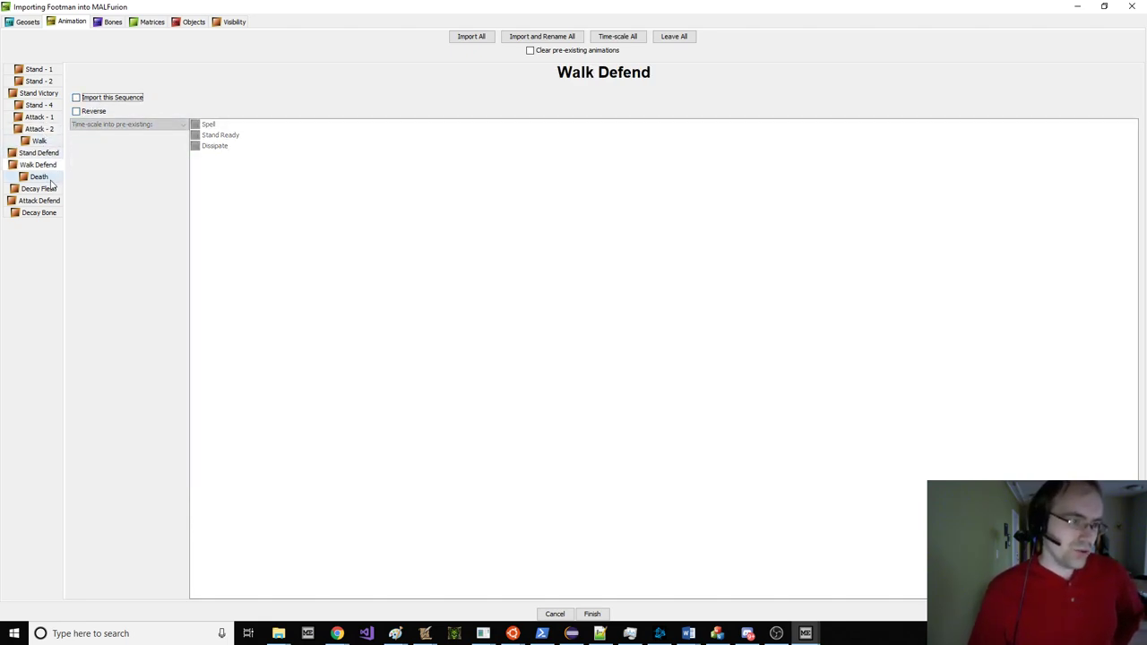
pyautogui.click(49, 189)
pyautogui.click(45, 201)
pyautogui.click(77, 98)
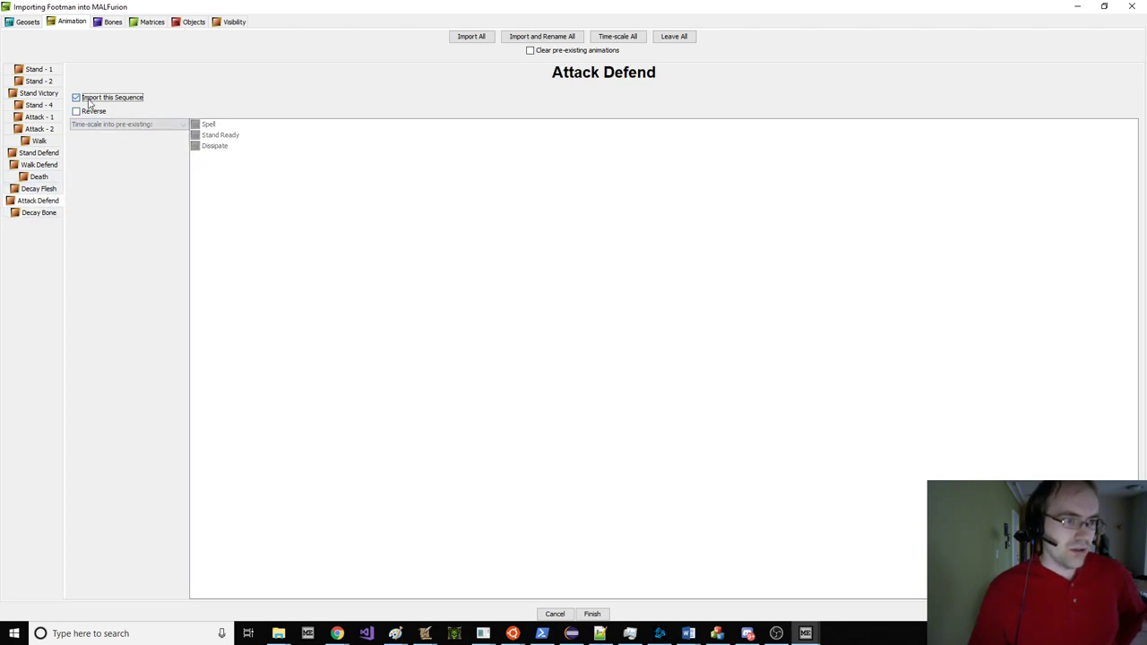
# Step: Time-scale Decay Flesh into the Dissipate animation, exclude Decay Bone from the import and check the Death mapping
pyautogui.click(43, 177)
pyautogui.click(43, 189)
pyautogui.click(103, 101)
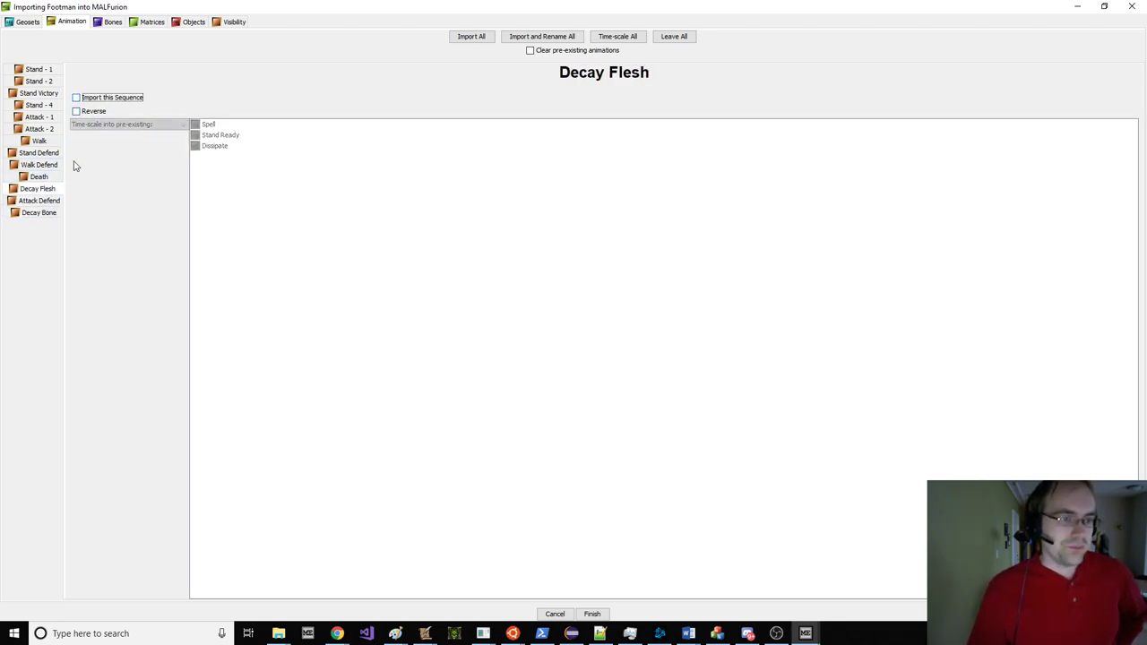
pyautogui.click(118, 98)
pyautogui.click(200, 164)
pyautogui.click(44, 212)
pyautogui.click(112, 99)
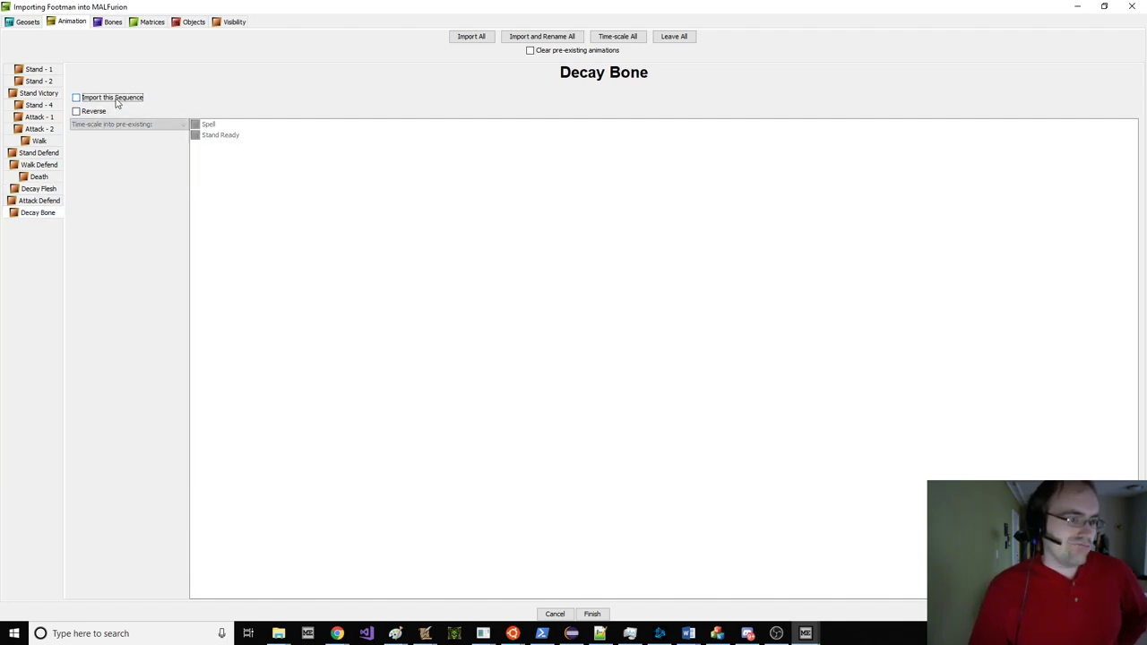
pyautogui.click(49, 189)
pyautogui.click(39, 177)
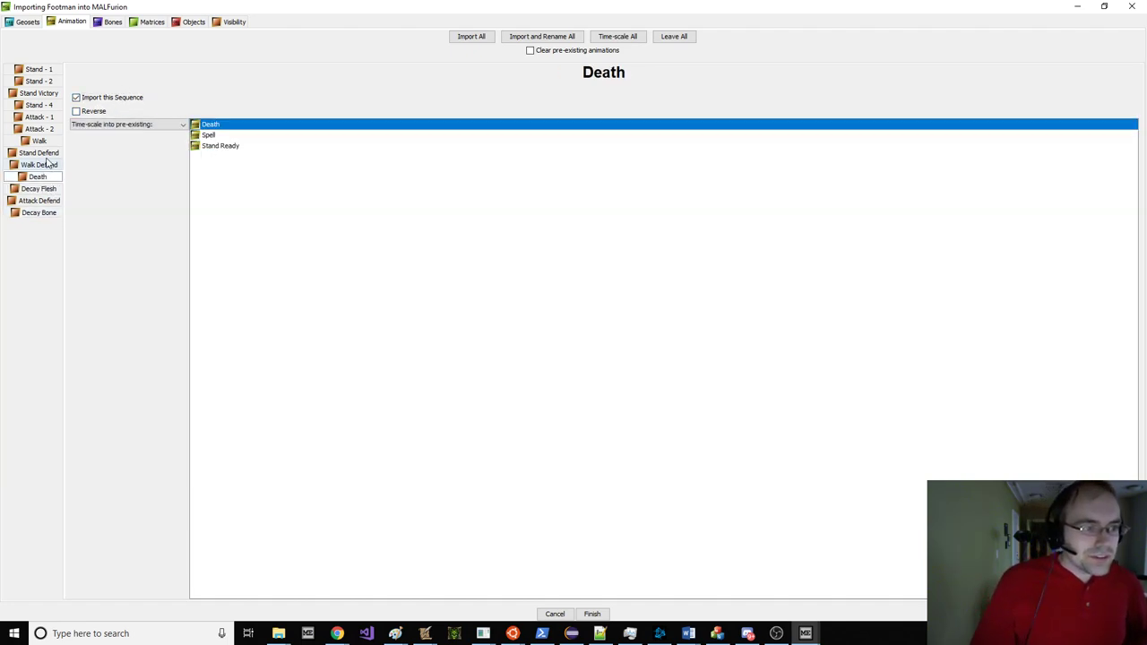
# Step: Add Stand Ready to the animations that Stand - 1 is time-scaled into, and time-scale Stand Victory into Spell
pyautogui.click(40, 93)
pyautogui.click(49, 80)
pyautogui.click(48, 69)
pyautogui.keyDown('ctrl'); pyautogui.click(233, 146); pyautogui.keyUp('ctrl')
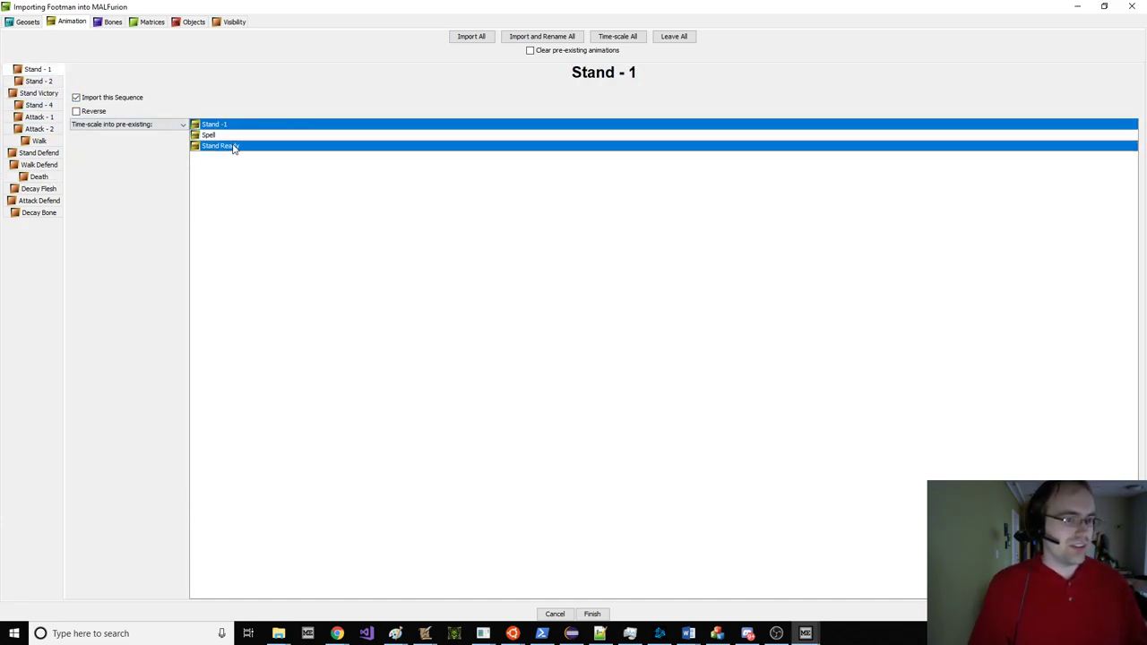
pyautogui.click(49, 96)
pyautogui.click(215, 126)
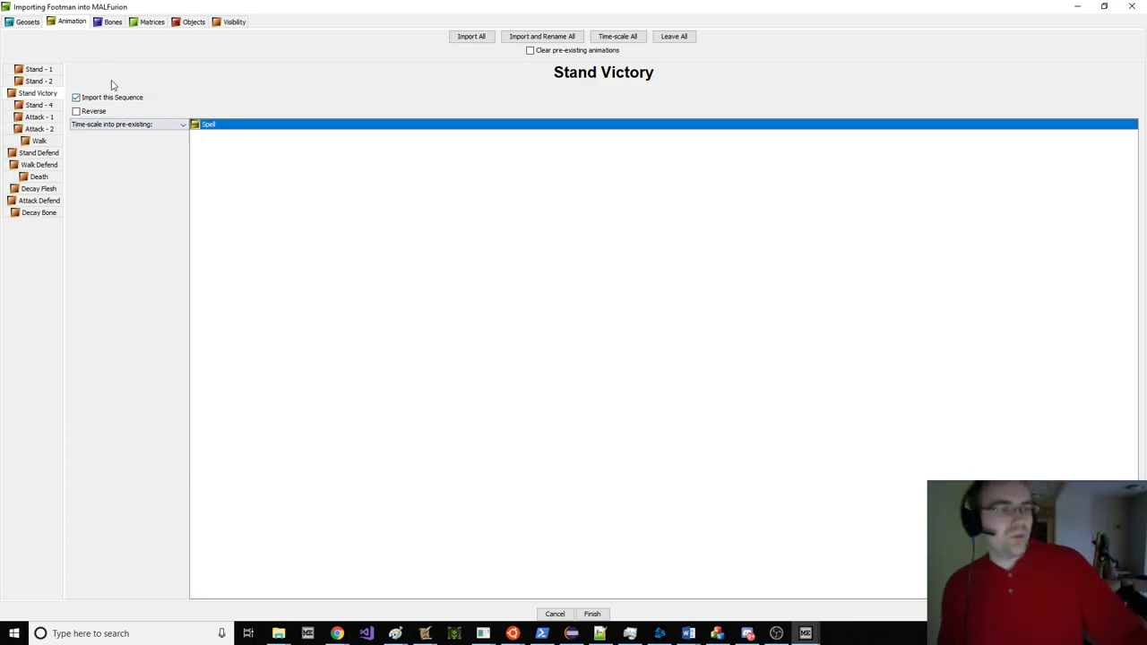
# Step: Set the parent of the Footman's Bone_Pelvis helper to Malfurion's Bone Horse
pyautogui.click(111, 23)
pyautogui.click(147, 21)
pyautogui.click(112, 21)
pyautogui.scroll(-5, 58, 244)
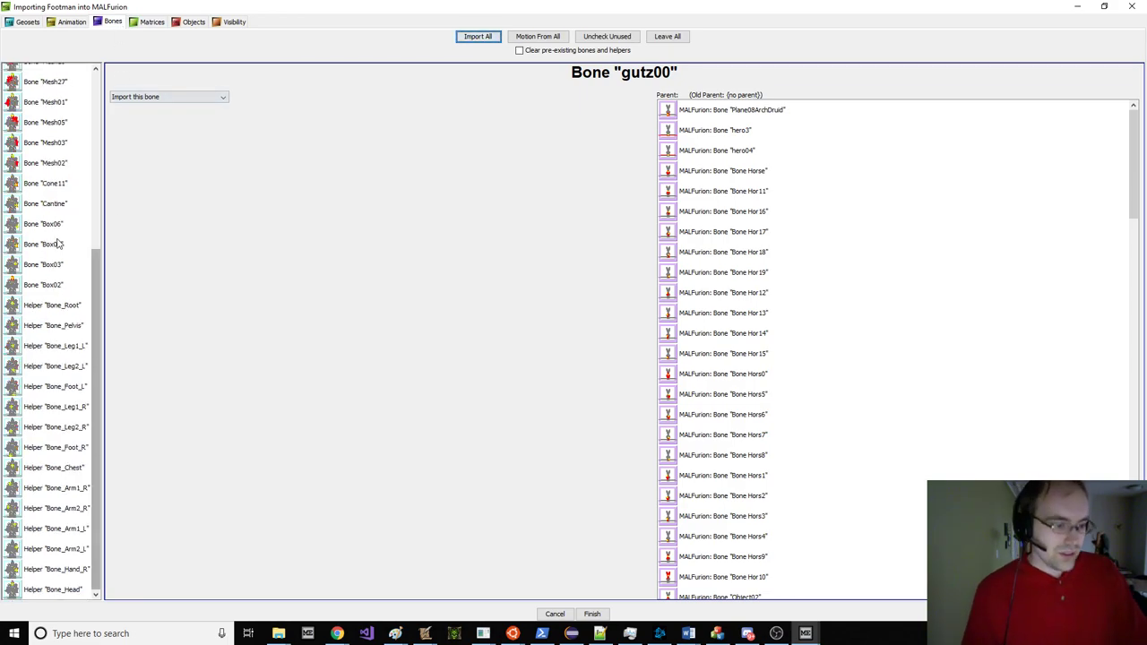
pyautogui.click(72, 327)
pyautogui.scroll(2, 751, 307)
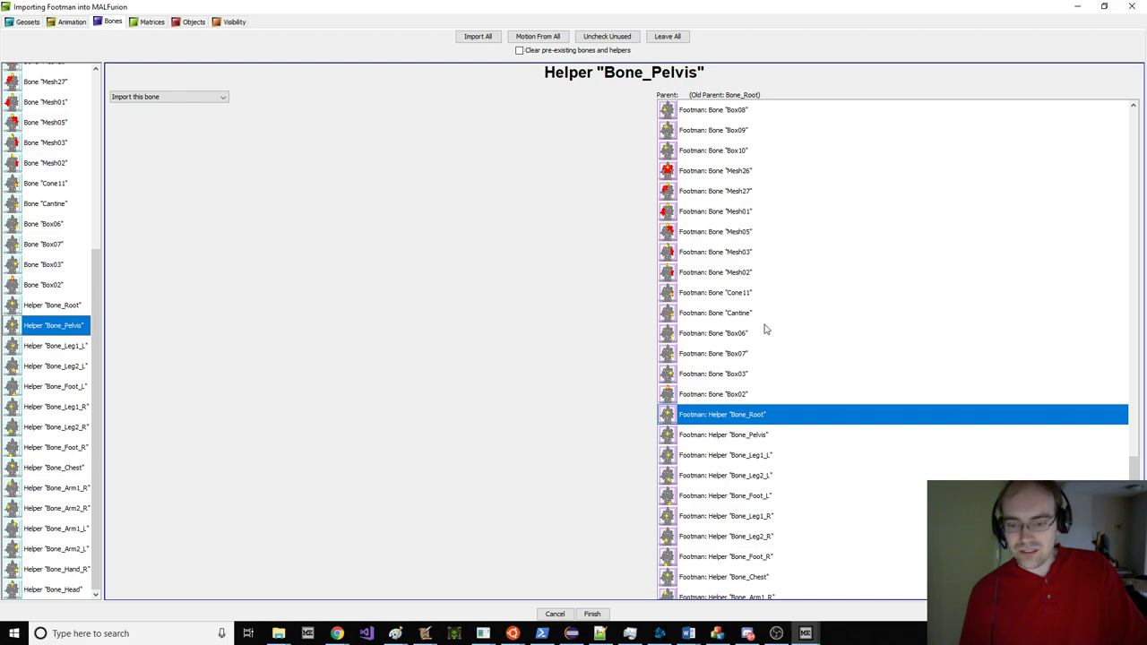
pyautogui.click(772, 354)
pyautogui.scroll(-1, 781, 359)
pyautogui.scroll(10, 791, 328)
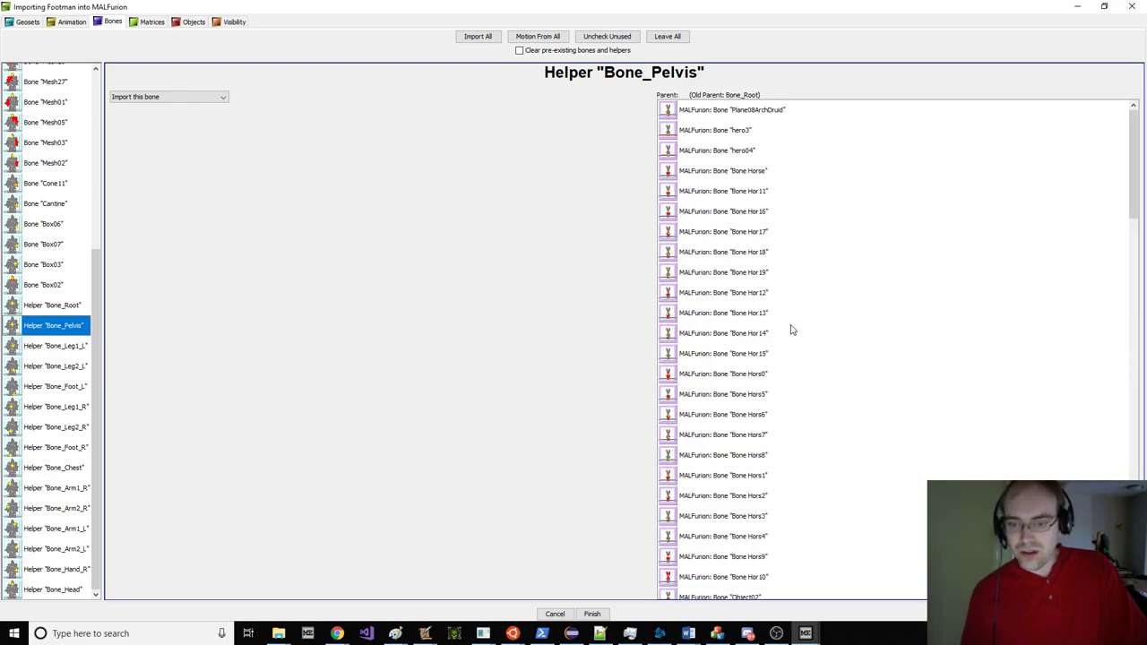
pyautogui.scroll(-11, 791, 330)
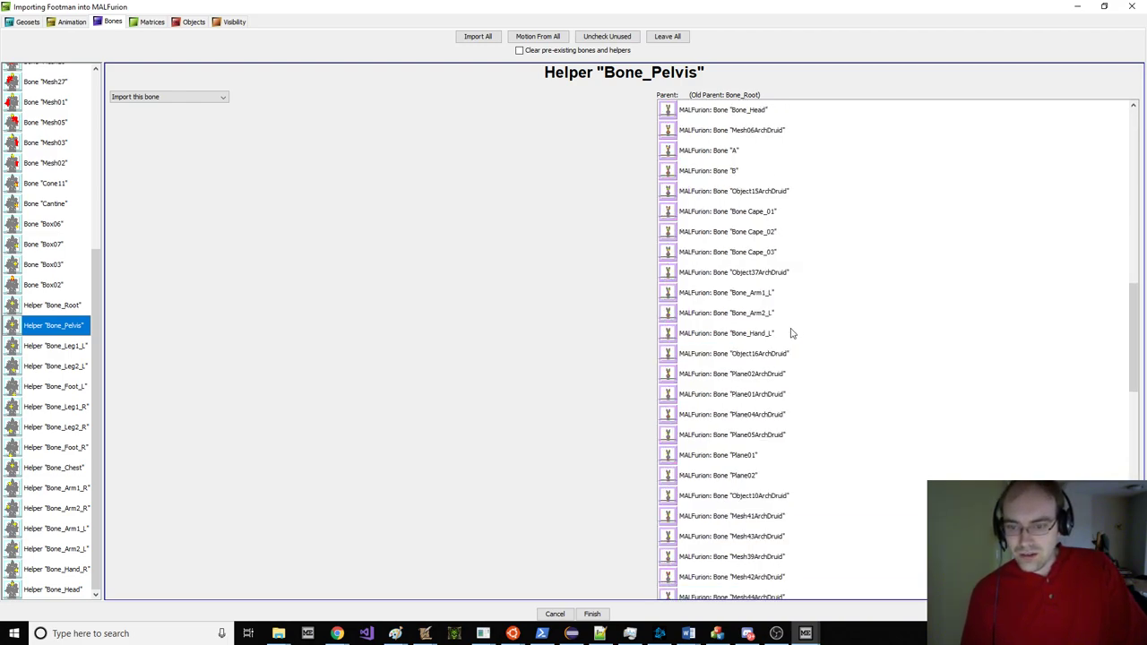
pyautogui.scroll(2, 792, 337)
pyautogui.scroll(10, 792, 341)
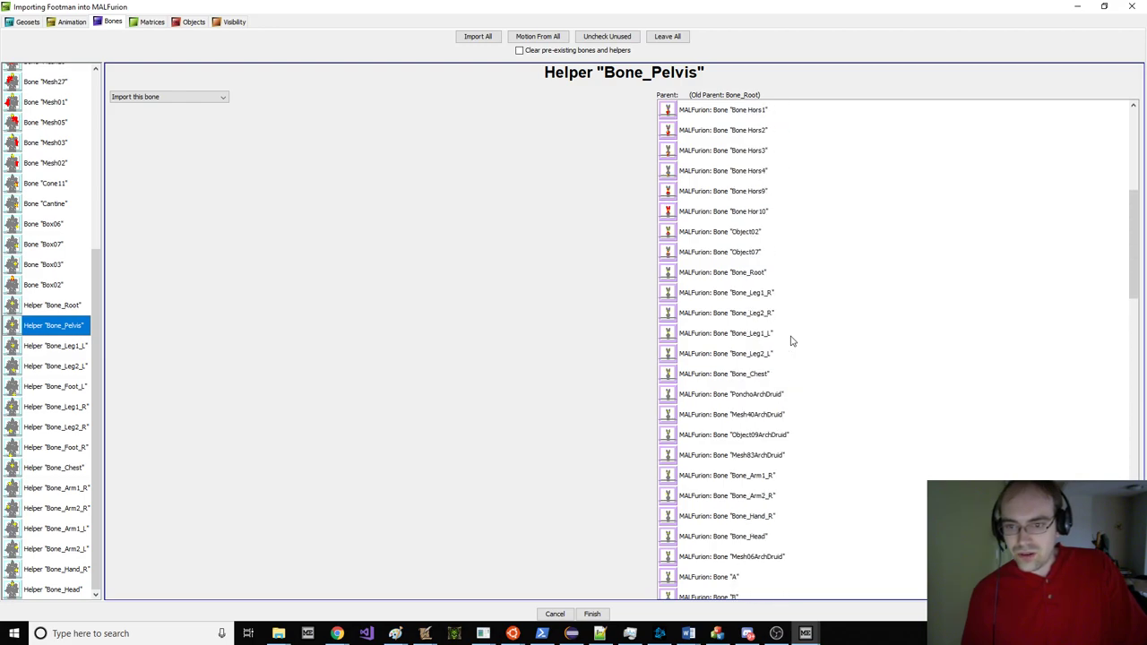
pyautogui.scroll(-9, 792, 340)
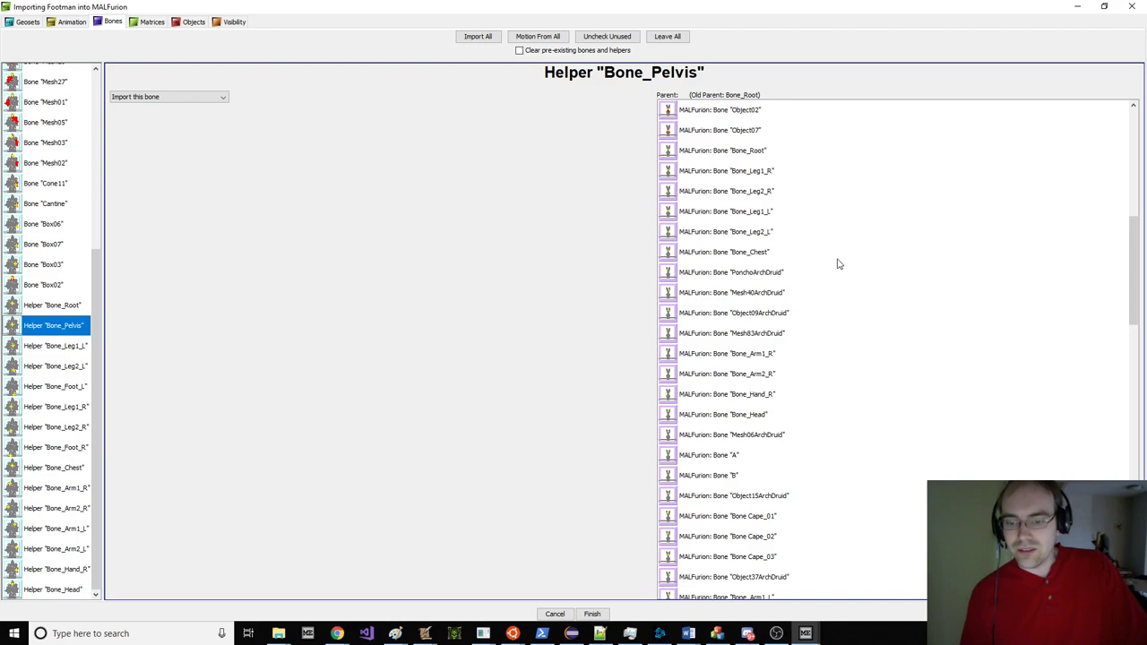
pyautogui.scroll(-8, 837, 283)
pyautogui.scroll(7, 841, 297)
pyautogui.scroll(-6, 840, 302)
pyautogui.scroll(12, 841, 301)
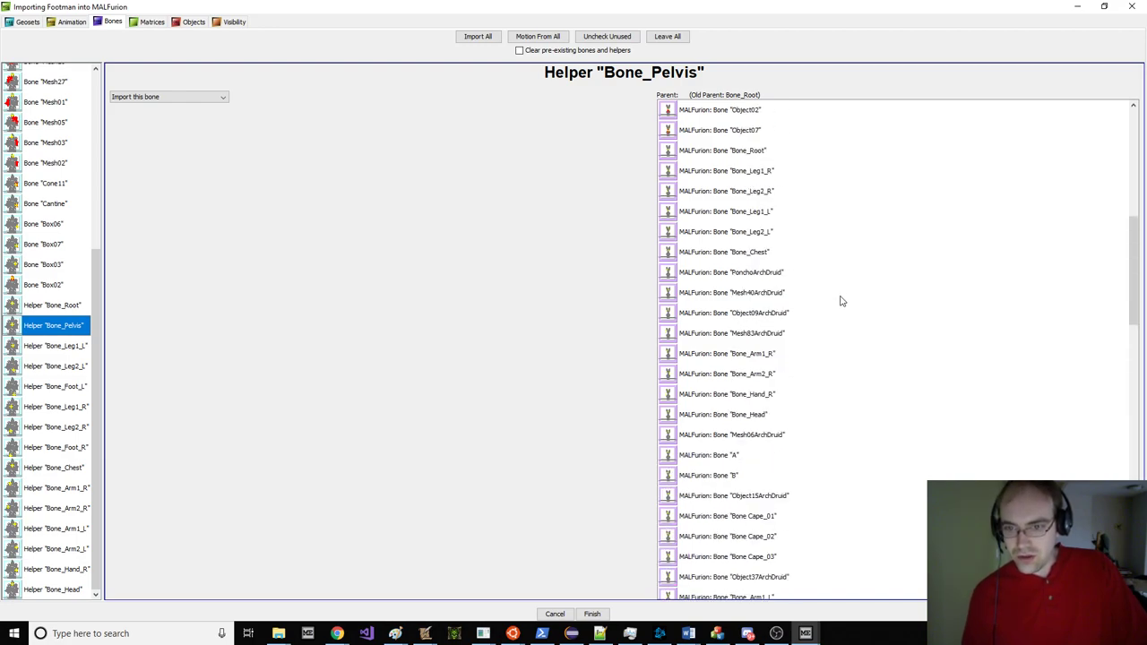
pyautogui.scroll(2, 841, 301)
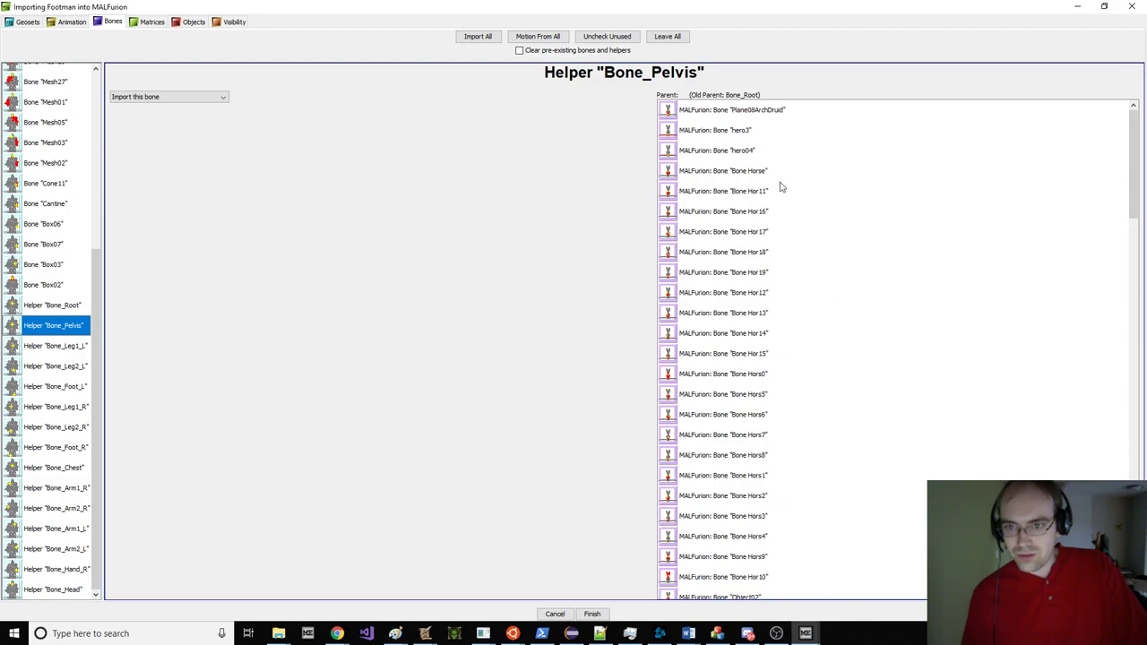
pyautogui.click(784, 172)
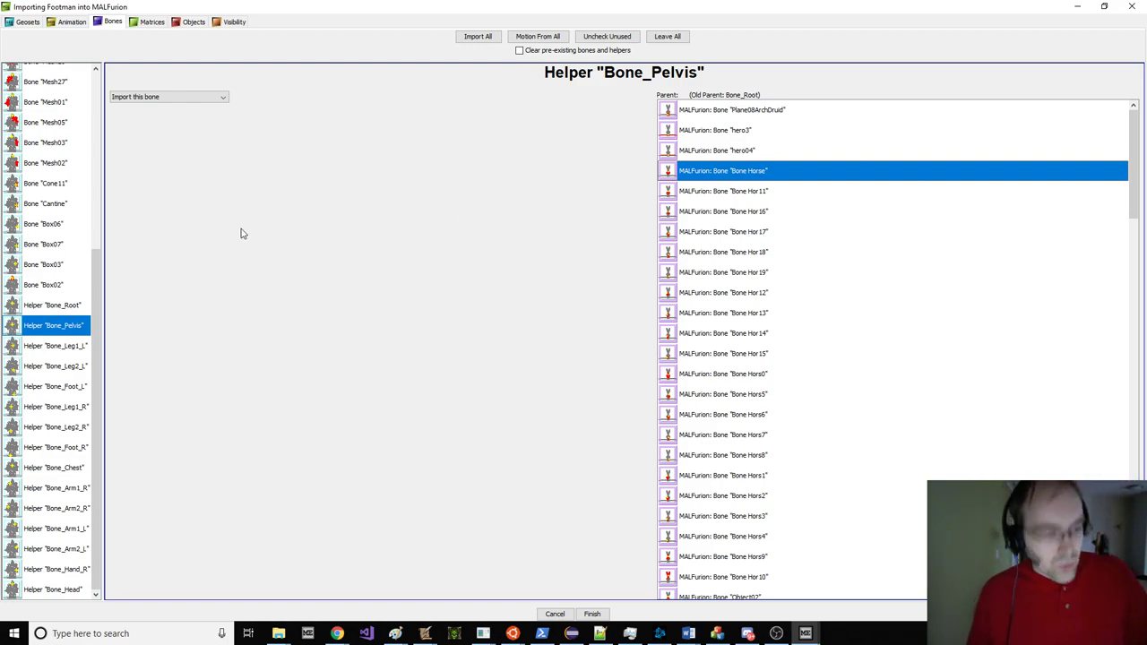
# Step: Exclude the Footman's leg and foot helpers, from Bone_Leg1_L through Bone_Foot_R, from the import
pyautogui.click(58, 346)
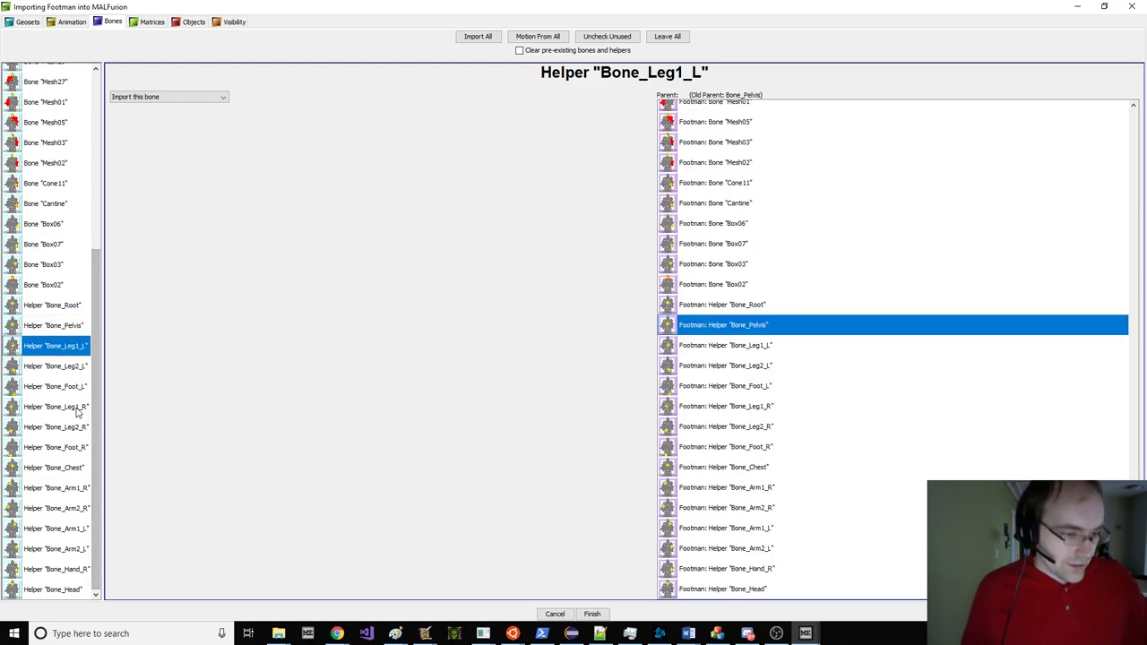
pyautogui.keyDown('ctrl'); pyautogui.click(63, 448); pyautogui.keyUp('ctrl')
pyautogui.click(59, 348)
pyautogui.keyDown('shift'); pyautogui.click(62, 447); pyautogui.keyUp('shift')
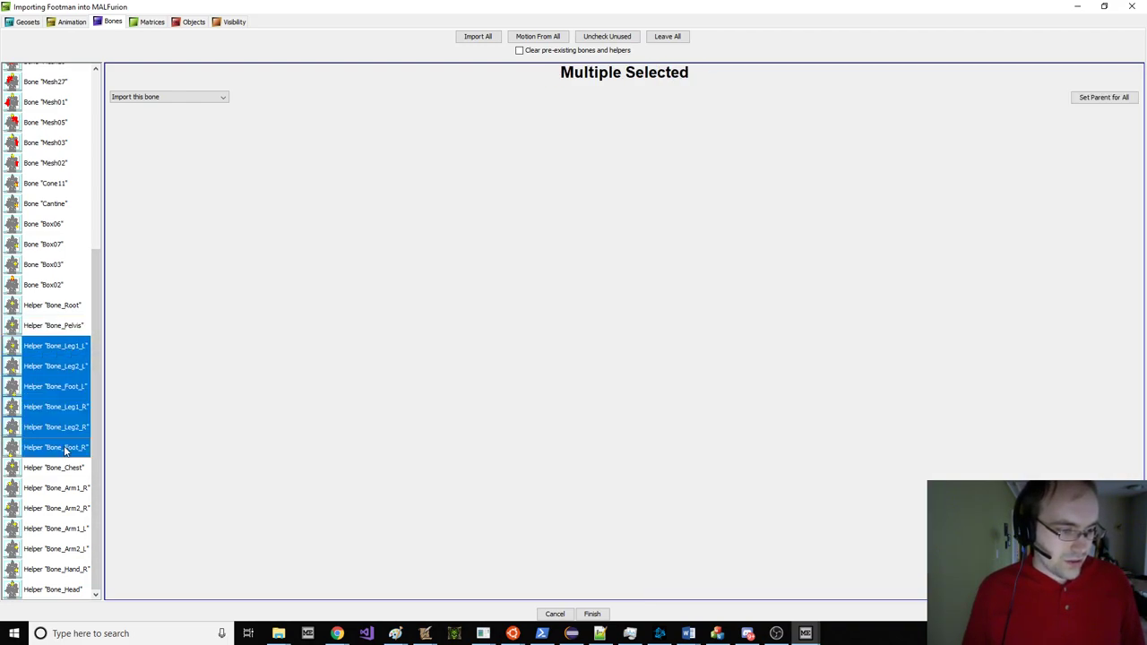
pyautogui.click(168, 97)
pyautogui.click(166, 125)
# Step: Examine the stag's and Footman's matrix bone references, with parent names displayed
pyautogui.click(148, 22)
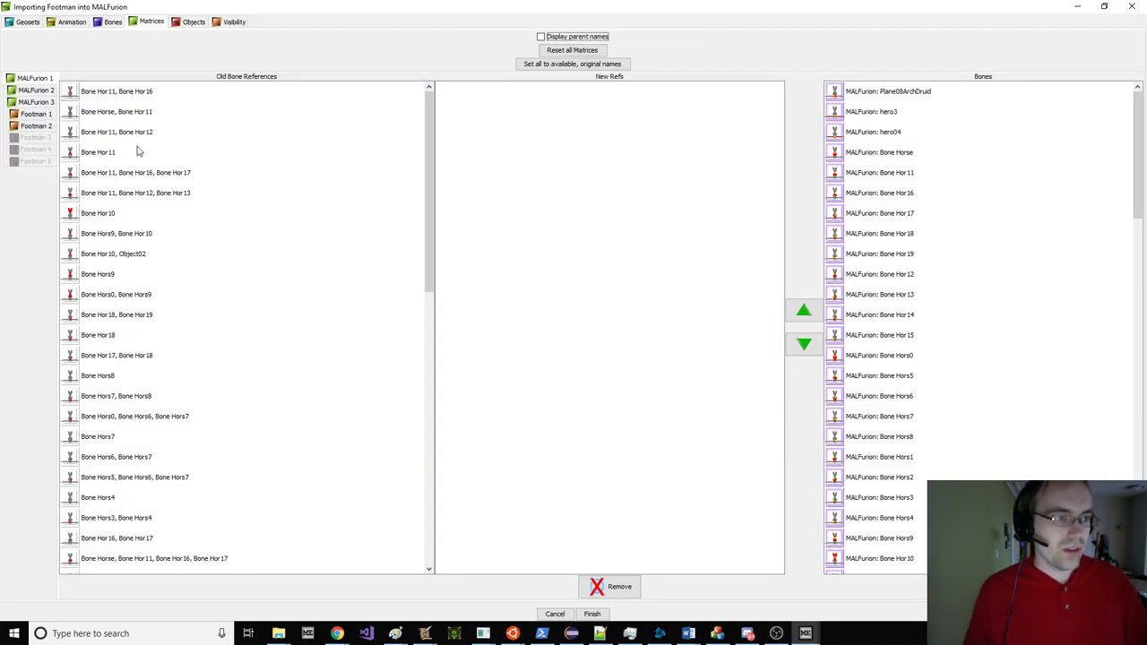
pyautogui.moveTo(98, 93); pyautogui.dragTo(205, 477)
pyautogui.scroll(-3, 170, 332)
pyautogui.moveTo(147, 317); pyautogui.dragTo(187, 105)
pyautogui.scroll(3, 188, 201)
pyautogui.click(540, 36)
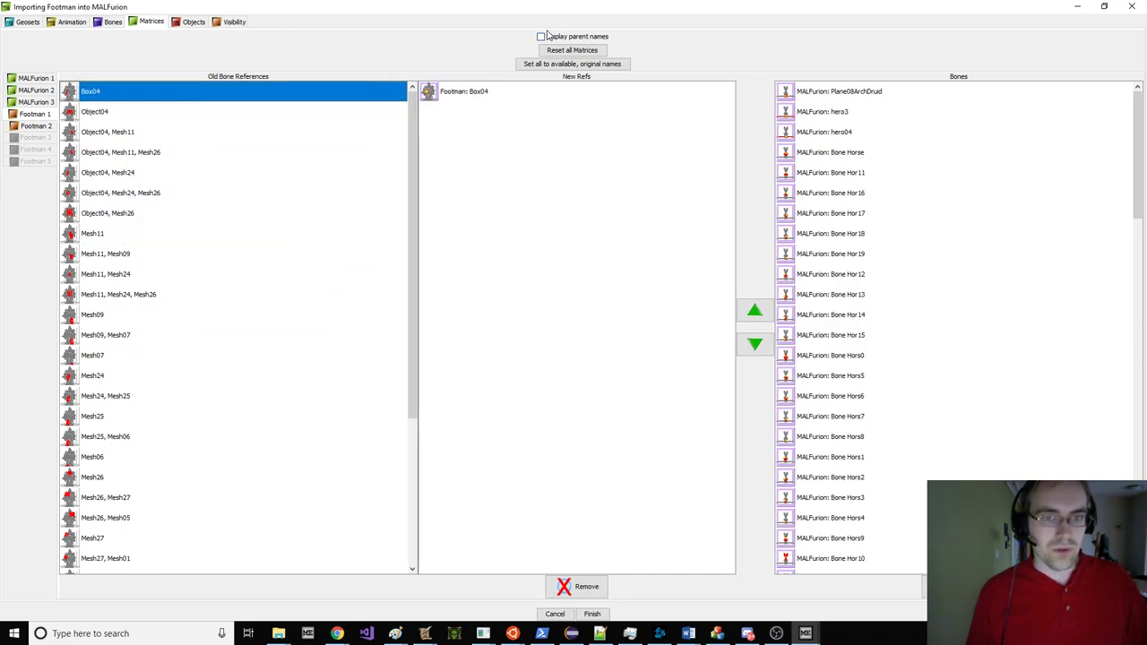
pyautogui.moveTo(205, 173); pyautogui.dragTo(215, 224)
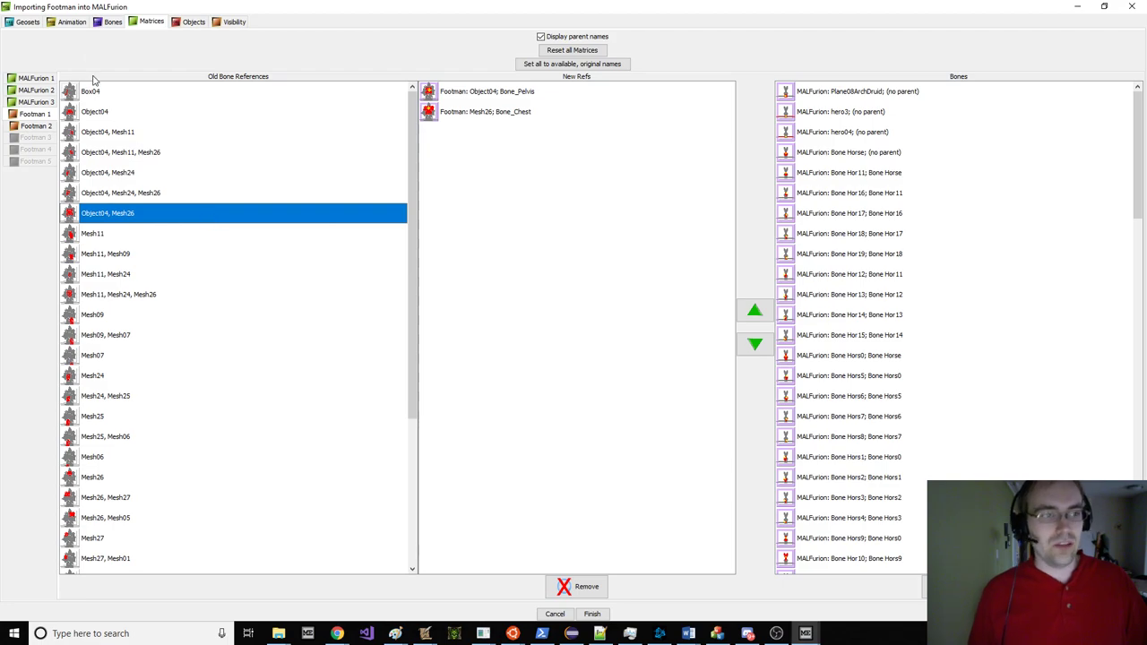
# Step: Exclude the Footman's leg bones Mesh09, Mesh07, Mesh24, Mesh25 and Mesh06 from the import
pyautogui.click(108, 22)
pyautogui.scroll(10, 85, 161)
pyautogui.click(54, 114)
pyautogui.moveTo(55, 116); pyautogui.dragTo(74, 234)
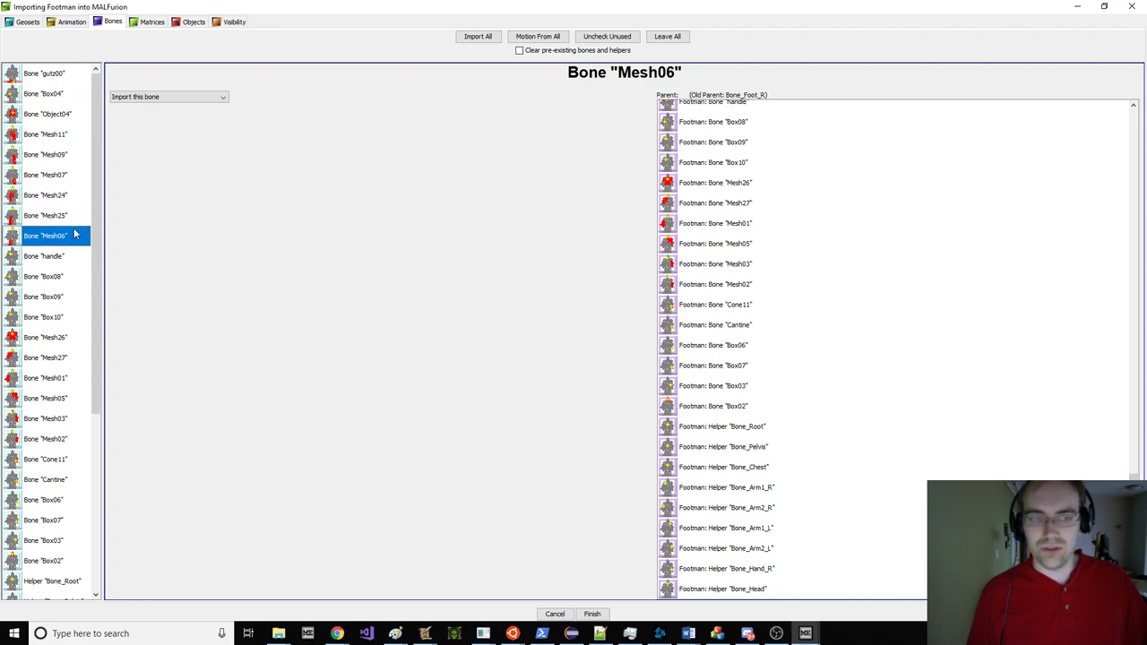
pyautogui.keyDown('shift'); pyautogui.click(65, 162); pyautogui.keyUp('shift')
pyautogui.click(170, 96)
pyautogui.click(162, 127)
# Step: Assign Malfurion's Bone Horse as the new reference for Footman 1's Mesh09, Mesh09 with Mesh07, Mesh07, and Mesh24 matrices
pyautogui.click(148, 22)
pyautogui.moveTo(188, 132); pyautogui.dragTo(192, 310)
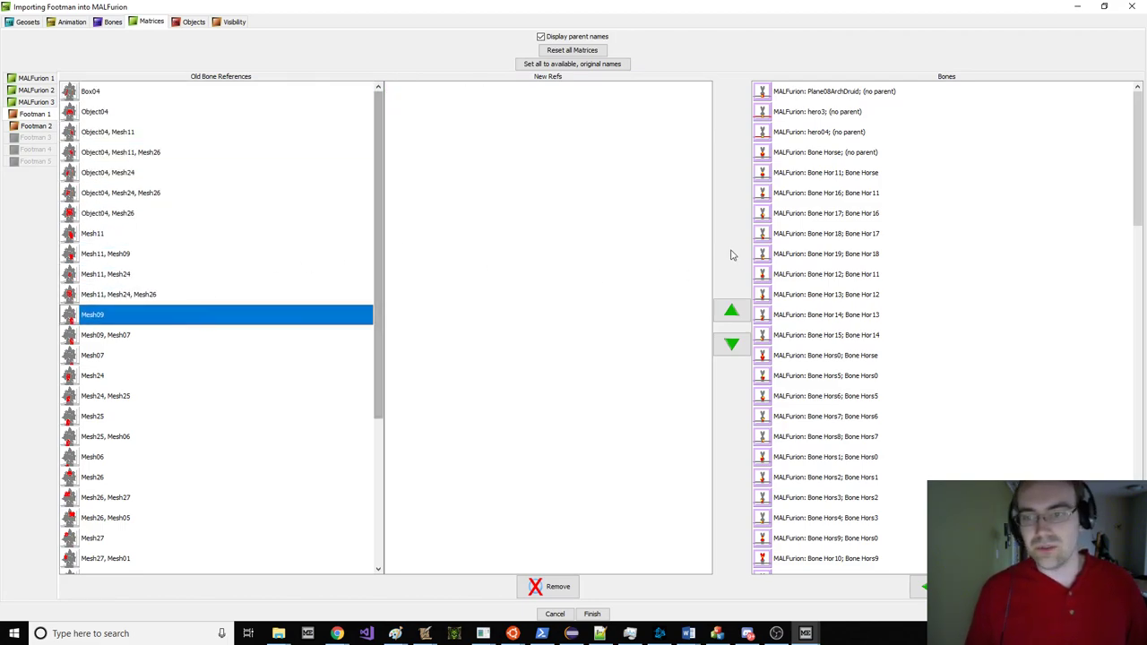
pyautogui.click(899, 150)
pyautogui.click(920, 587)
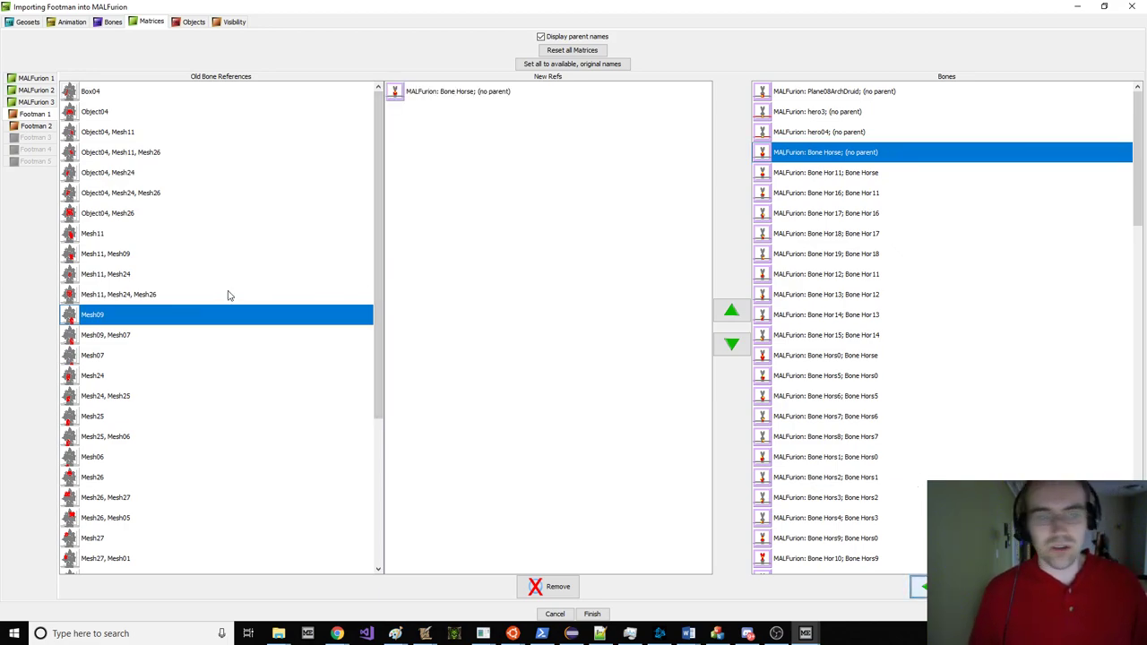
pyautogui.scroll(-3, 167, 318)
pyautogui.click(134, 154)
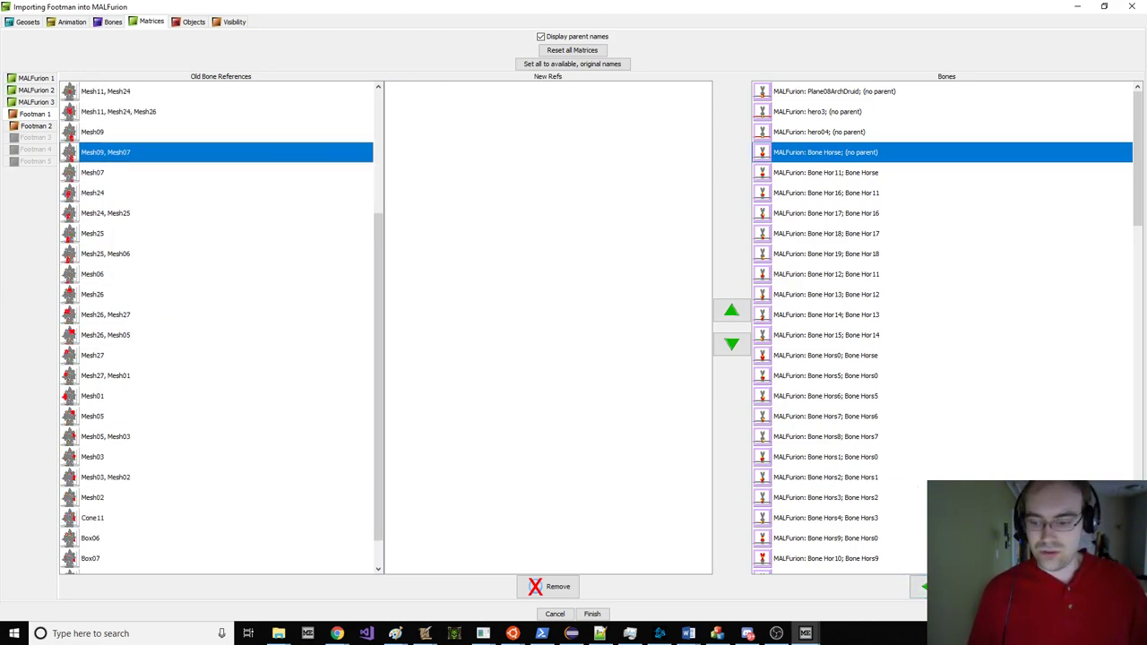
pyautogui.click(136, 169)
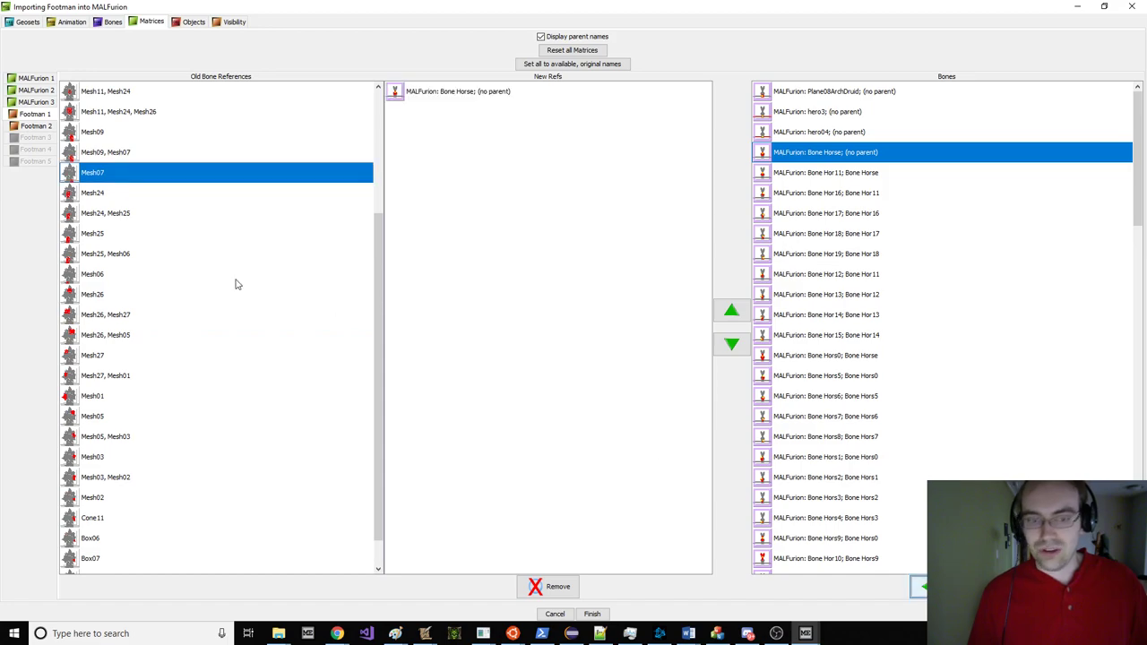
pyautogui.click(165, 194)
pyautogui.click(920, 587)
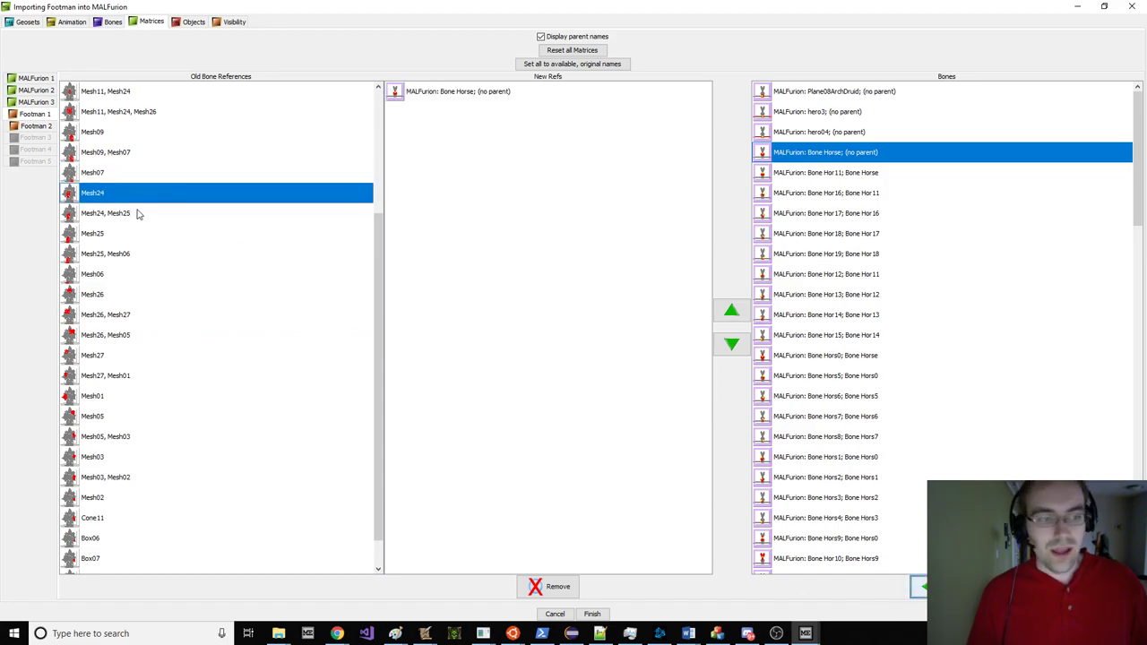
# Step: Assign Bone Horse to the Mesh24 with Mesh25, Mesh25, Mesh25 with Mesh06, and Mesh06 matrices
pyautogui.click(146, 215)
pyautogui.click(920, 587)
pyautogui.click(190, 237)
pyautogui.click(920, 587)
pyautogui.click(188, 253)
pyautogui.click(920, 587)
pyautogui.click(188, 273)
pyautogui.click(920, 586)
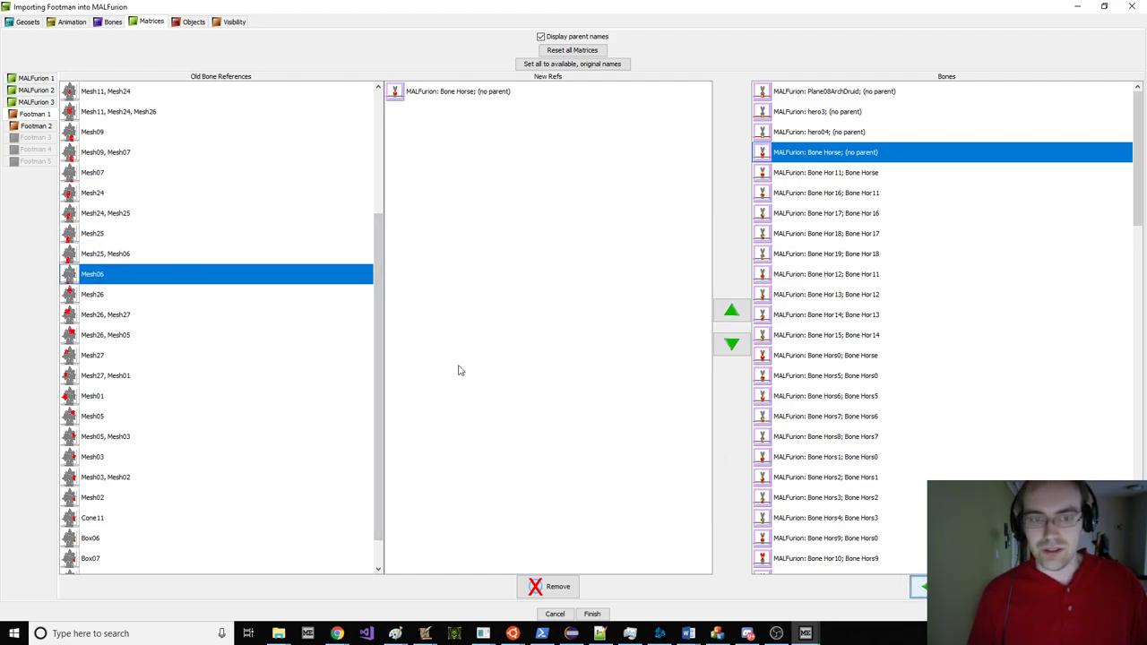
# Step: Review Footman 1's remaining matrix references from Mesh26 through Box02
pyautogui.click(95, 294)
pyautogui.click(135, 315)
pyautogui.click(168, 371)
pyautogui.scroll(-1, 188, 384)
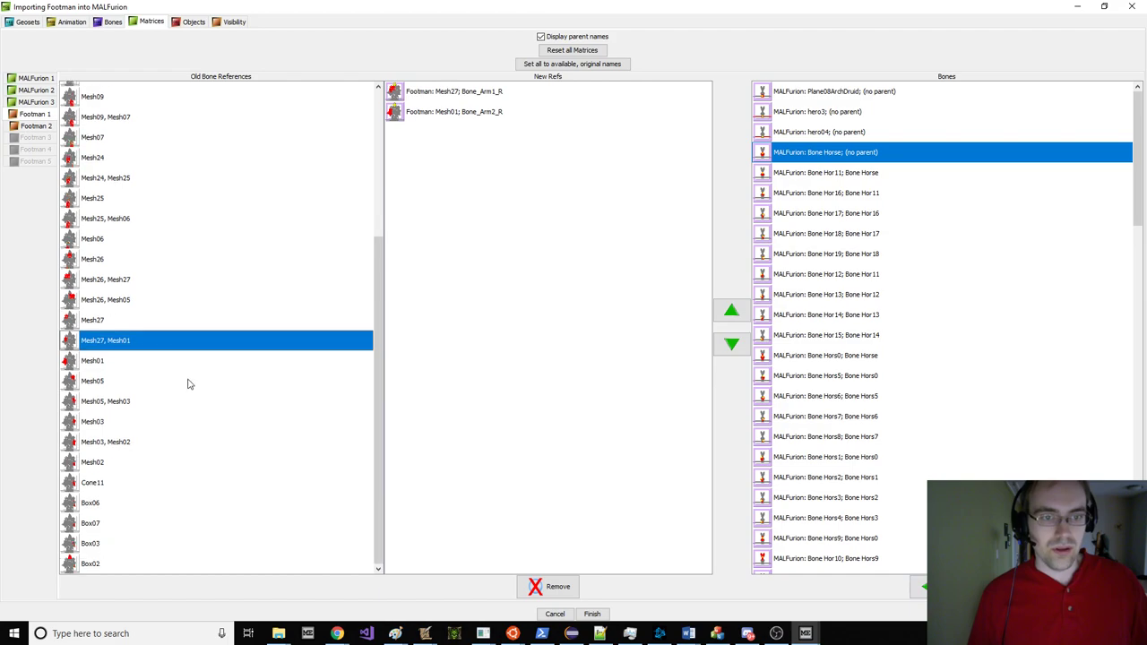
pyautogui.moveTo(124, 350); pyautogui.dragTo(167, 558)
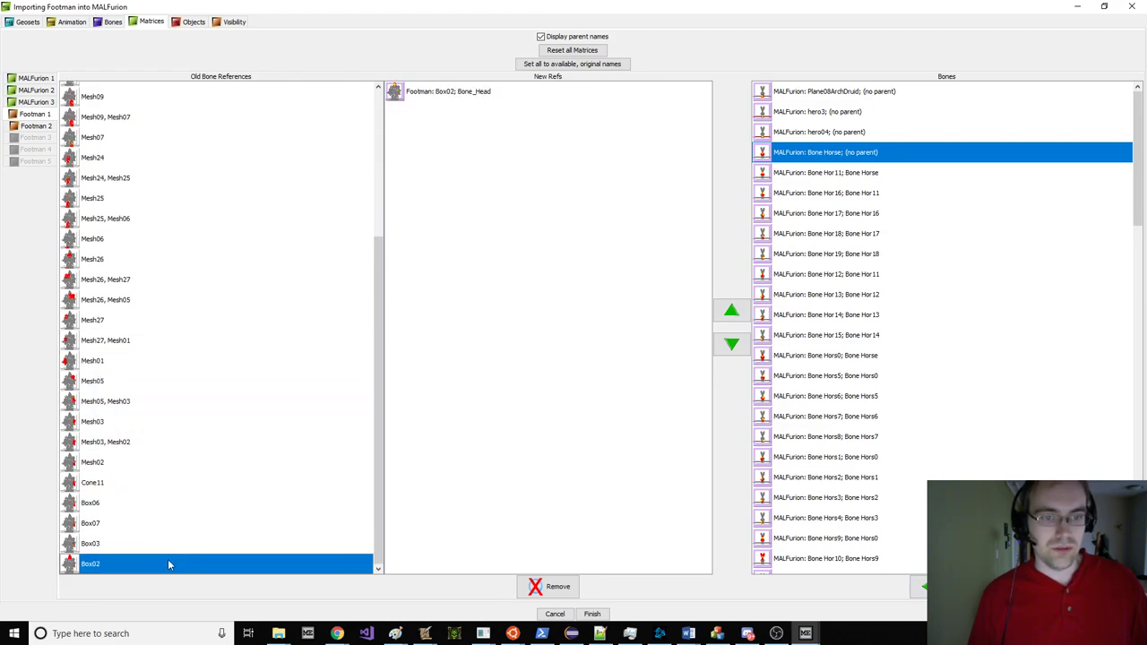
# Step: Assign Bone Horse to Footman 2's Mesh09, Mesh09 with Mesh07, Mesh25, and Mesh25 with Mesh06 matrices
pyautogui.click(34, 127)
pyautogui.click(104, 93)
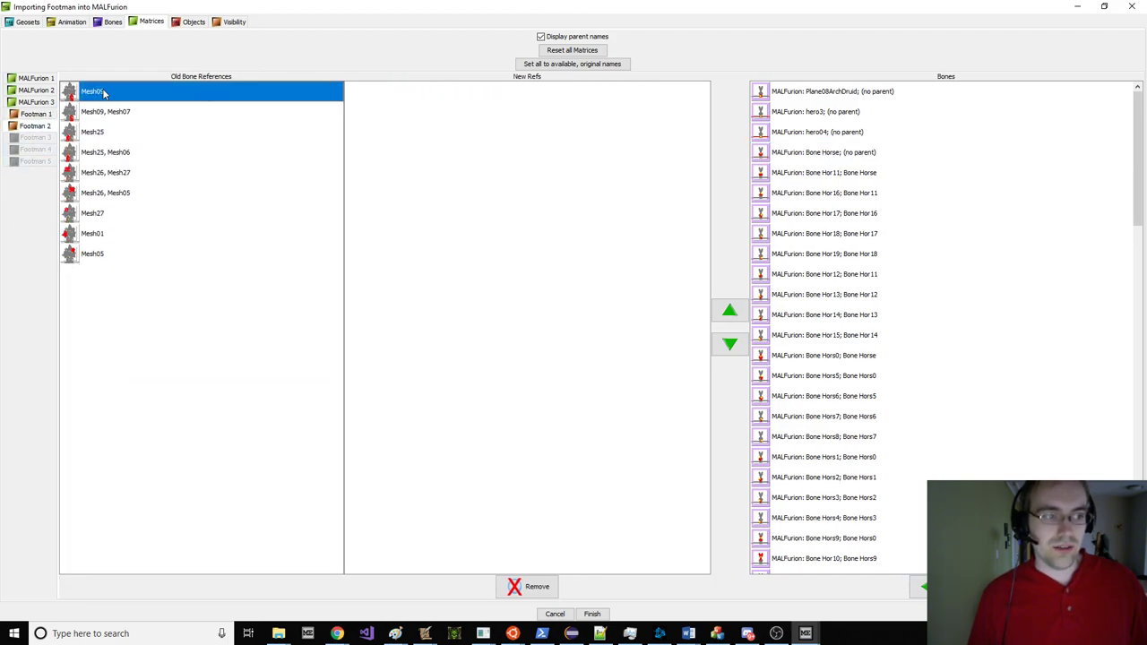
pyautogui.click(863, 152)
pyautogui.click(922, 587)
pyautogui.click(121, 111)
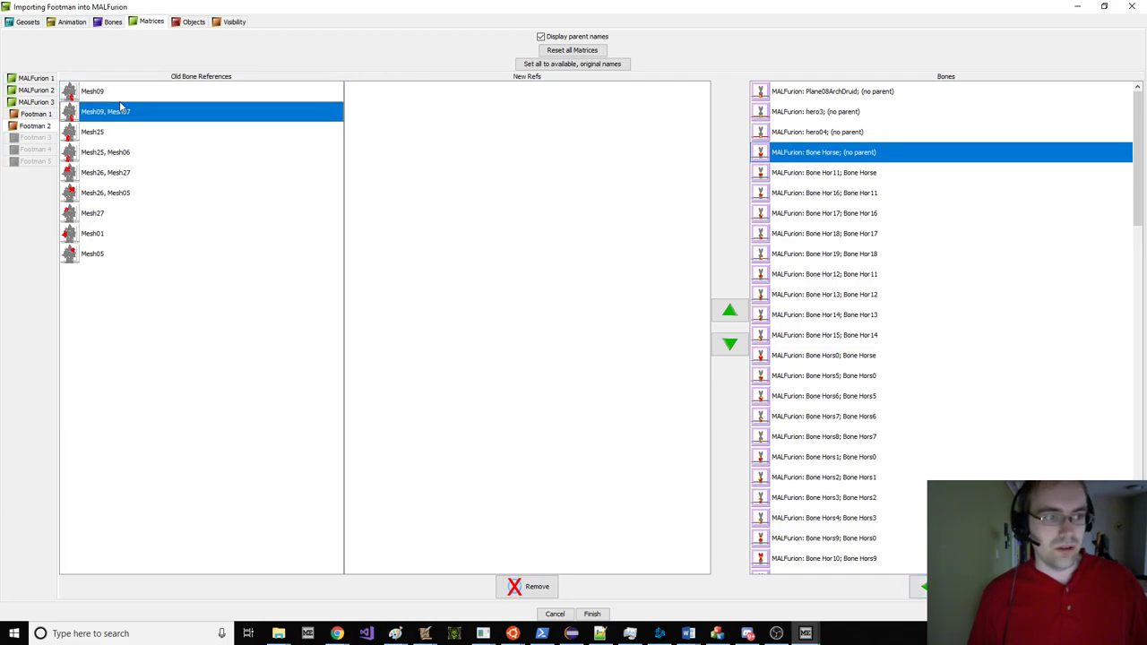
pyautogui.click(921, 587)
pyautogui.click(179, 132)
pyautogui.click(921, 587)
pyautogui.click(170, 152)
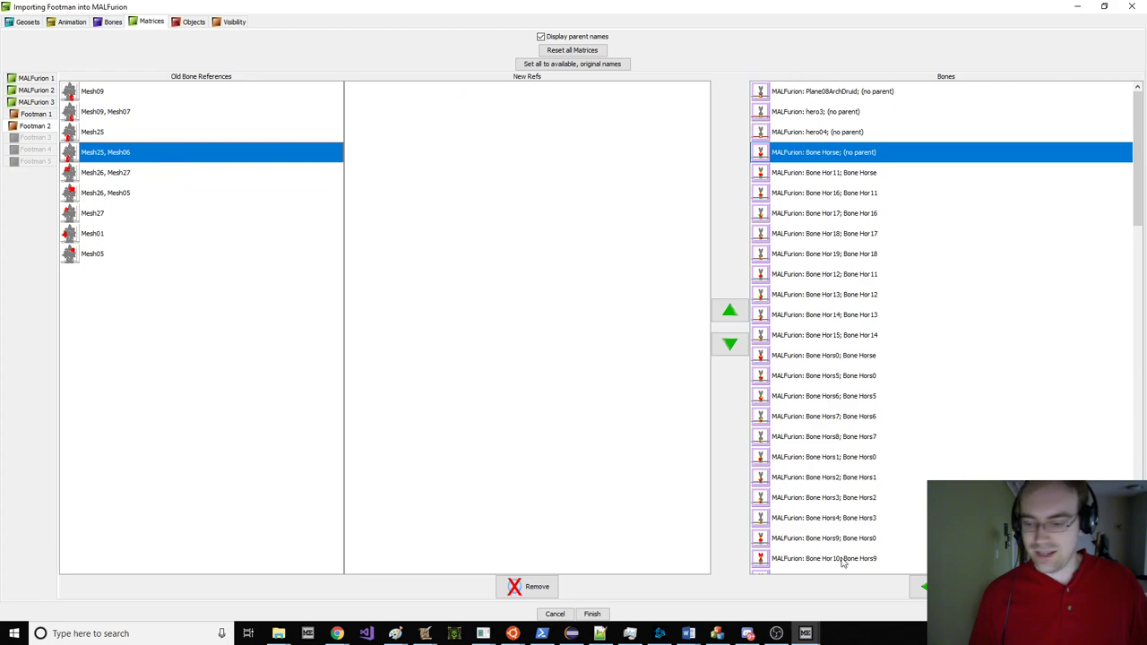
pyautogui.click(921, 587)
# Step: Review Footman 2's arm matrices plus the object and visibility settings, and finish the Footman import
pyautogui.click(99, 193)
pyautogui.click(124, 260)
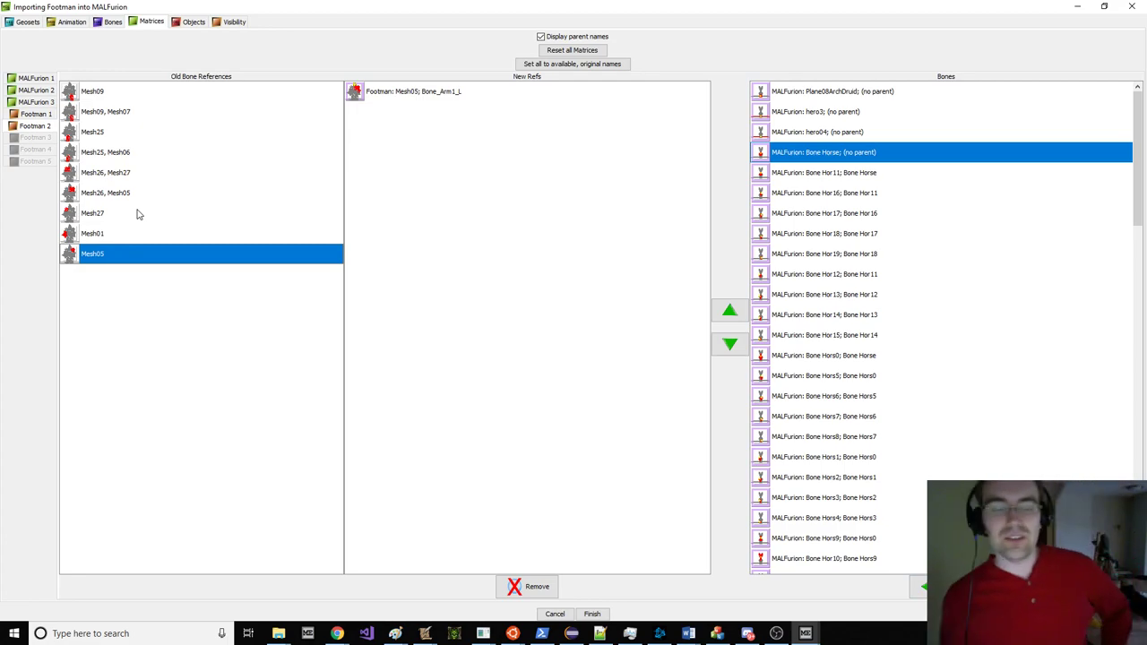
pyautogui.click(193, 22)
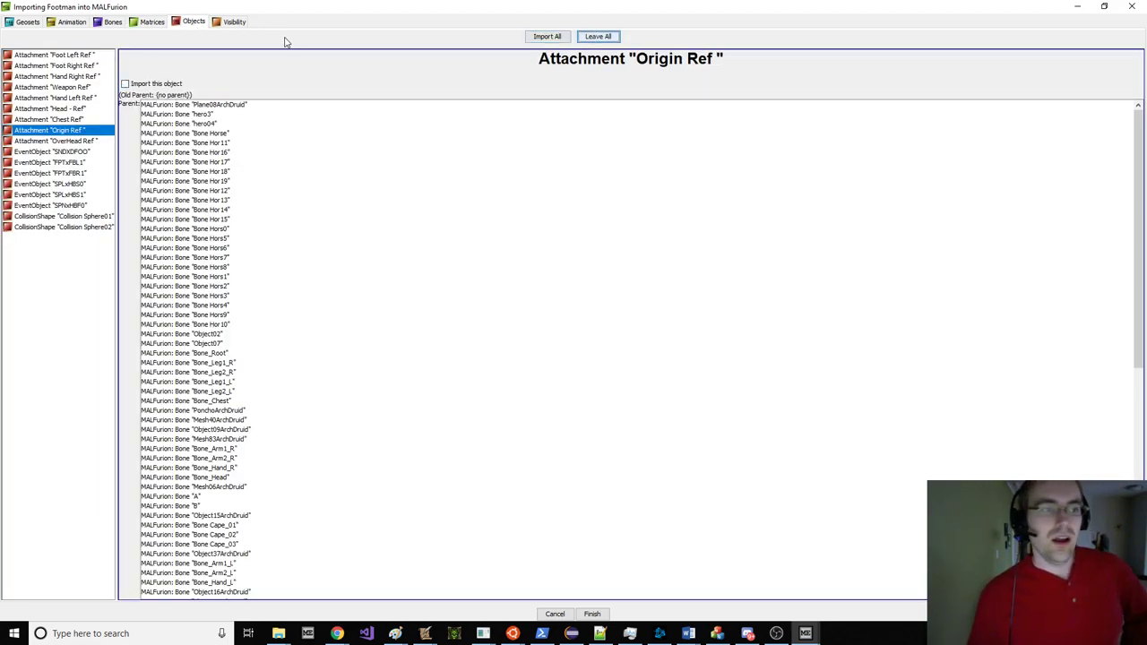
pyautogui.click(234, 21)
pyautogui.click(598, 613)
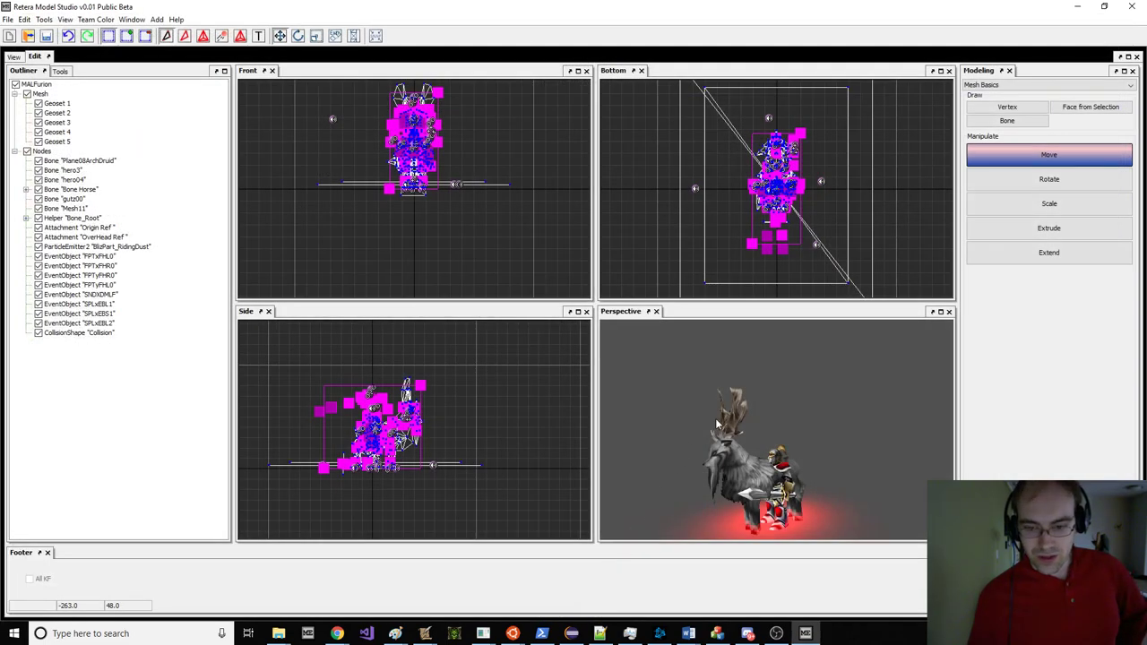
# Step: Isolate Geosets 4 and 5 with all nodes hidden, and select all of the Footman's vertices
pyautogui.click(40, 95)
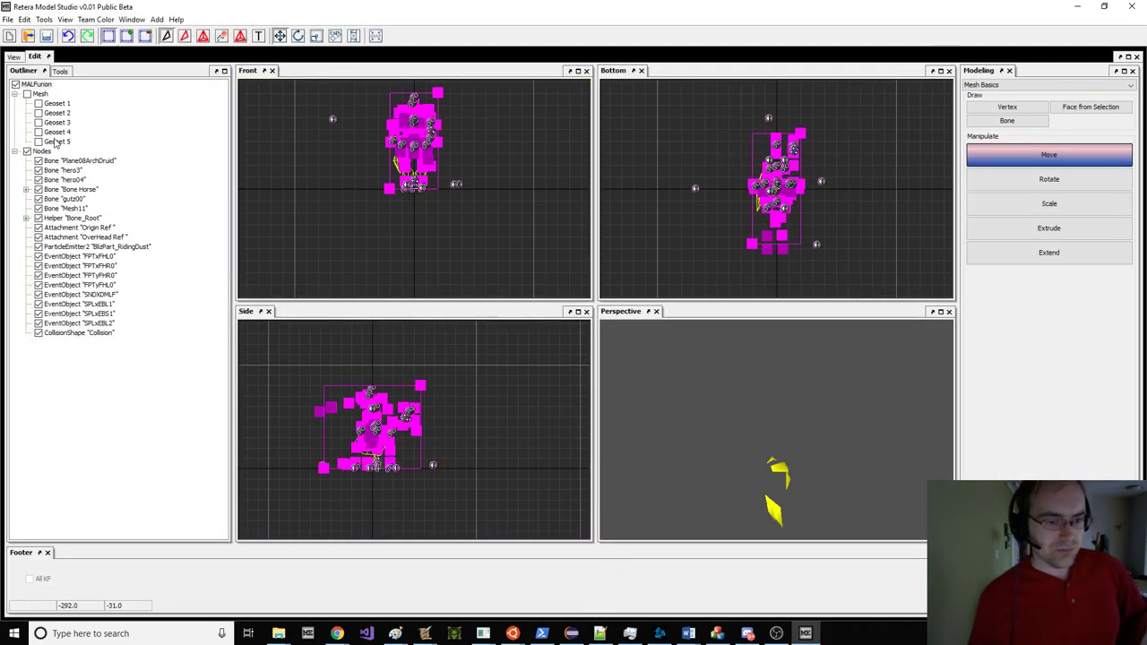
pyautogui.click(55, 149)
pyautogui.click(40, 142)
pyautogui.click(39, 133)
pyautogui.moveTo(327, 376); pyautogui.dragTo(430, 482)
# Step: Show Geoset 1 alongside the Footman and expand the Bone_Root, Bone_Chest and Bone Horse node hierarchies
pyautogui.click(38, 122)
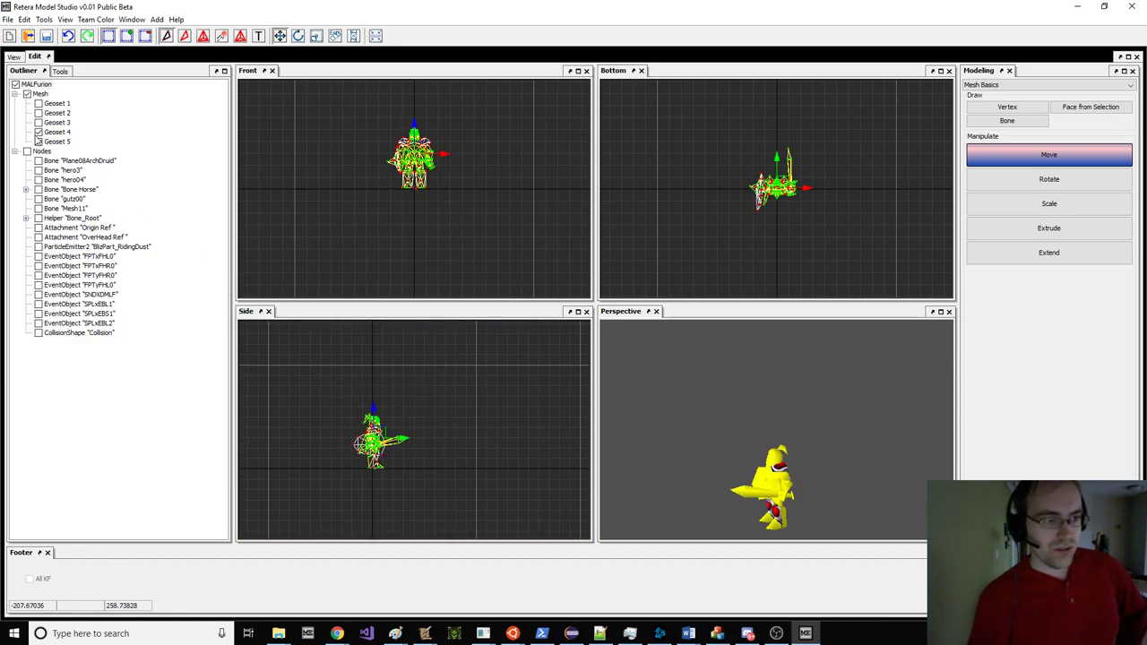
pyautogui.click(38, 113)
pyautogui.click(39, 103)
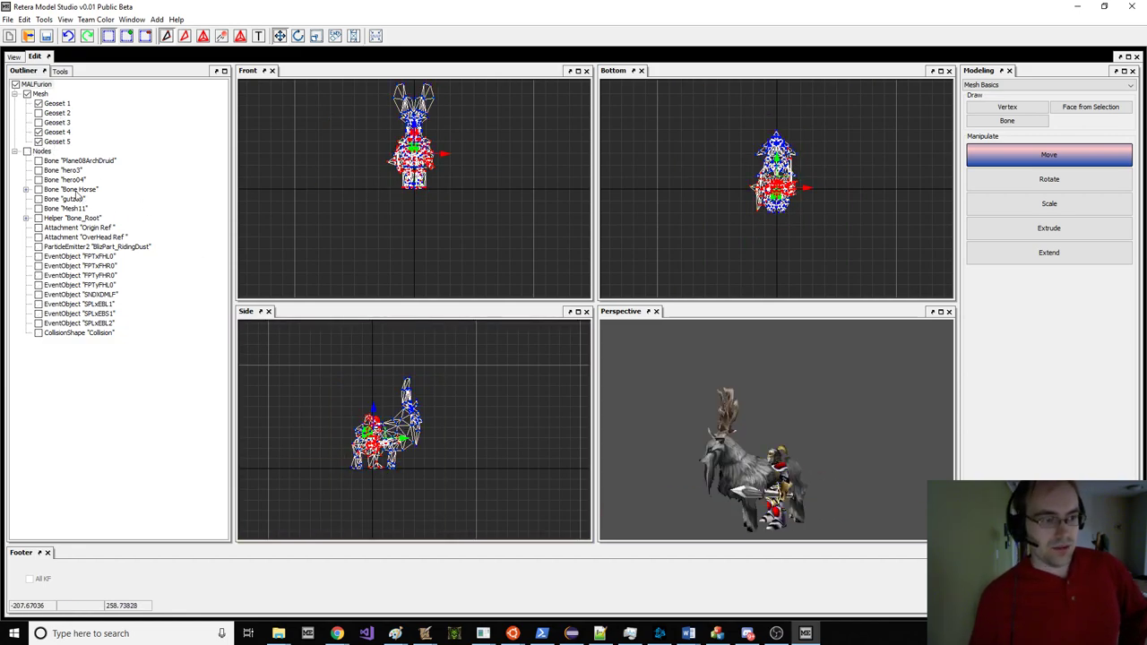
pyautogui.click(26, 219)
pyautogui.click(38, 228)
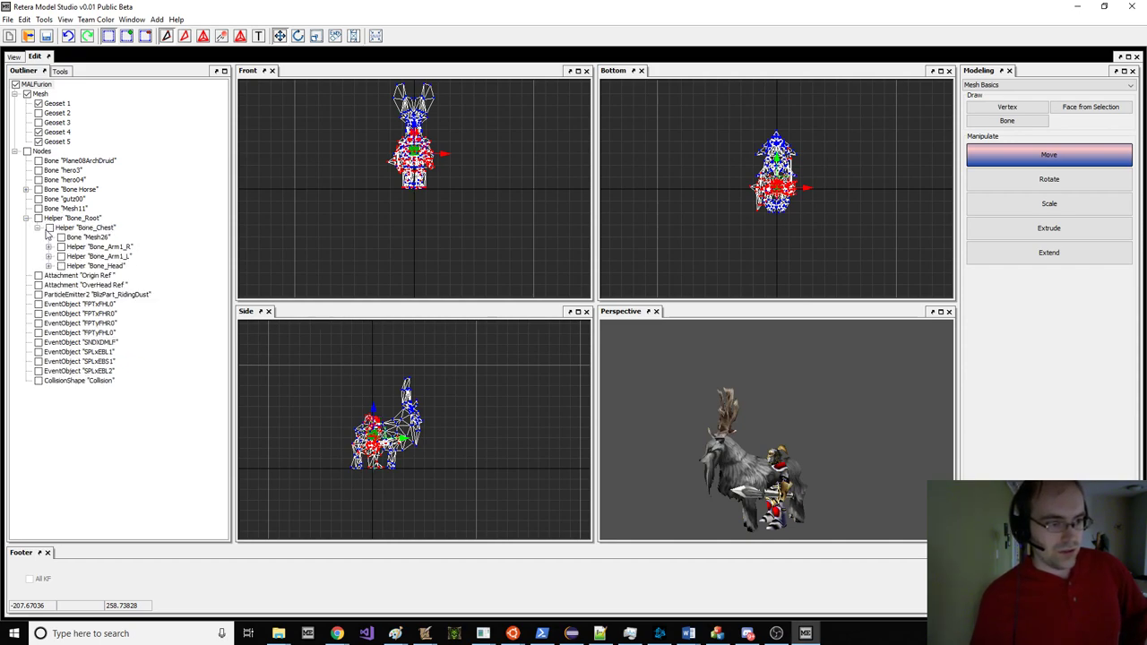
pyautogui.click(26, 190)
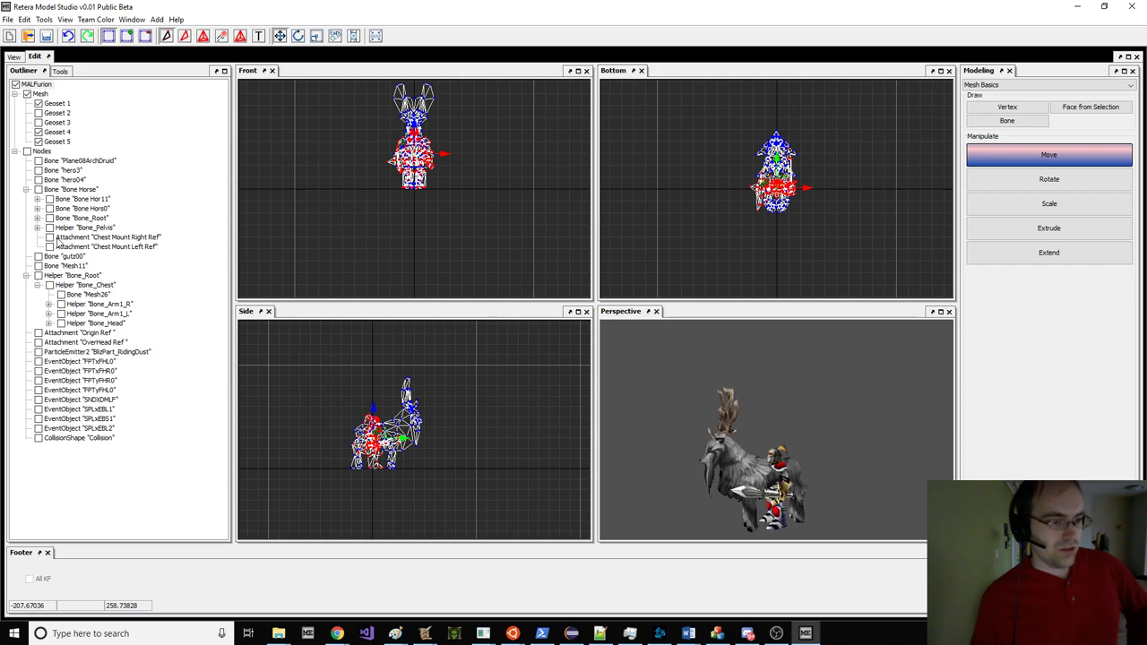
# Step: Save the combined model as FootmanStagRider4.mdx in the Models folder
pyautogui.click(7, 19)
pyautogui.click(54, 157)
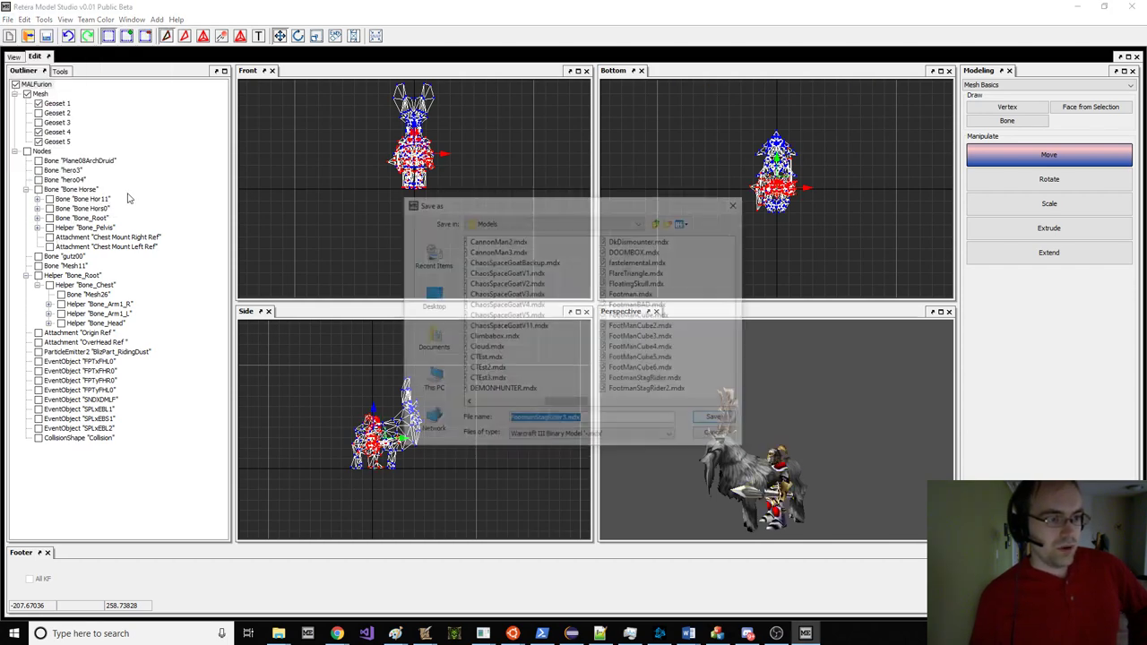
pyautogui.click(568, 421)
pyautogui.press('BackSpace')
pyautogui.write('4')
pyautogui.press('Return')
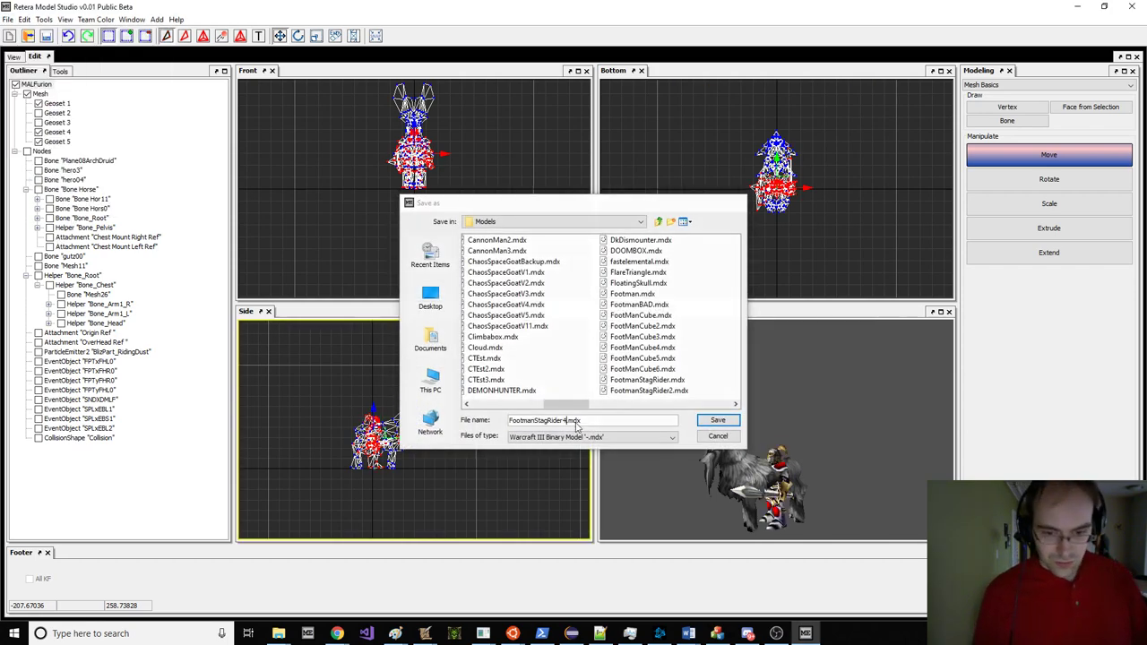
pyautogui.press('Return')
# Step: Try to edit or delete the combined model's components
pyautogui.click(7, 19)
pyautogui.click(85, 128)
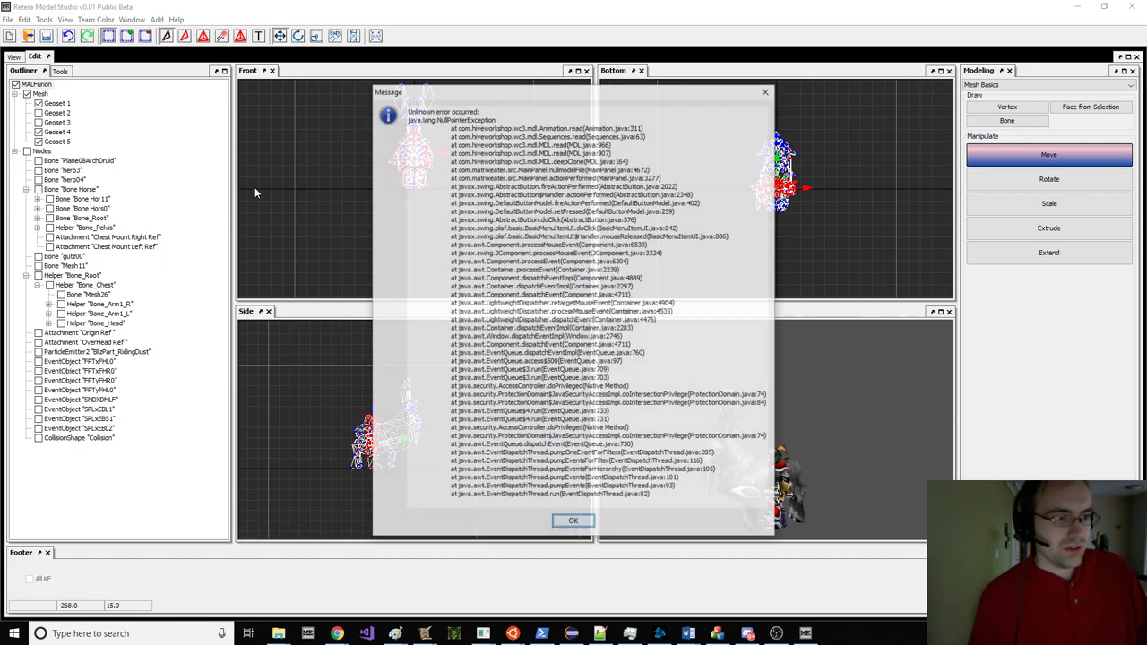
pyautogui.press('Return')
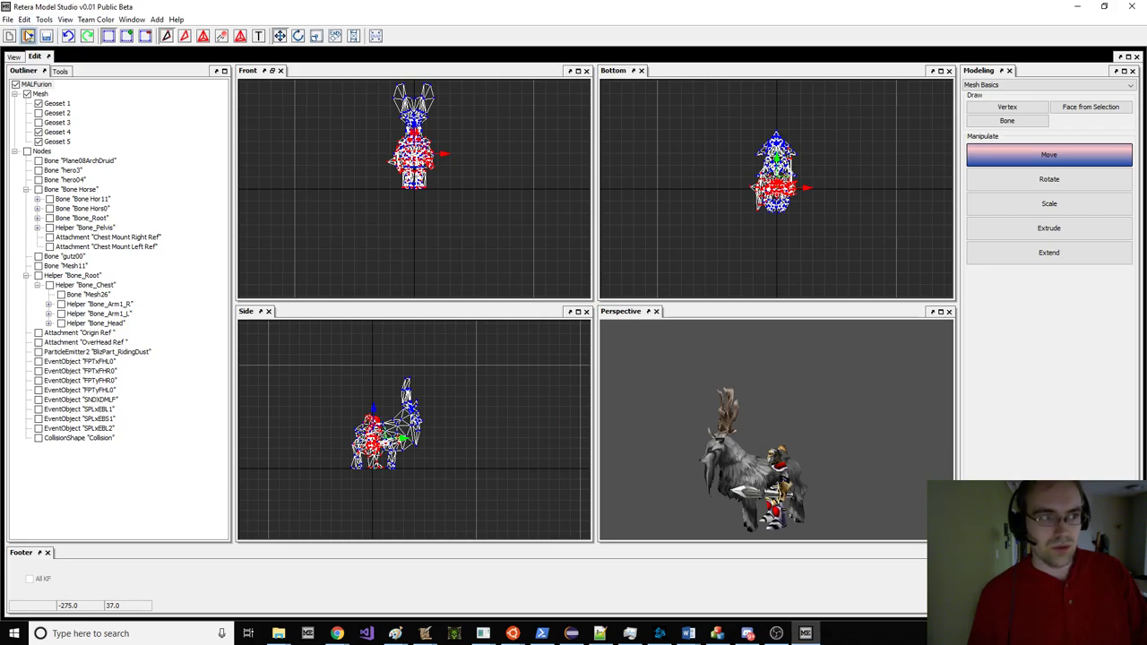
# Step: Open the saved copy of the combined model and try to edit or delete its components
pyautogui.click(28, 36)
pyautogui.scroll(1, 539, 350)
pyautogui.click(718, 420)
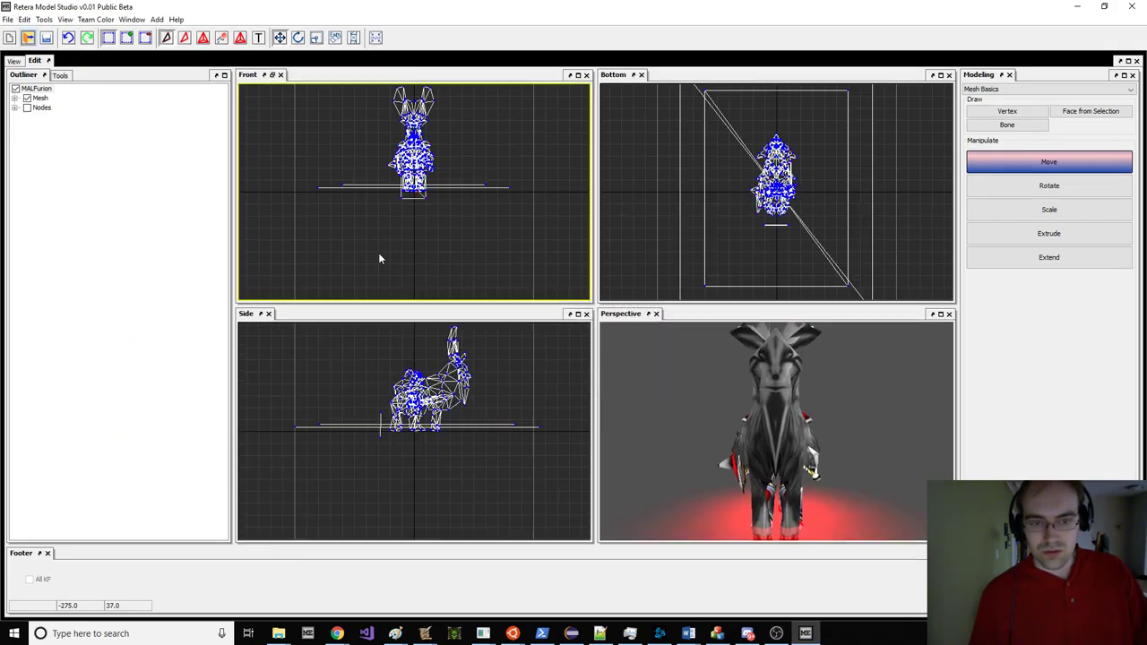
pyautogui.click(7, 19)
pyautogui.click(54, 127)
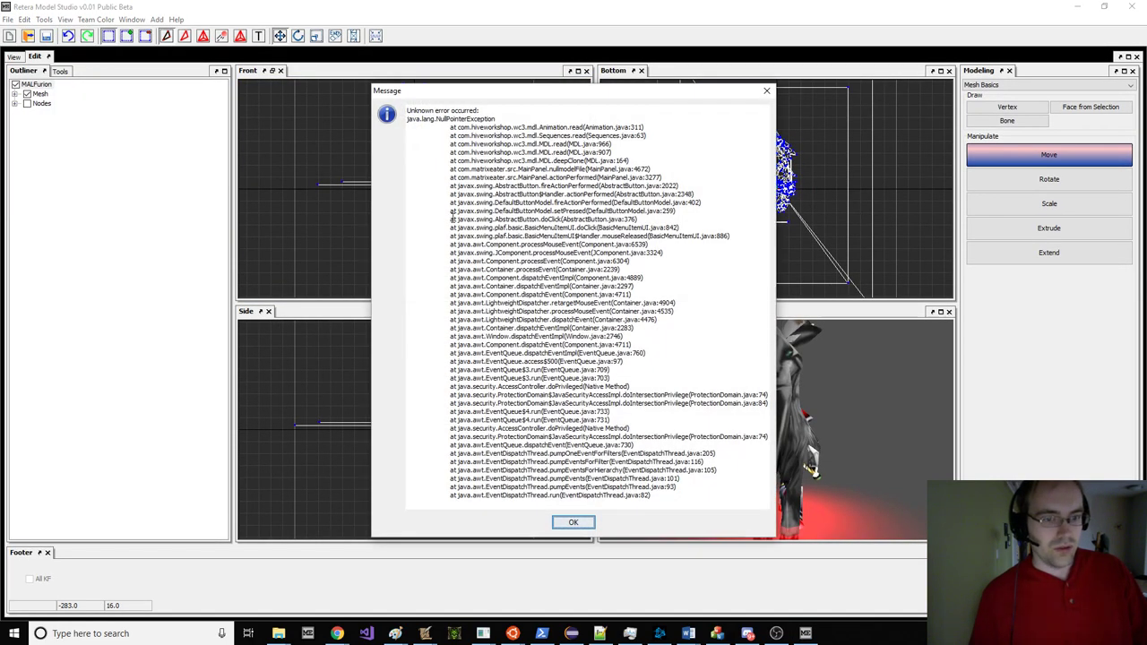
pyautogui.press('Return')
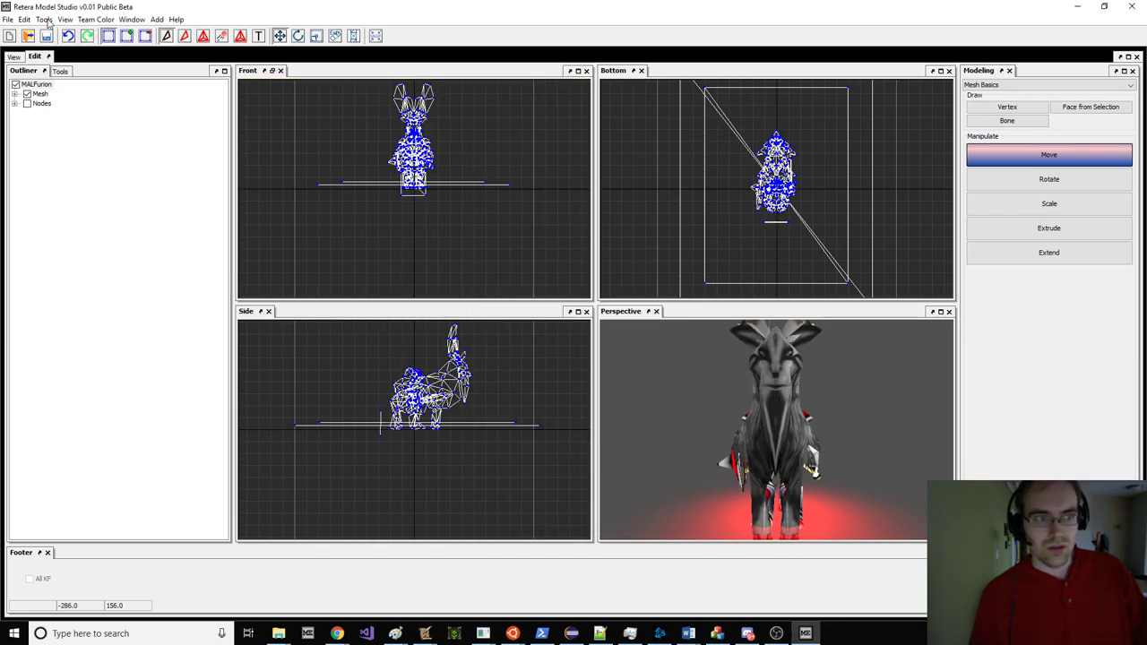
# Step: Close the reopened copy and try the component editor again on the original model
pyautogui.click(7, 19)
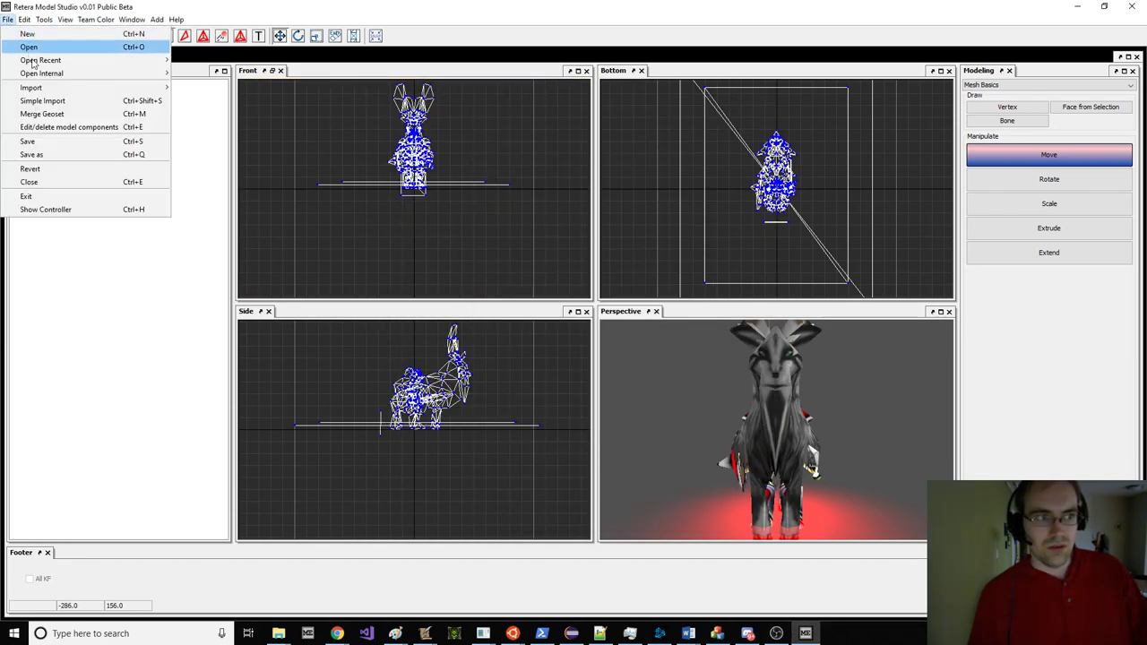
pyautogui.click(45, 168)
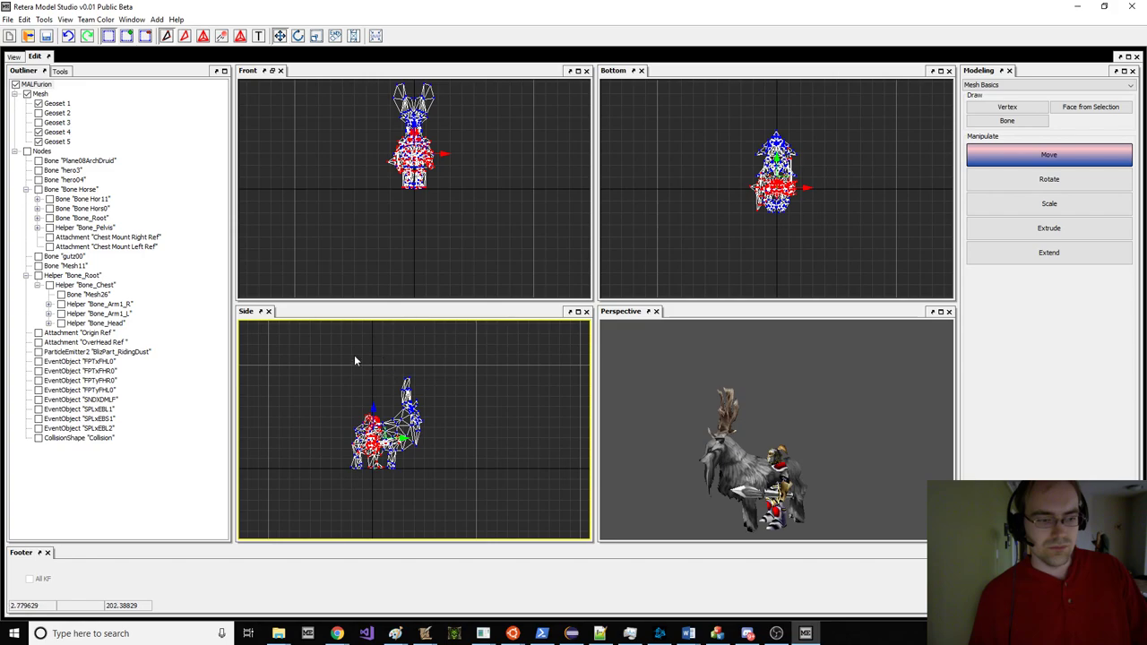
pyautogui.click(9, 20)
pyautogui.click(61, 126)
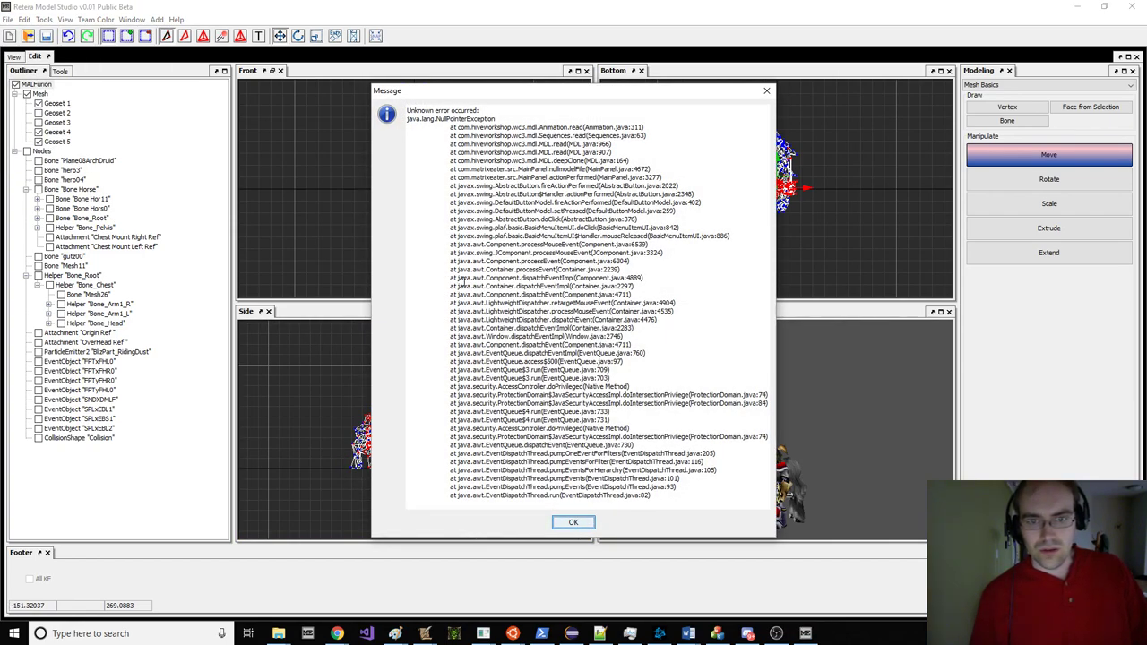
# Step: Switch to Eclipse and open the Animation class from the com.hiveworkshop.wc3.mdl package
pyautogui.click(570, 633)
pyautogui.click(493, 345)
pyautogui.hotkey('ctrl', 'shift', 't')
pyautogui.write('Animation')
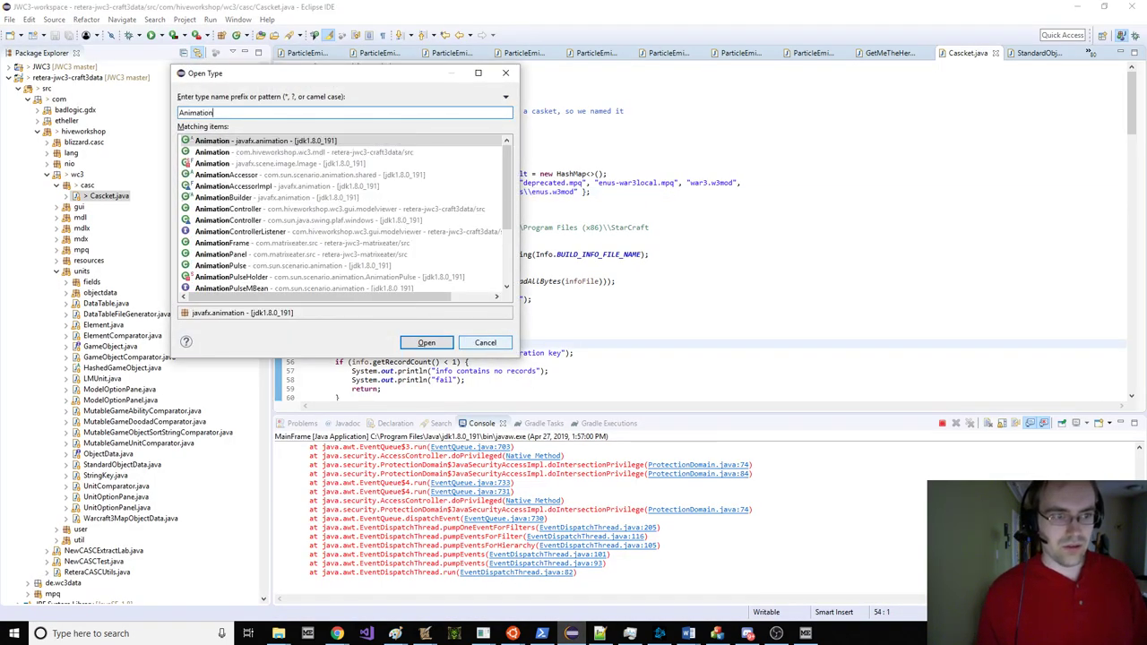
pyautogui.press('Down')
pyautogui.press('Return')
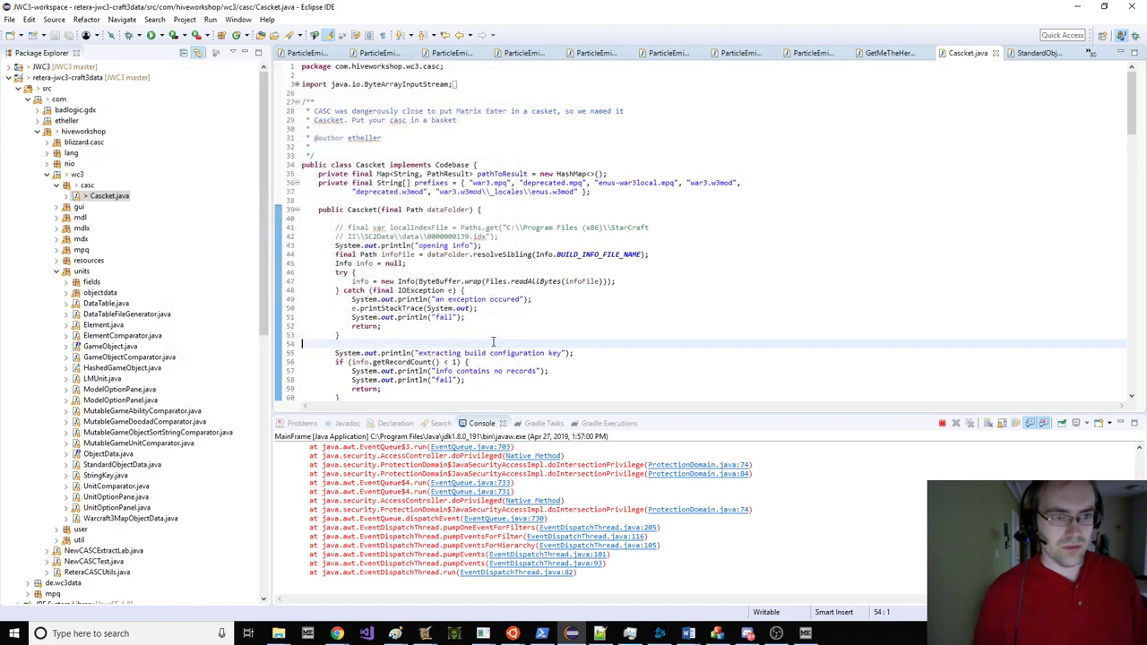
# Step: Go to line 311 of Animation.java and examine how the read method sets the animation interval
pyautogui.hotkey('ctrl', 'l')
pyautogui.write('311')
pyautogui.press('Return')
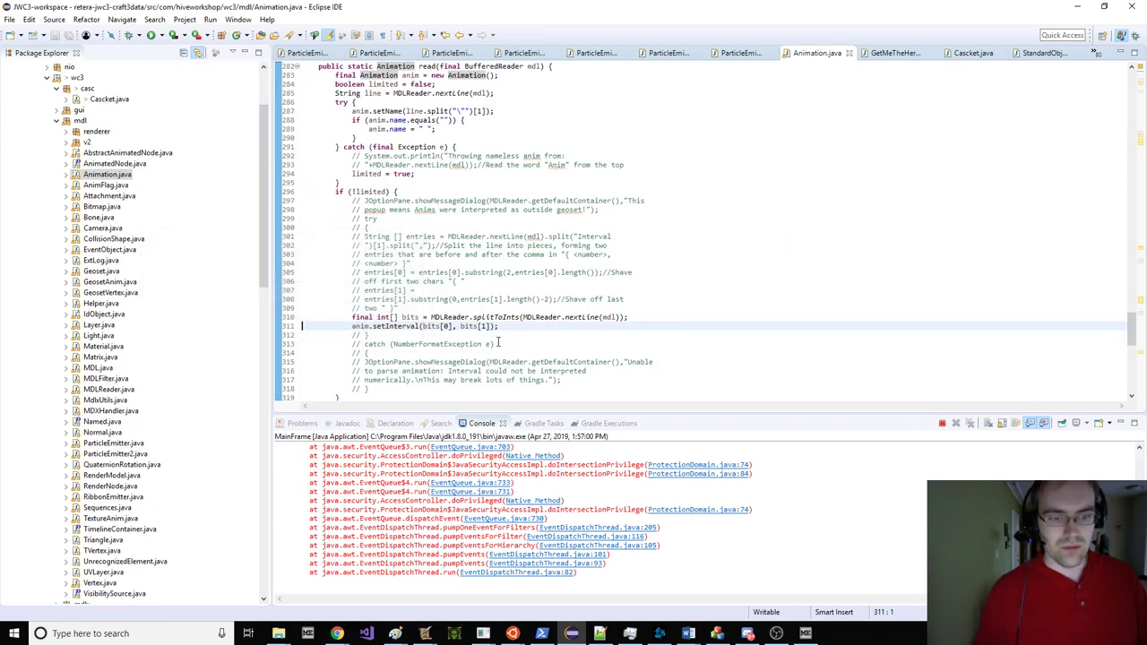
pyautogui.scroll(-1, 617, 251)
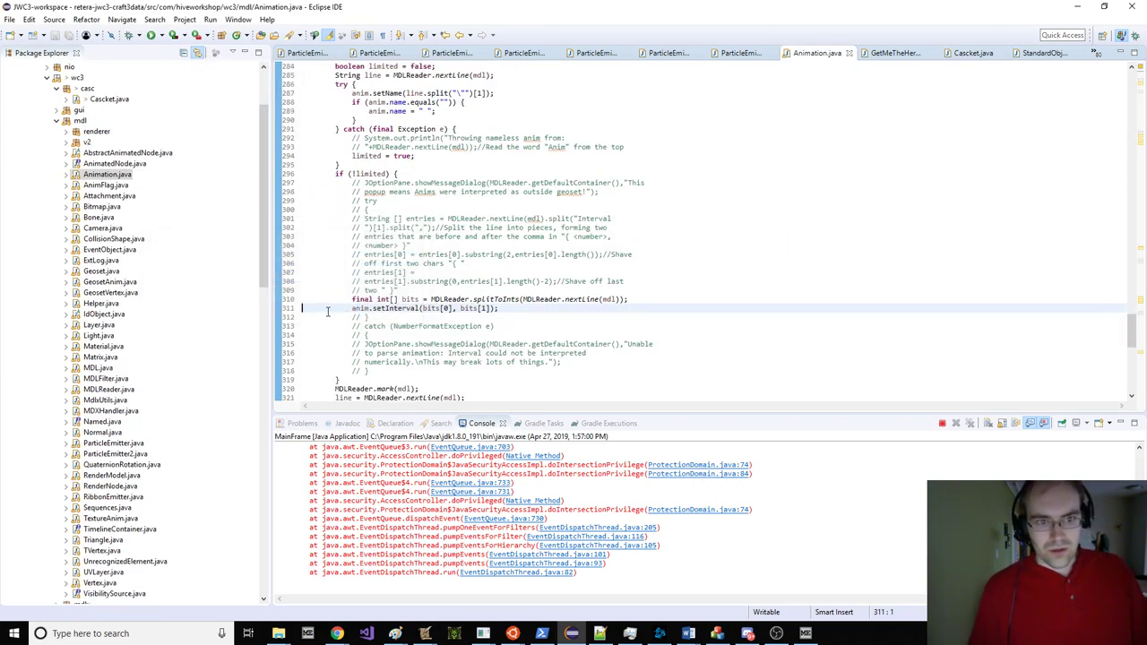
pyautogui.scroll(4, 361, 307)
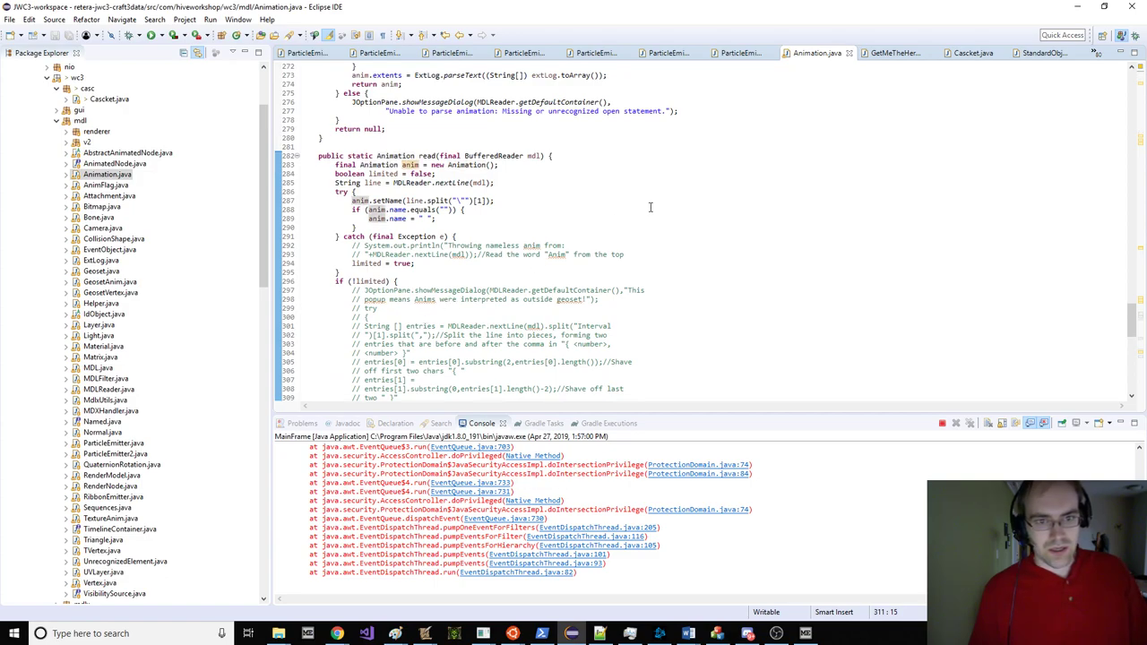
pyautogui.scroll(-2, 651, 208)
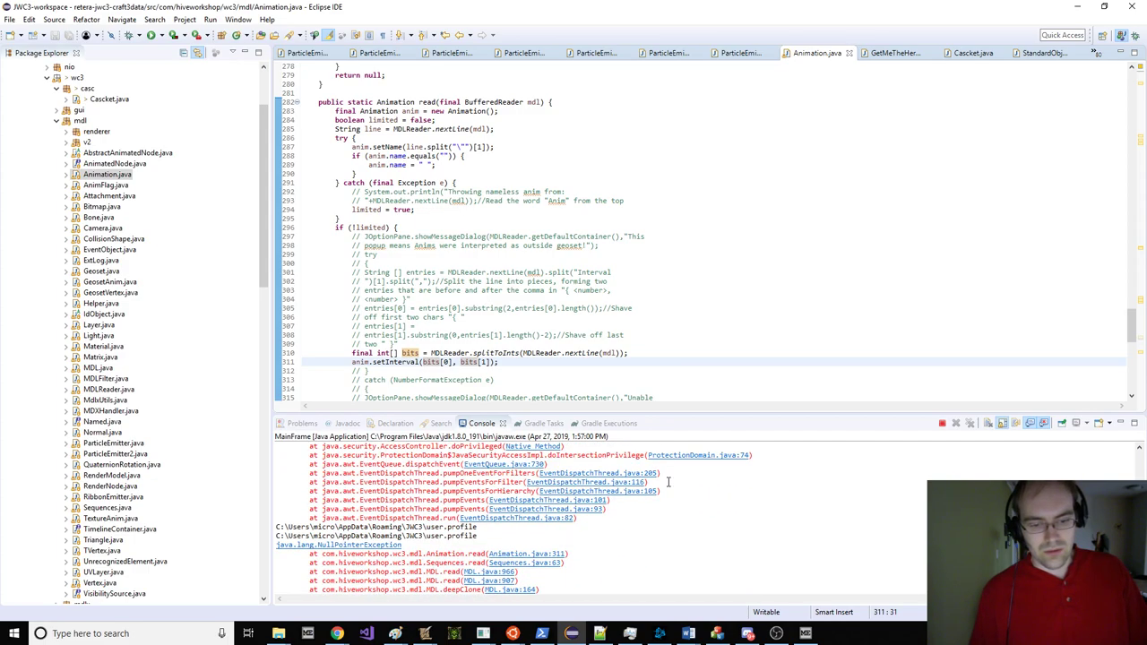
# Step: Switch back to Retera Model Studio and dismiss the open error messages
pyautogui.click(1068, 6)
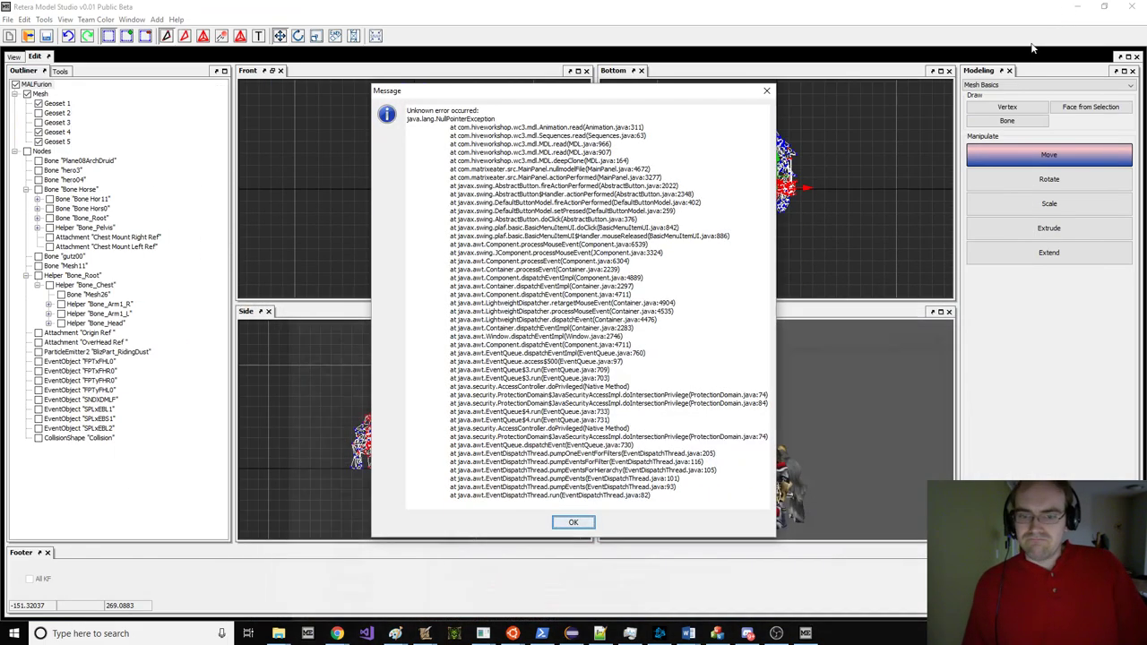
pyautogui.click(572, 521)
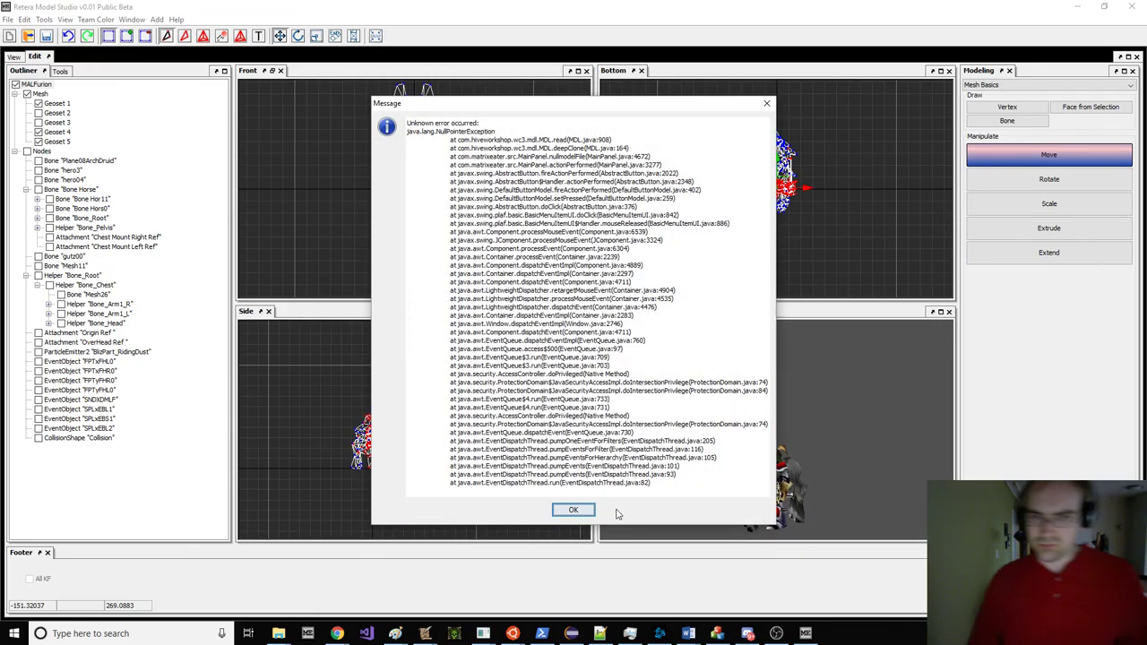
pyautogui.click(573, 506)
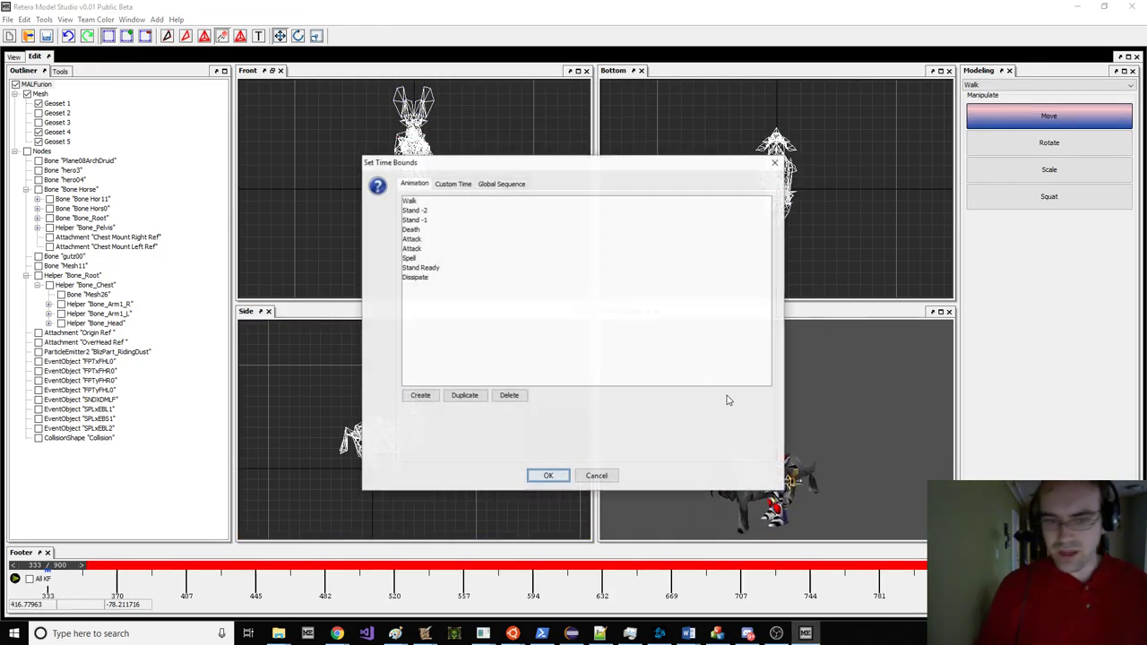
# Step: Duplicate the Stand Ready animation, naming the copy Stand Ready
pyautogui.click(502, 269)
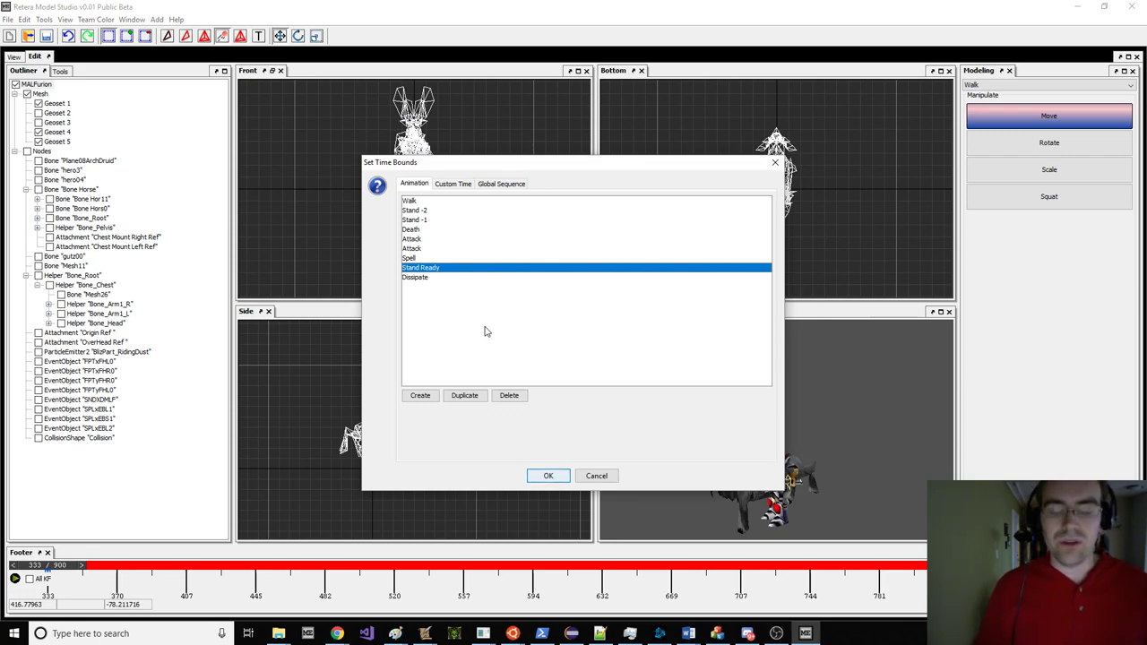
pyautogui.click(464, 395)
pyautogui.click(581, 321)
pyautogui.moveTo(582, 321); pyautogui.dragTo(618, 328)
pyautogui.press('BackSpace')
pyautogui.click(562, 339)
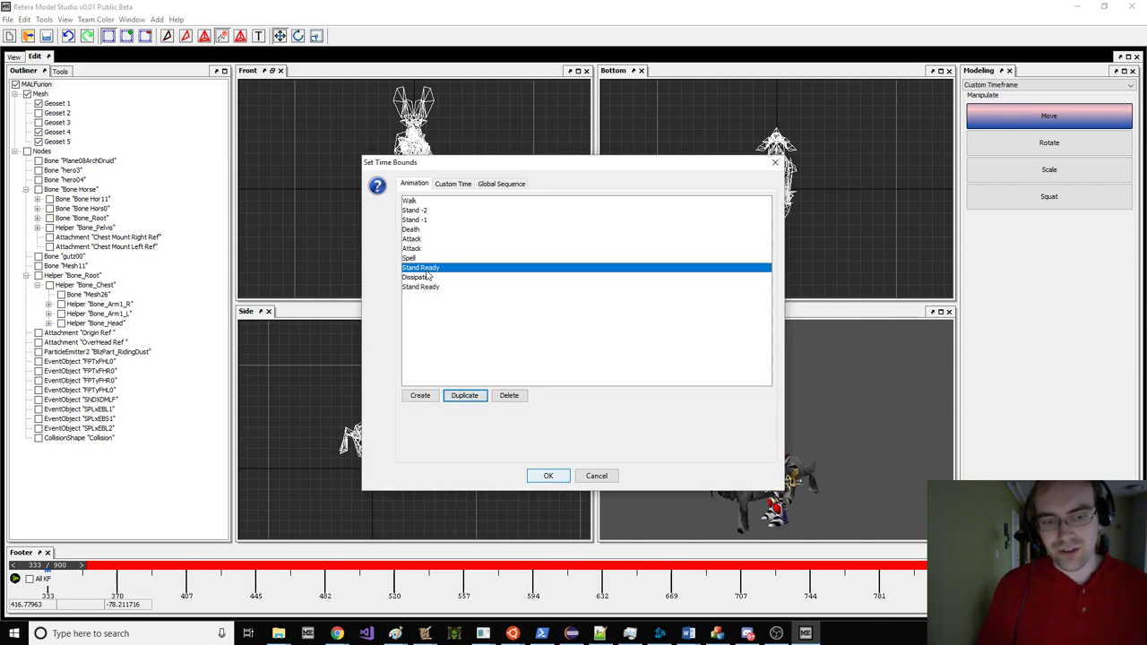
# Step: Delete the original Stand Ready animation and accept the time bounds
pyautogui.click(520, 399)
pyautogui.click(539, 338)
pyautogui.click(547, 476)
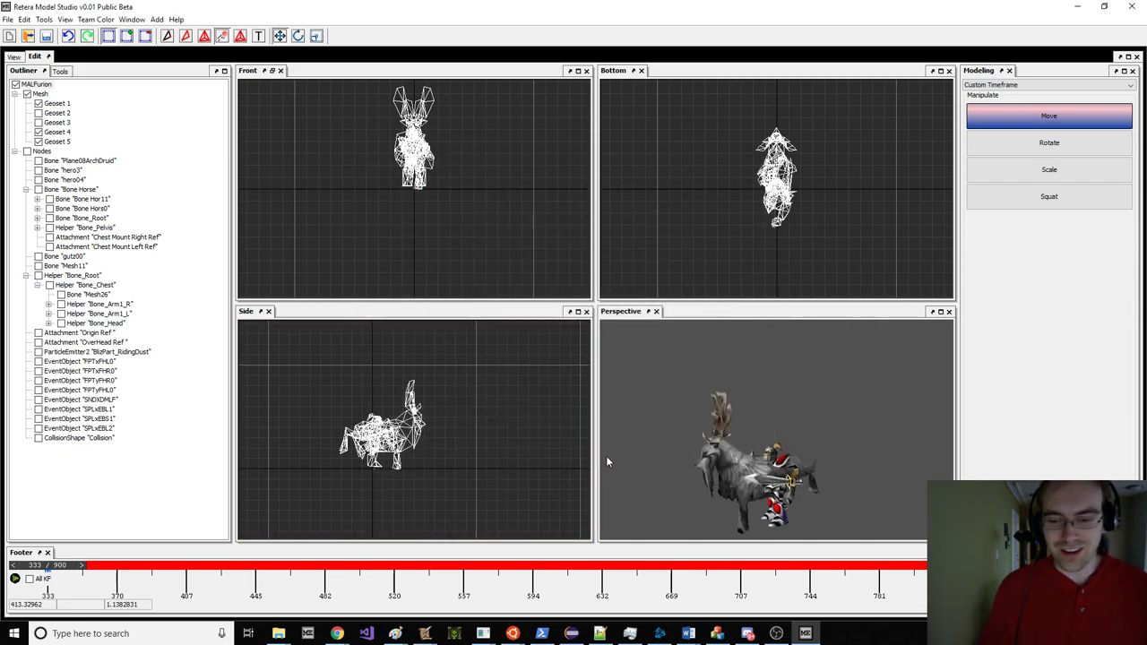
# Step: Open the model for editing and deleting components, and uncheck its unused bones
pyautogui.moveTo(661, 445); pyautogui.dragTo(700, 422)
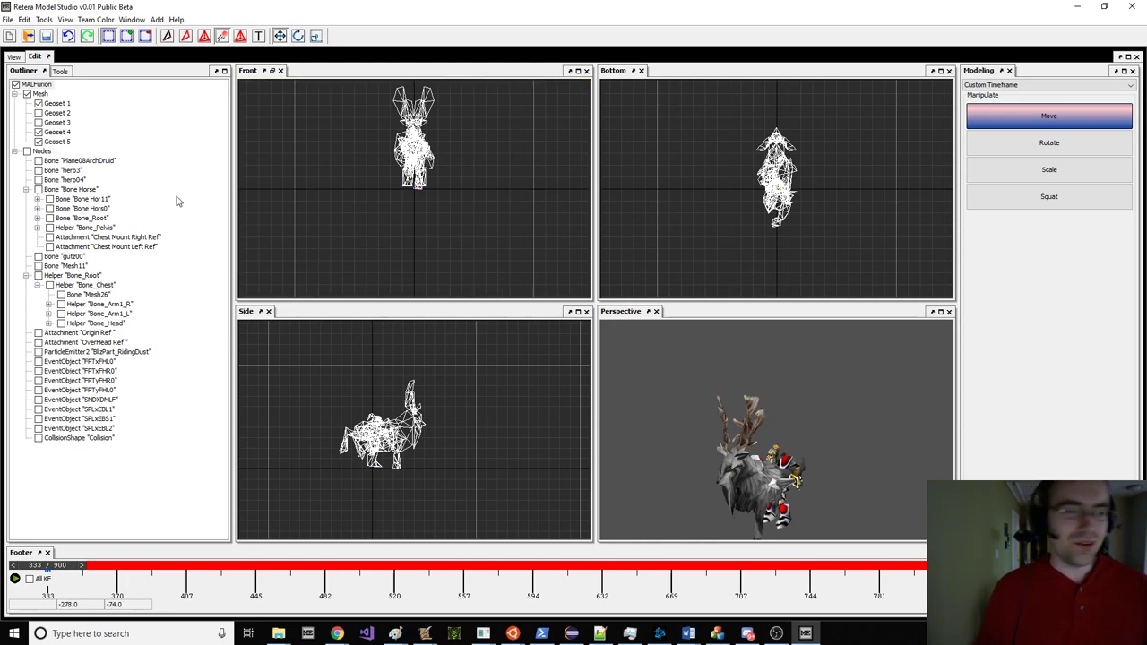
pyautogui.click(7, 19)
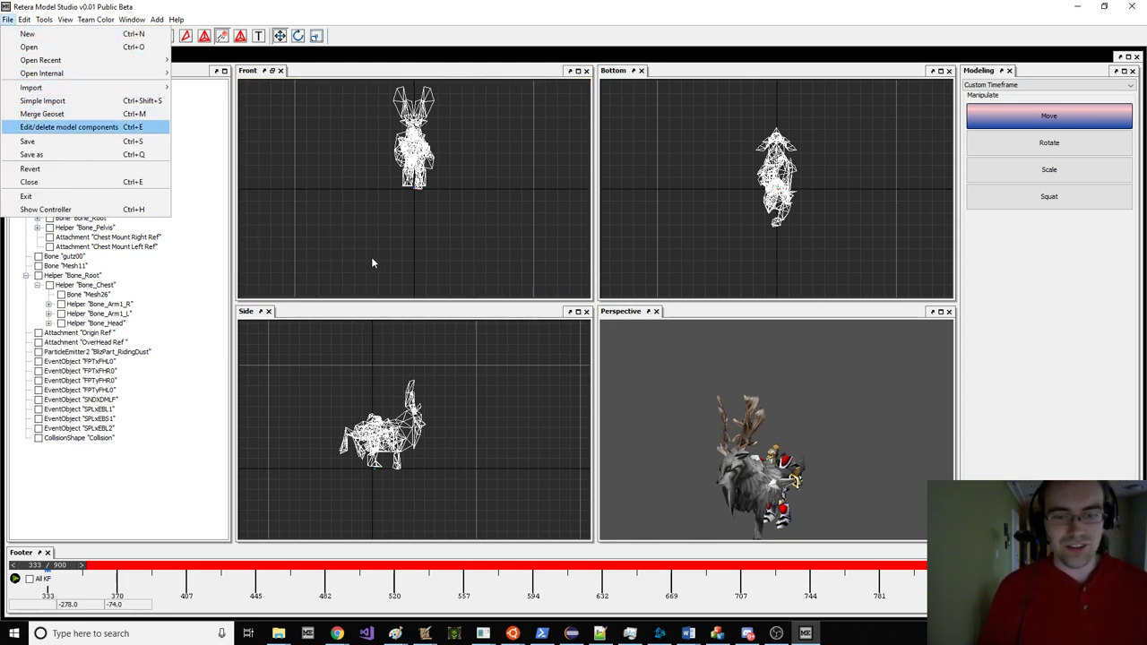
pyautogui.press('Return')
pyautogui.doubleClick(417, 90)
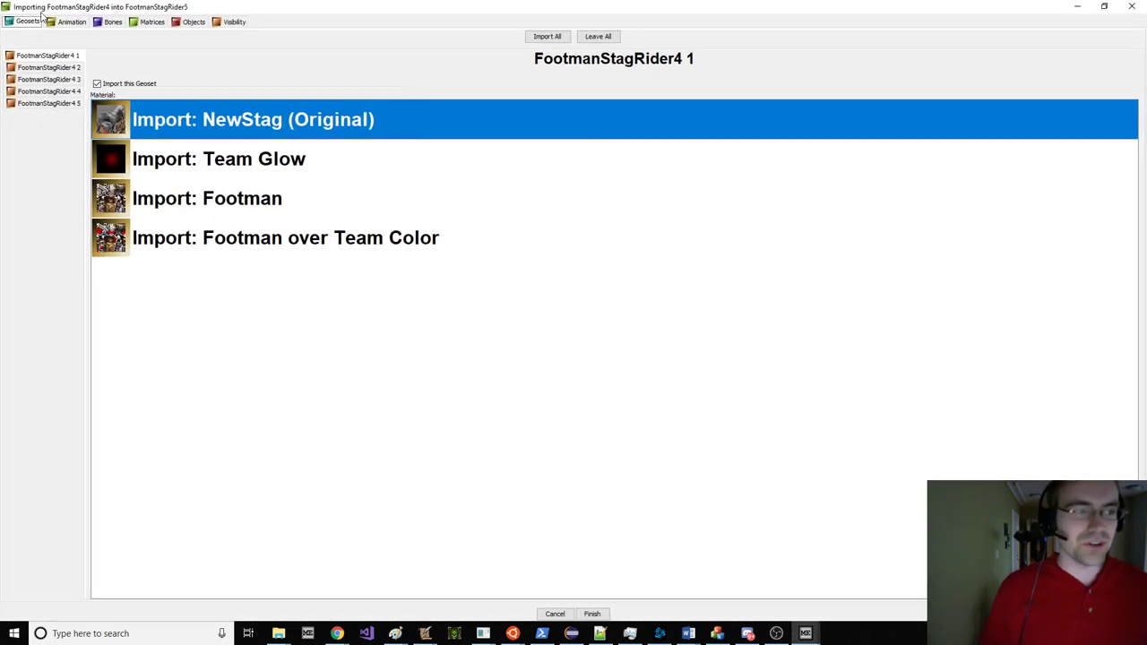
pyautogui.click(72, 22)
pyautogui.click(109, 21)
pyautogui.click(608, 36)
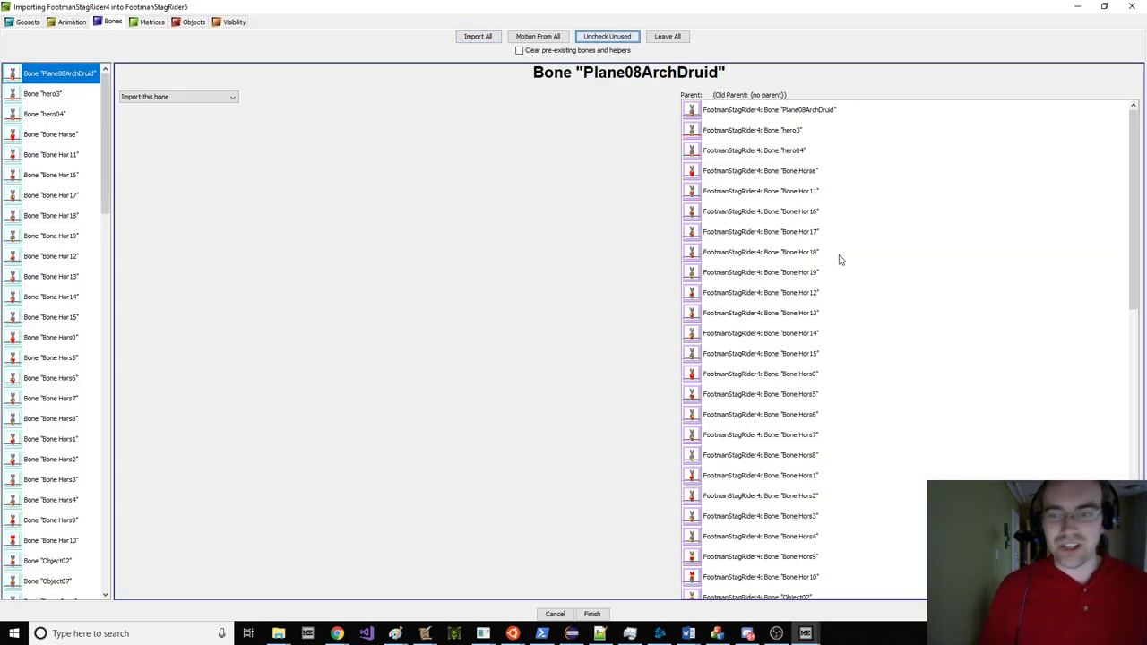
# Step: Set the parent of helper Bone_Chest to Bone Horse and uncheck the unused bones again
pyautogui.scroll(-10, 858, 296)
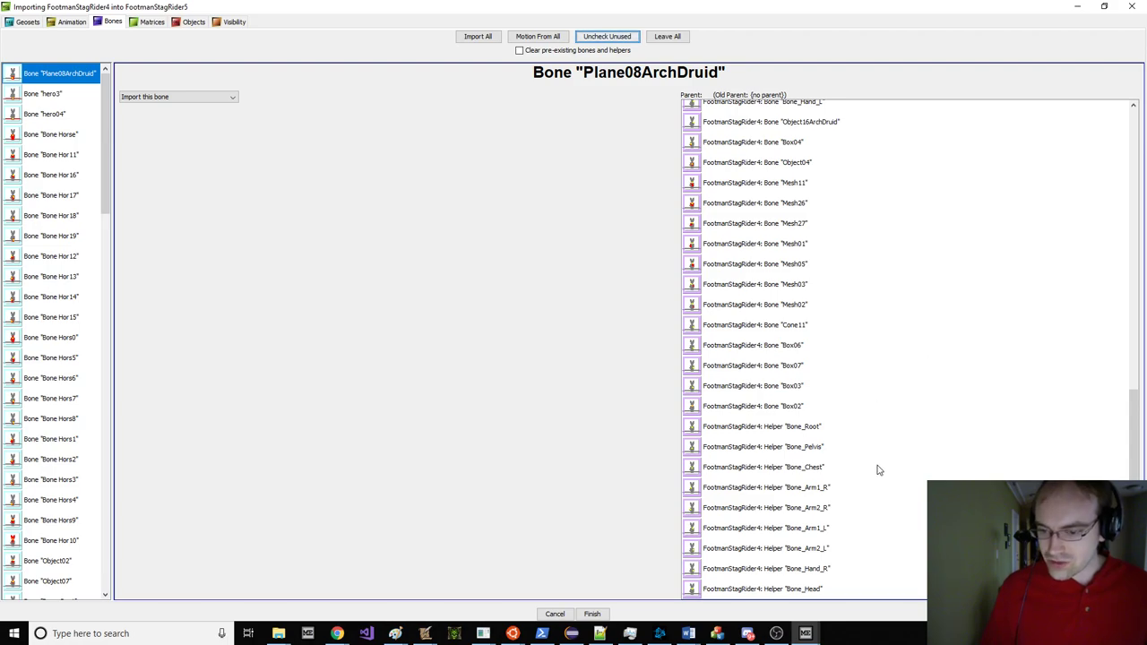
pyautogui.scroll(-15, 33, 323)
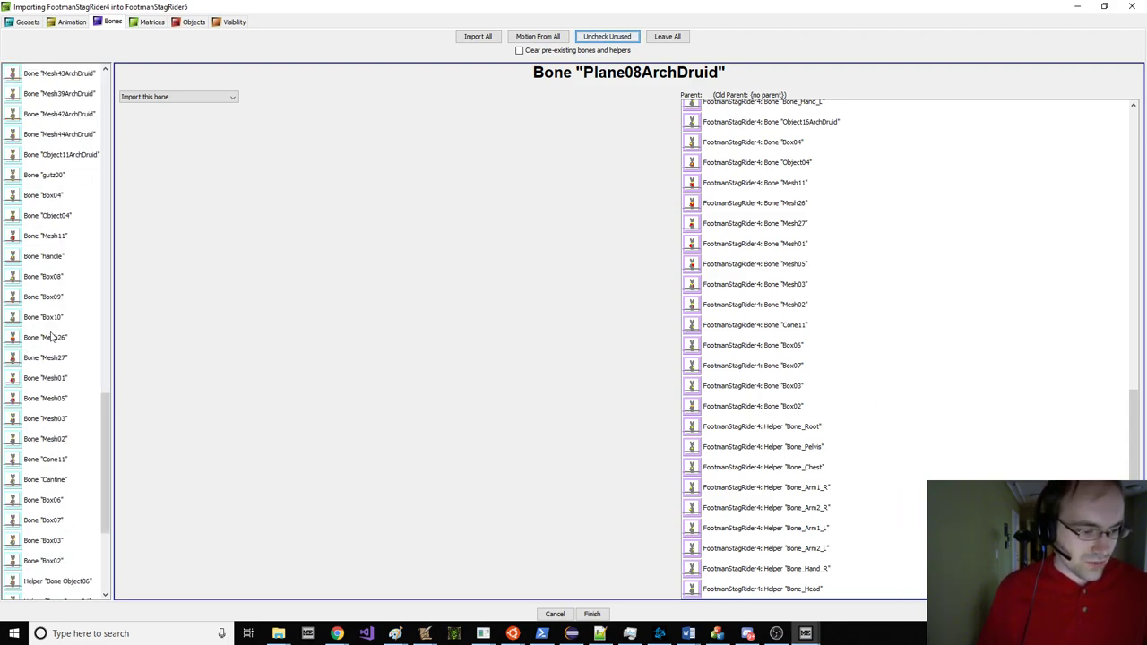
pyautogui.click(72, 467)
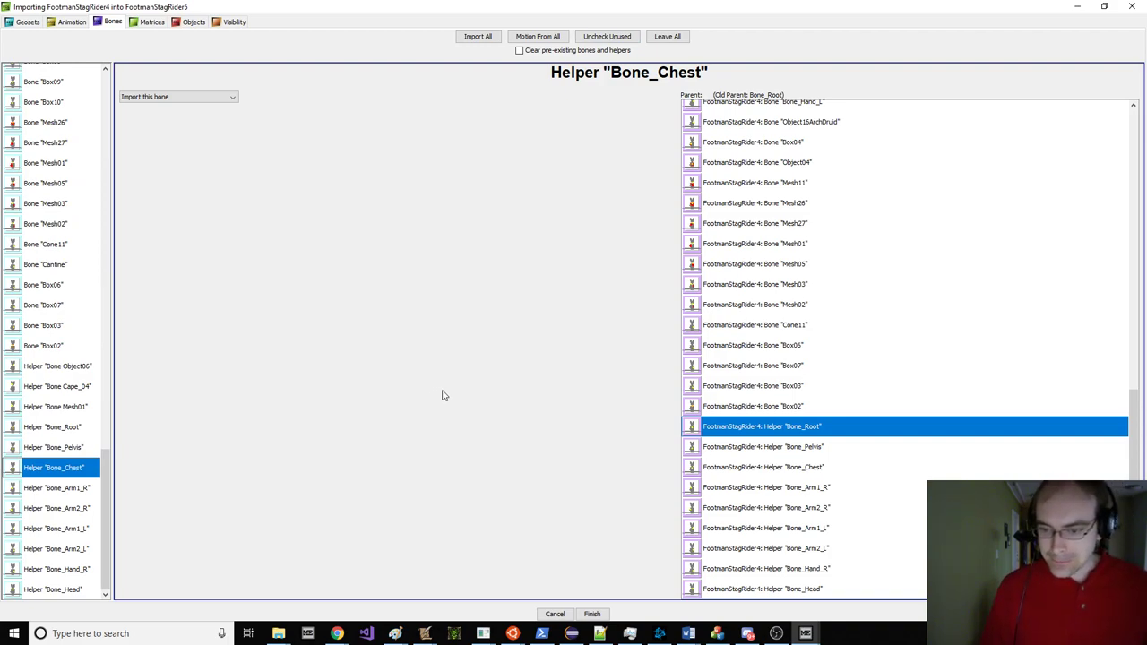
pyautogui.click(76, 448)
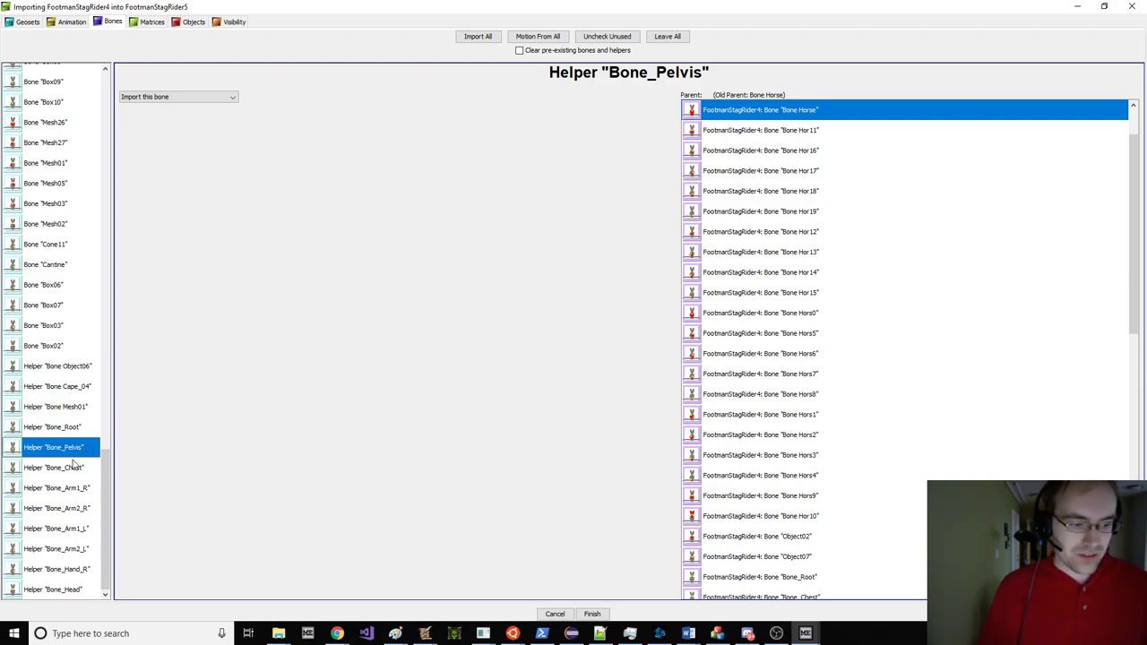
pyautogui.click(76, 468)
pyautogui.scroll(5, 947, 325)
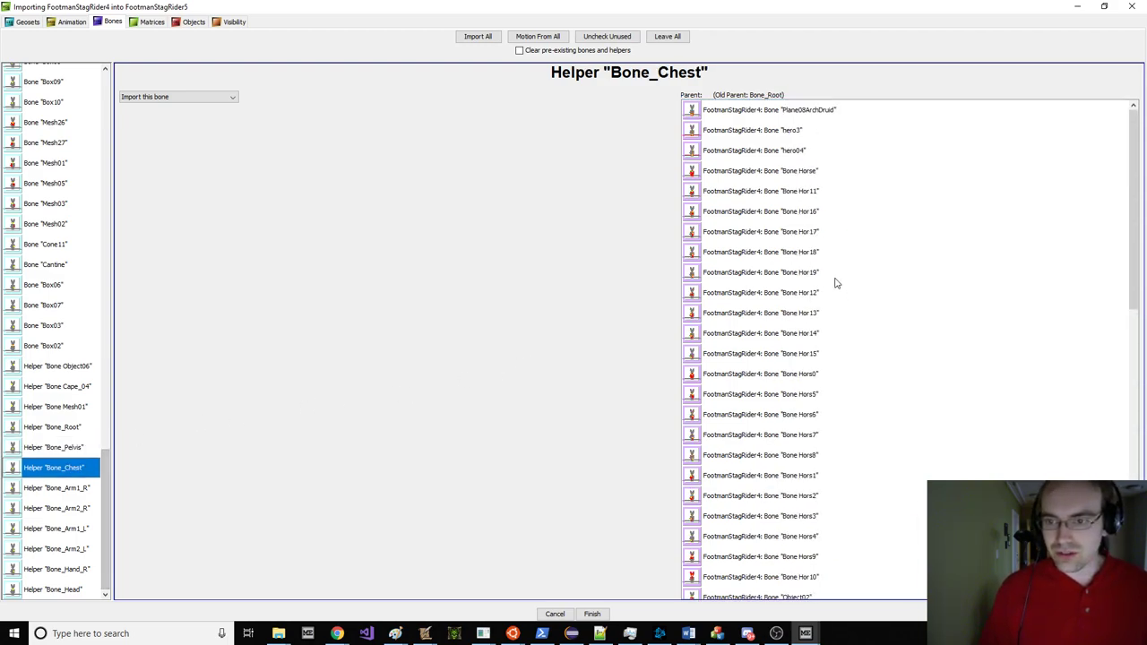
pyautogui.click(814, 175)
pyautogui.click(587, 40)
pyautogui.scroll(-10, 797, 287)
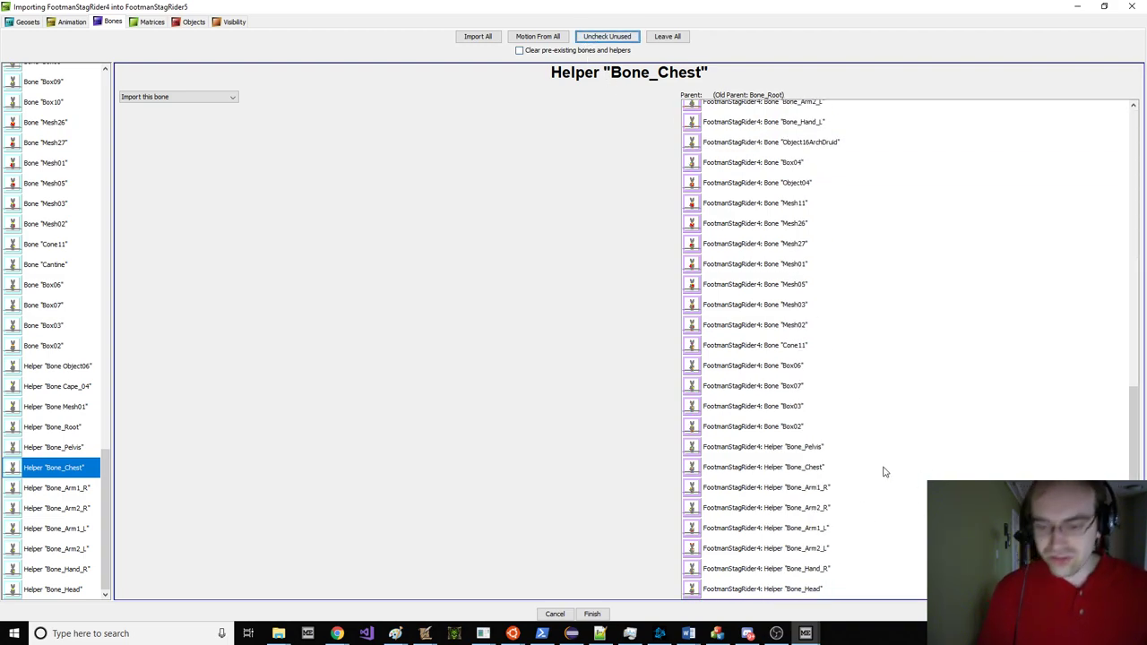
# Step: Set helper Bone_Pelvis to Do not import
pyautogui.click(70, 448)
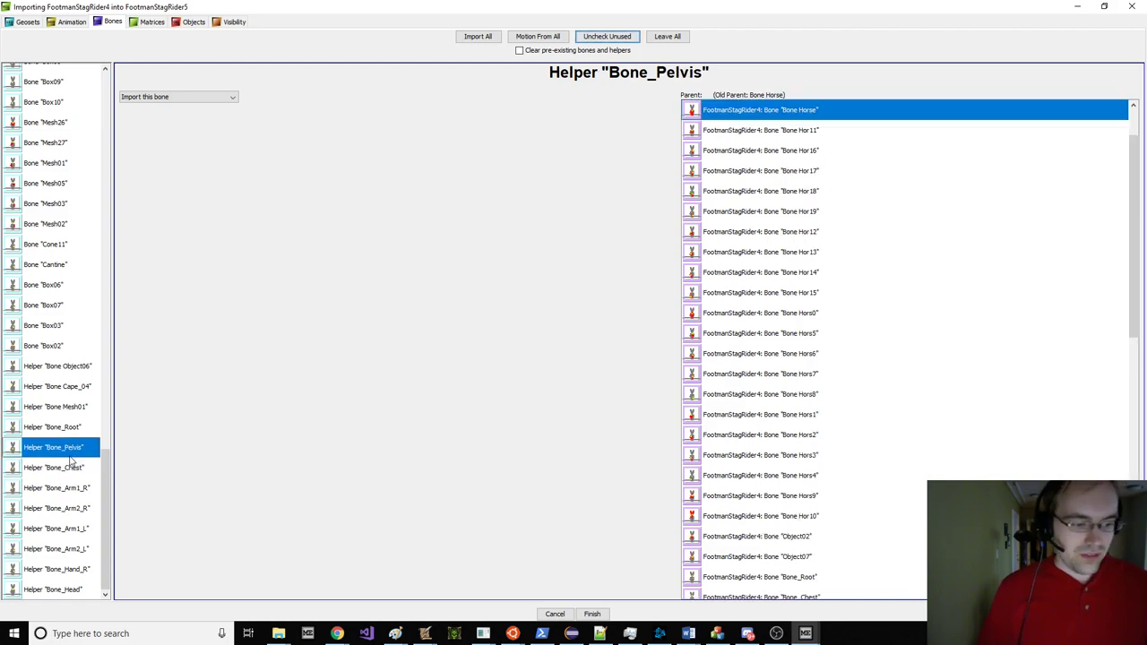
pyautogui.click(166, 96)
pyautogui.click(153, 126)
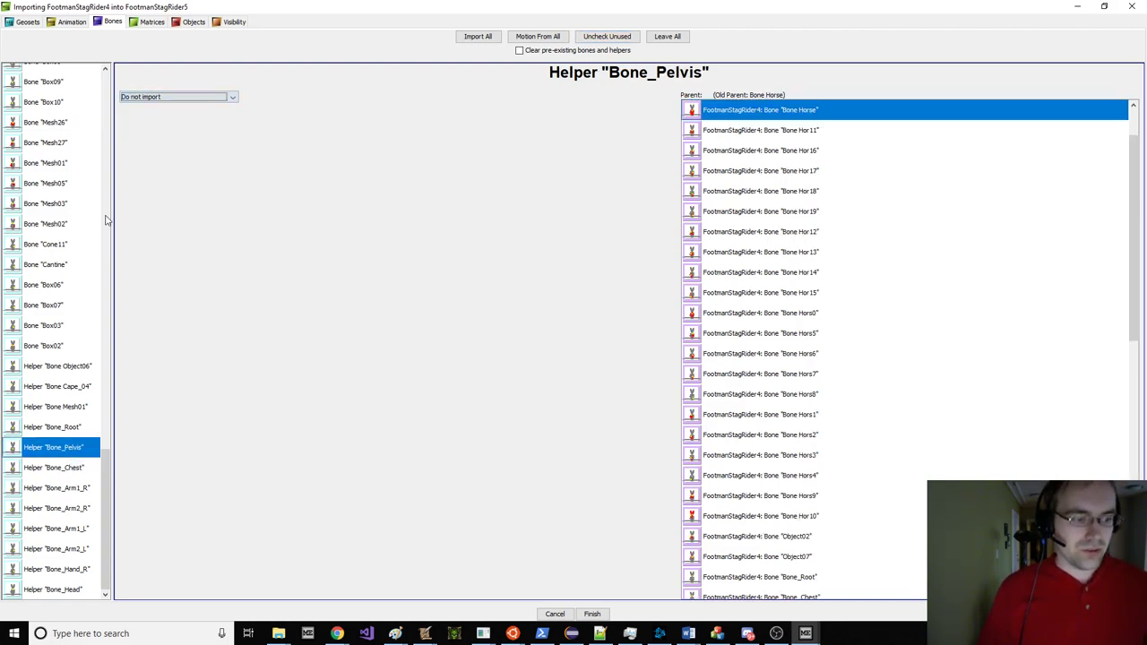
# Step: Examine the import settings and parents of the footman's mesh bones, box bones and helpers
pyautogui.scroll(8, 67, 172)
pyautogui.scroll(-4, 67, 179)
pyautogui.click(63, 195)
pyautogui.click(63, 233)
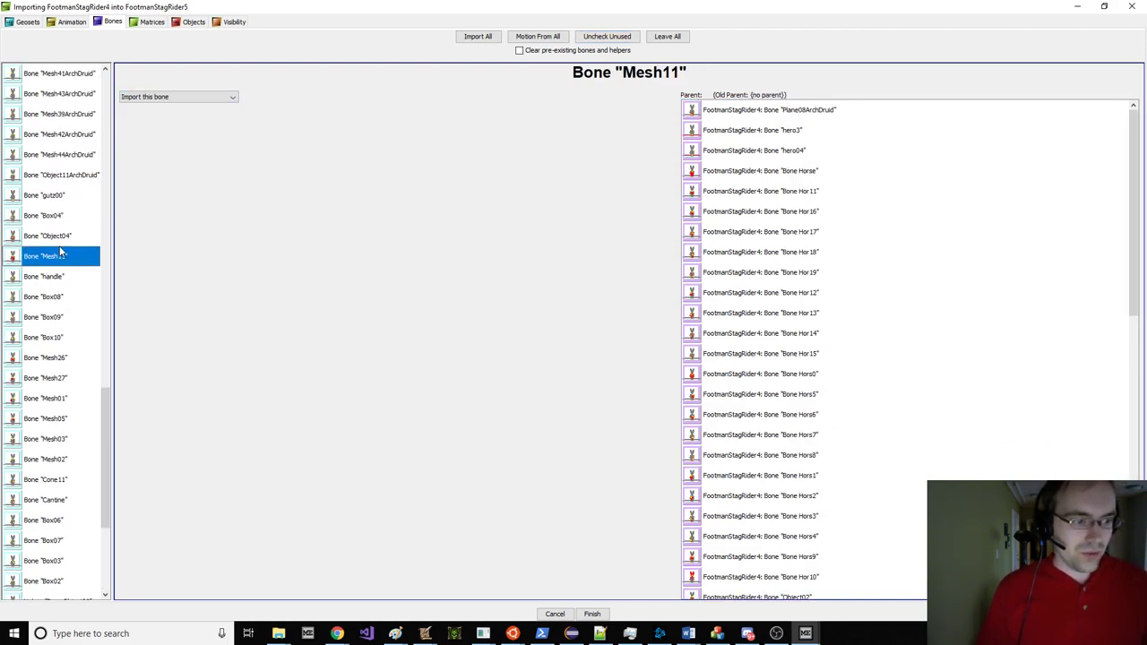
pyautogui.click(58, 256)
pyautogui.scroll(-4, 58, 263)
pyautogui.scroll(2, 58, 263)
pyautogui.click(49, 155)
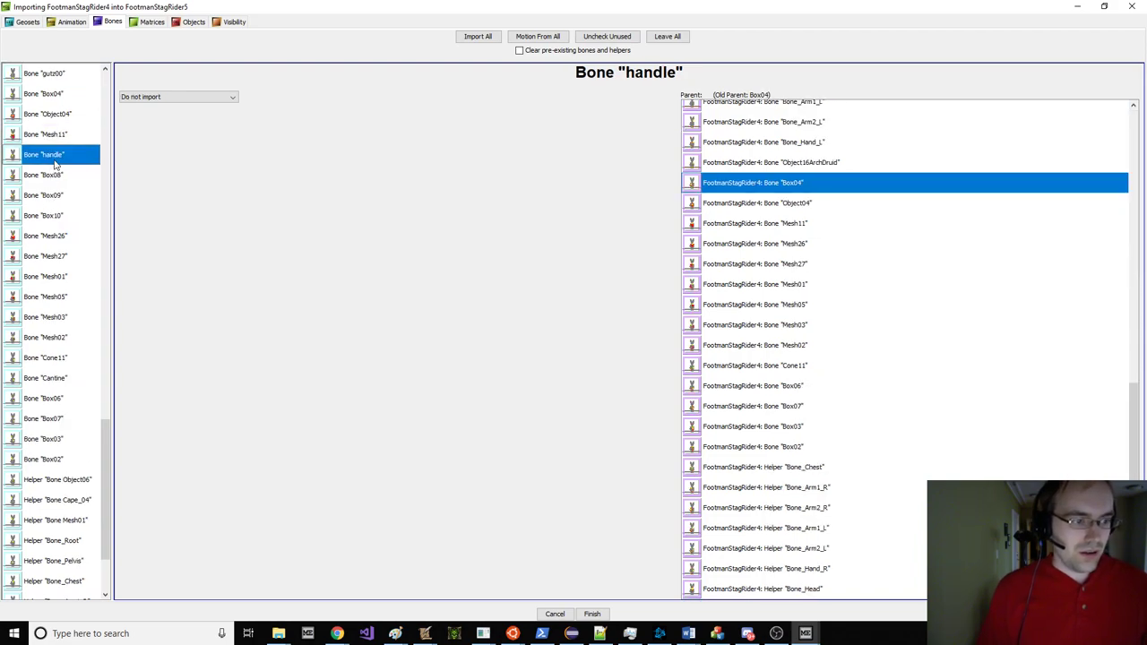
pyautogui.moveTo(56, 164); pyautogui.dragTo(80, 455)
pyautogui.scroll(-2, 69, 394)
pyautogui.moveTo(64, 354); pyautogui.dragTo(13, 266)
pyautogui.scroll(4, 13, 276)
# Step: Set bones Box04 and Object04 to Do not import
pyautogui.moveTo(24, 472); pyautogui.dragTo(78, 218)
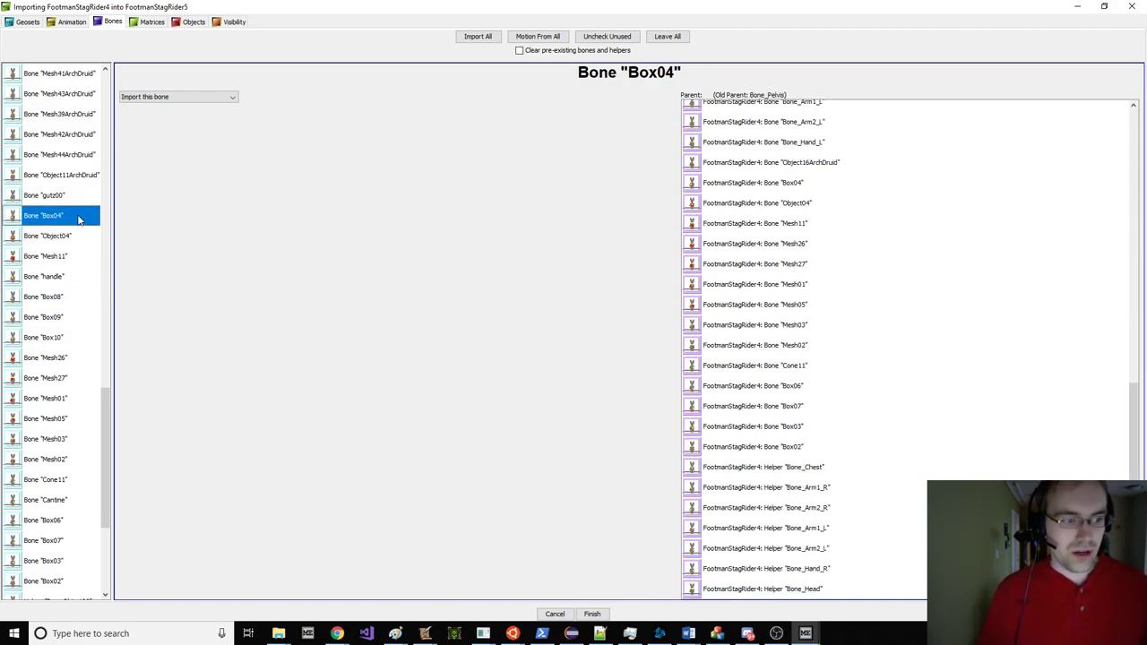
pyautogui.keyDown('shift'); pyautogui.click(80, 234); pyautogui.keyUp('shift')
pyautogui.click(137, 97)
pyautogui.click(144, 130)
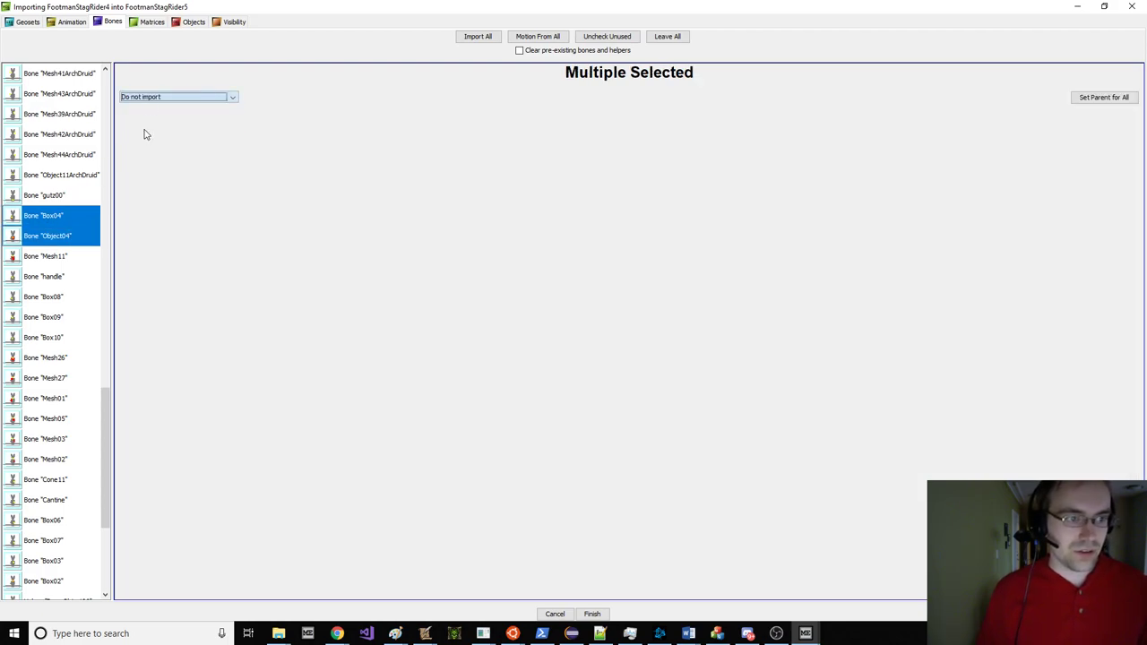
# Step: In the matrices of FootmanStagRider4 4, assign Bone Horse as the new reference for Object04
pyautogui.click(154, 22)
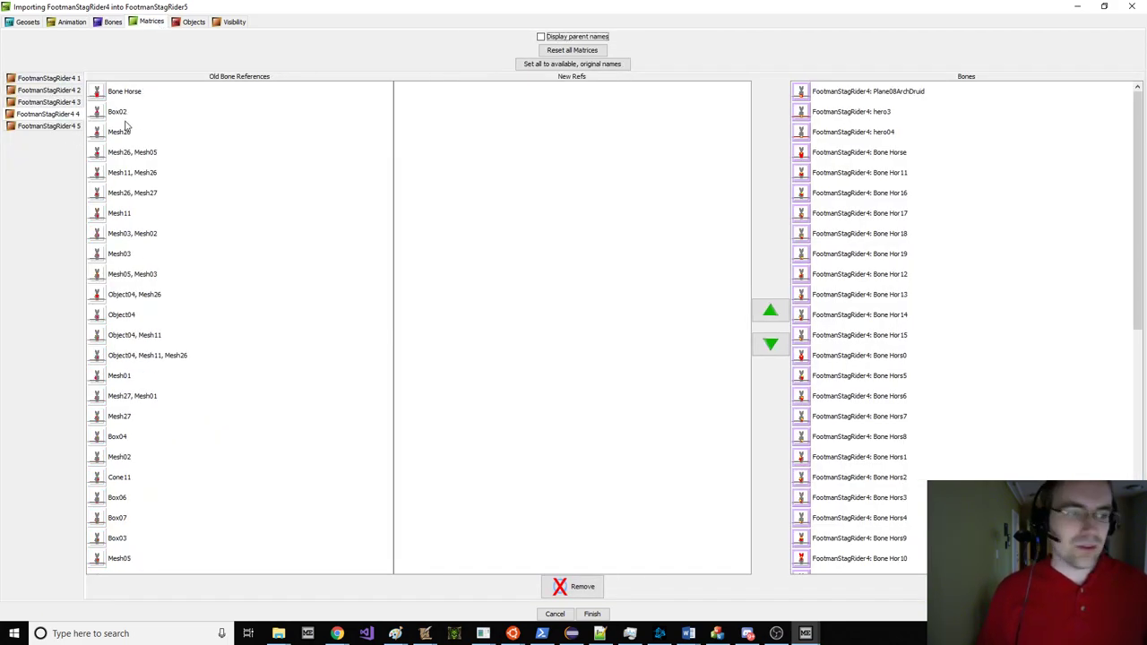
pyautogui.moveTo(167, 329); pyautogui.dragTo(216, 320)
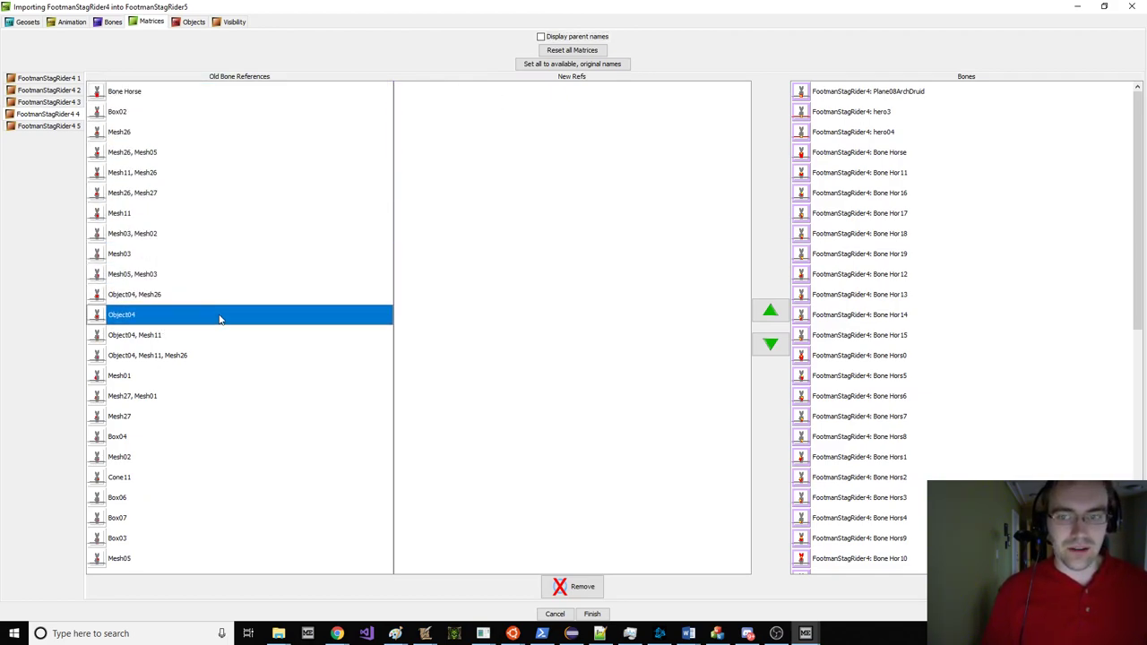
pyautogui.click(903, 152)
pyautogui.doubleClick(903, 152)
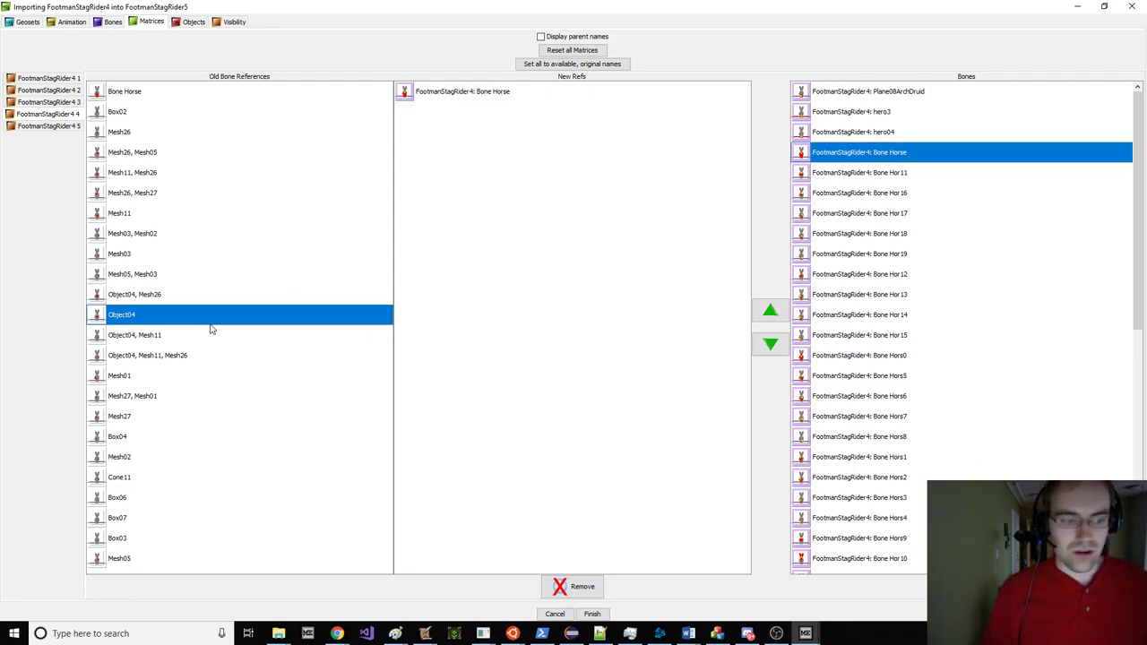
# Step: Check the remaining bone references of geosets 4 and 5, and finish the component import
pyautogui.click(213, 333)
pyautogui.moveTo(206, 364); pyautogui.dragTo(205, 439)
pyautogui.moveTo(136, 454); pyautogui.dragTo(141, 564)
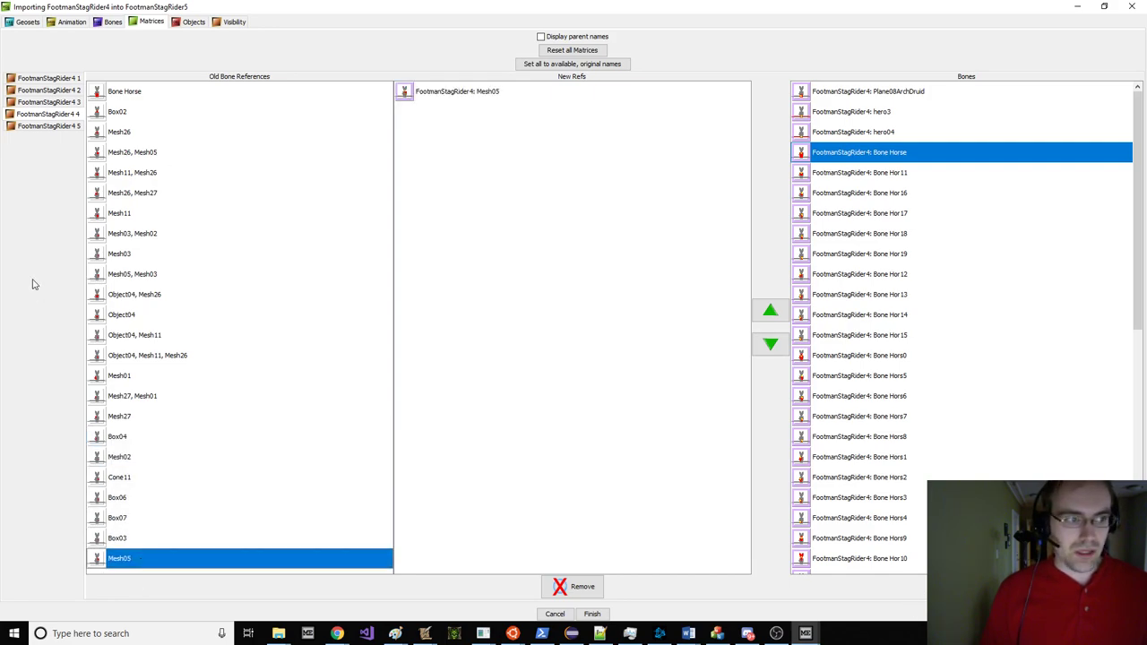
pyautogui.click(58, 127)
pyautogui.click(123, 96)
pyautogui.click(287, 110)
pyautogui.moveTo(285, 125); pyautogui.dragTo(289, 199)
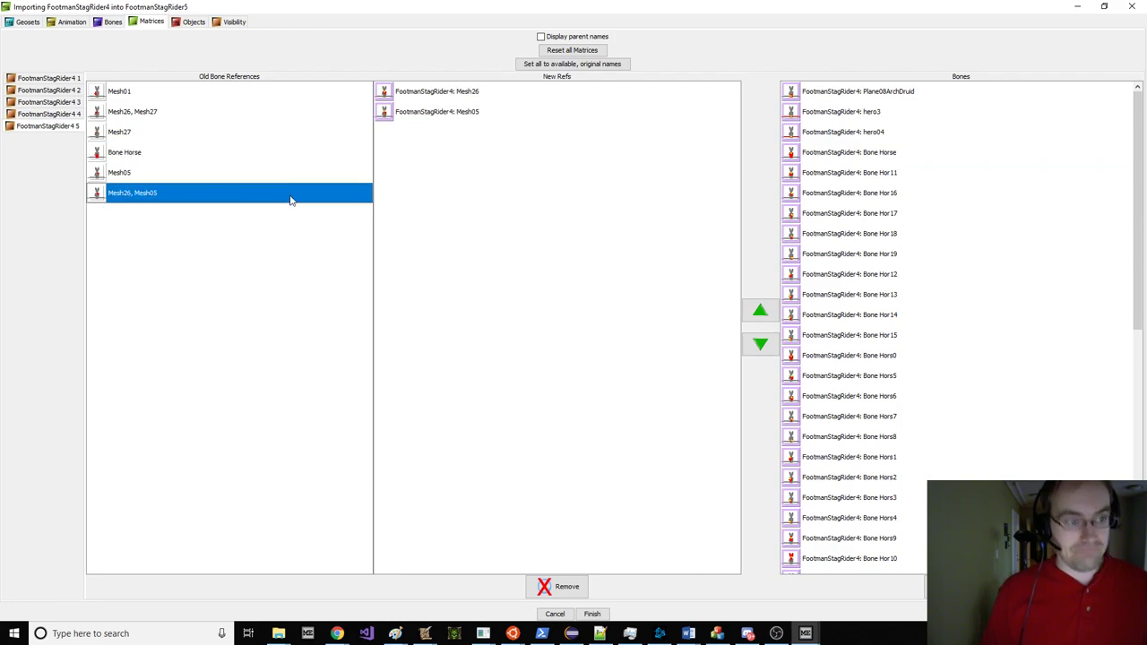
pyautogui.click(593, 614)
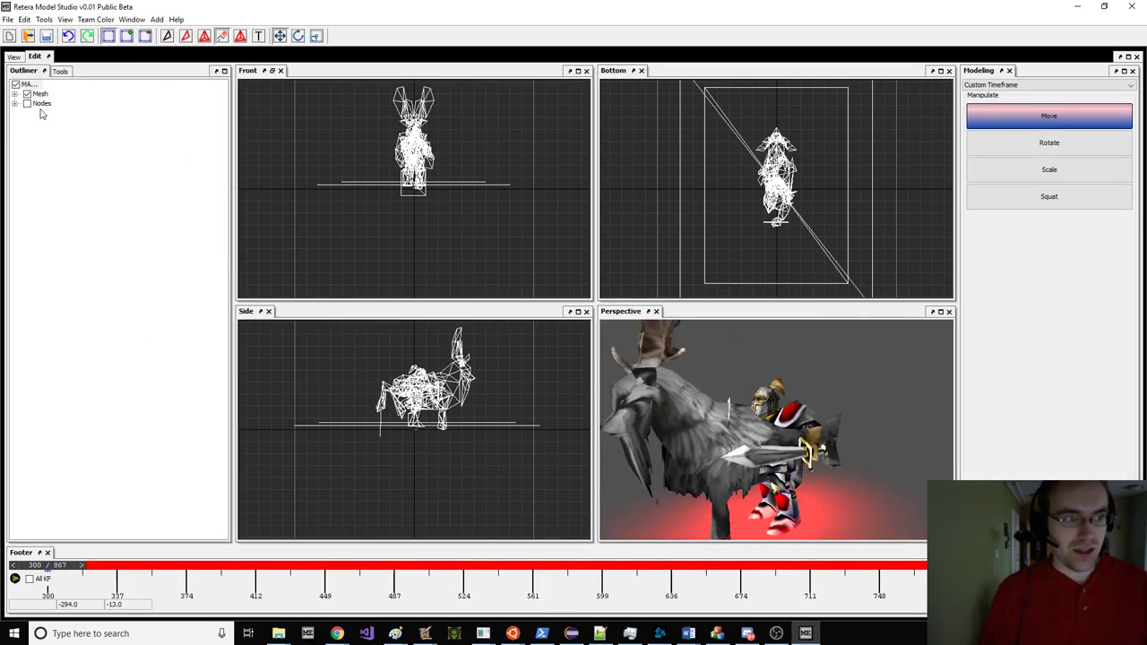
# Step: Switch to vertex editing, expand the mesh and nodes, and show only Geosets 4 and 5
pyautogui.press('a')
pyautogui.click(14, 95)
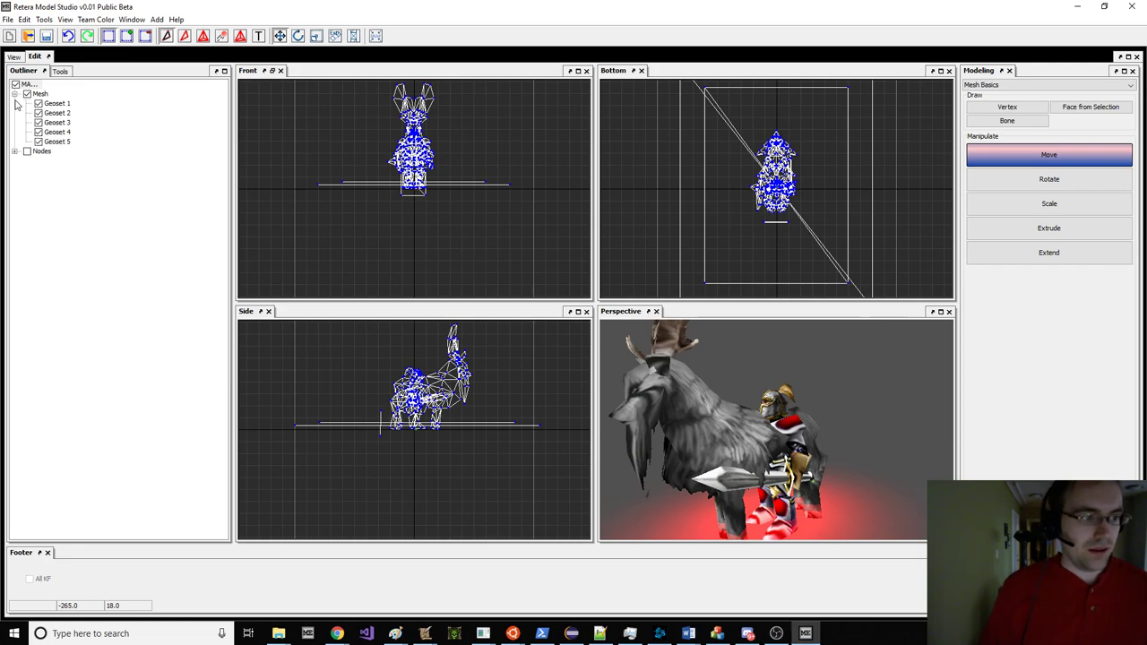
pyautogui.click(15, 151)
pyautogui.click(28, 93)
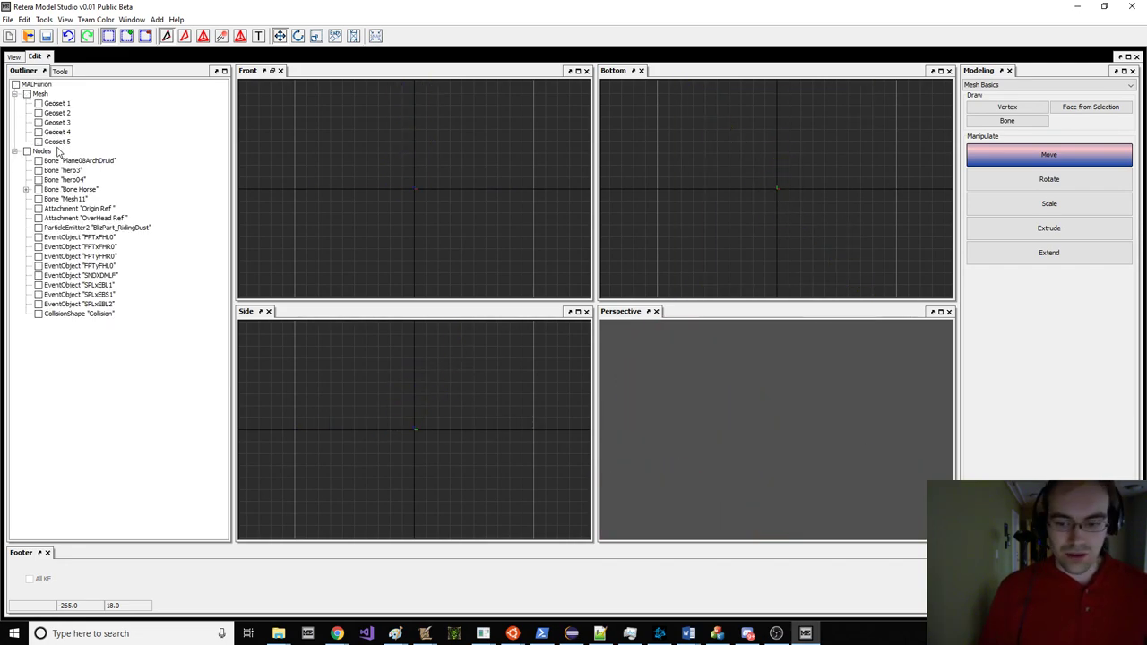
pyautogui.click(60, 141)
pyautogui.click(61, 132)
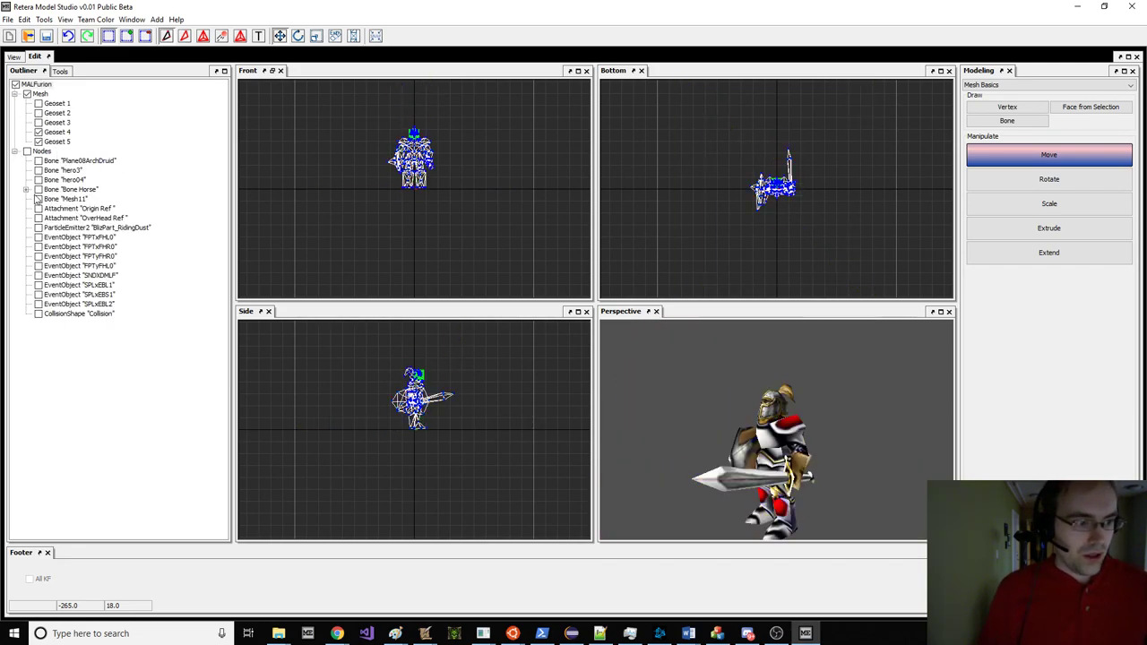
# Step: Enable helper Bone_Chest and its children under Bone Horse, and select the whole footman with these nodes
pyautogui.click(26, 189)
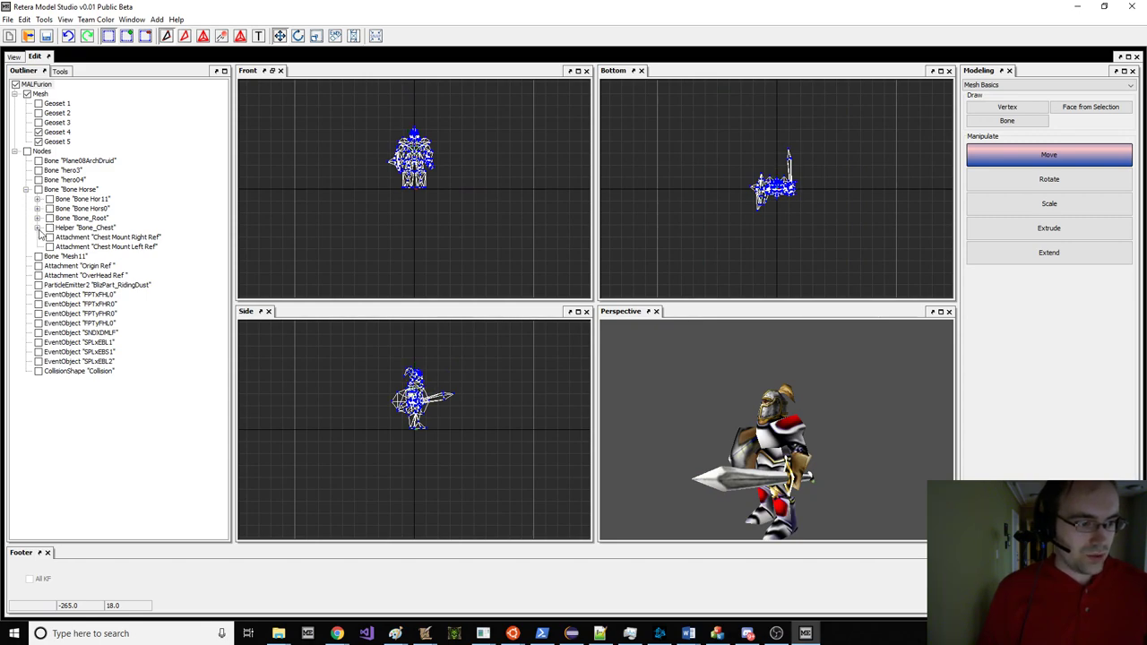
pyautogui.click(37, 229)
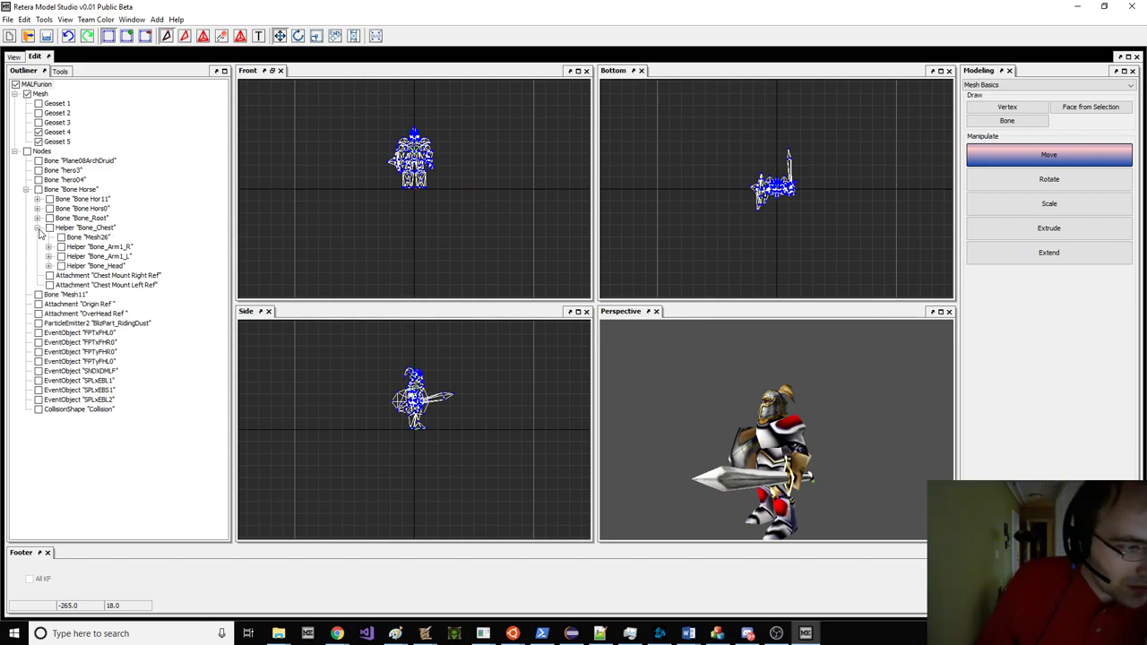
pyautogui.click(49, 227)
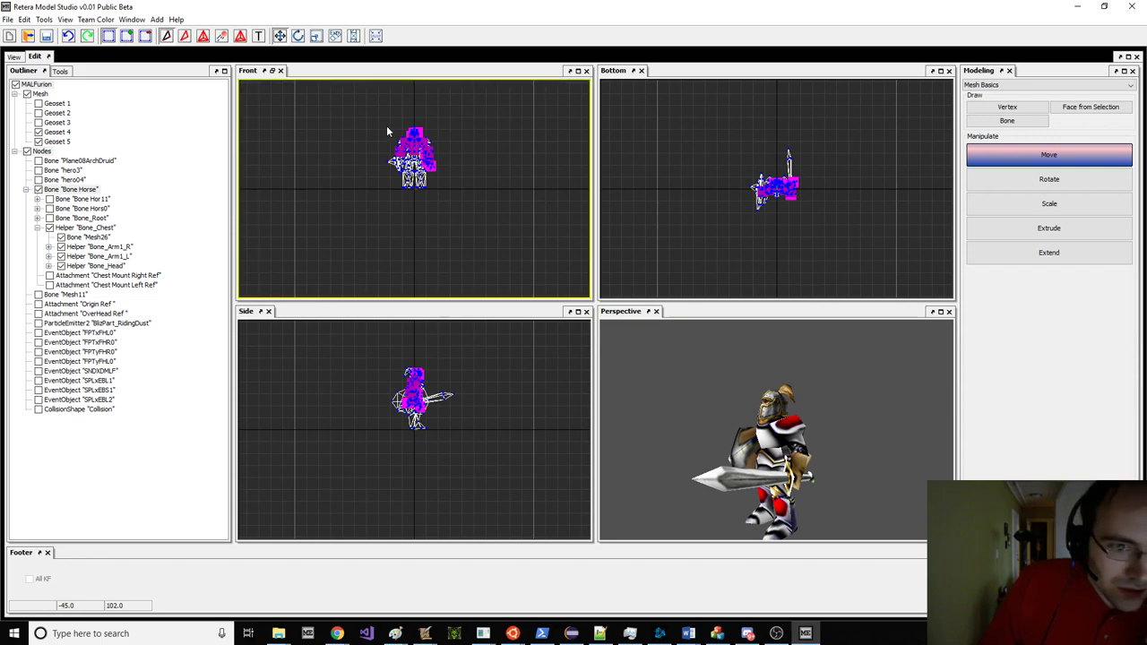
pyautogui.moveTo(443, 221); pyautogui.dragTo(447, 216)
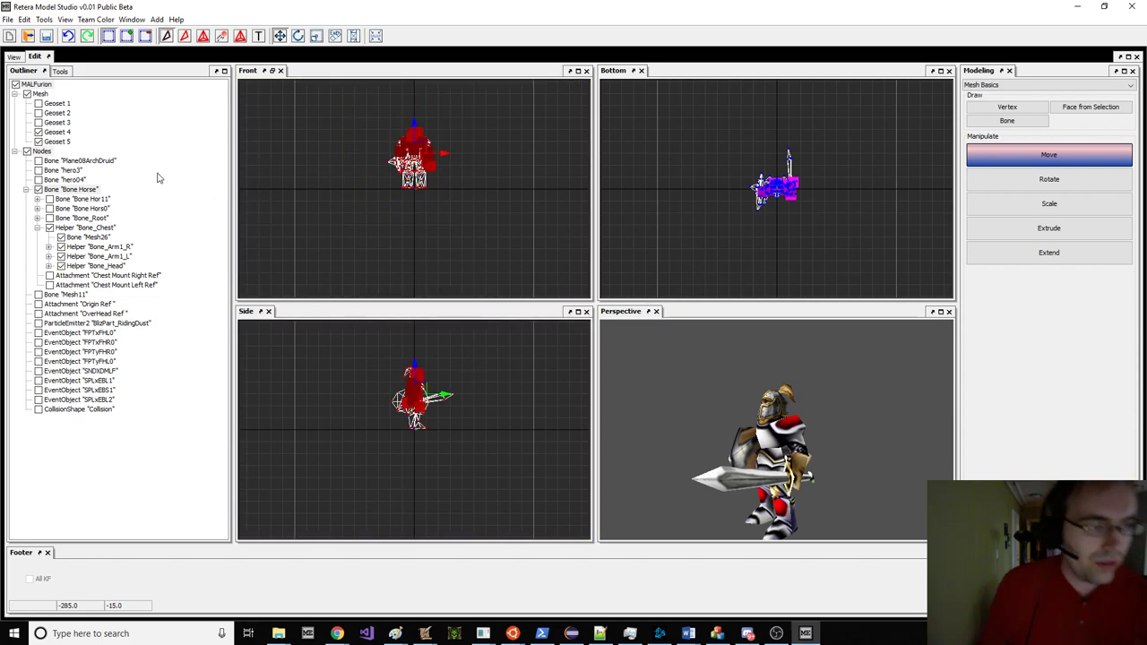
# Step: Show Geoset 1 and move the selected footman up onto the stag's back
pyautogui.click(39, 104)
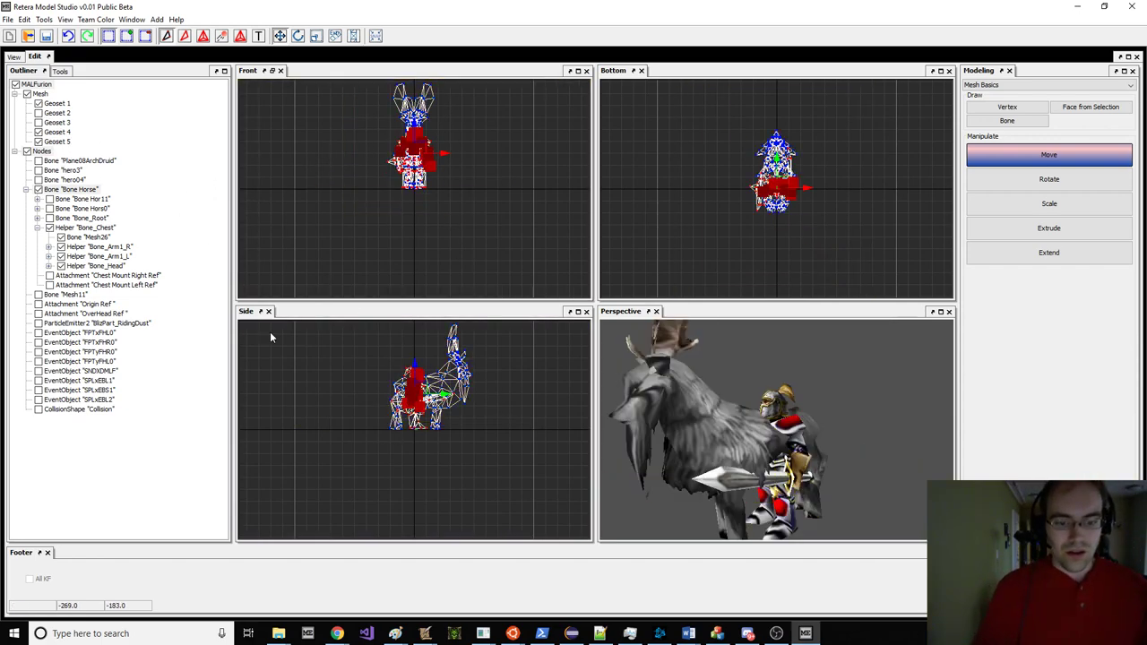
pyautogui.scroll(3, 423, 417)
pyautogui.moveTo(463, 408); pyautogui.dragTo(469, 370, button='right')
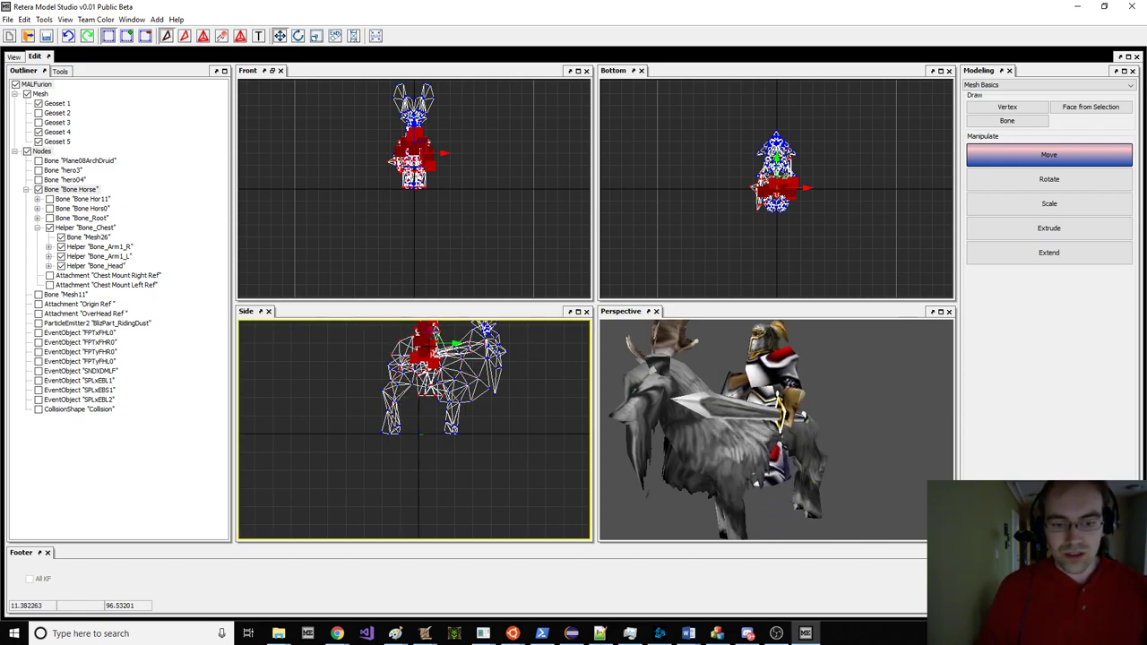
pyautogui.moveTo(776, 399); pyautogui.dragTo(826, 415)
pyautogui.scroll(-3, 811, 410)
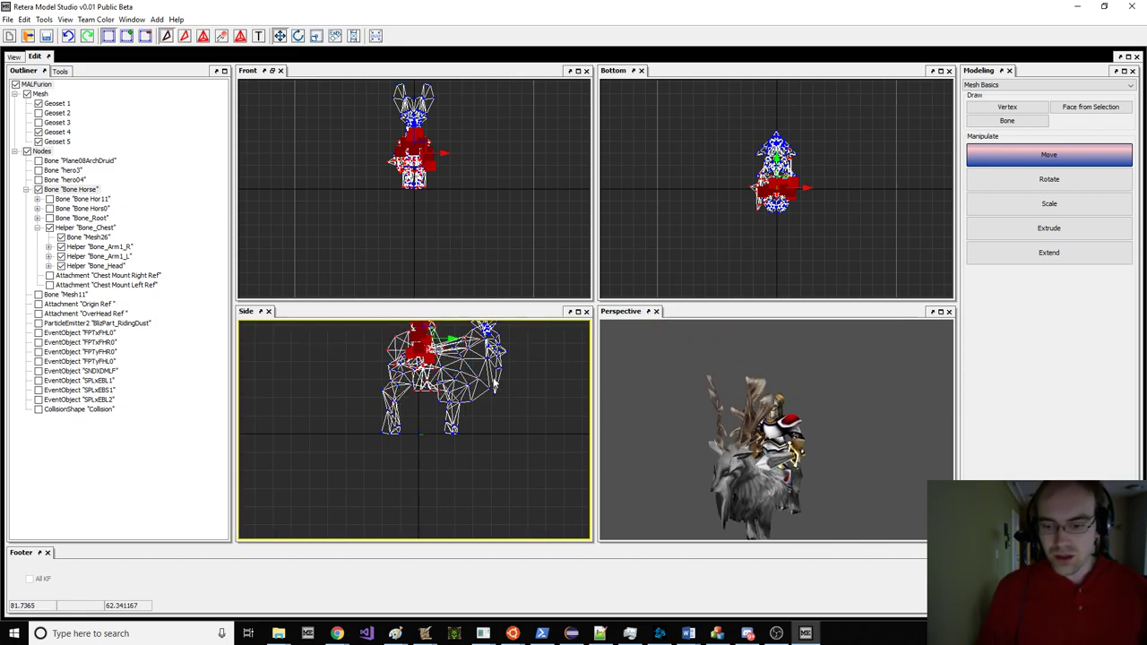
# Step: Scale the selected footman up slightly
pyautogui.press('r')
pyautogui.moveTo(537, 363); pyautogui.dragTo(550, 363, button='right')
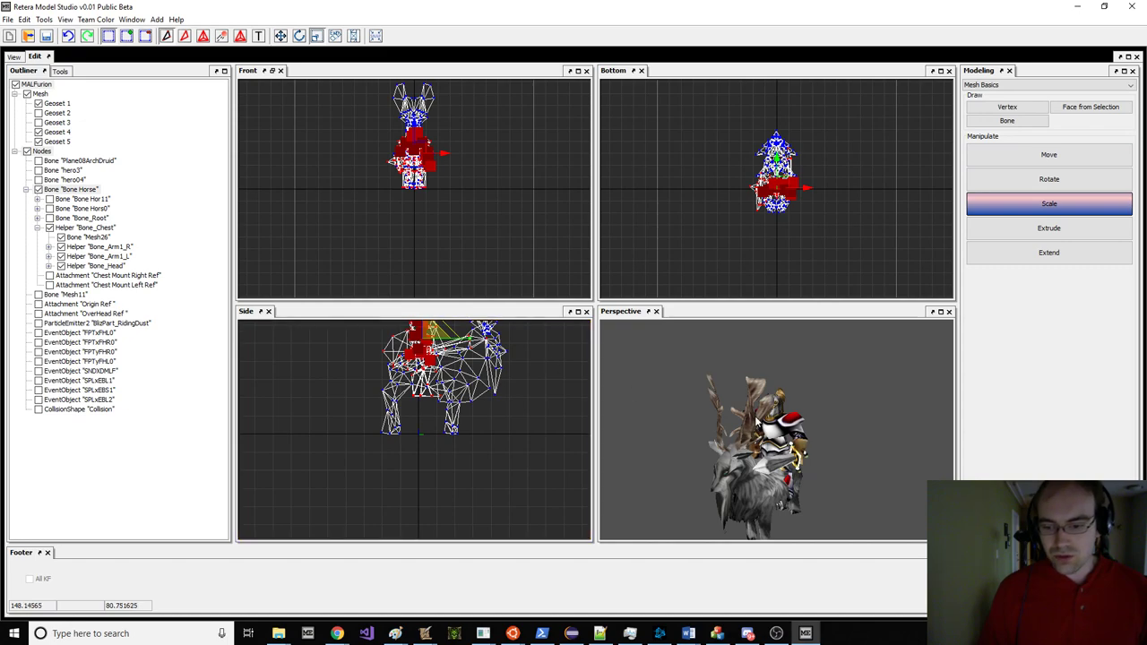
pyautogui.moveTo(703, 391); pyautogui.dragTo(634, 399)
# Step: Fine-tune the footman's position on the stag's back and show the model in the animation preview
pyautogui.press('w')
pyautogui.moveTo(521, 395); pyautogui.dragTo(526, 391, button='right')
pyautogui.moveTo(699, 430); pyautogui.dragTo(740, 421)
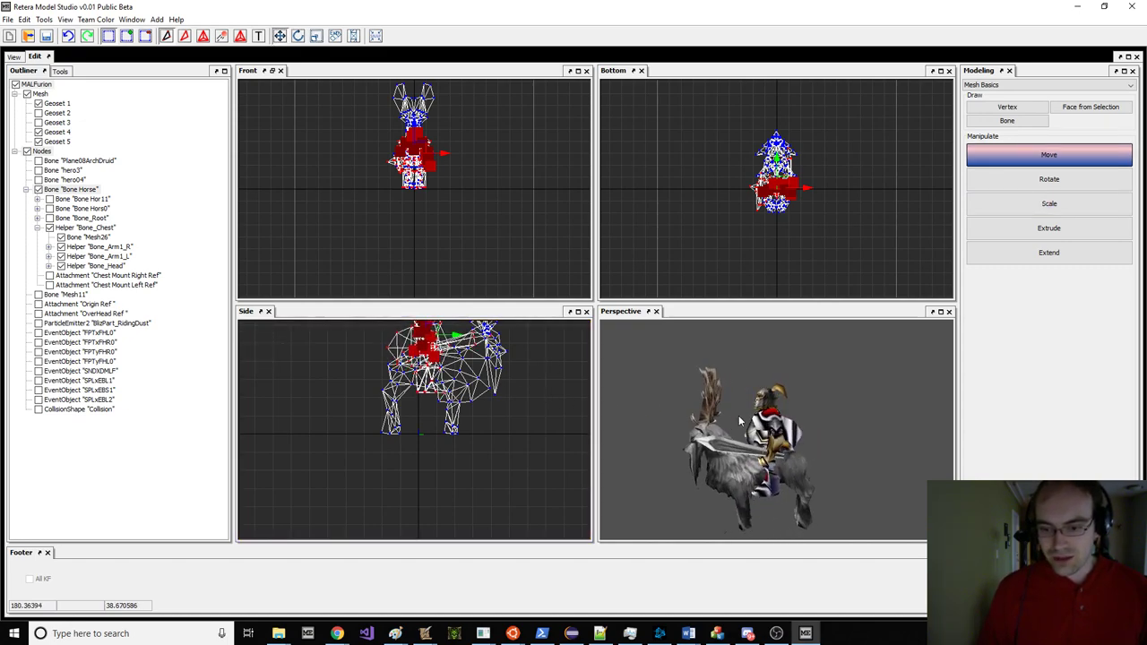
pyautogui.moveTo(453, 350); pyautogui.dragTo(444, 356, button='right')
pyautogui.moveTo(772, 408)
pyautogui.mouseDown()
pyautogui.moveTo(718, 408)
pyautogui.moveTo(771, 410)
pyautogui.mouseUp()
pyautogui.click(16, 56)
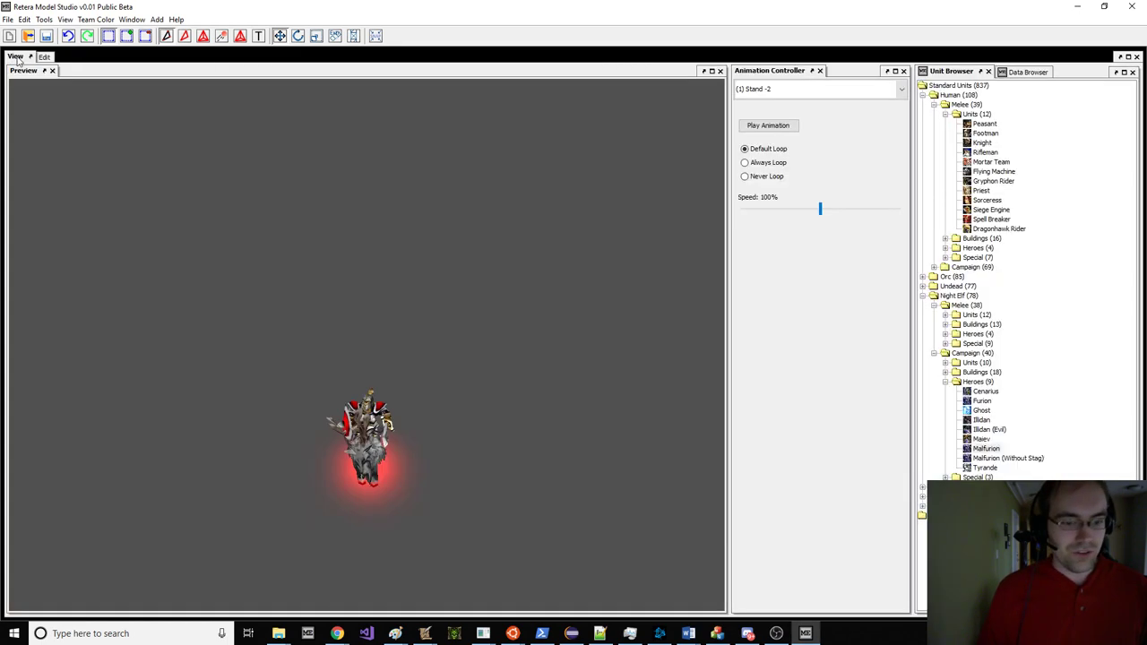
# Step: Inspect the rider's seat on the stag in the Stand -2 animation preview
pyautogui.moveTo(321, 215); pyautogui.dragTo(243, 211)
pyautogui.click(777, 90)
pyautogui.moveTo(413, 240); pyautogui.dragTo(438, 243)
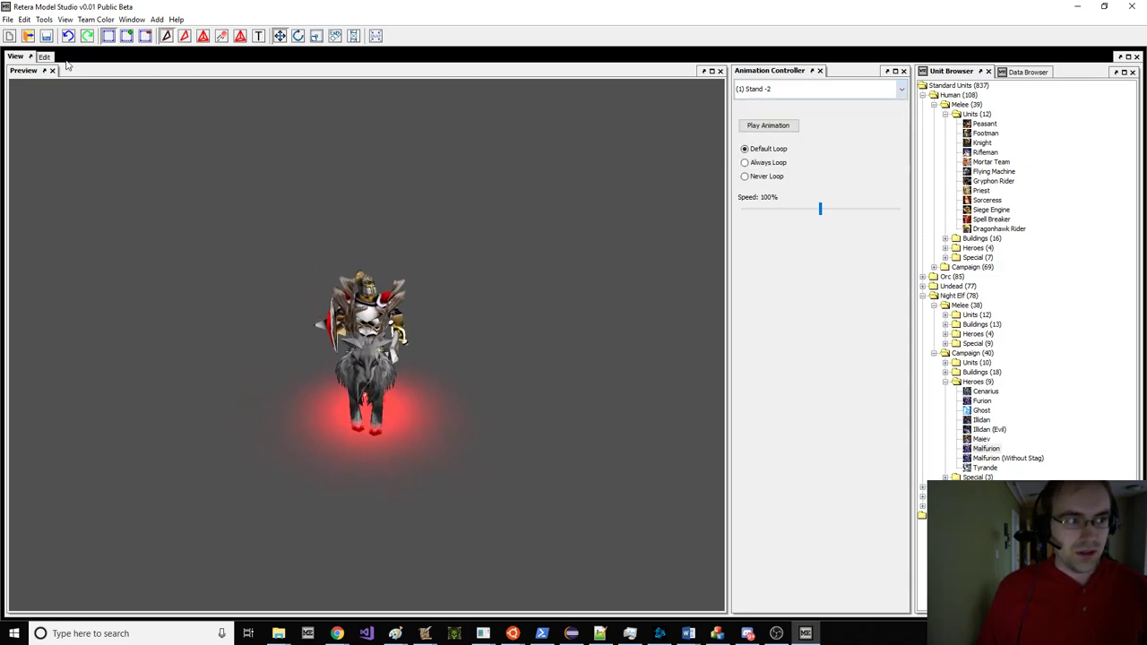
# Step: Return to editing and isolate Geoset 4, hiding all other geosets and all nodes
pyautogui.click(43, 57)
pyautogui.scroll(6, 437, 144)
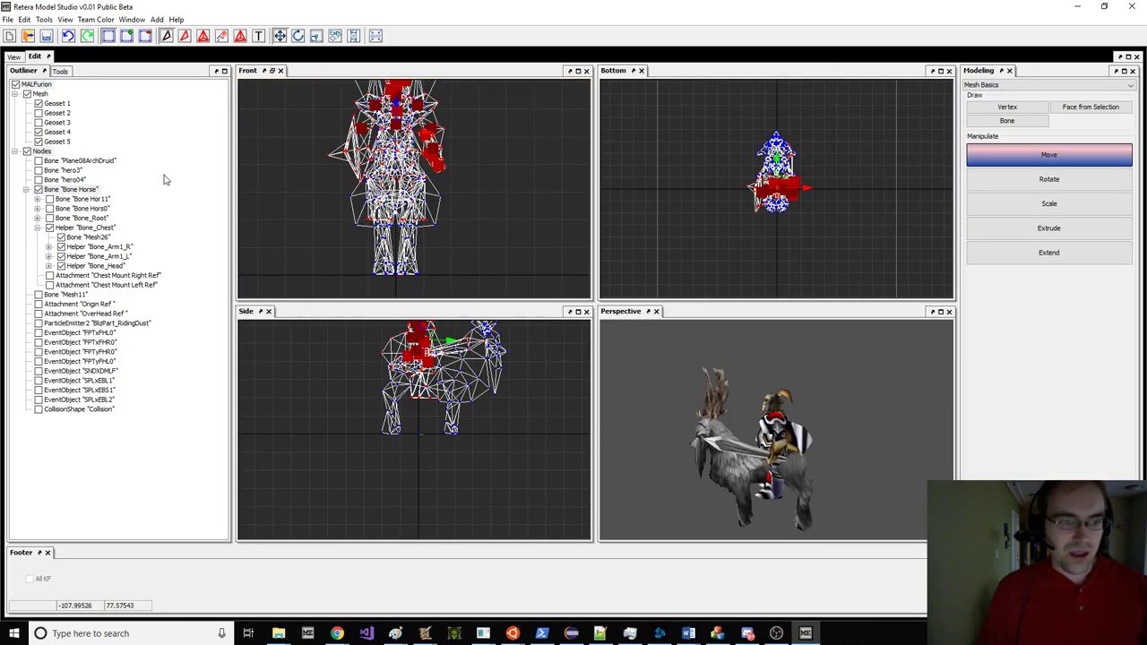
pyautogui.click(28, 94)
pyautogui.click(56, 132)
pyautogui.click(327, 225)
pyautogui.scroll(2, 404, 177)
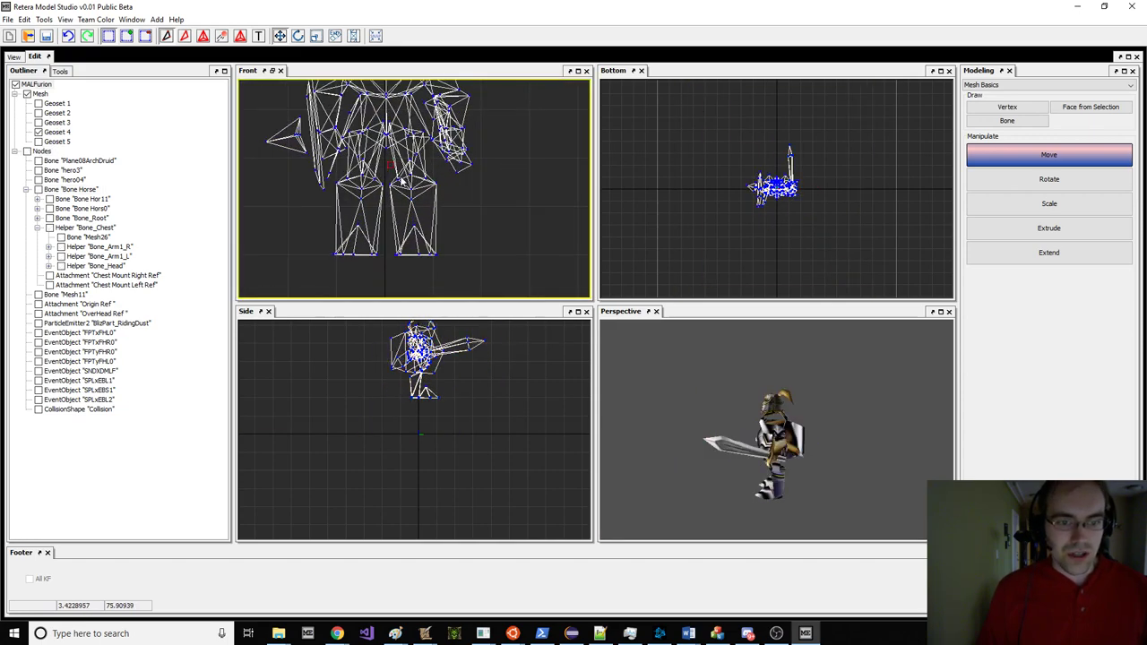
# Step: Select the footman's sword-side lower leg in Geoset 4, then move and rotate it outward in the front view
pyautogui.moveTo(436, 213); pyautogui.dragTo(437, 214)
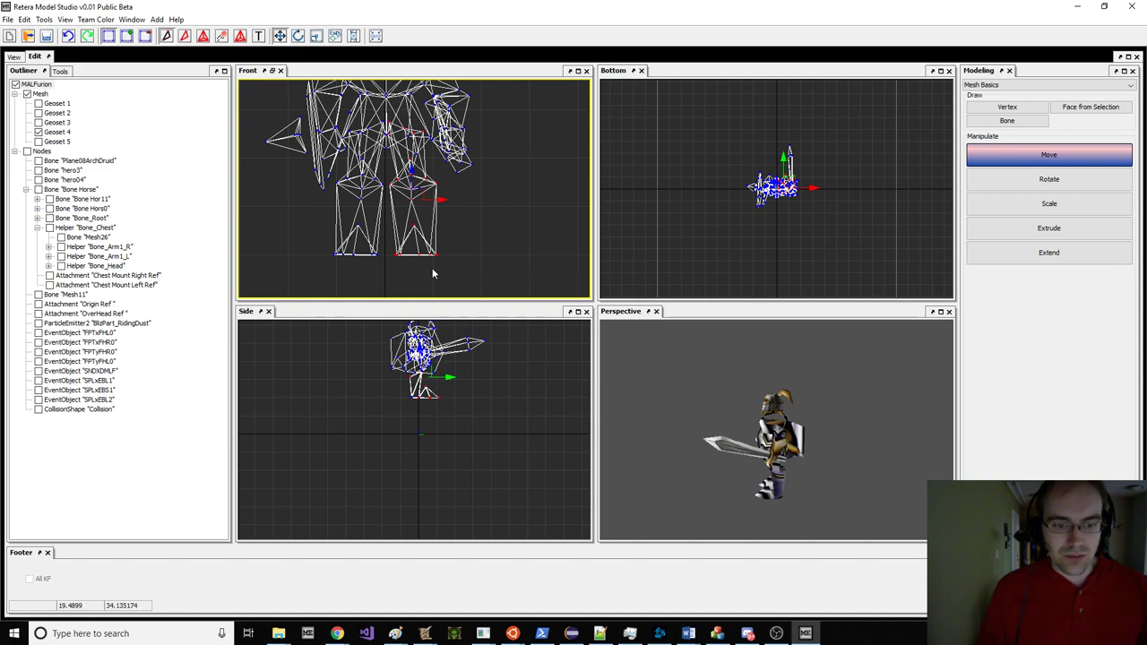
pyautogui.keyDown('alt'); pyautogui.moveTo(389, 117); pyautogui.dragTo(434, 141); pyautogui.keyUp('alt')
pyautogui.moveTo(475, 192); pyautogui.dragTo(391, 169)
pyautogui.press('e')
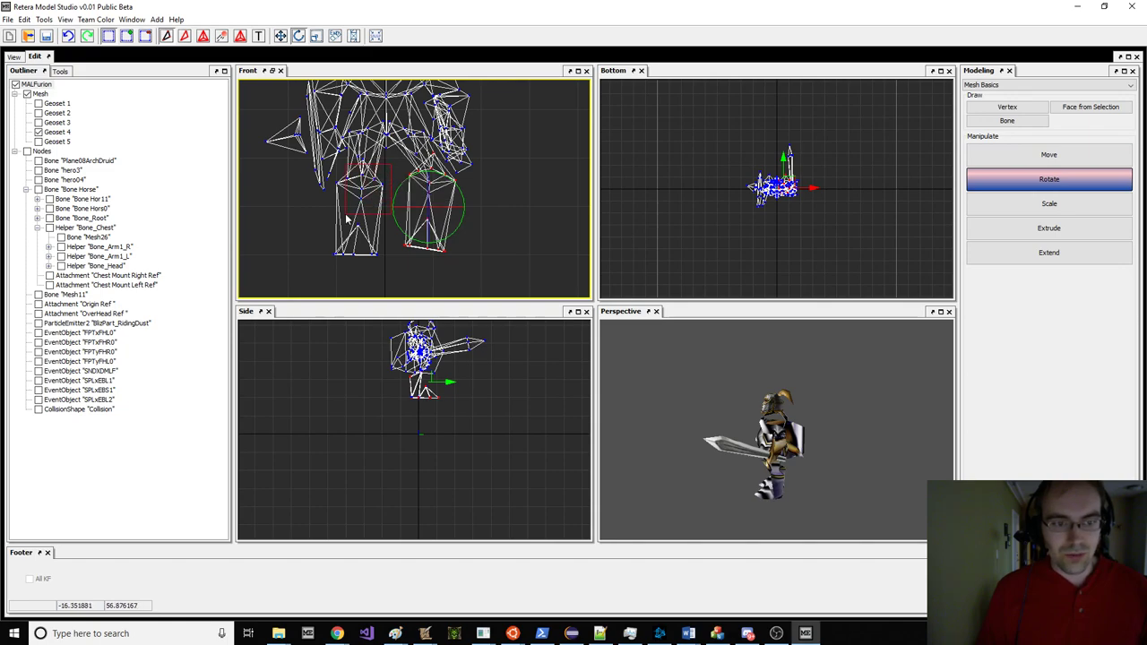
# Step: Select the footman's shield-side lower leg in Geoset 4, then rotate and move it outward to match the other leg
pyautogui.moveTo(332, 220); pyautogui.dragTo(333, 221)
pyautogui.keyDown('shift'); pyautogui.moveTo(377, 271); pyautogui.dragTo(345, 272); pyautogui.keyUp('shift')
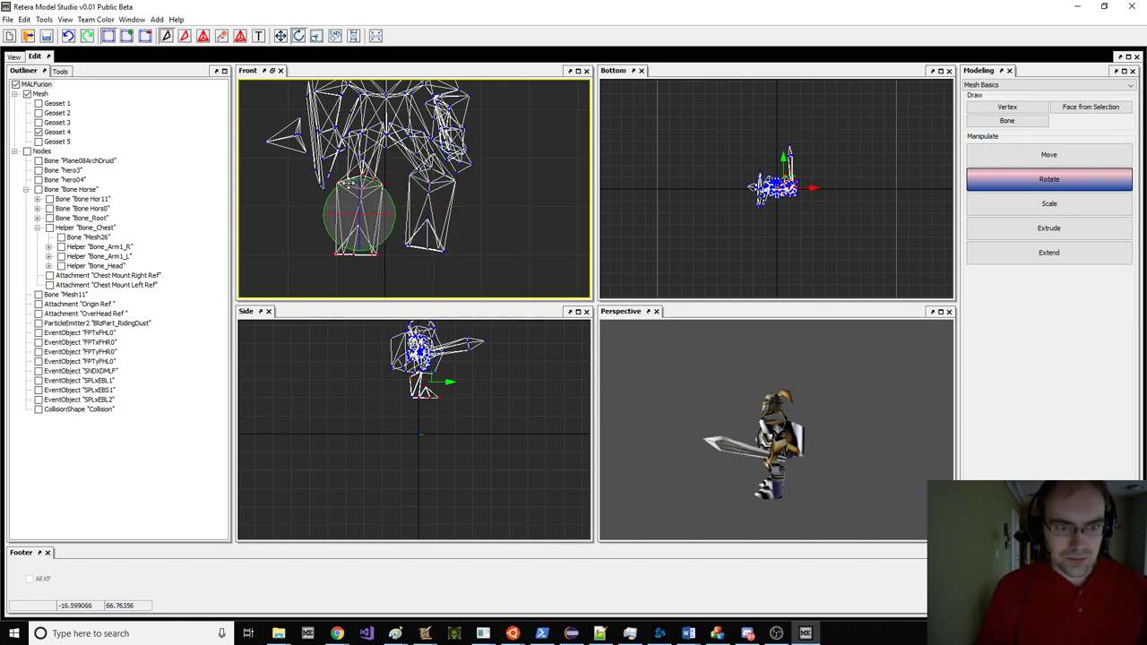
pyautogui.scroll(3, 353, 176)
pyautogui.press('w')
pyautogui.keyDown('shift'); pyautogui.moveTo(377, 146); pyautogui.dragTo(367, 165); pyautogui.keyUp('shift')
pyautogui.press('e')
pyautogui.scroll(-3, 386, 177)
pyautogui.press('w')
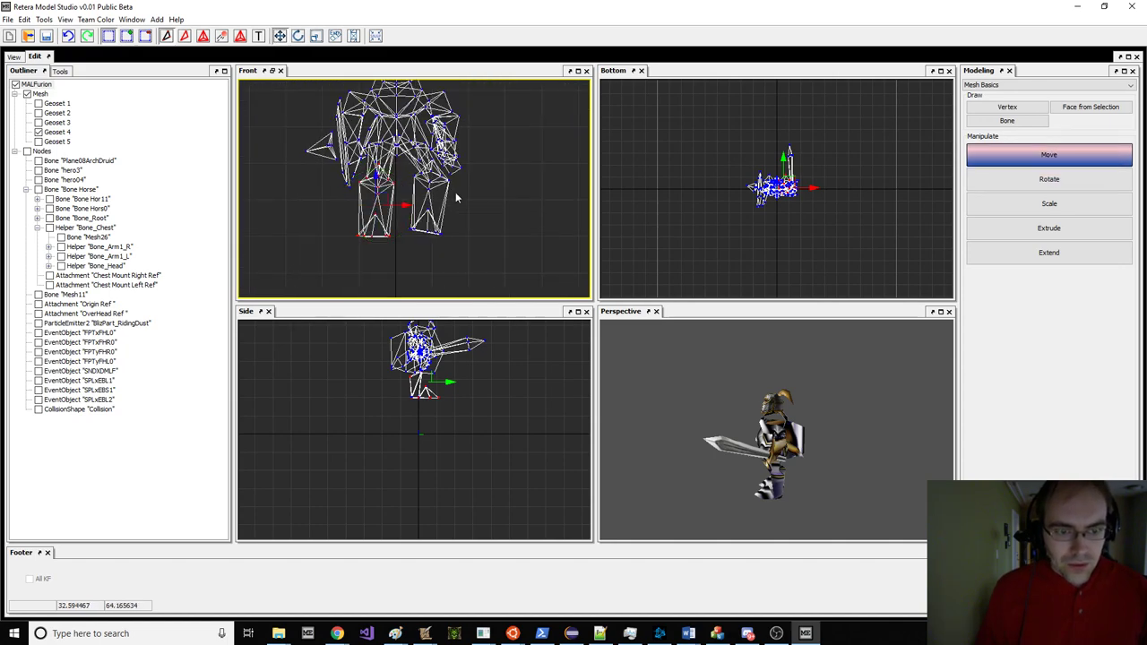
pyautogui.press('e')
pyautogui.press('w')
pyautogui.moveTo(453, 169); pyautogui.dragTo(463, 166, button='right')
pyautogui.moveTo(739, 344); pyautogui.dragTo(696, 343)
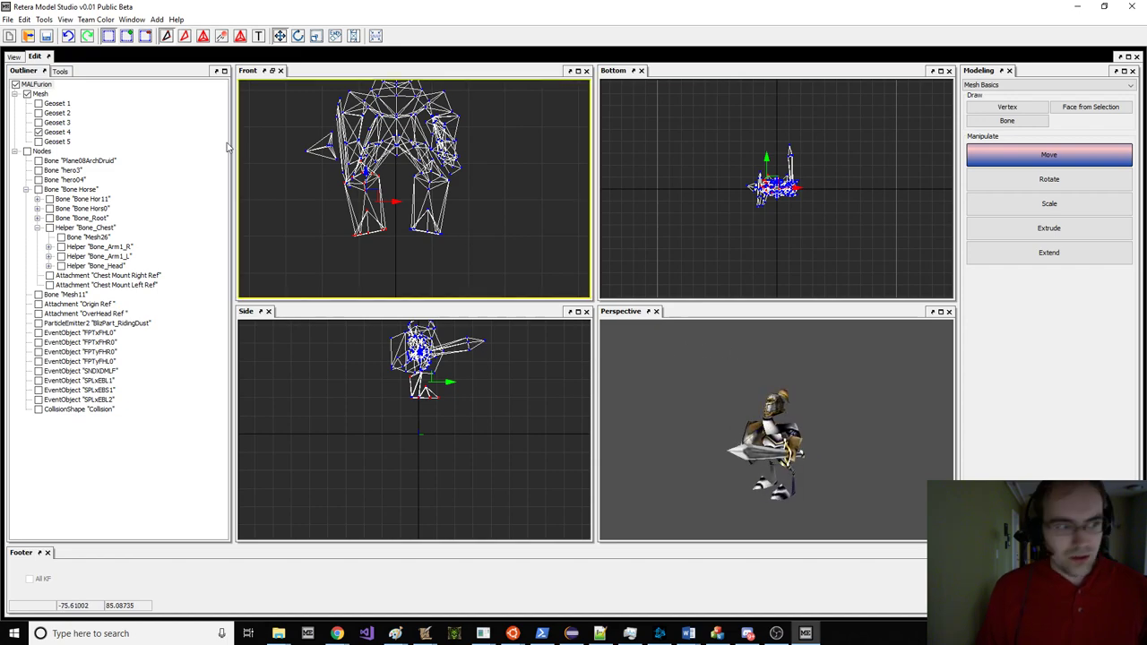
# Step: Check the spread legs against the stag's body in the animation preview
pyautogui.click(15, 55)
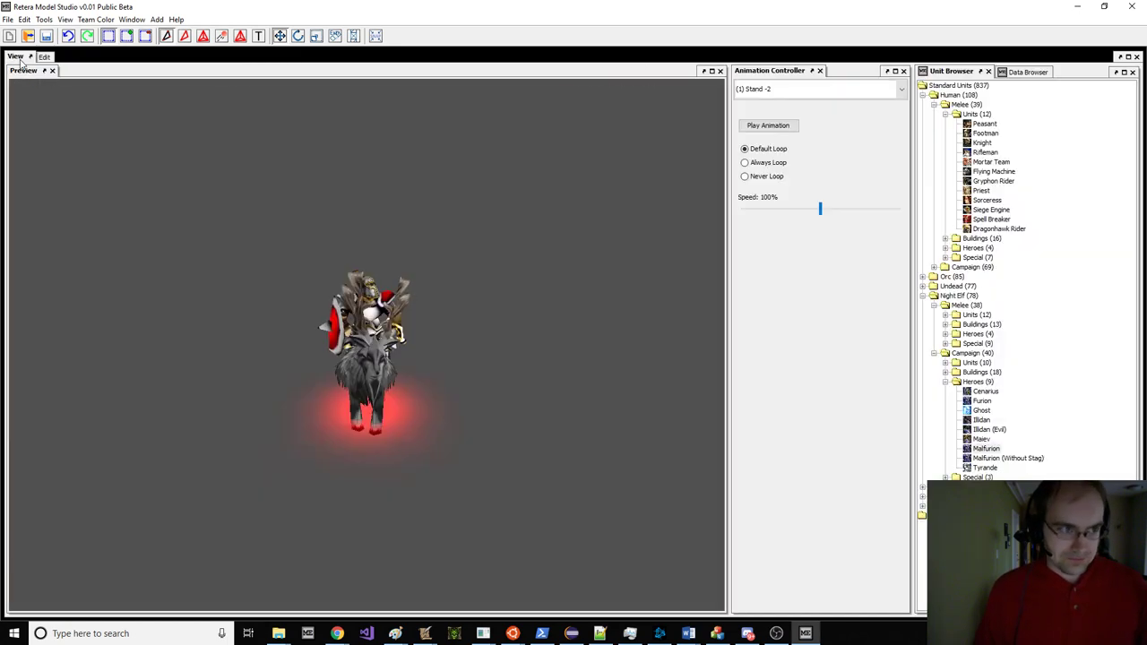
pyautogui.scroll(2, 336, 298)
pyautogui.moveTo(338, 298); pyautogui.dragTo(372, 300)
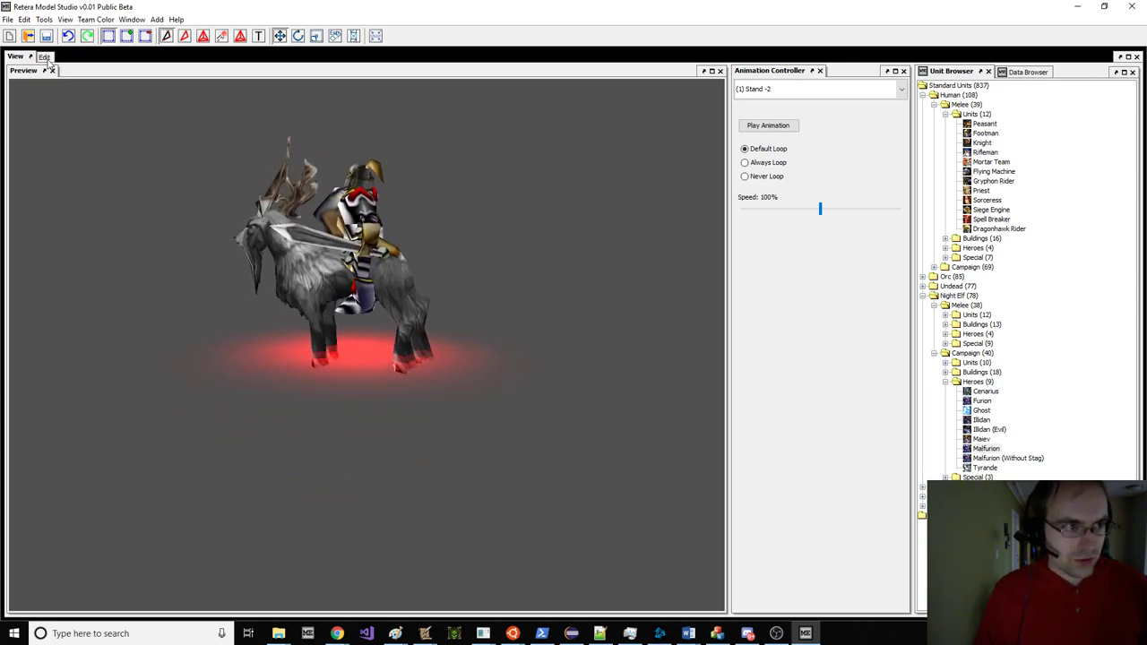
# Step: Undo the leg changes and show Geoset 5 together with Geoset 4 for editing the legs
pyautogui.click(44, 57)
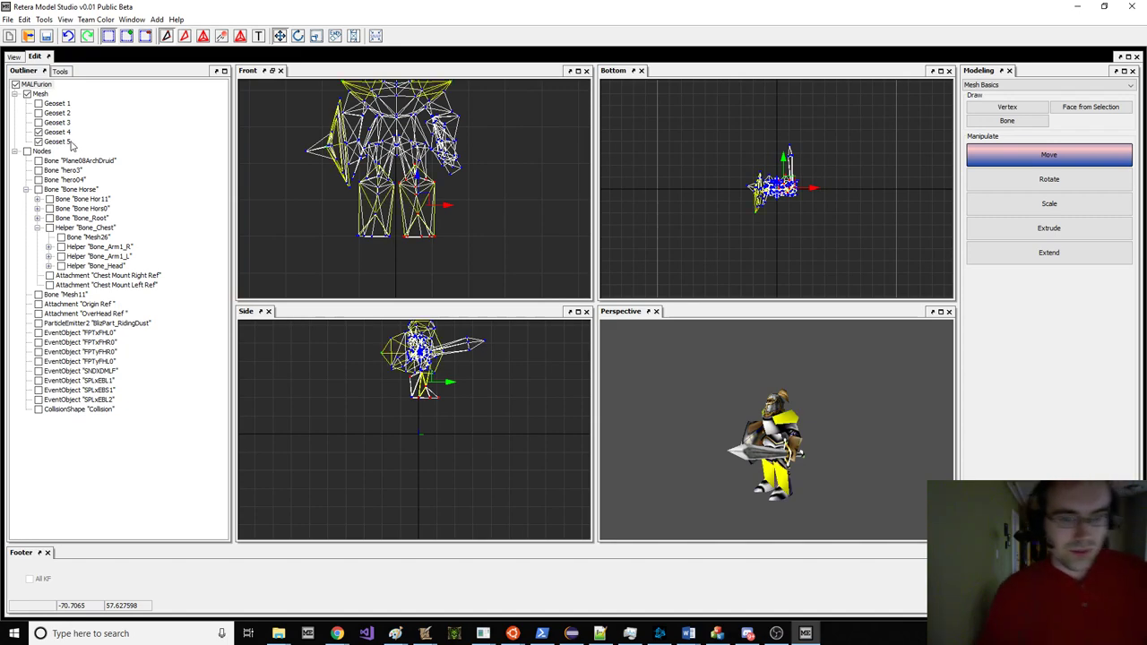
pyautogui.scroll(5, 458, 224)
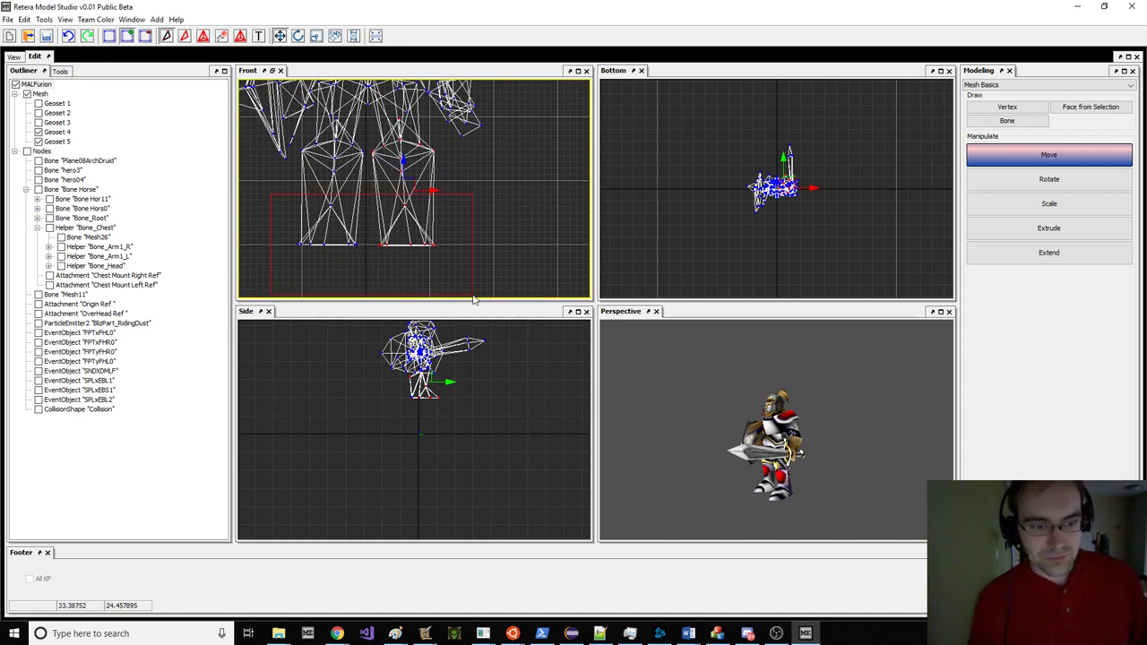
pyautogui.keyDown('shift'); pyautogui.moveTo(473, 296); pyautogui.dragTo(473, 297); pyautogui.keyUp('shift')
pyautogui.scroll(3, 349, 134)
pyautogui.scroll(-2, 376, 149)
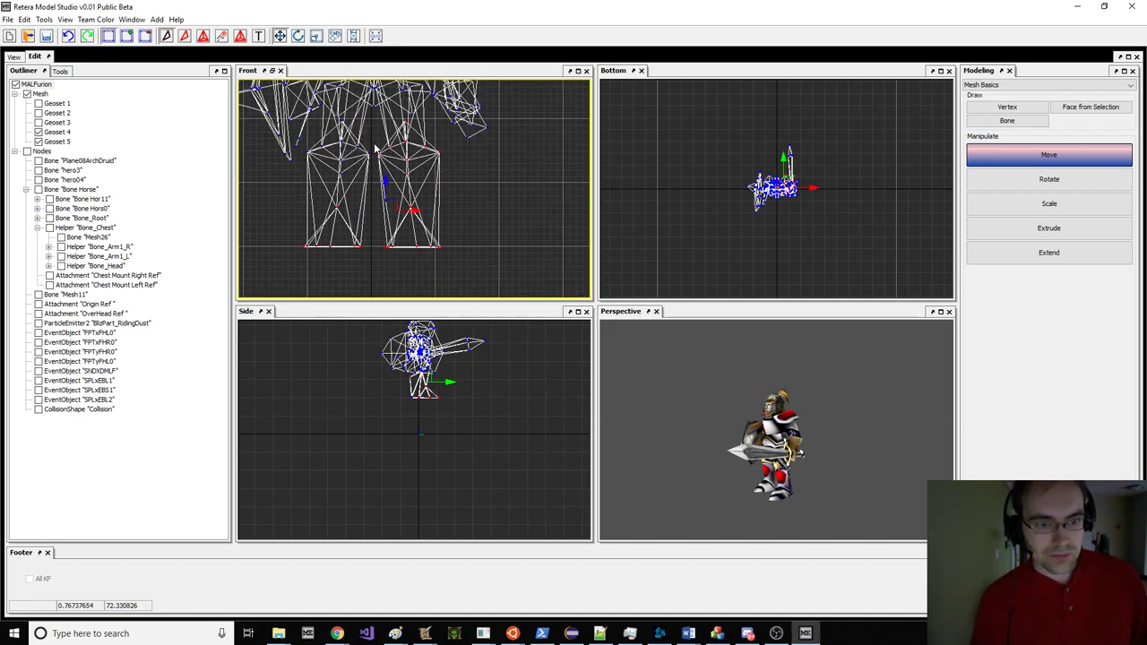
# Step: Move the sword-side lower leg of Geosets 4 and 5 outward and rotate it to straddle the stag
pyautogui.press('shift')
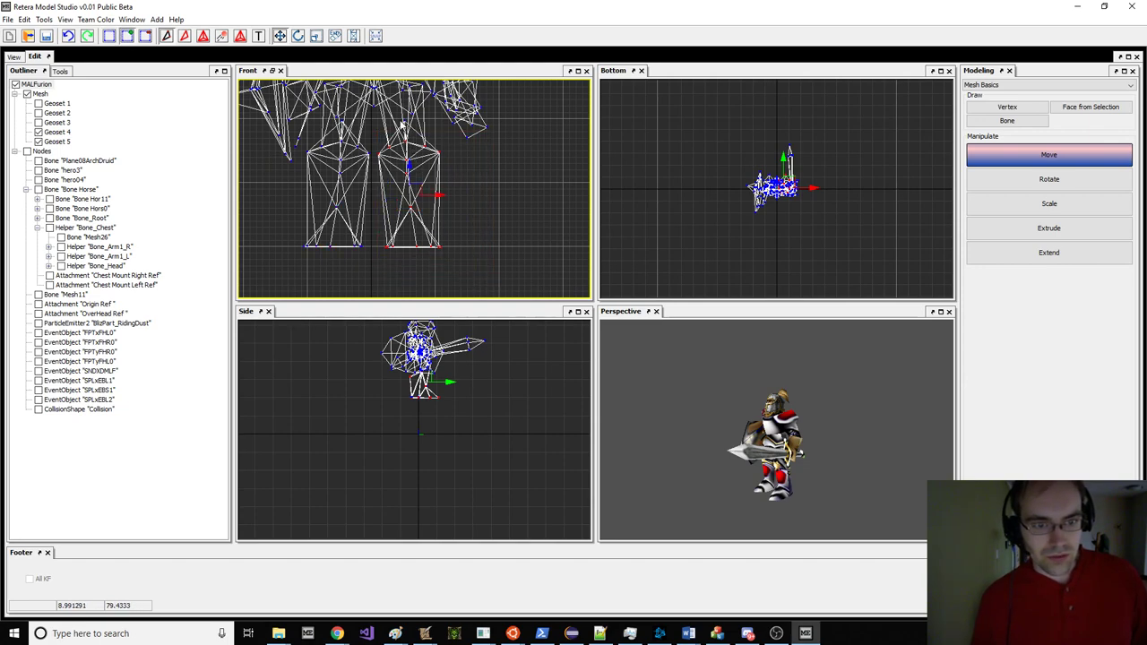
pyautogui.moveTo(465, 159); pyautogui.dragTo(495, 159, button='right')
pyautogui.press('e')
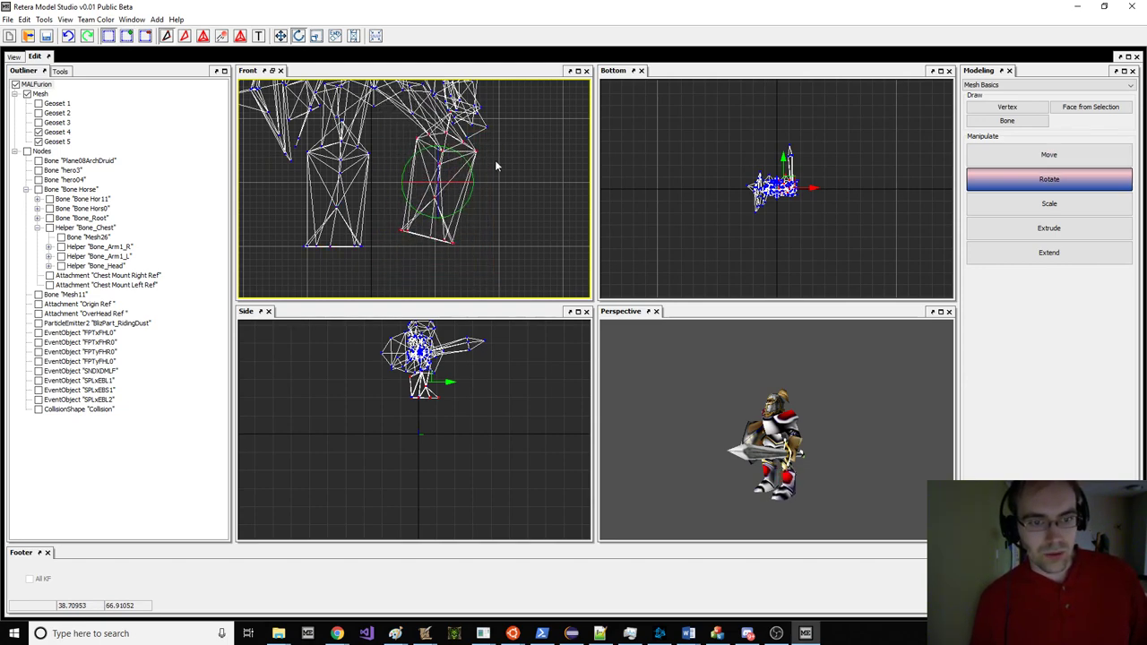
pyautogui.moveTo(455, 140); pyautogui.dragTo(465, 142)
pyautogui.press('w')
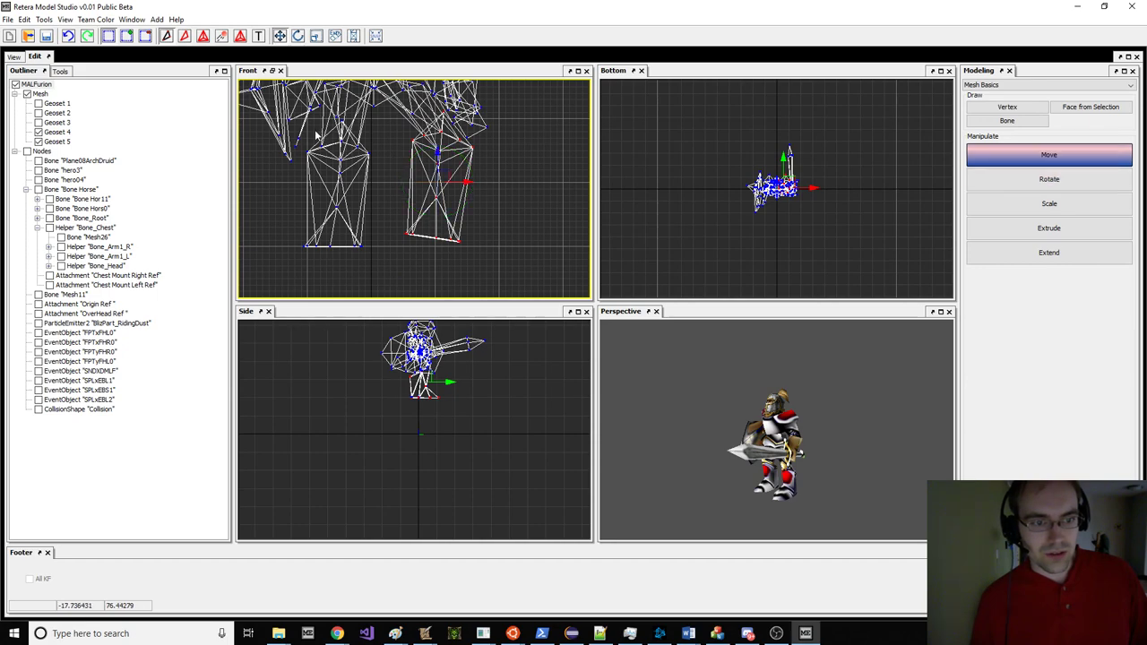
# Step: Select the shield-side lower leg of Geosets 4 and 5, then rotate and move it outward
pyautogui.moveTo(386, 208); pyautogui.dragTo(386, 208)
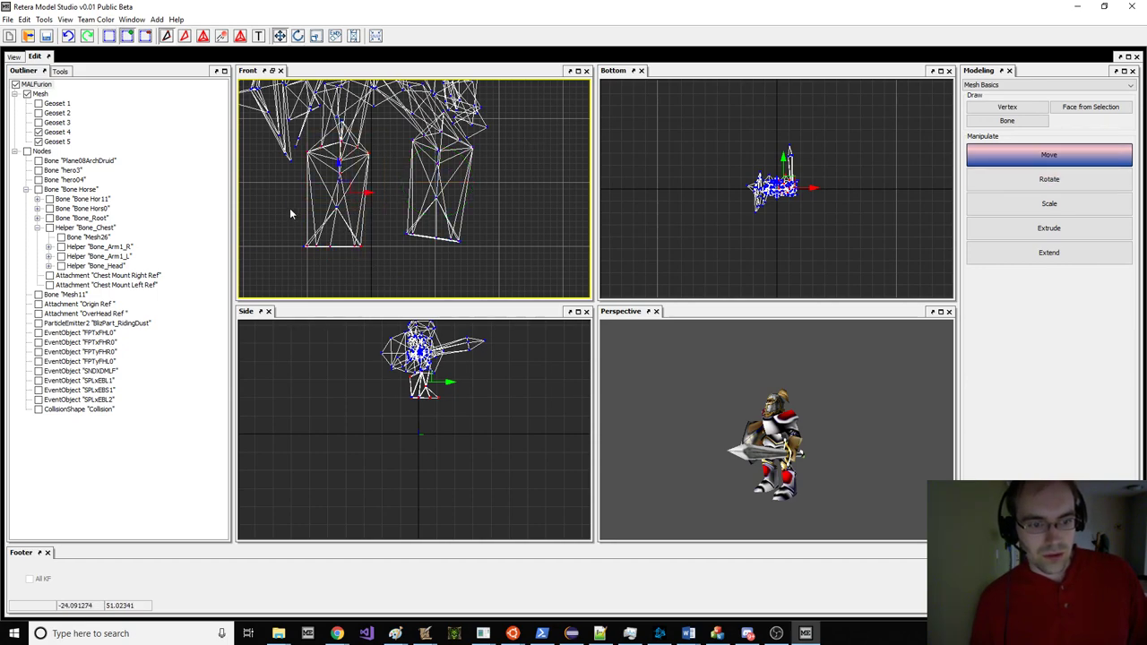
pyautogui.scroll(4, 336, 130)
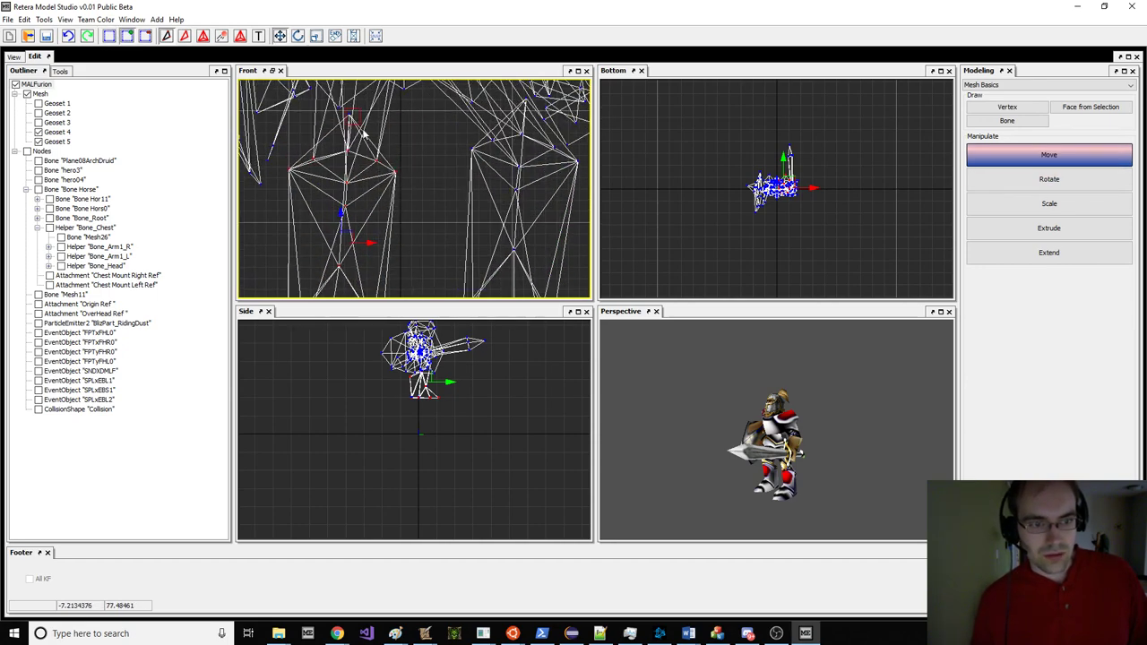
pyautogui.scroll(-2, 394, 170)
pyautogui.press('e')
pyautogui.moveTo(406, 182); pyautogui.dragTo(413, 144)
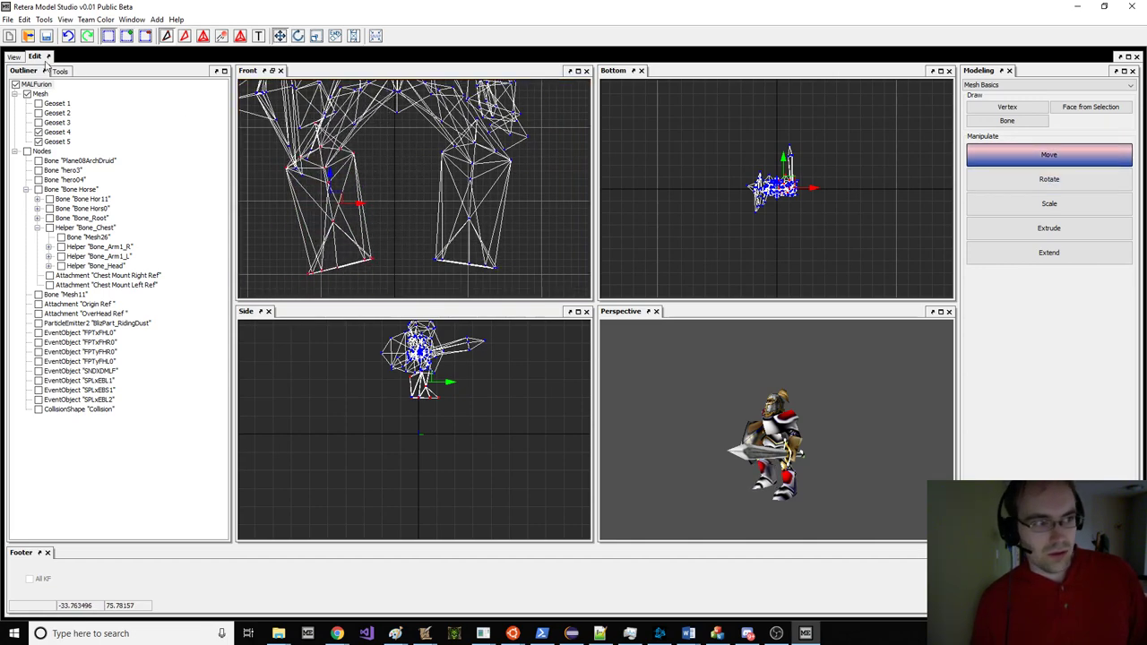
# Step: Examine the rider's reshaped legs on the stag from different angles in the animation preview
pyautogui.click(15, 56)
pyautogui.moveTo(387, 309); pyautogui.dragTo(345, 301)
pyautogui.scroll(-4, 392, 298)
pyautogui.moveTo(392, 300); pyautogui.dragTo(452, 307, button='middle')
# Step: Preview the mounted footman in the Walk, Stand -2 and Stand -1 animations
pyautogui.click(784, 89)
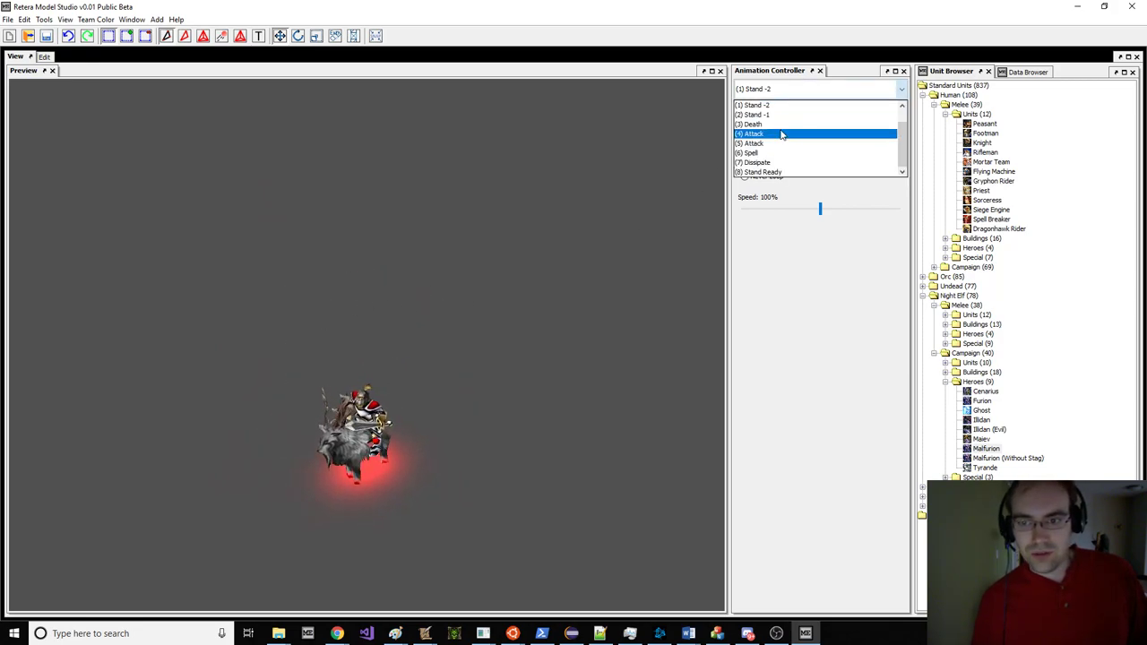
pyautogui.click(762, 114)
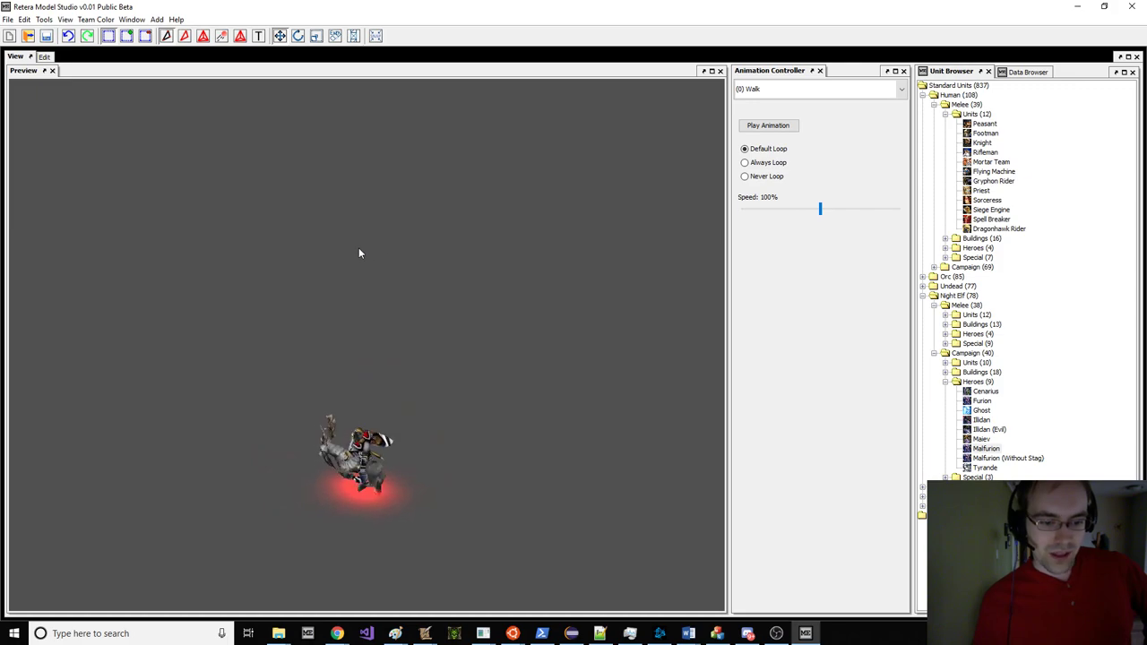
pyautogui.click(765, 93)
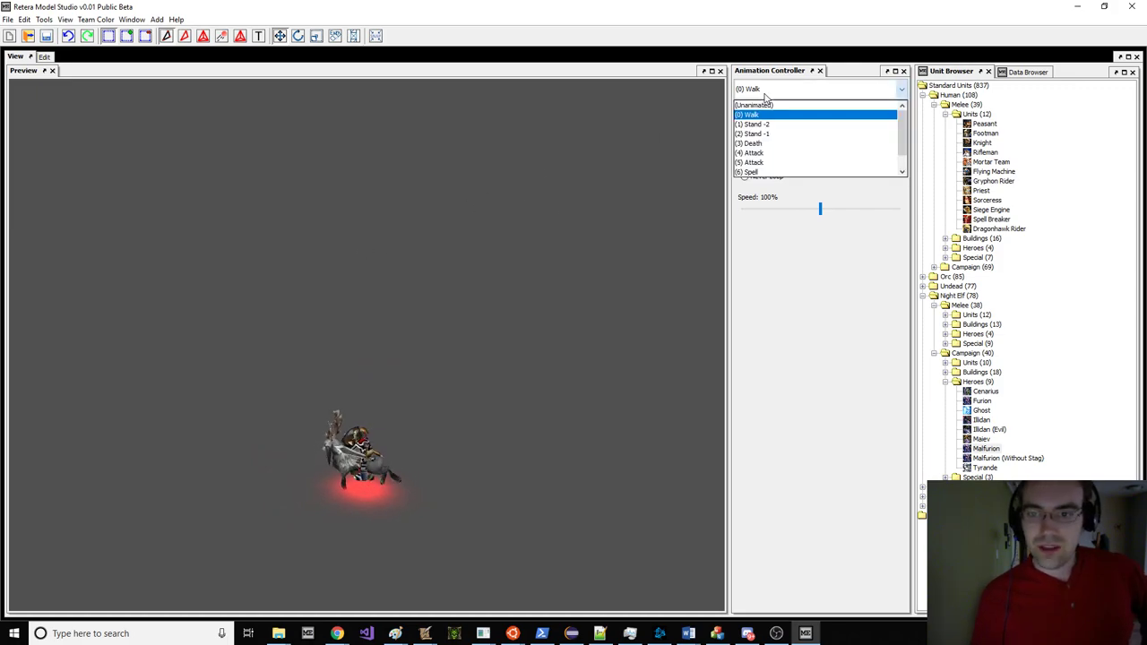
pyautogui.click(776, 127)
pyautogui.scroll(3, 482, 247)
pyautogui.click(788, 89)
pyautogui.click(791, 134)
# Step: Play both Attack animations, (4) and (5), on the mounted footman
pyautogui.click(788, 88)
pyautogui.click(779, 152)
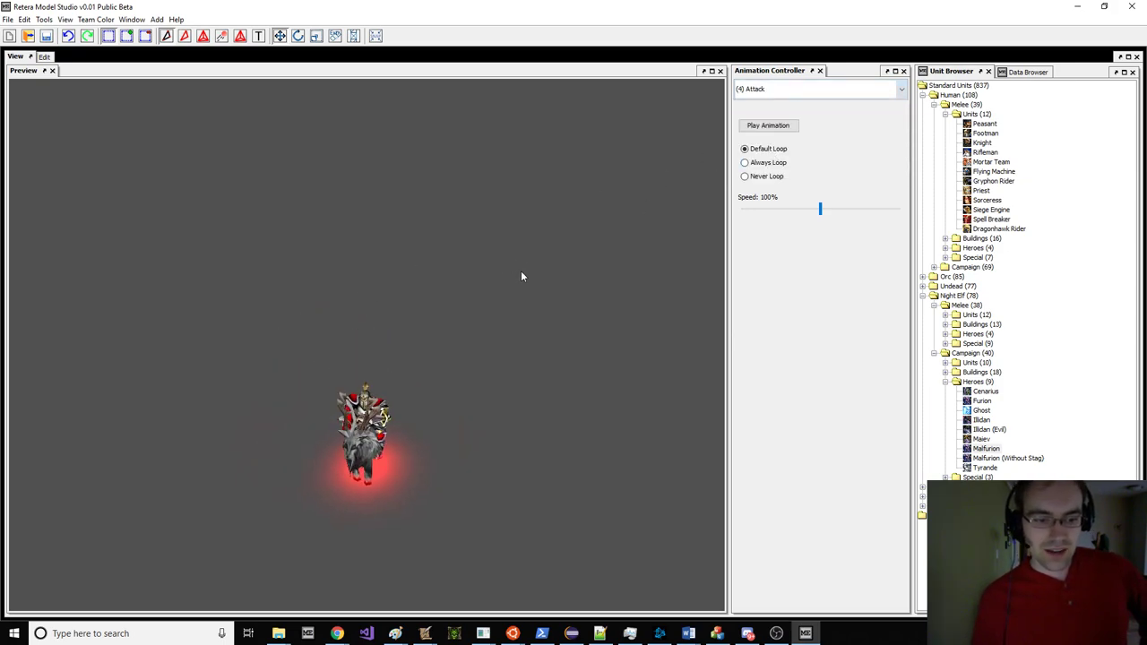
pyautogui.click(762, 126)
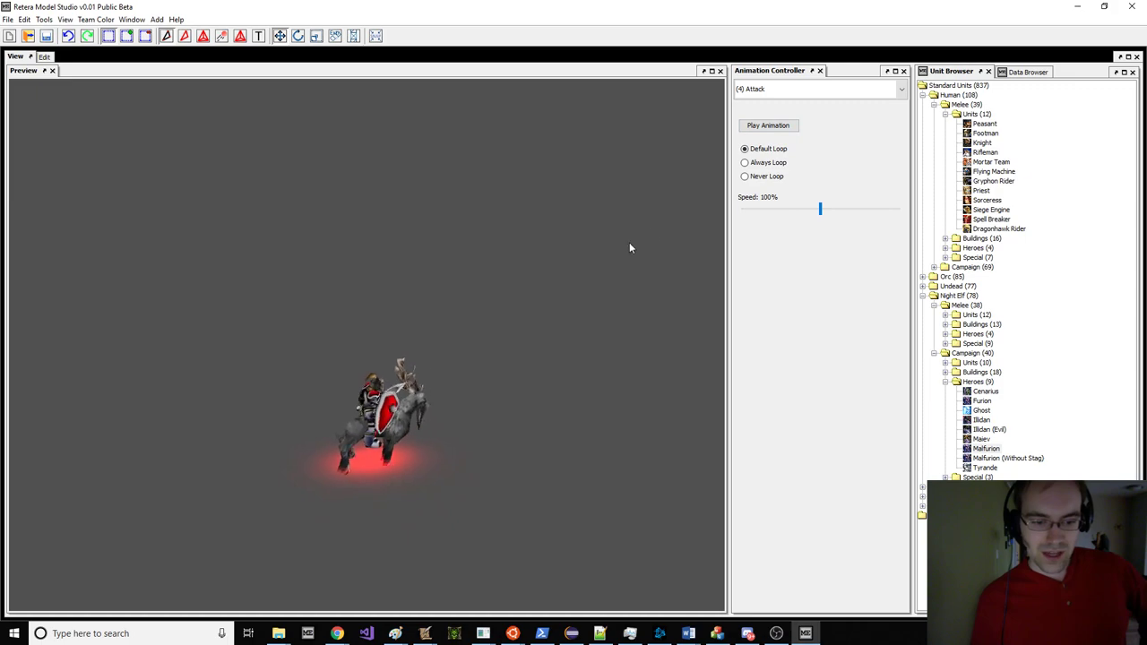
pyautogui.click(771, 86)
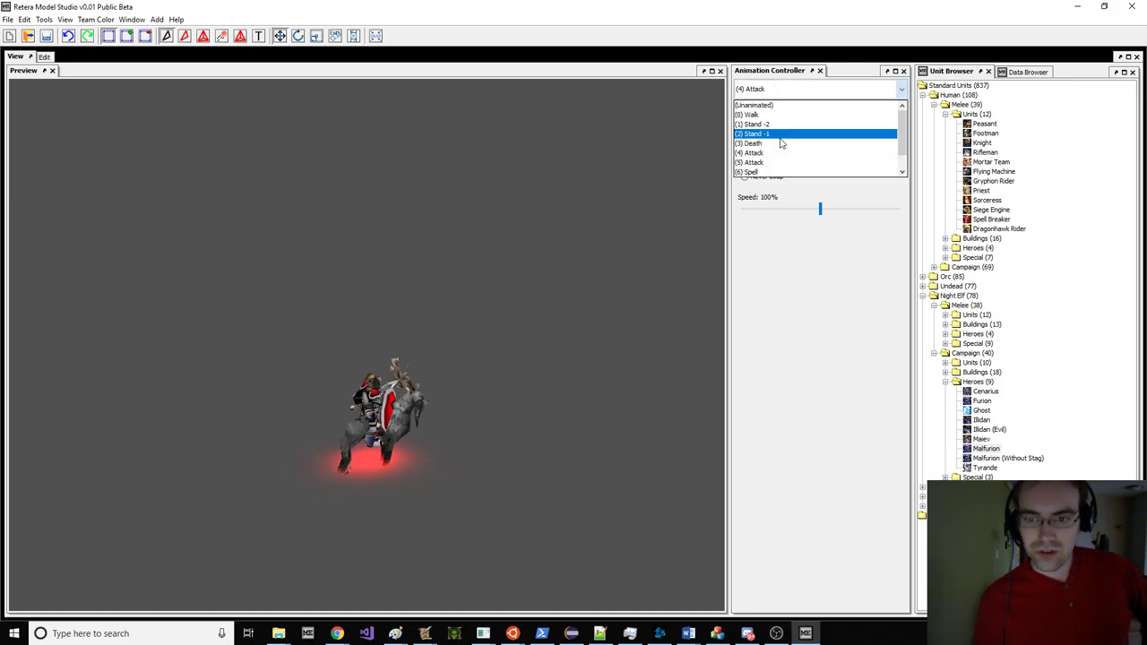
pyautogui.click(770, 163)
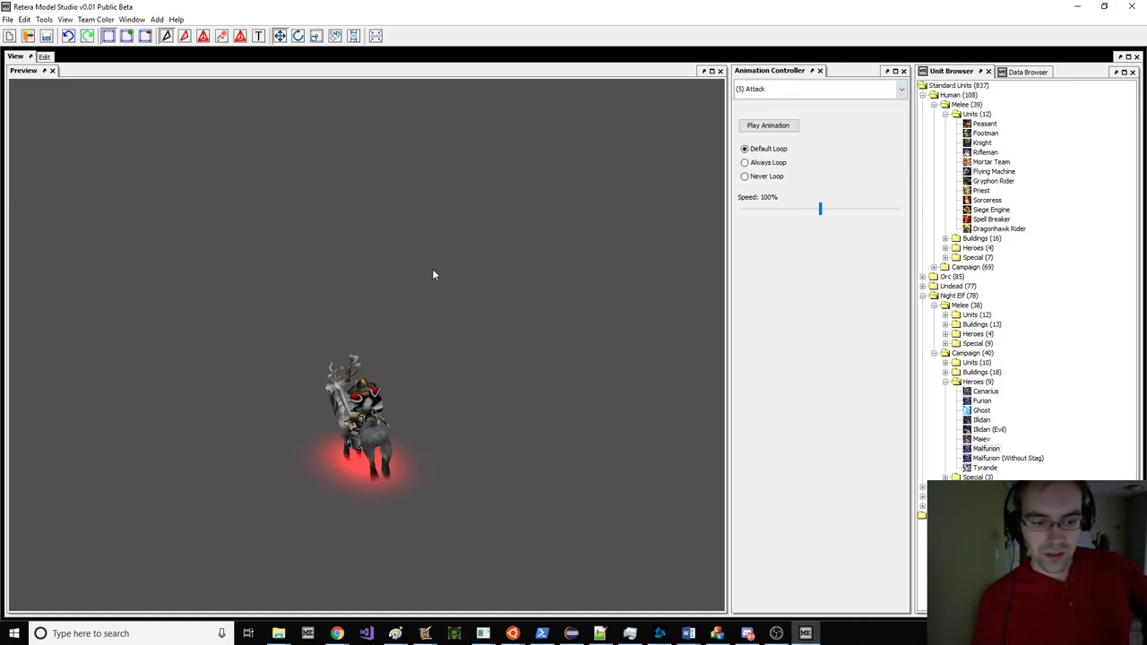
pyautogui.click(774, 131)
pyautogui.click(775, 131)
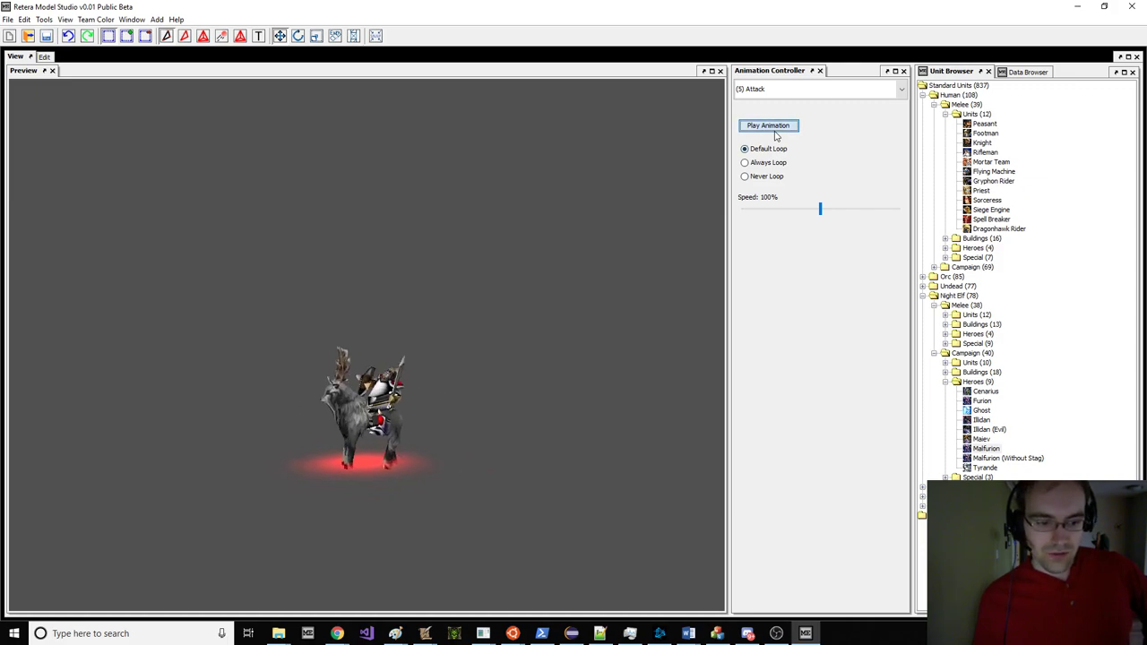
# Step: Preview the Spell animation and replay the Dissipate animation on the mounted footman
pyautogui.click(765, 90)
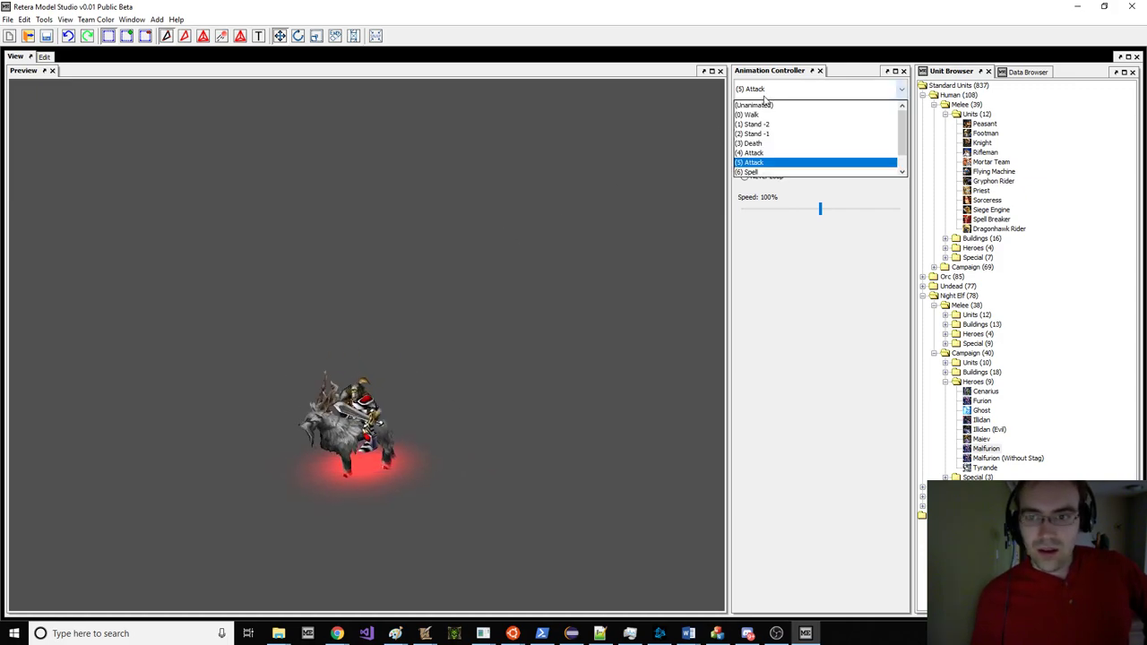
pyautogui.click(775, 154)
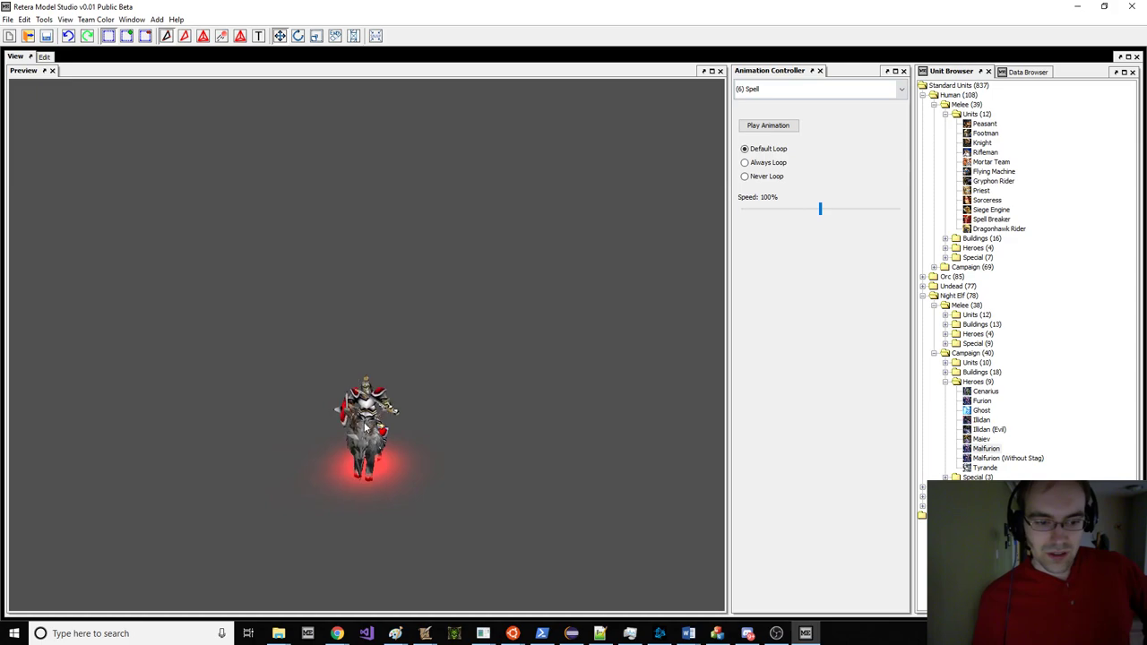
pyautogui.click(781, 93)
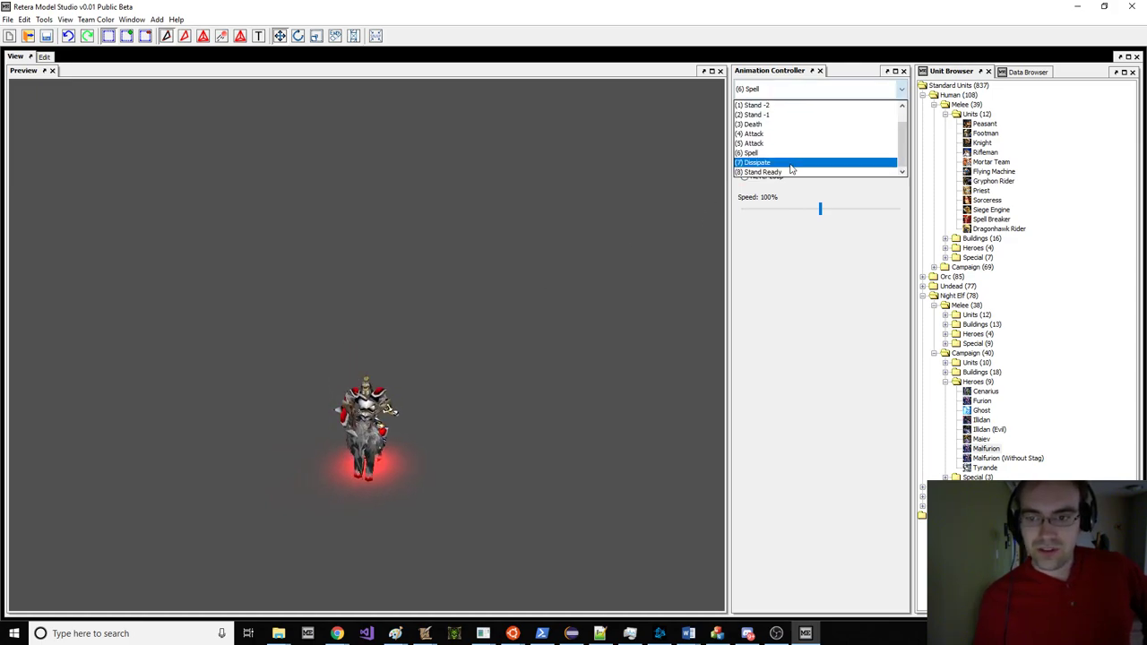
pyautogui.click(788, 165)
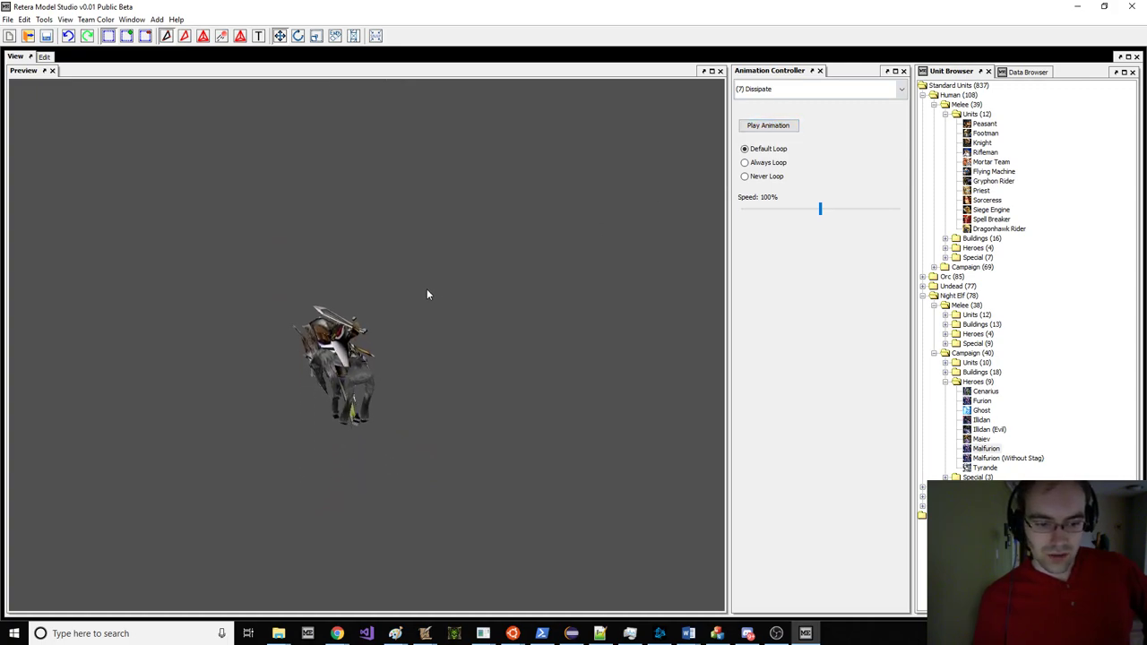
pyautogui.click(768, 89)
pyautogui.click(768, 120)
pyautogui.click(768, 125)
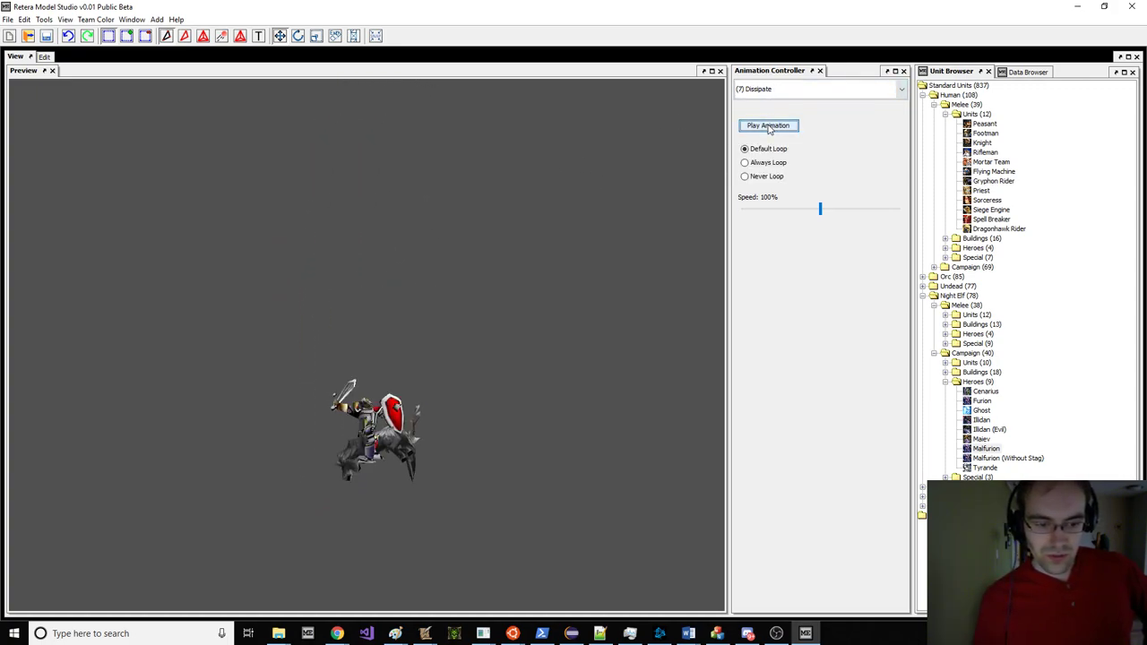
pyautogui.click(762, 127)
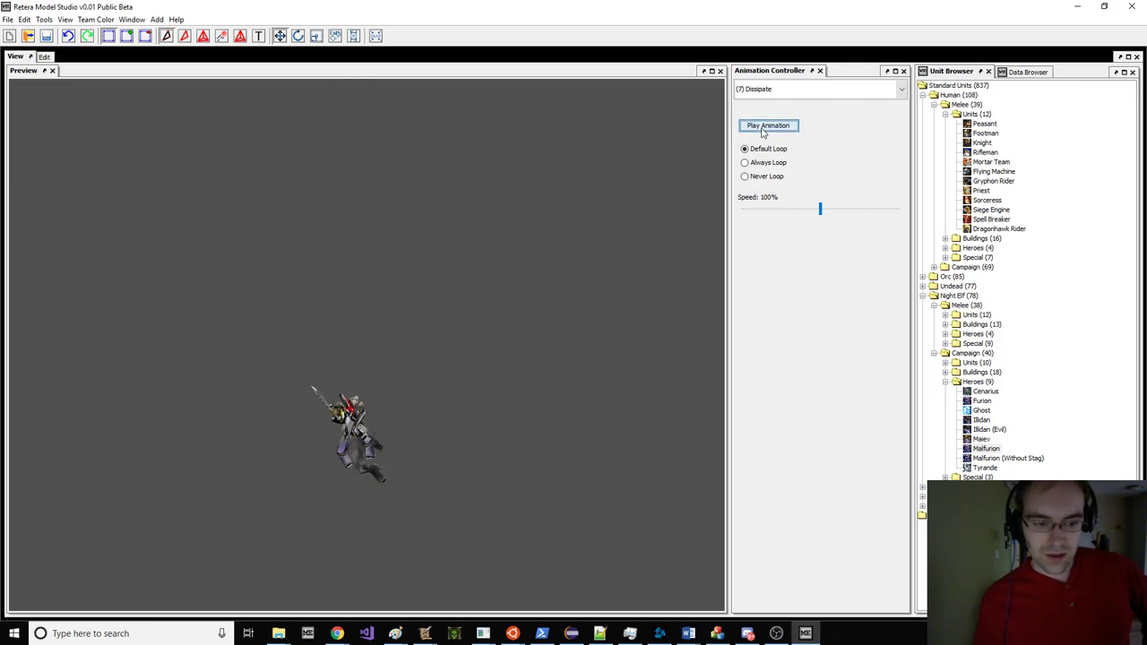
# Step: Show the Stand -1 animation and examine the mounted footman up close
pyautogui.click(768, 89)
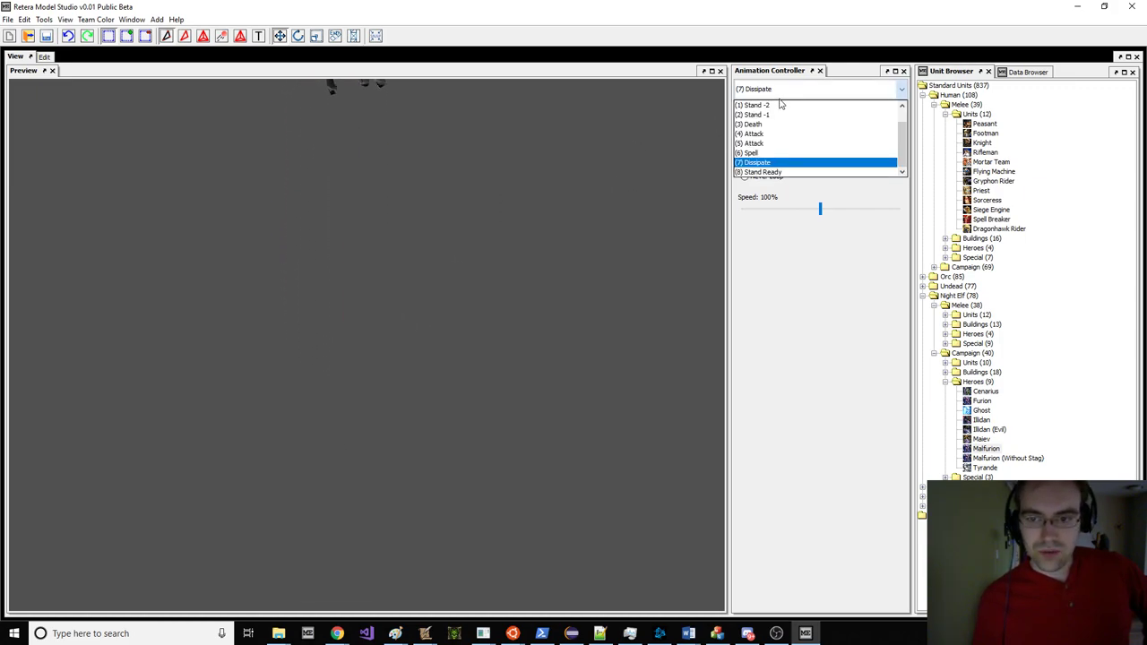
pyautogui.click(775, 116)
pyautogui.scroll(6, 481, 258)
pyautogui.moveTo(481, 258); pyautogui.dragTo(423, 268)
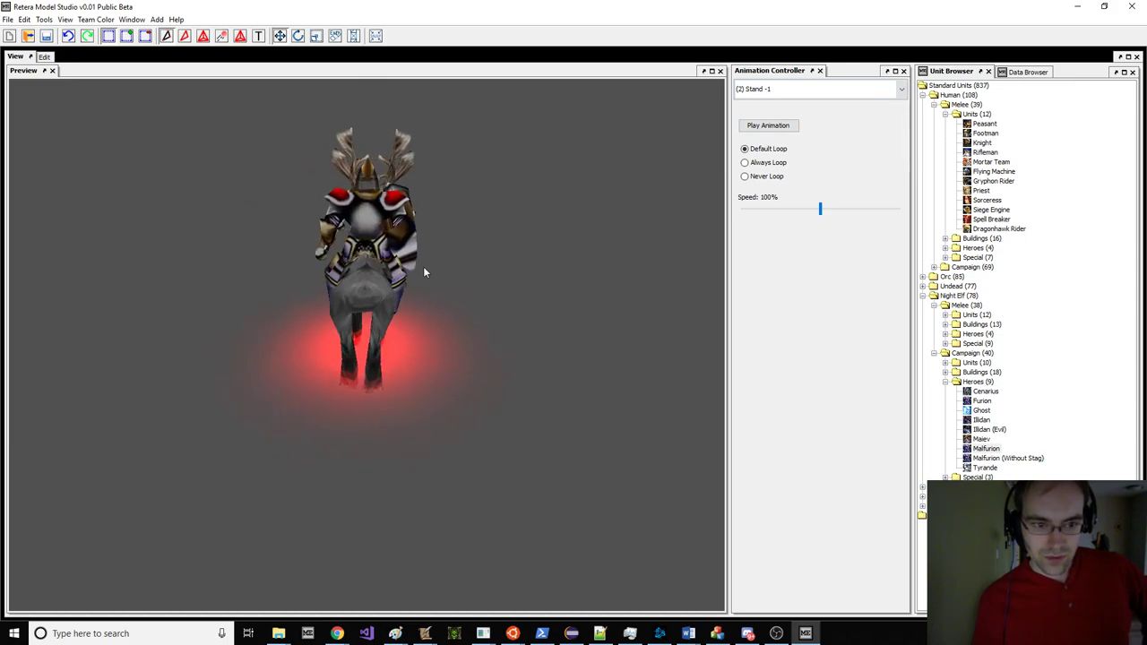
# Step: Preview the Walk animation on the mounted footman
pyautogui.moveTo(538, 194); pyautogui.dragTo(614, 185)
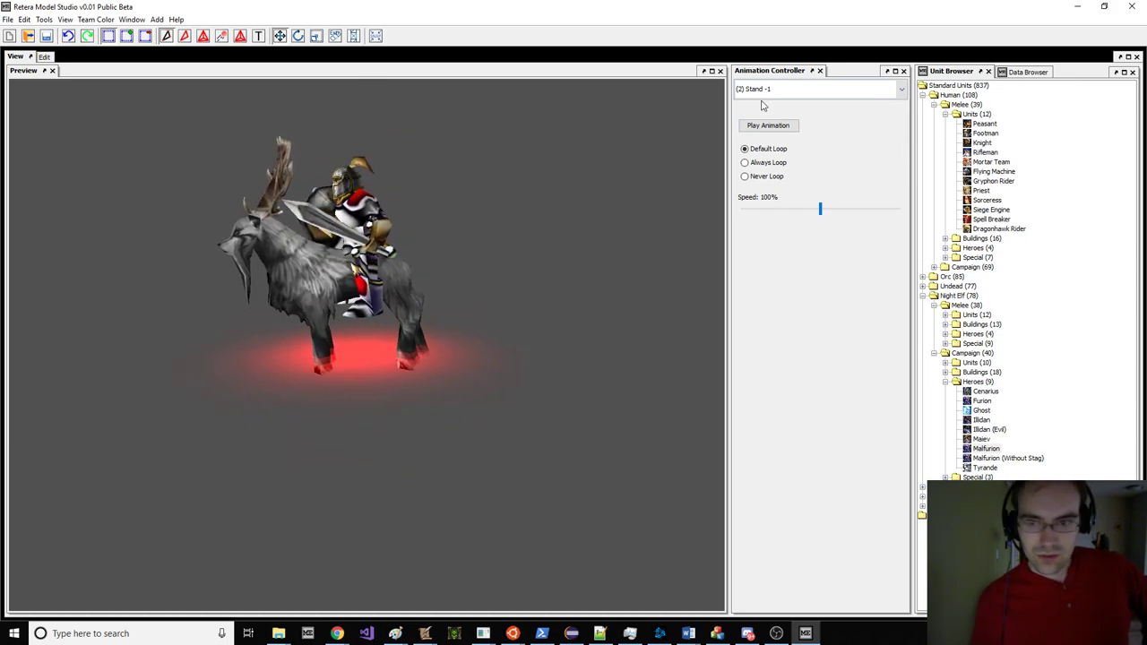
pyautogui.click(766, 91)
pyautogui.scroll(2, 768, 153)
pyautogui.click(773, 125)
pyautogui.click(771, 91)
pyautogui.click(770, 114)
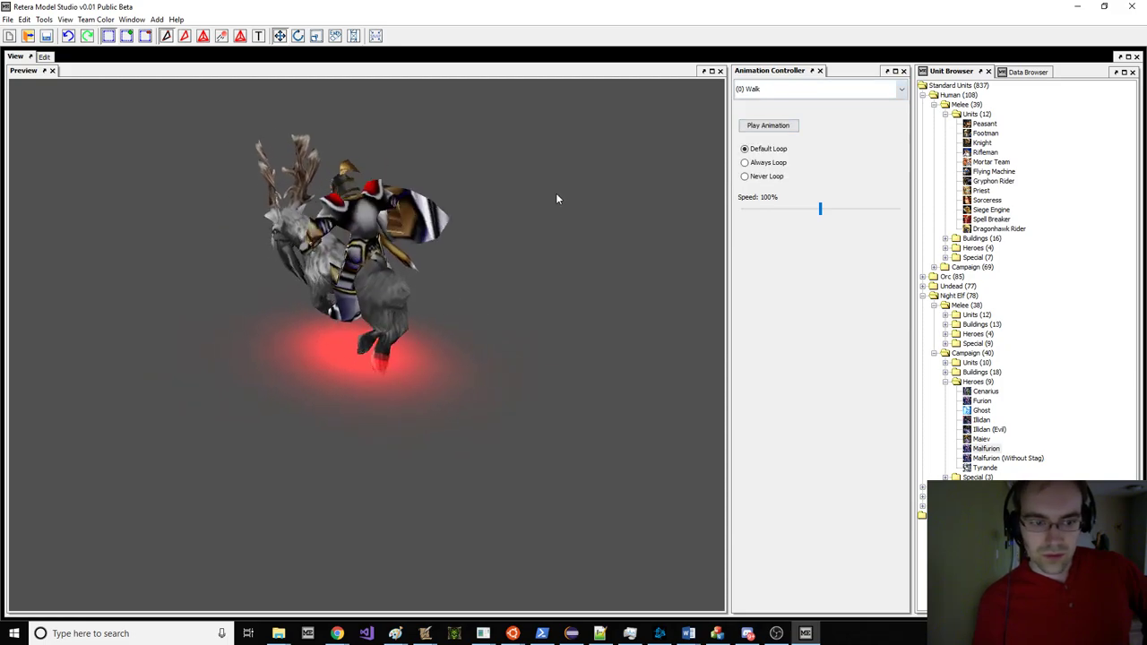
# Step: Select the footman's inner upper-leg vertices in the Front view and look up their attached matrices
pyautogui.click(44, 56)
pyautogui.scroll(3, 433, 157)
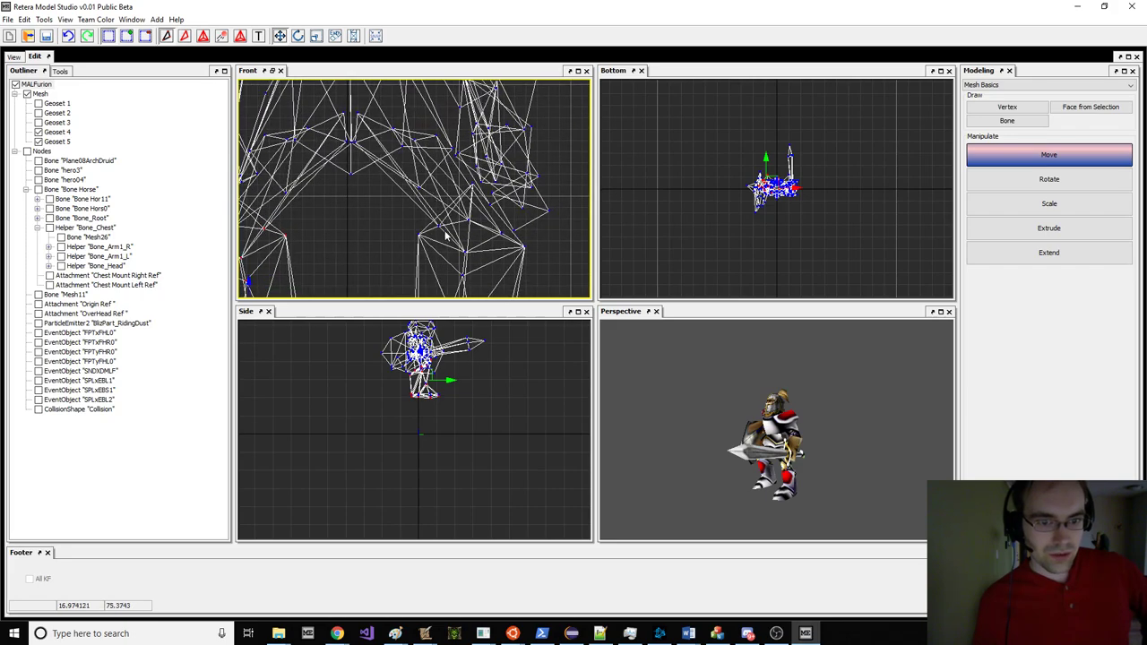
pyautogui.scroll(2, 461, 242)
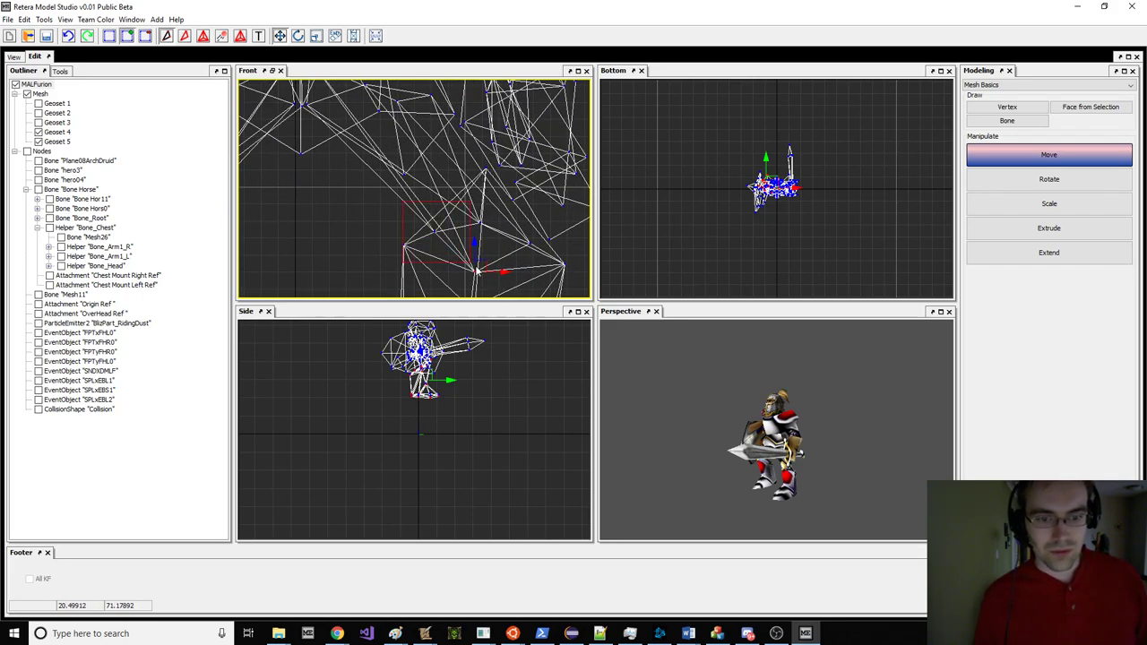
pyautogui.scroll(-2, 480, 261)
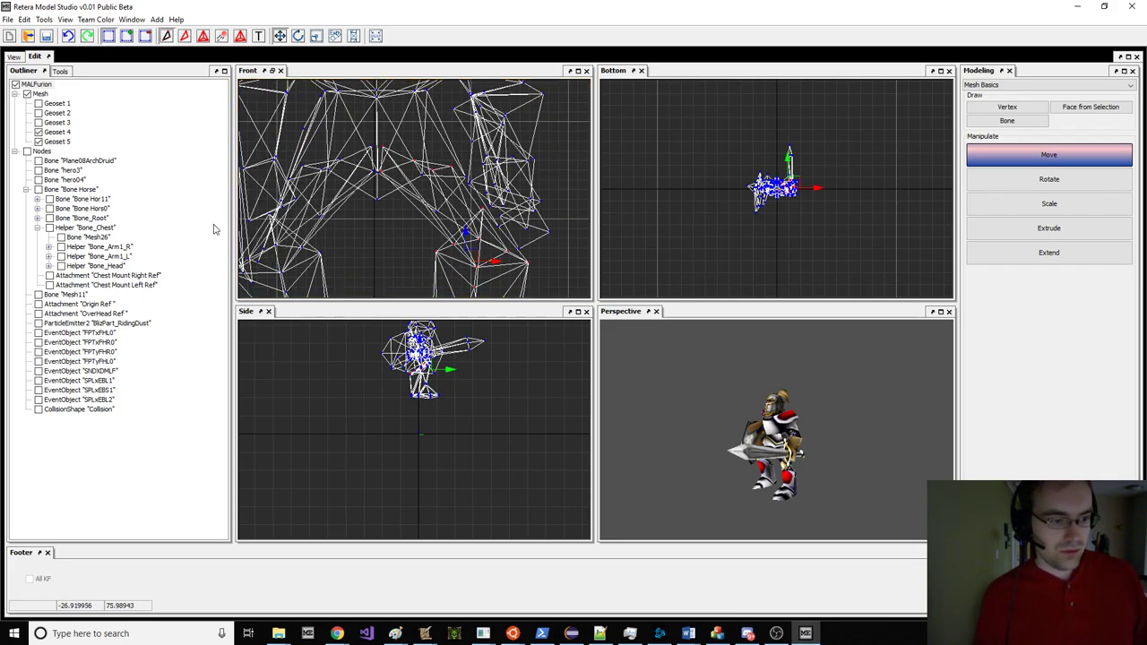
pyautogui.click(44, 19)
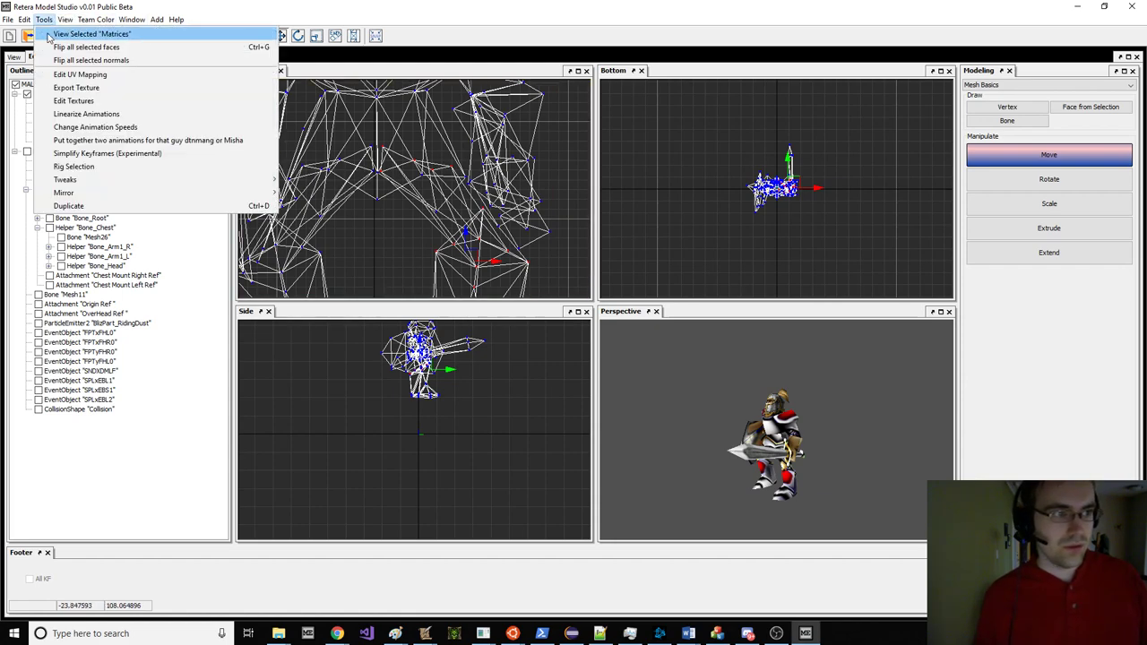
pyautogui.click(195, 117)
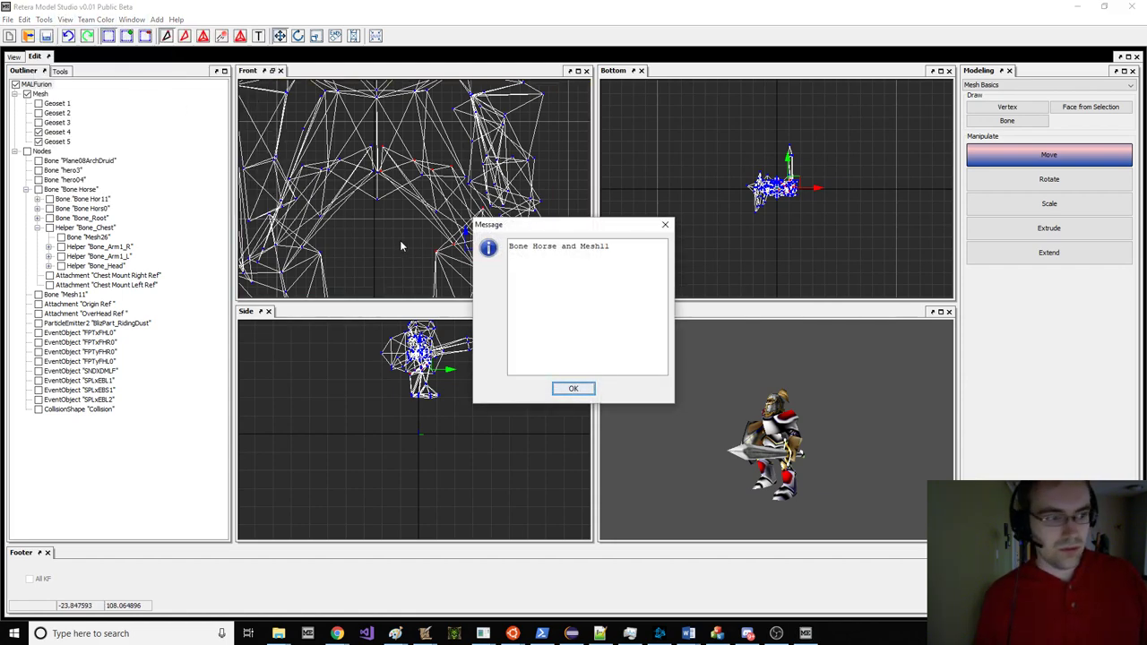
pyautogui.press('Return')
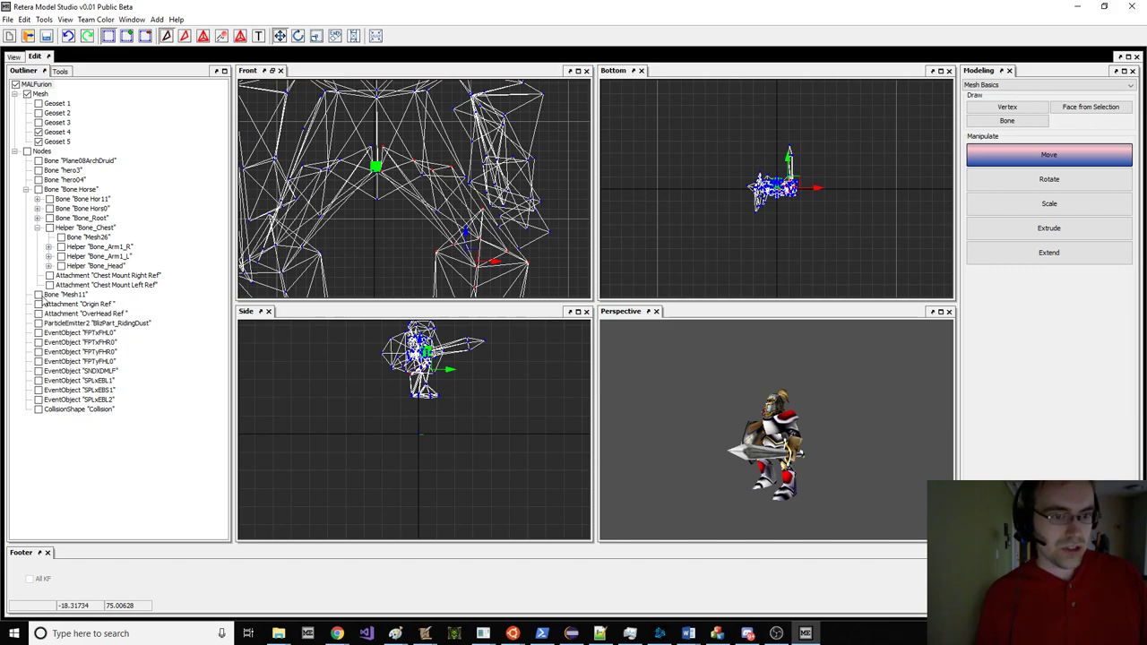
# Step: Start importing FootmanStagRider5 into a new FootmanStagRider6 model and set bone Mesh11 to not be imported
pyautogui.scroll(-2, 358, 235)
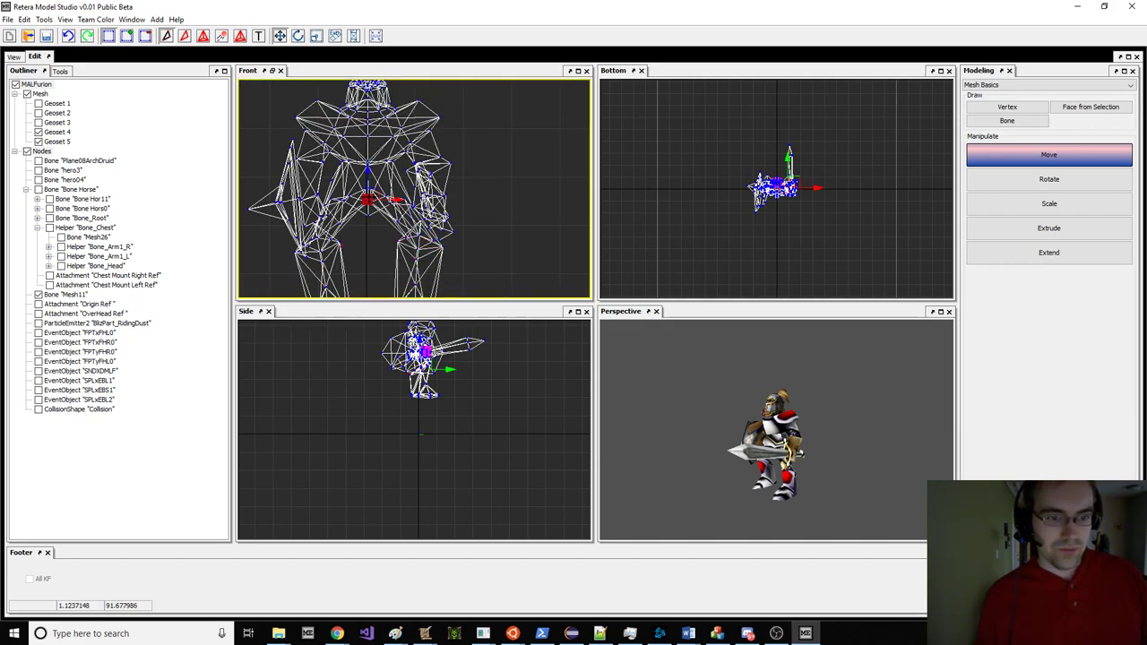
pyautogui.click(7, 19)
pyautogui.click(67, 128)
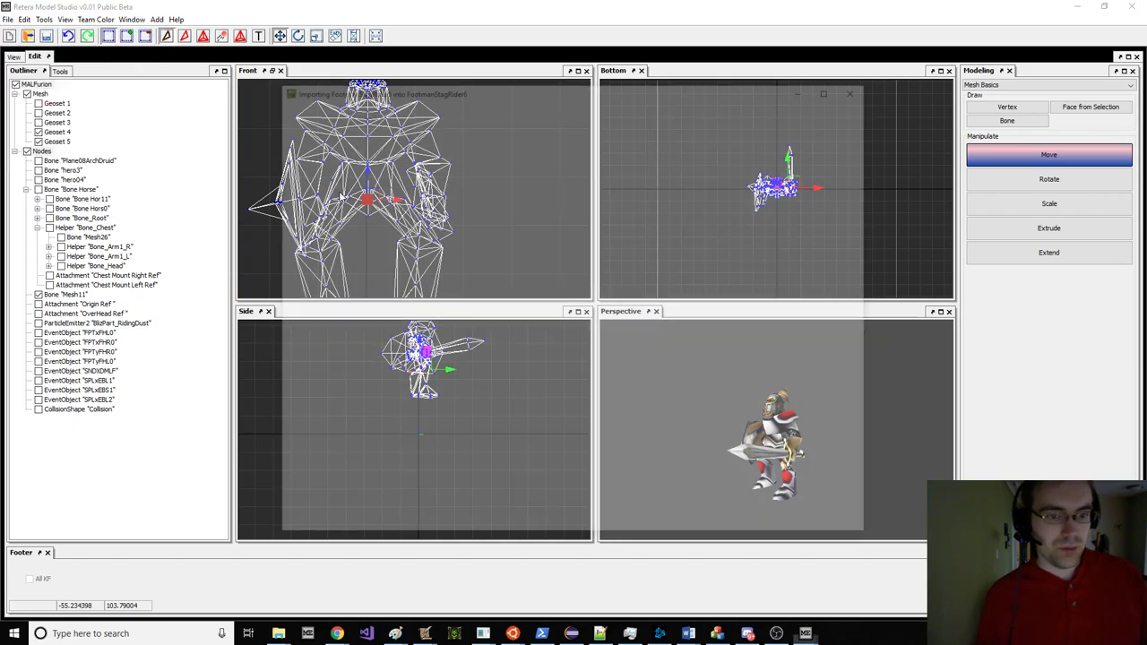
pyautogui.click(383, 103)
pyautogui.doubleClick(386, 89)
pyautogui.scroll(-10, 49, 247)
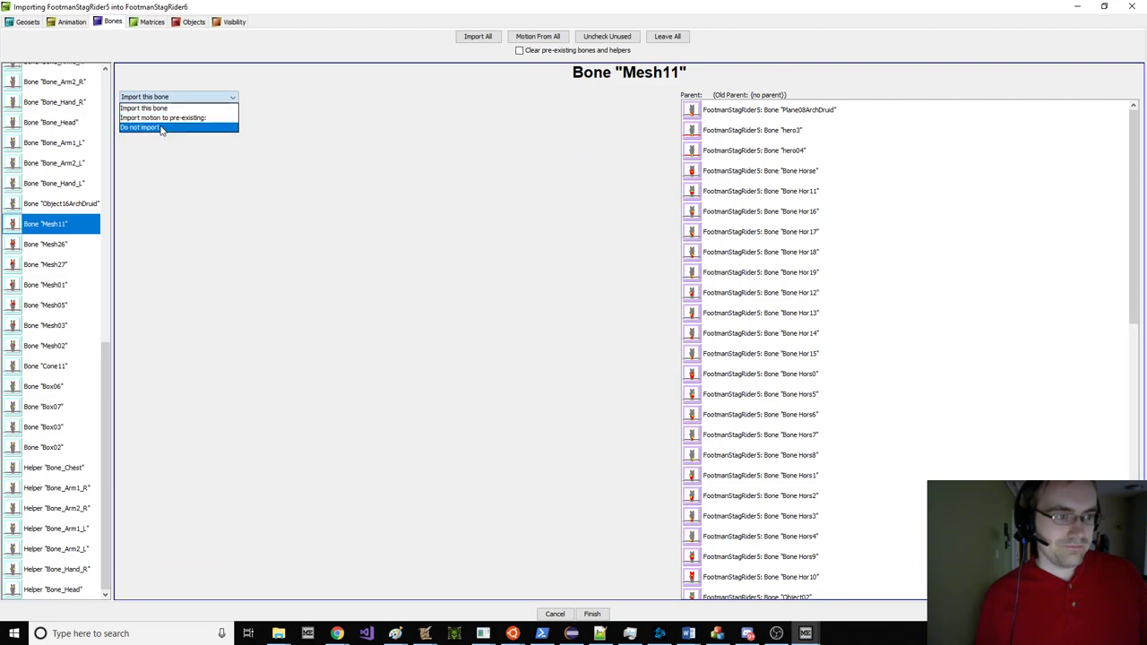
# Step: Reassign the Mesh11 matrix reference of the fourth geoset to Bone Horse and finish the import
pyautogui.click(148, 22)
pyautogui.click(75, 95)
pyautogui.click(75, 116)
pyautogui.moveTo(125, 111); pyautogui.dragTo(175, 224)
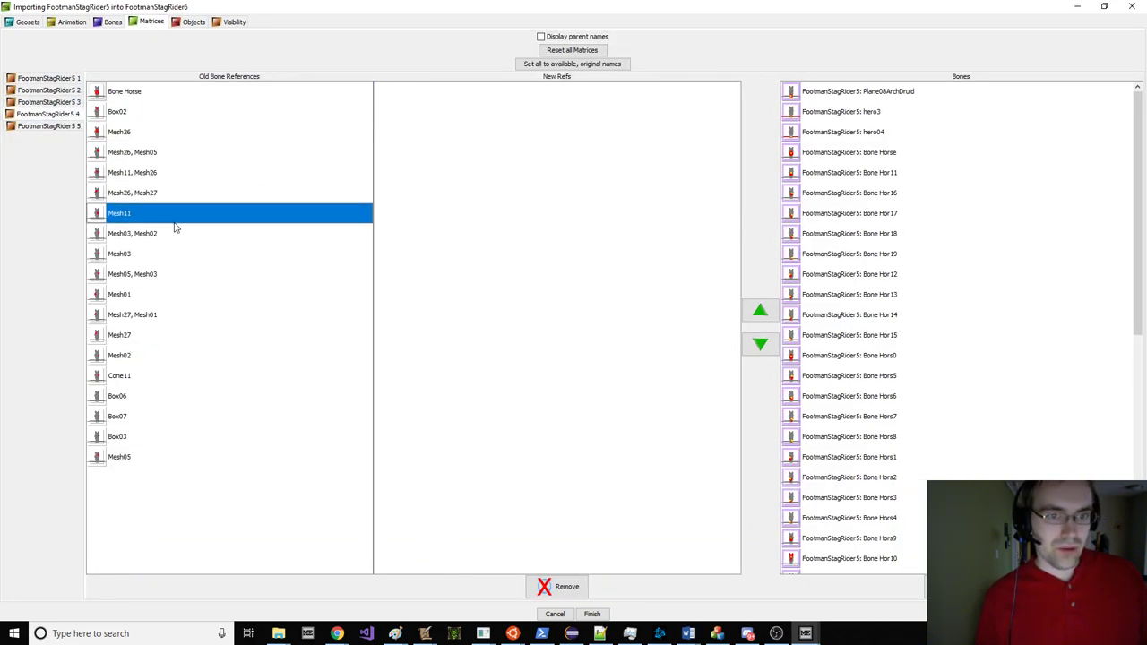
pyautogui.click(899, 153)
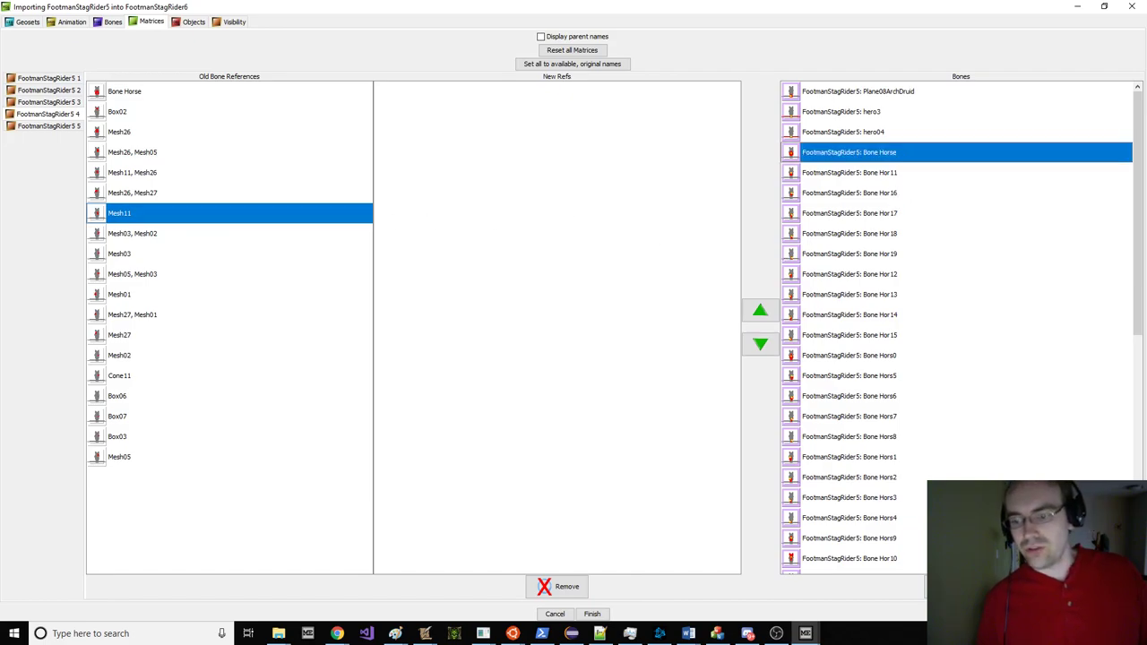
pyautogui.click(602, 614)
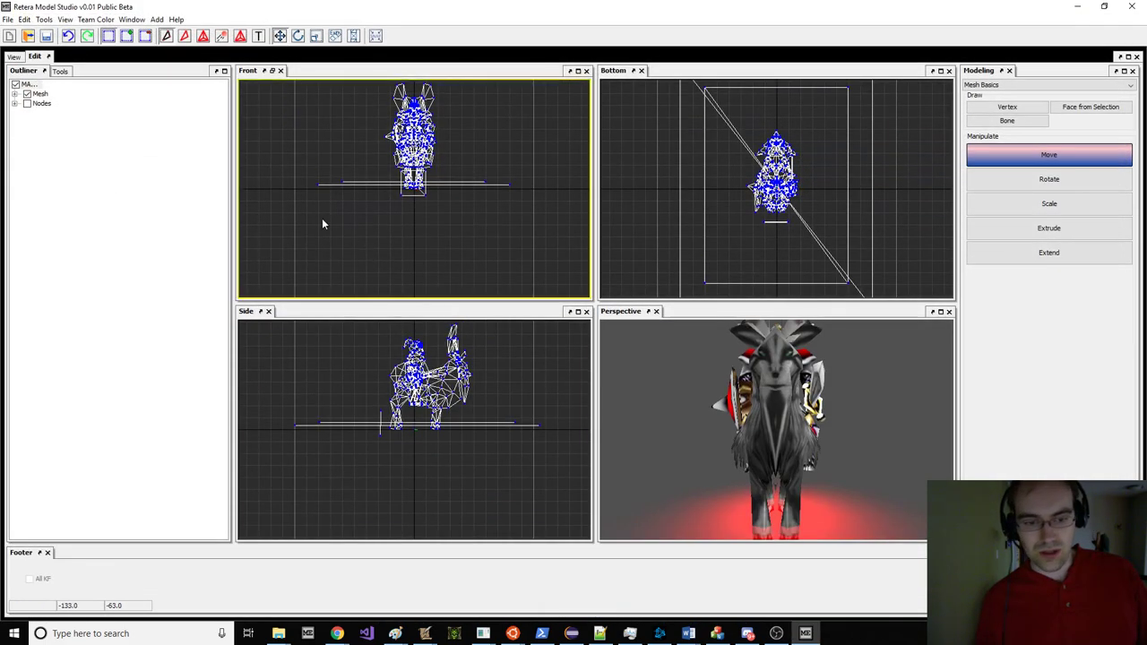
# Step: Preview the Death and Dissipate animations on the newly imported rider model
pyautogui.click(15, 56)
pyautogui.click(815, 89)
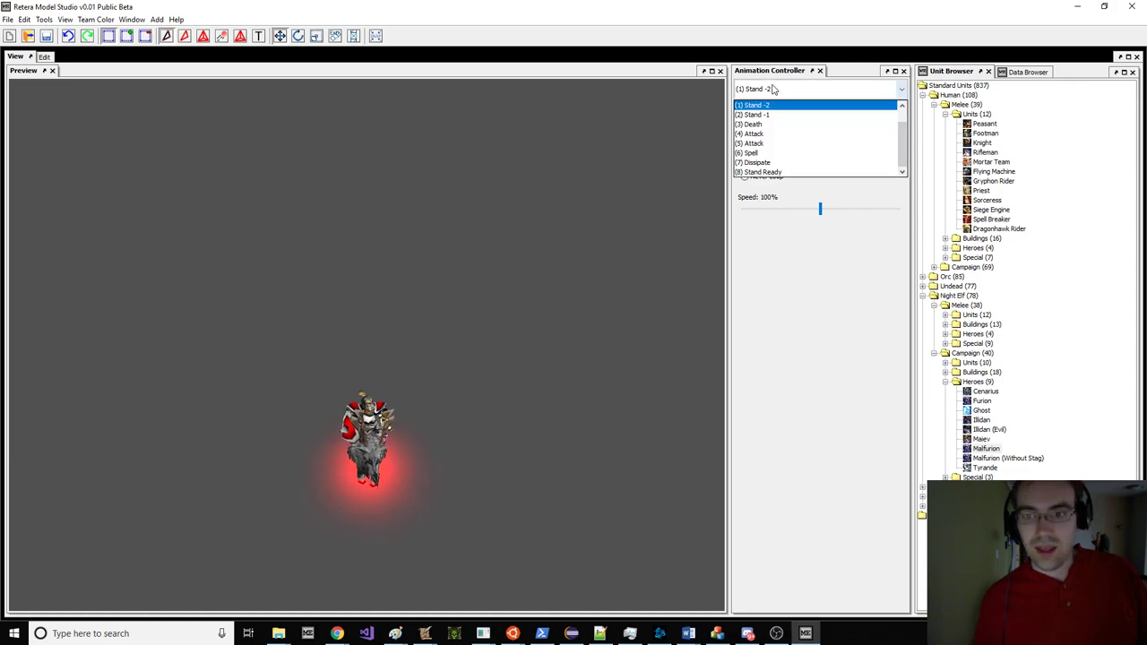
pyautogui.click(780, 128)
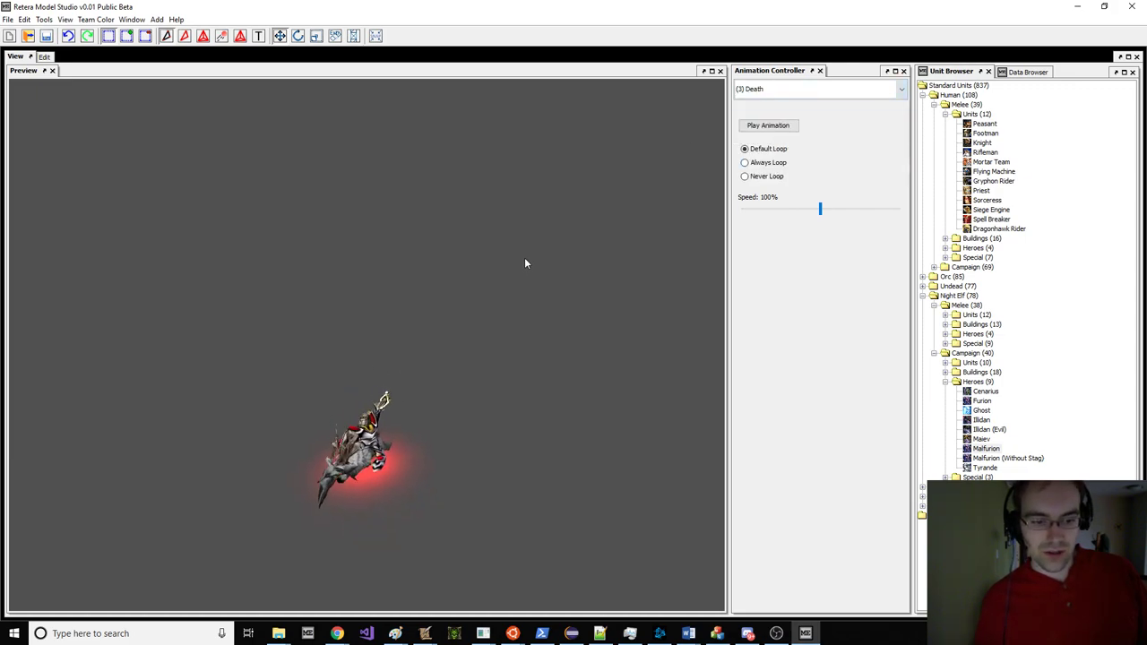
pyautogui.click(768, 89)
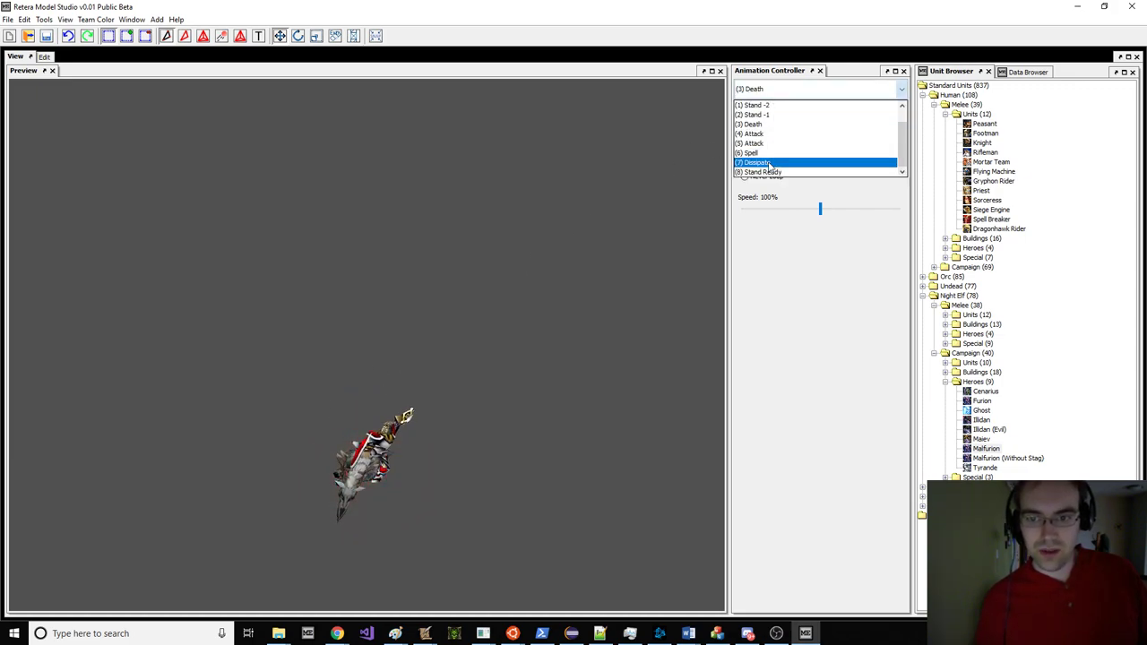
pyautogui.click(769, 167)
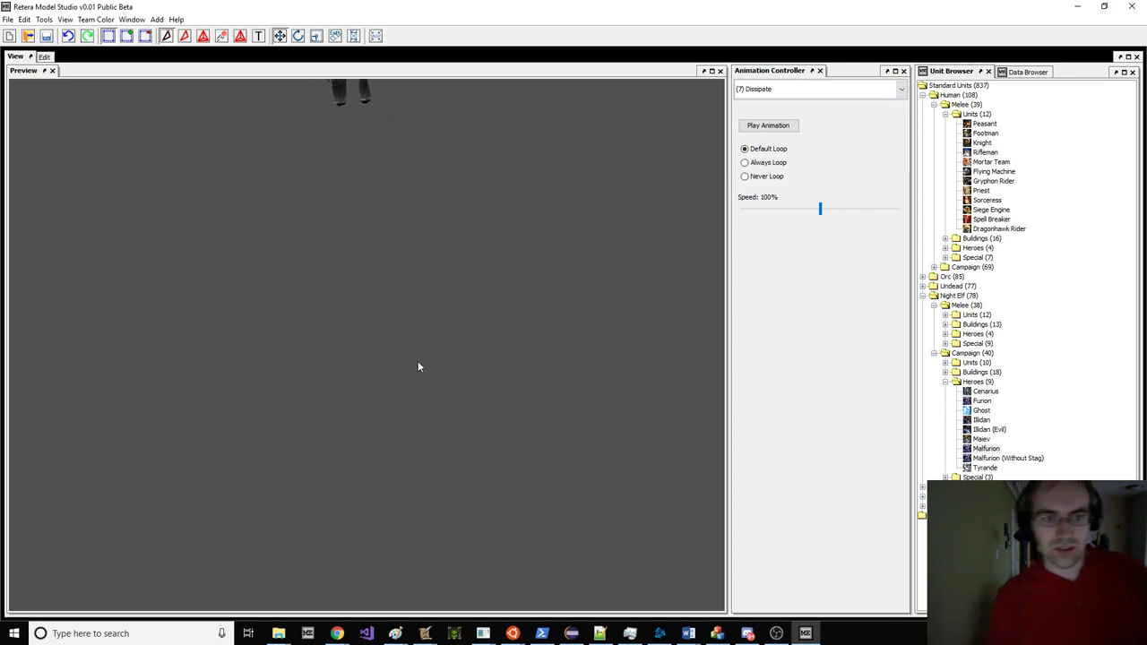
# Step: Show the Stand -1 animation and examine the new rider model from several sides
pyautogui.click(760, 87)
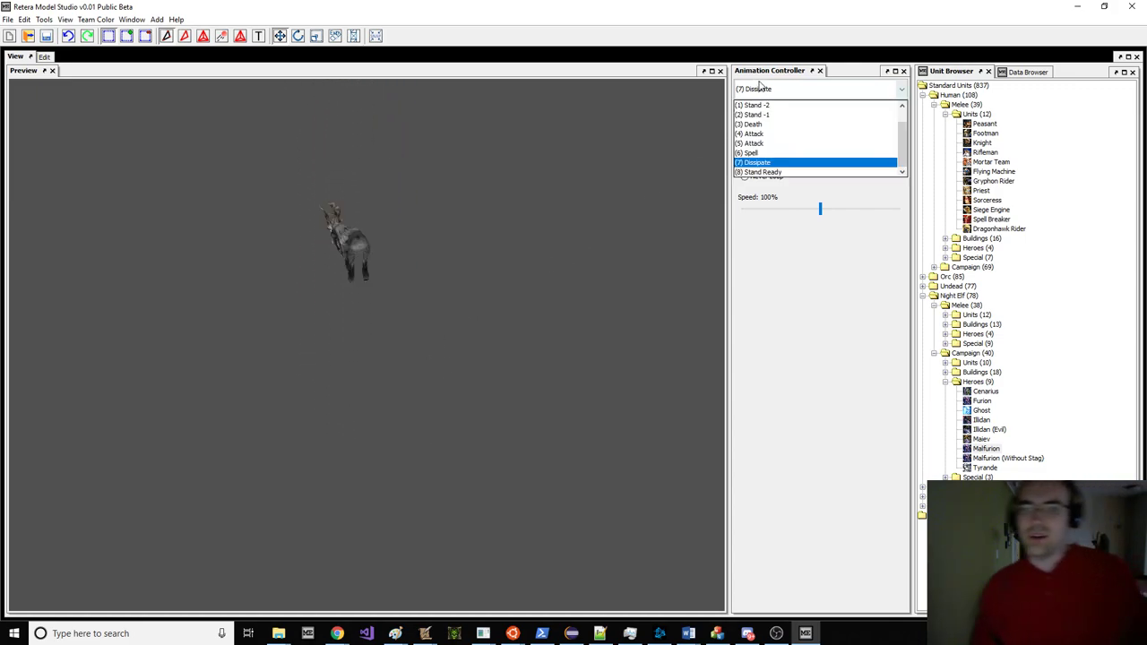
pyautogui.click(769, 133)
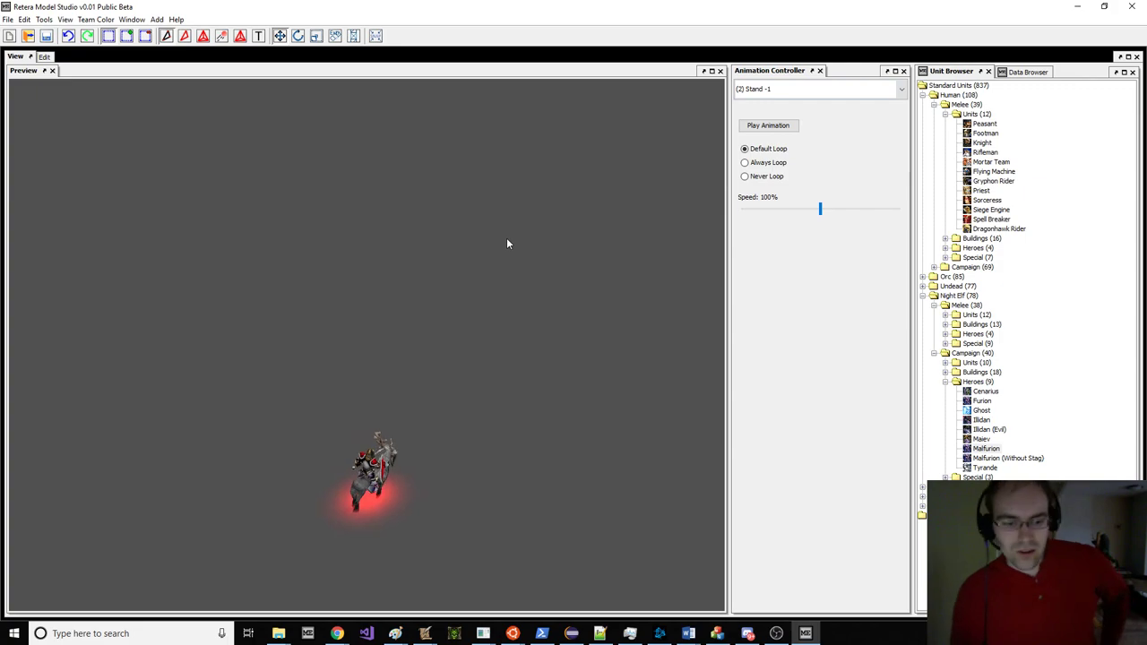
pyautogui.scroll(7, 507, 239)
pyautogui.moveTo(448, 242); pyautogui.dragTo(171, 128)
pyautogui.scroll(-3, 523, 230)
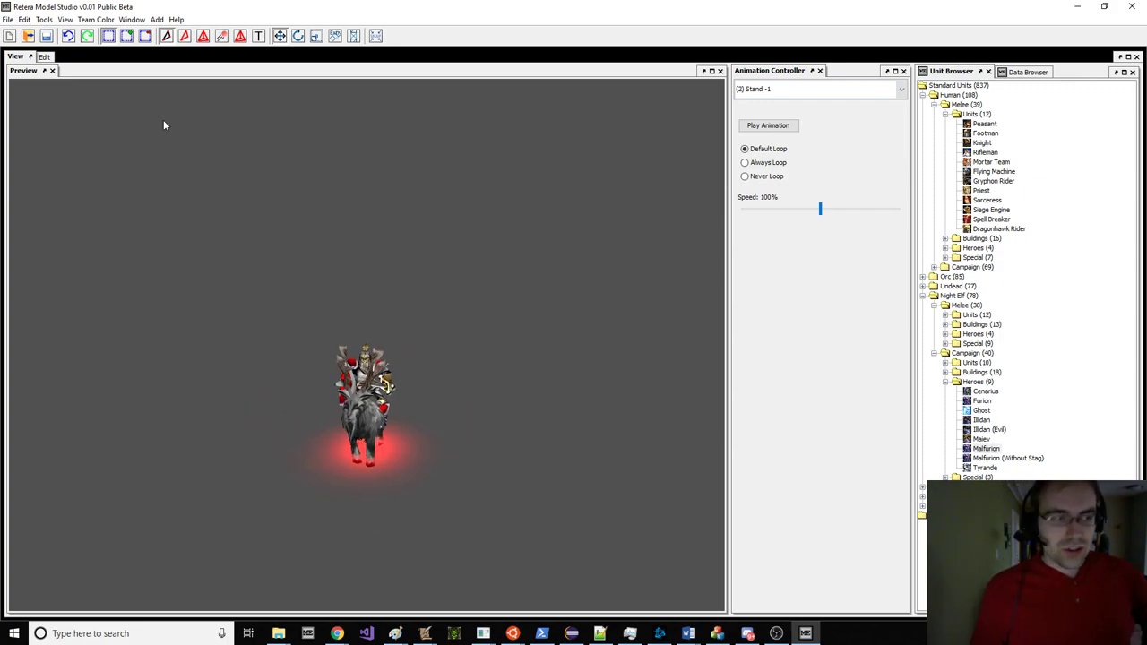
# Step: Save the model in the Models folder as FootmanStagRider6 in Warcraft III binary (.mdx) format
pyautogui.click(7, 19)
pyautogui.click(36, 153)
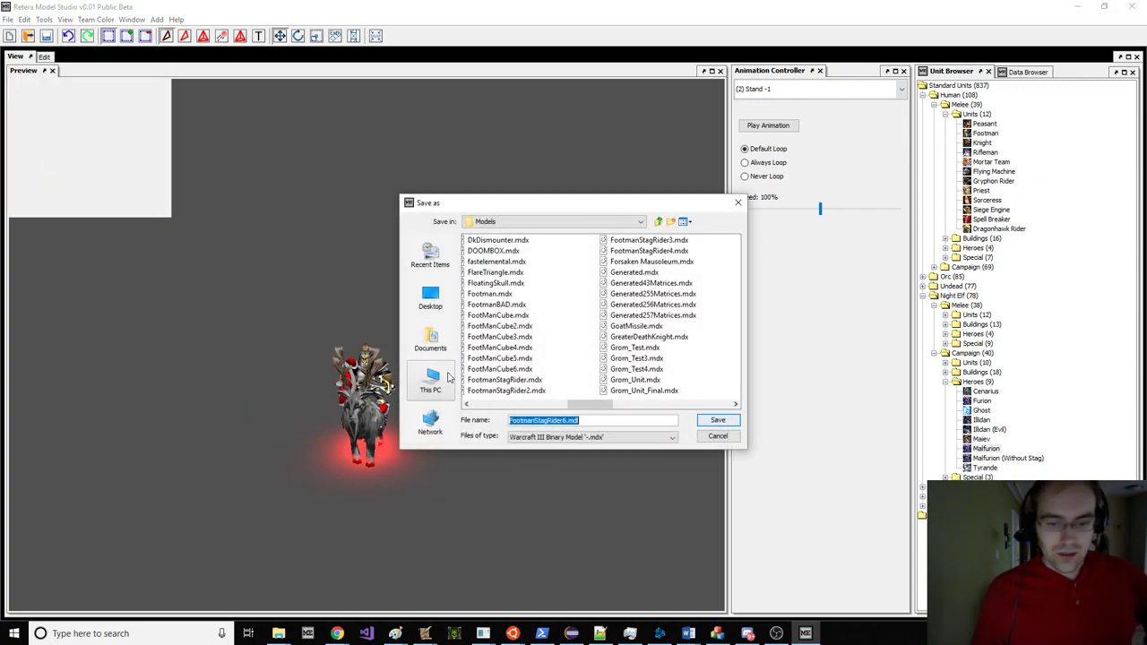
pyautogui.click(714, 421)
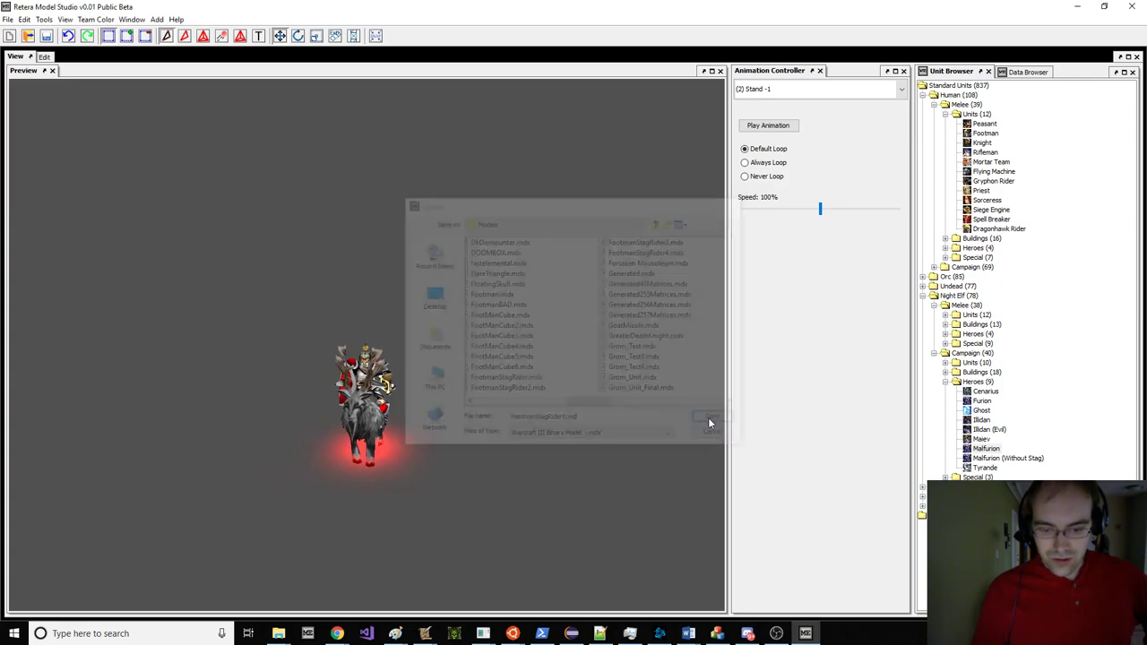
# Step: Switch to the Warcraft III World Editor, import FootmanStagRider6.mdx into the map and save
pyautogui.moveTo(427, 633)
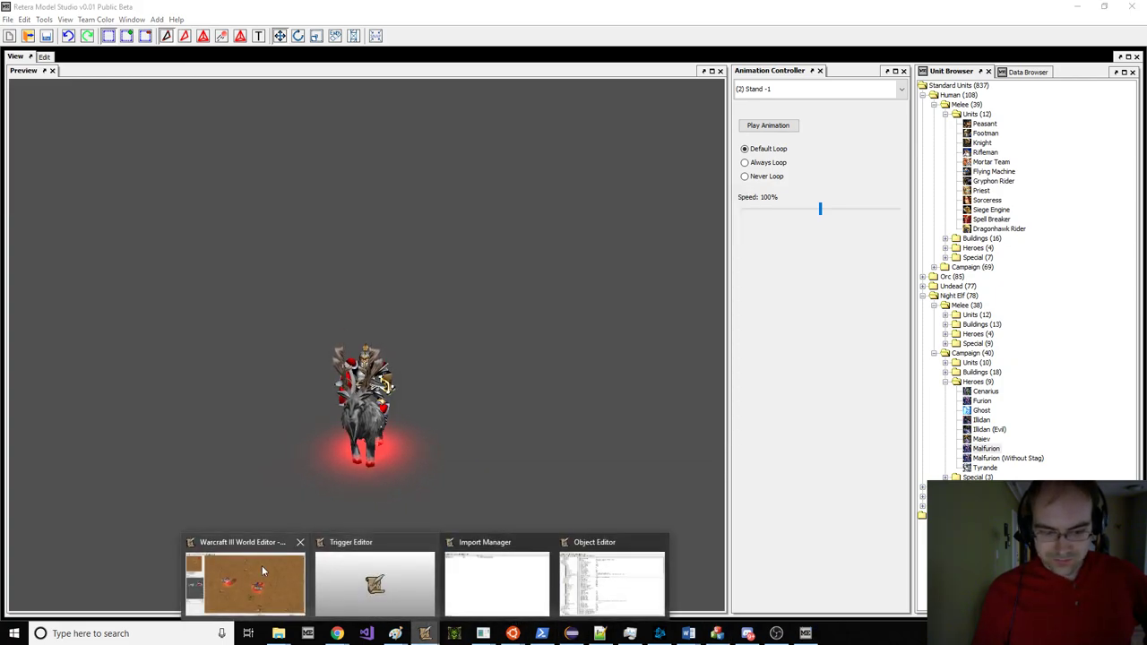
pyautogui.click(285, 571)
pyautogui.click(254, 41)
pyautogui.click(237, 43)
pyautogui.scroll(-20, 449, 248)
pyautogui.scroll(-12, 448, 249)
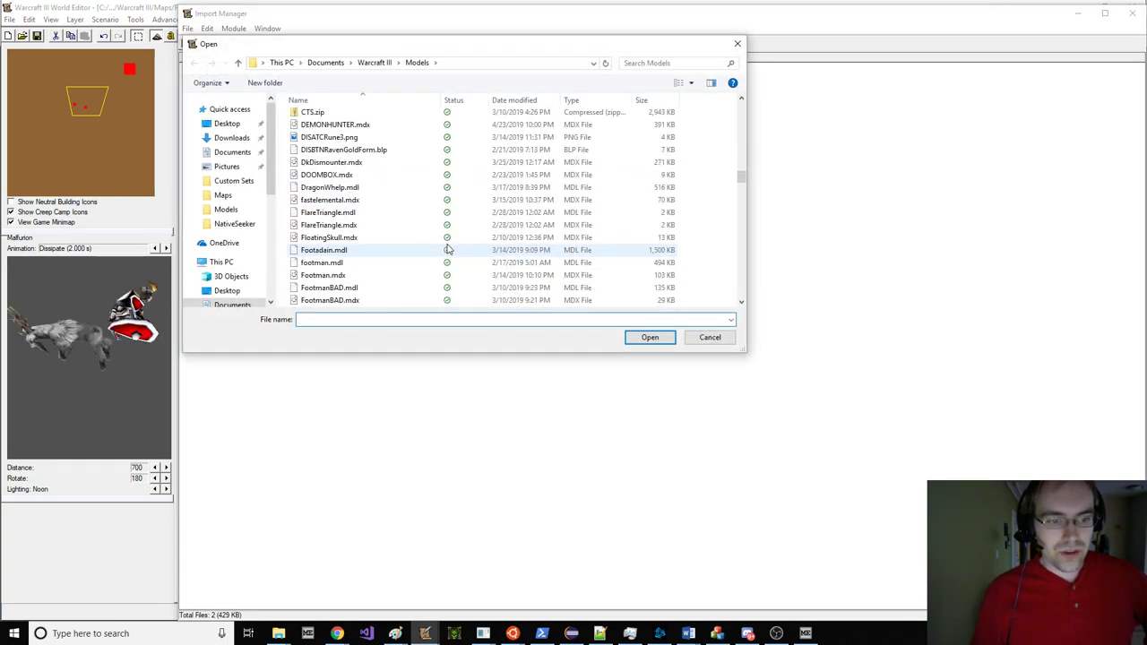
pyautogui.doubleClick(382, 187)
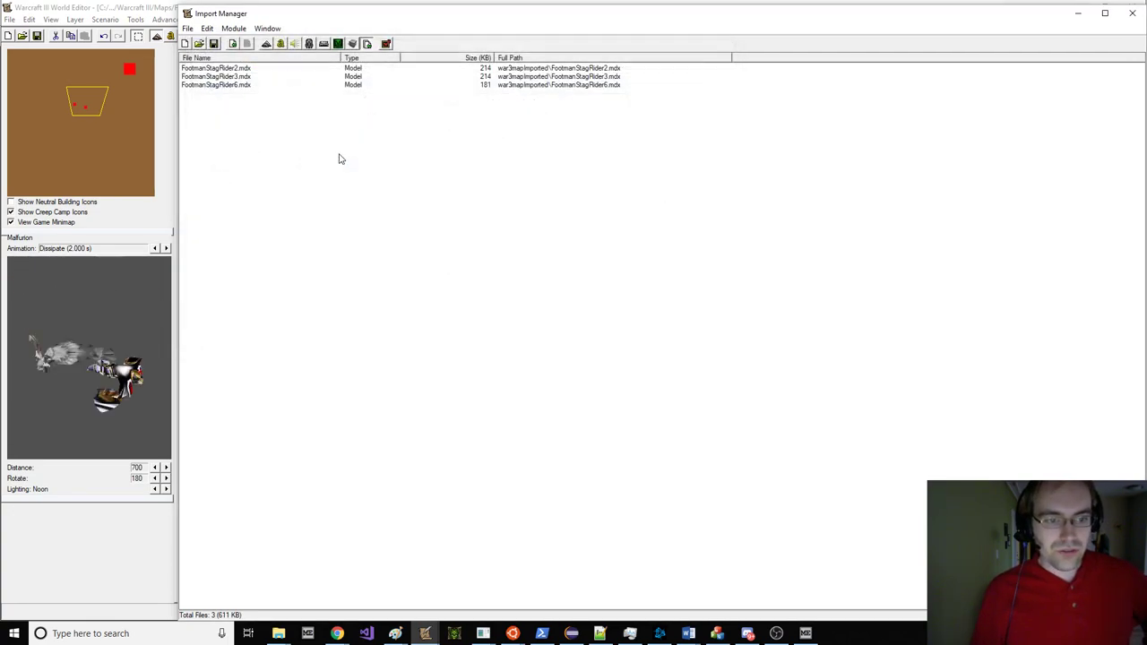
pyautogui.click(214, 43)
pyautogui.press('Return')
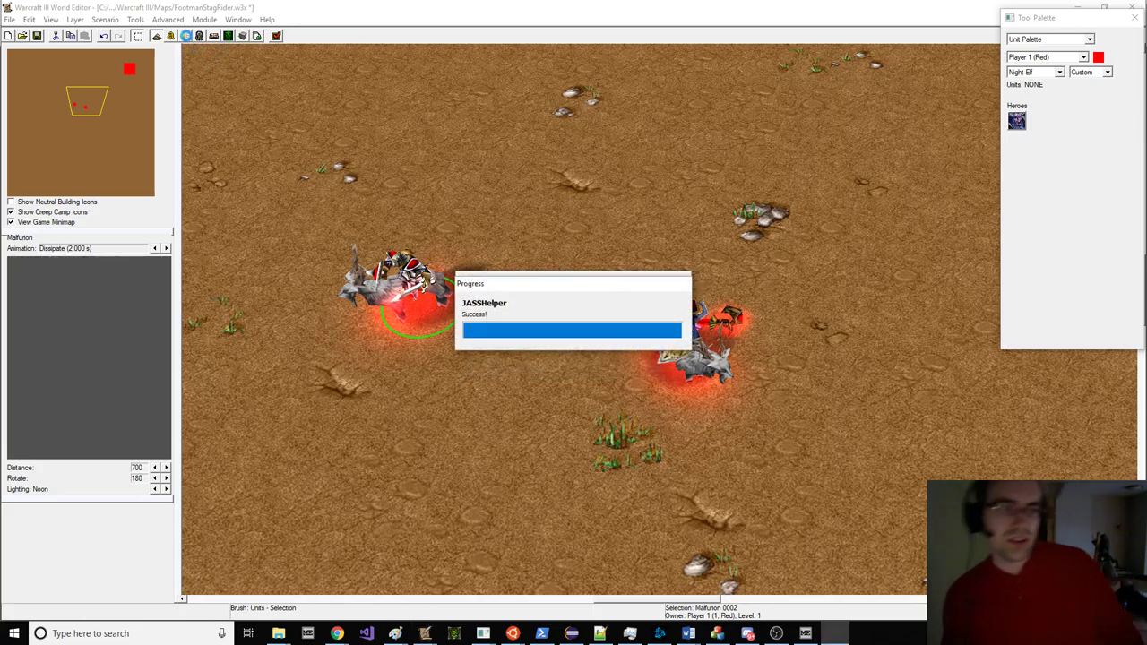
# Step: Duplicate the custom Malfurion hero in the Object Editor and set the copy's model file to the imported FootmanStagRider6
pyautogui.click(200, 36)
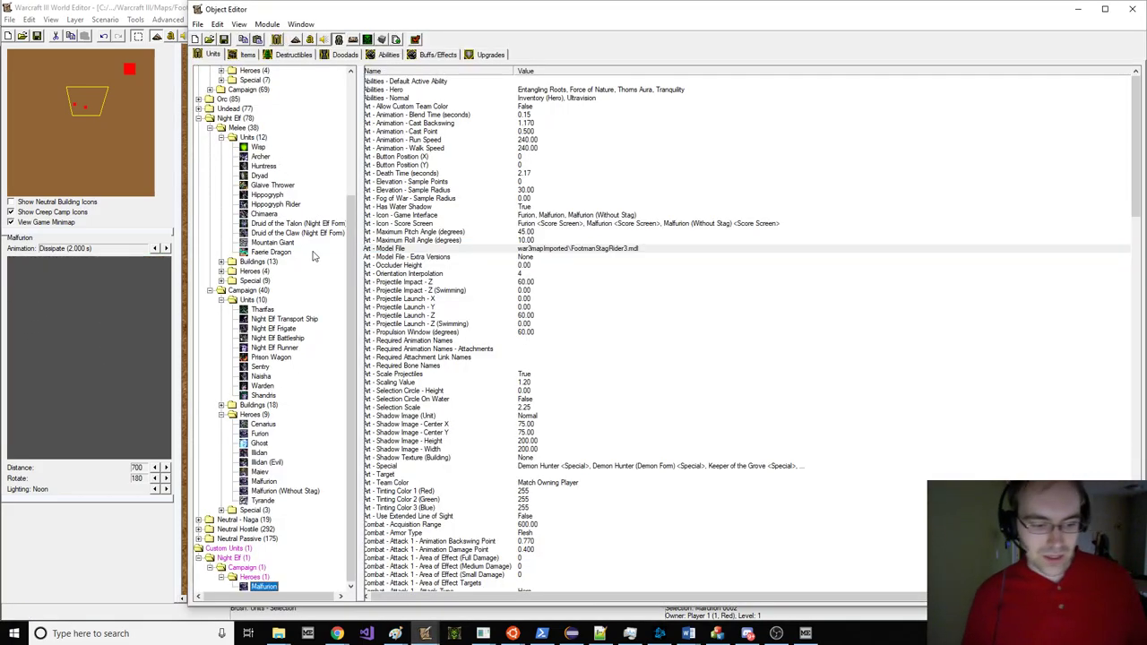
pyautogui.hotkey('ctrl', 'v')
pyautogui.doubleClick(590, 250)
pyautogui.click(628, 315)
pyautogui.click(626, 340)
pyautogui.press('Return')
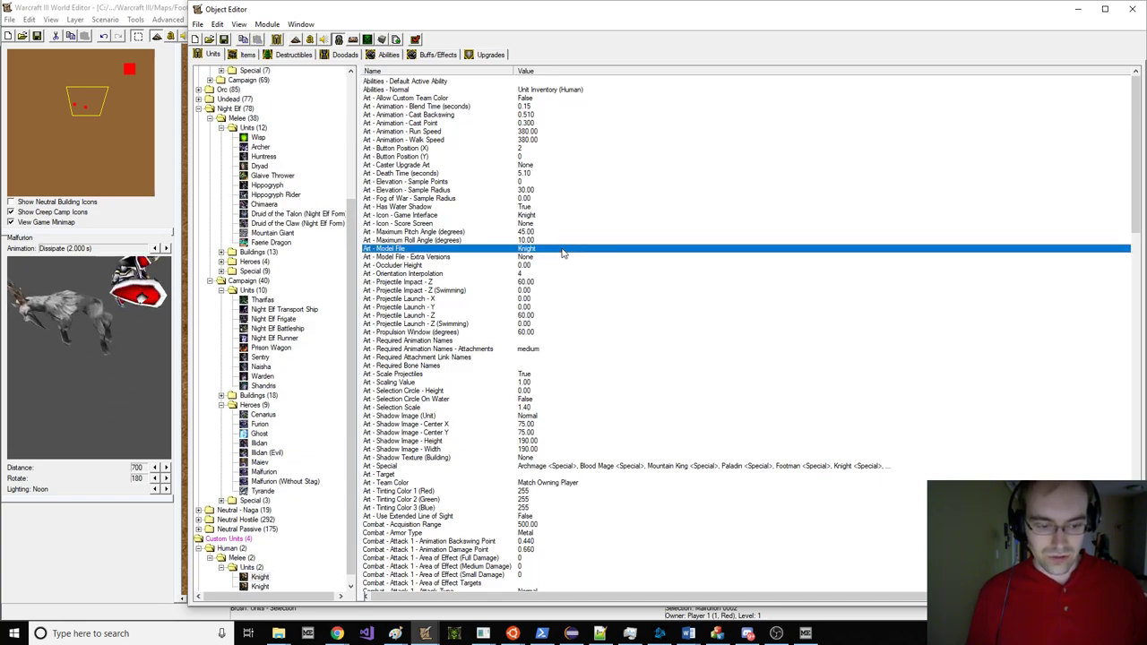
# Step: Set the first custom Knight's model file to the imported FootmanStagRider3
pyautogui.press('Return')
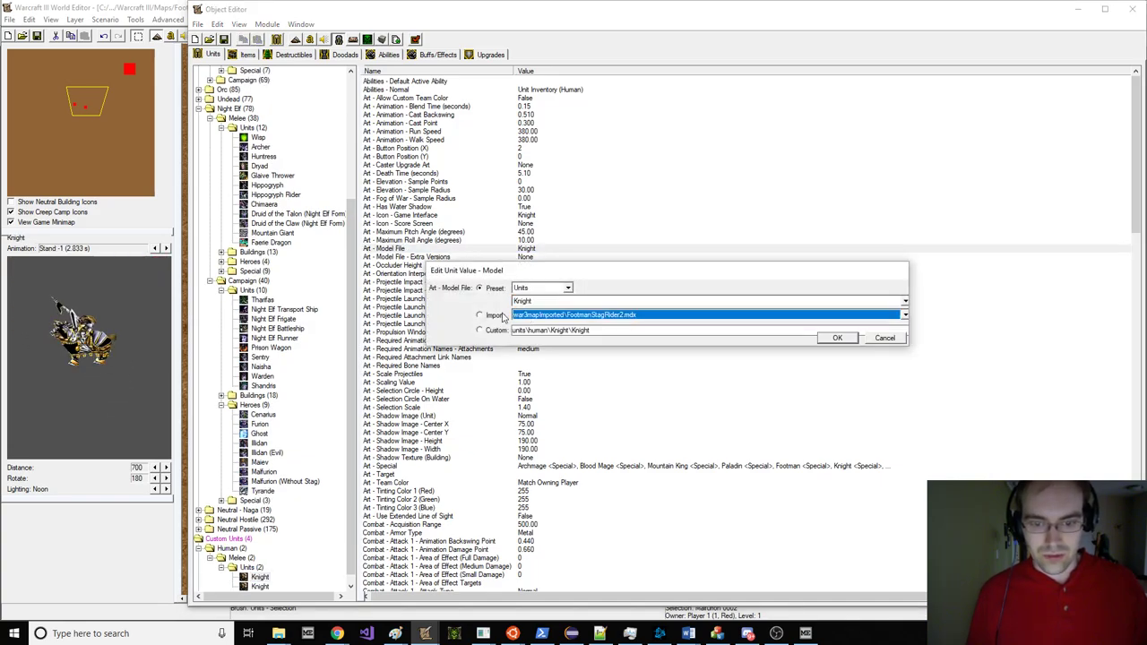
pyautogui.click(531, 315)
pyautogui.click(545, 336)
pyautogui.press('Return')
# Step: Set the second custom Knight's model file to the imported FootmanStagRider6
pyautogui.click(332, 517)
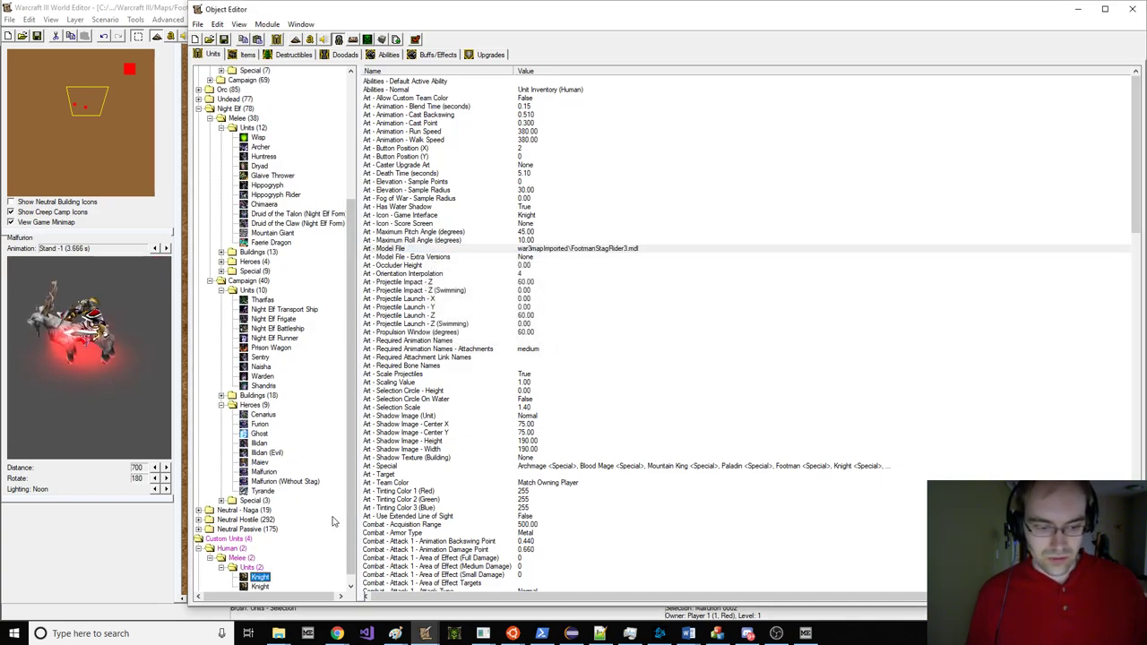
pyautogui.doubleClick(553, 252)
pyautogui.click(616, 316)
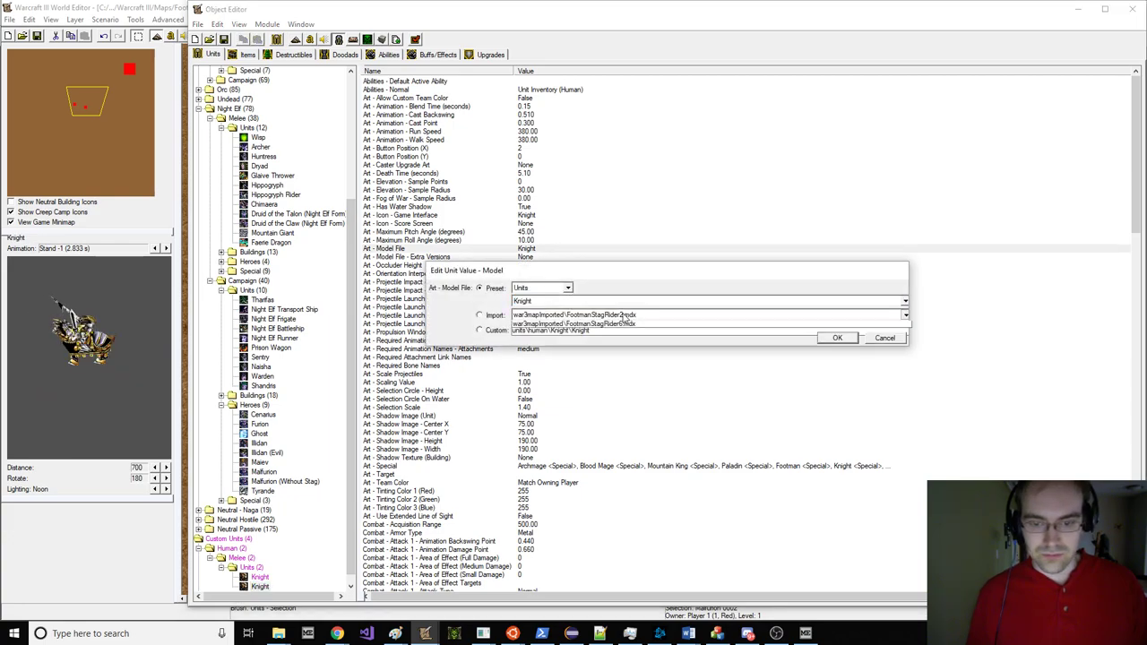
pyautogui.click(620, 342)
pyautogui.press('Return')
# Step: Place one of each custom Human Knight for Player 1 (Red) side by side on the map, above the existing riders
pyautogui.click(111, 311)
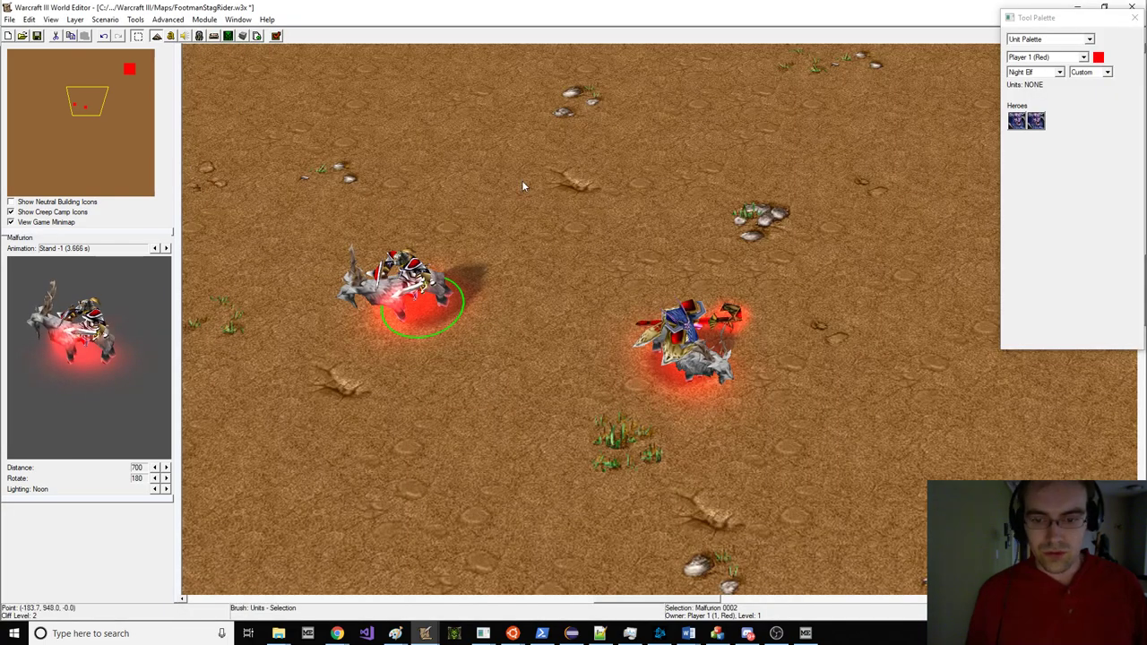
pyautogui.click(1031, 72)
pyautogui.click(1028, 89)
pyautogui.click(1016, 100)
pyautogui.moveTo(833, 134); pyautogui.dragTo(853, 291, button='right')
pyautogui.click(448, 163)
pyautogui.click(1035, 101)
pyautogui.click(581, 168)
pyautogui.press('Escape')
# Step: Save the FootmanStagRider map and launch it as a test in the game
pyautogui.click(37, 35)
pyautogui.press('Return')
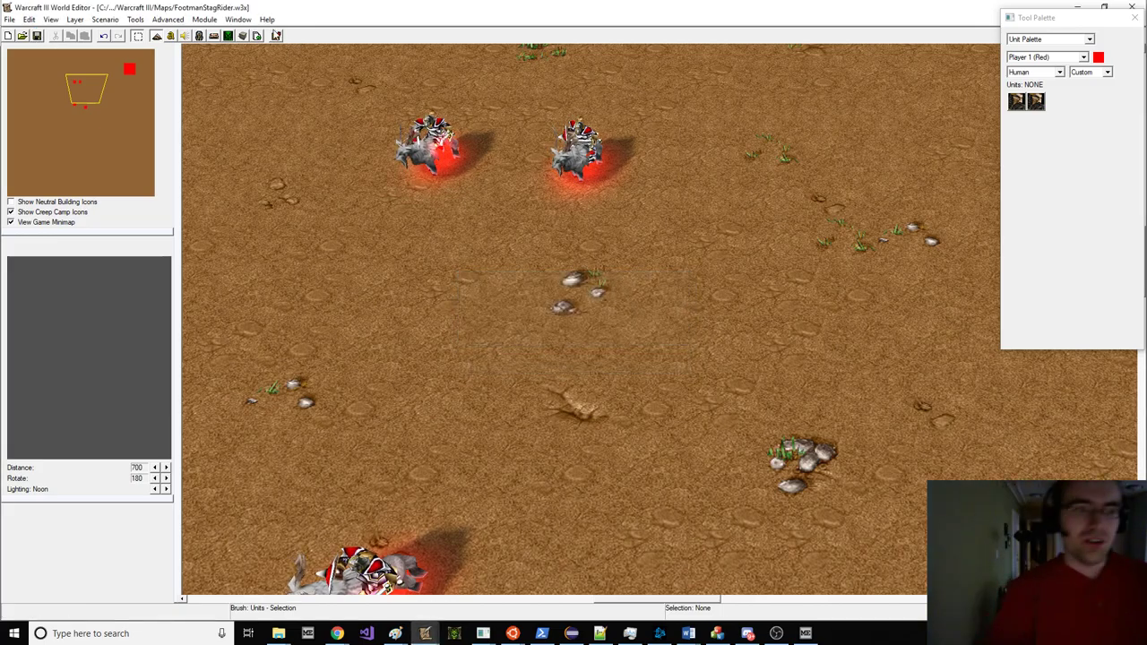
pyautogui.click(277, 36)
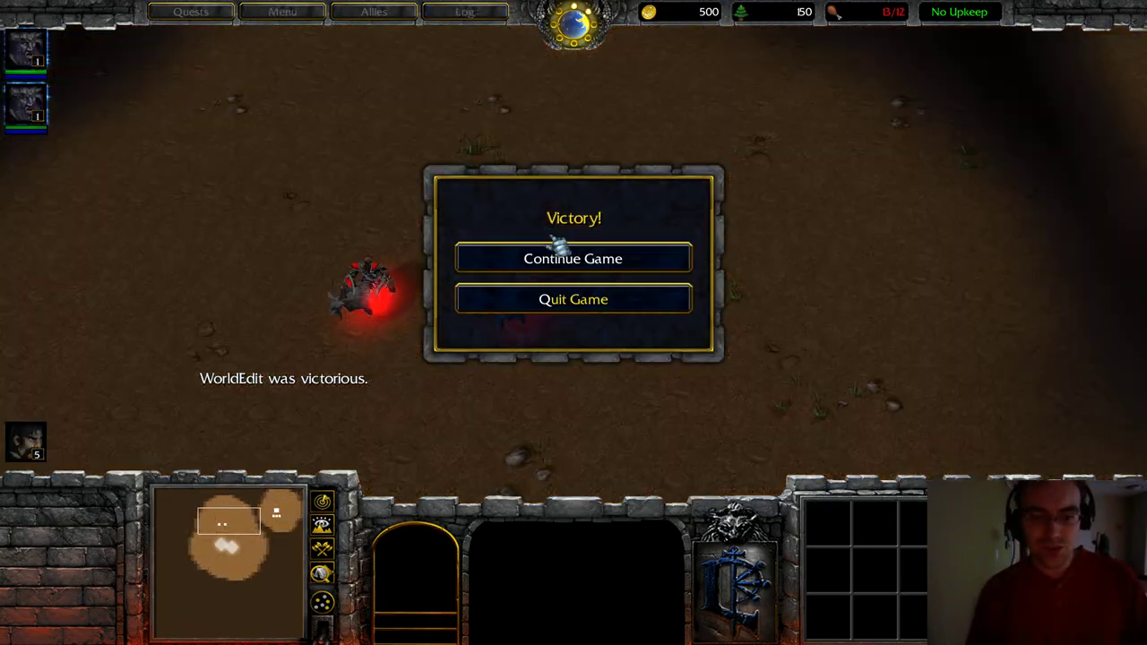
# Step: Continue the game past the victory screen and order one Knight rider a short way around, viewing its walk animation up close
pyautogui.click(566, 260)
pyautogui.click(530, 275)
pyautogui.rightClick(495, 231)
pyautogui.scroll(5, 500, 242)
pyautogui.rightClick(496, 287)
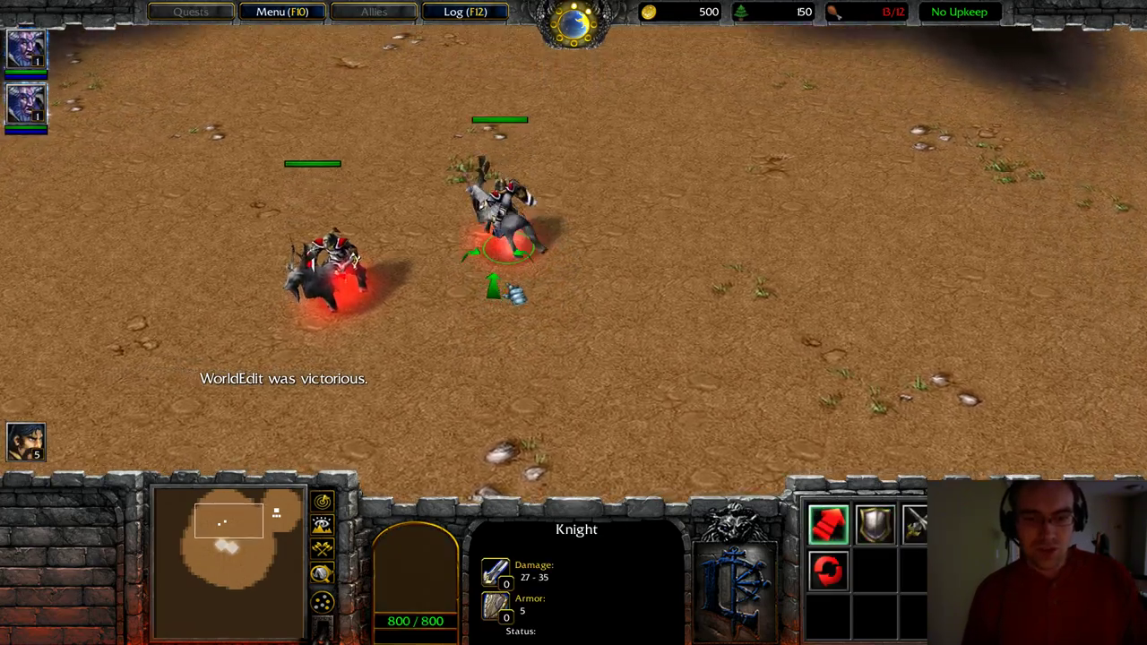
pyautogui.rightClick(691, 221)
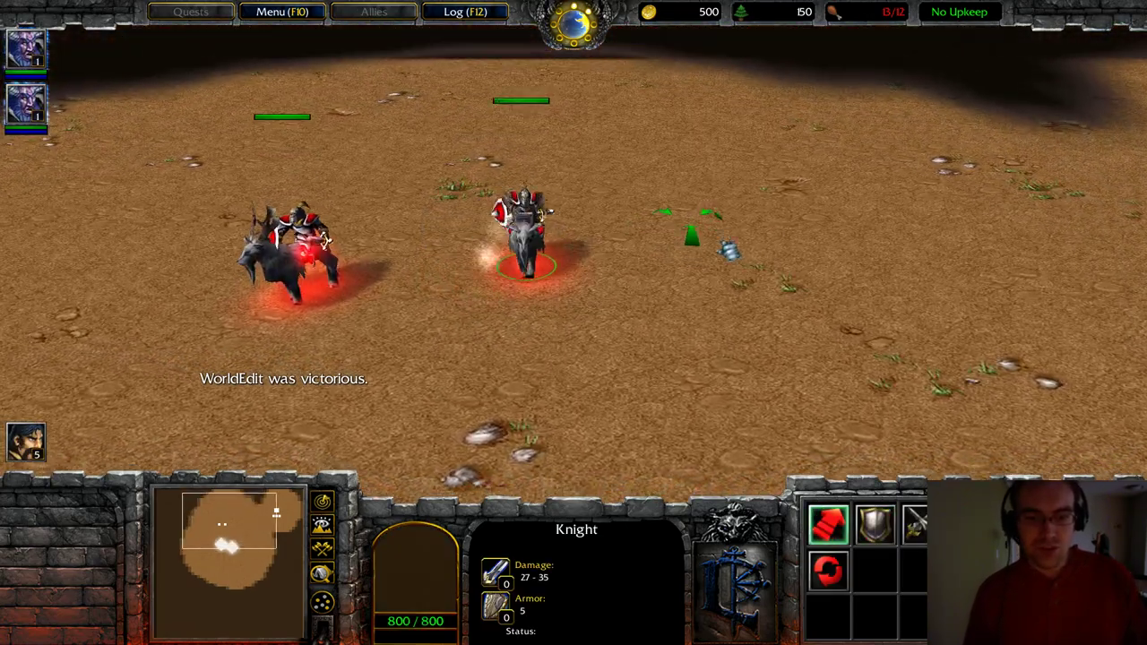
pyautogui.scroll(-5, 810, 228)
# Step: Send the same Knight rider back and forth across the open ground to check its turning and riding animation
pyautogui.rightClick(934, 170)
pyautogui.rightClick(750, 114)
pyautogui.rightClick(519, 136)
pyautogui.rightClick(622, 133)
pyautogui.rightClick(465, 130)
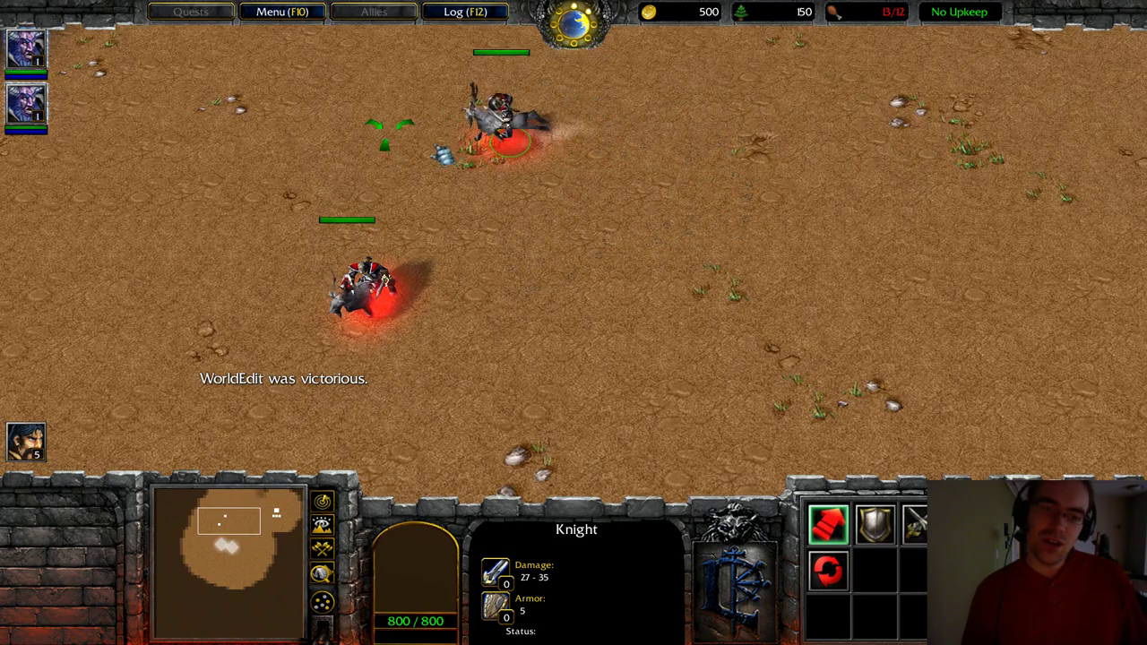
# Step: Order the two Knight riders westward in turn, alternating between them to compare their riding animations
pyautogui.click(619, 281)
pyautogui.rightClick(422, 276)
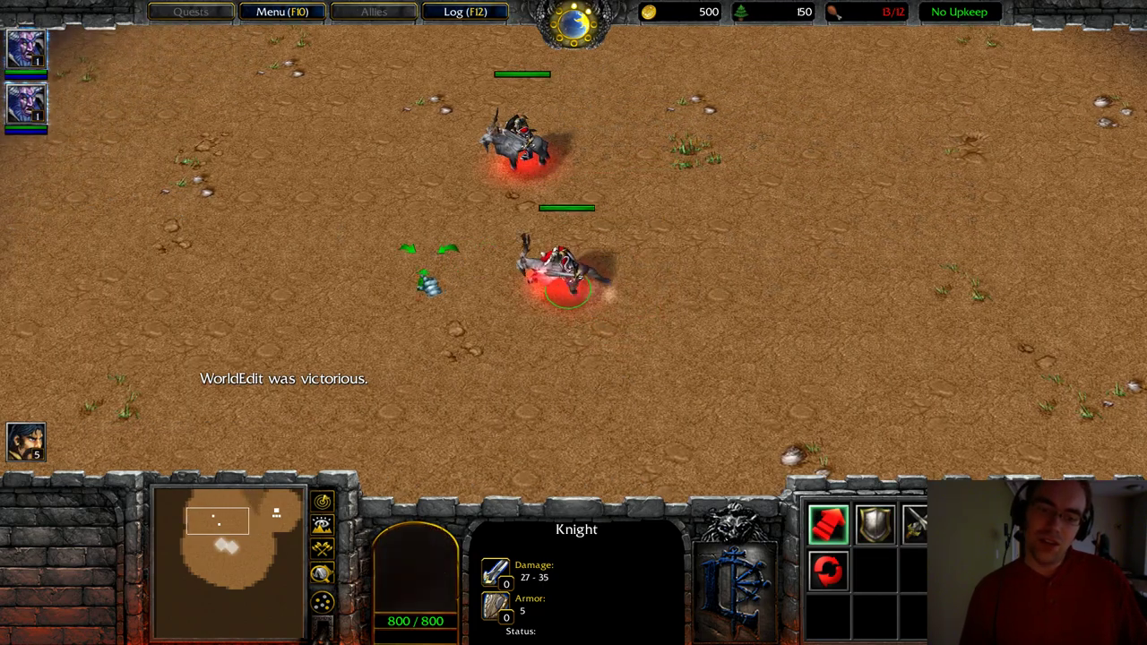
pyautogui.click(529, 160)
pyautogui.rightClick(350, 135)
pyautogui.click(430, 257)
pyautogui.rightClick(305, 251)
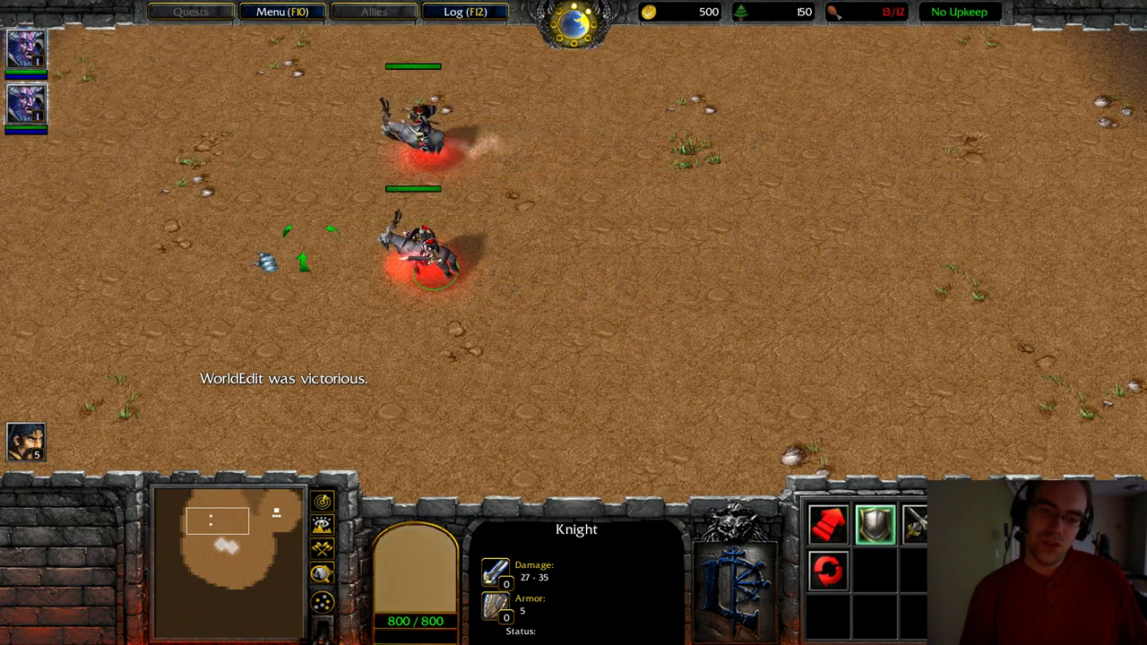
# Step: Ride the lower Knight further west and up past the other one to examine its motion
pyautogui.rightClick(235, 287)
pyautogui.rightClick(186, 282)
pyautogui.scroll(3, 417, 206)
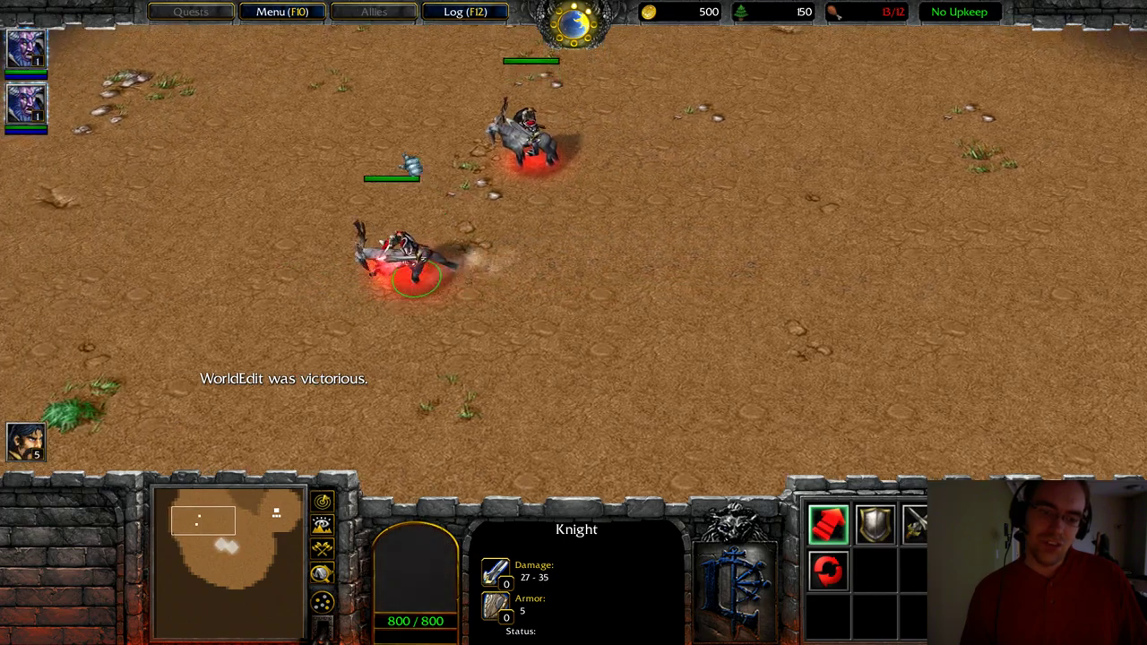
pyautogui.rightClick(292, 127)
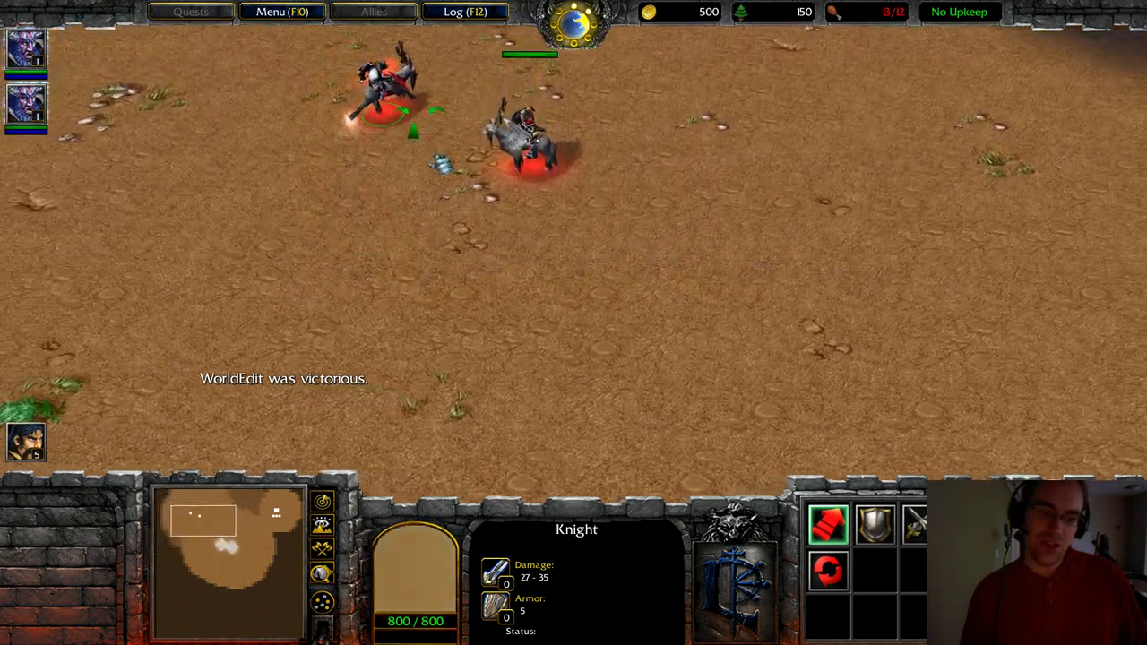
# Step: Order the Knight riders to attack each other, and give move orders between the fights, to test their attack animations
pyautogui.press('a')
pyautogui.click(515, 143)
pyautogui.press('Up')
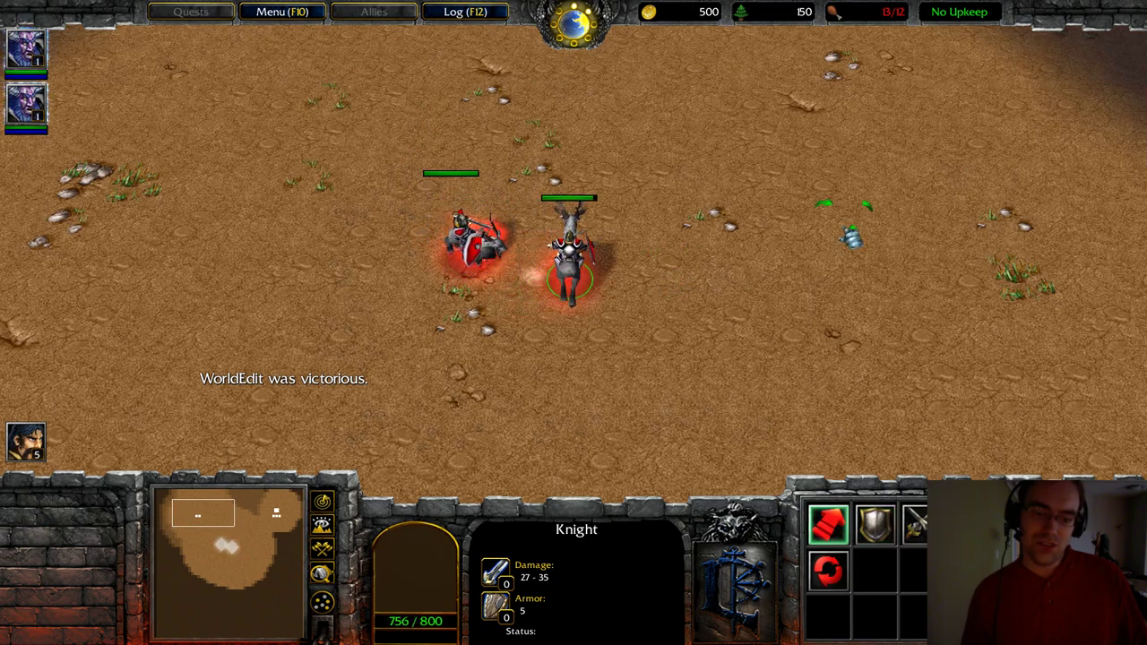
pyautogui.click(529, 245)
pyautogui.rightClick(544, 289)
pyautogui.click(820, 208)
pyautogui.rightClick(792, 266)
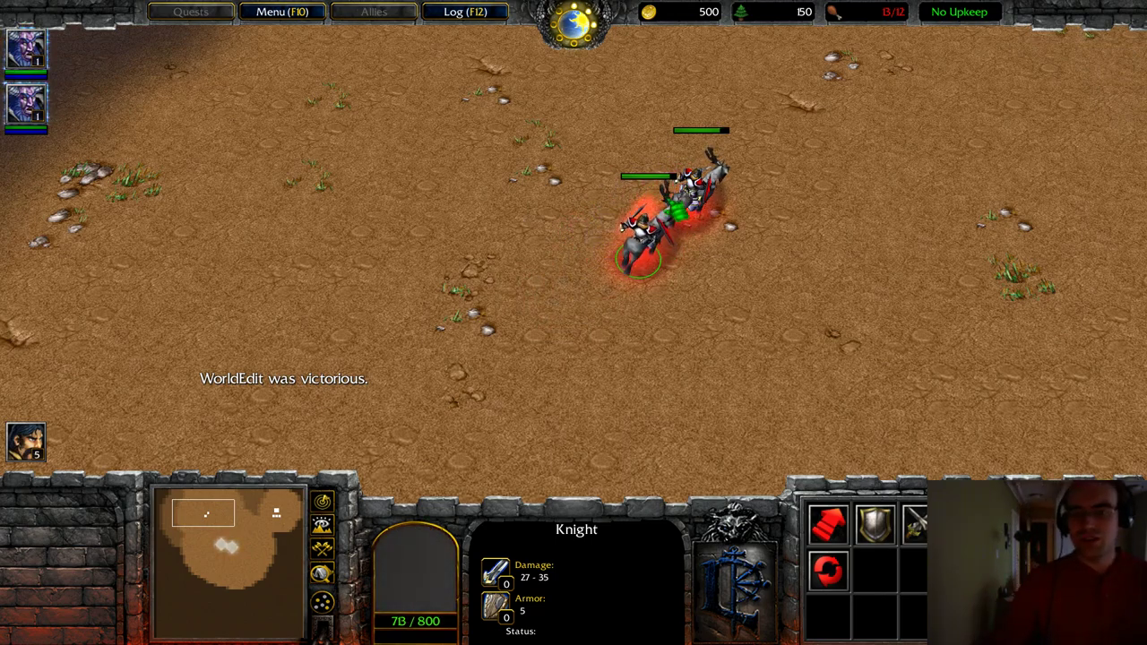
# Step: Move the attacking Knight away to the west, and send the other Knight after it
pyautogui.rightClick(568, 208)
pyautogui.rightClick(503, 243)
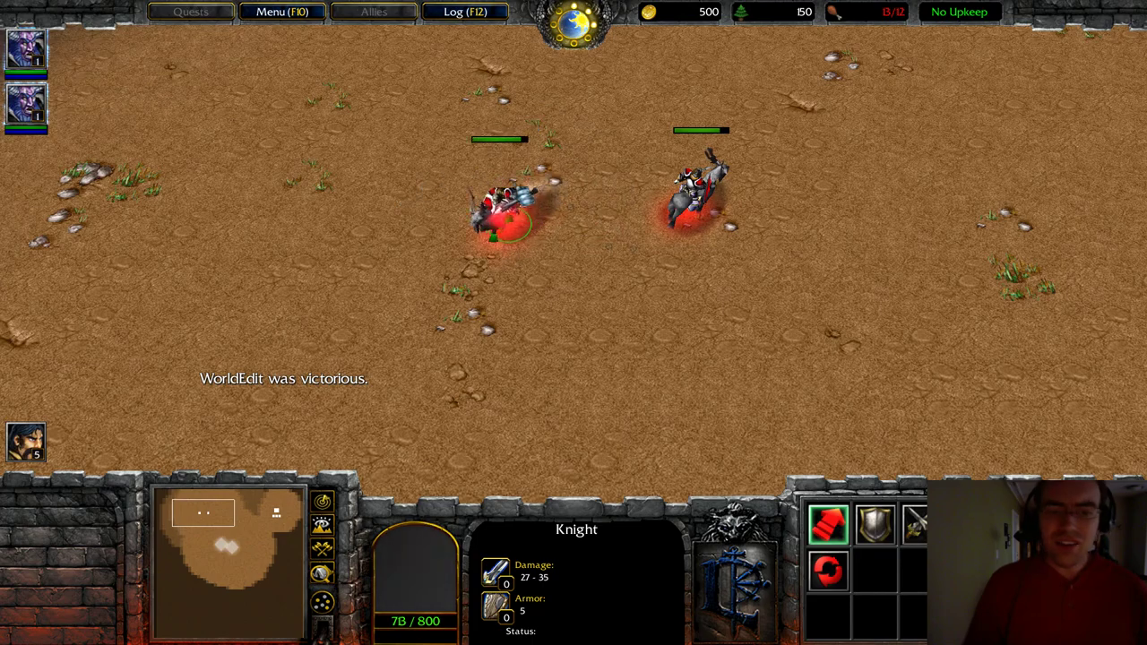
pyautogui.rightClick(436, 202)
pyautogui.moveTo(656, 97); pyautogui.dragTo(713, 202)
pyautogui.rightClick(541, 164)
# Step: Alternate westward move orders between the two Knight riders to compare their gallops one behind the other
pyautogui.moveTo(430, 164); pyautogui.dragTo(453, 216)
pyautogui.rightClick(324, 223)
pyautogui.moveTo(522, 103); pyautogui.dragTo(554, 162)
pyautogui.rightClick(418, 137)
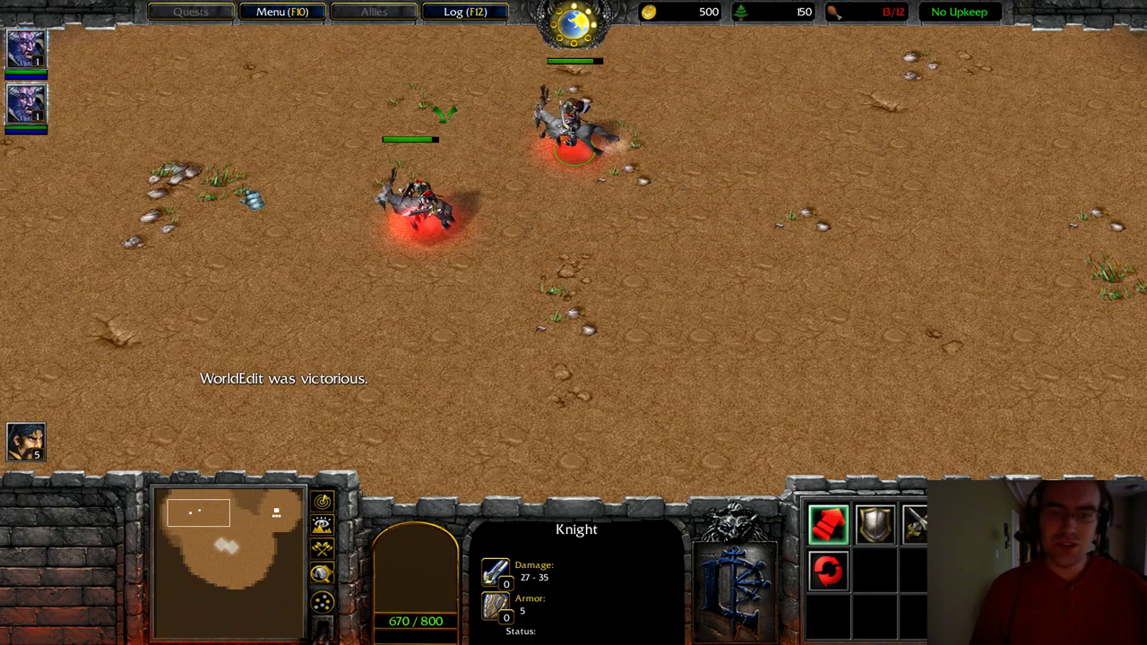
pyautogui.rightClick(351, 80)
# Step: Ride the lower Knight west beside the other one, and send the upper Knight back east to compare their riding poses
pyautogui.moveTo(482, 165); pyautogui.dragTo(583, 235)
pyautogui.rightClick(529, 191)
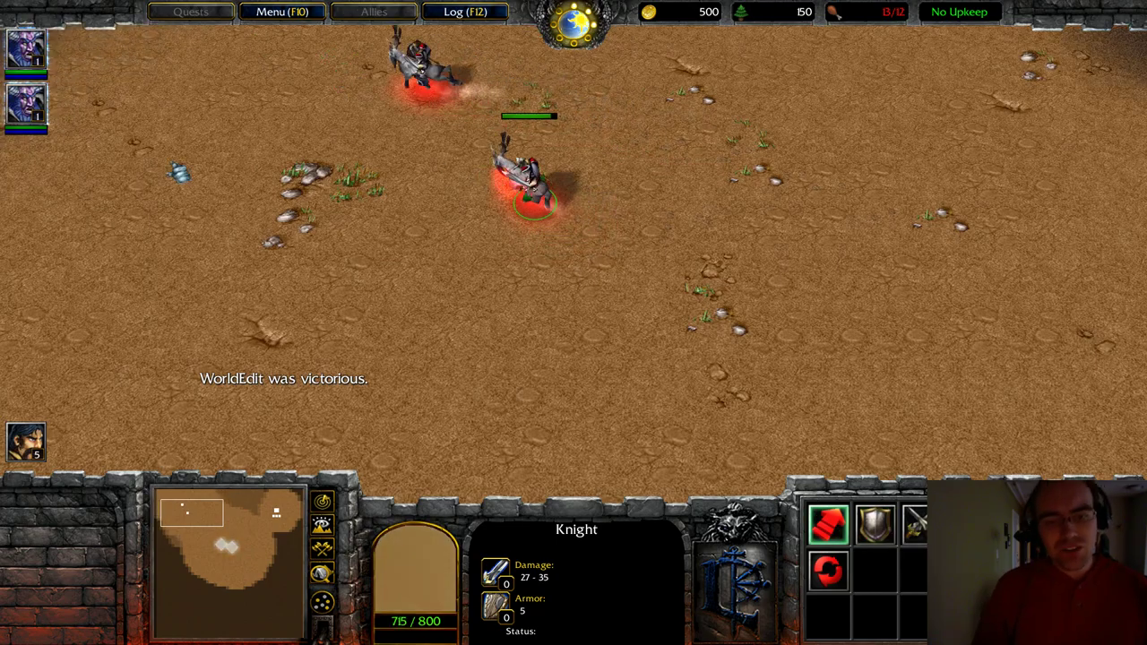
pyautogui.rightClick(428, 190)
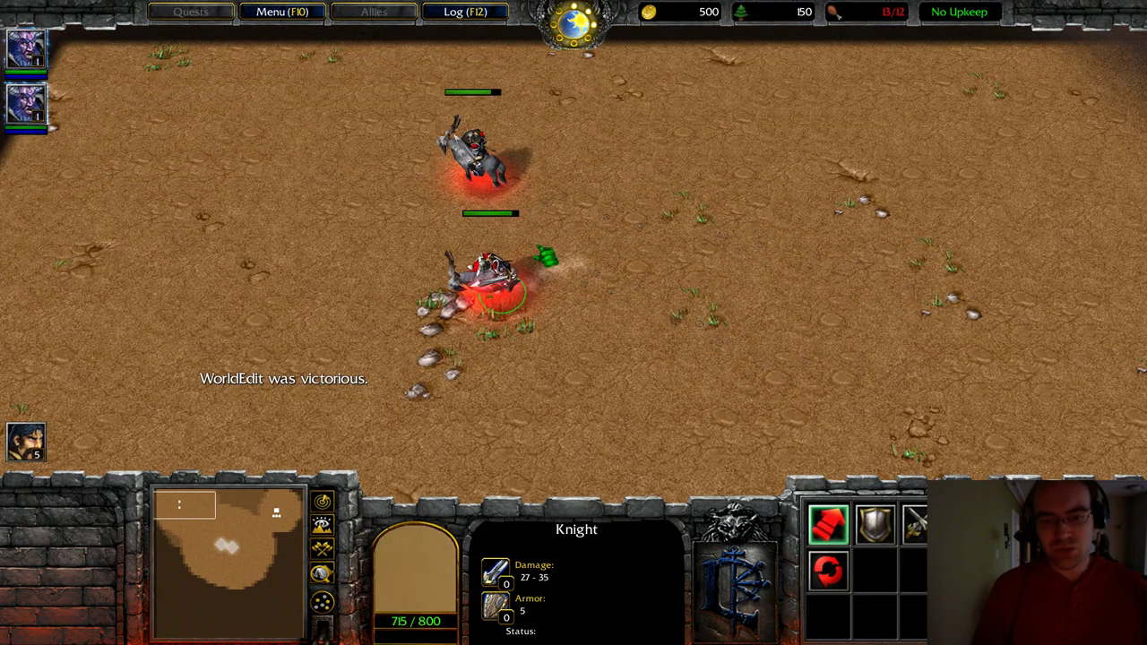
pyautogui.press('Left')
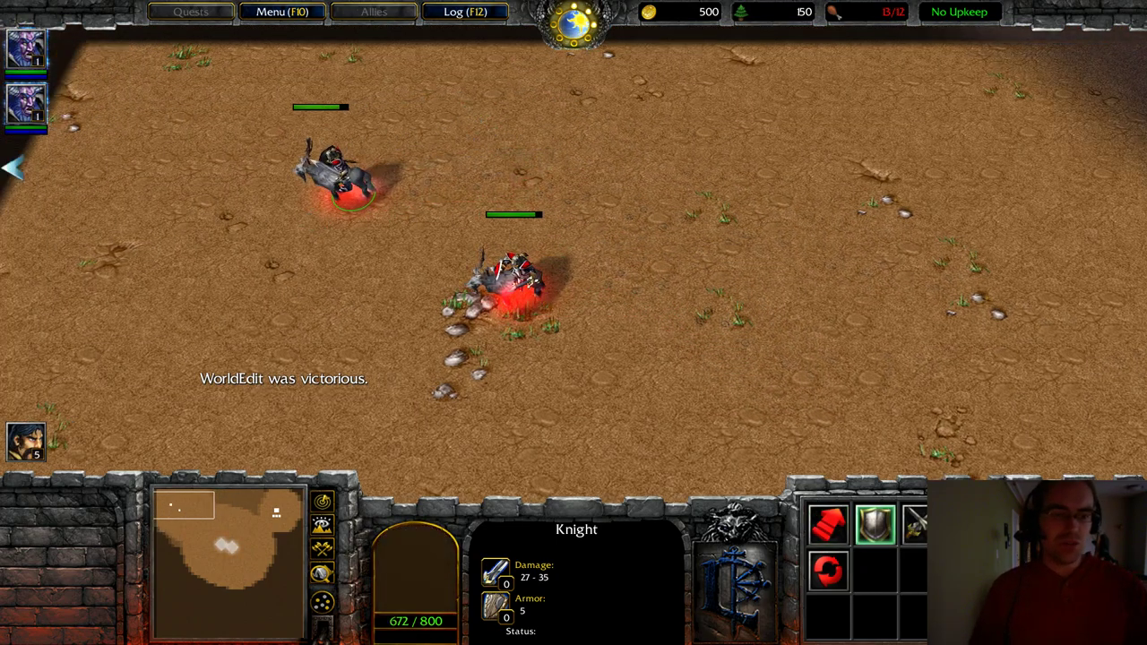
pyautogui.rightClick(486, 220)
pyautogui.rightClick(745, 208)
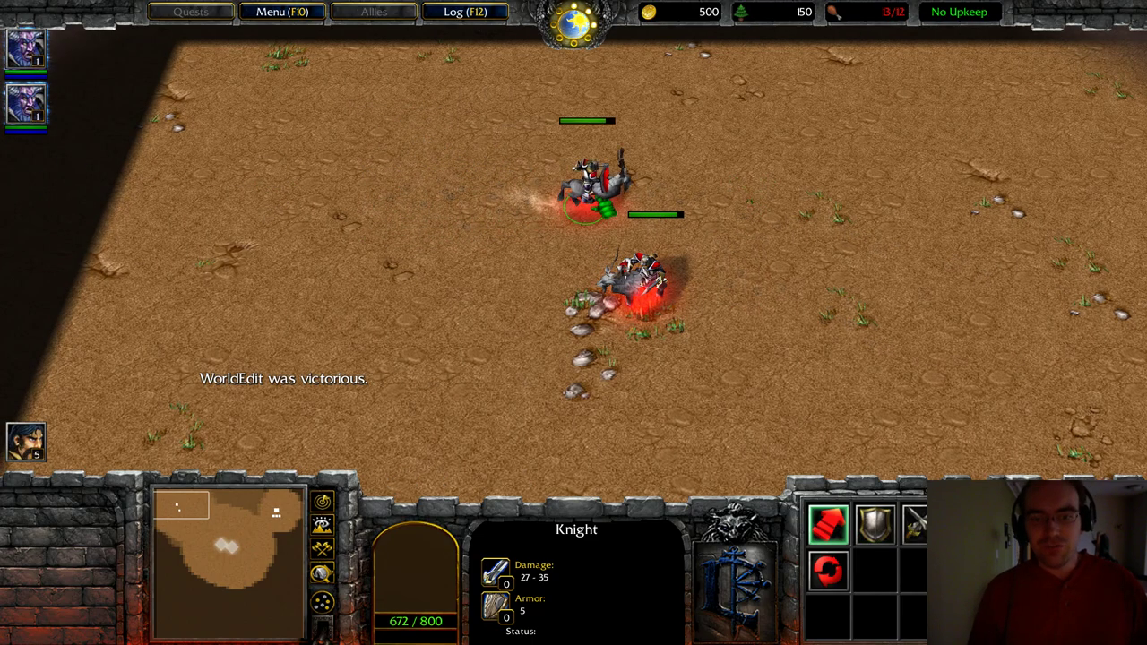